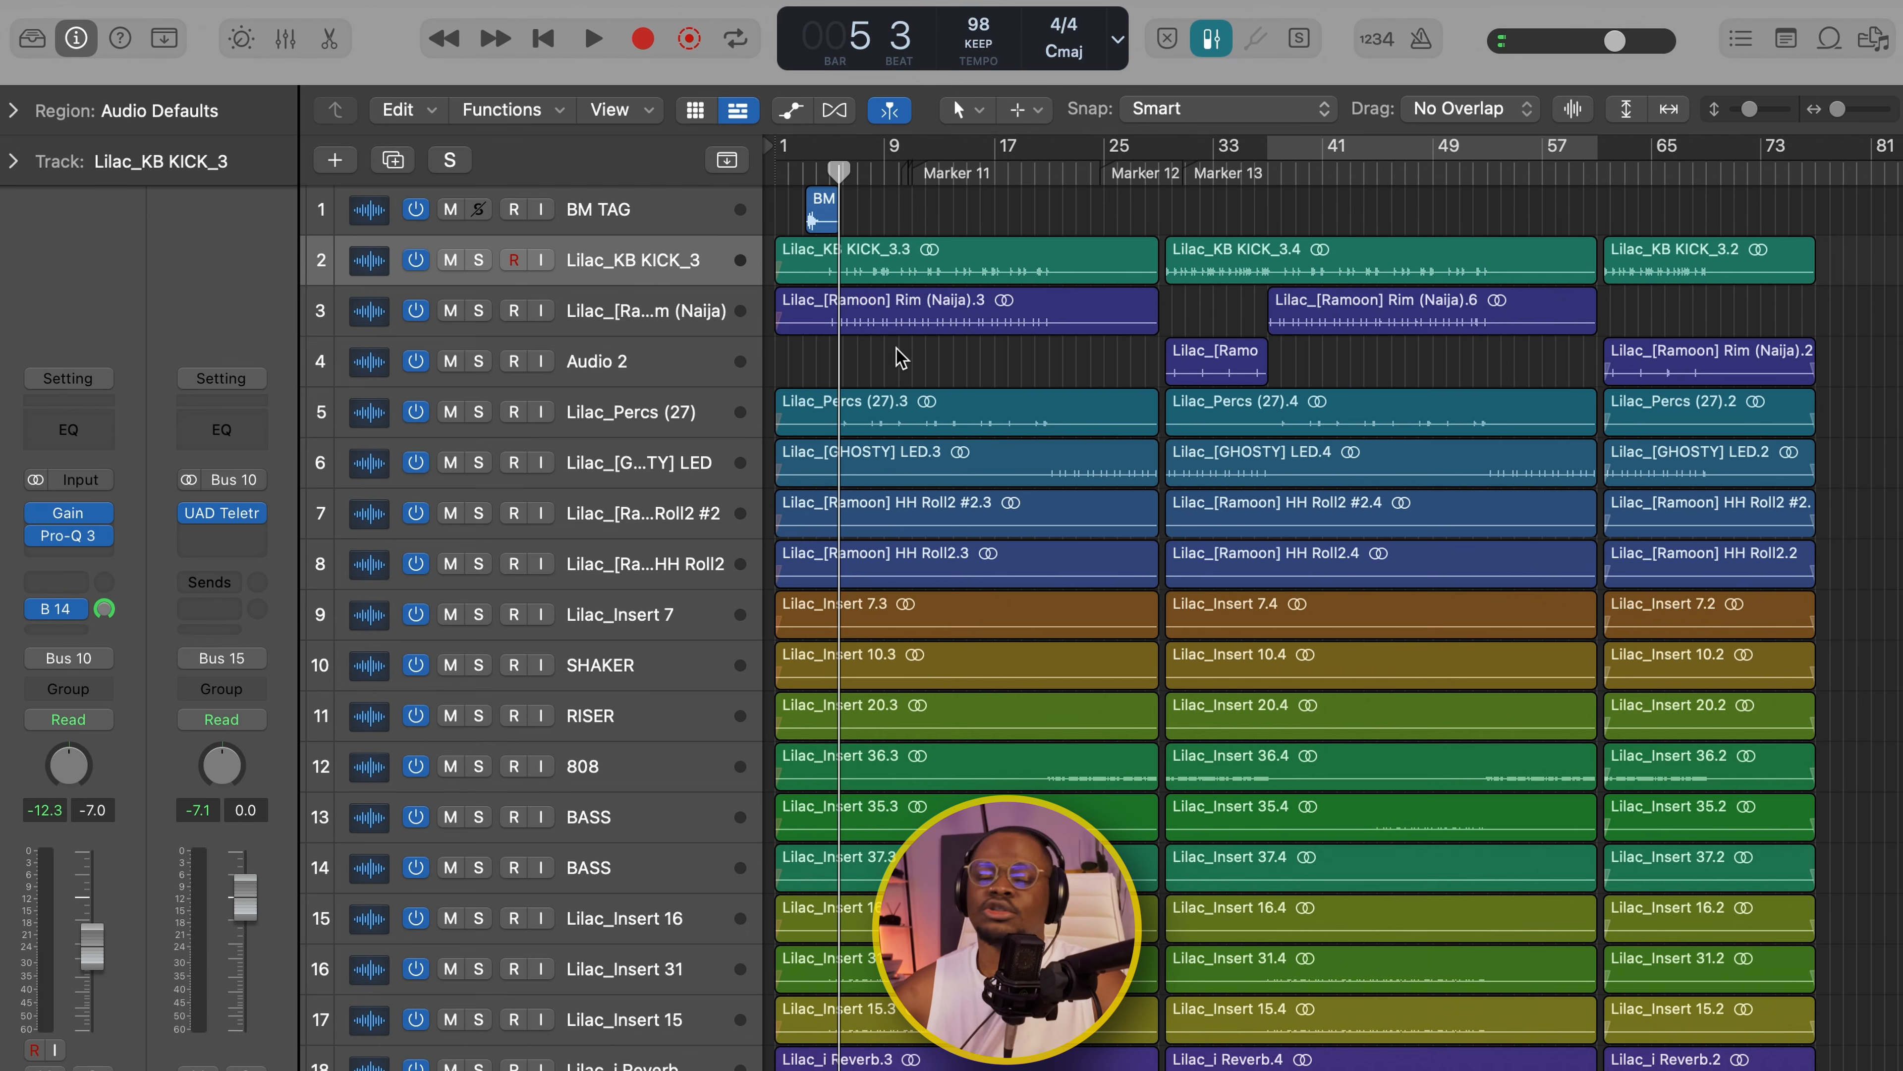
- Solo the Lilac_KB KICK_3 track and play it briefly from bar 5
scroll(878, 369, up, 2)
scroll(878, 369, left, 2)
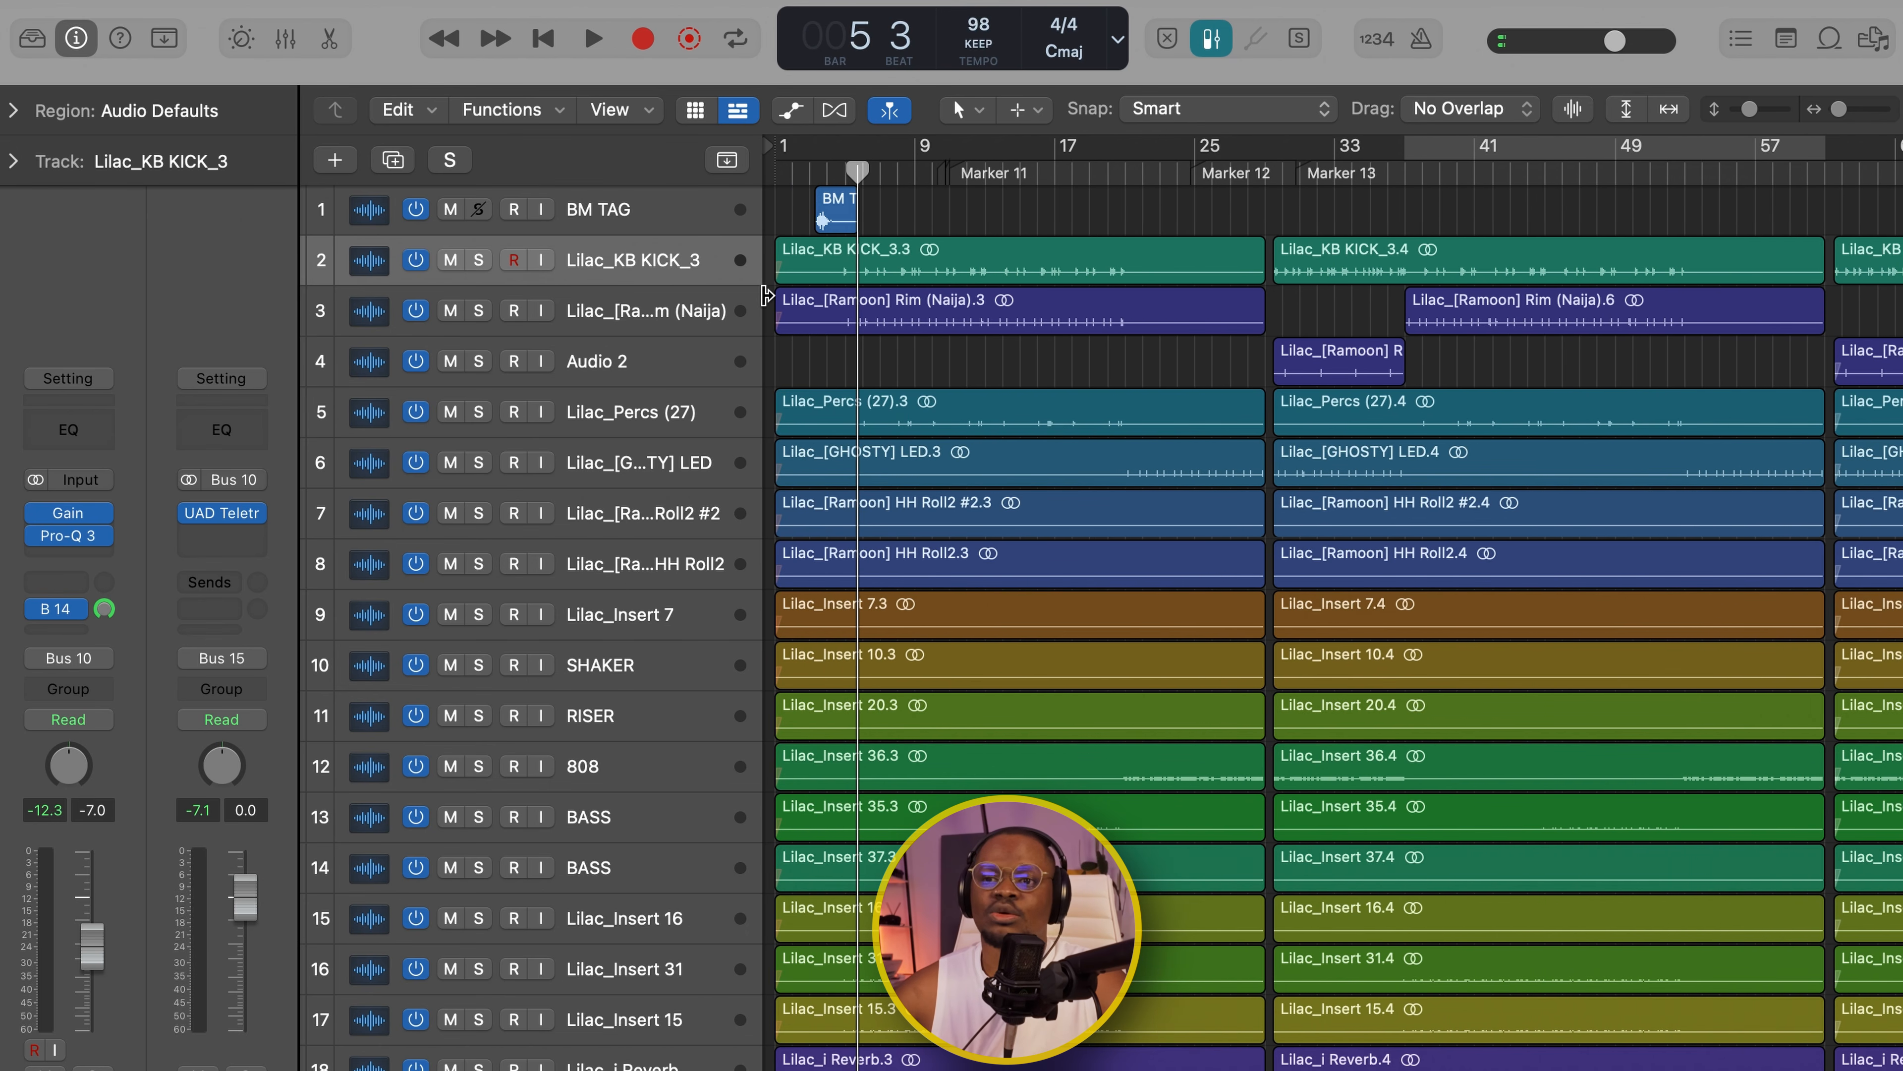
click(673, 272)
key(s)
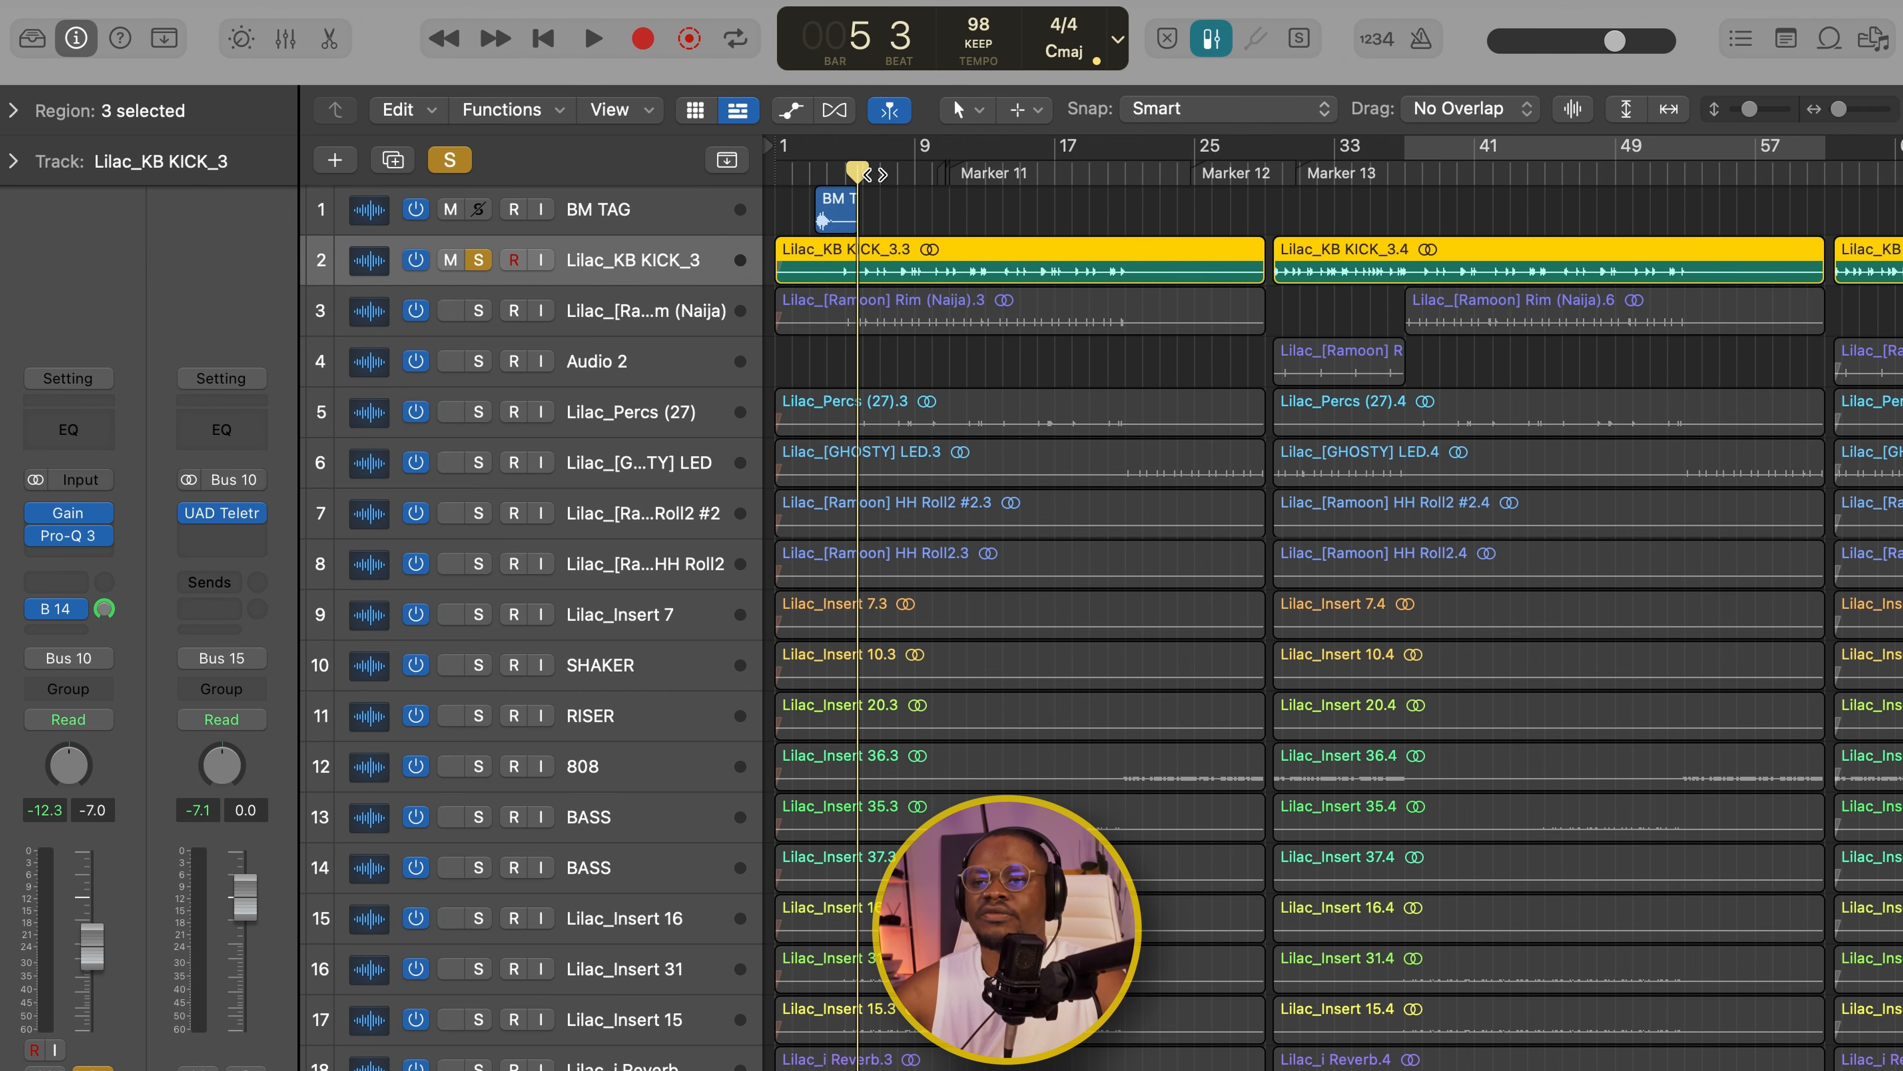
key(space)
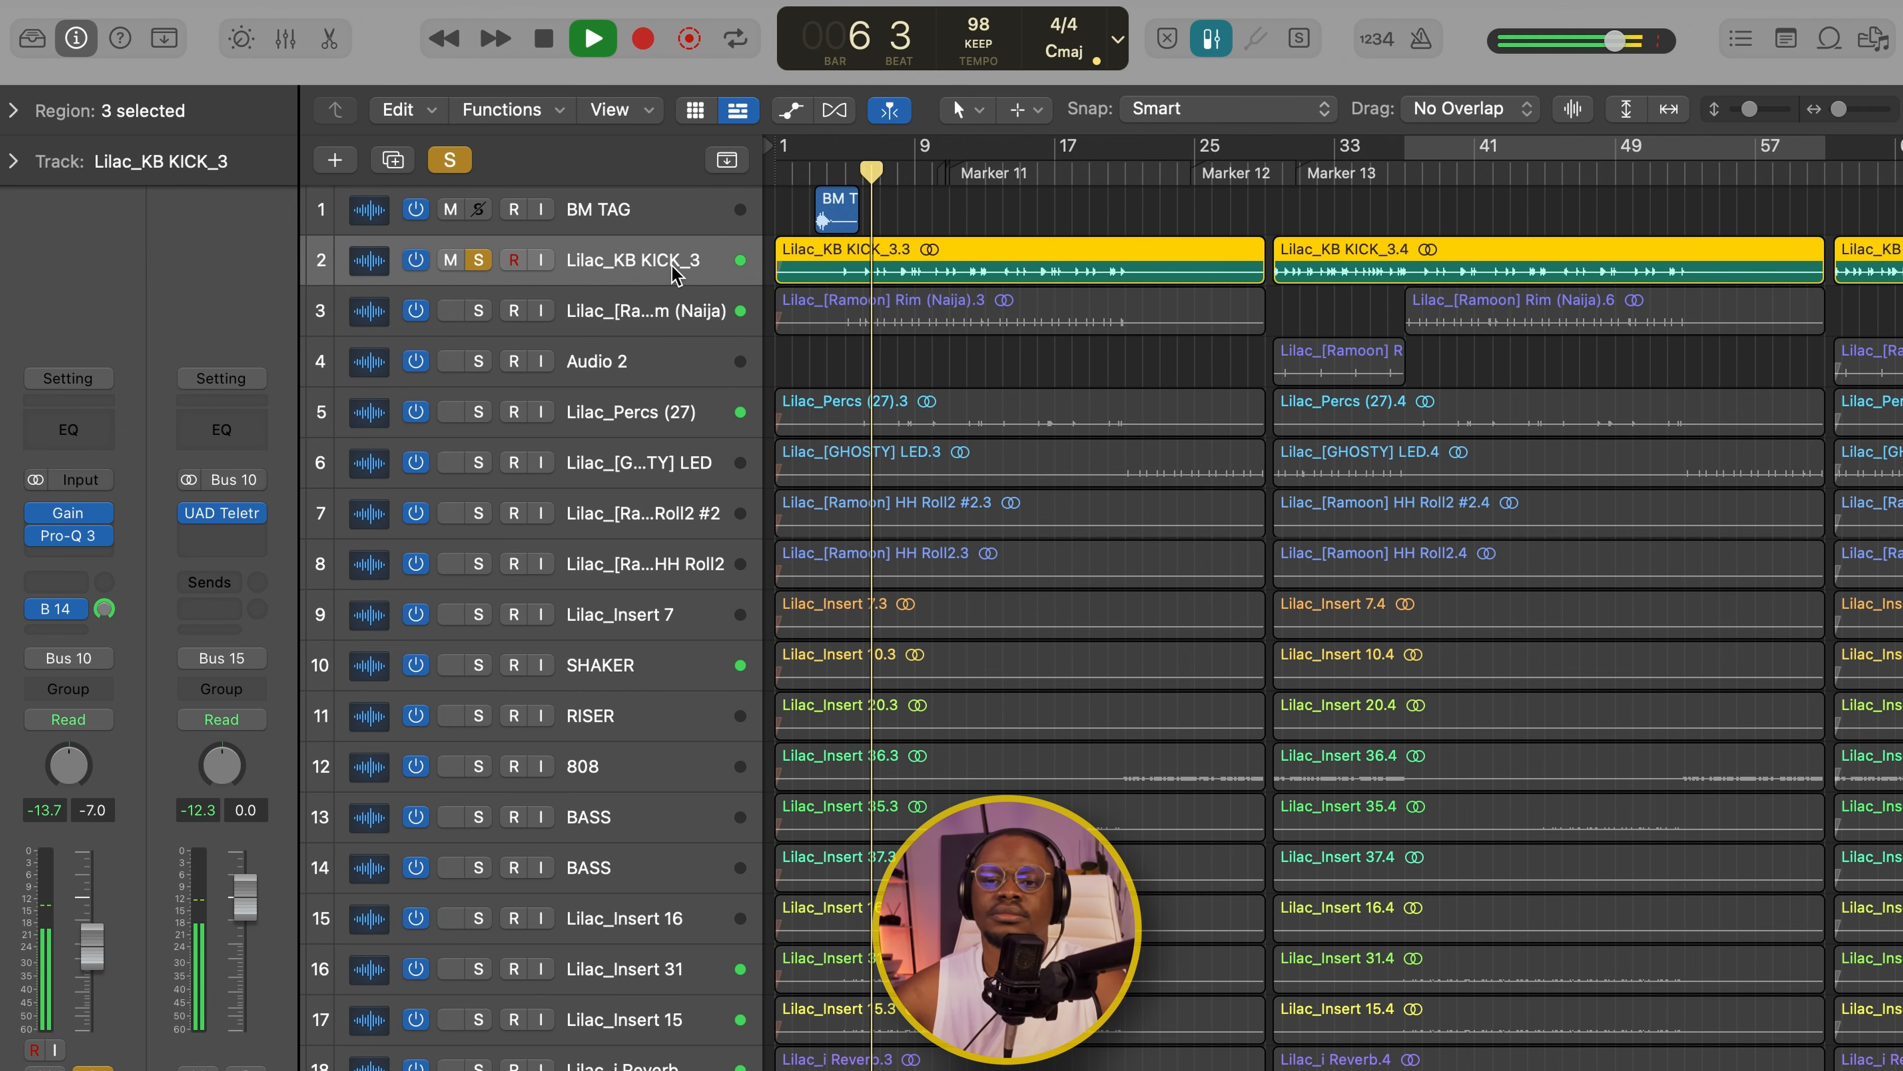
key(space)
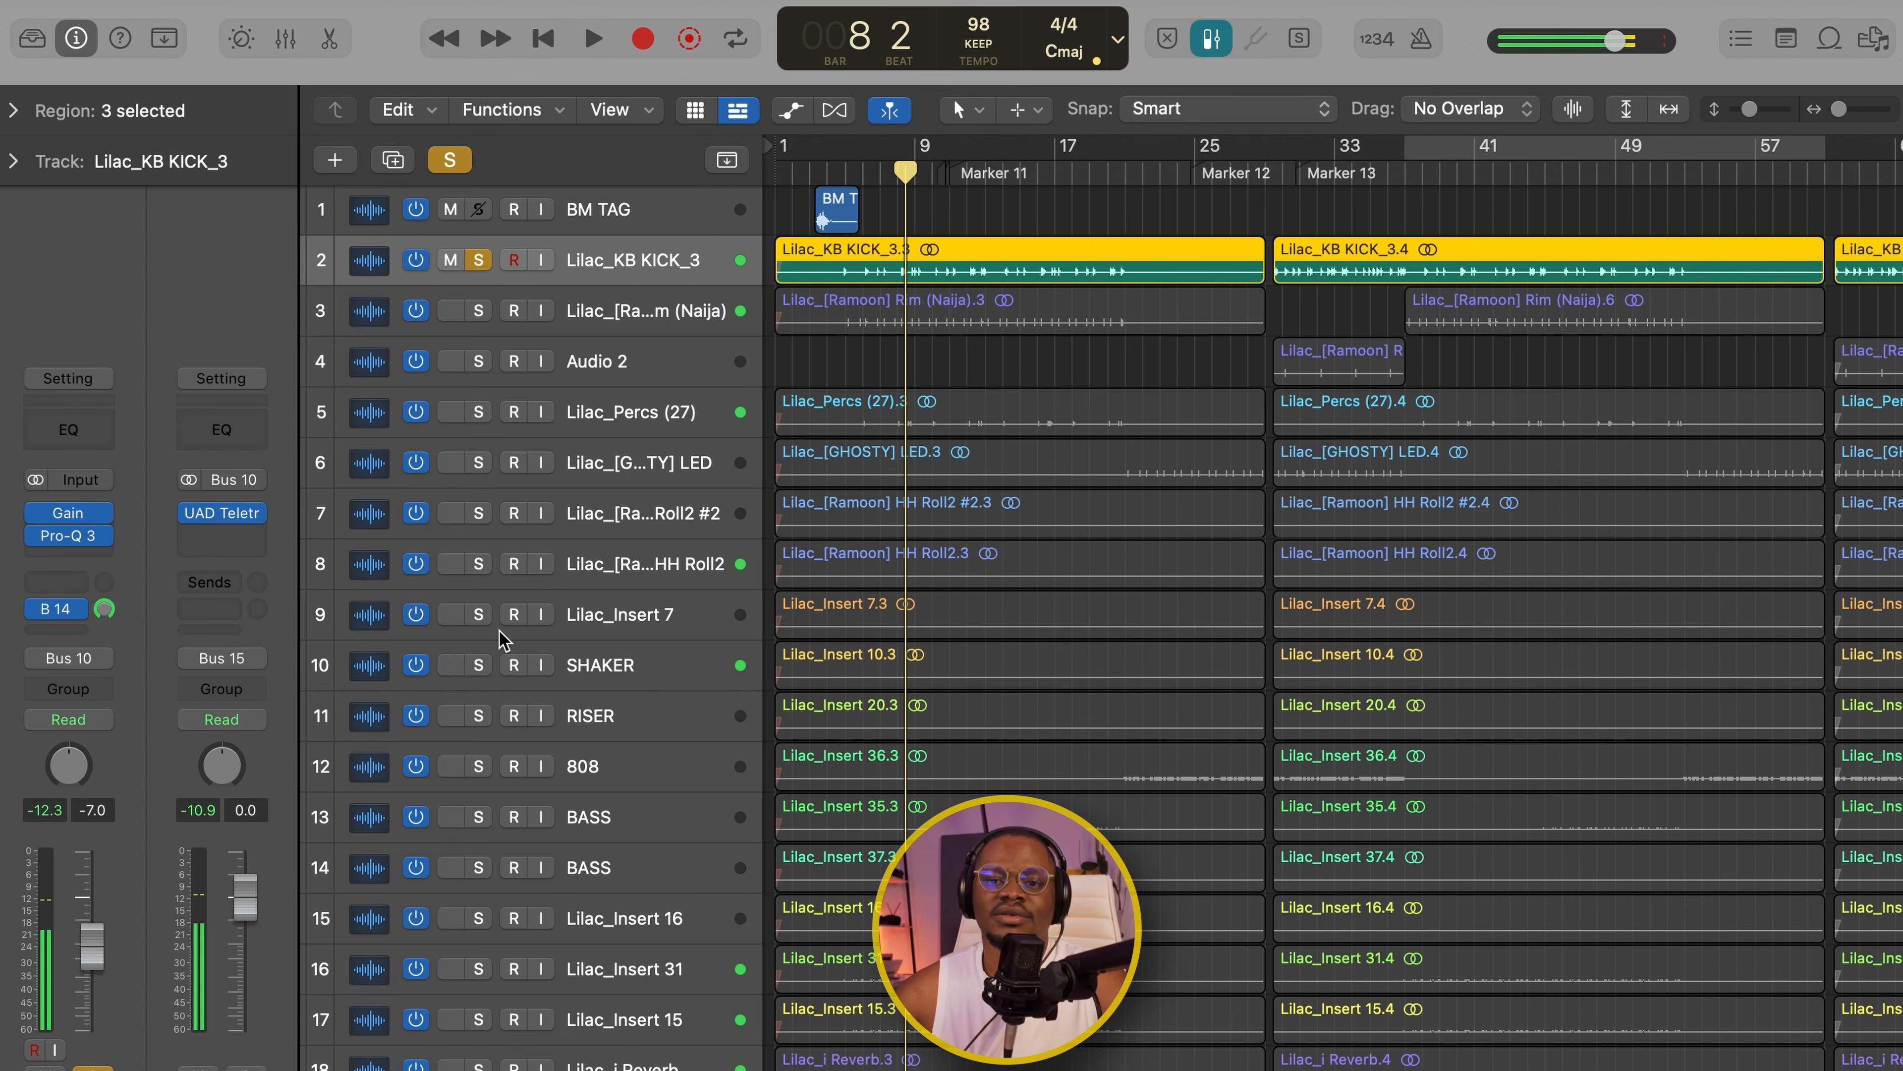
- Examine the kick track's Gain settings and the low-cut band in its Pro-Q 3, and close both plug-ins
click(69, 513)
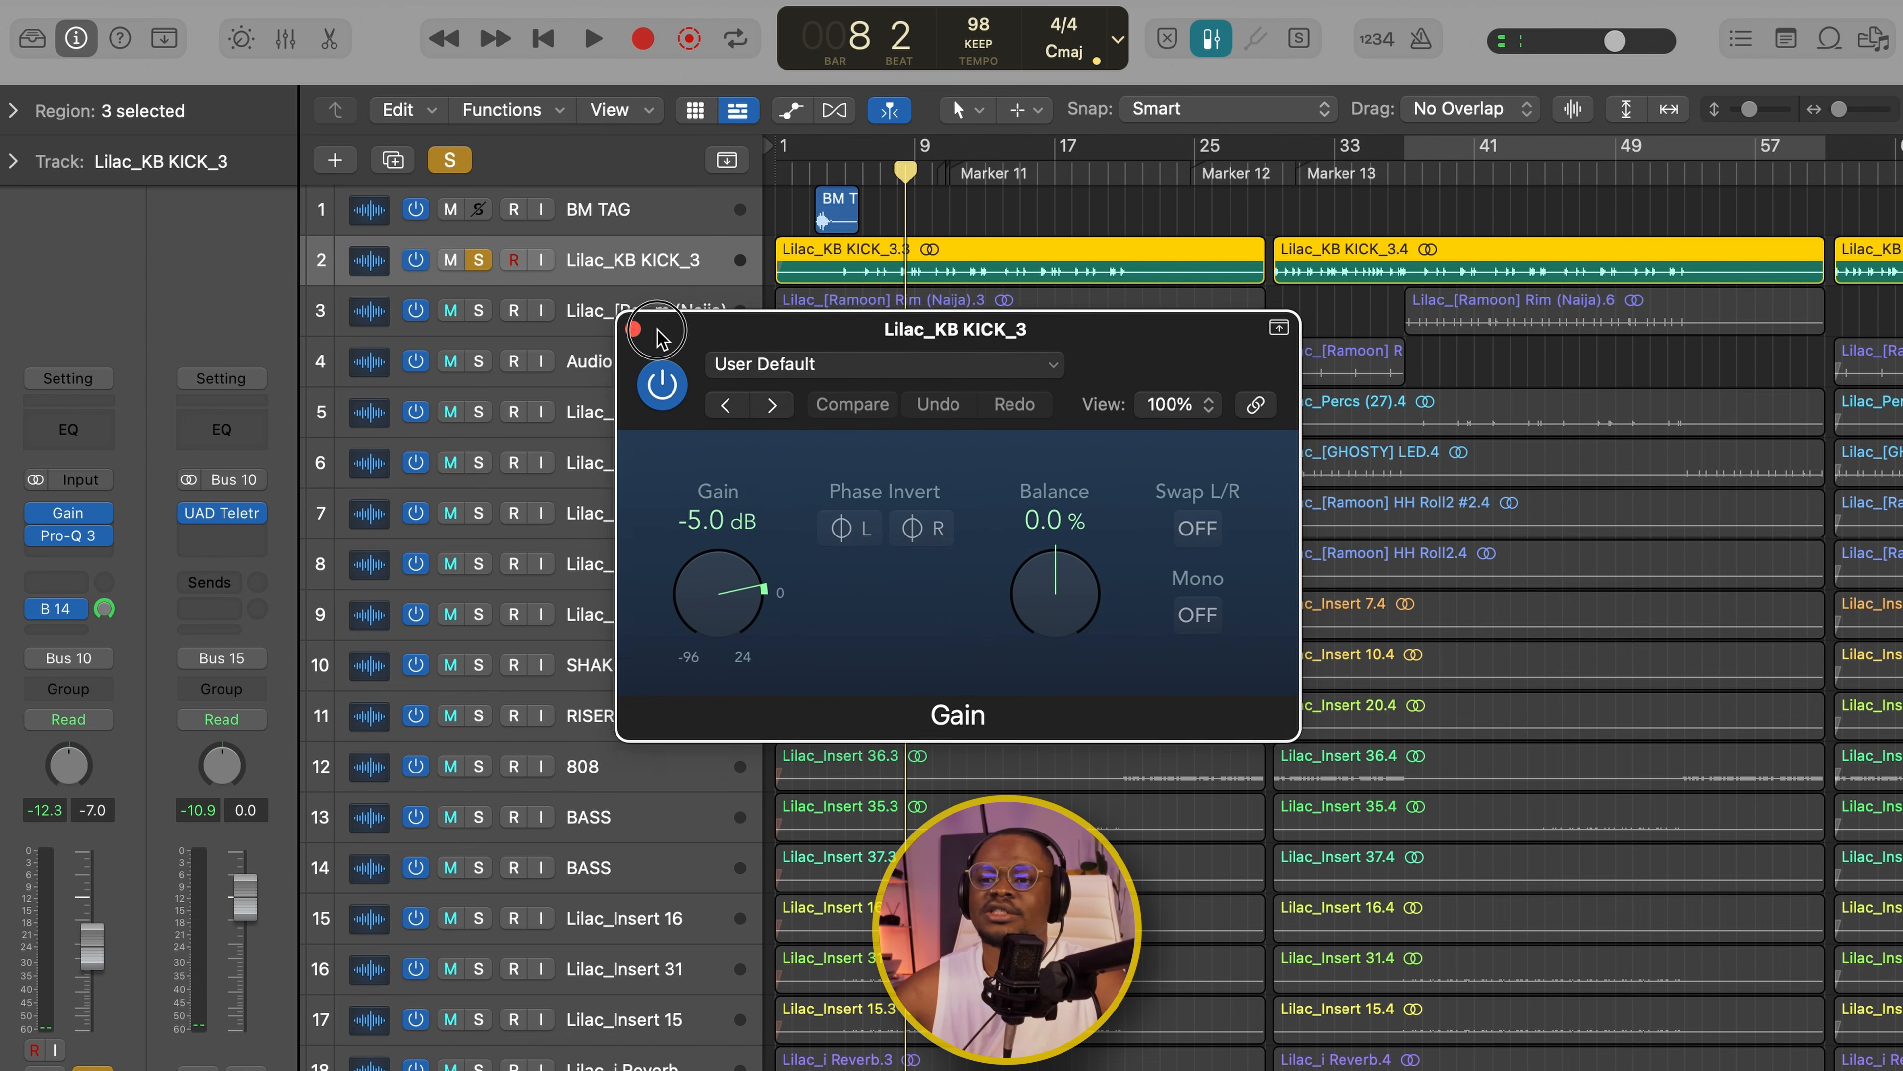
drag(669, 341, 715, 319)
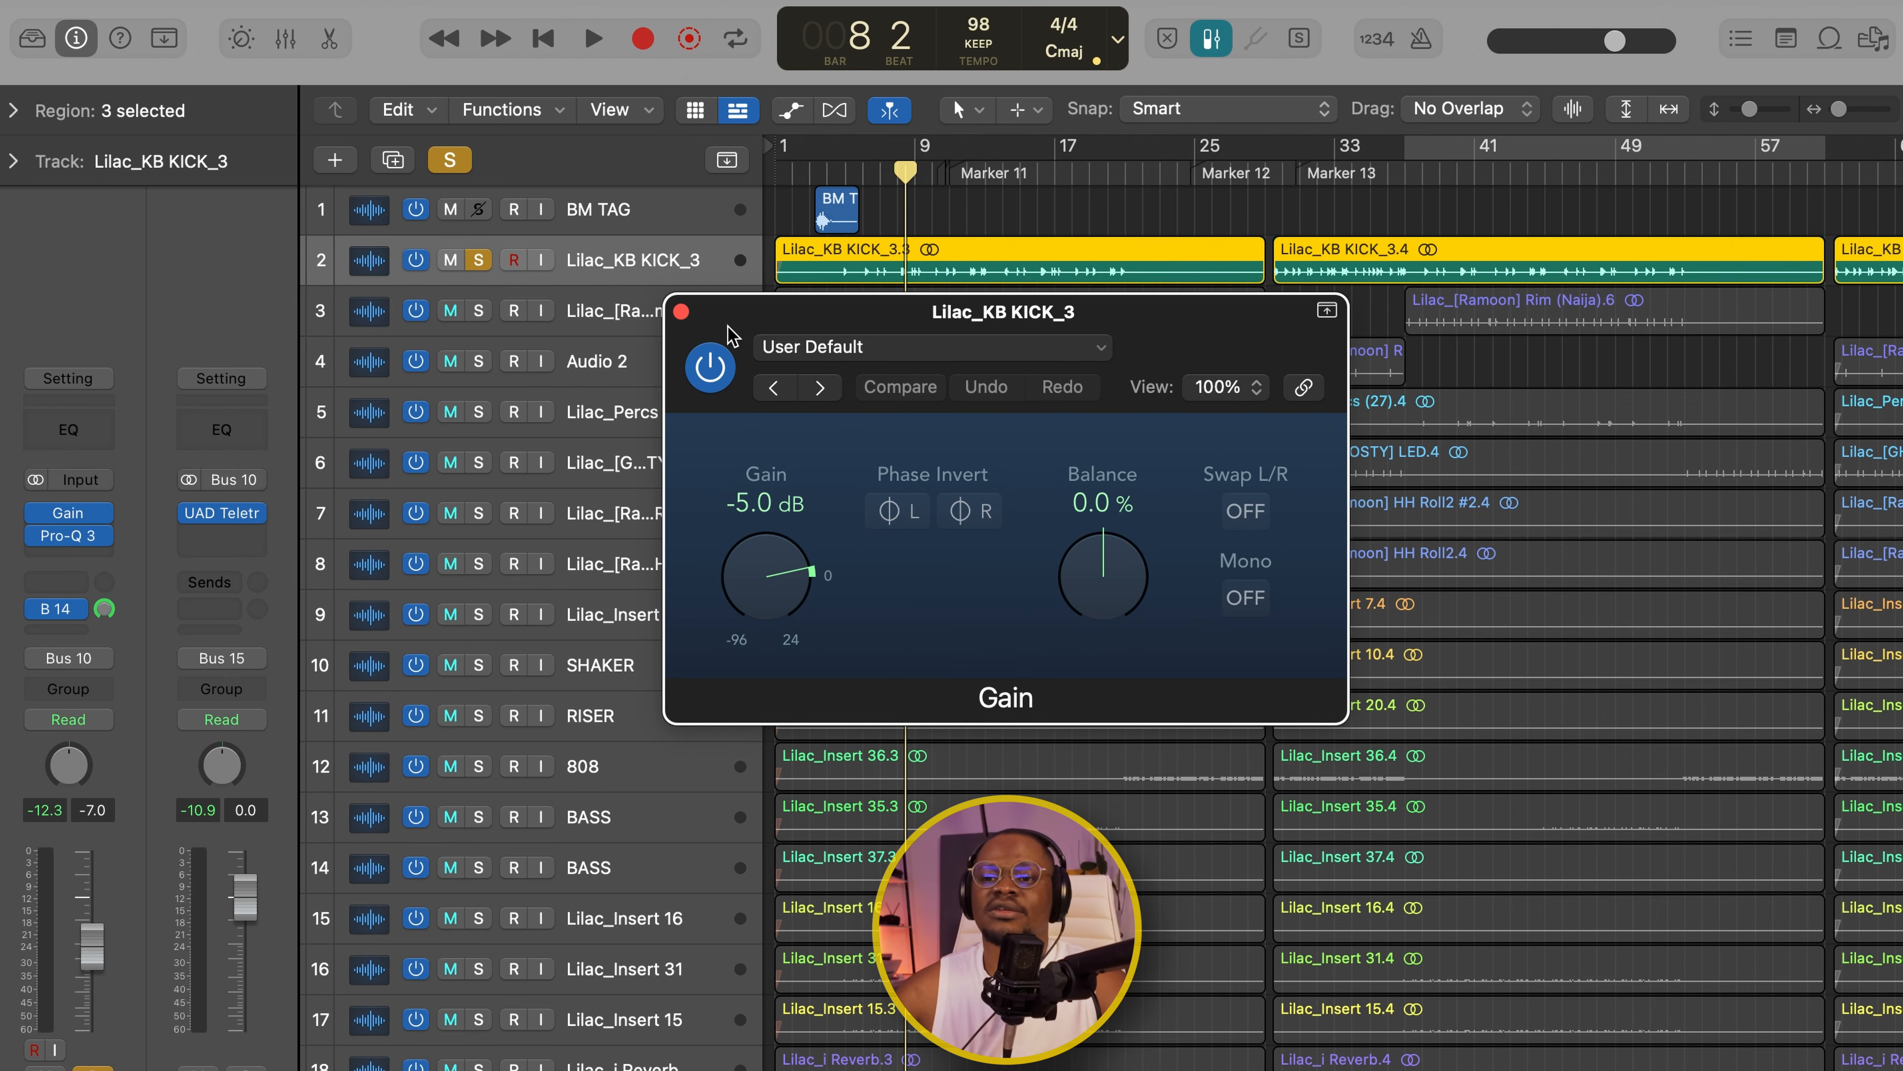
click(681, 311)
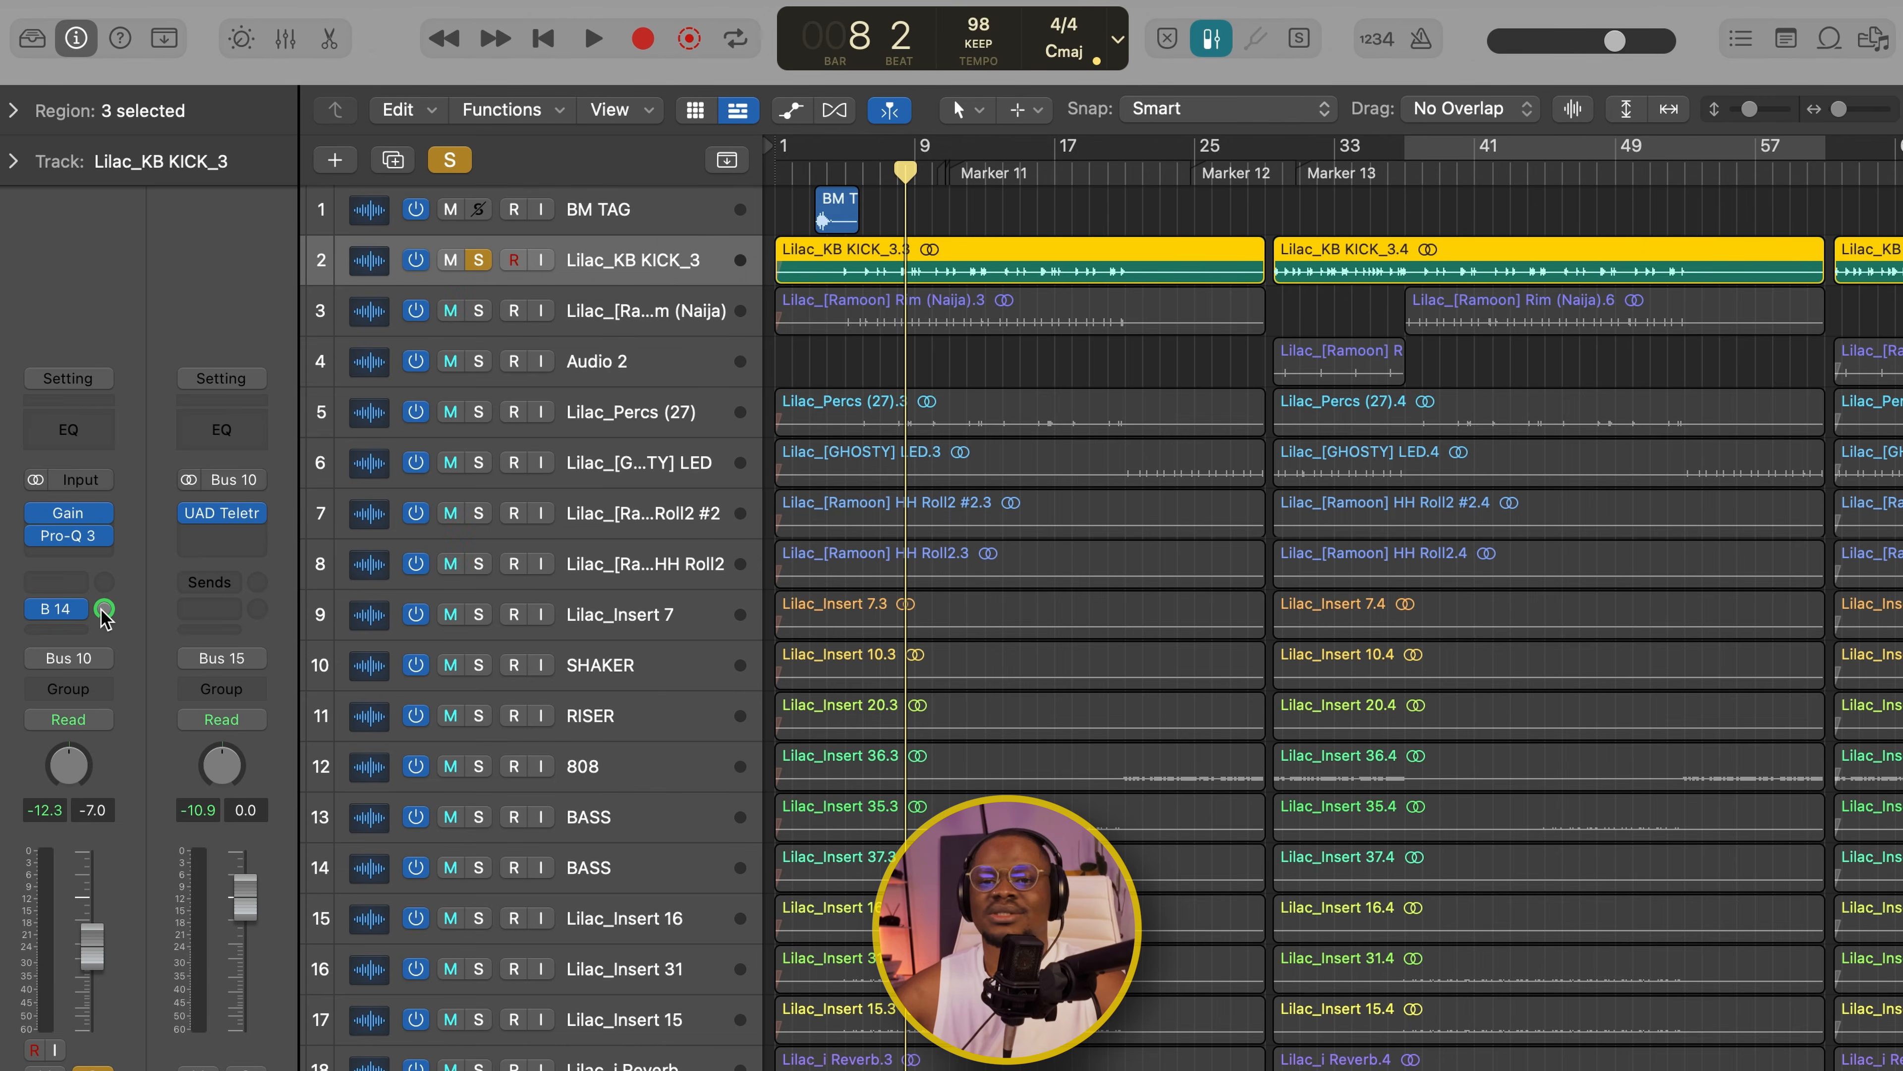
click(68, 534)
drag(904, 309, 853, 243)
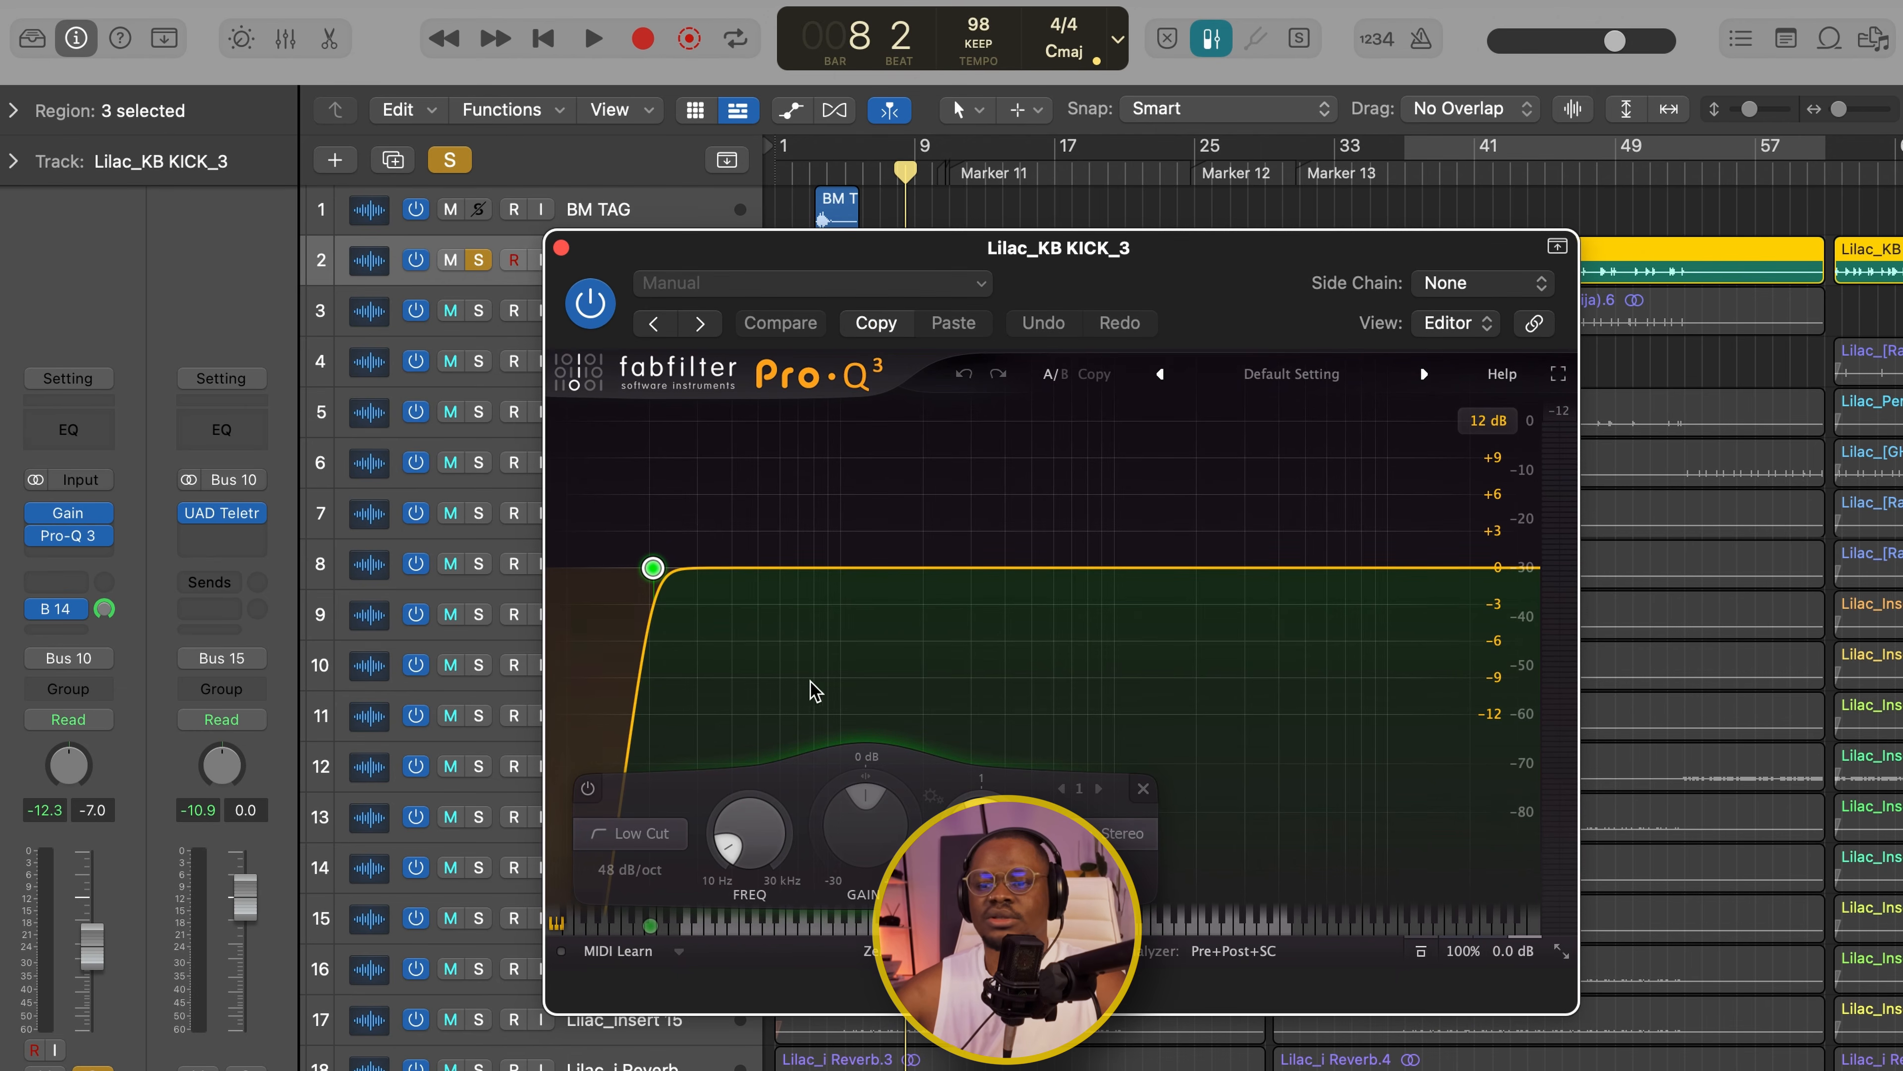
mouse_move(658, 572)
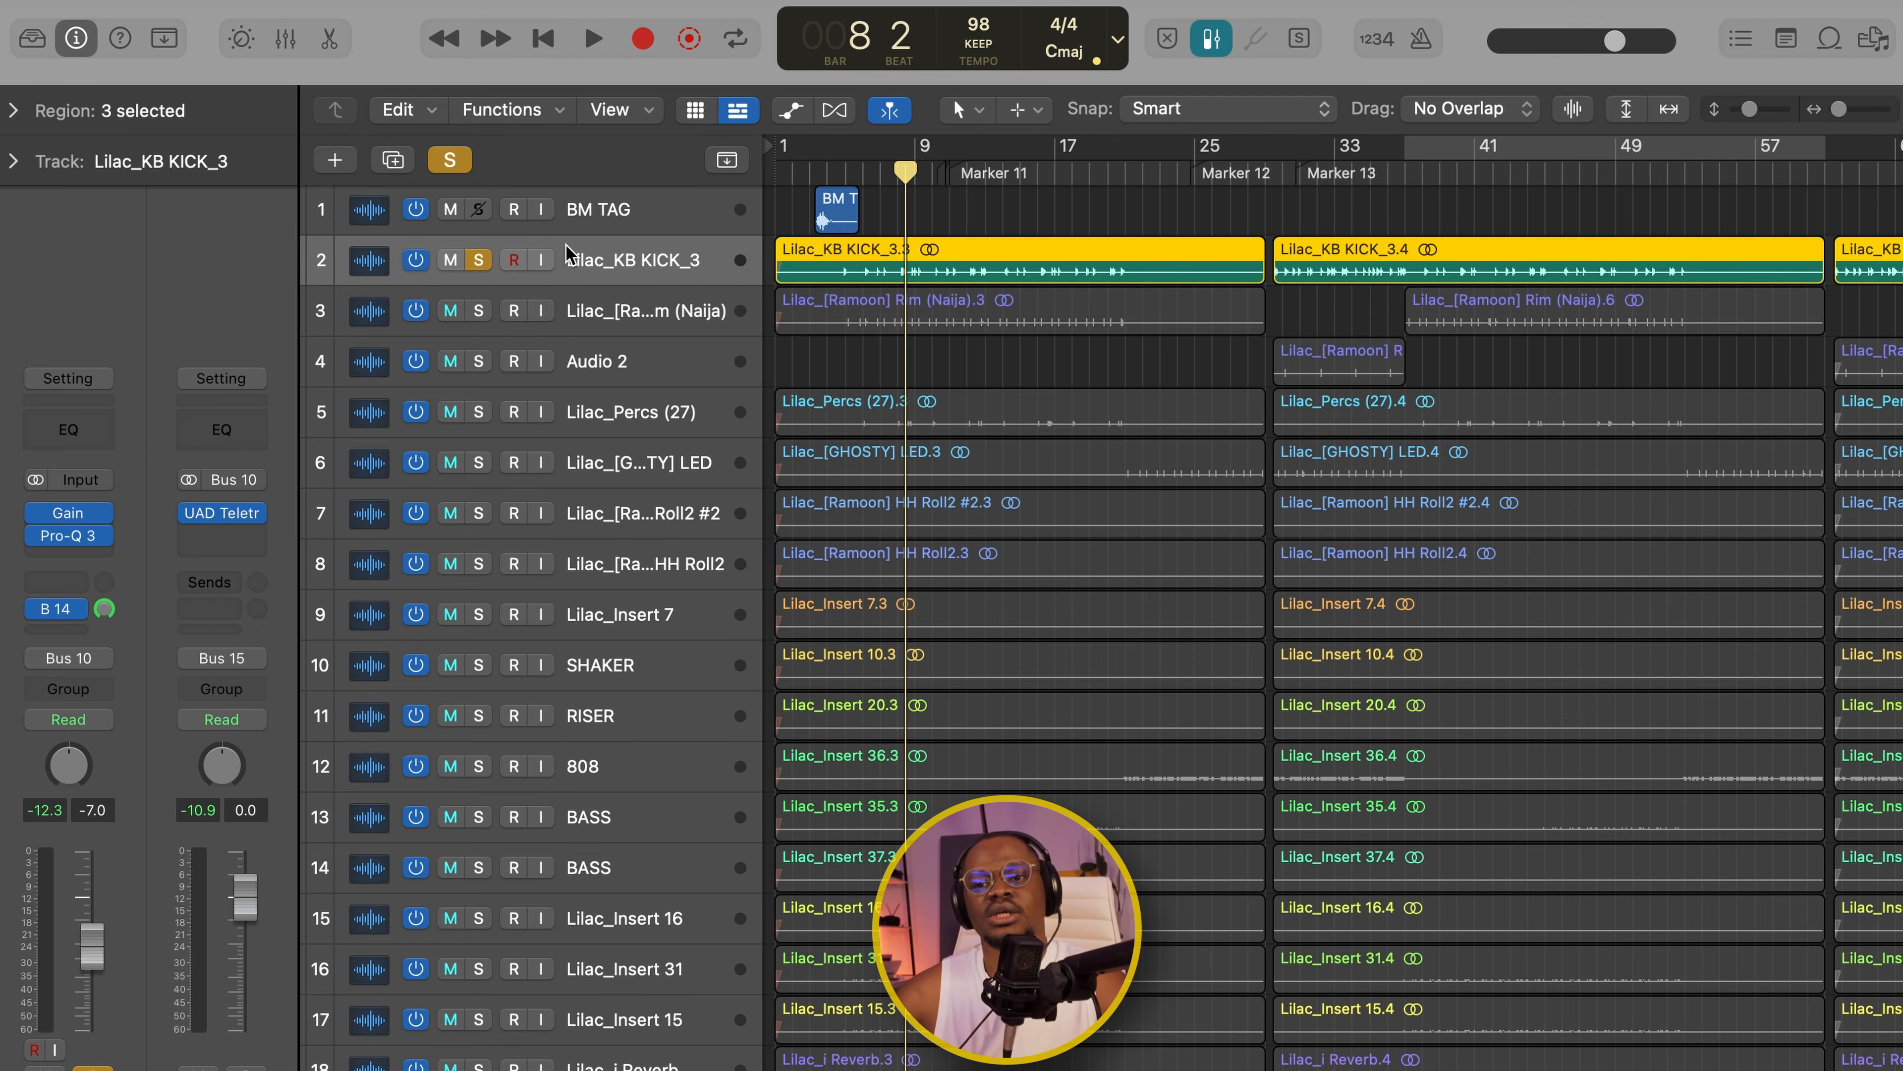
click(561, 248)
- Solo the Rim (Naija) track alongside the kick, play both, and open the rim's Gain and Pro-Q 3 plug-ins
click(479, 311)
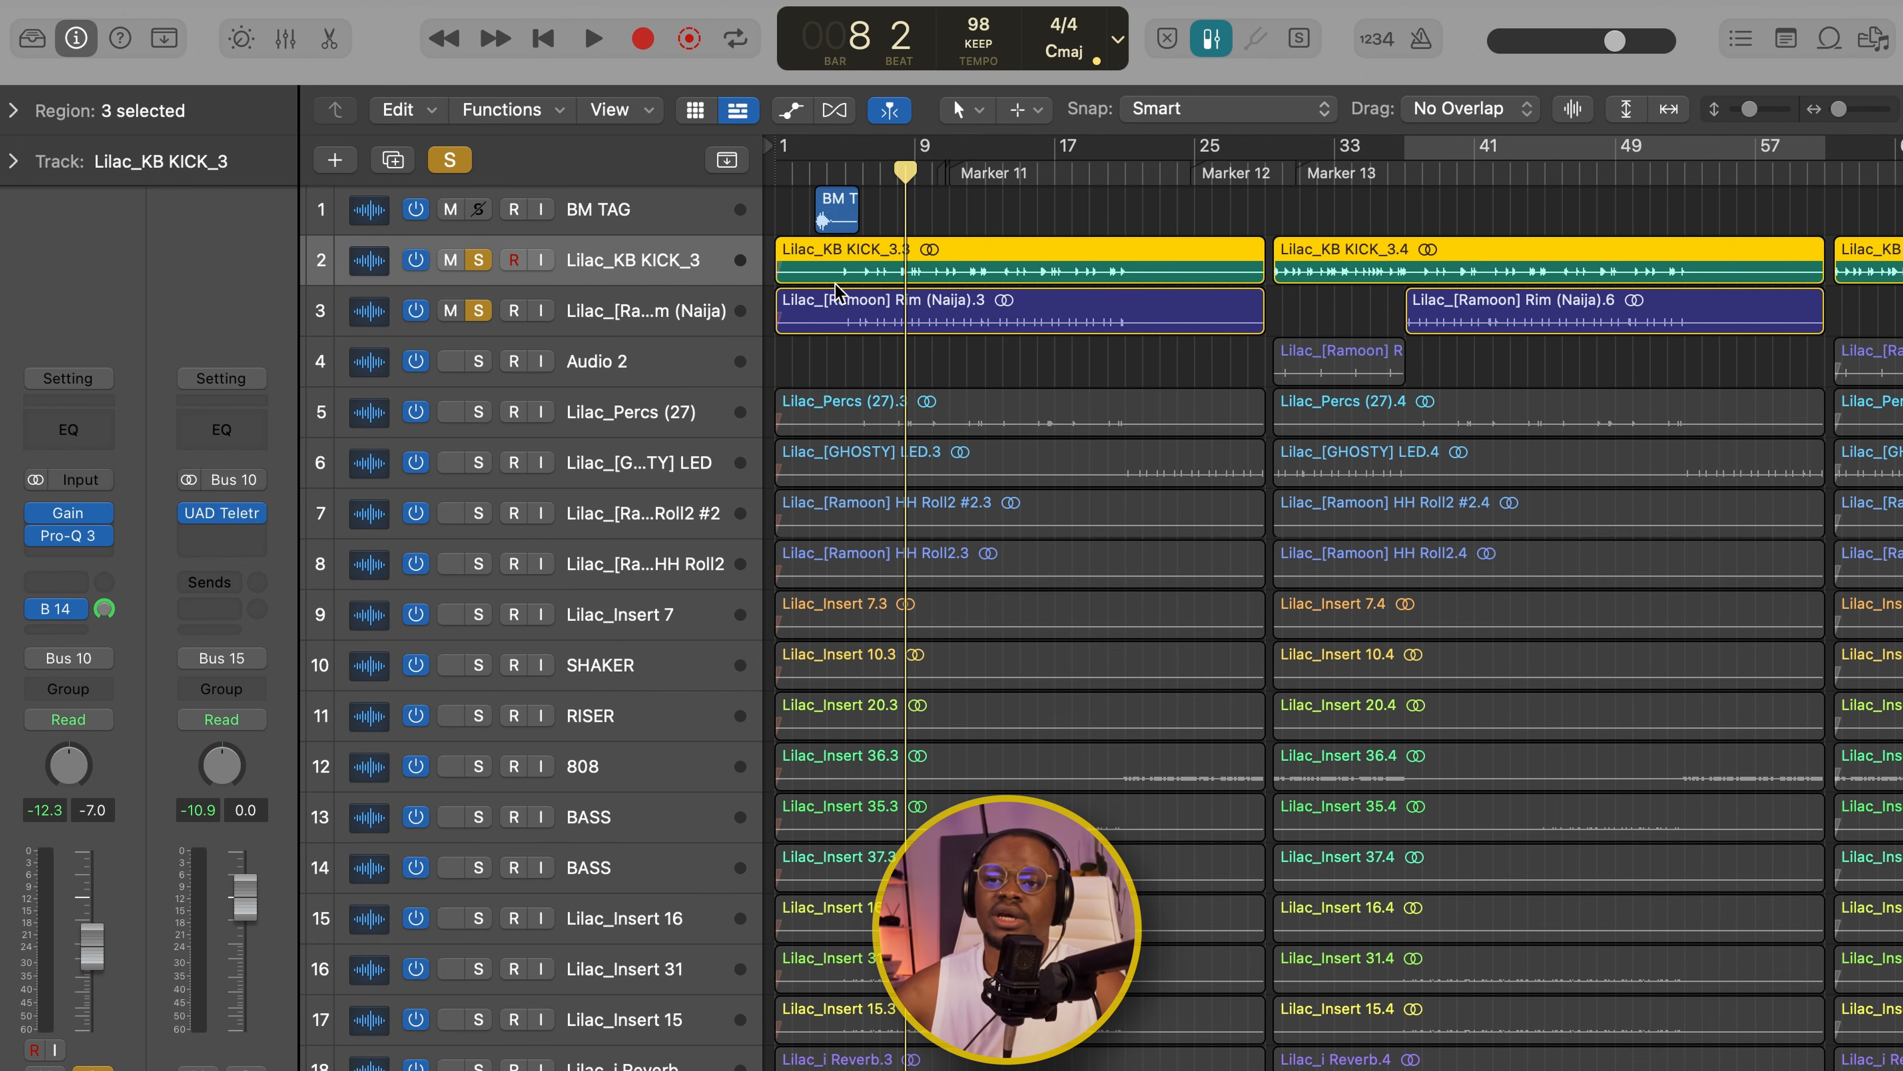
key(space)
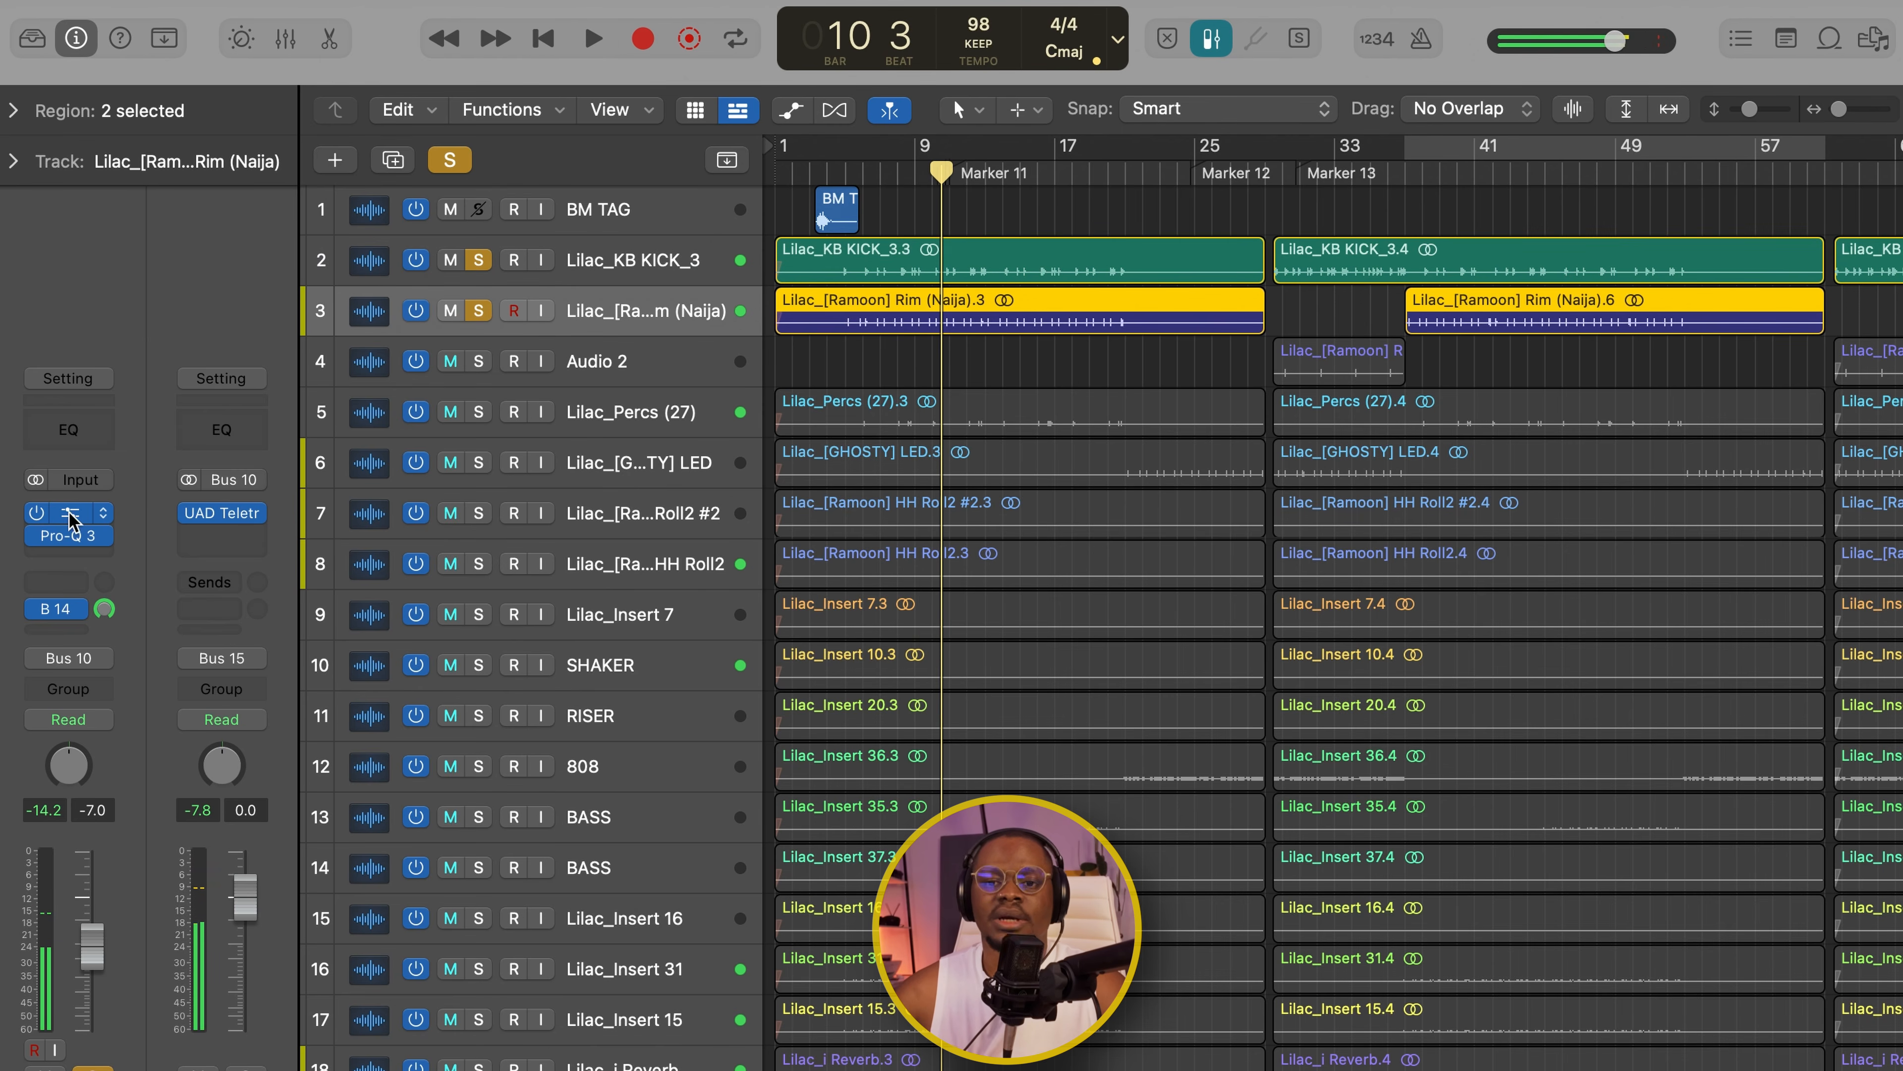
click(69, 515)
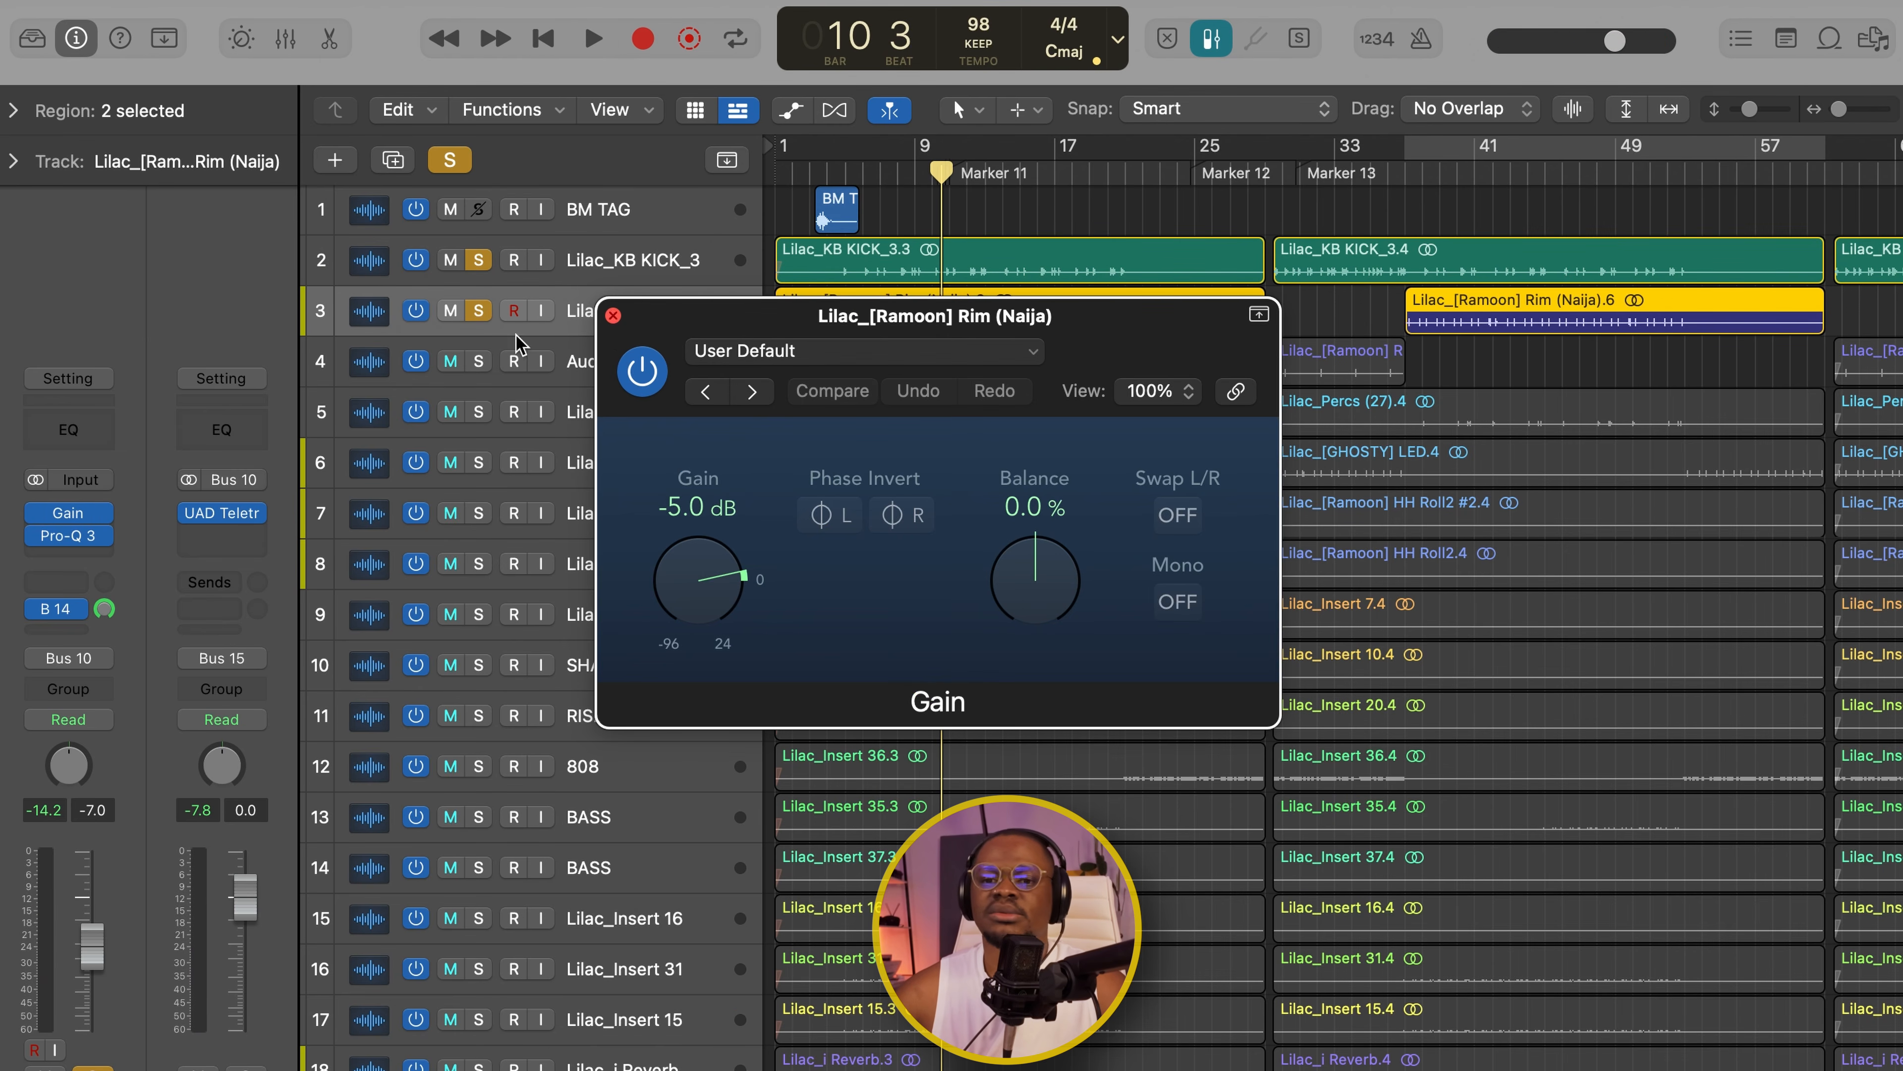
click(69, 536)
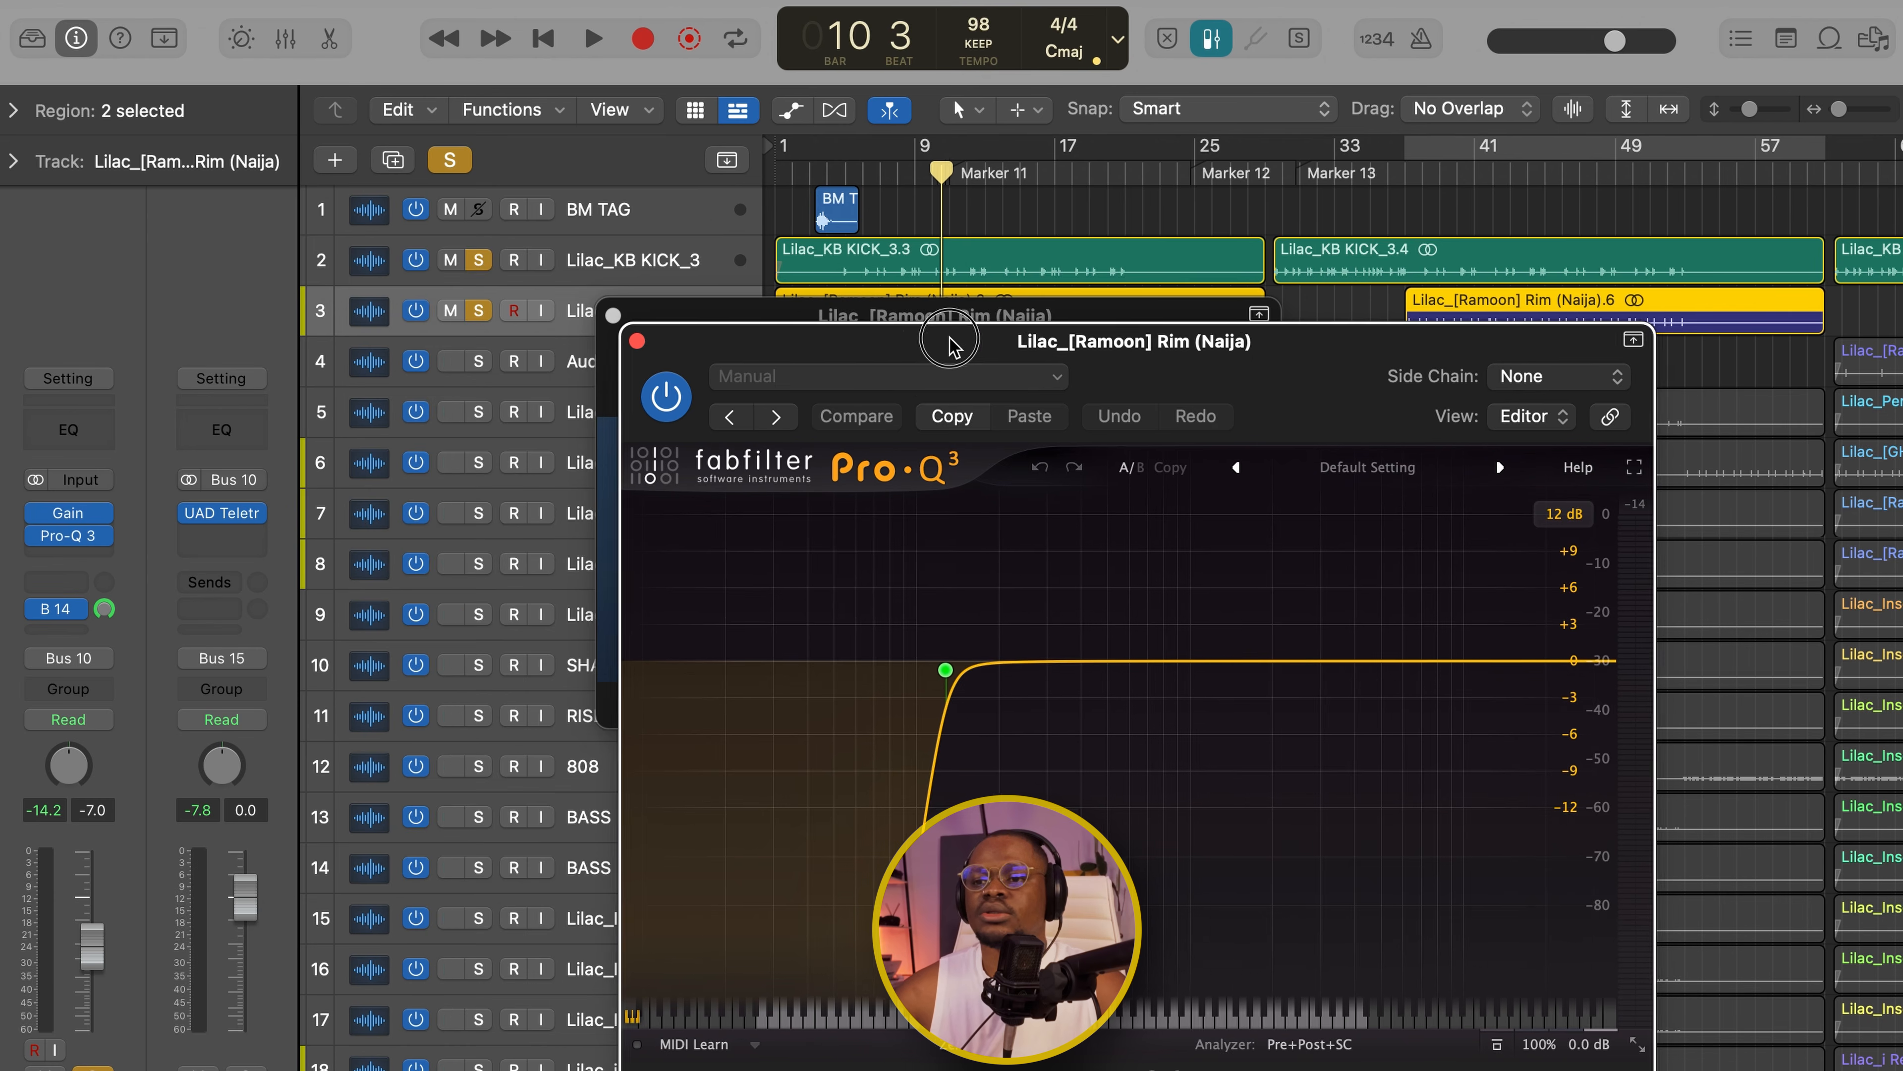
drag(948, 319, 763, 212)
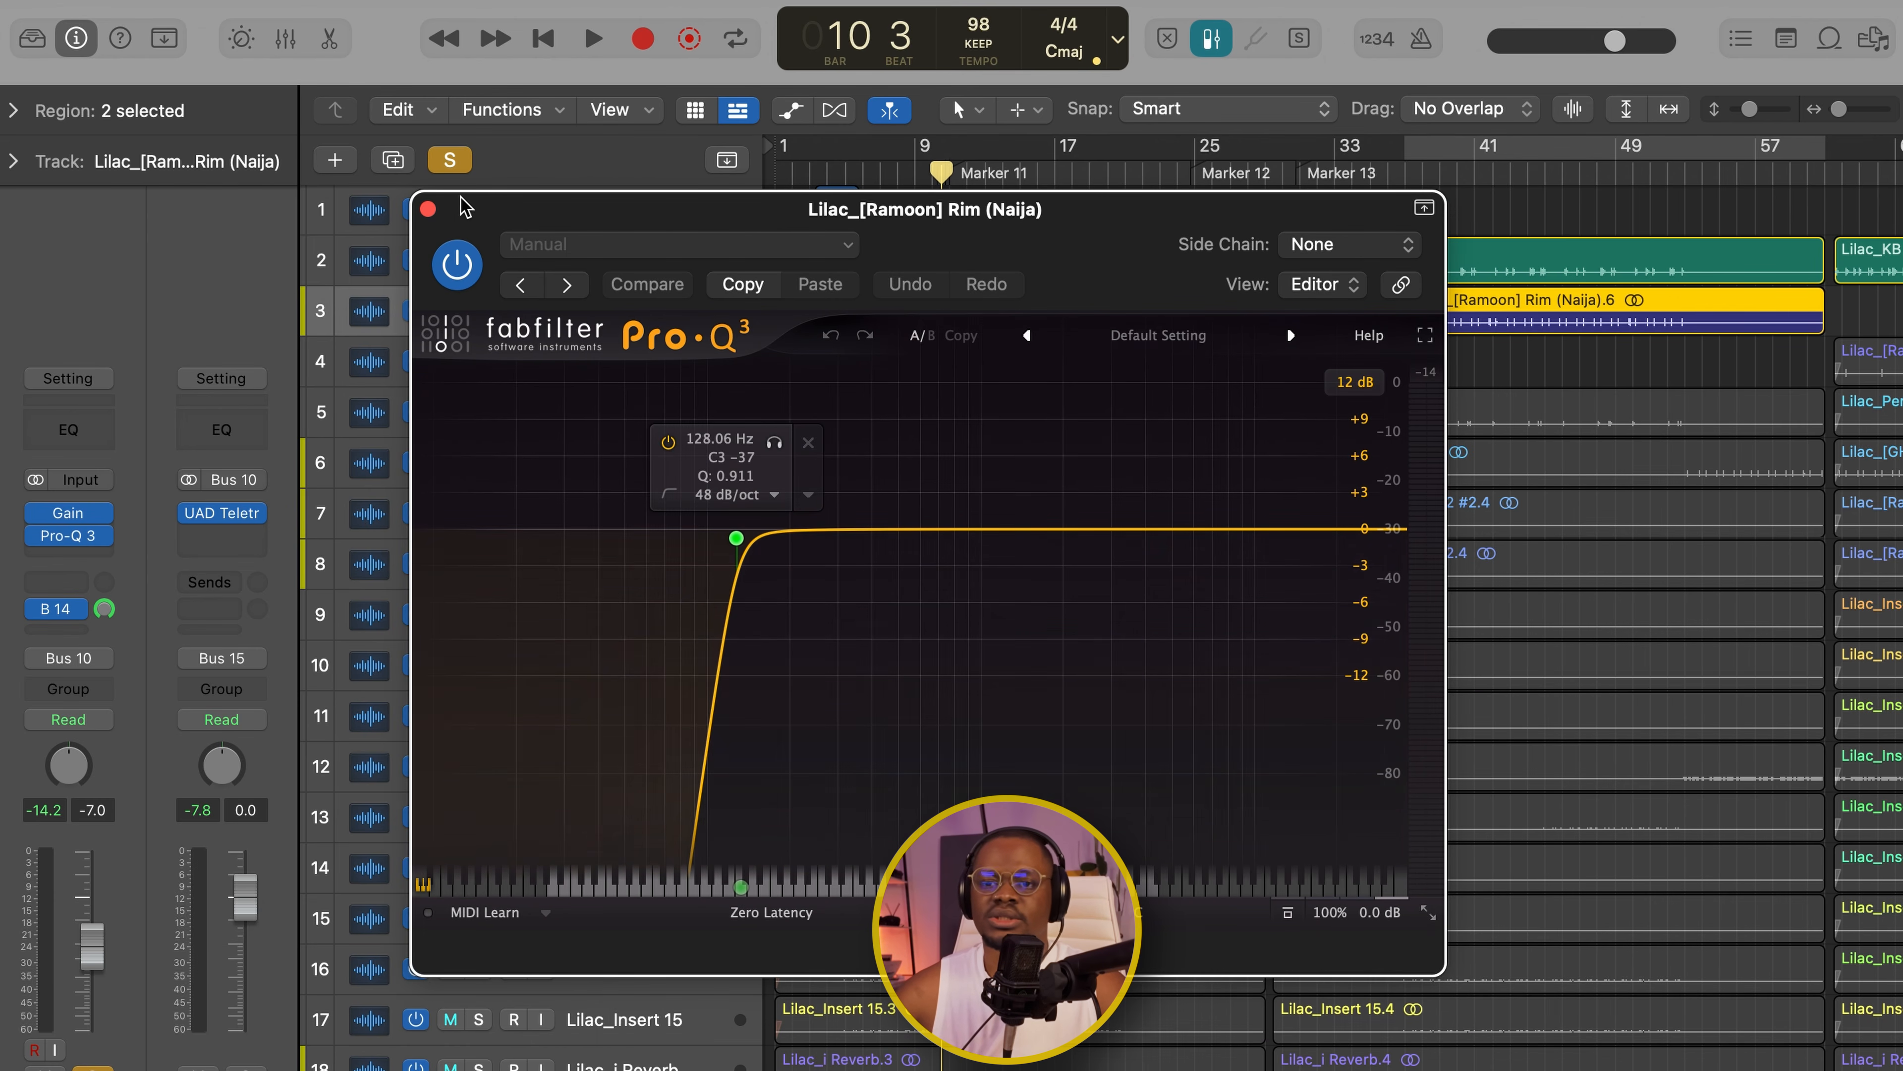
drag(480, 221, 585, 291)
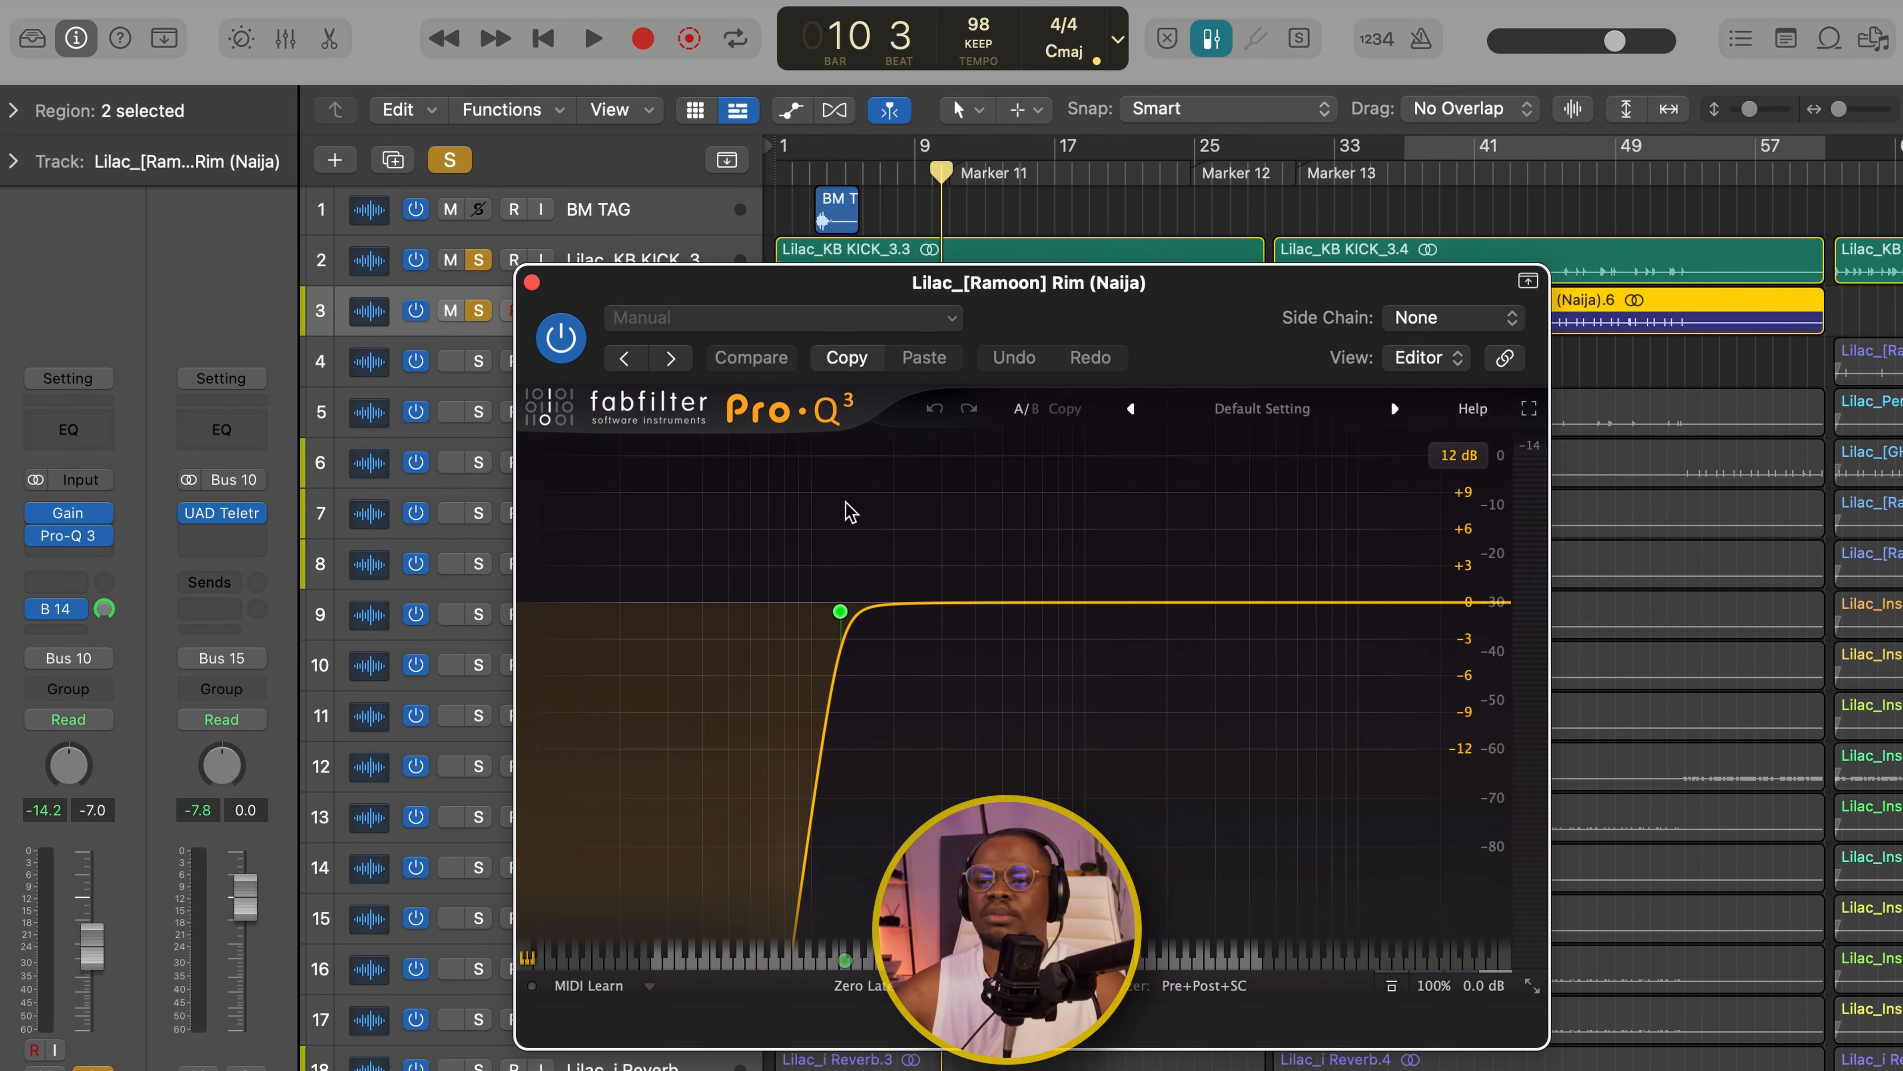
- Audition the frequencies removed by the rim's low-cut band in Pro-Q 3 by soloing that band during playback
click(840, 611)
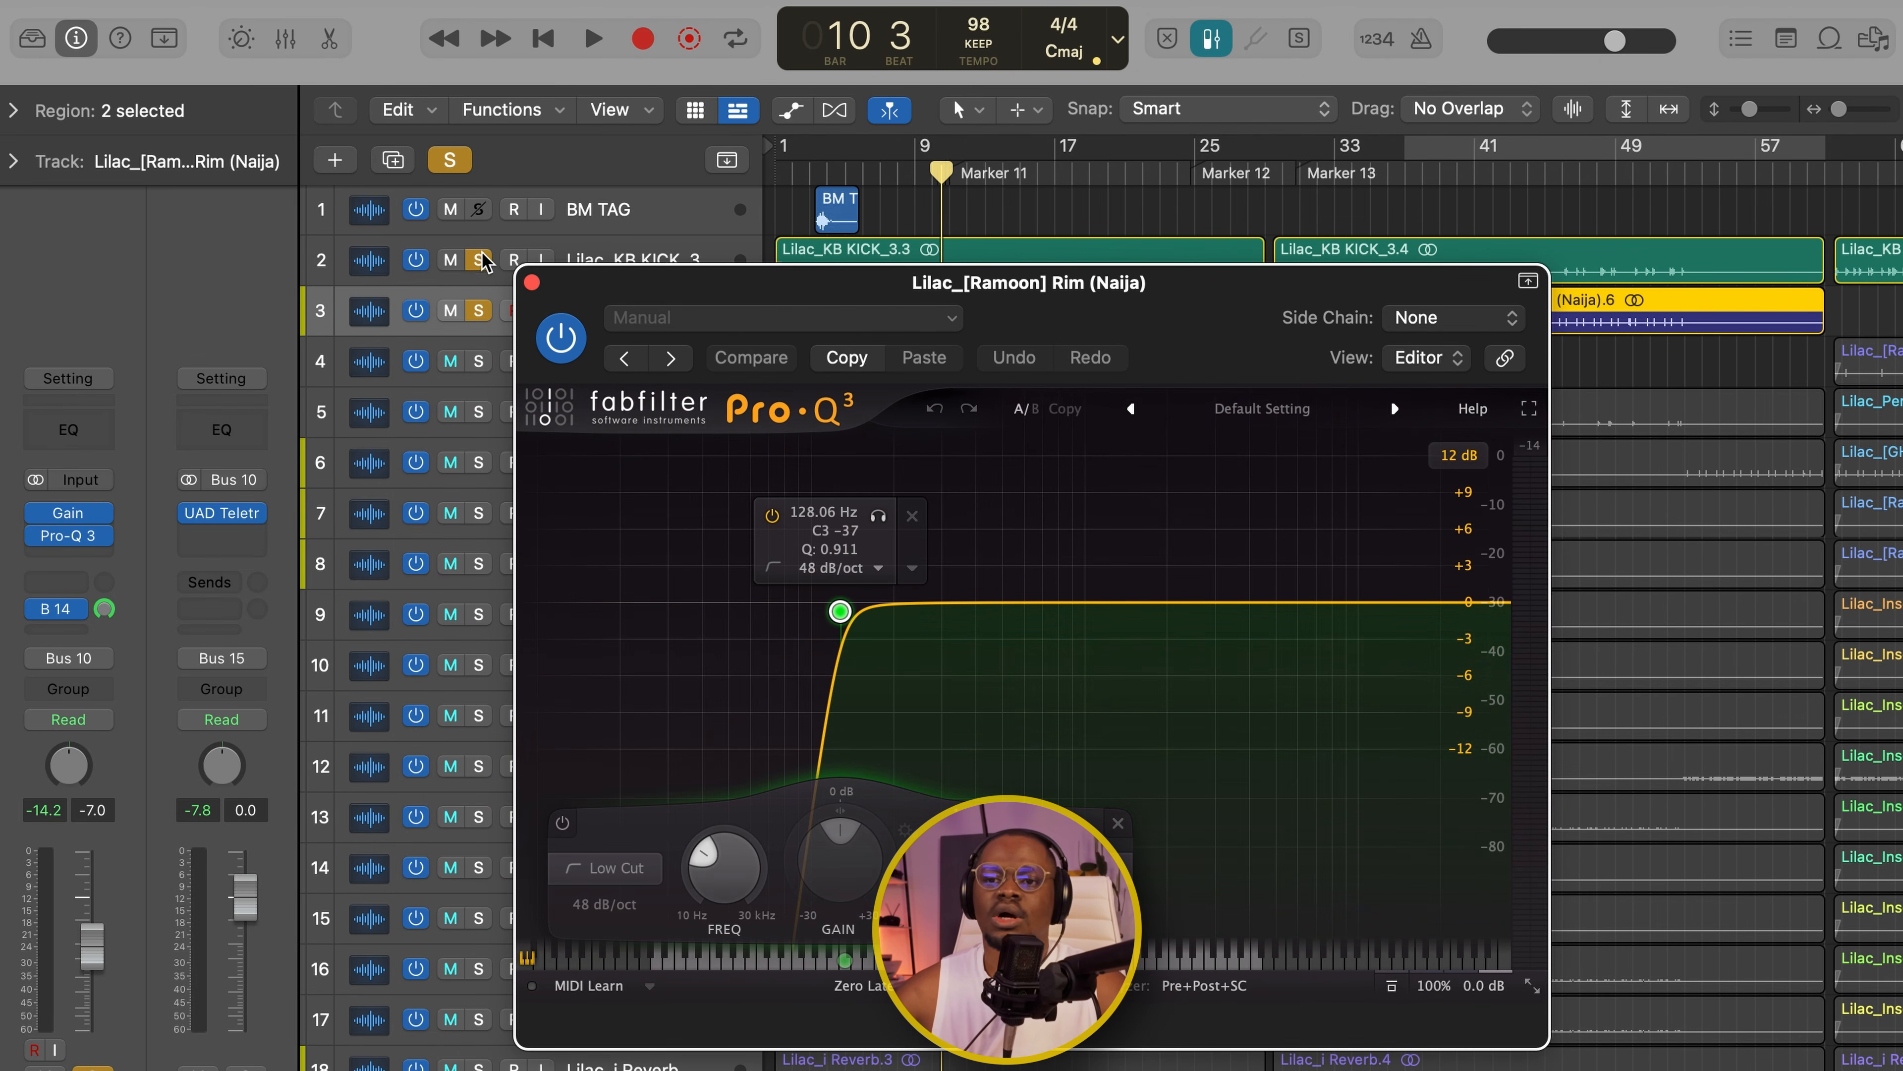
click(878, 516)
key(space)
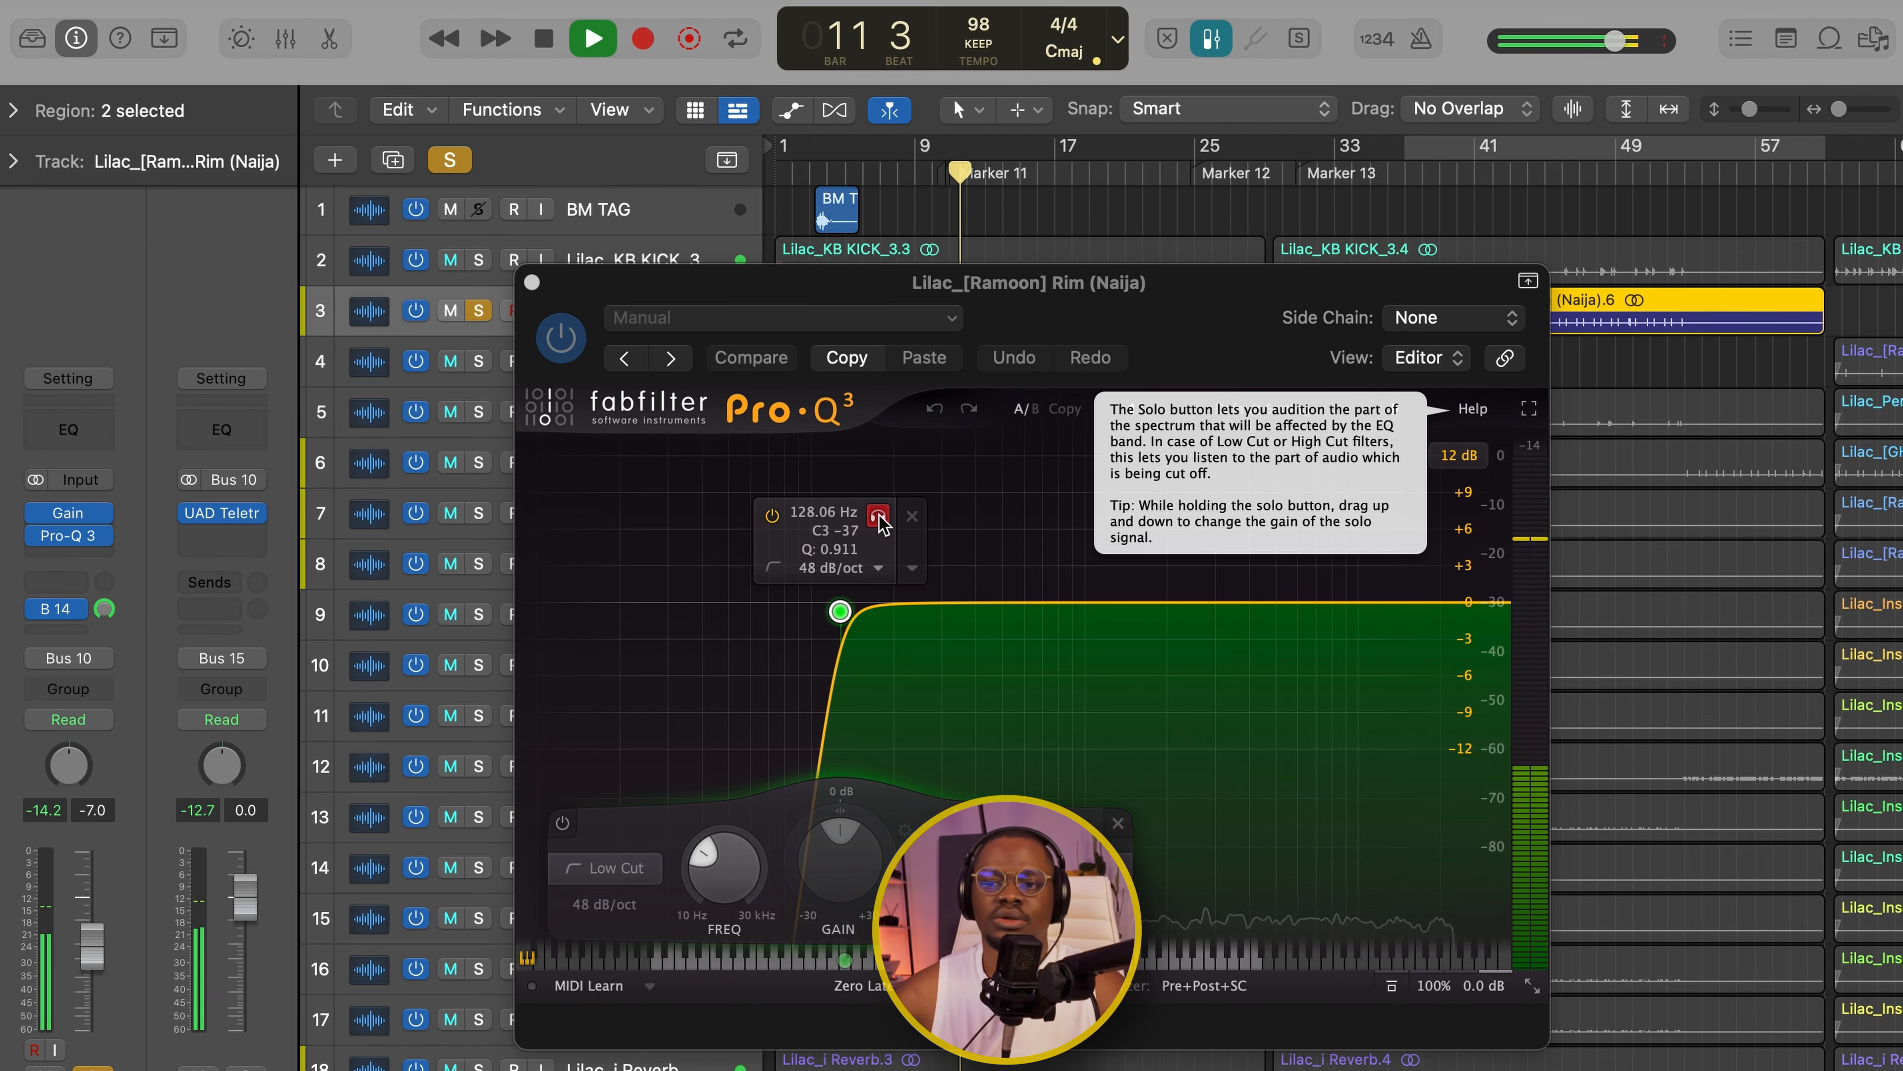
click(880, 523)
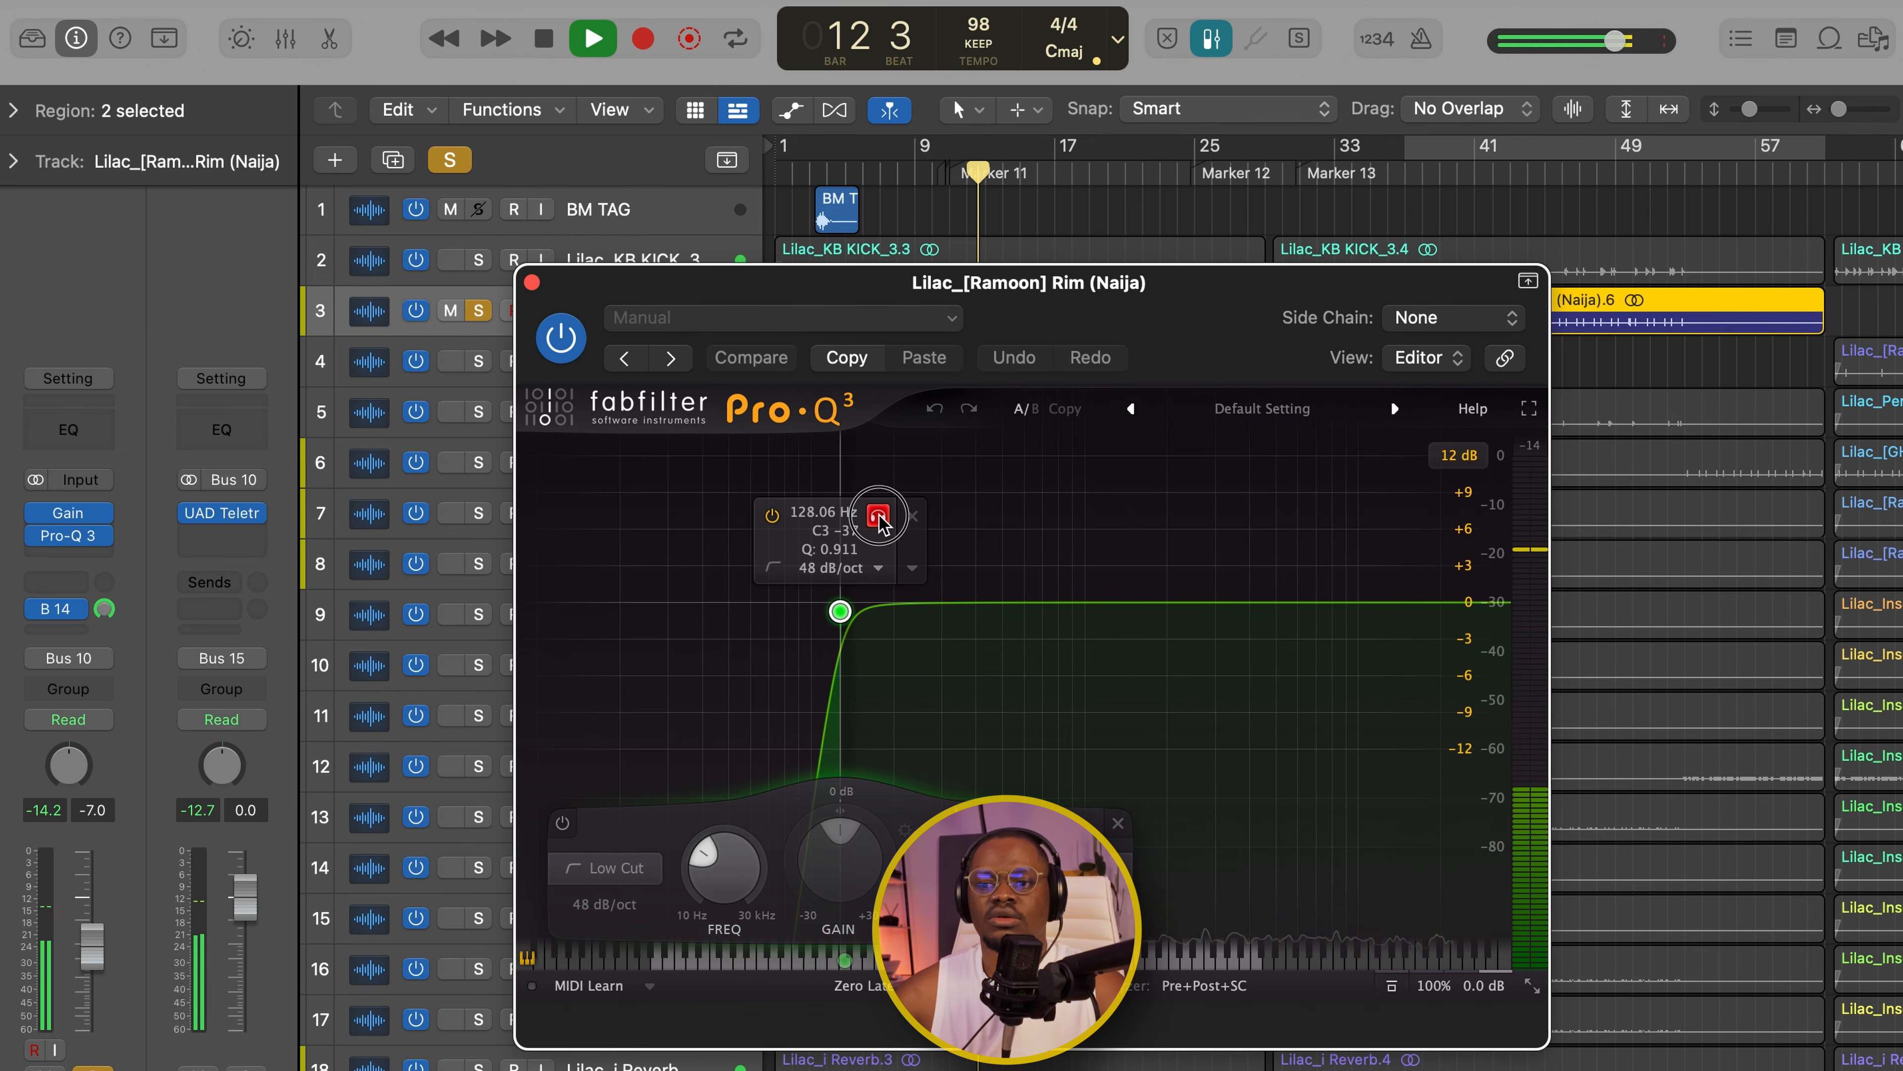
drag(881, 523, 915, 538)
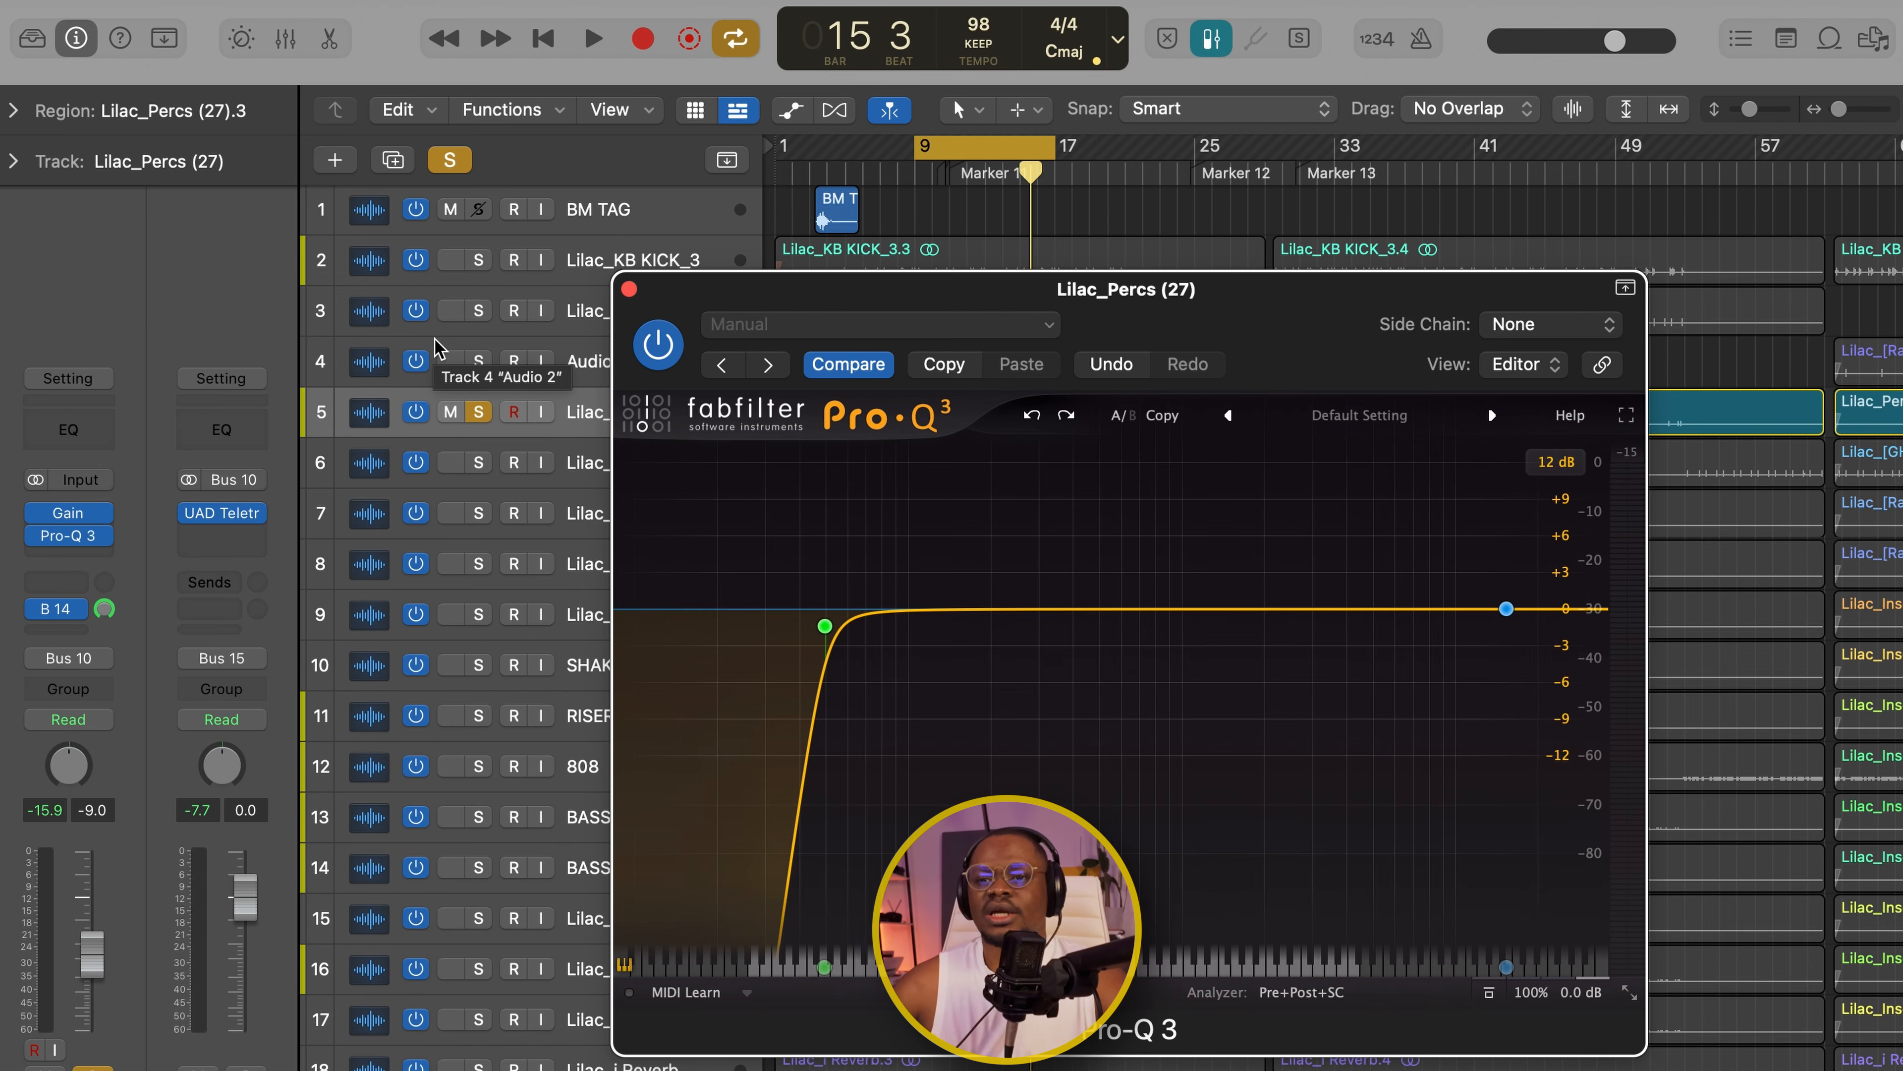
- Change the high band of the Lilac_Percs (27) Pro-Q 3 to a 48 dB/oct High Cut at about 3183 Hz
key(space)
mouse_move(1434, 590)
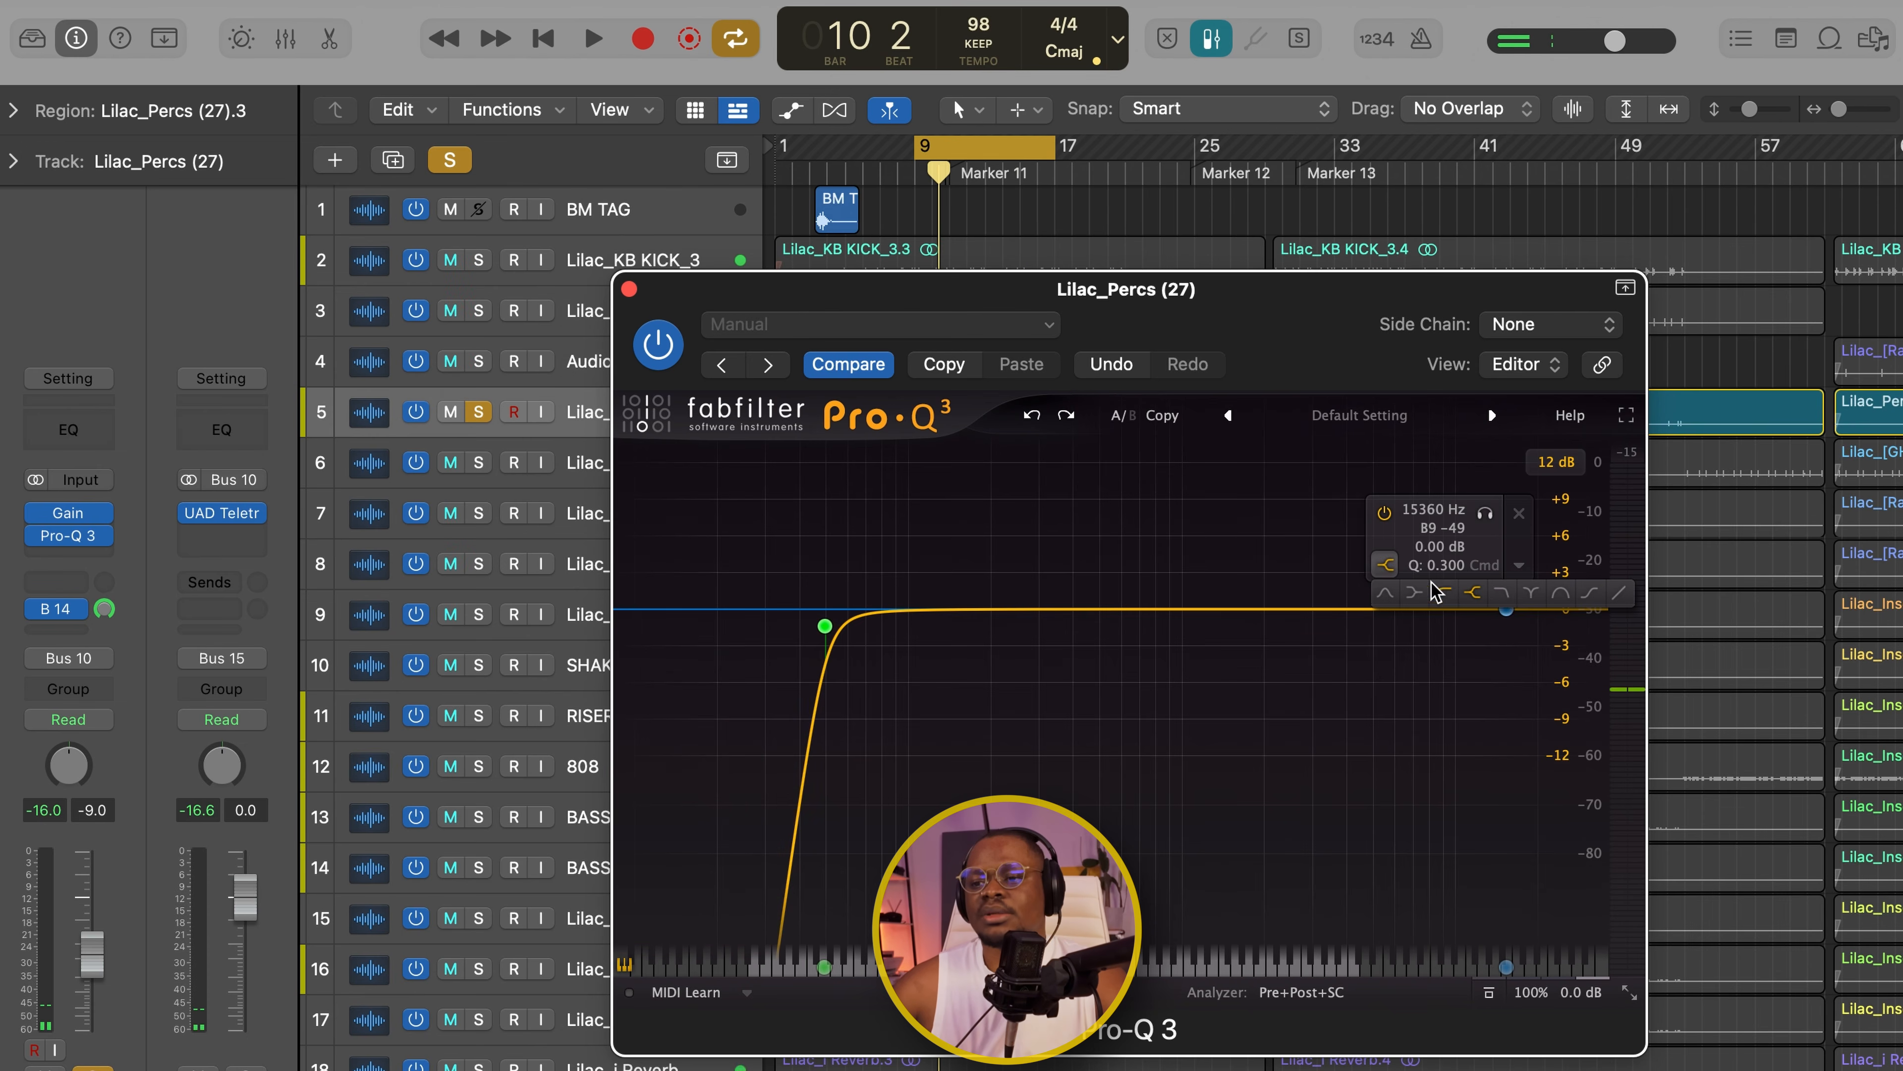
click(1501, 593)
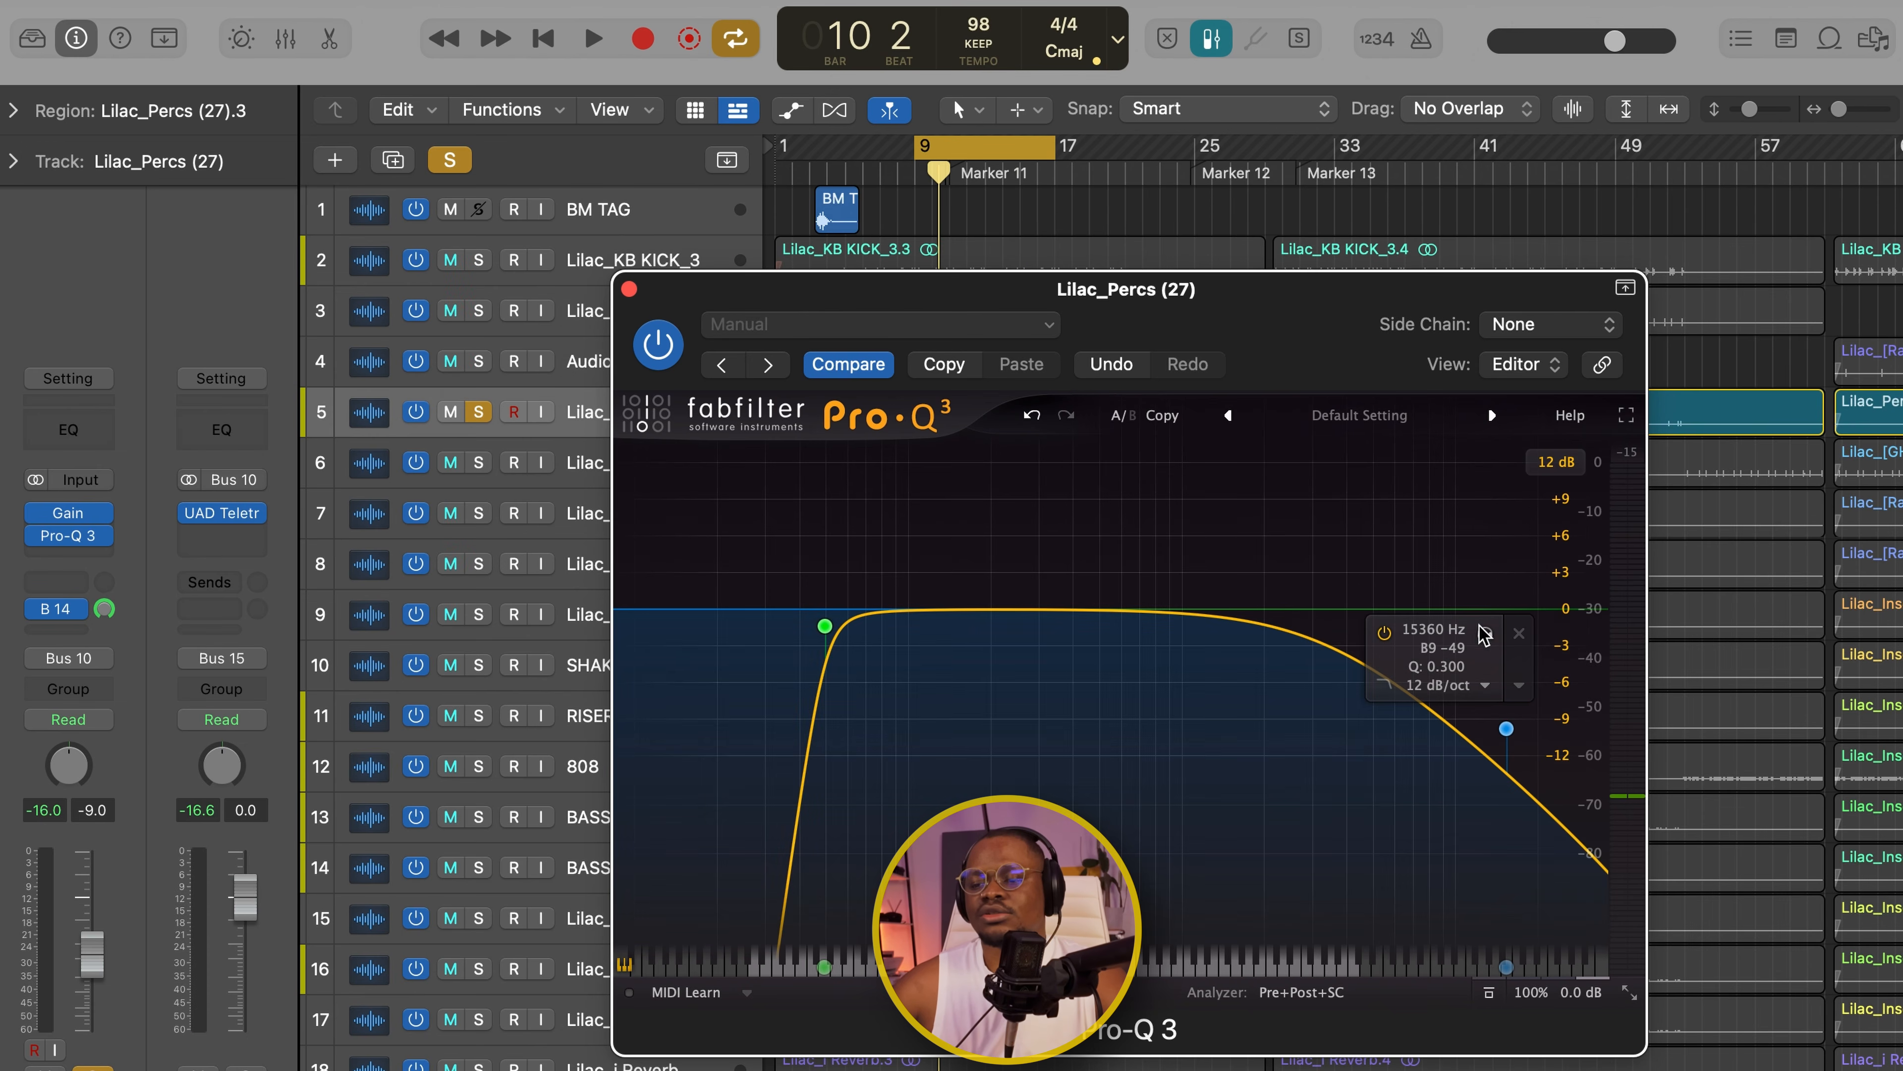
click(1419, 686)
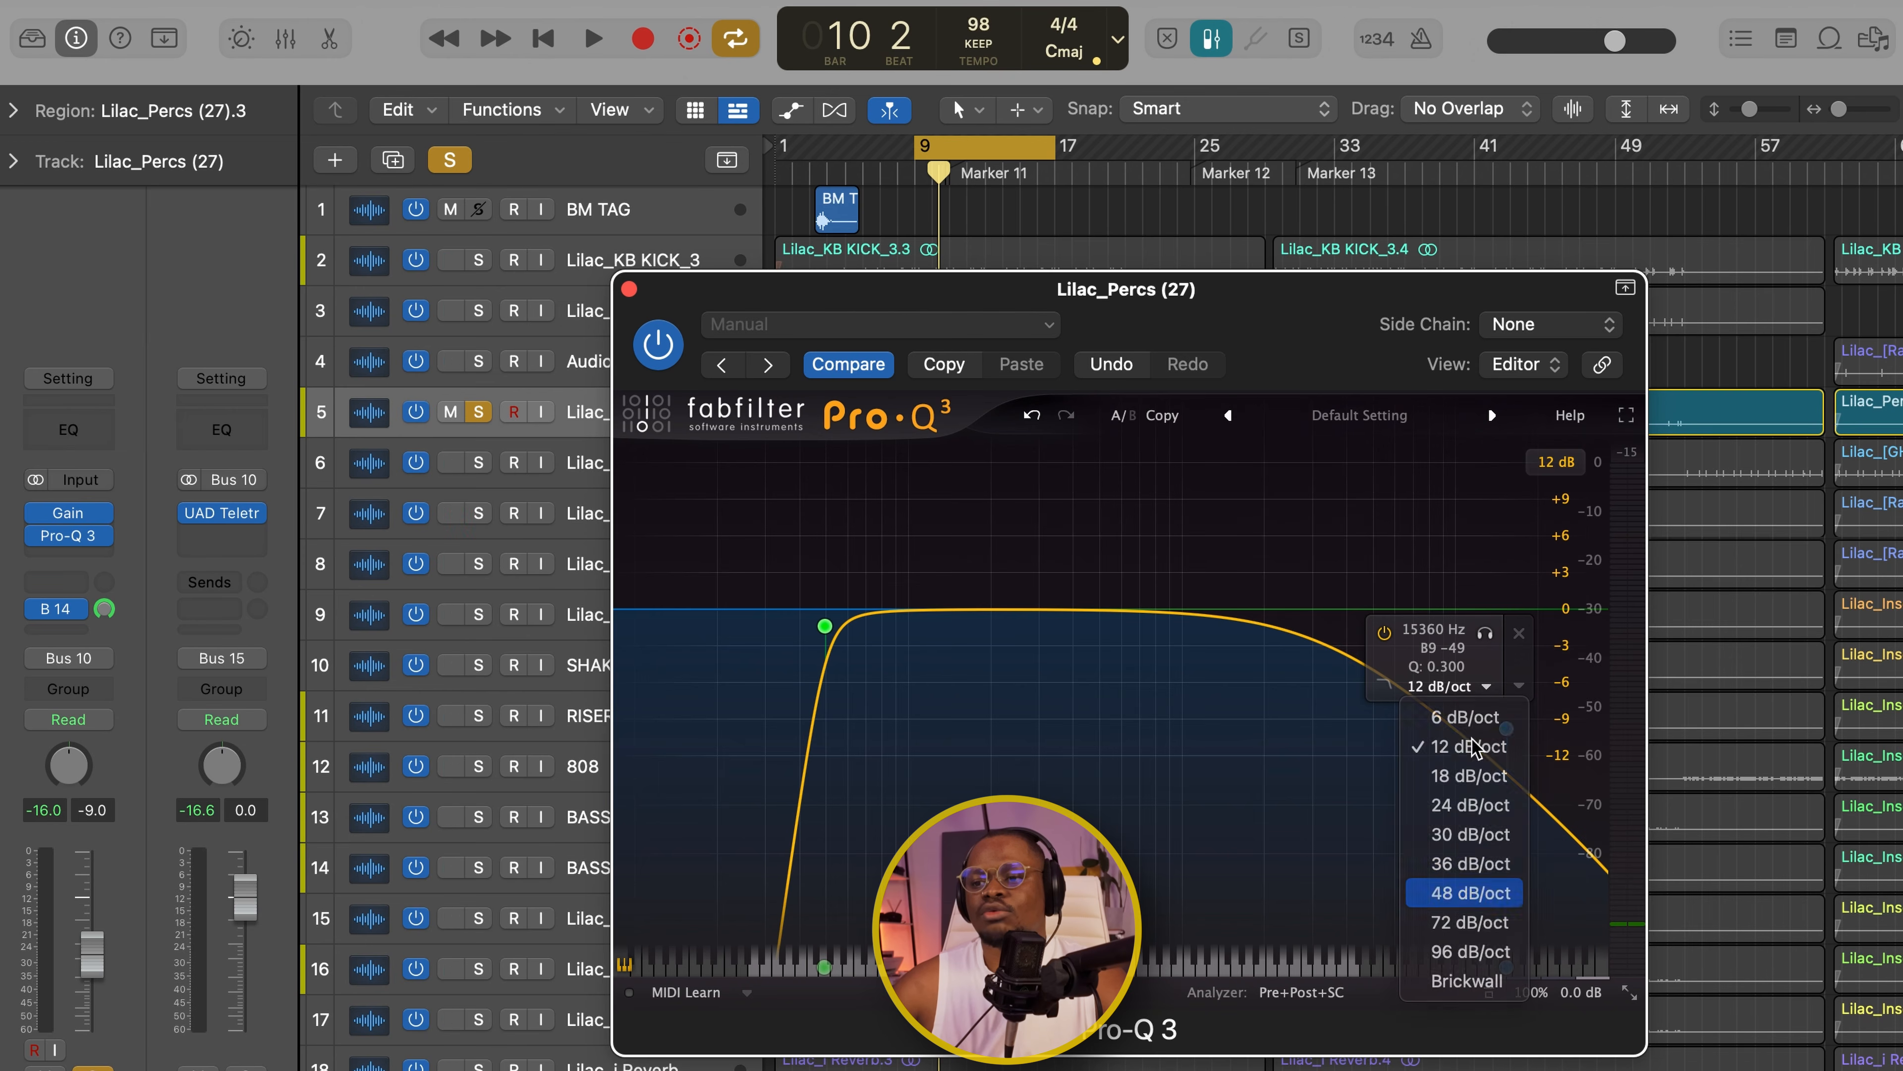
click(1470, 892)
key(space)
drag(1508, 614, 1208, 633)
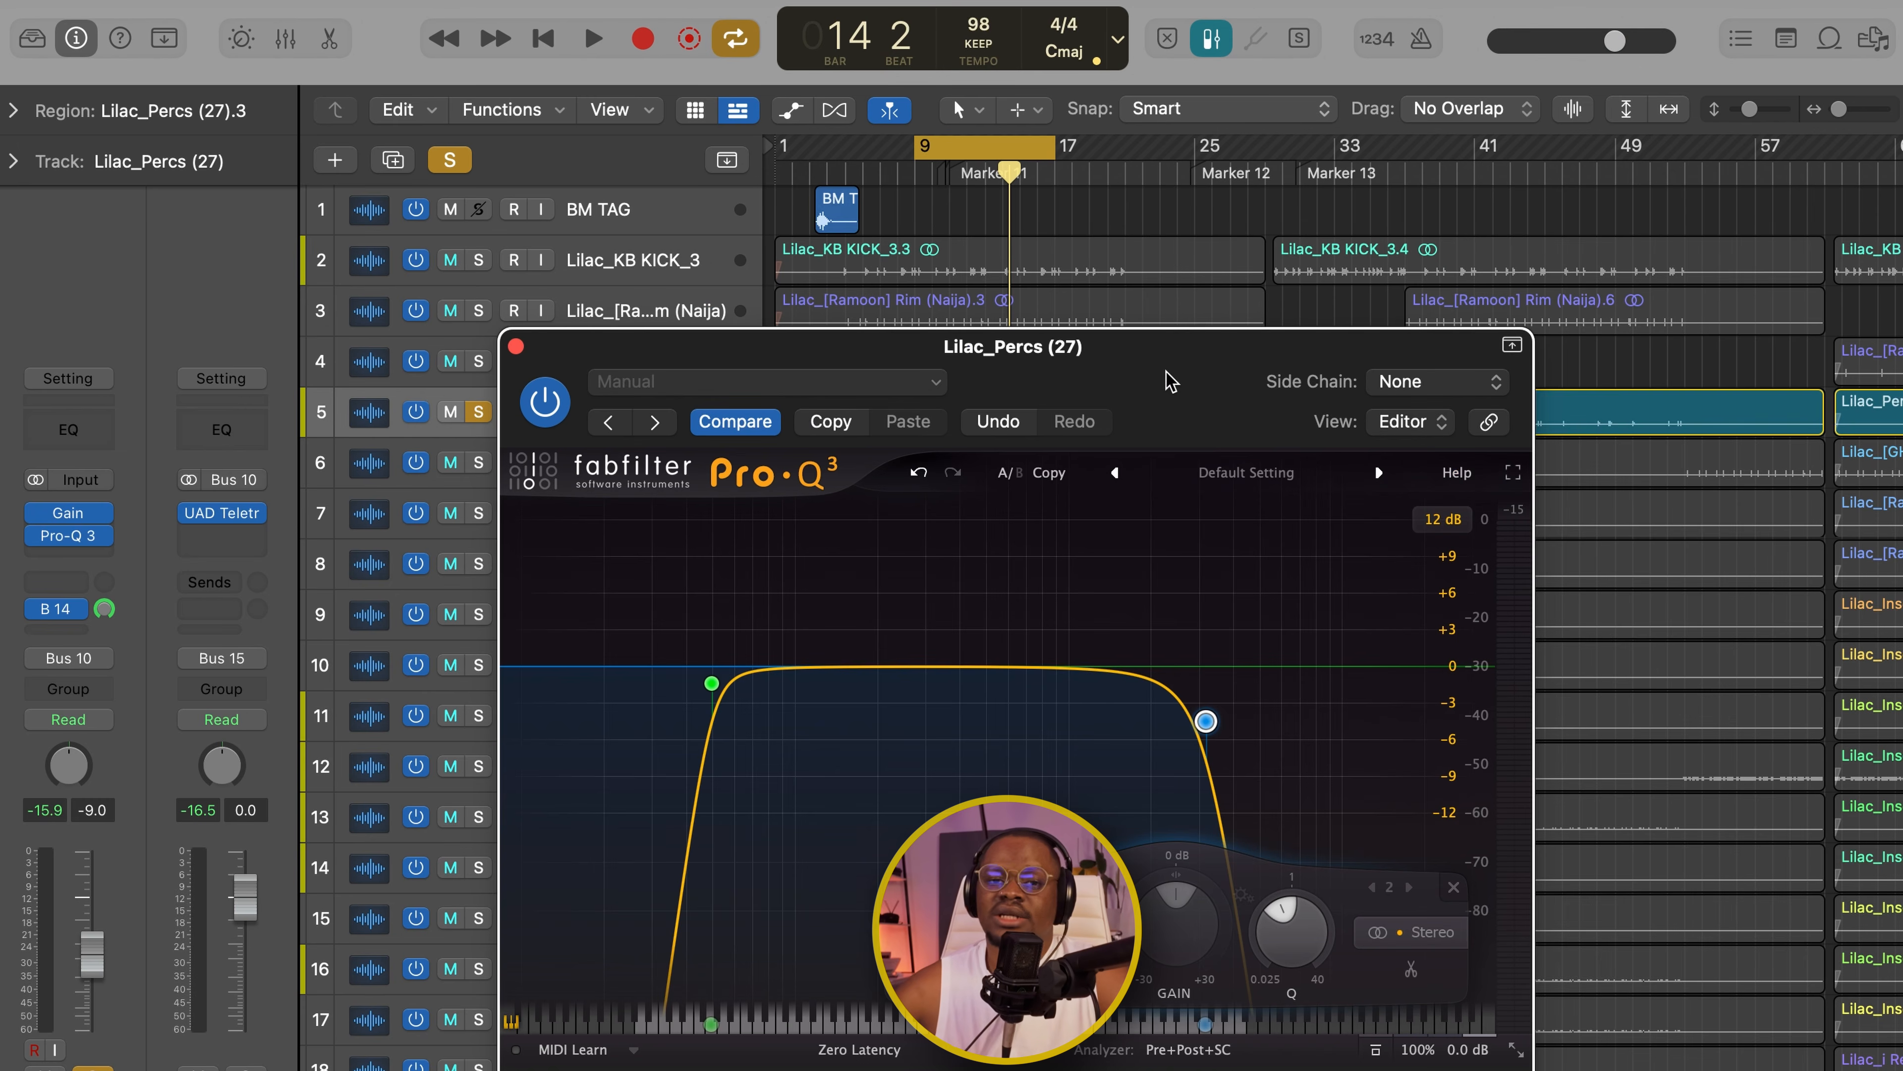
- Try lowering the percussion EQ's high-cut frequency slightly to about 3077 Hz, and undo the adjustments
drag(1173, 375, 1049, 217)
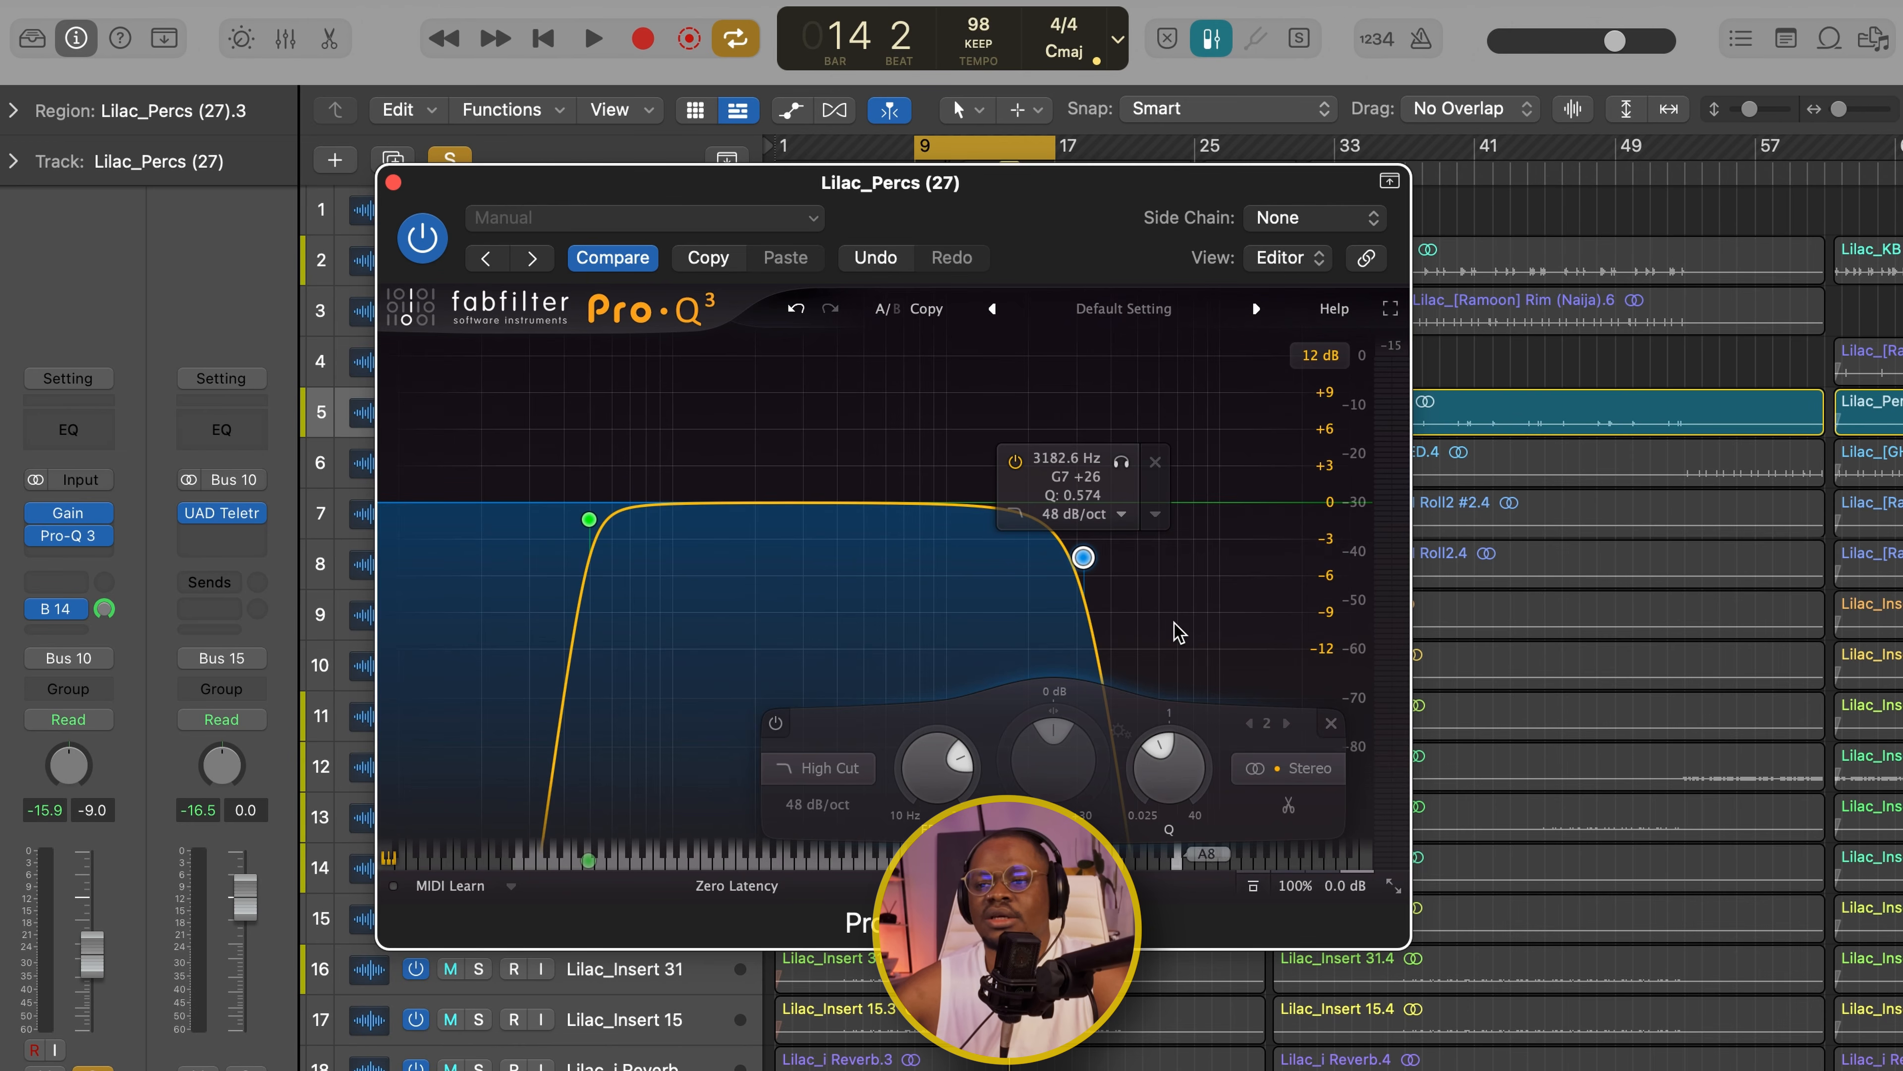
drag(1088, 564, 1085, 556)
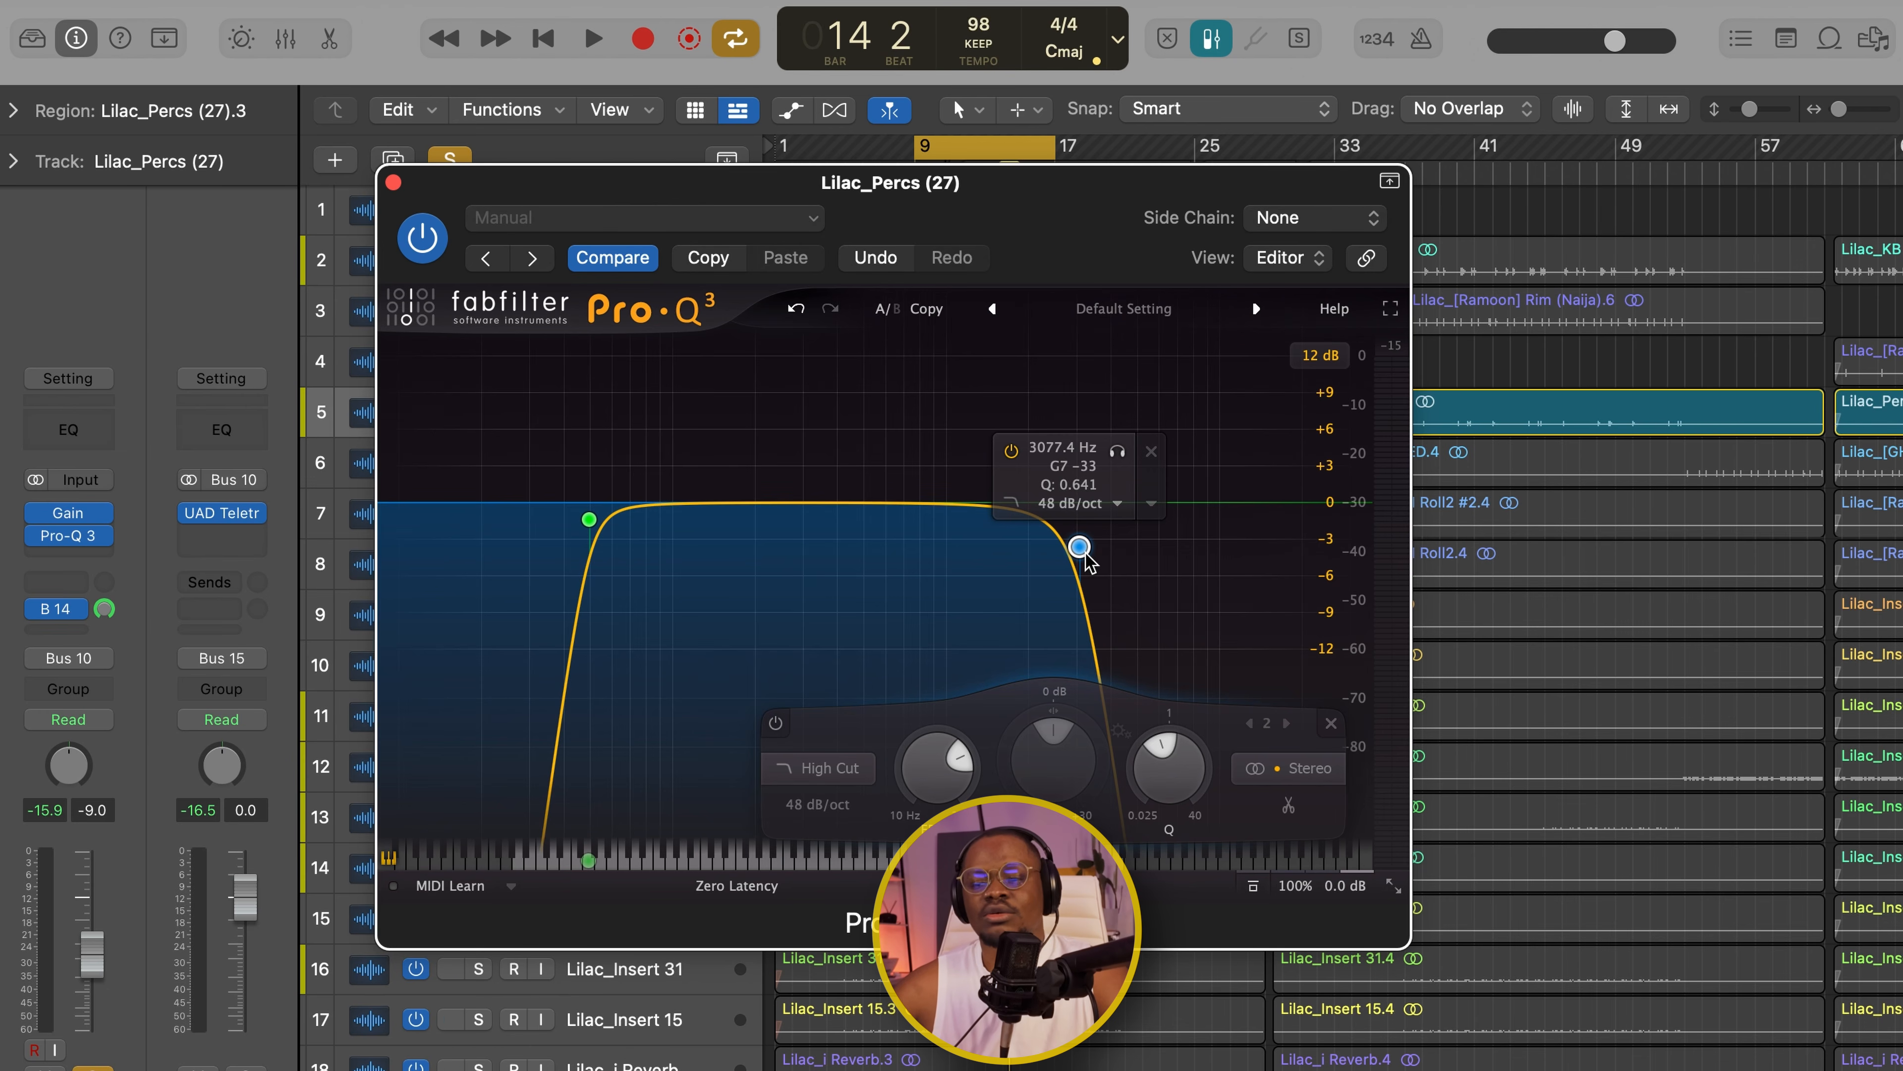
drag(1084, 556, 1072, 543)
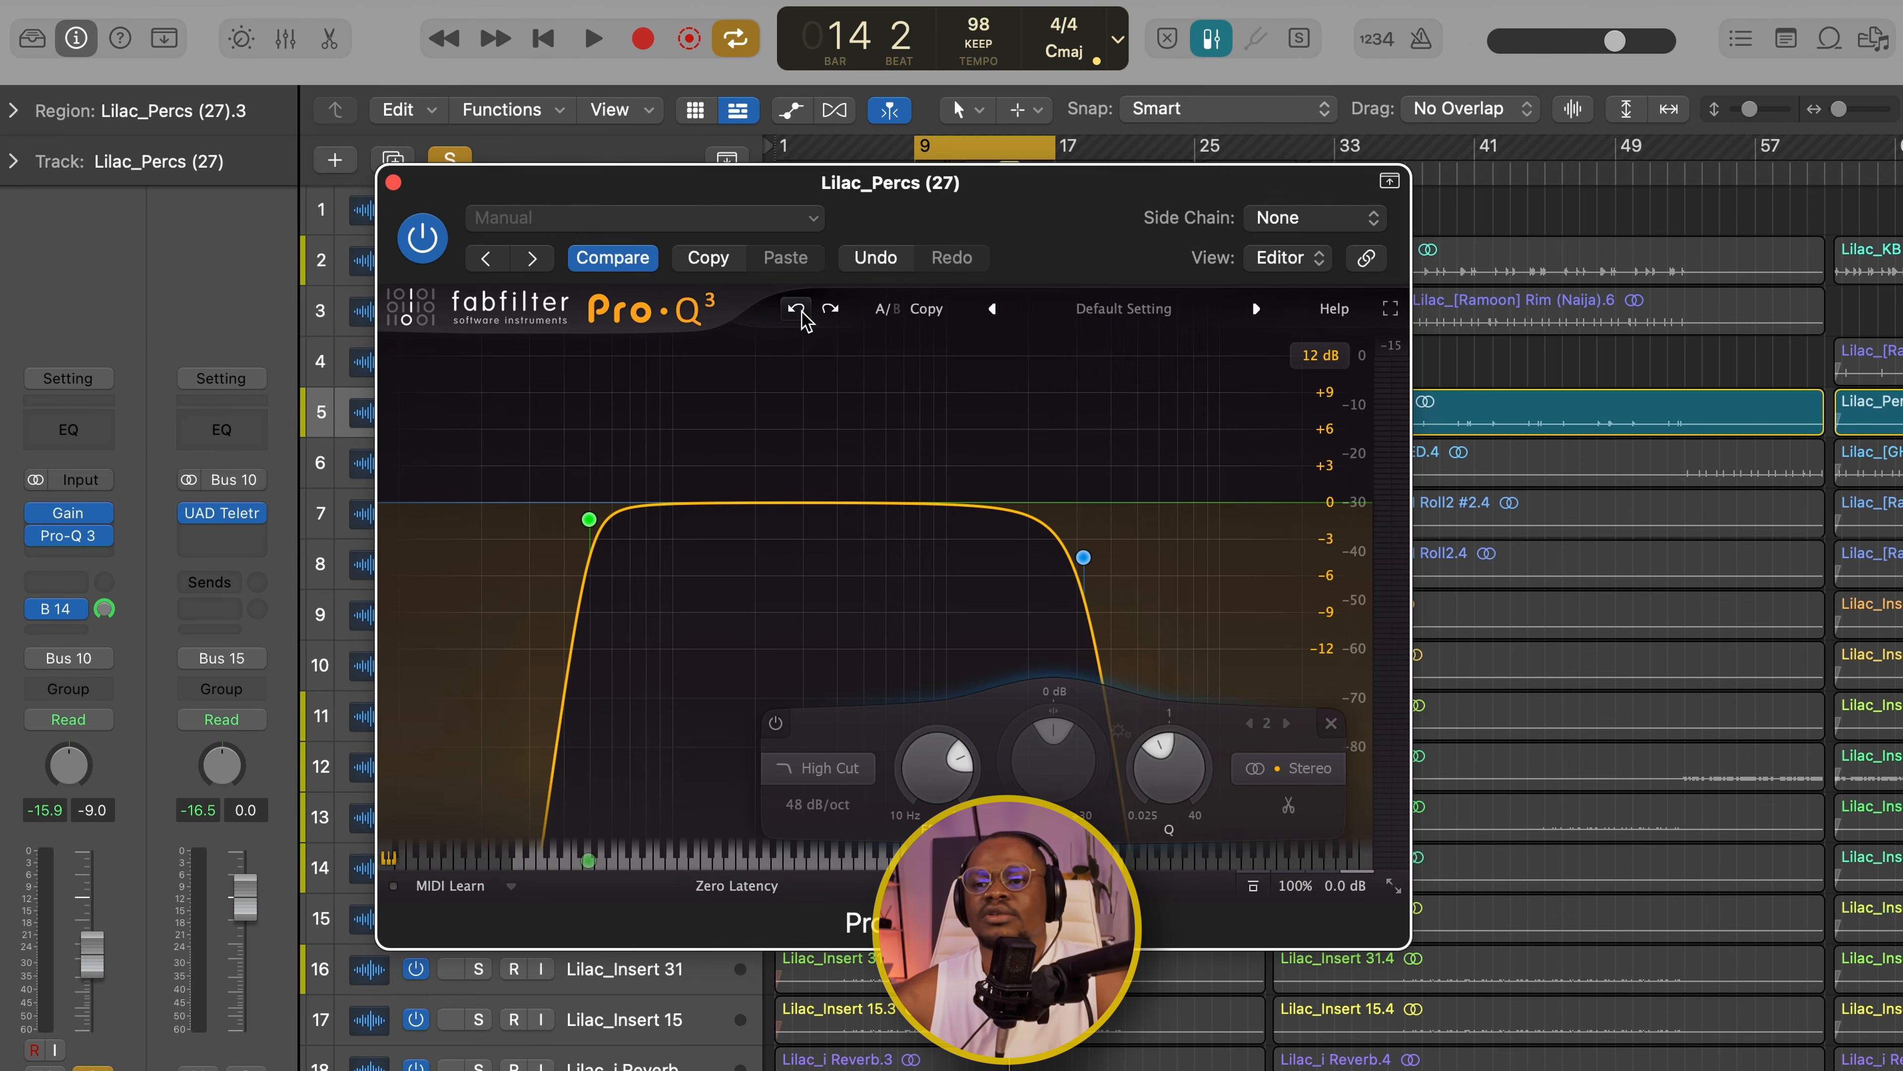
click(797, 311)
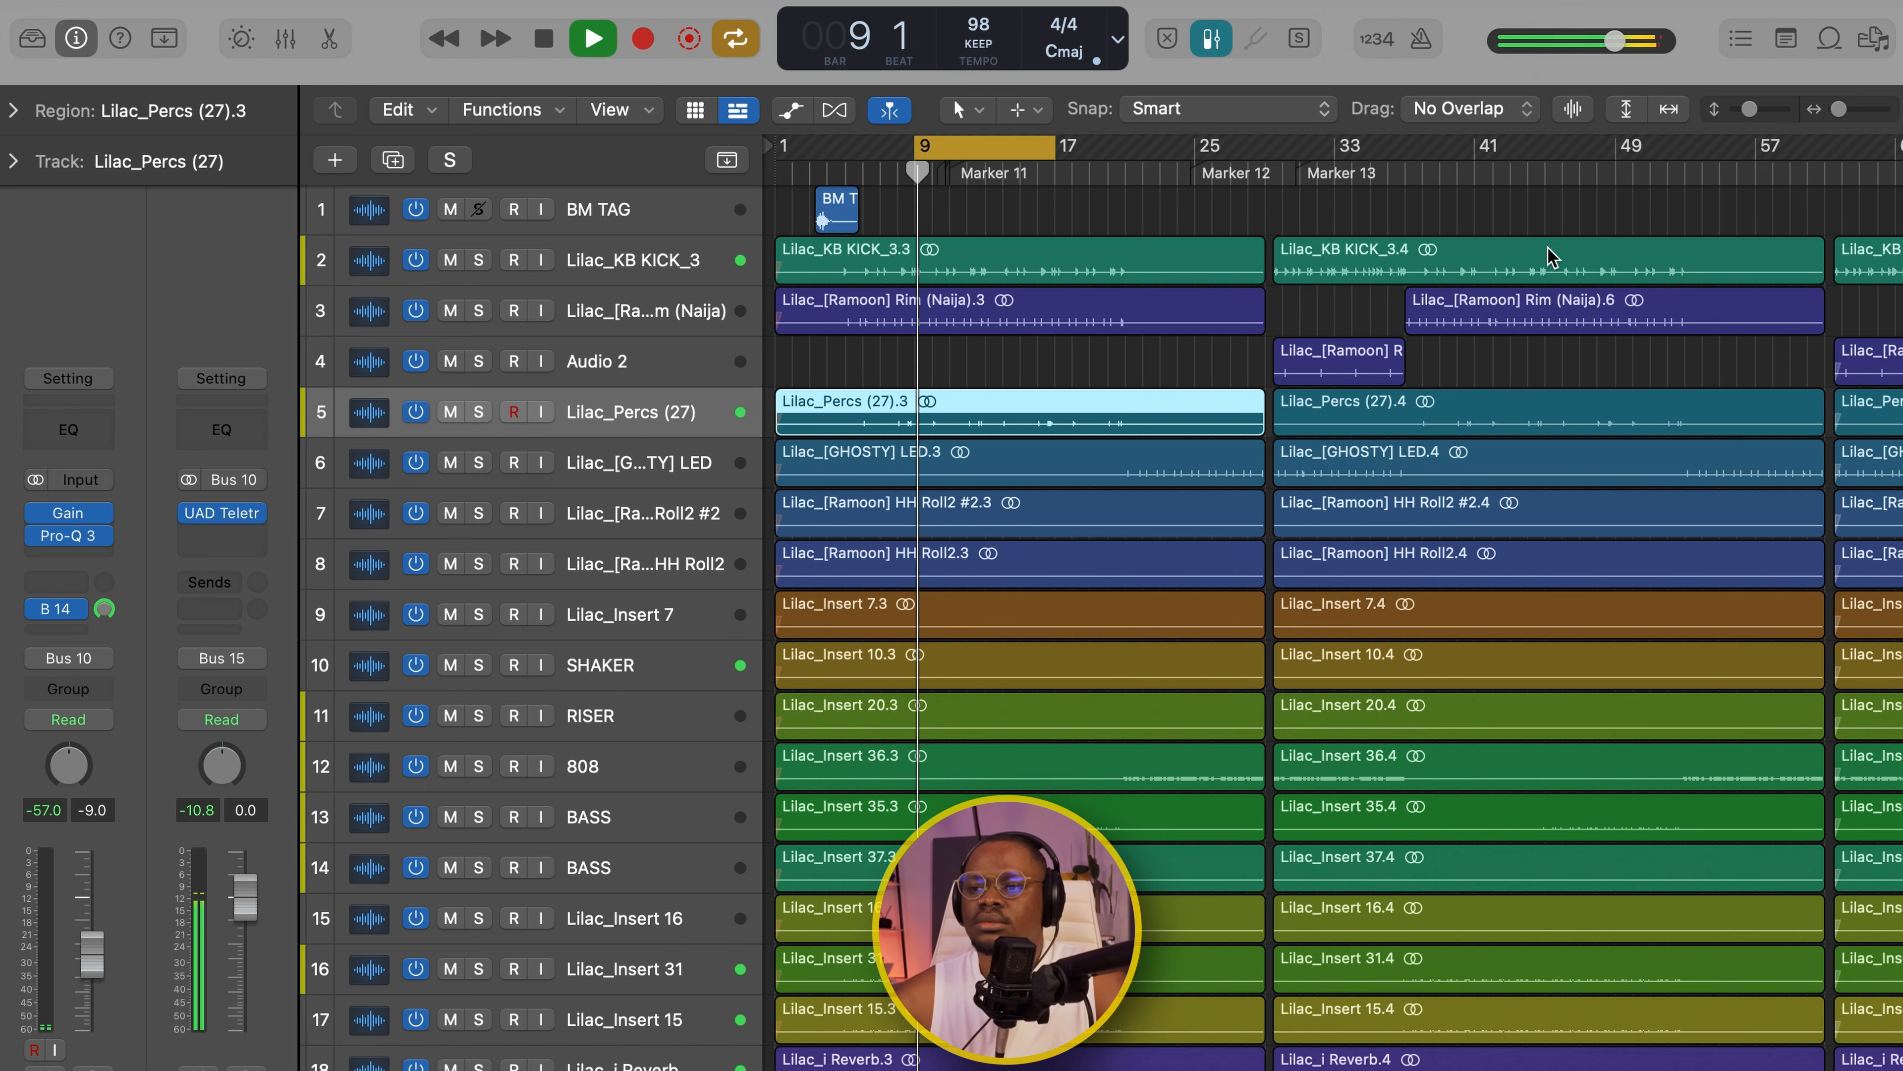
- Stop playback, turn on waveform zoom for the Tracks area, and adjust its amount to enlarge the waveforms
key(space)
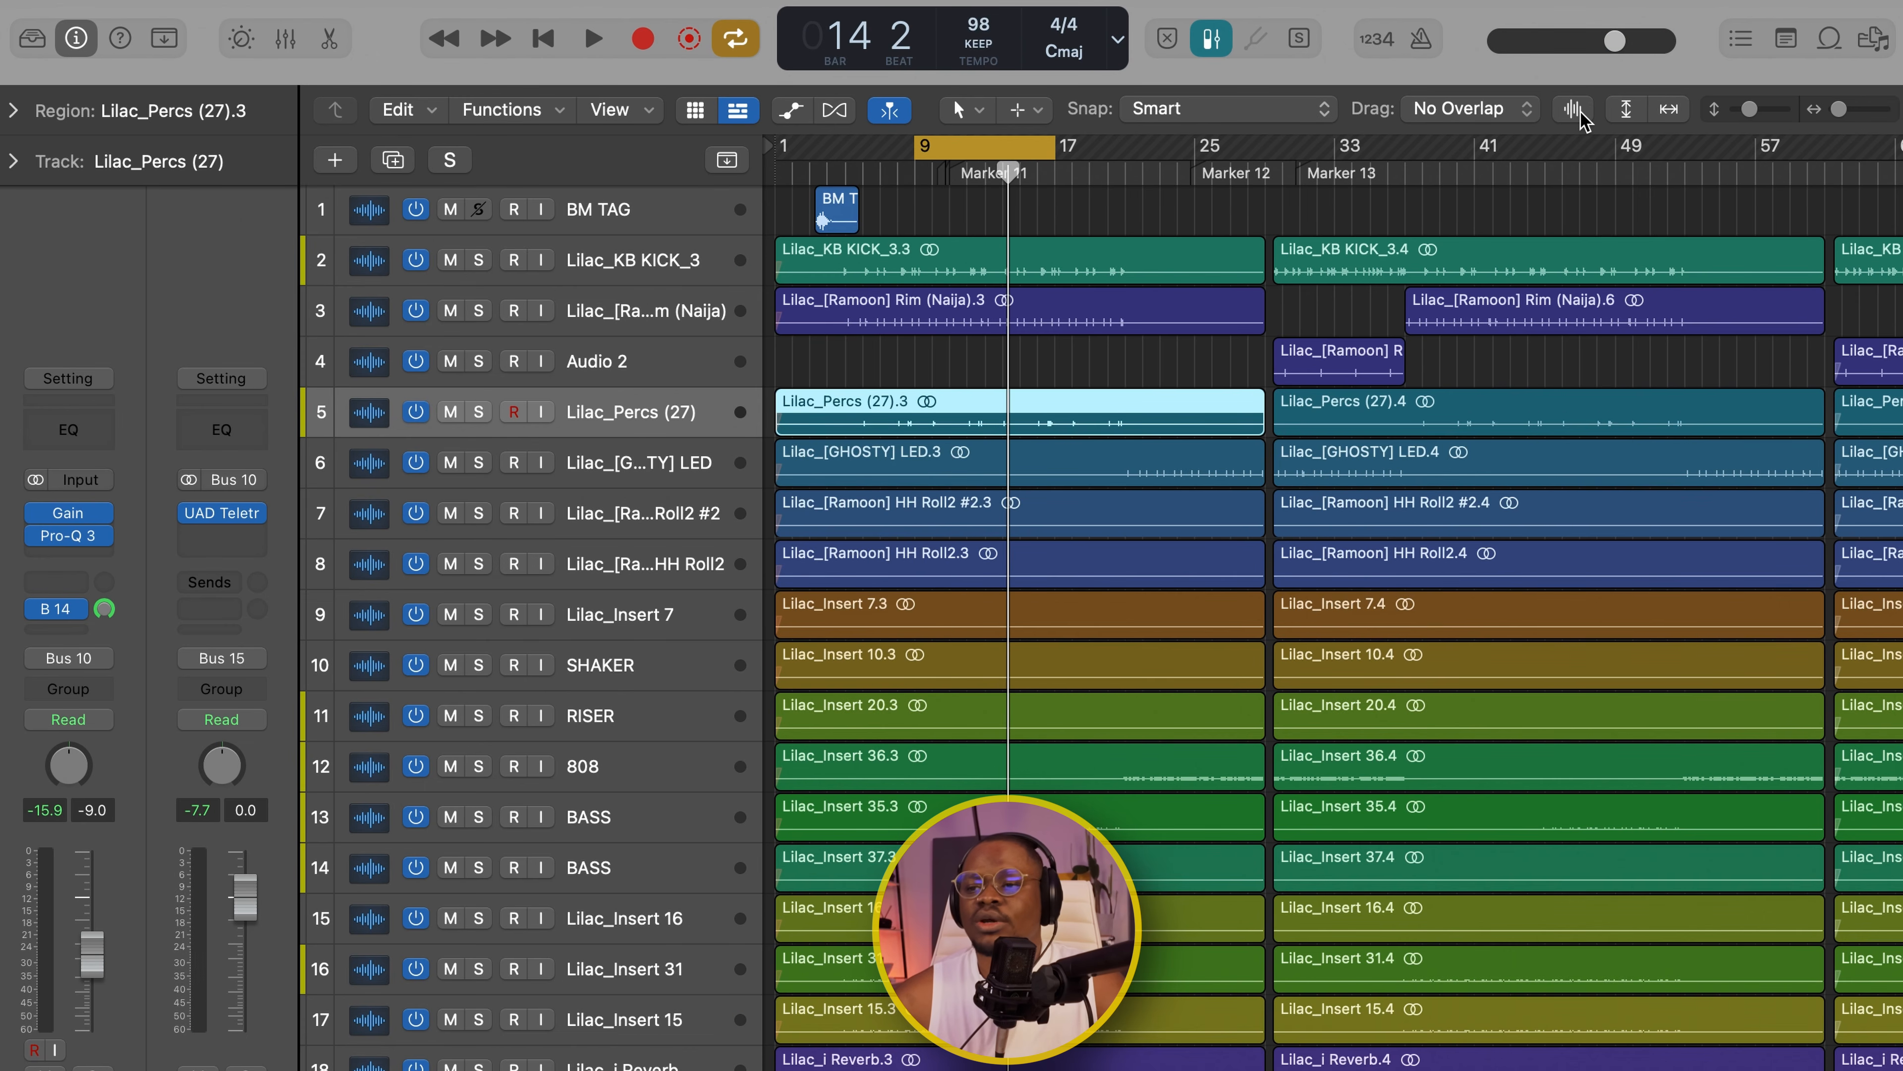
click(1577, 111)
click(1580, 97)
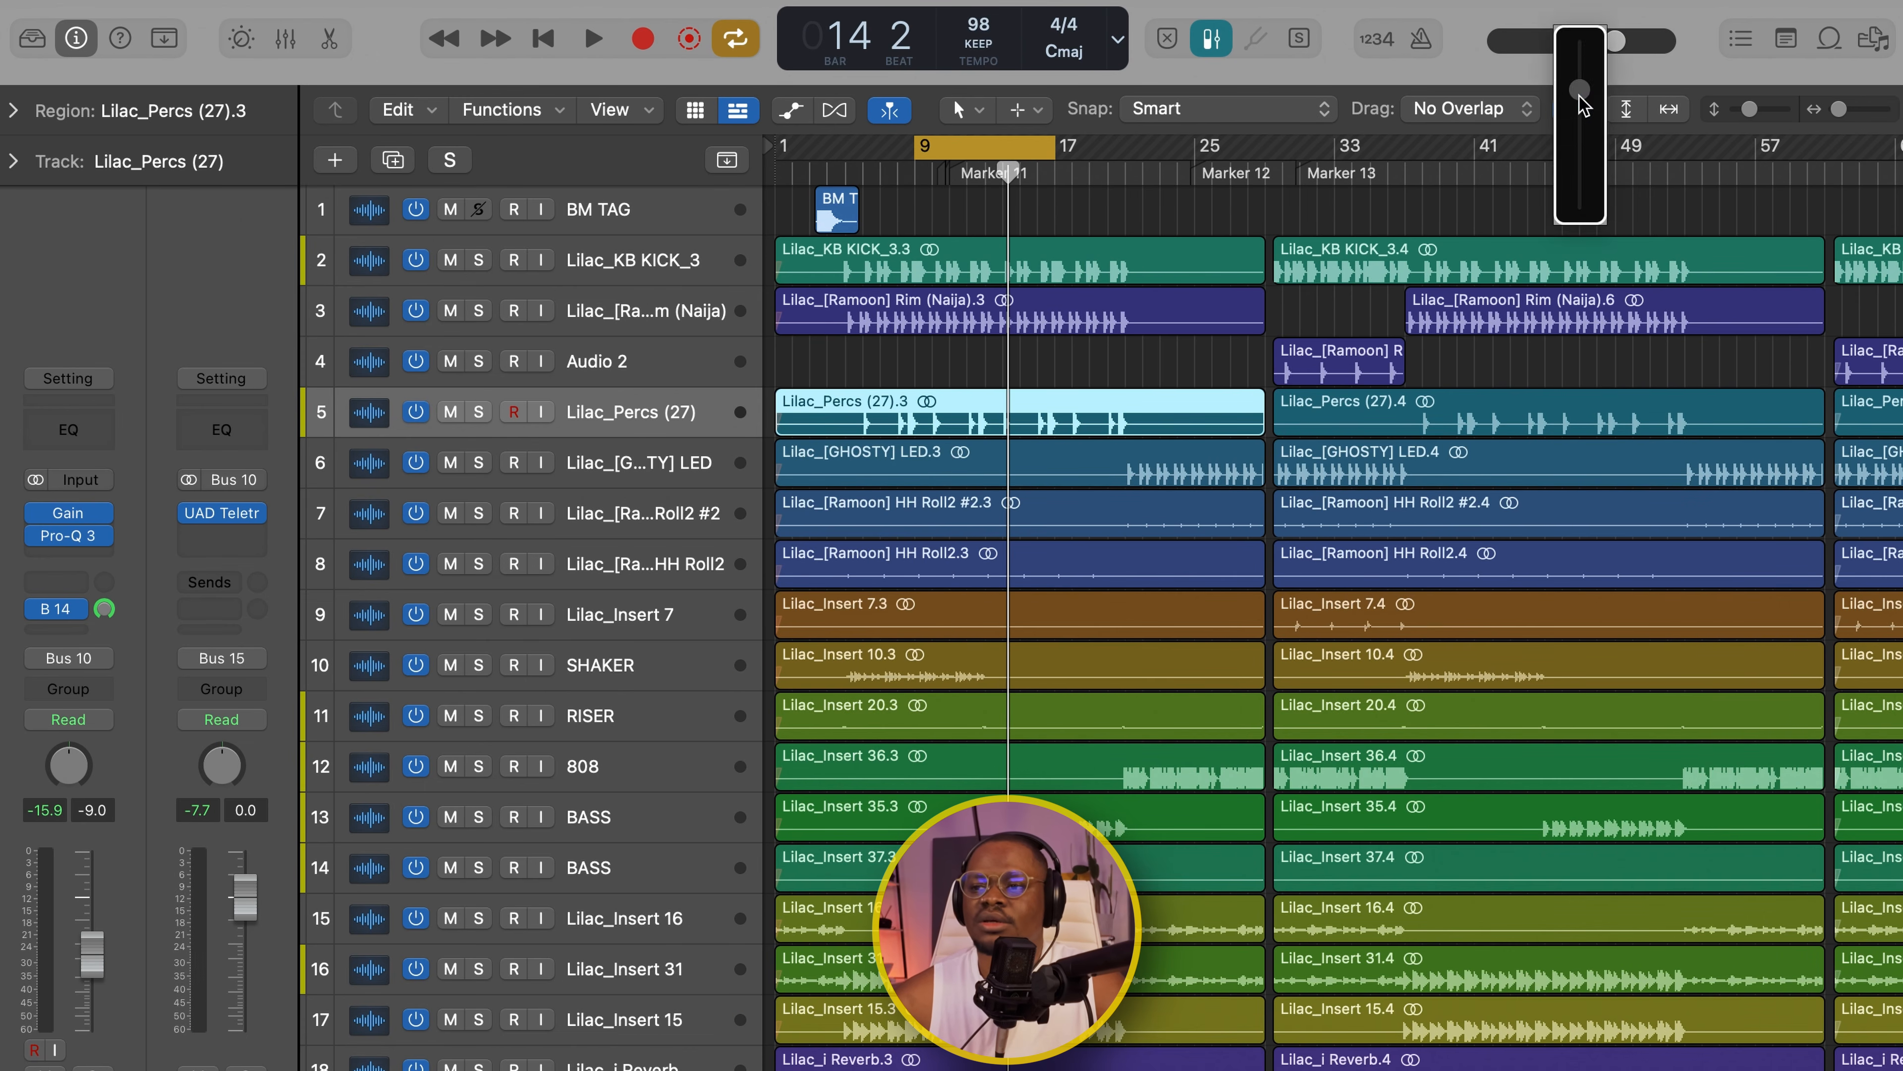
drag(1580, 94, 1582, 93)
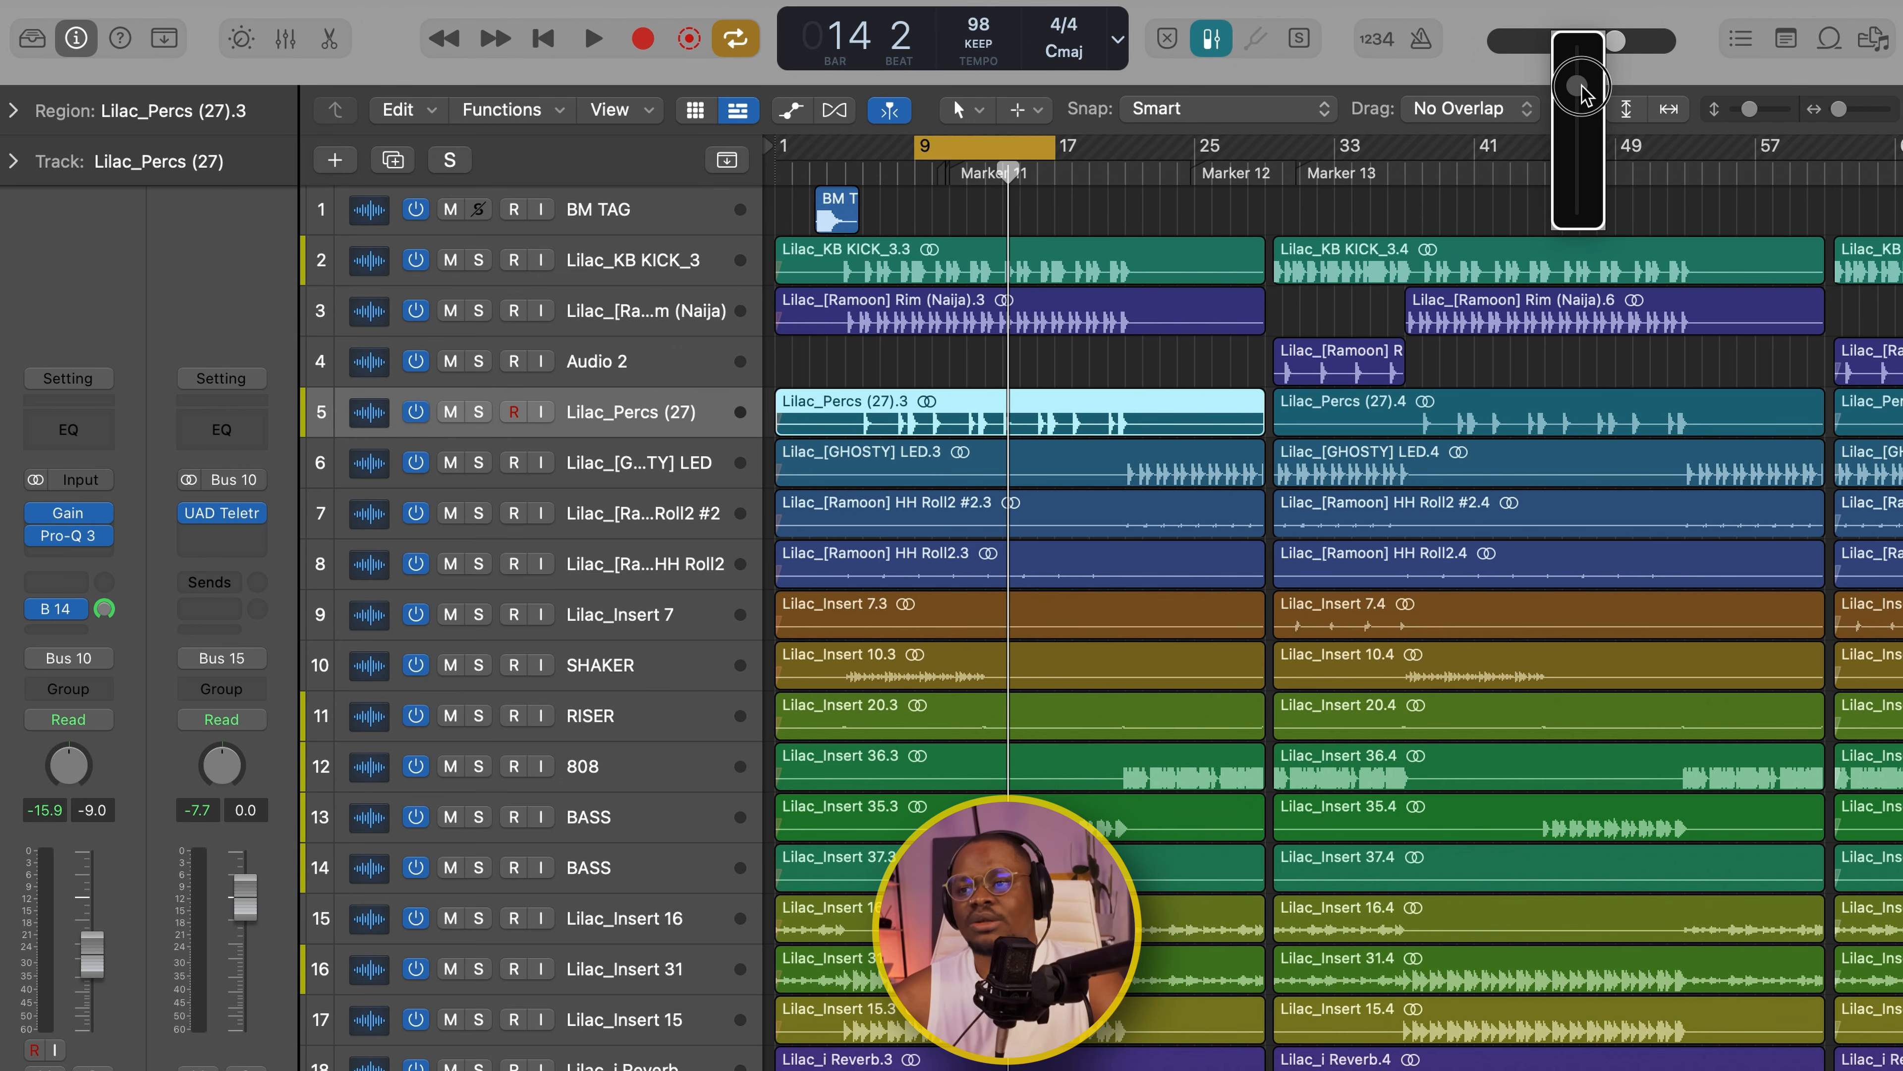
mouse_move(1583, 87)
mouse_down()
mouse_move(1585, 163)
mouse_move(1583, 62)
mouse_up()
click(1578, 111)
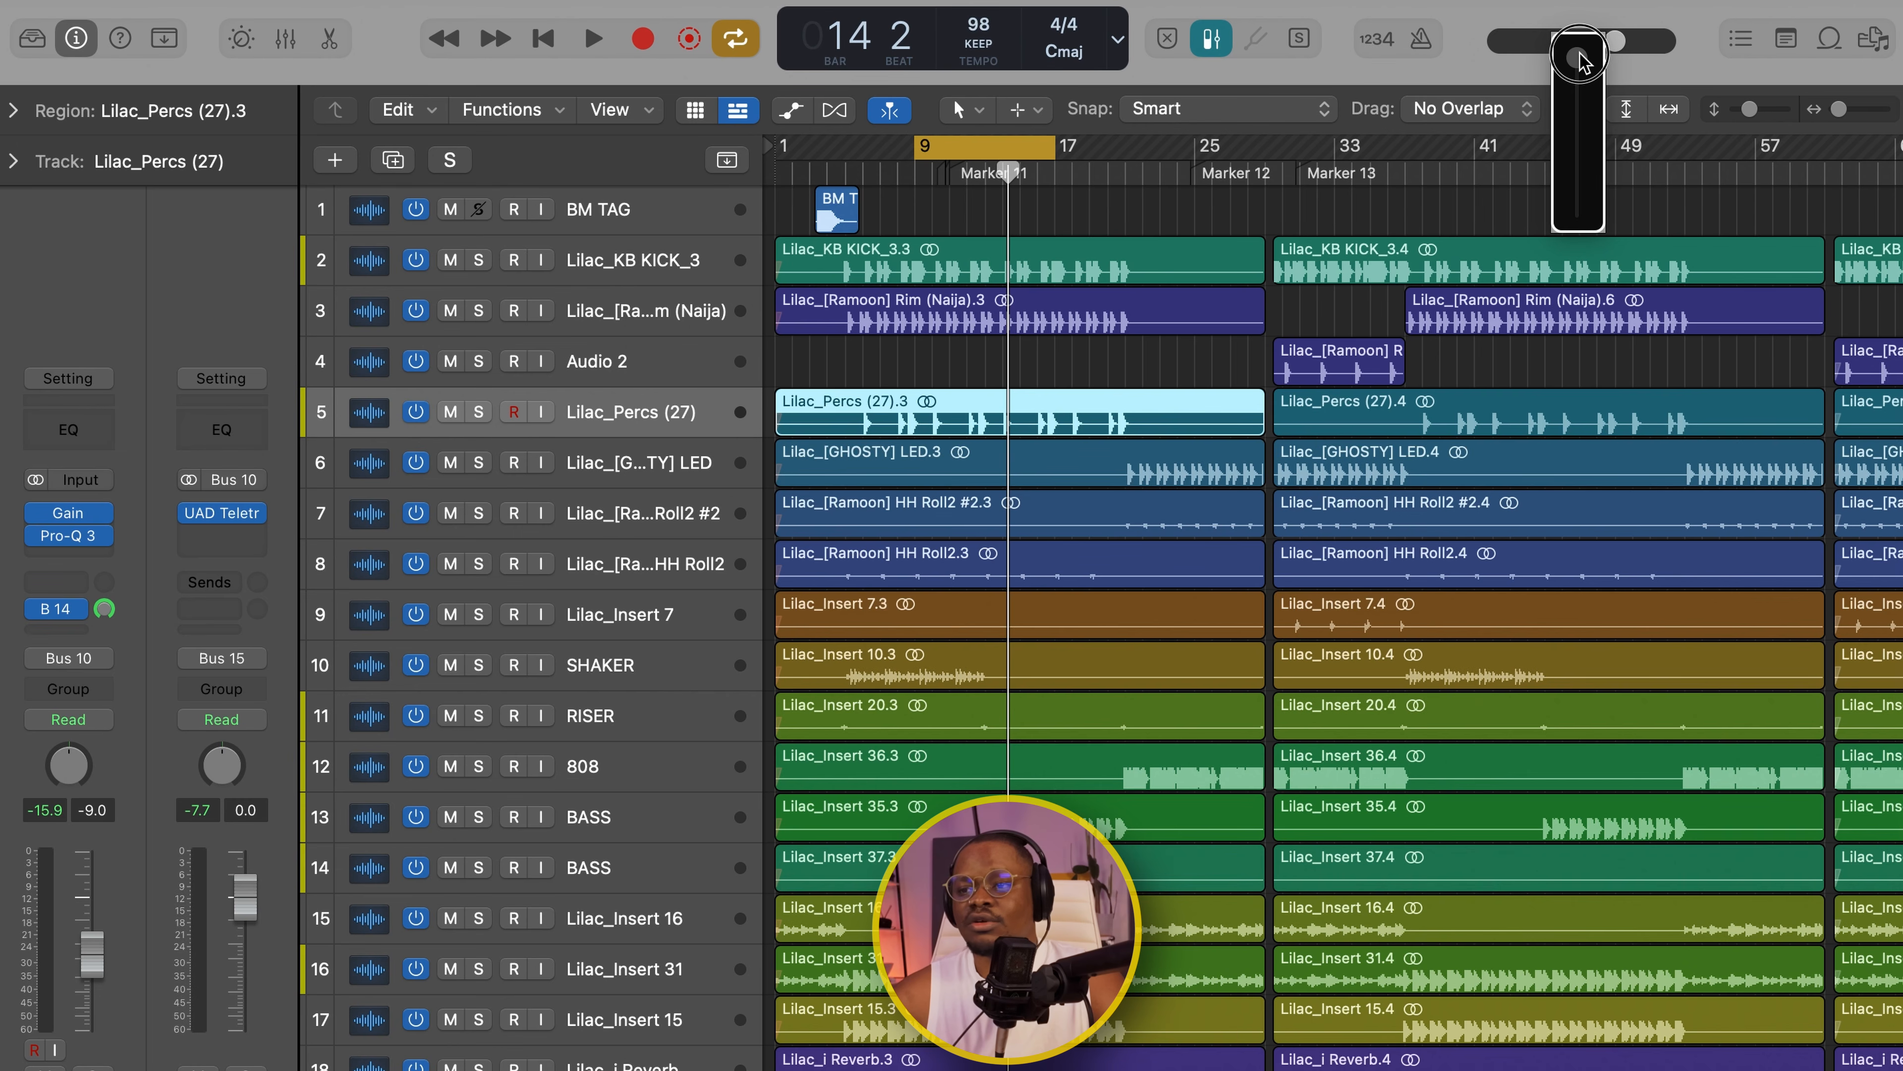
drag(1581, 58, 1581, 98)
- Play the cycled section from bar 9 and look over the SHAKER track and the tracks below it
key(space)
click(588, 684)
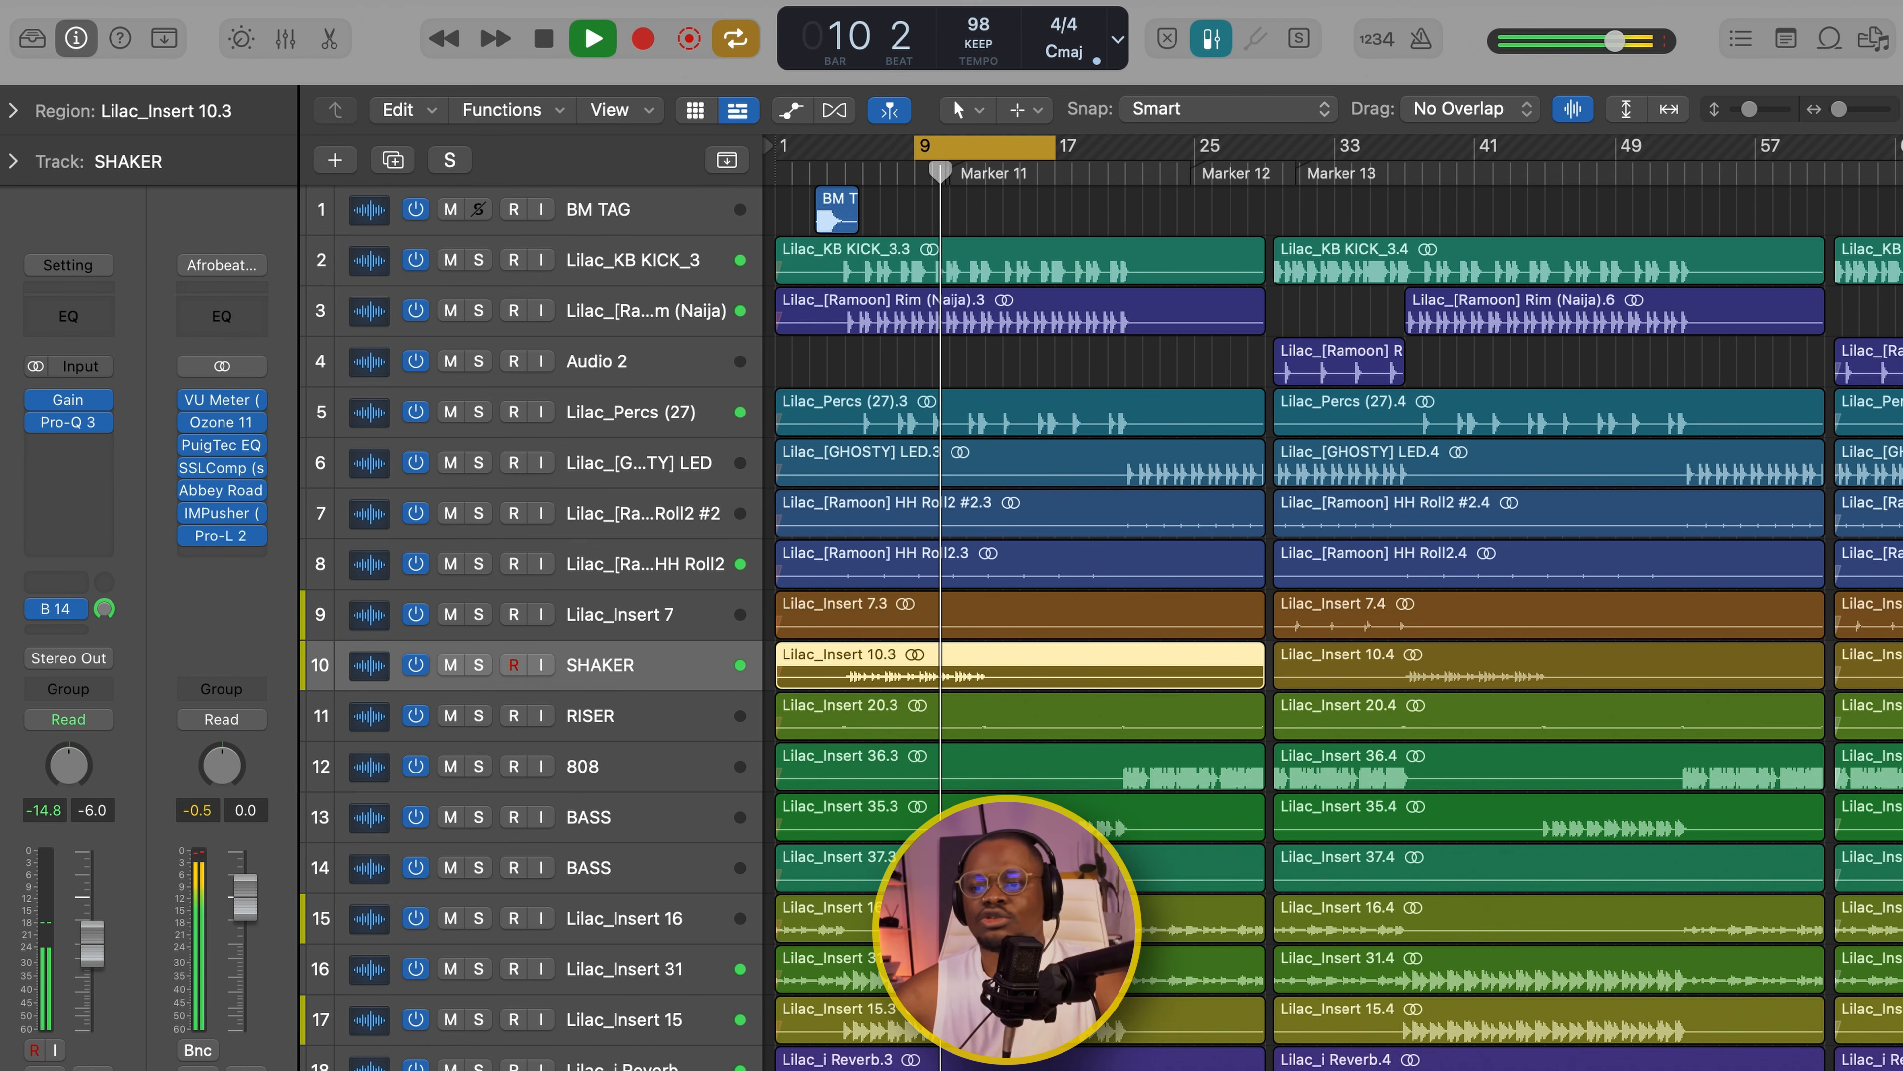
scroll(1045, 783, down, 3)
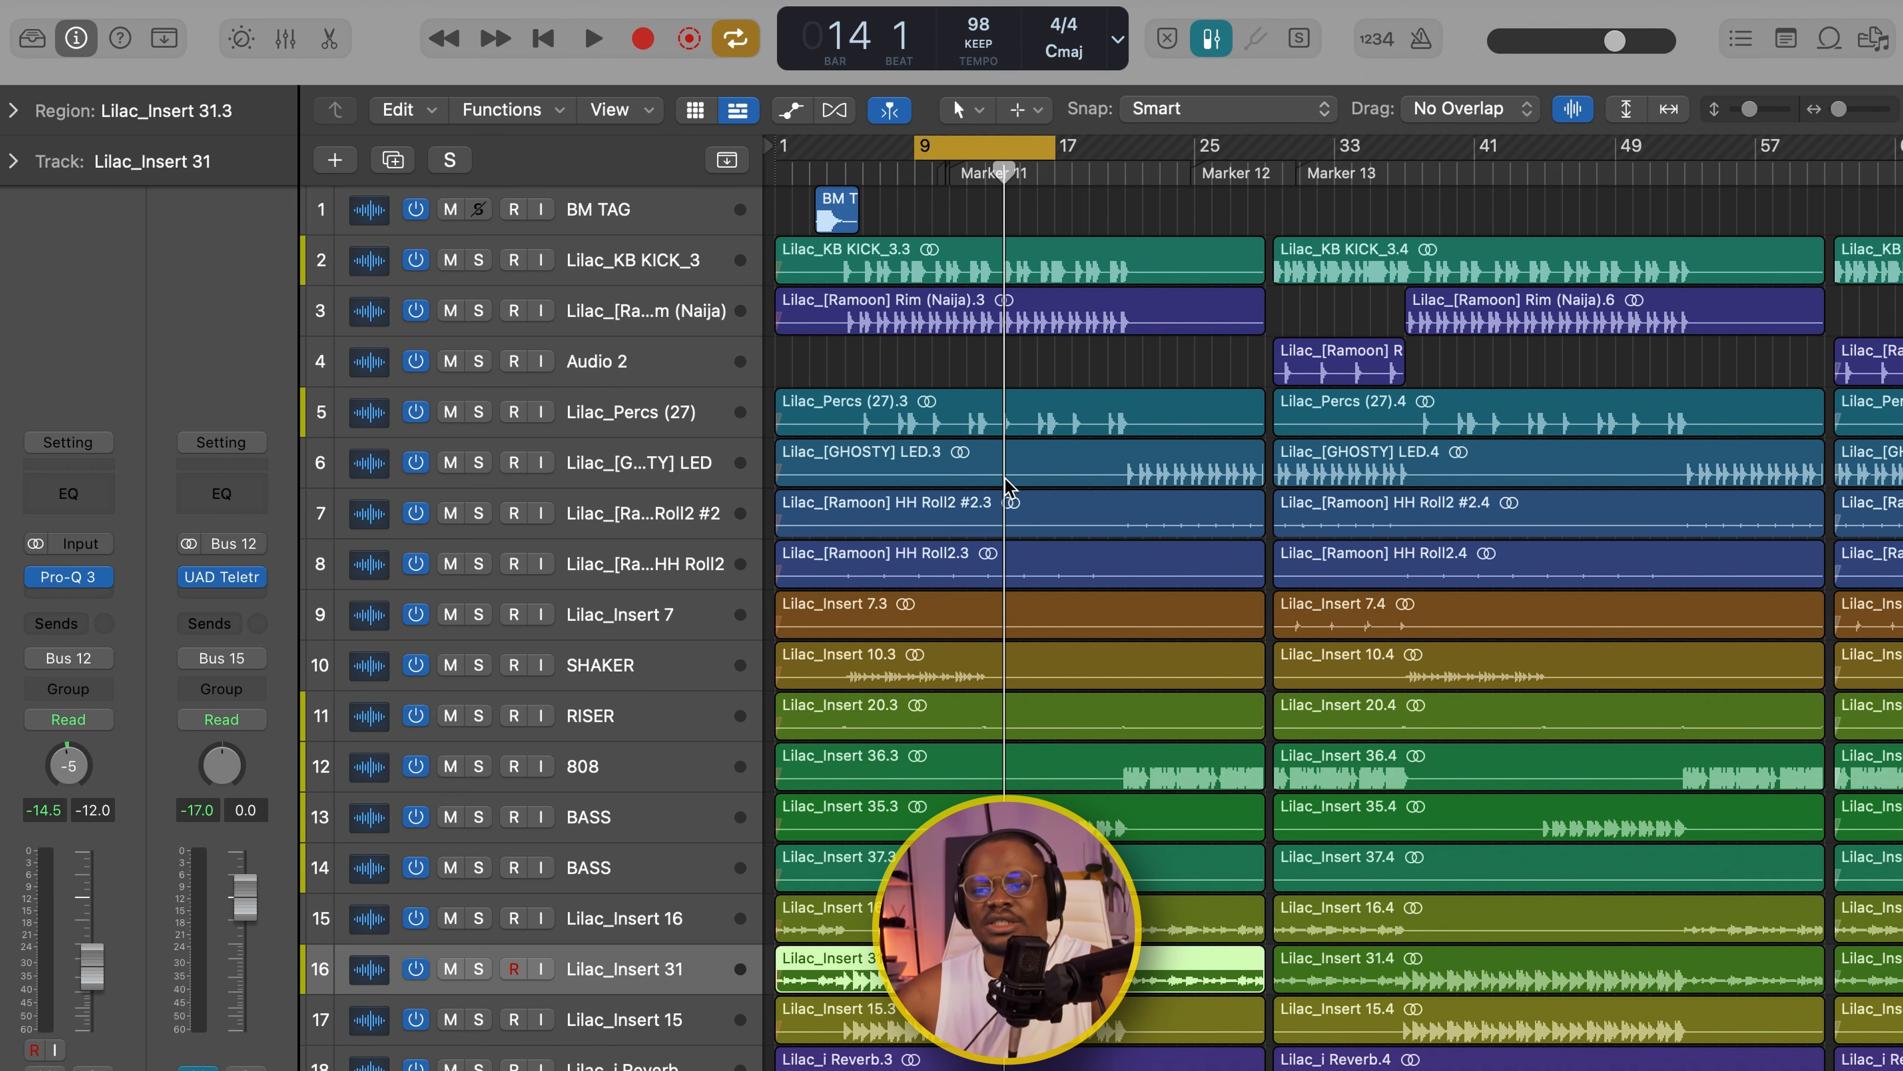
scroll(990, 487, down, 2)
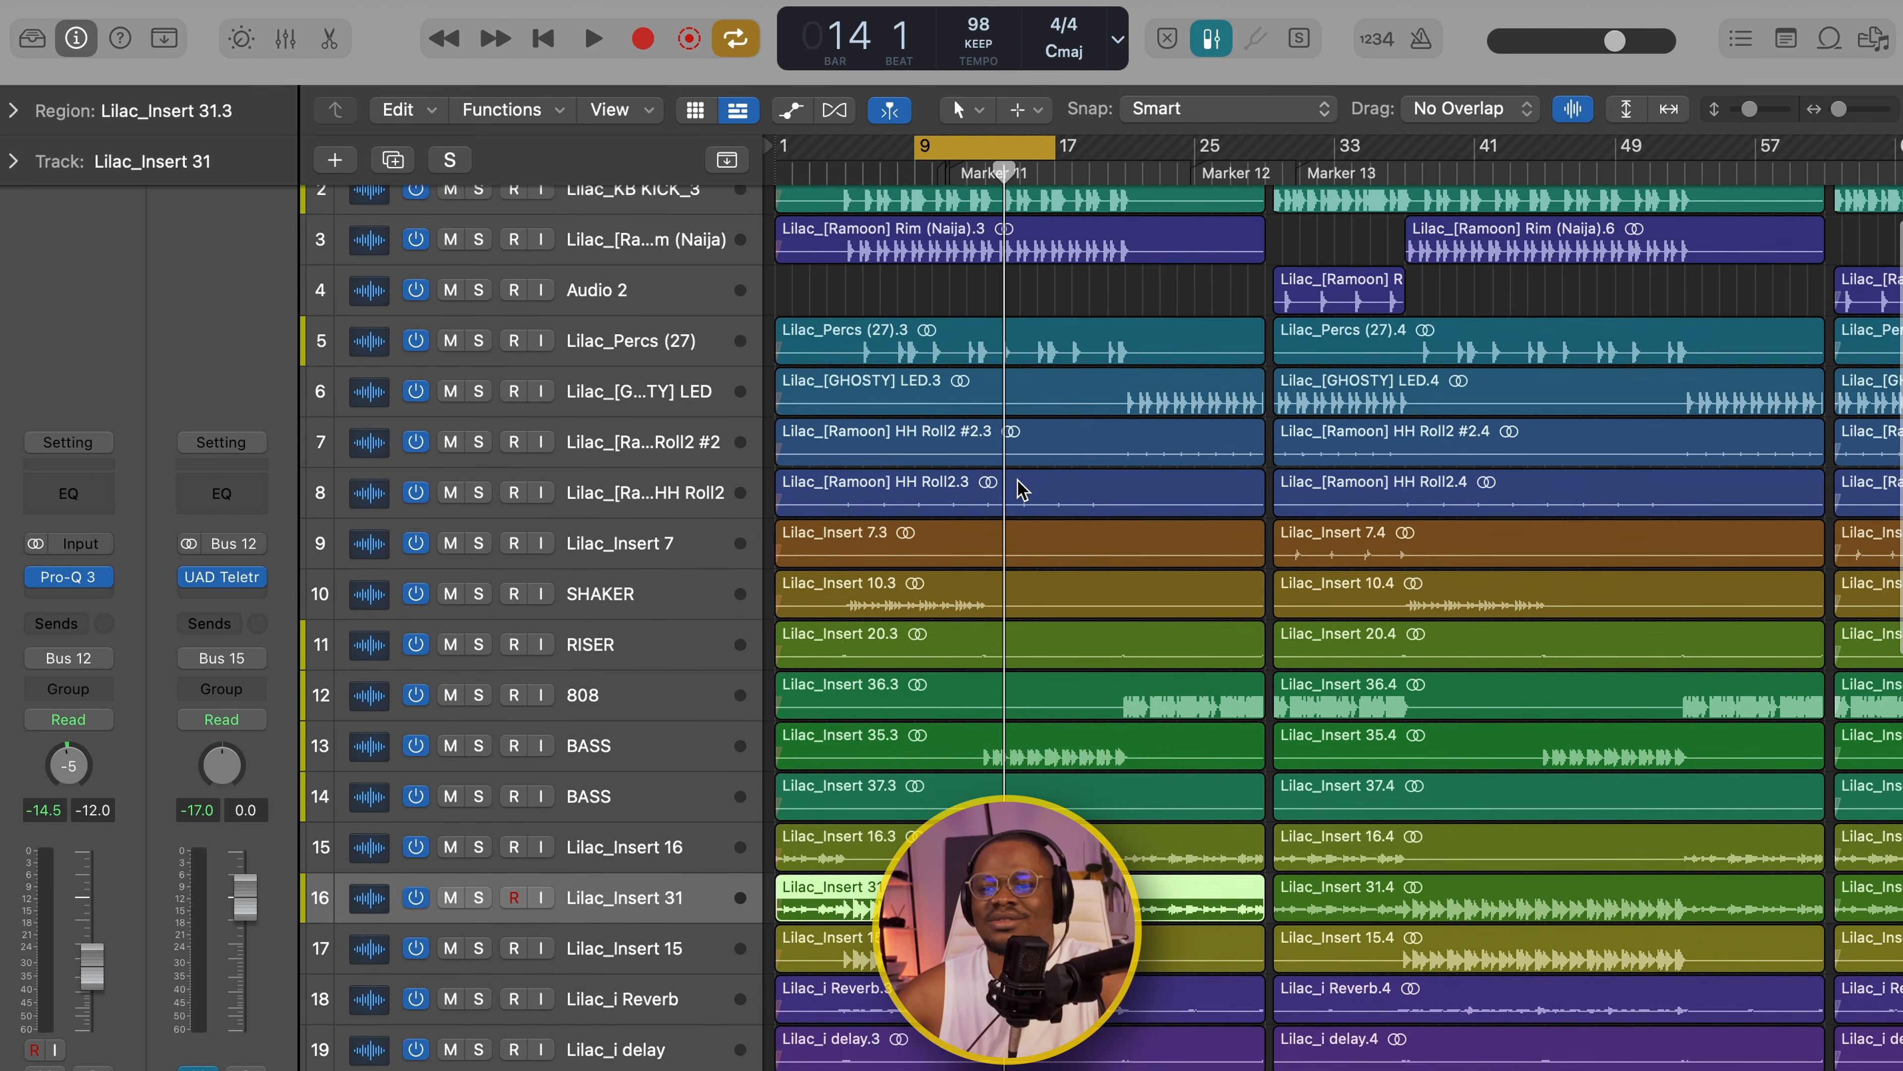
scroll(952, 476, up, 2)
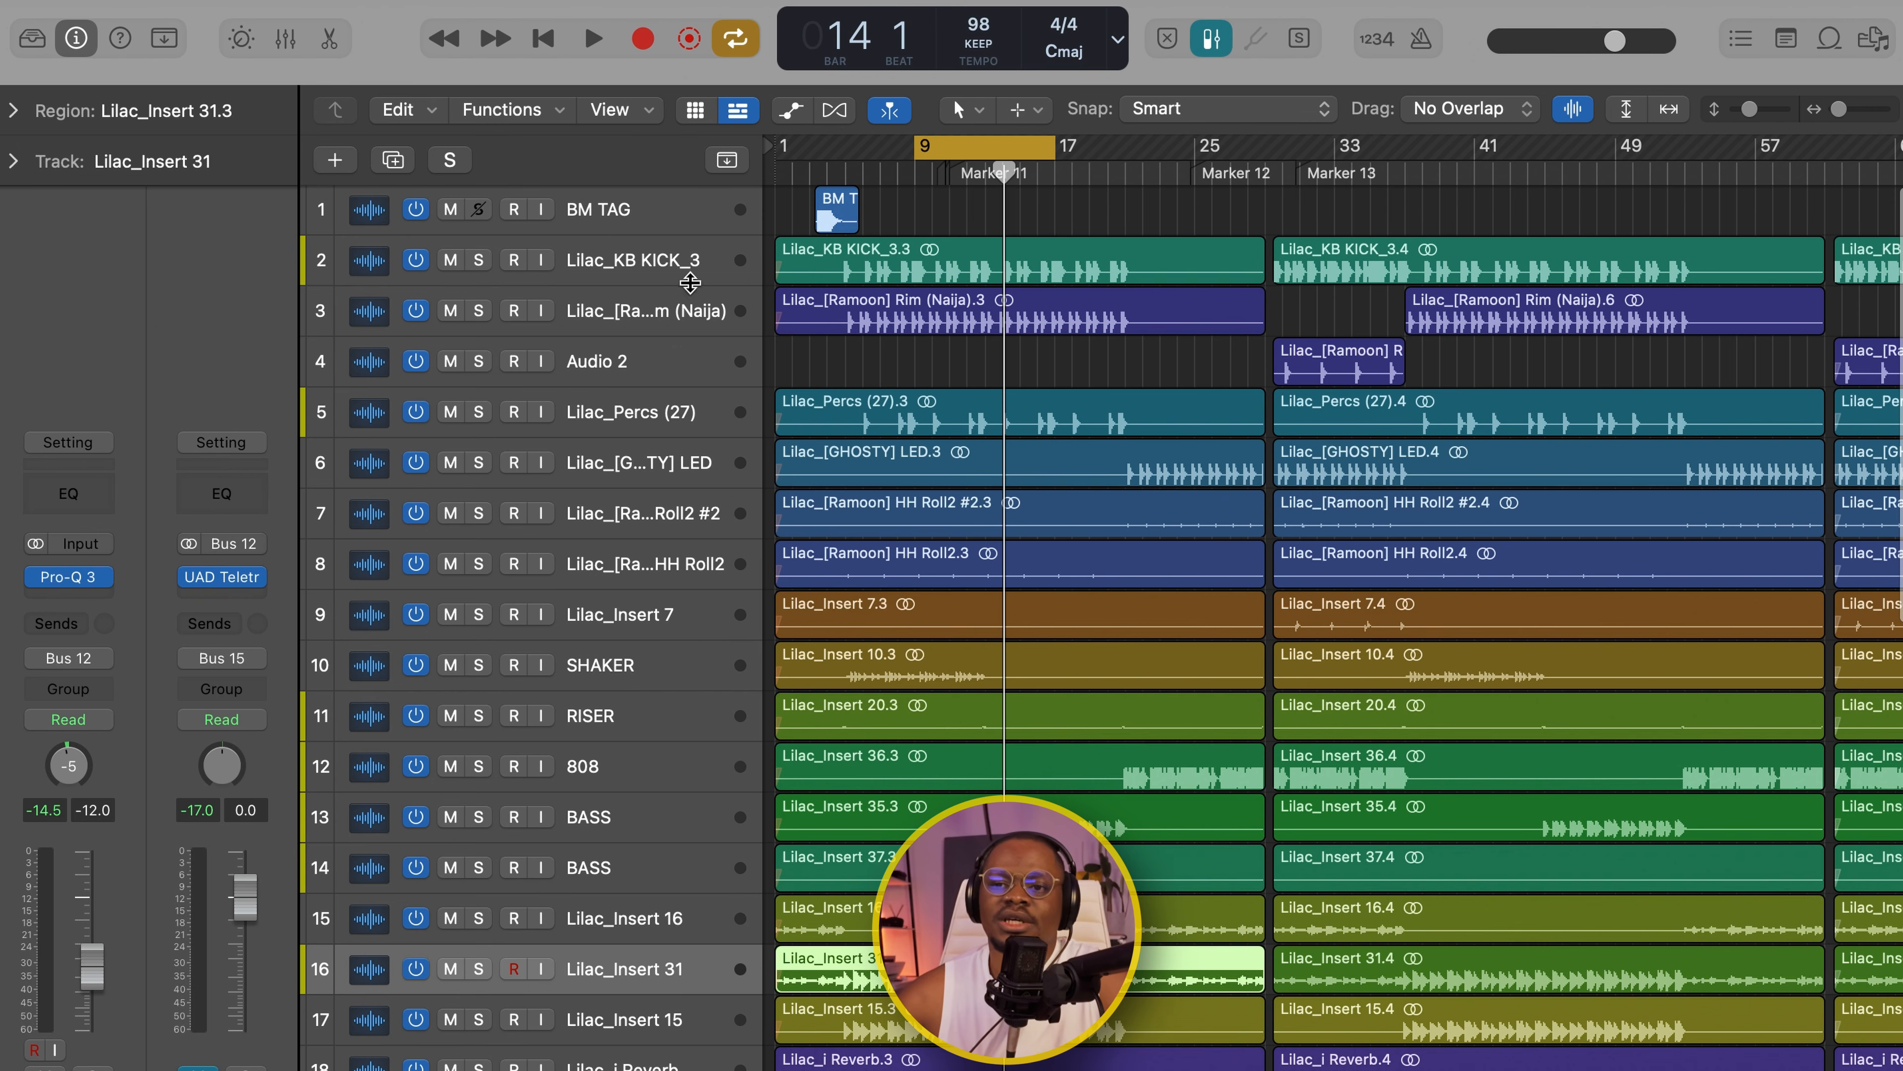
- Select the drum tracks from SHAKER up to Lilac_KB KICK_3 and show the Bus 14 channel that their send feeds
click(641, 260)
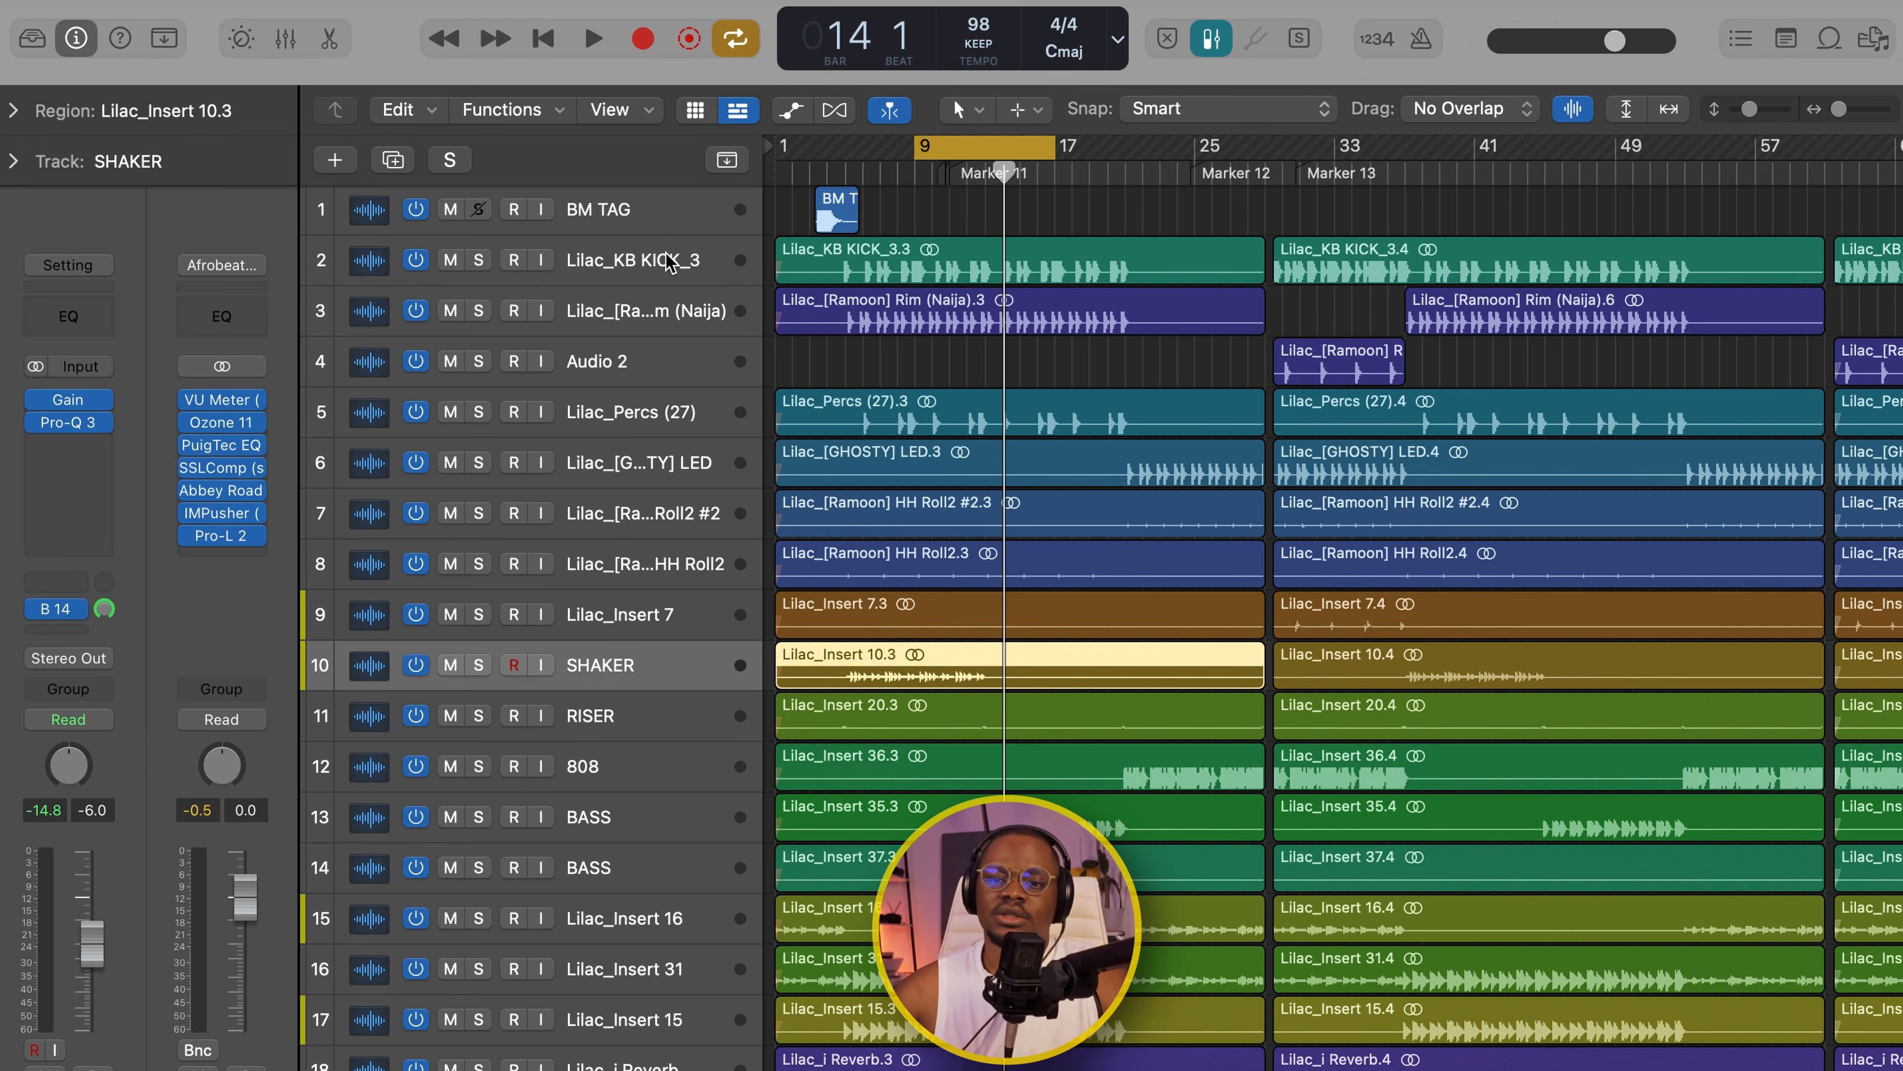
shift+click(669, 262)
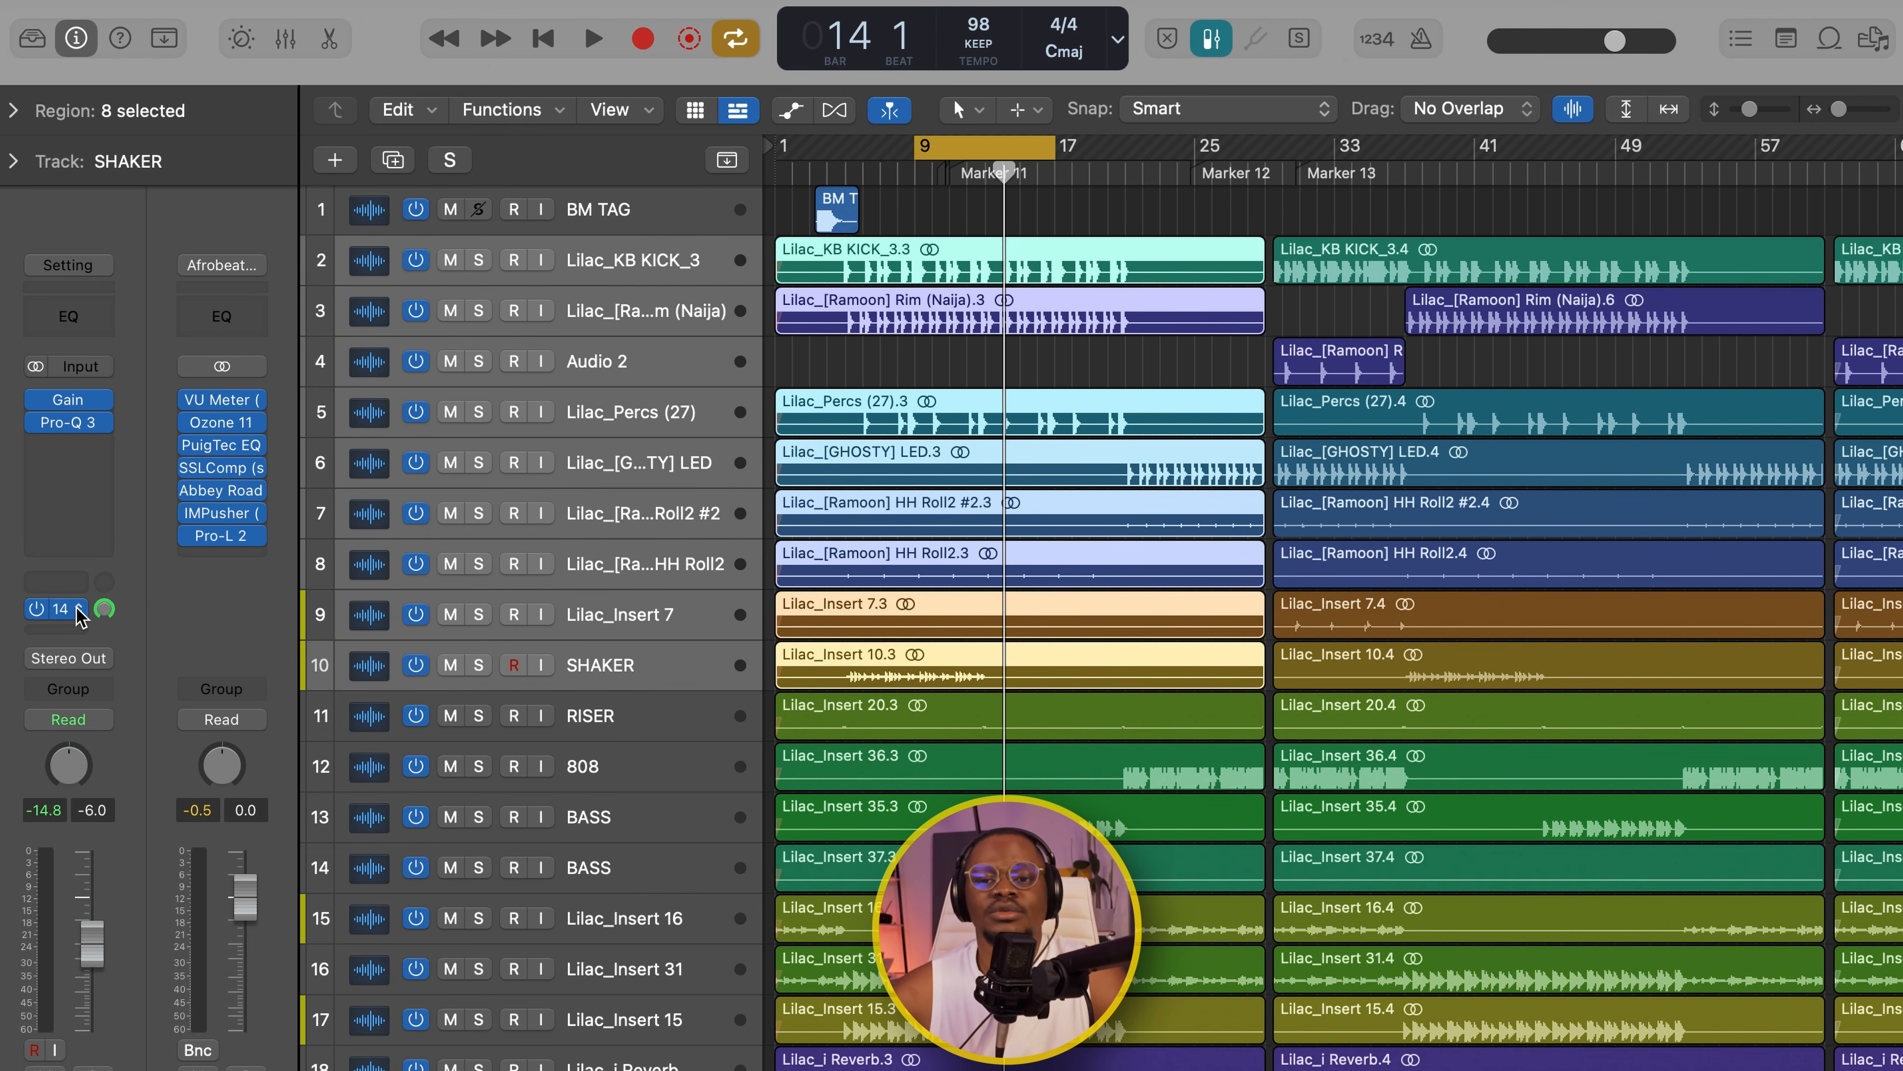
click(103, 610)
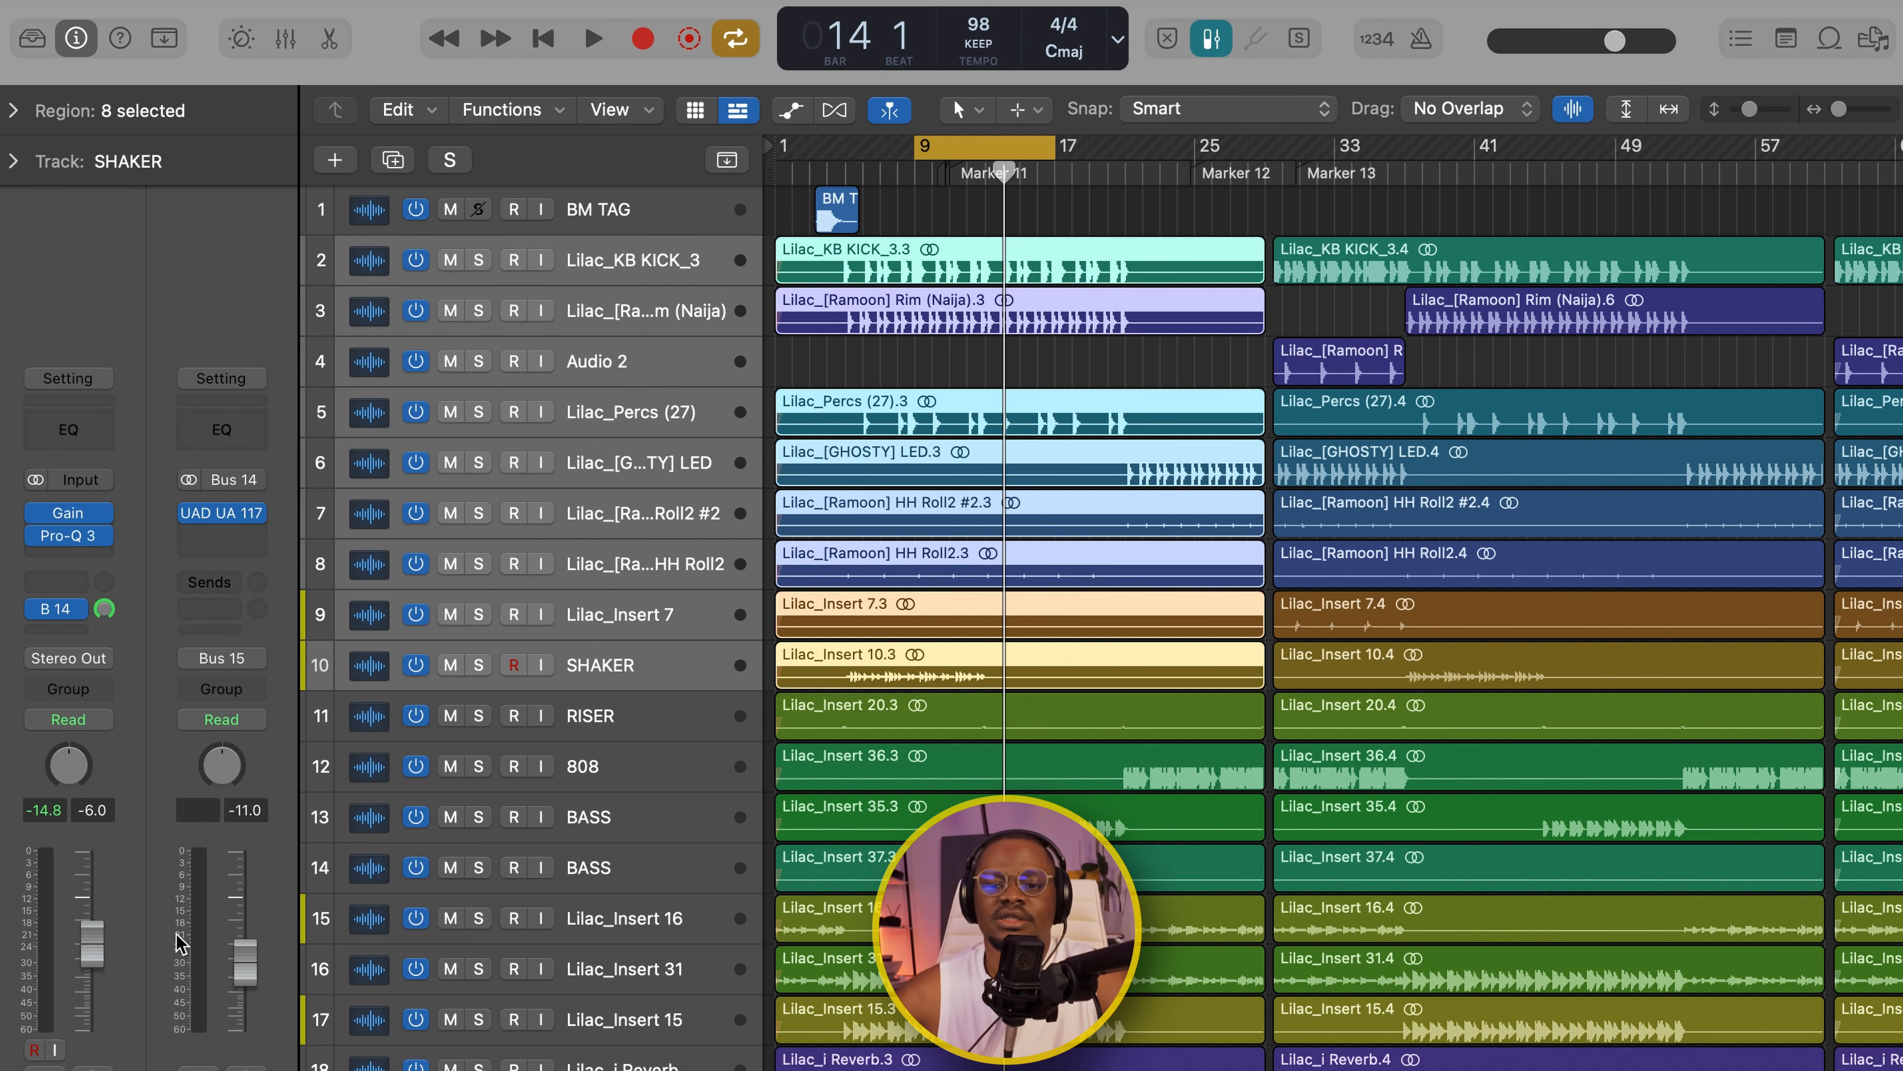
- Show the mixer and open the UAD UA 1176 Rev A on the para drumz bus
key(x)
scroll(1073, 571, up, 4)
click(1063, 405)
drag(1195, 354, 1016, 250)
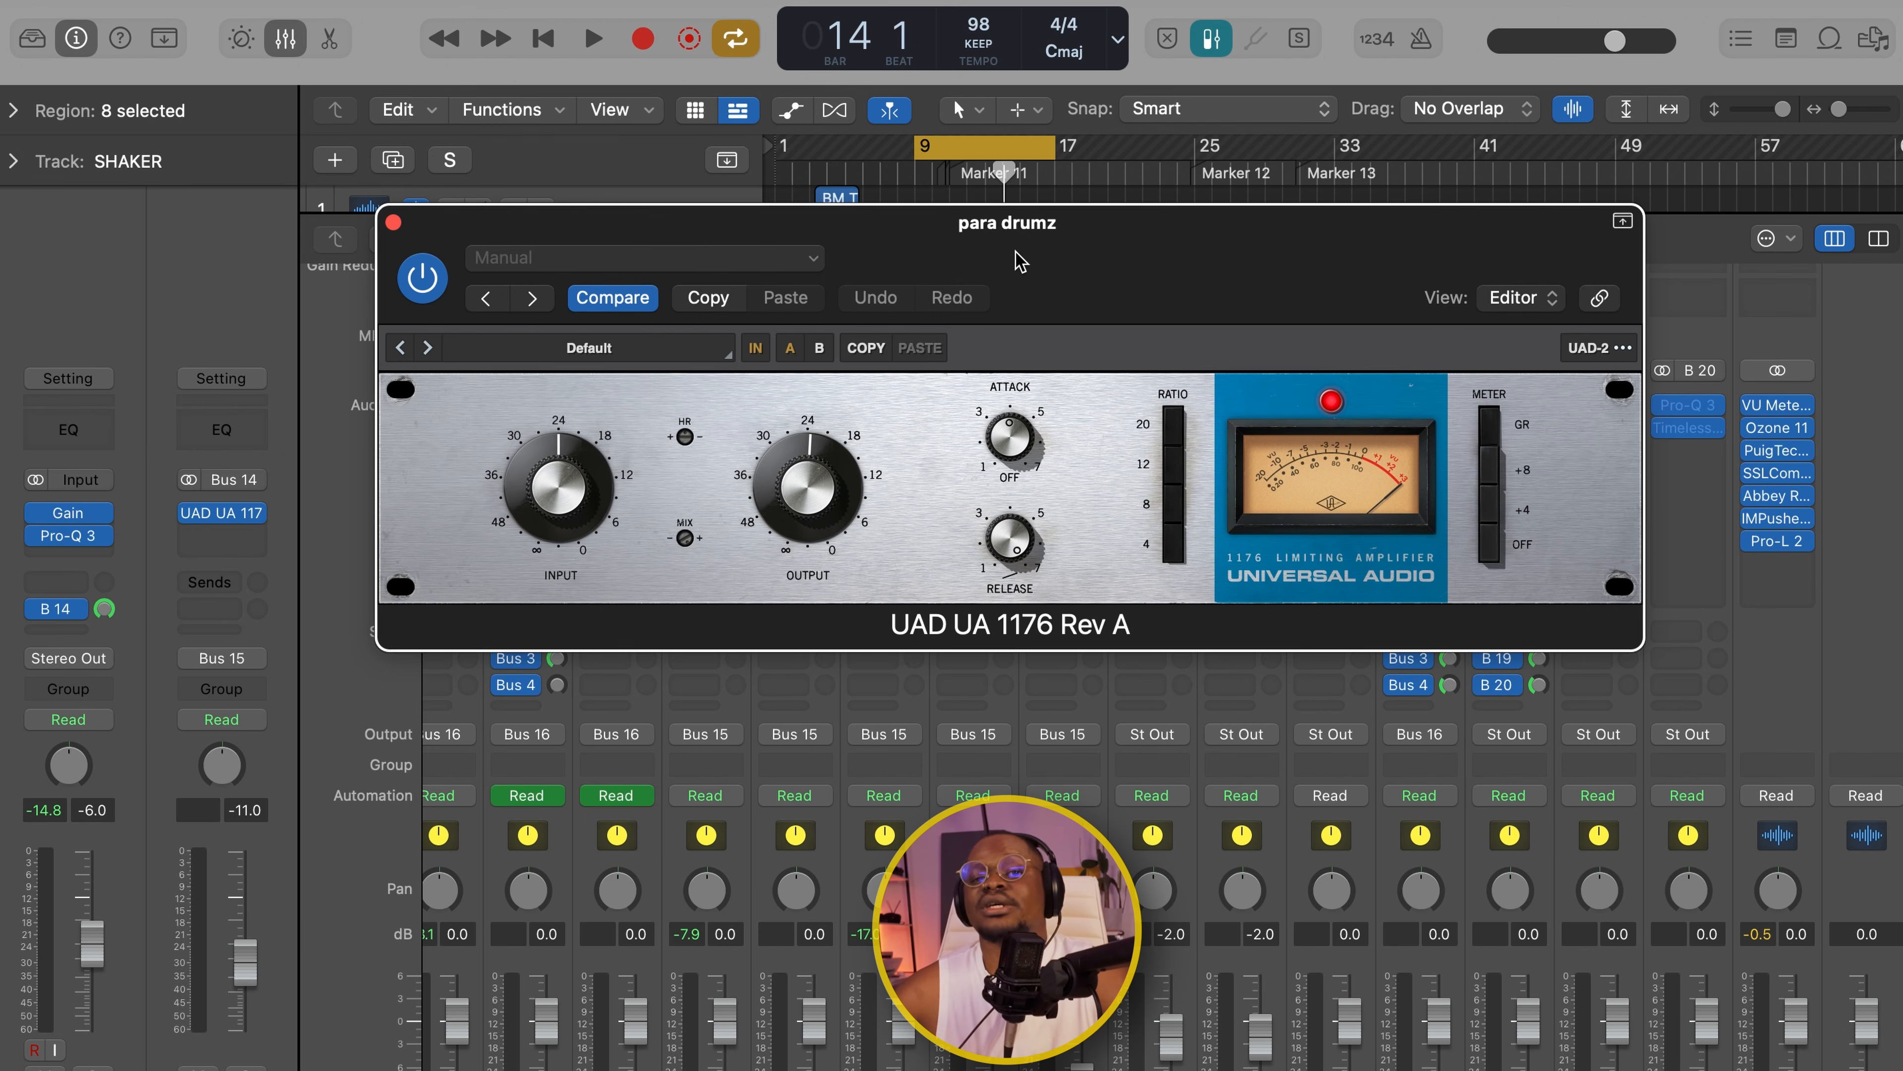
- Examine the selected drum channels' Bus 14 sends and the aux channels in the mixer while the para drumz compressor stays open
scroll(783, 765, left, 10)
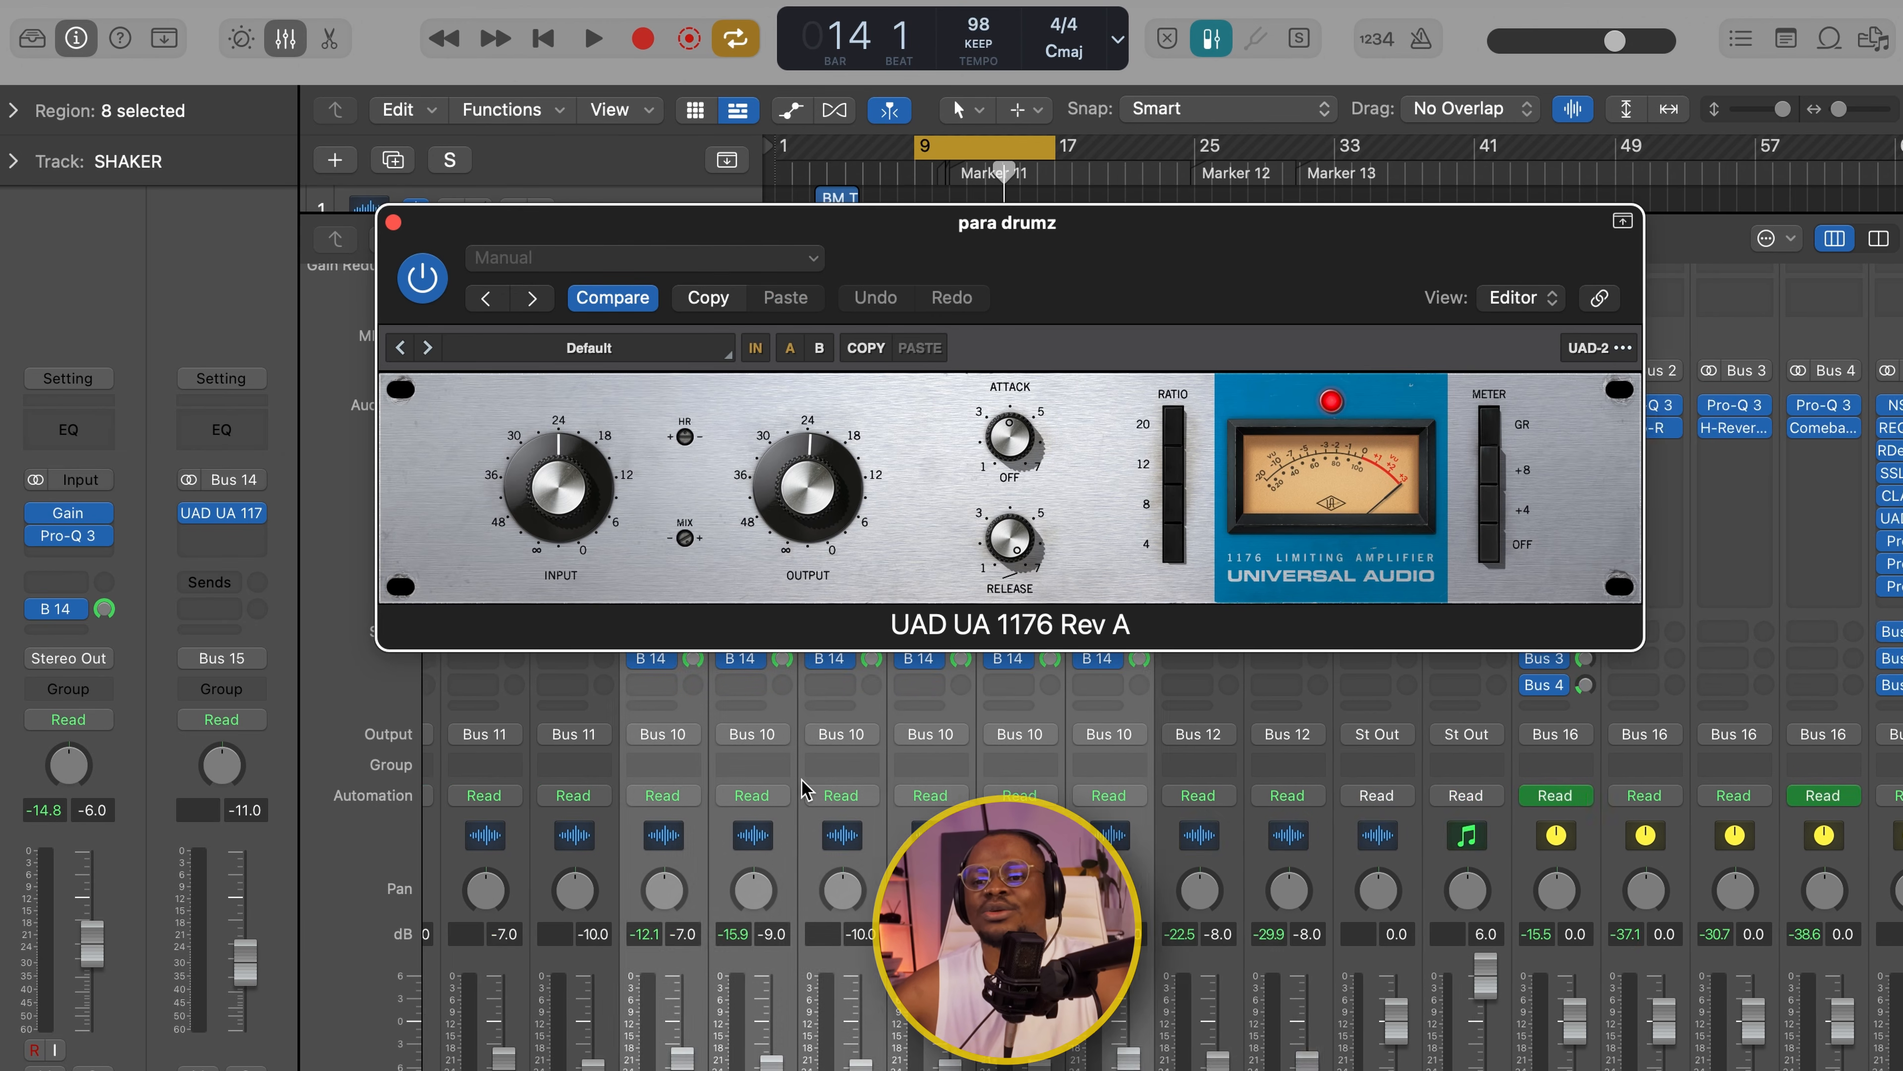
scroll(784, 765, left, 5)
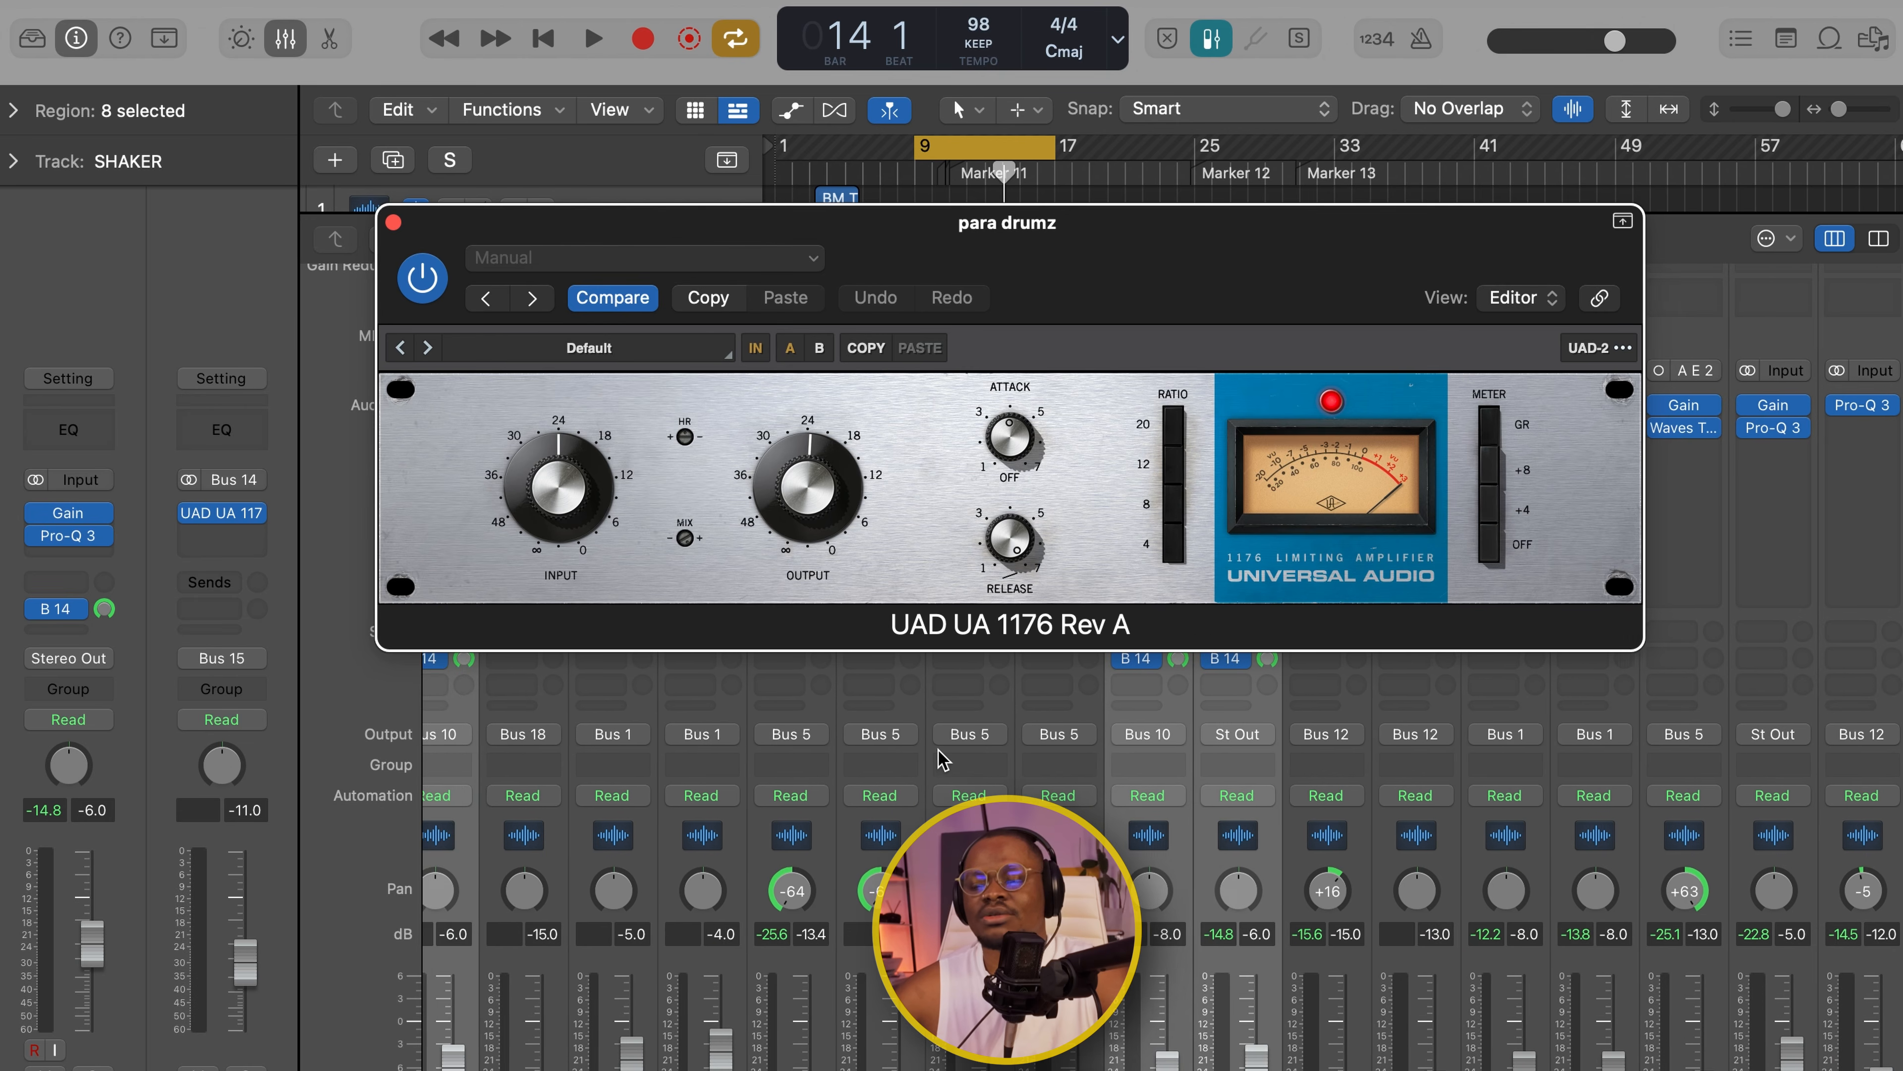
scroll(1033, 651, right, 10)
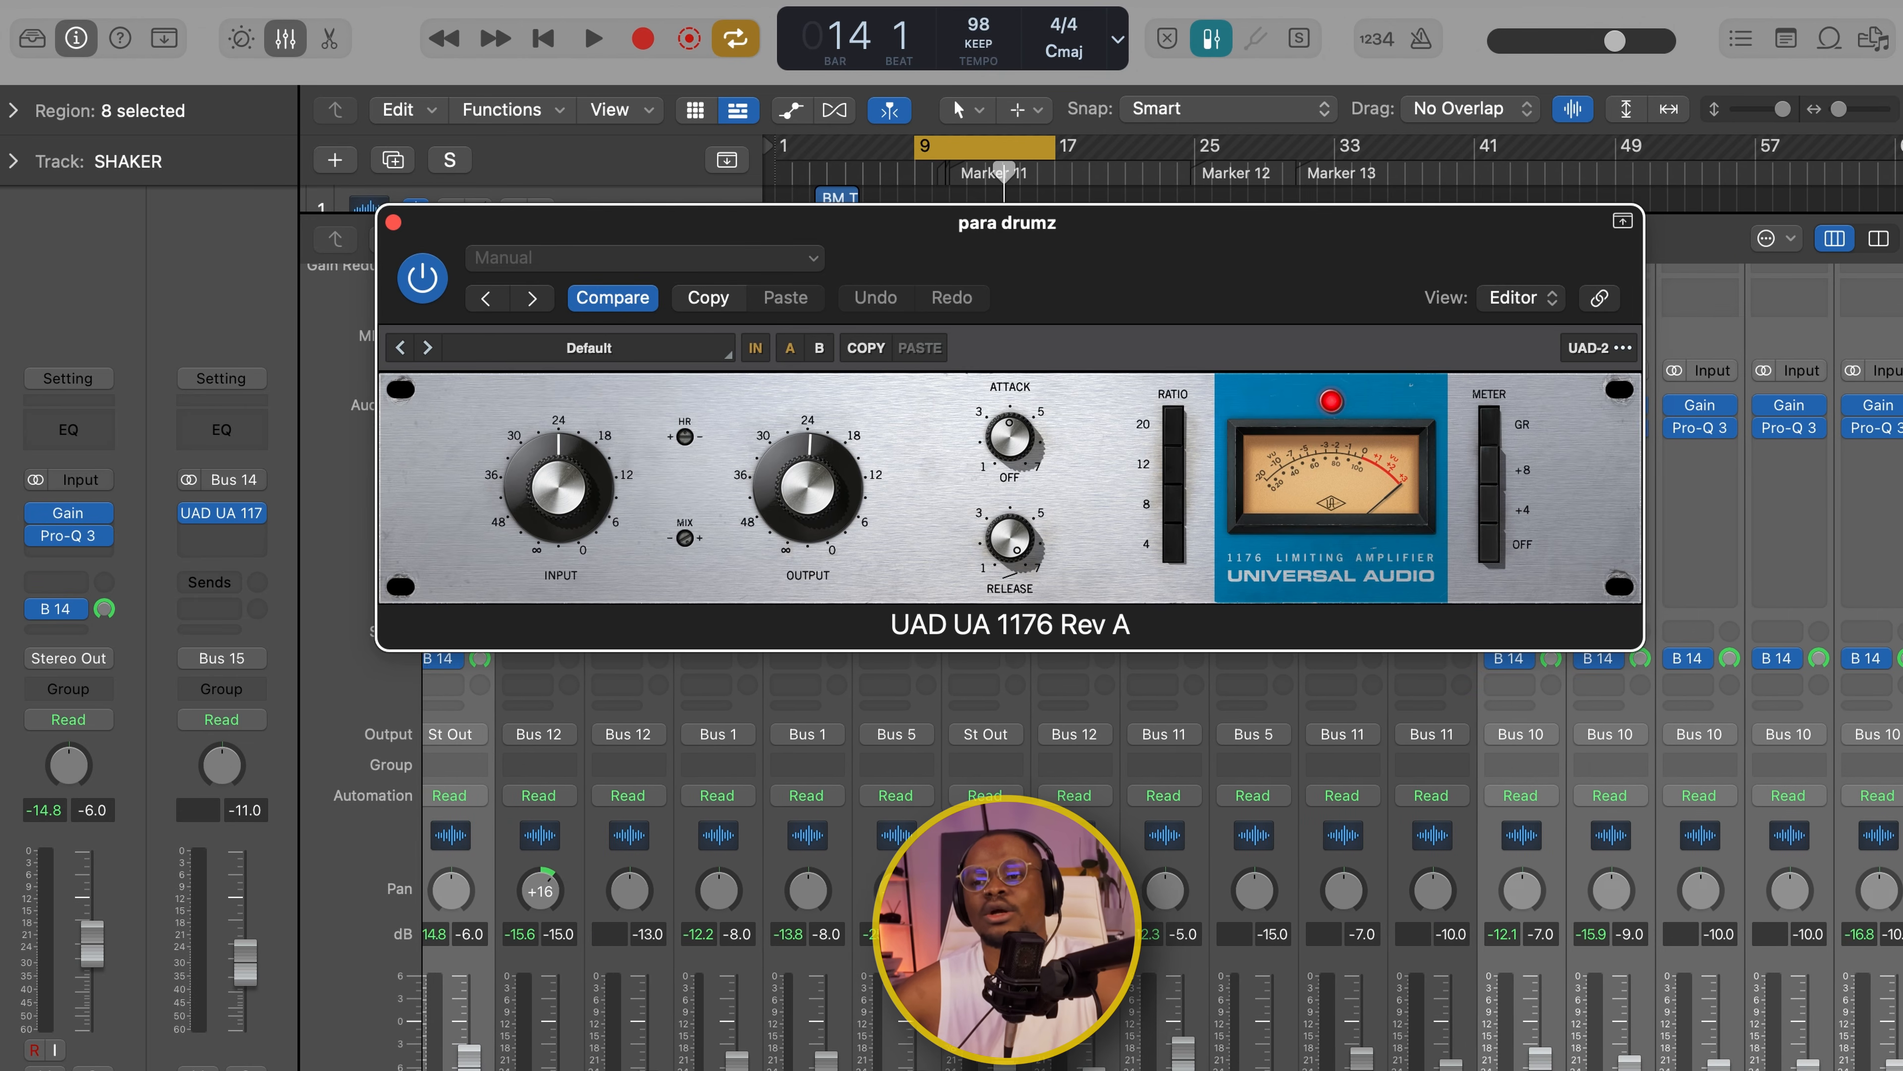
scroll(965, 753, right, 15)
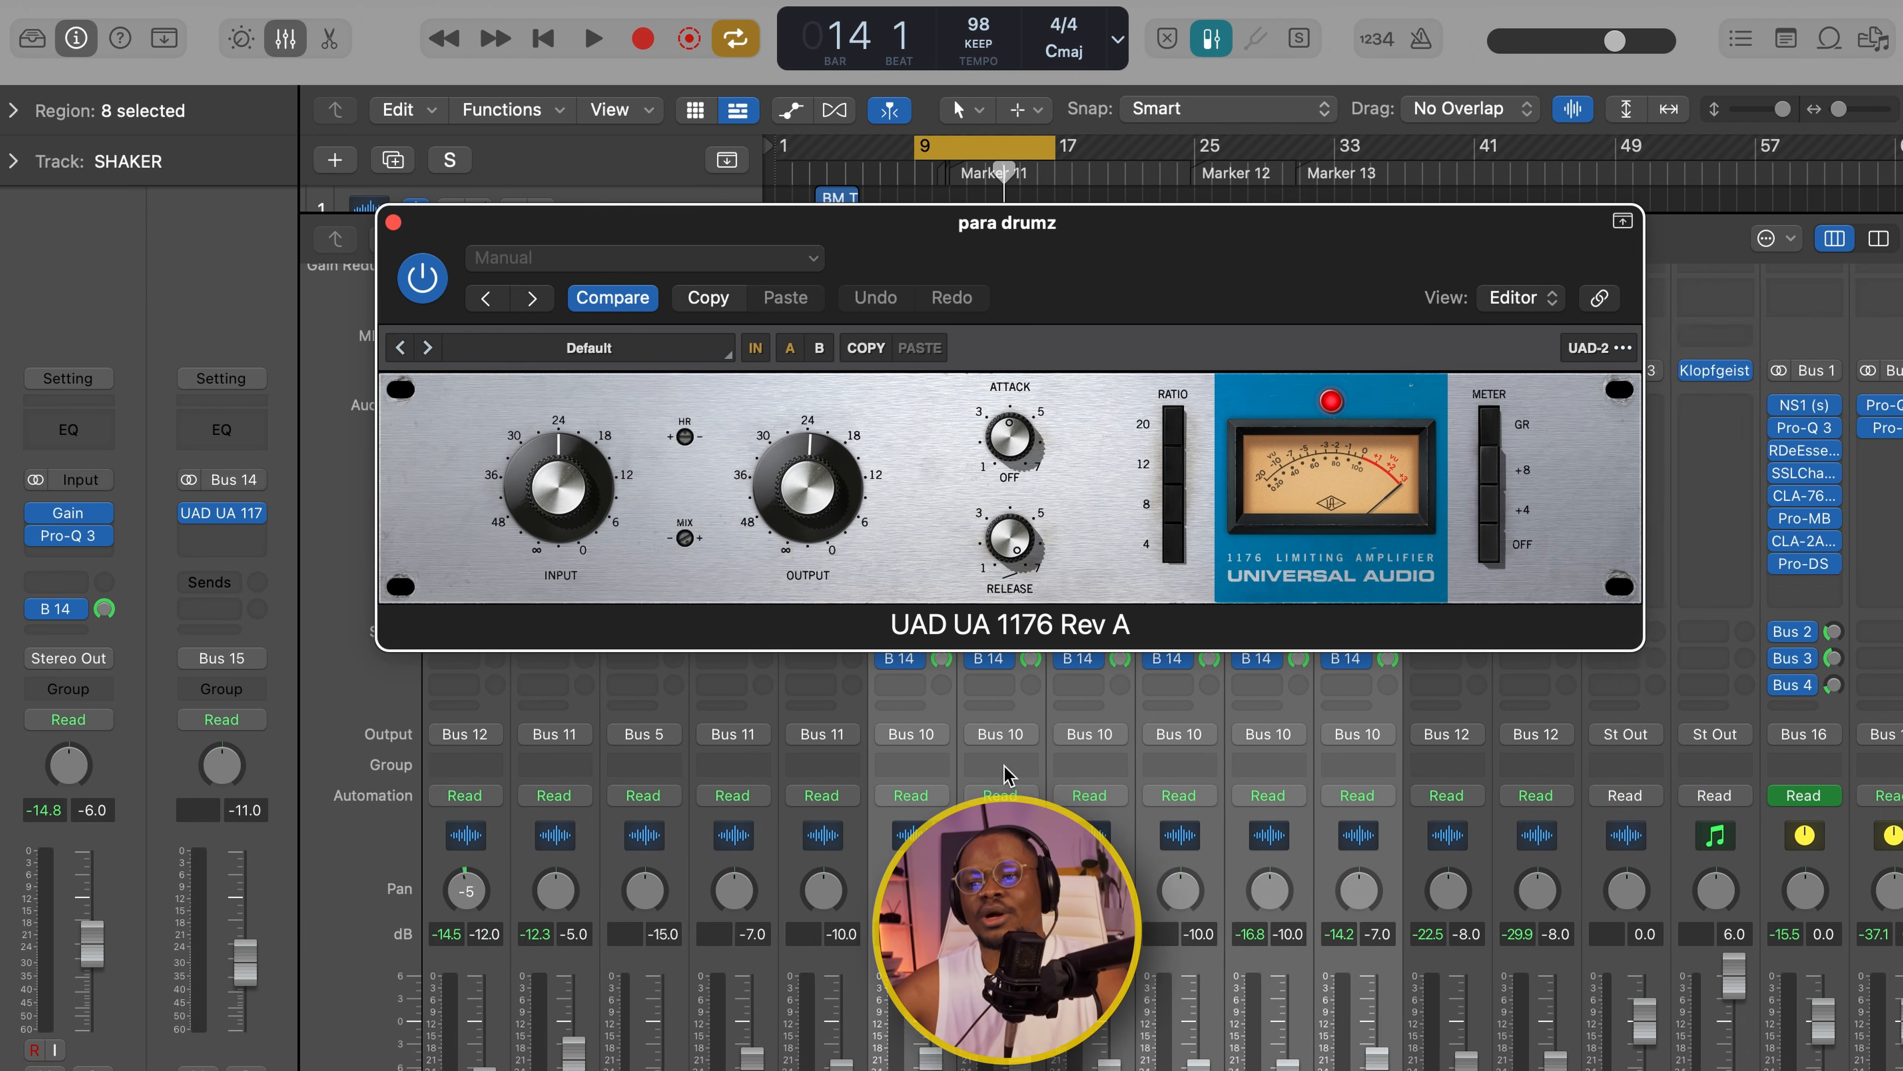
drag(891, 257, 841, 39)
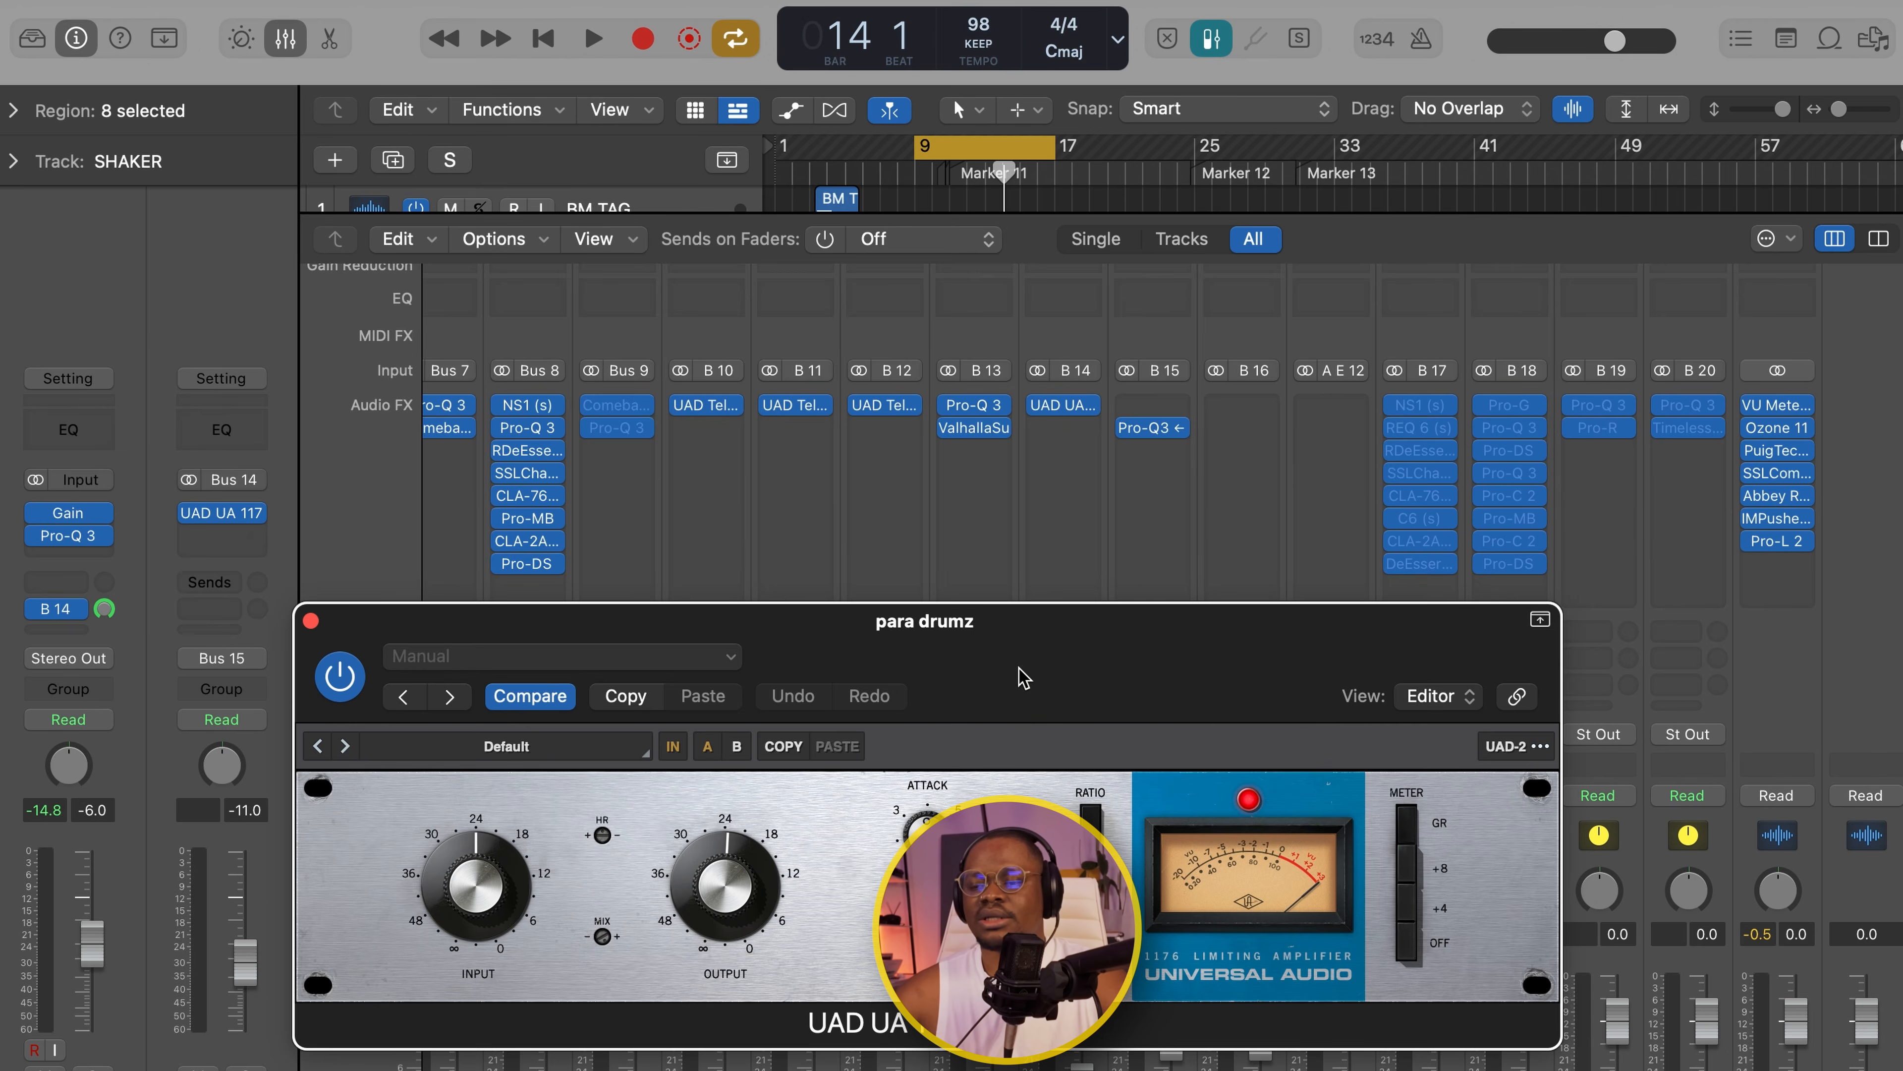
drag(1019, 669, 865, 199)
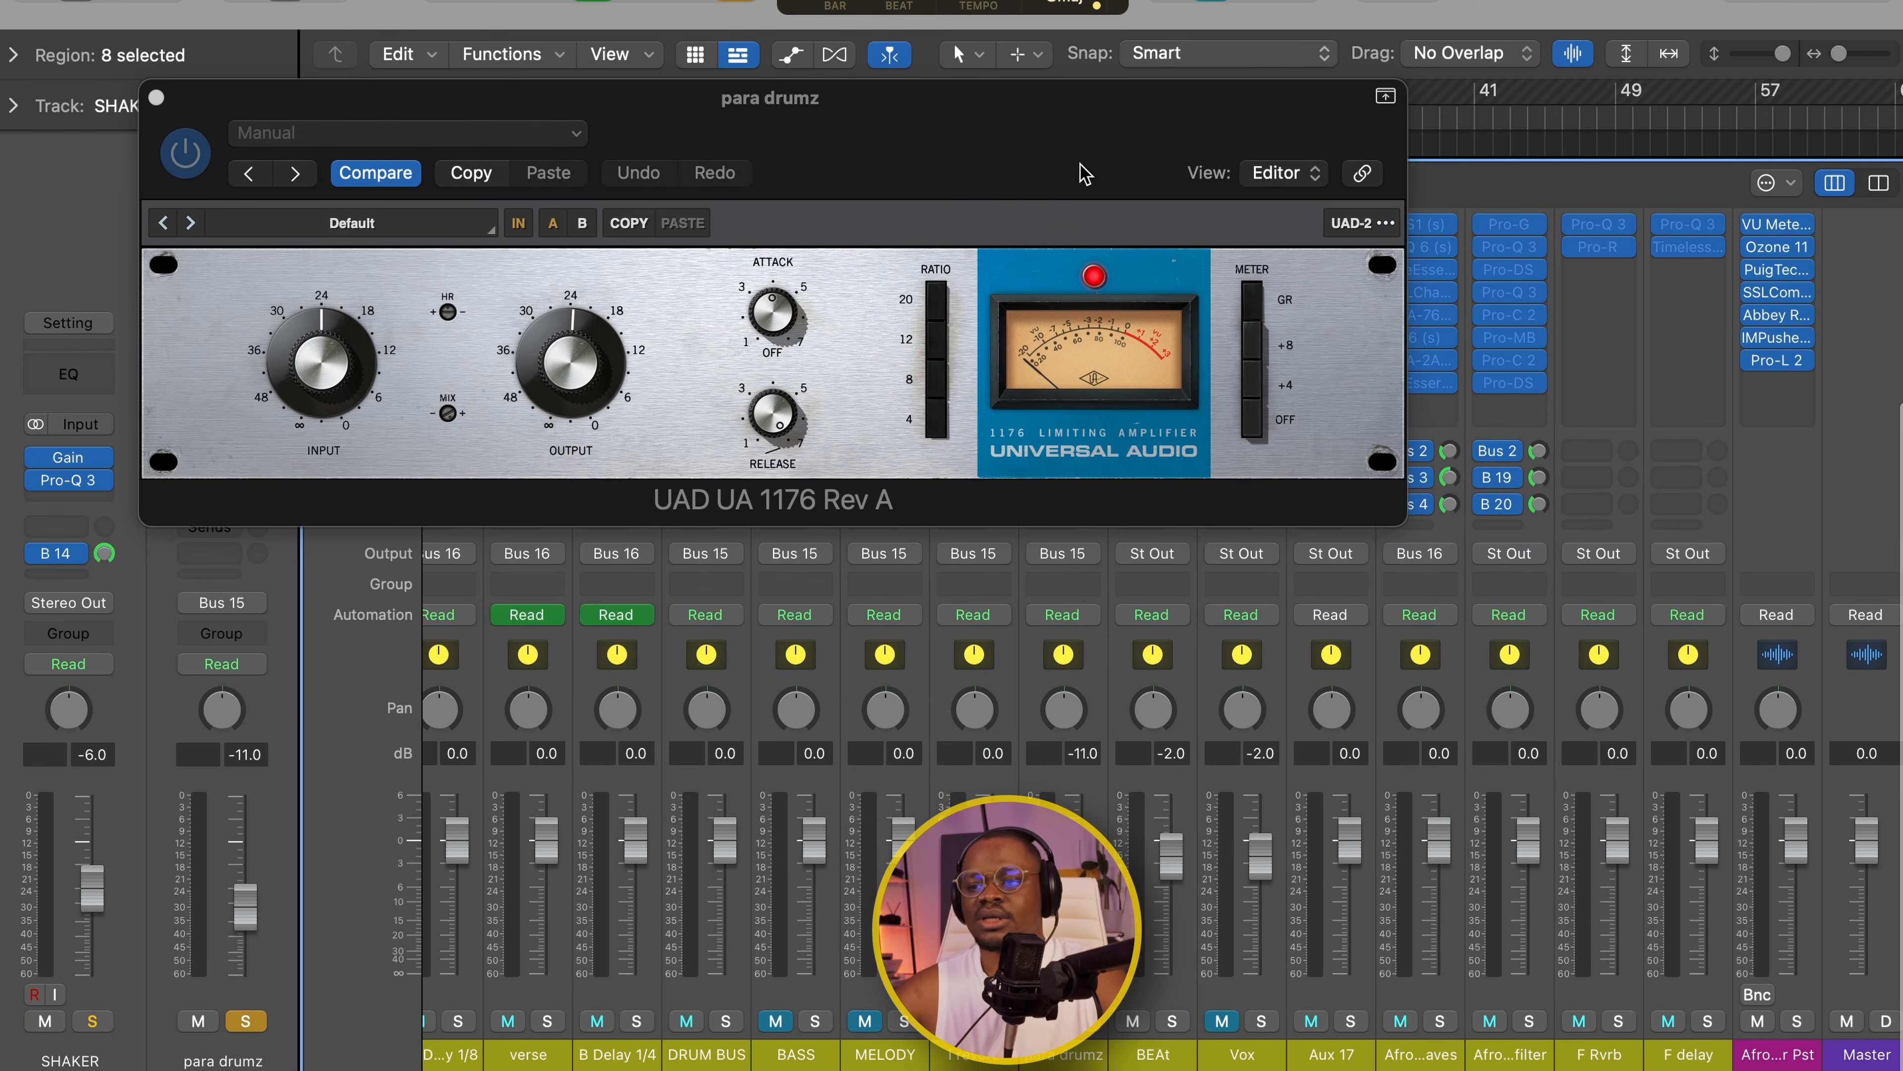
- Play the soloed para drumz bus from bar 9 and watch the 1176's meter
key(space)
drag(1081, 166, 1124, 306)
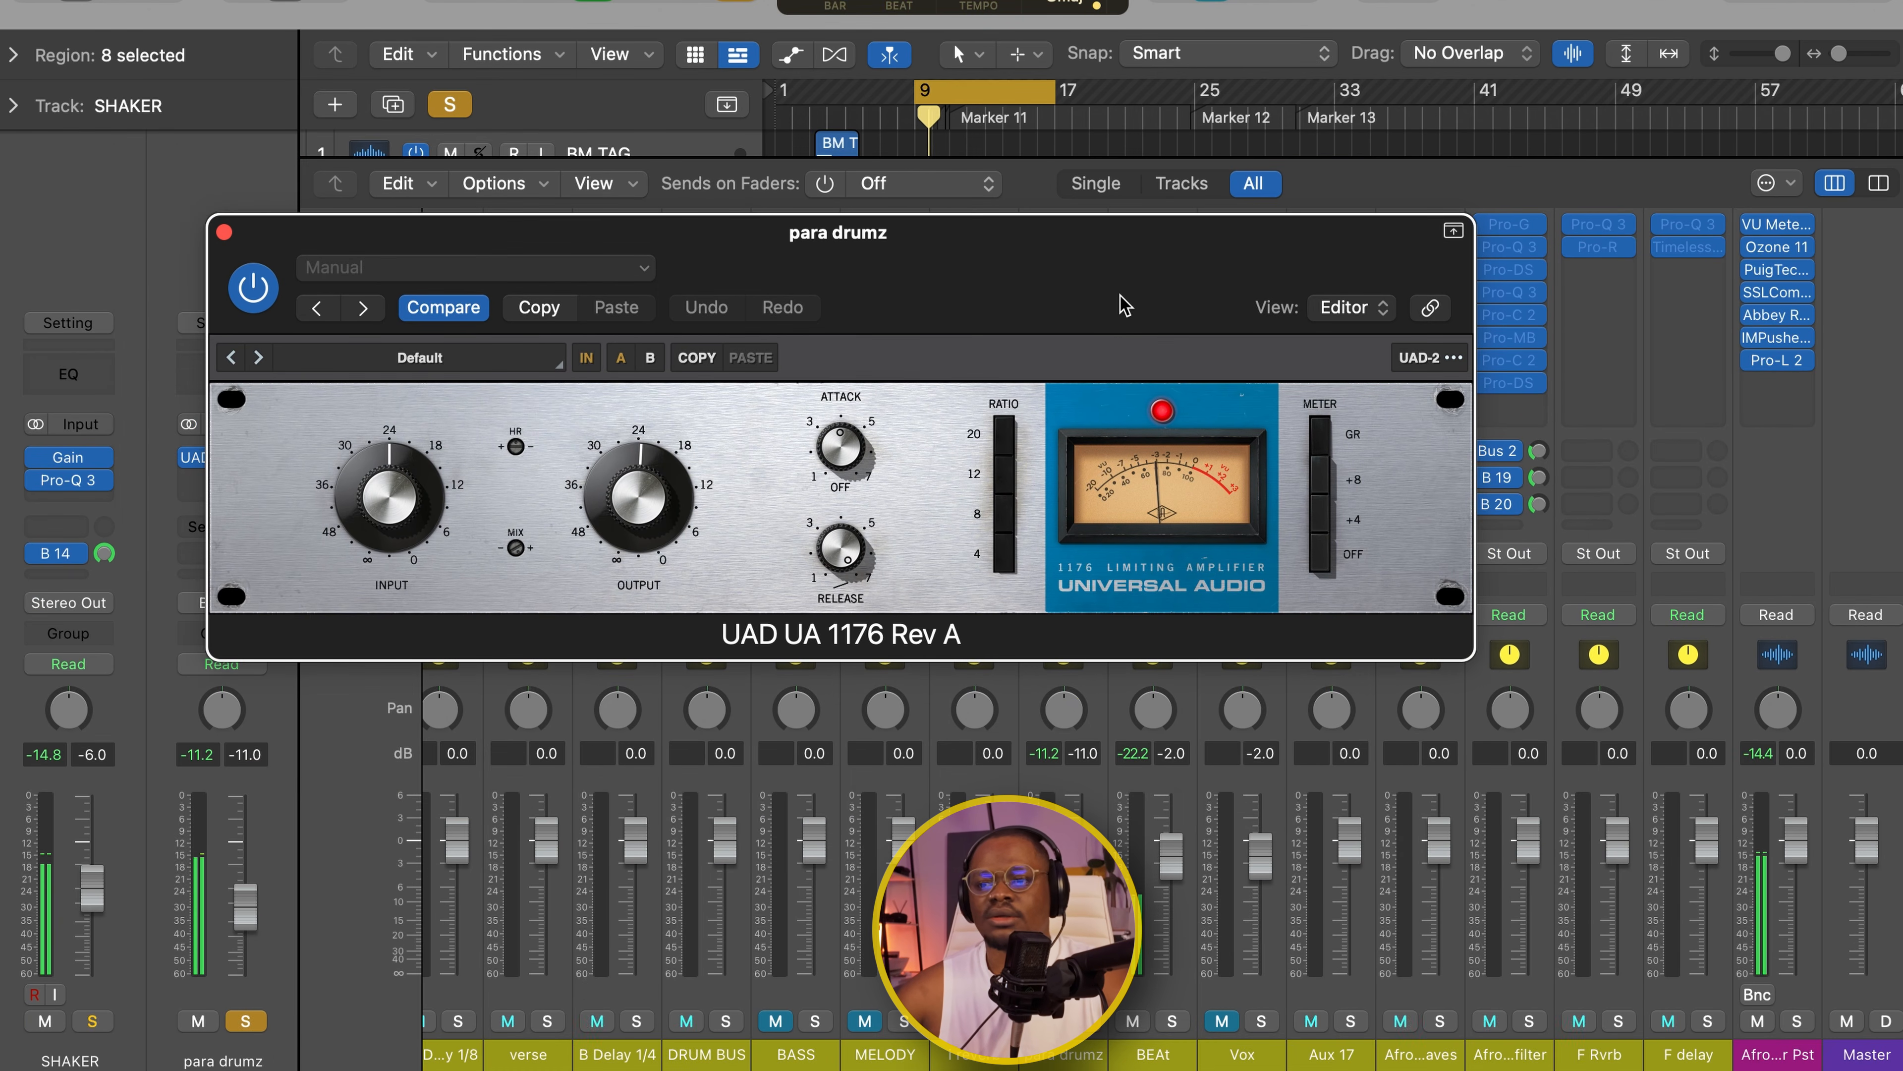
drag(1119, 314, 1369, 196)
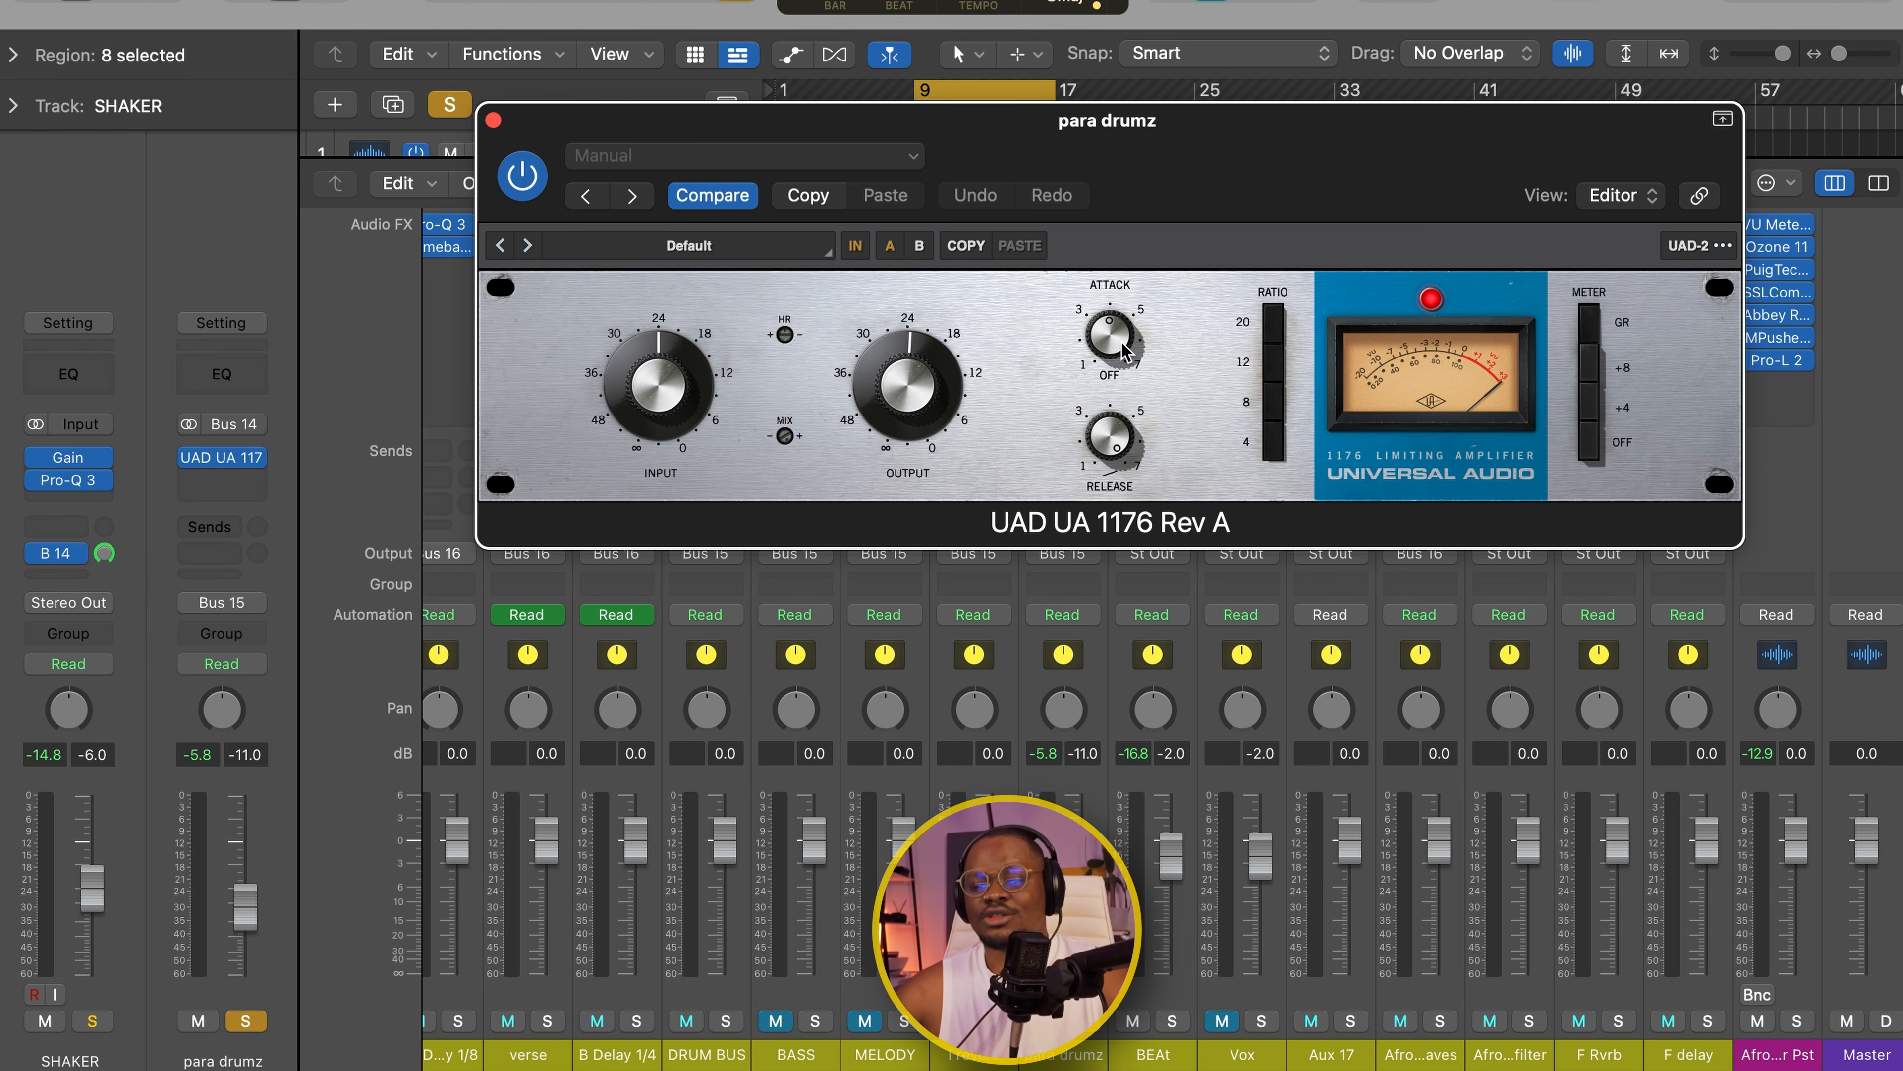
- Adjust the attack knob and ratio buttons of the para drumz 1176, and take the bus out of solo
drag(1123, 348, 1117, 335)
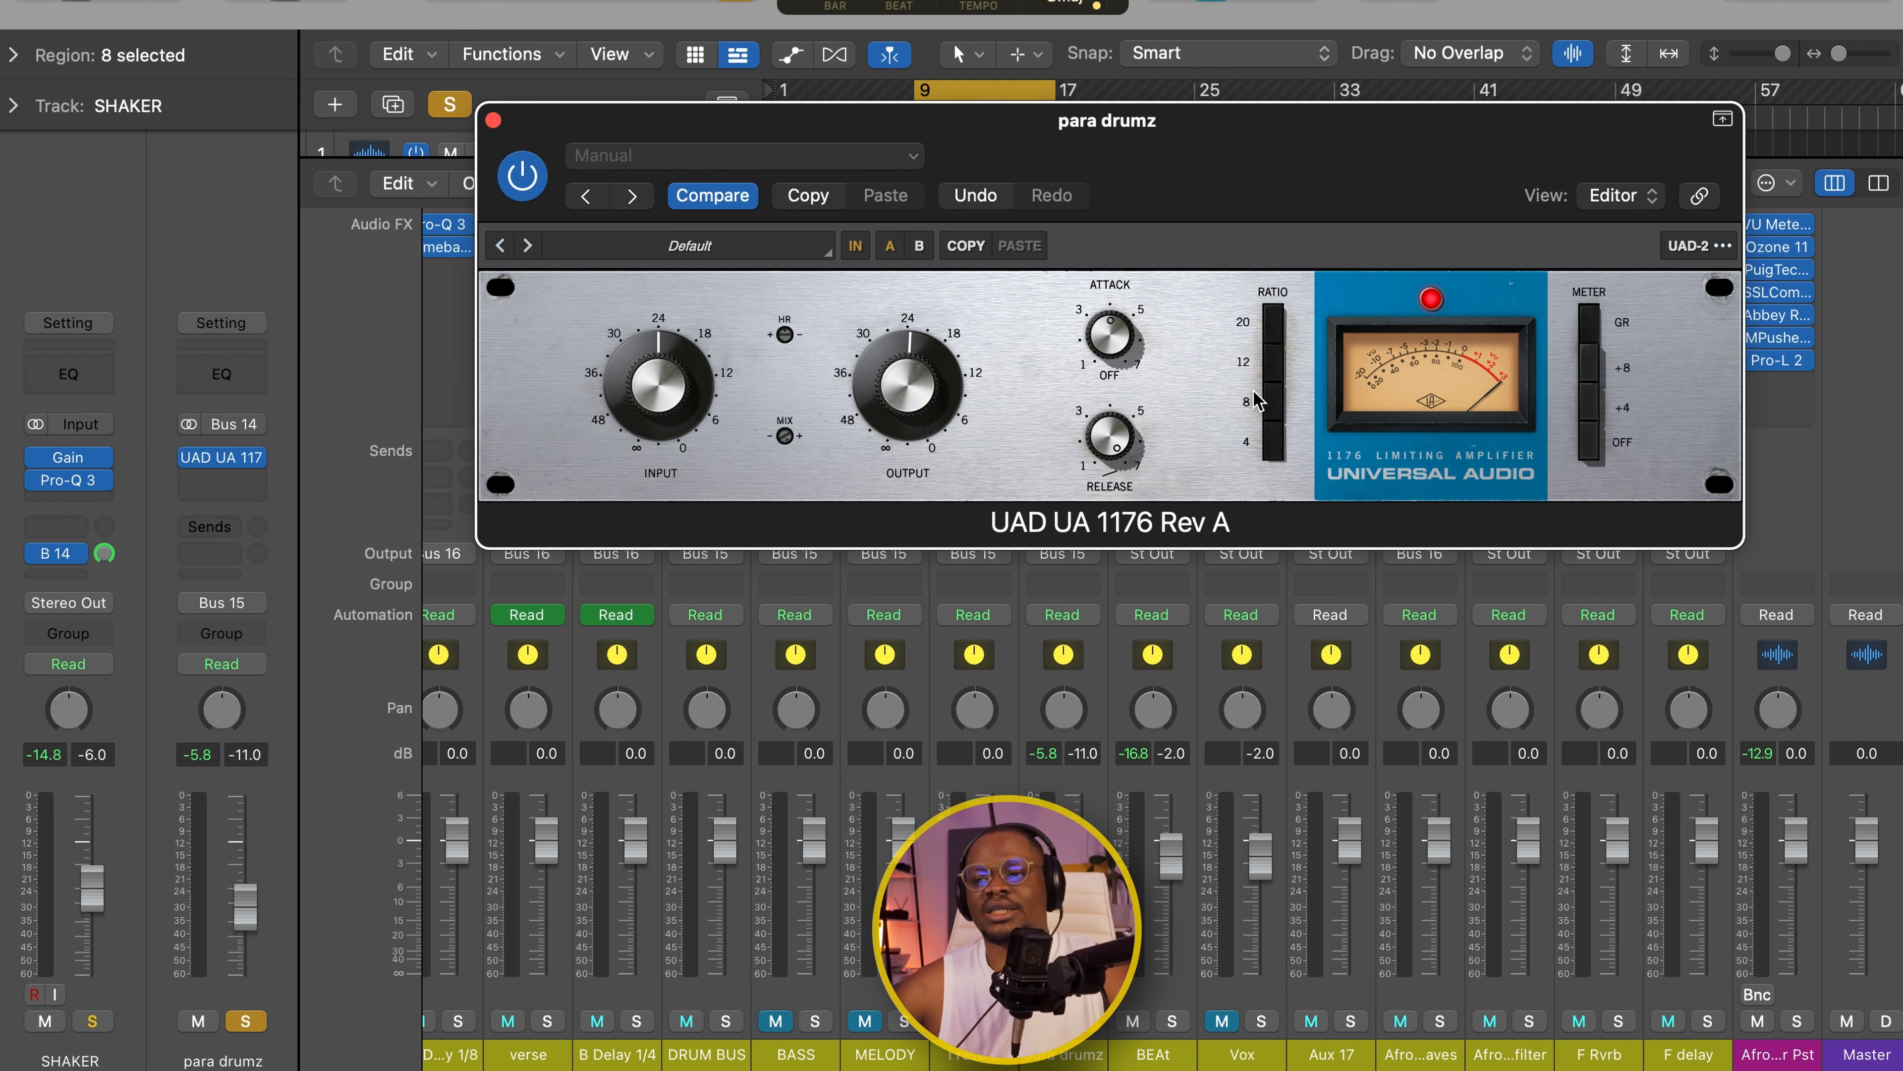
key(s)
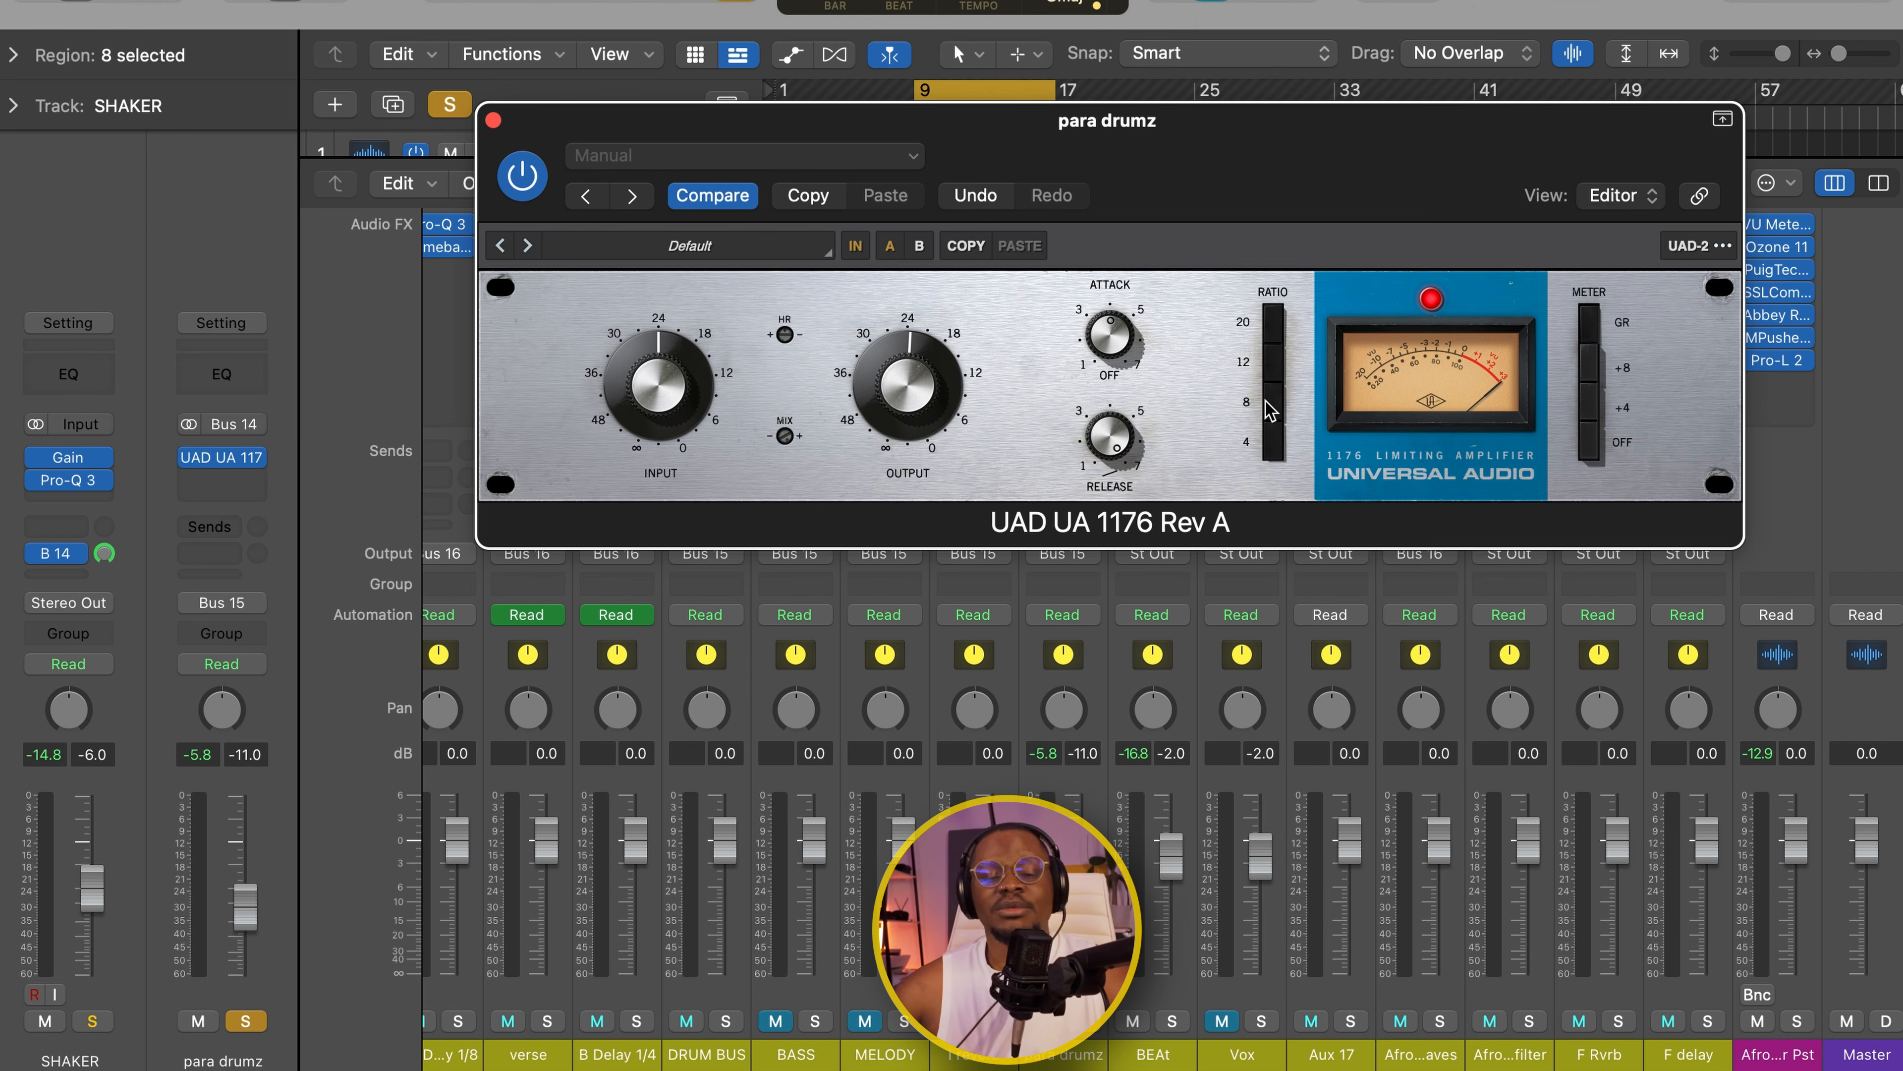
click(1281, 433)
shift+click(1277, 415)
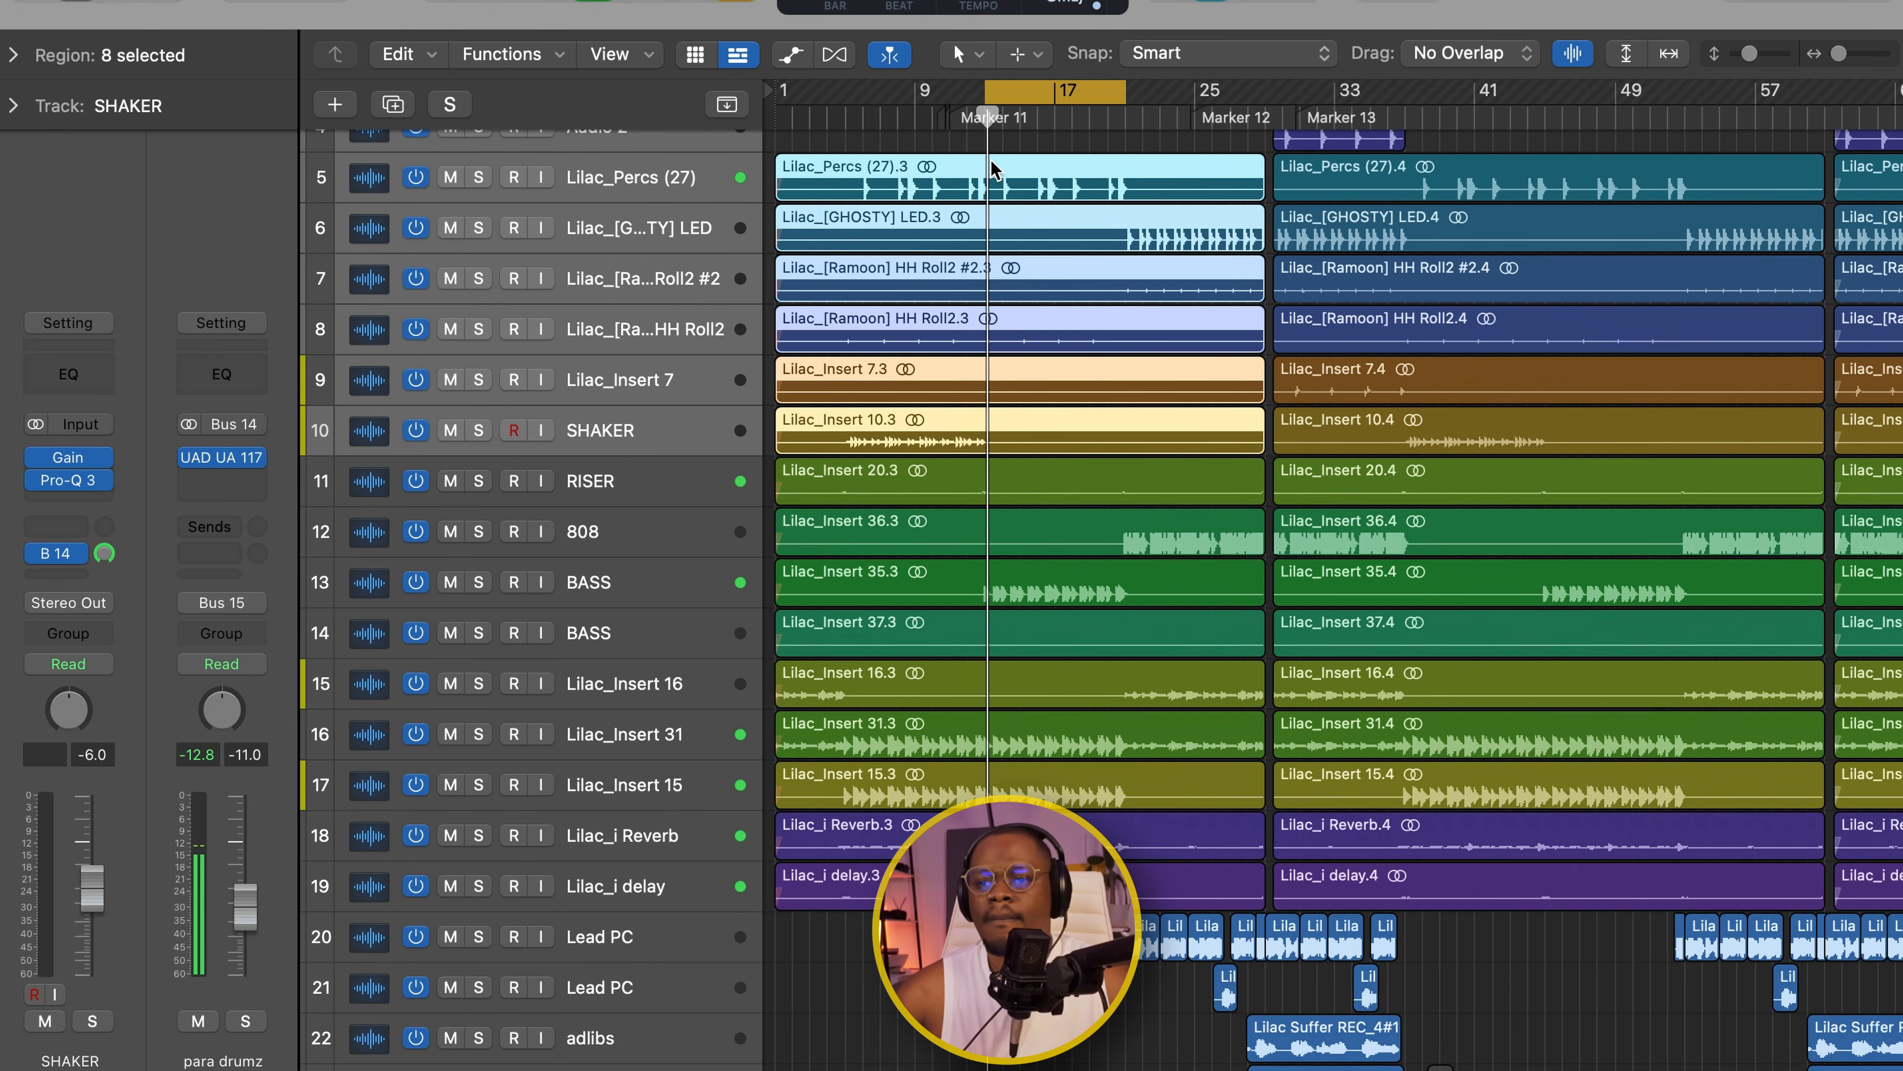
- Select the Rim (Naija) track and open the UAD Teletronix LA-2 on its DRUM BUS channel
click(635, 583)
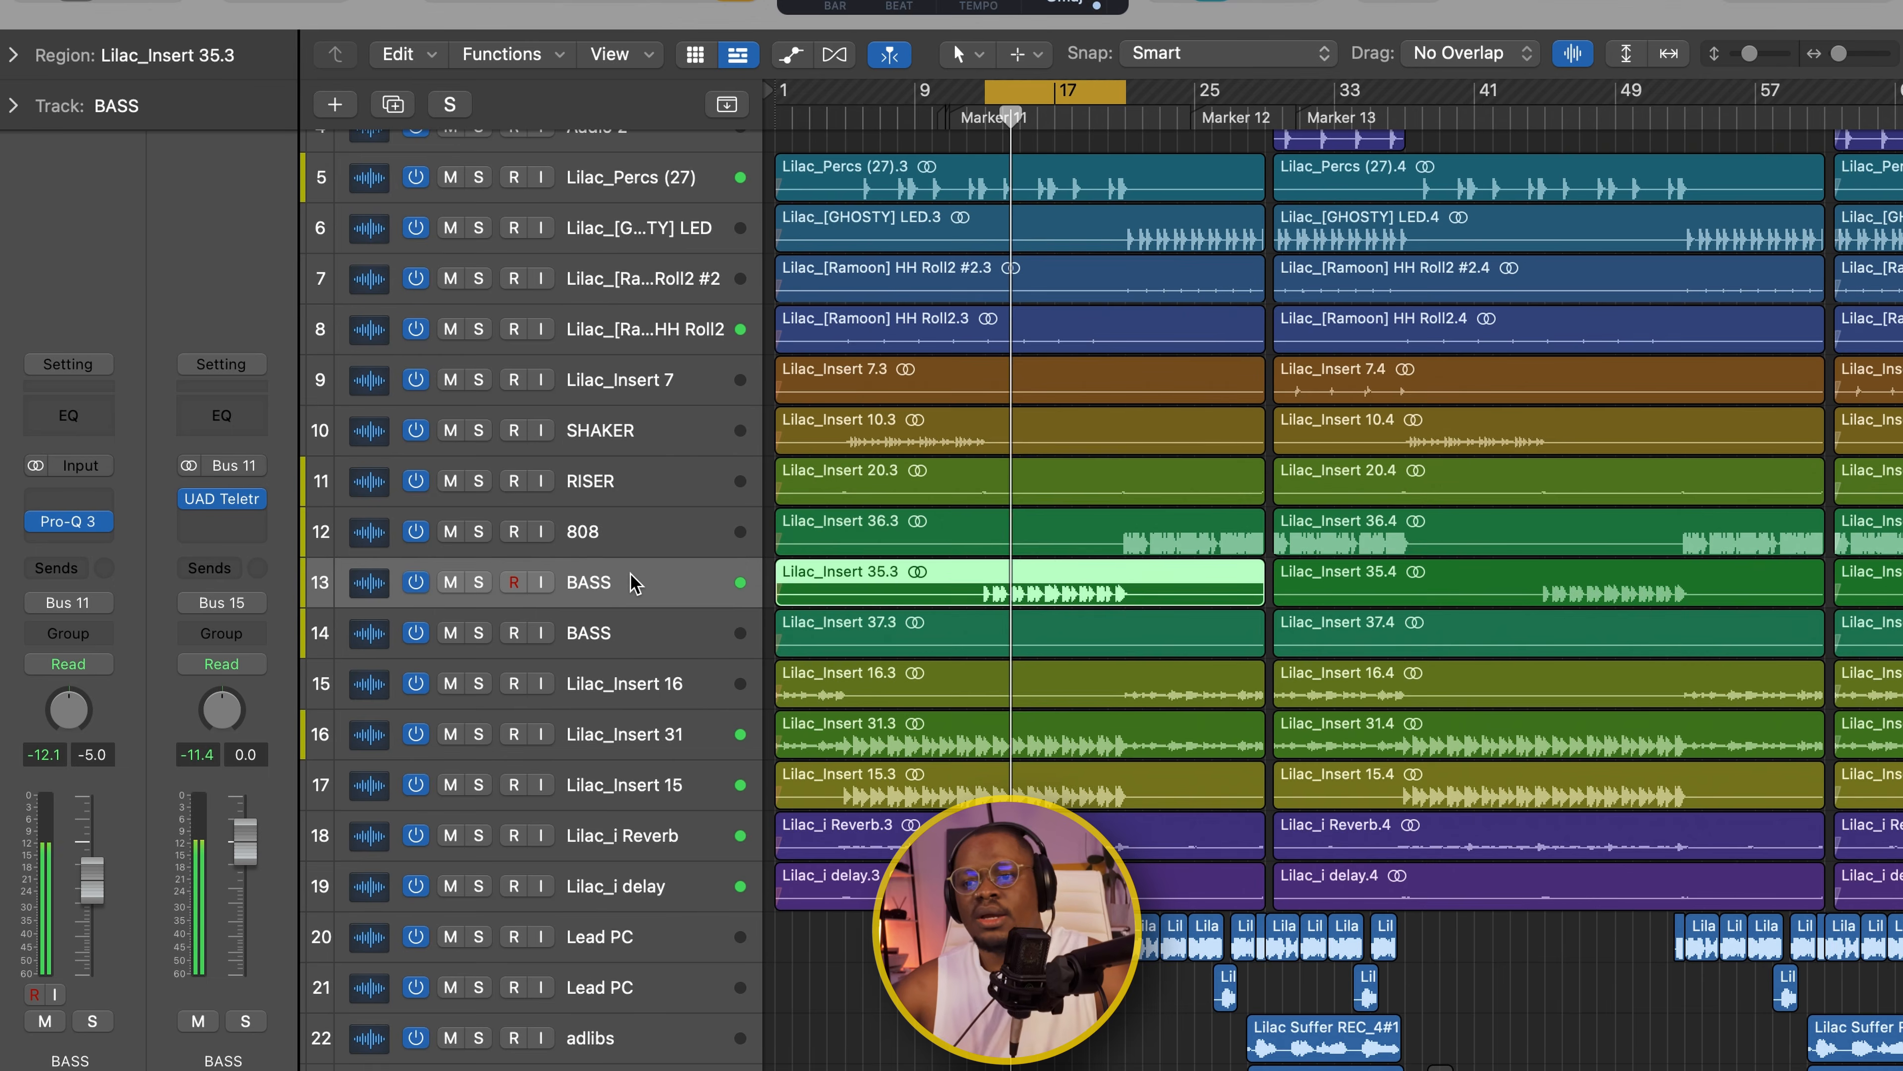
scroll(637, 525, up, 3)
click(648, 207)
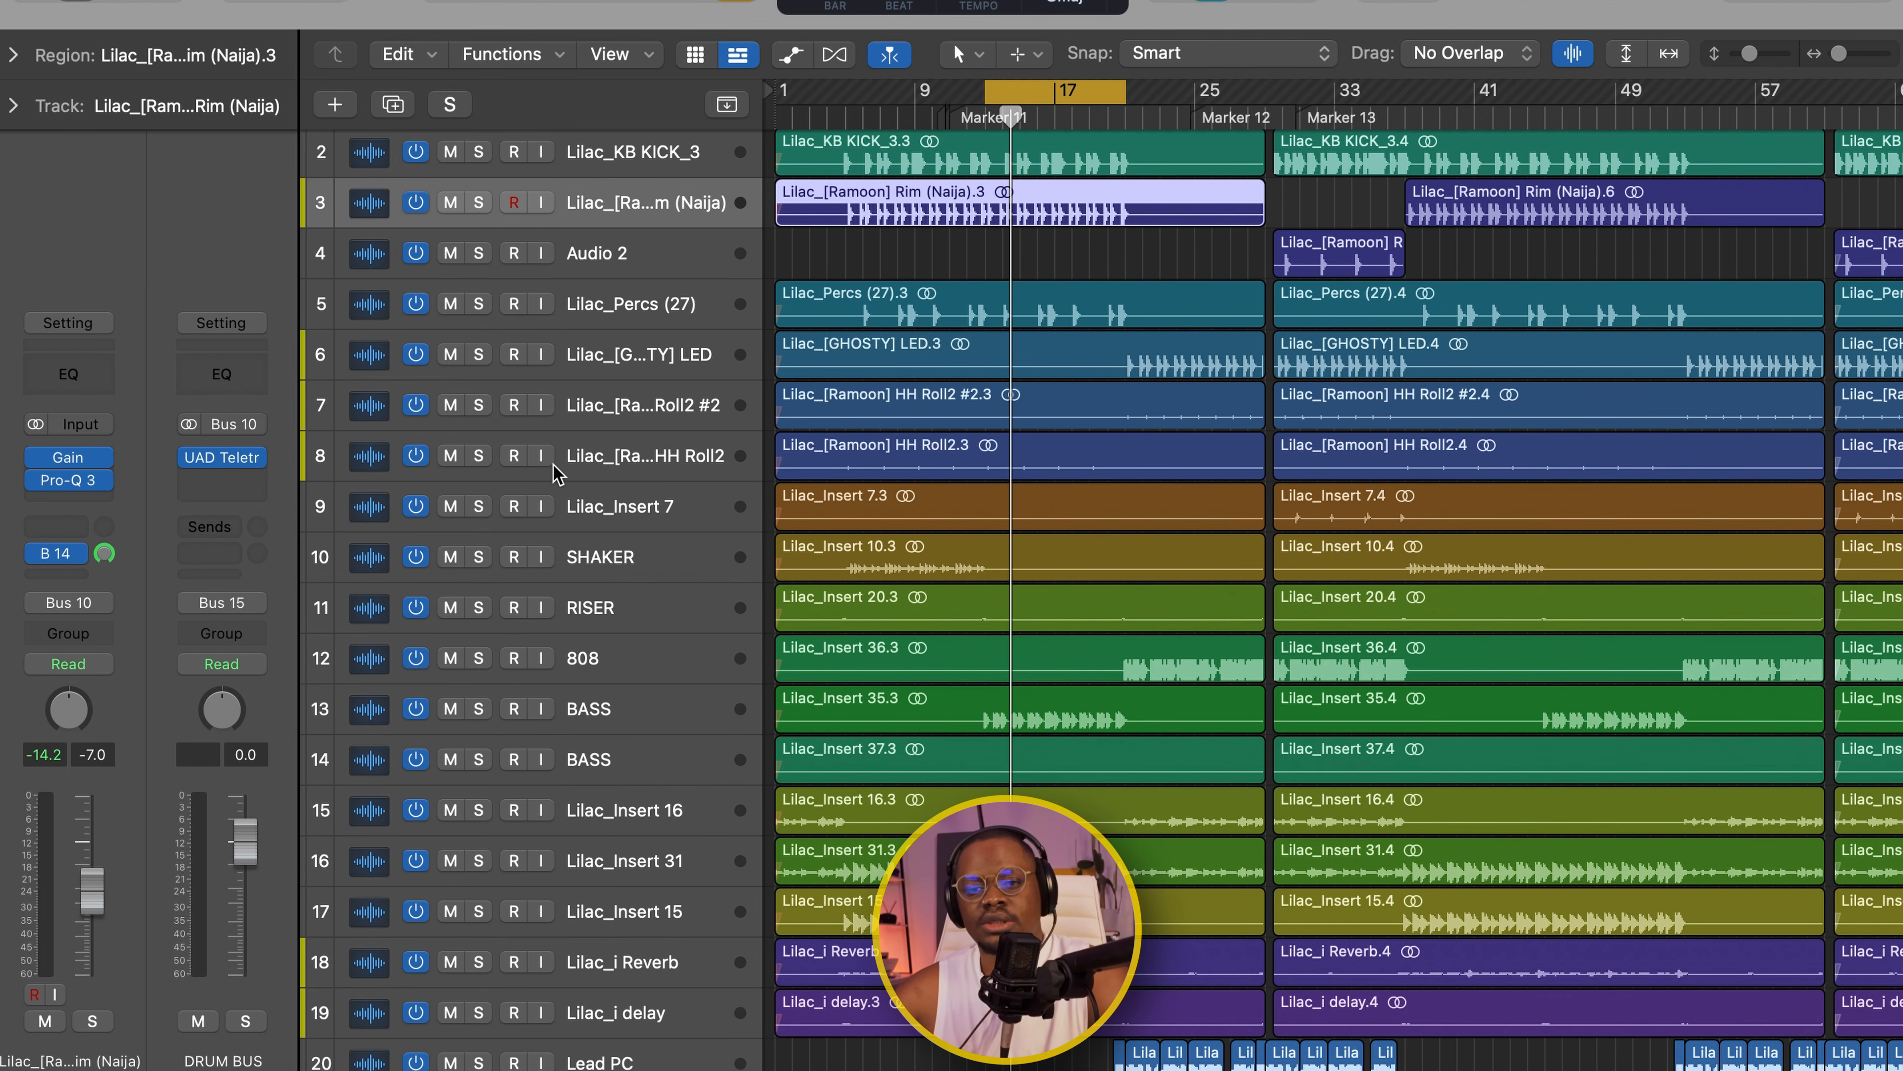
click(222, 457)
drag(1077, 285, 792, 128)
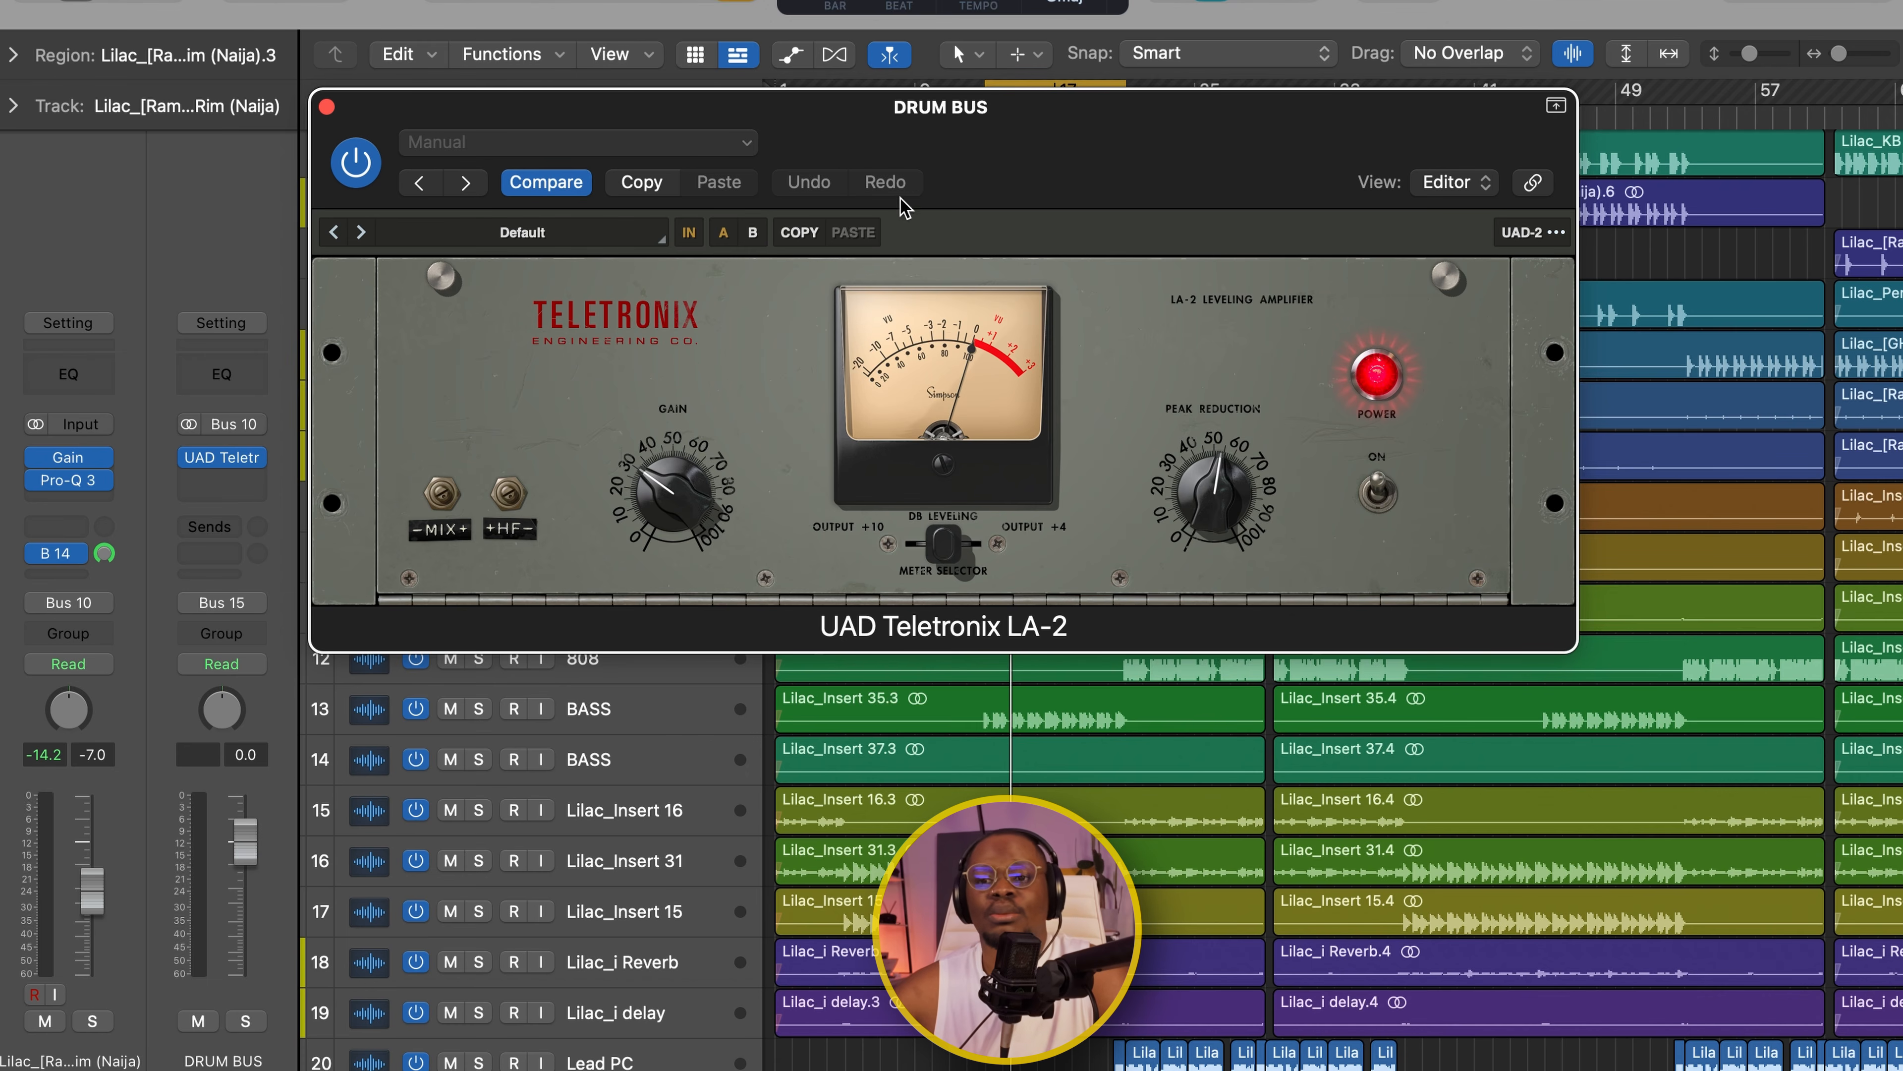
drag(932, 130, 1020, 169)
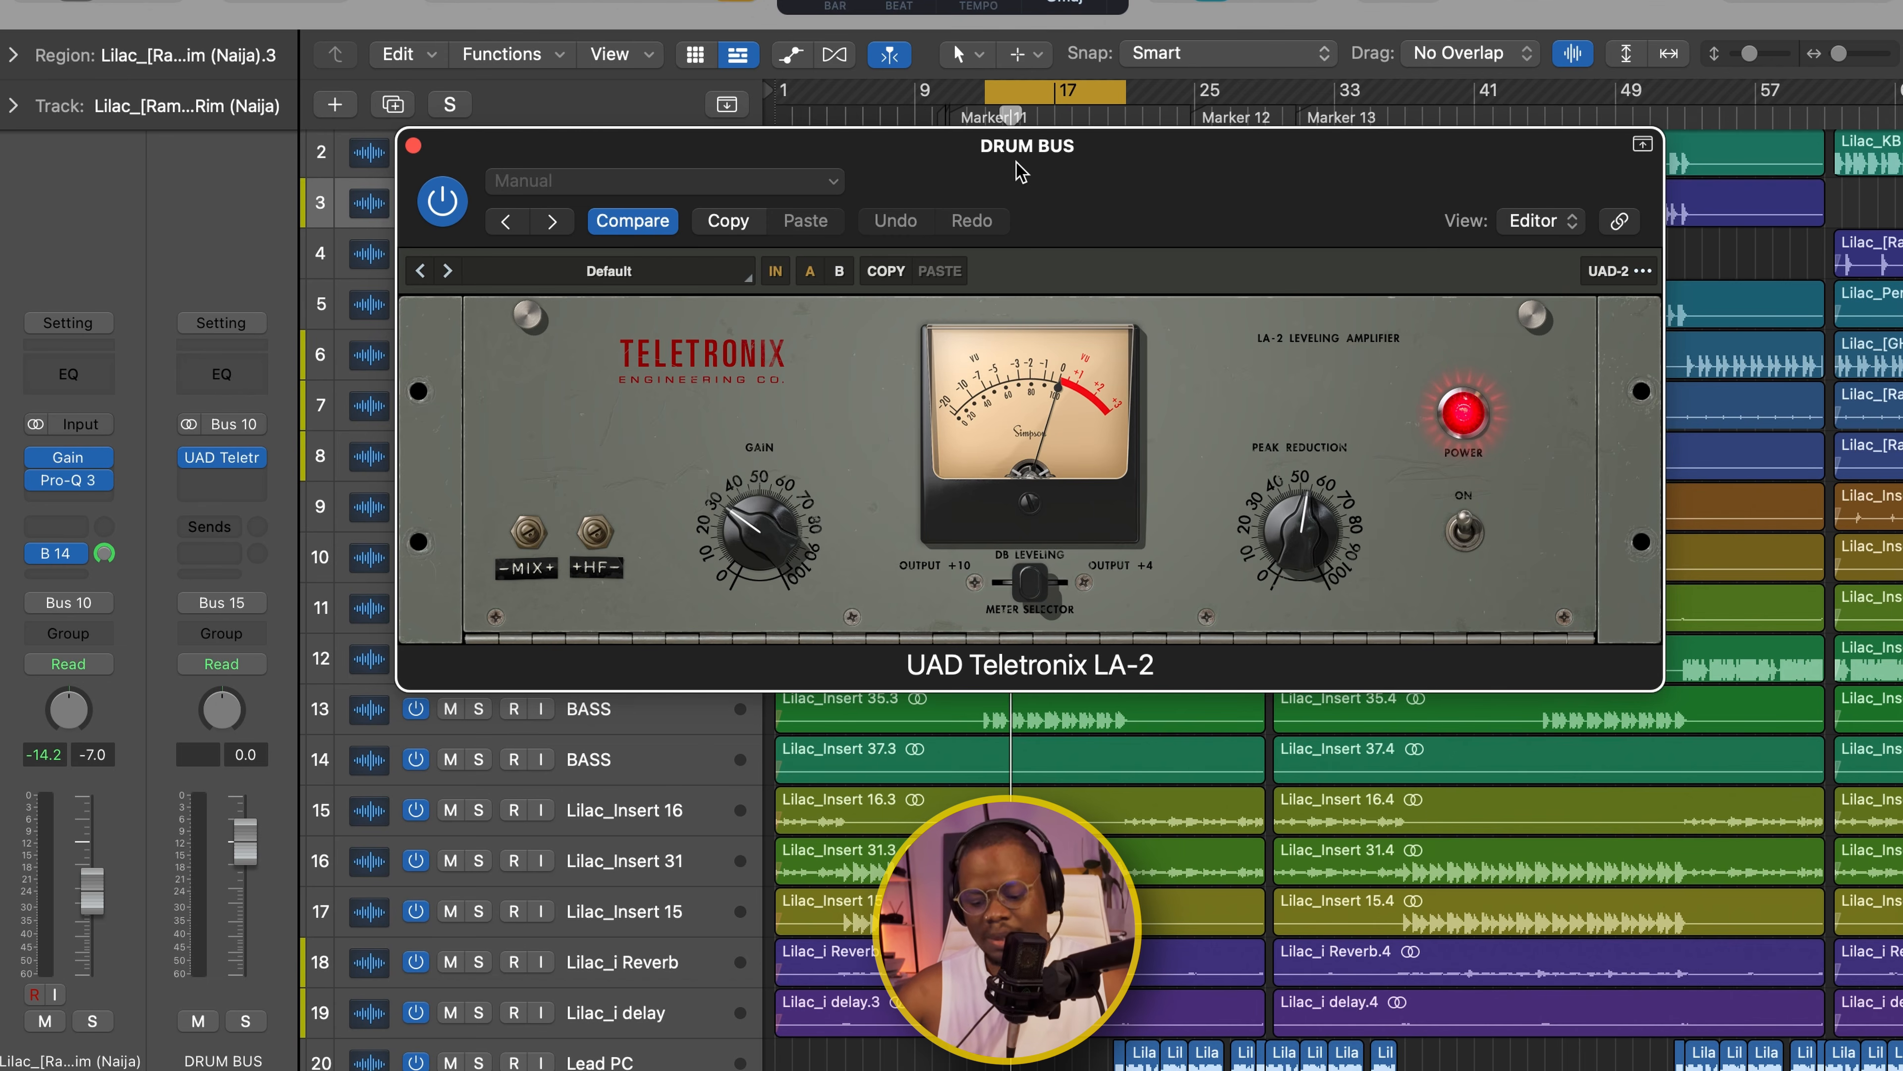
- Play the song briefly to watch the DRUM BUS LA-2's meter, stop playback and close the compressor
key(space)
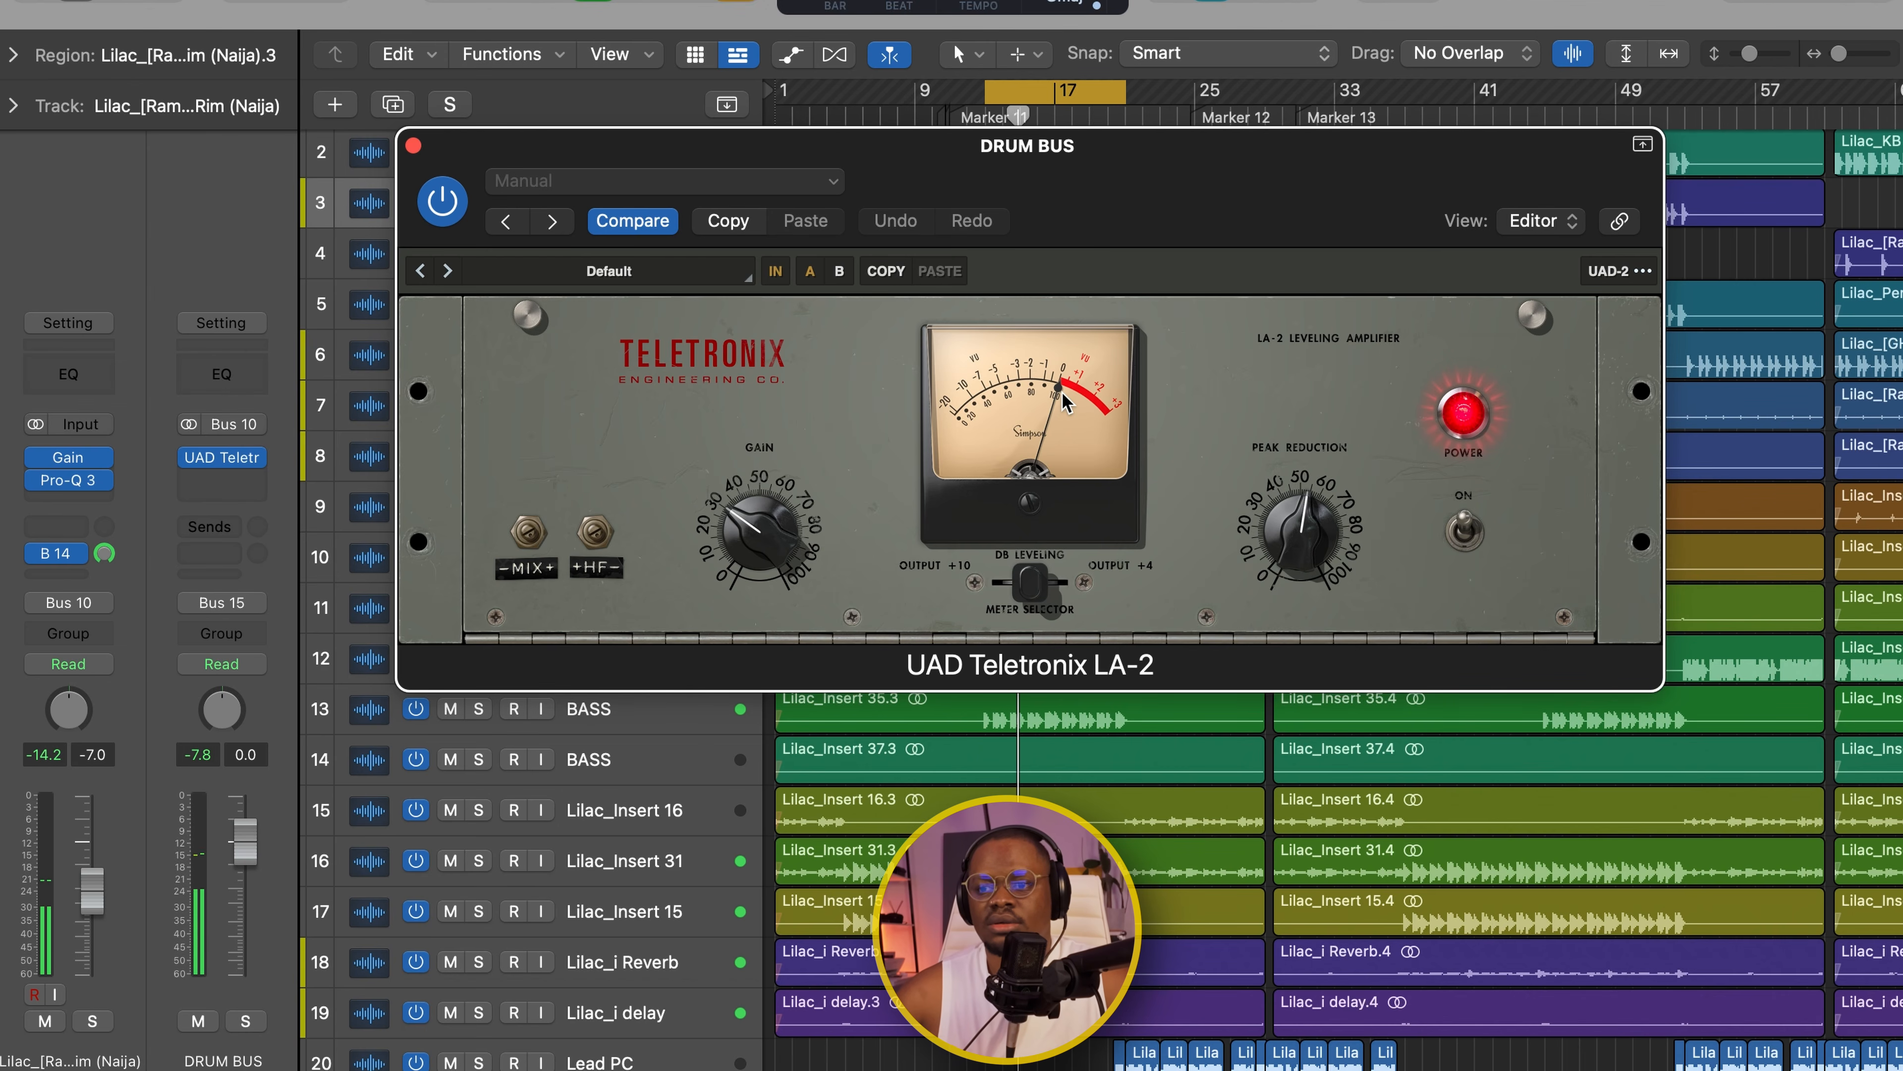
key(space)
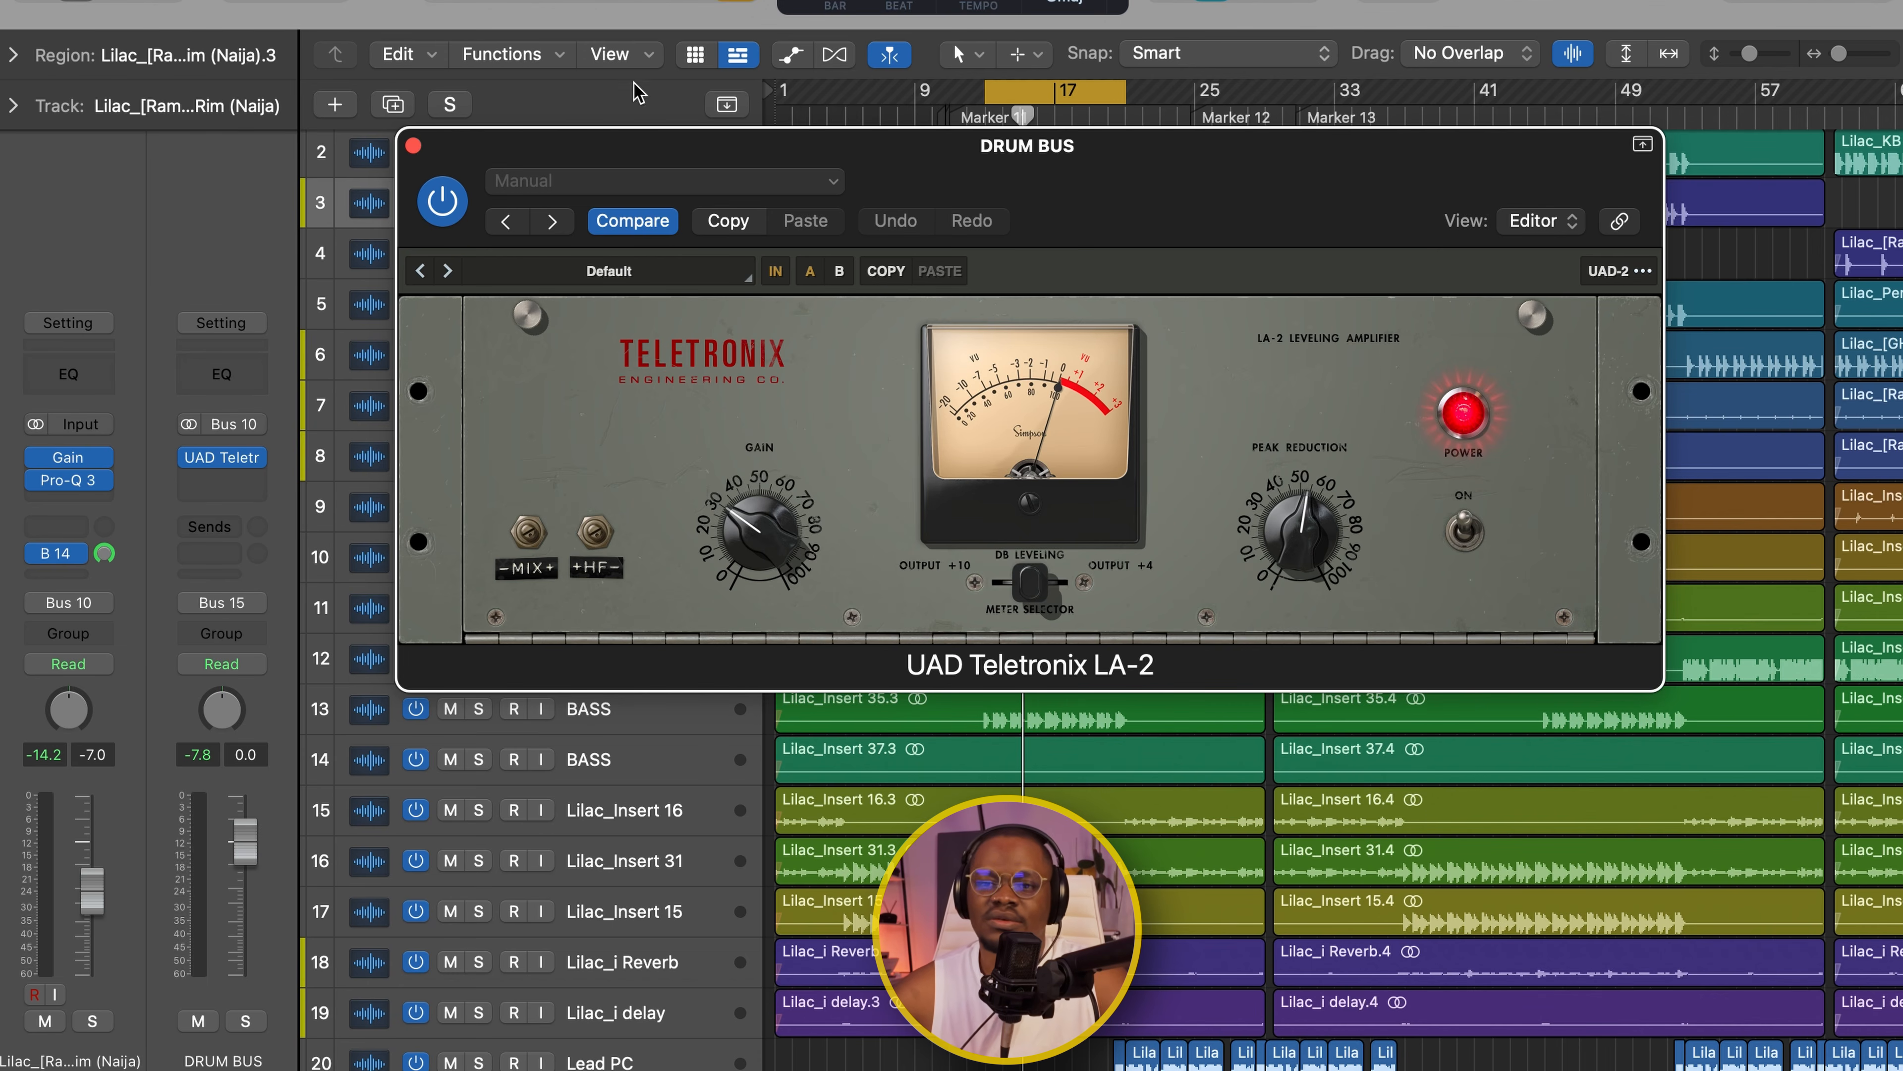
click(414, 148)
- Select BASS track 13 and listen briefly to the cycled section from bar 13
scroll(1104, 532, down, 1)
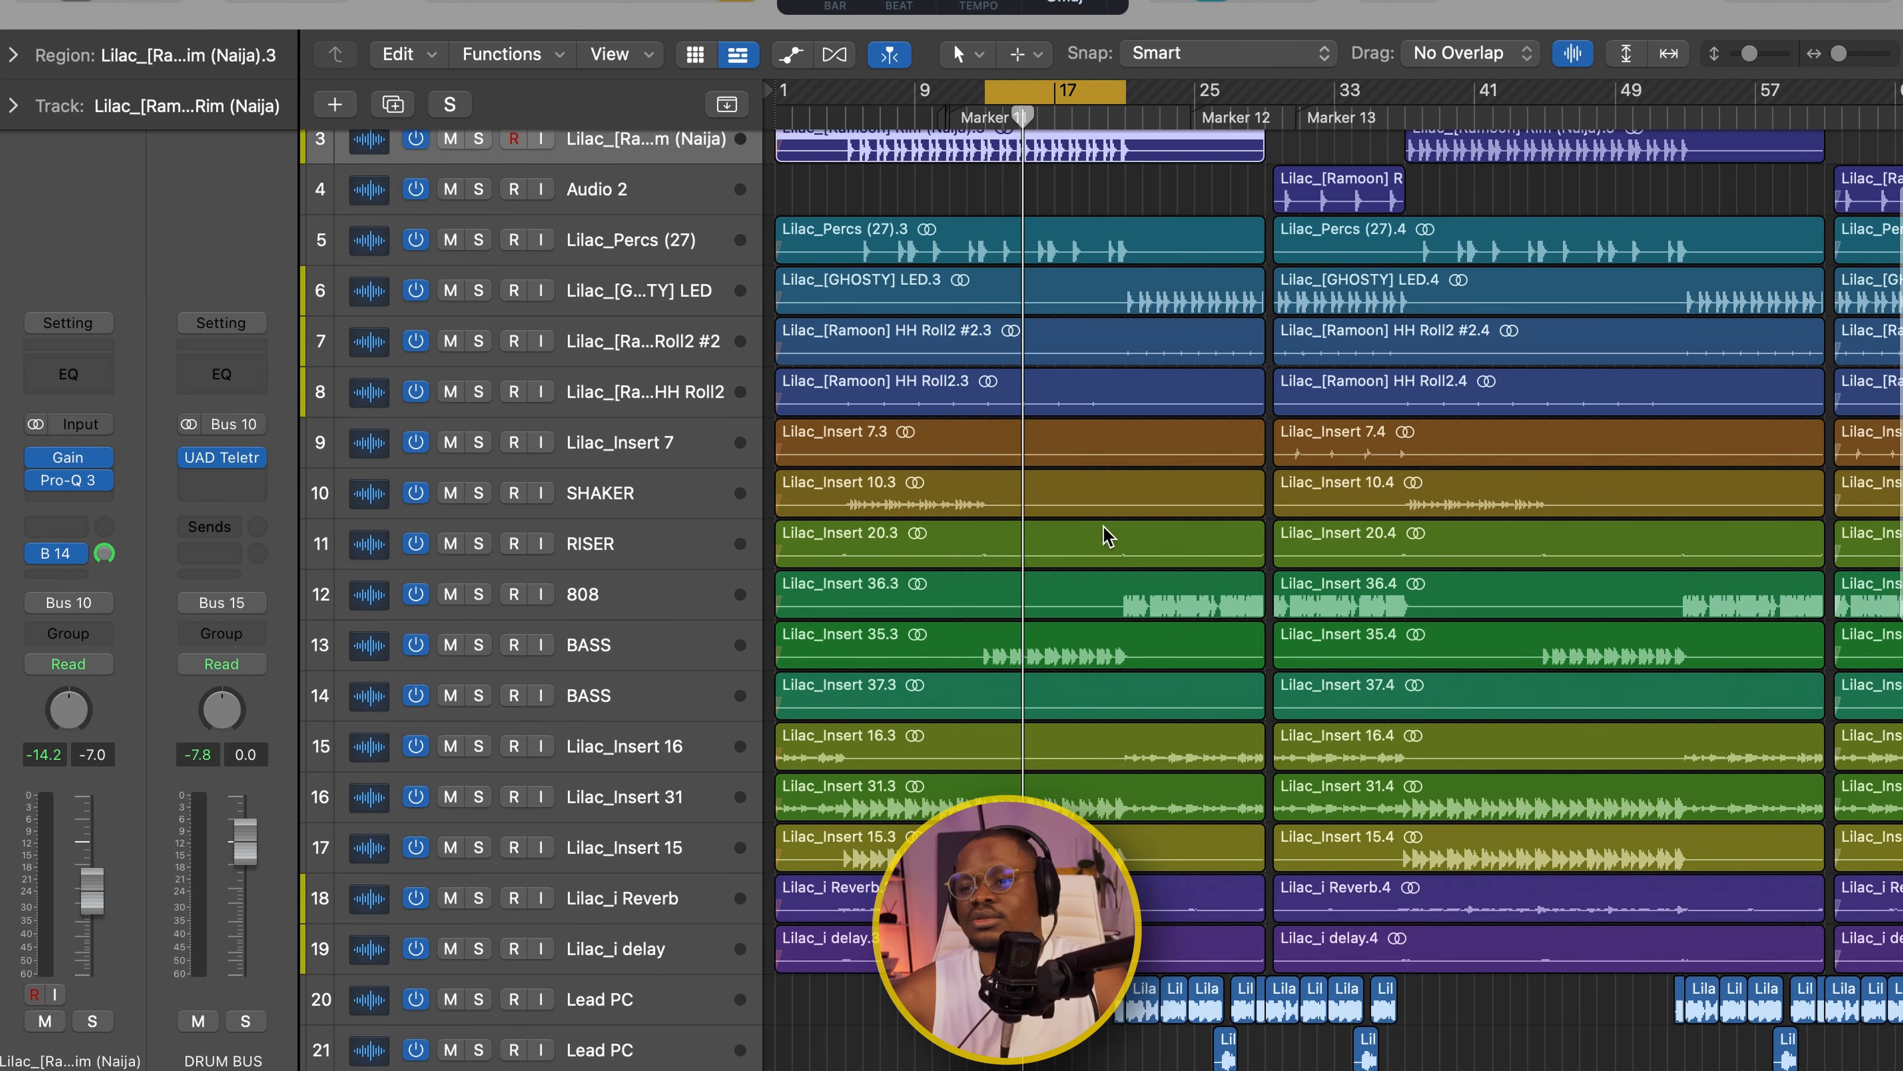
click(624, 639)
key(space)
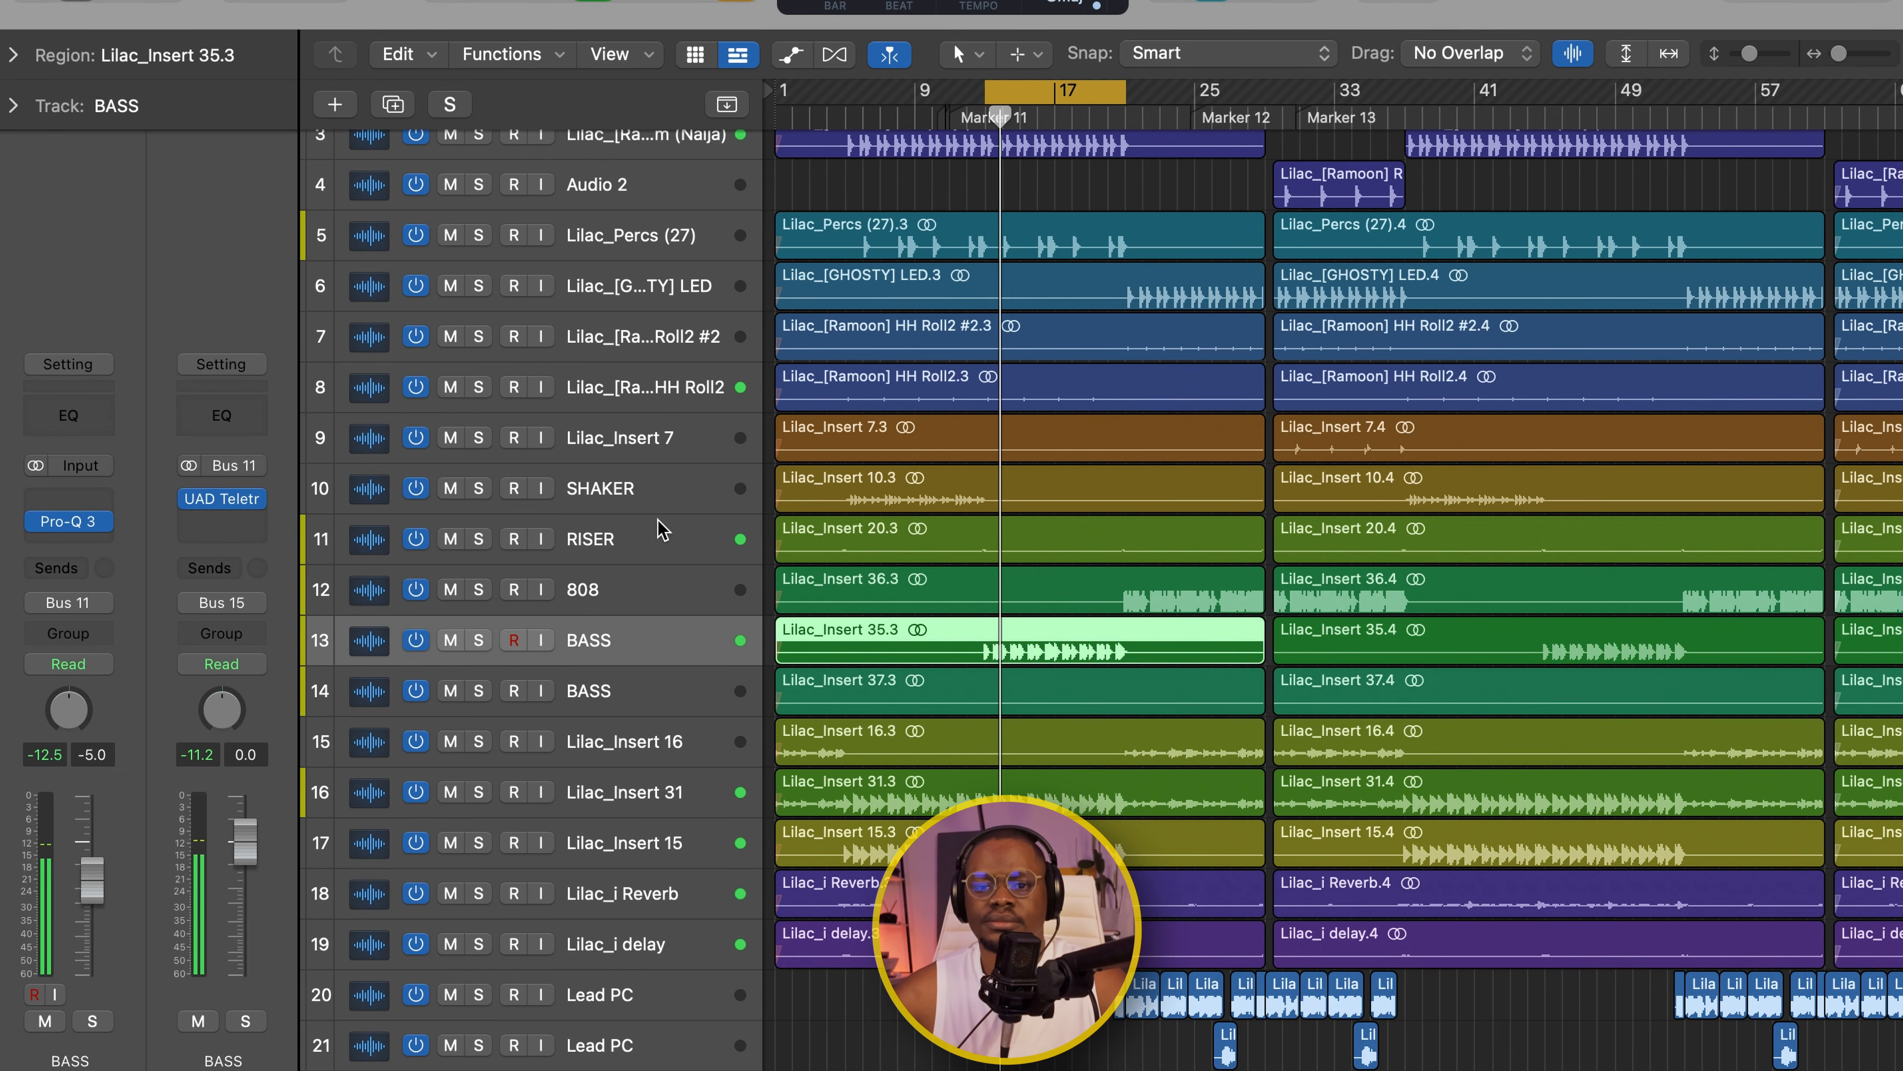
key(space)
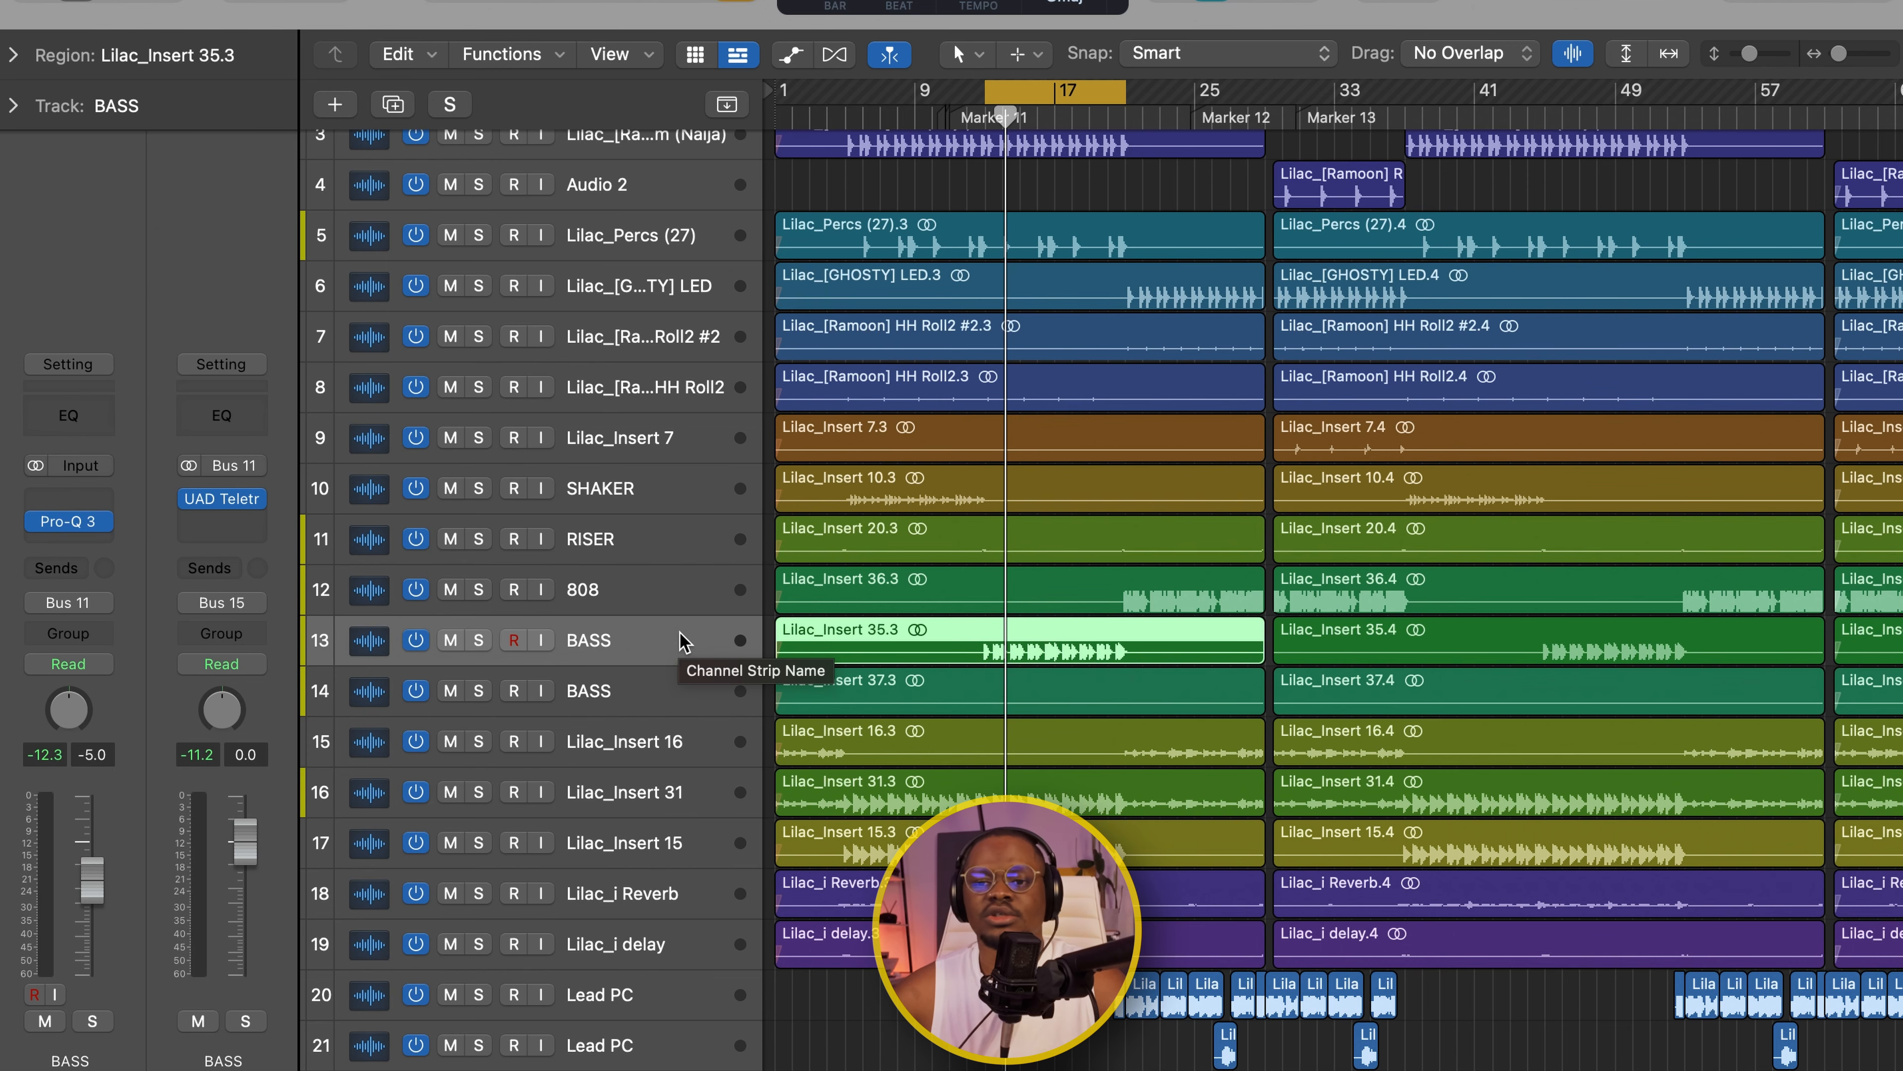
- Open the BASS track's Pro-Q 3, inspect its low-cut band, and close the EQ
click(81, 519)
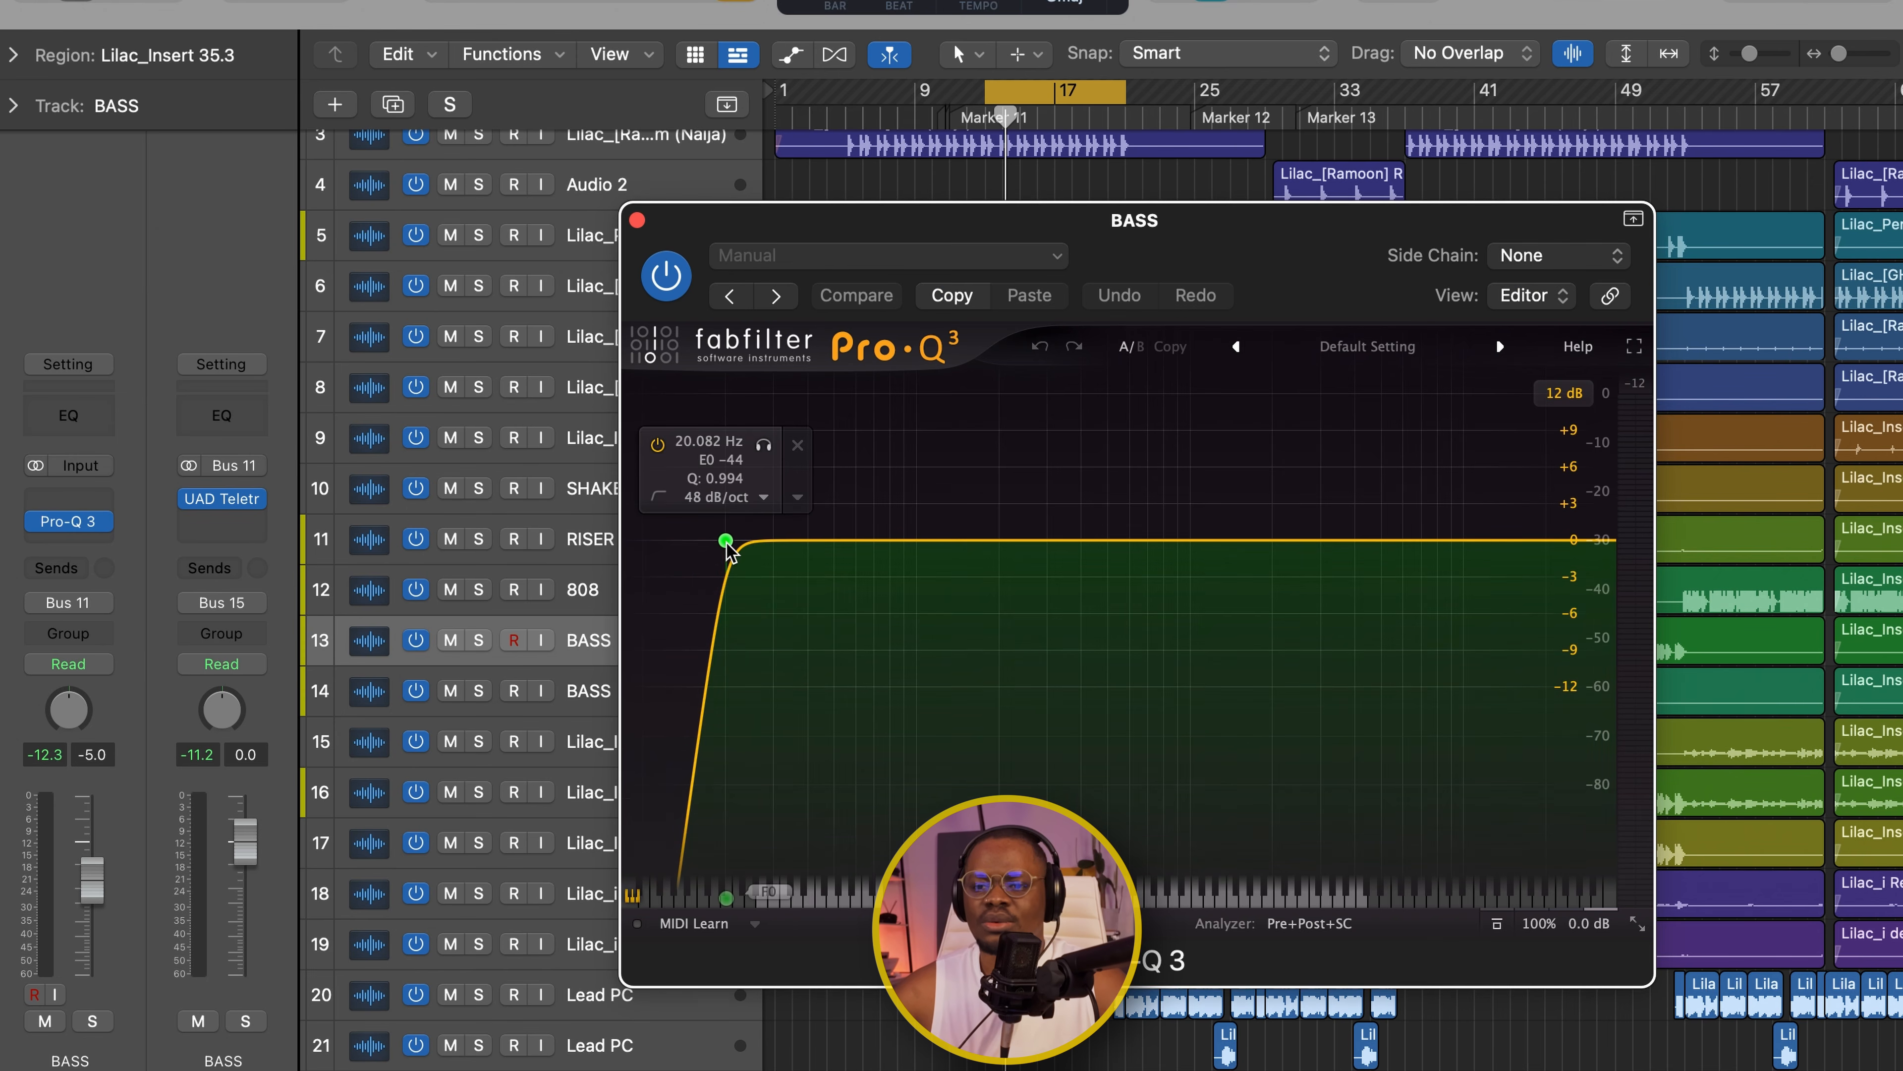
click(725, 541)
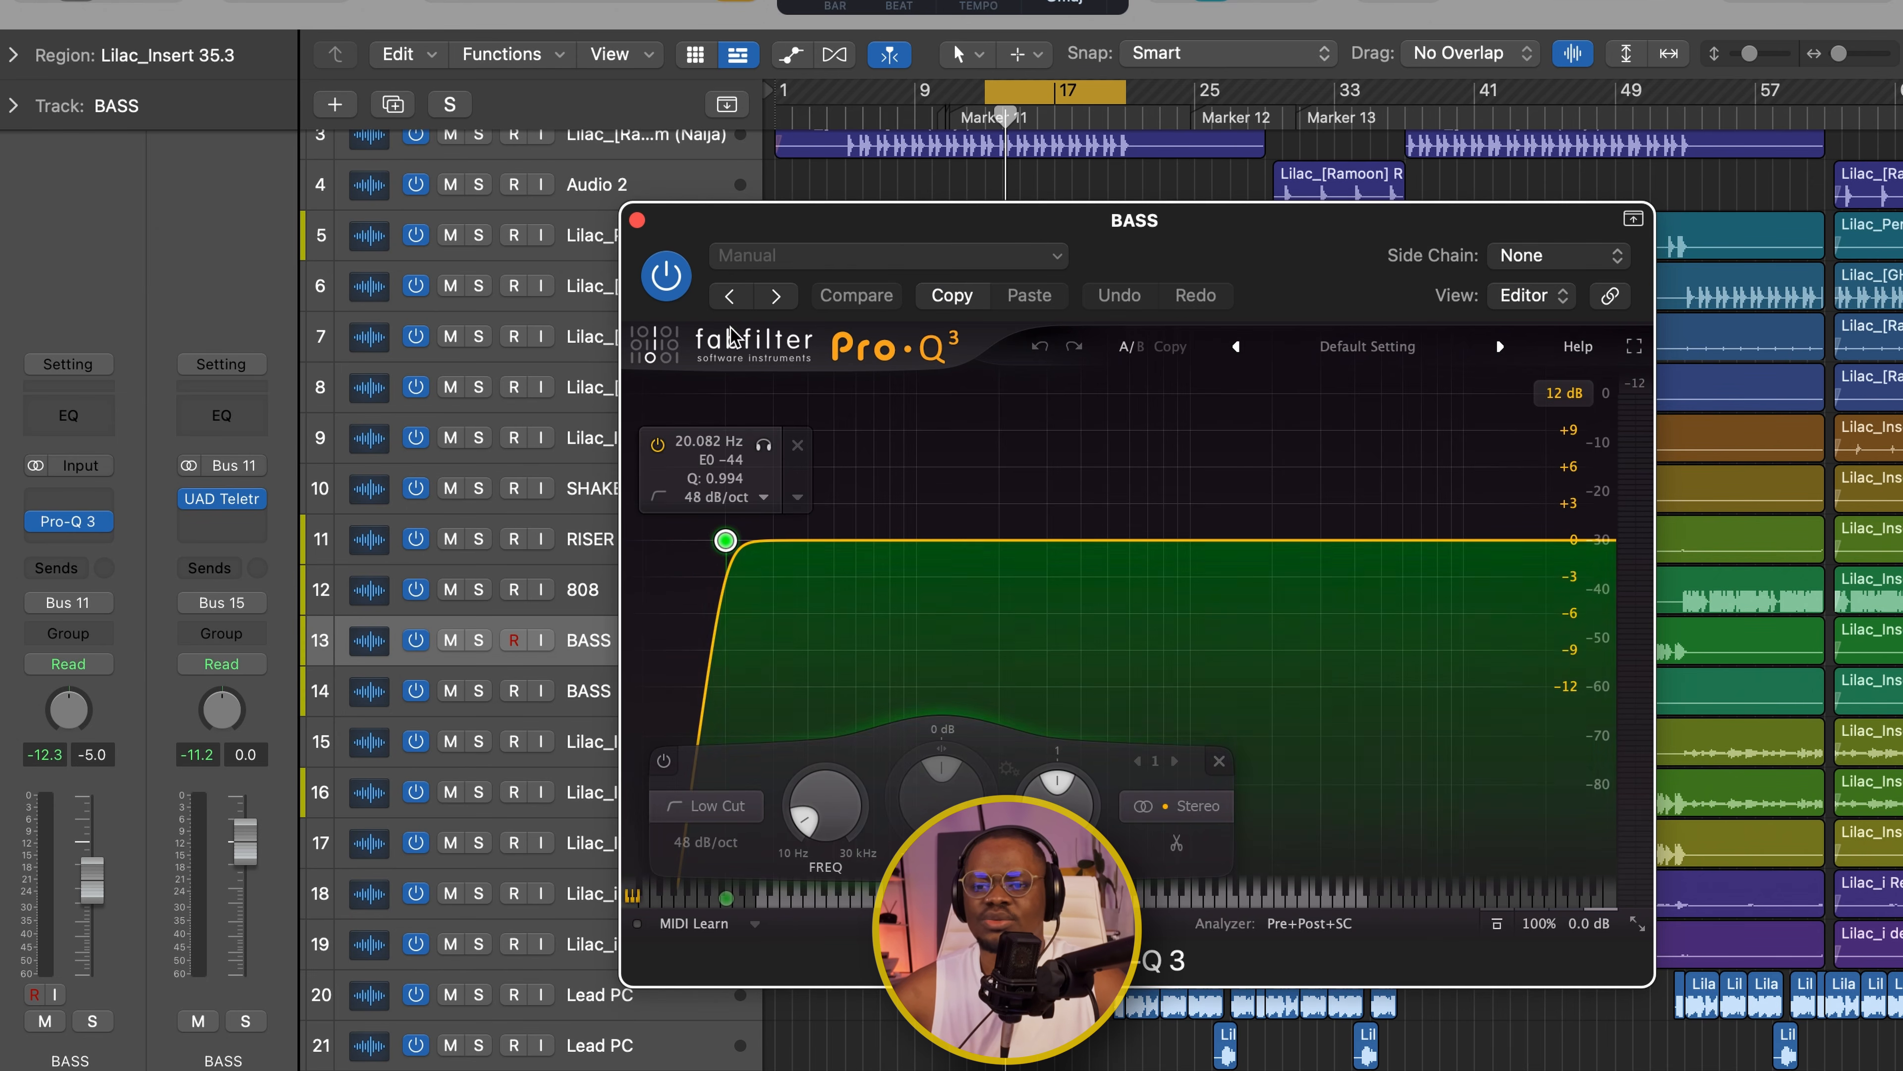
click(638, 220)
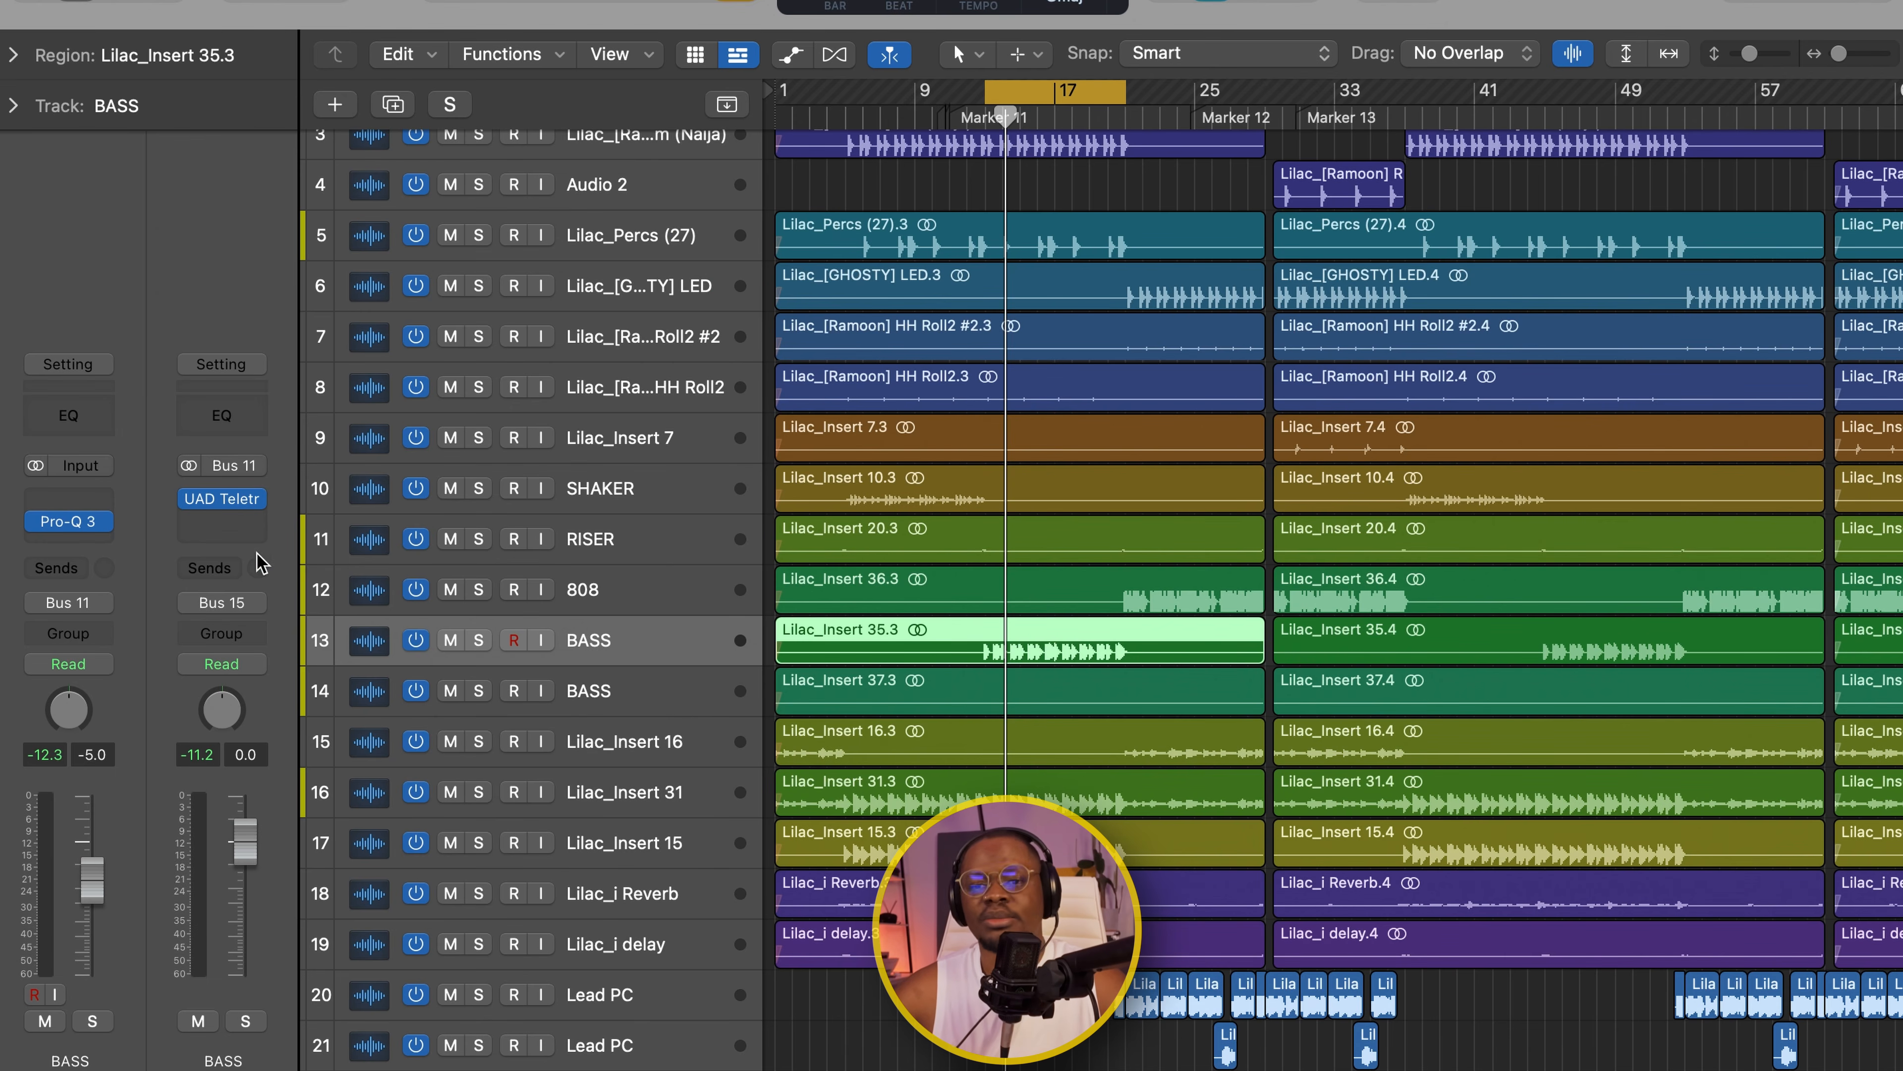
- Extend the cycle range's end to bar 29 and play from about bar 21
drag(1124, 106, 1265, 106)
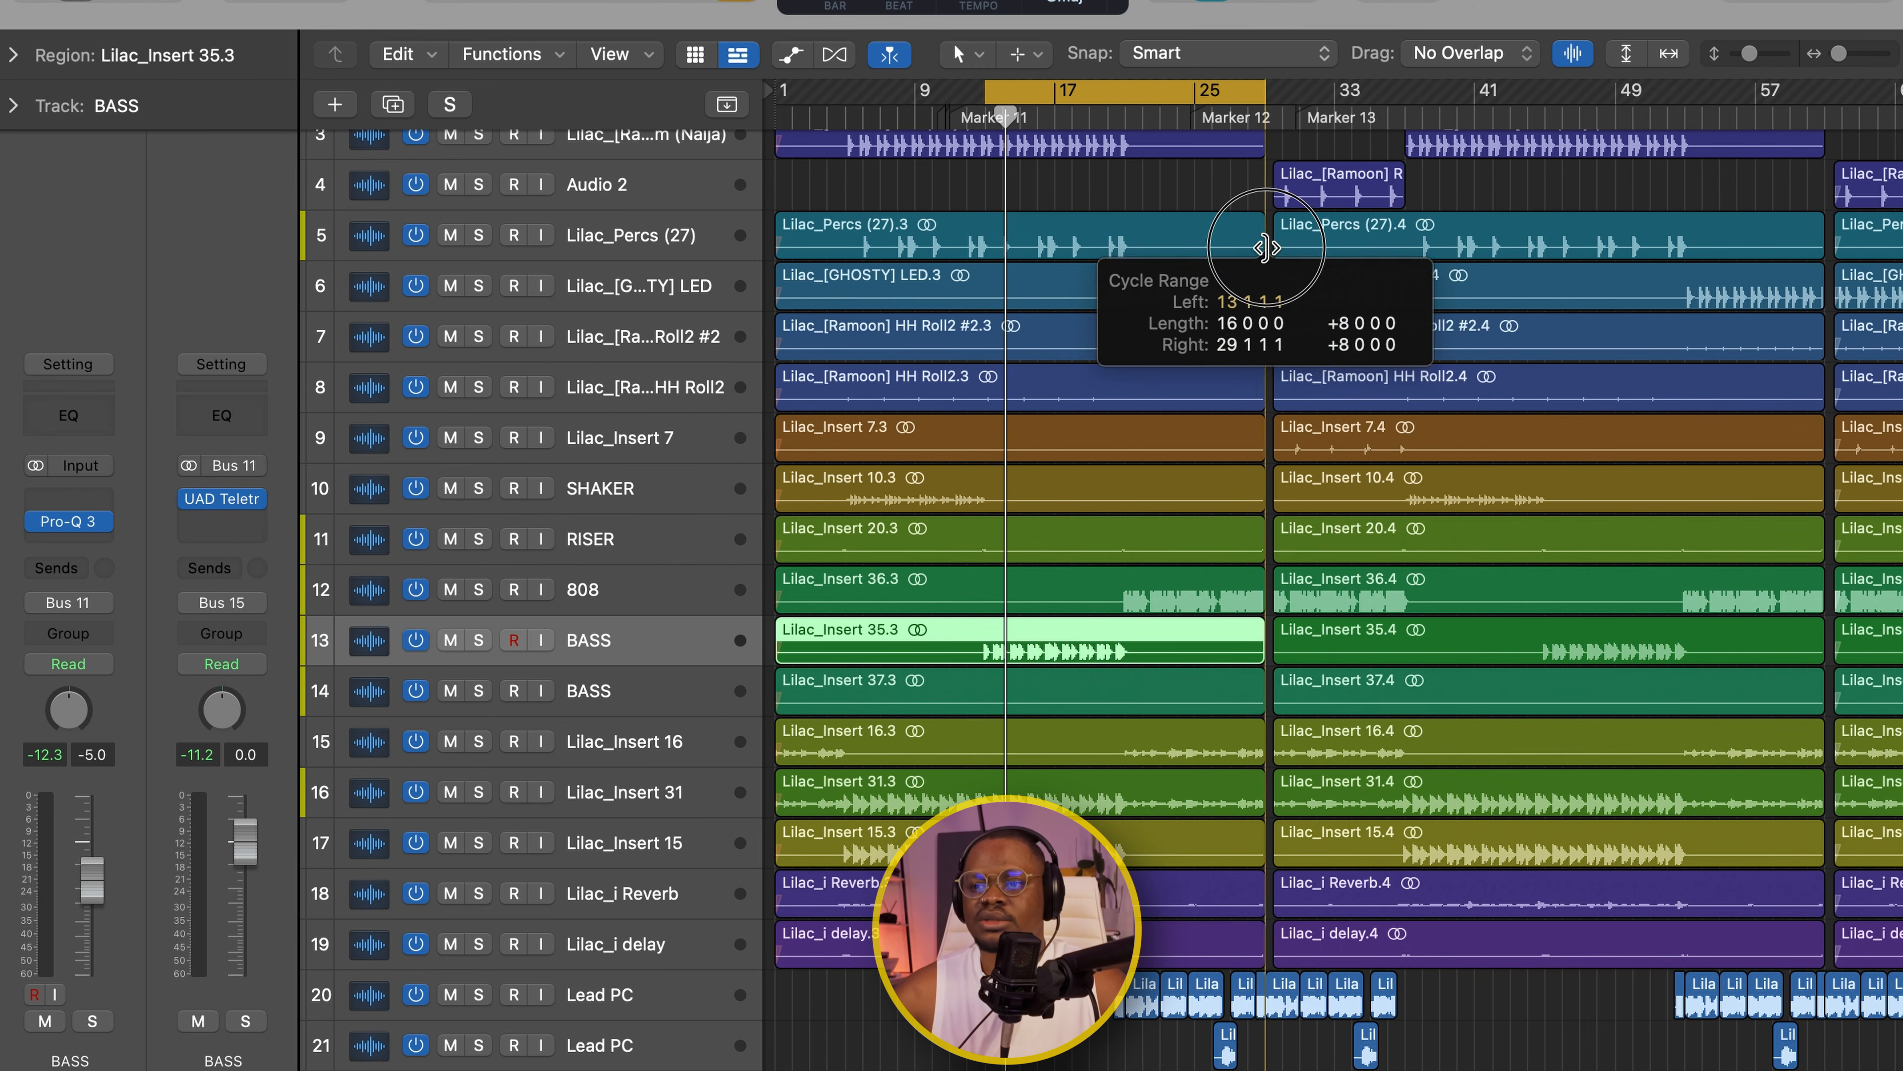
double_click(1124, 116)
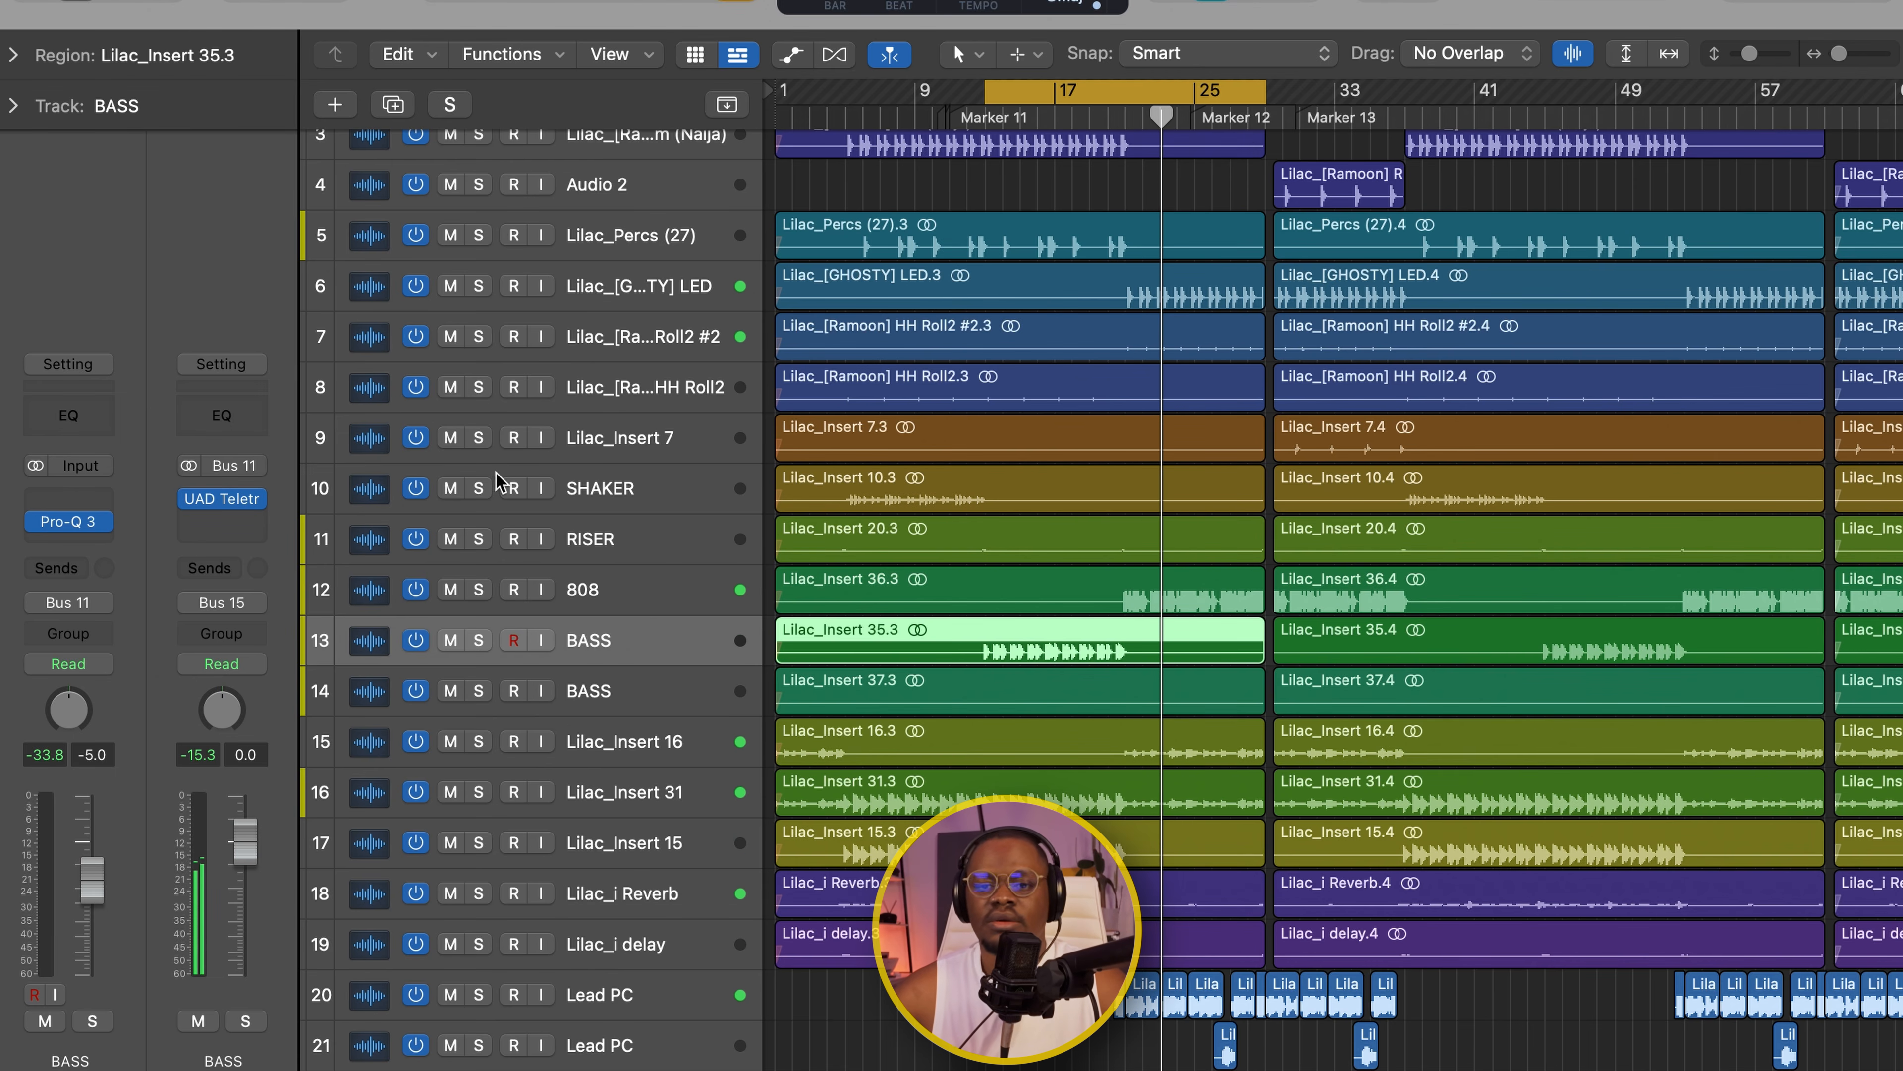
- Open the UAD Teletronix LA-2 on the BASS bus, play the section to watch its meter, and close it
mouse_move(227, 506)
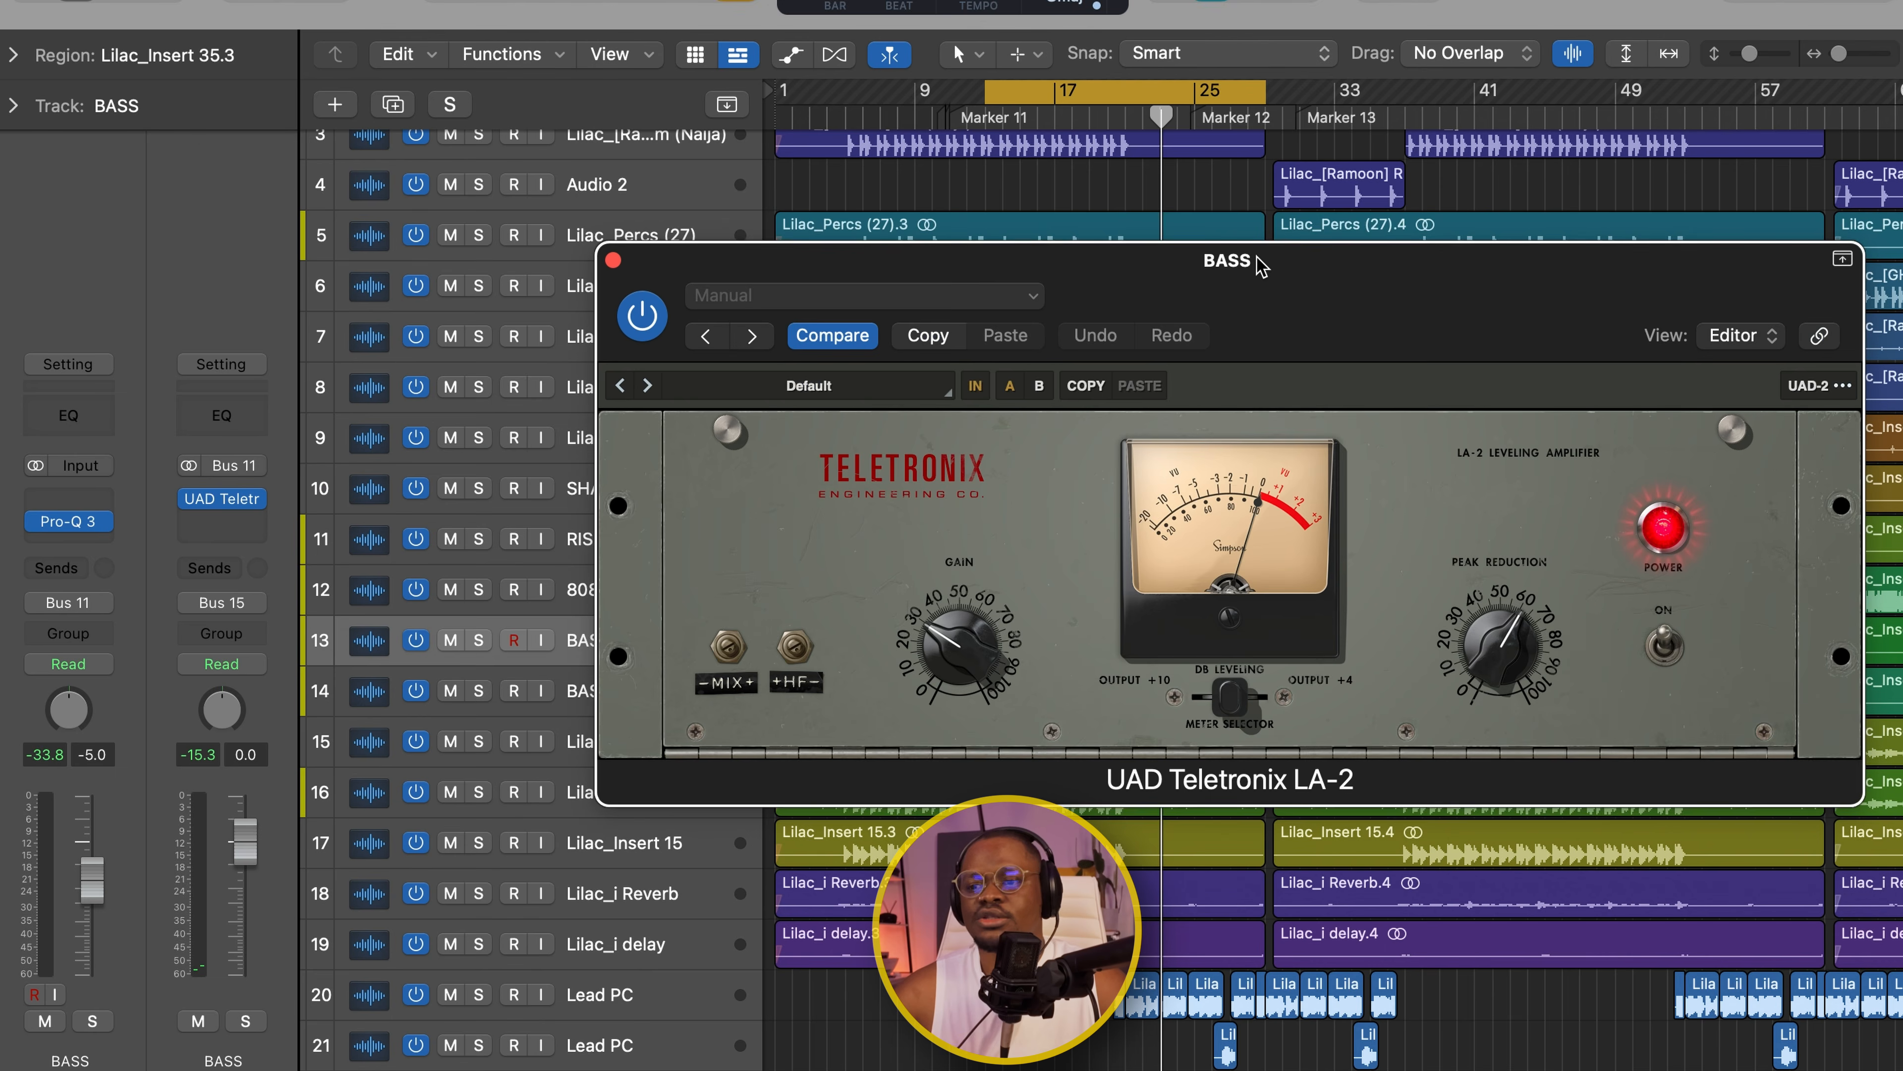
drag(1252, 288, 1132, 214)
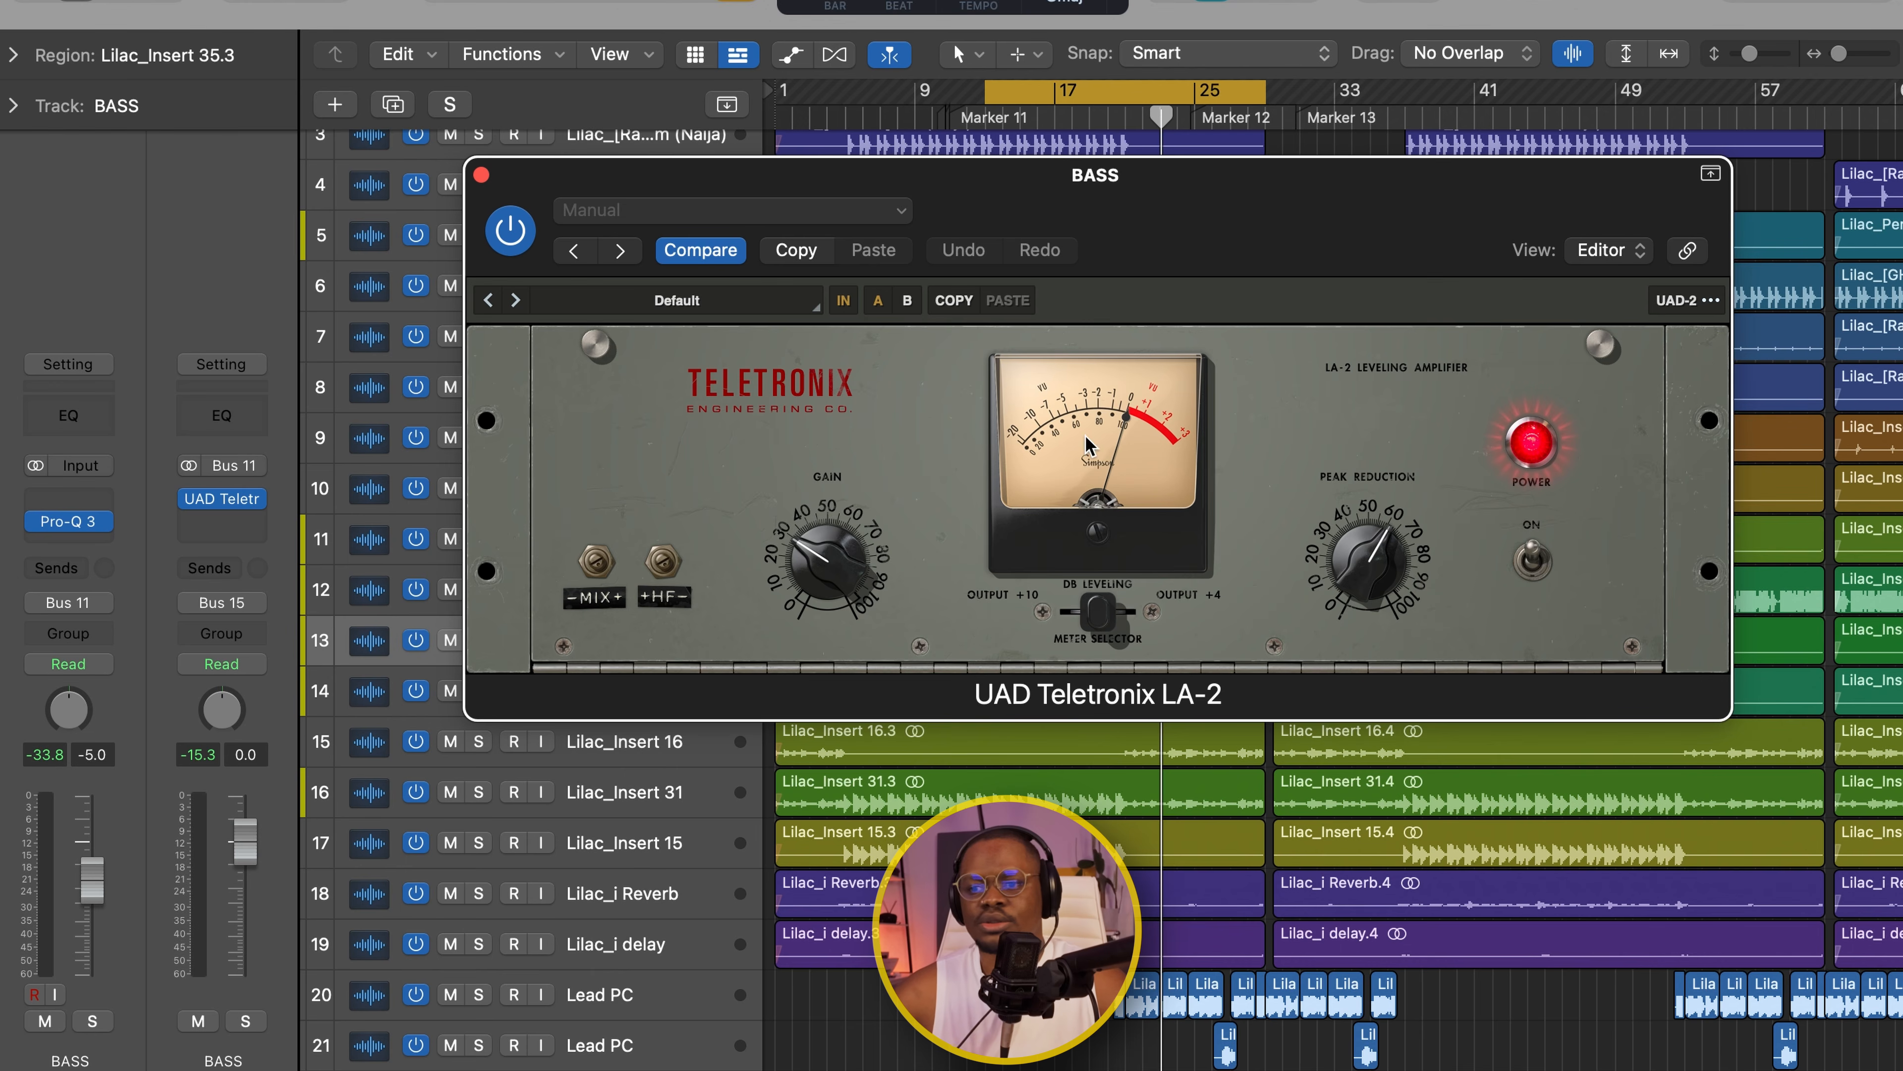
key(space)
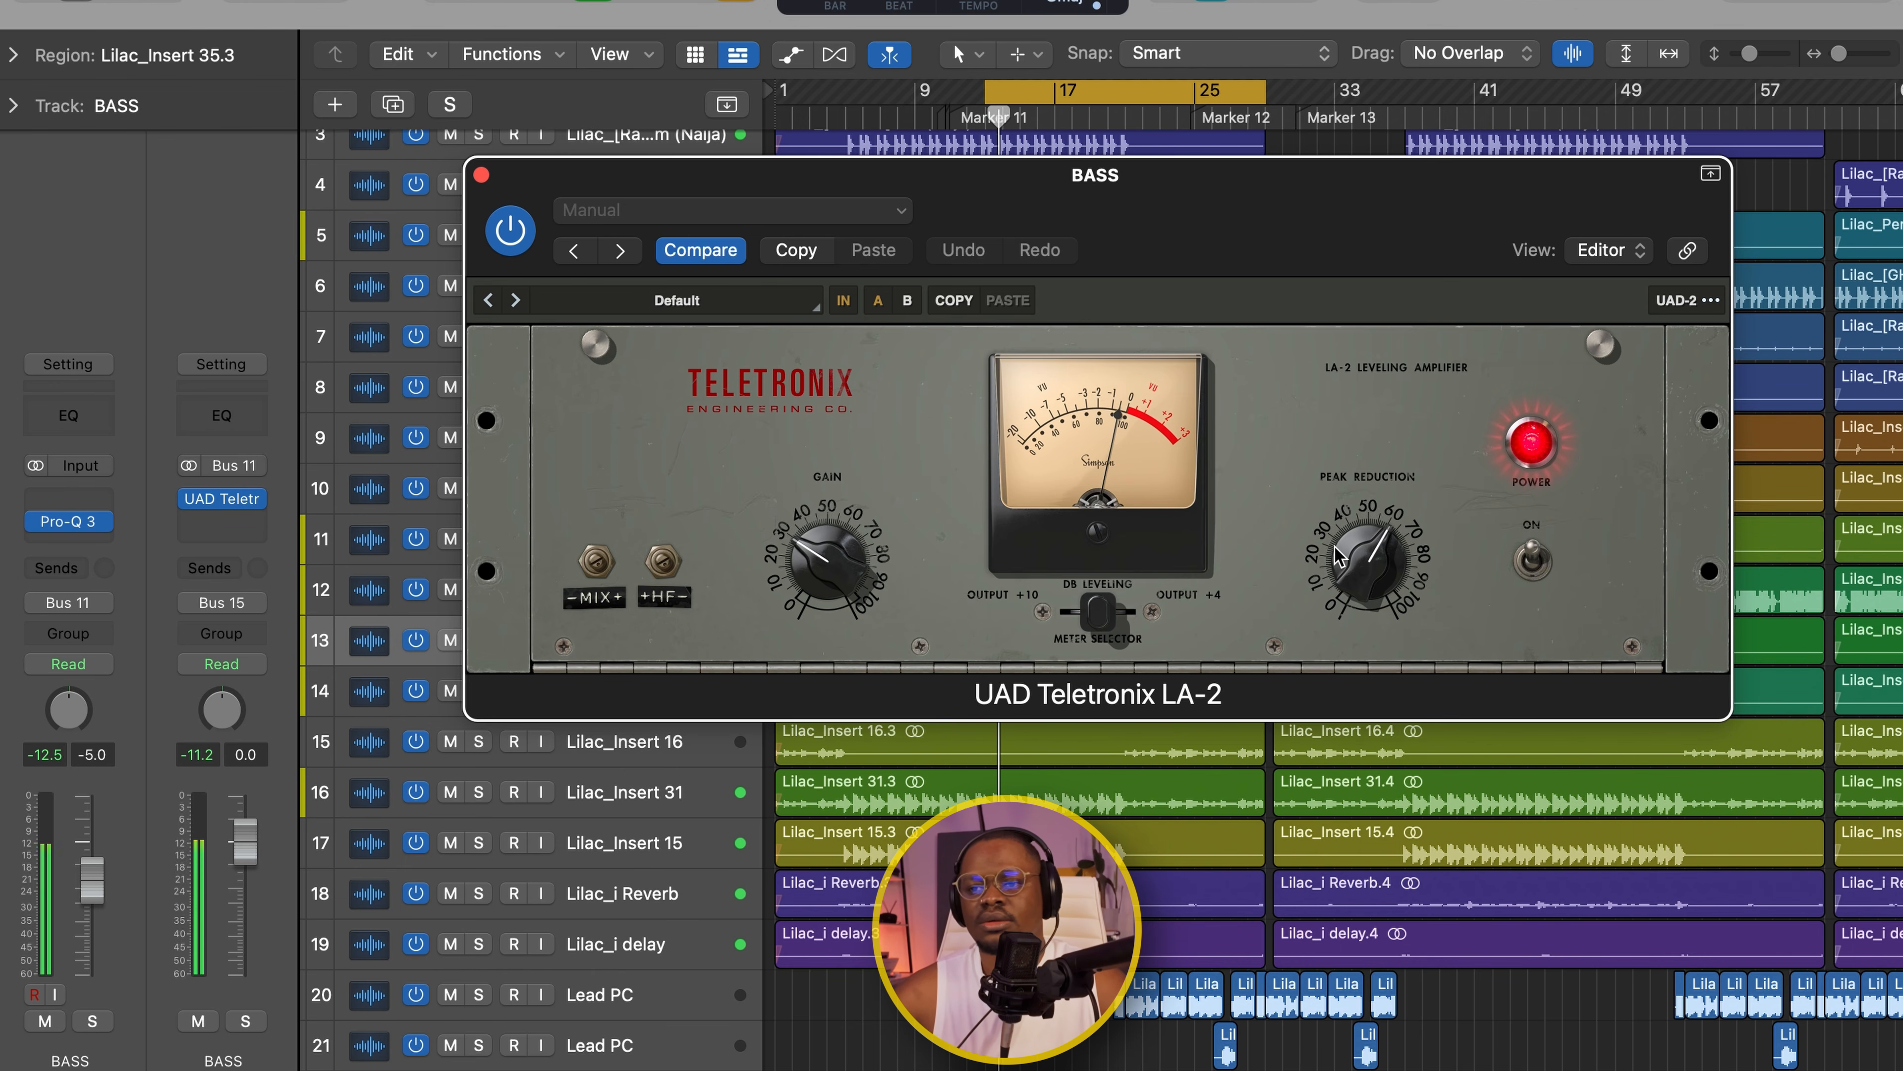
key(space)
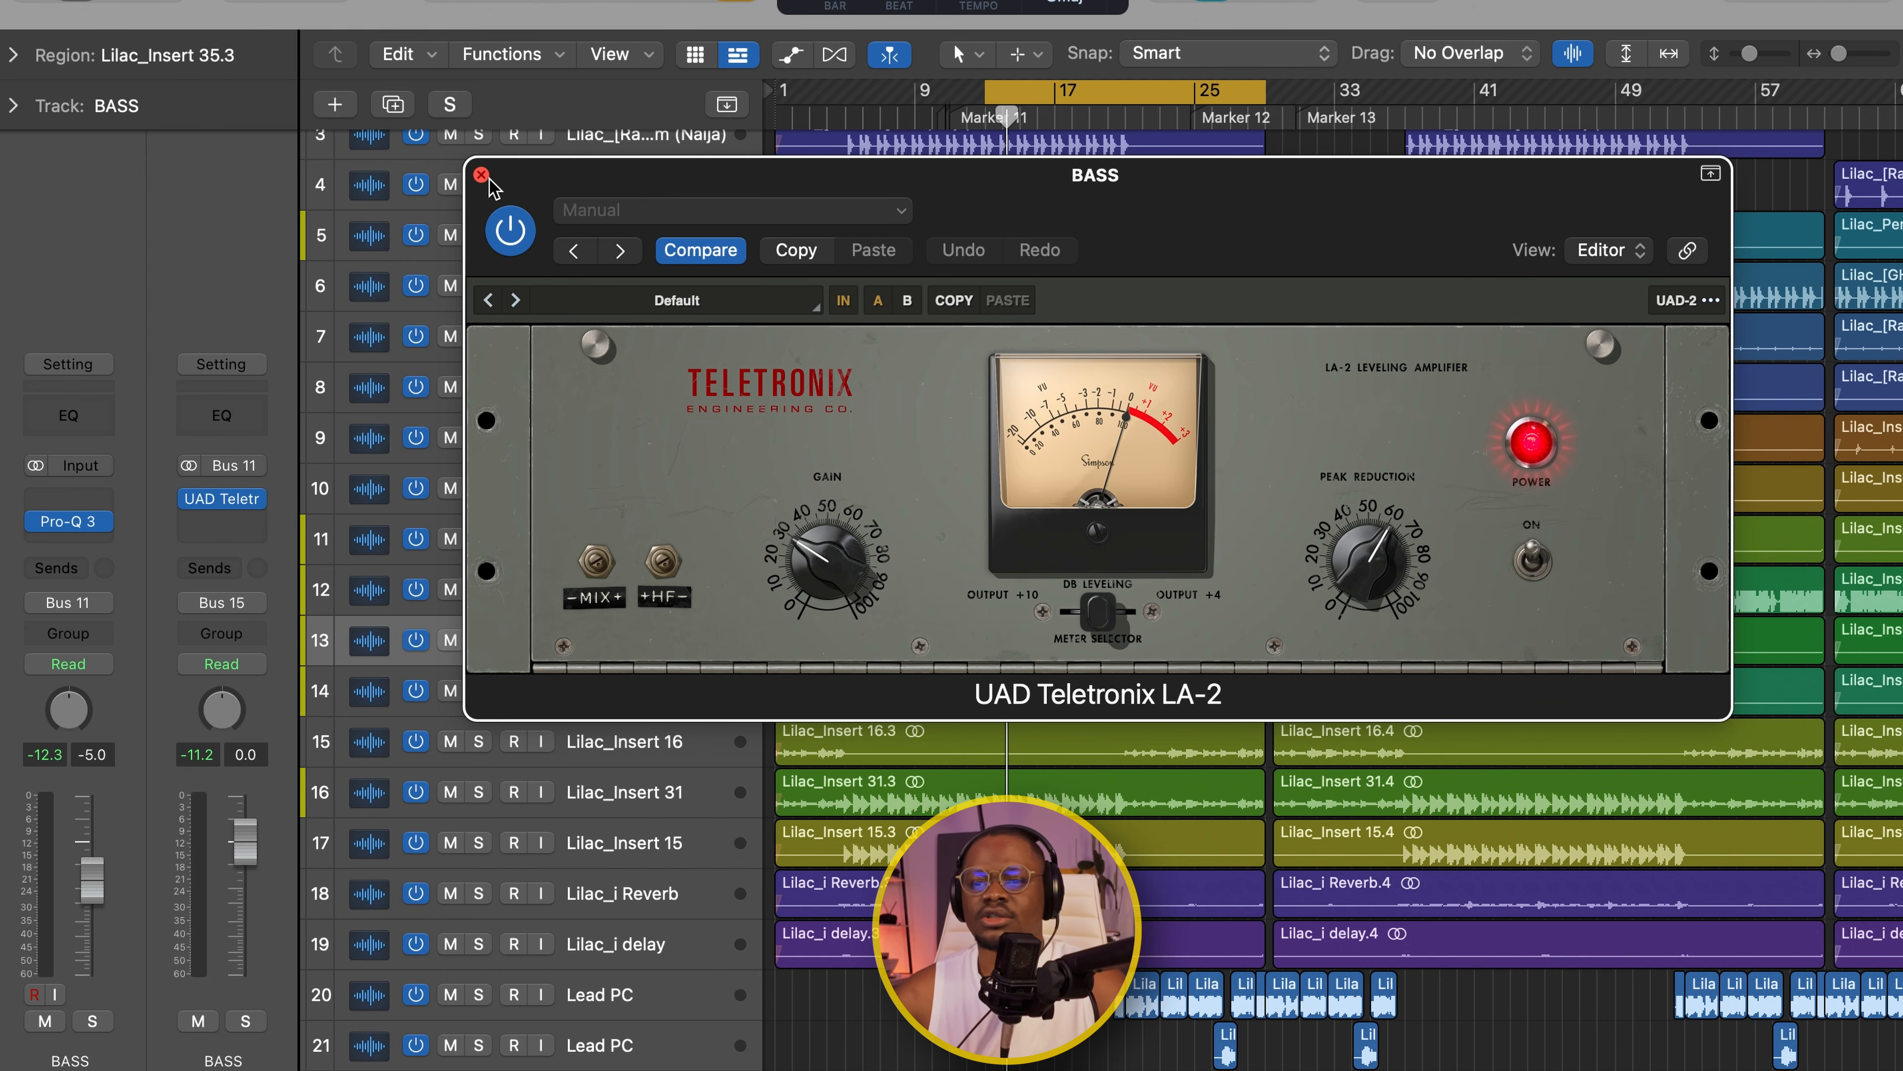
click(482, 175)
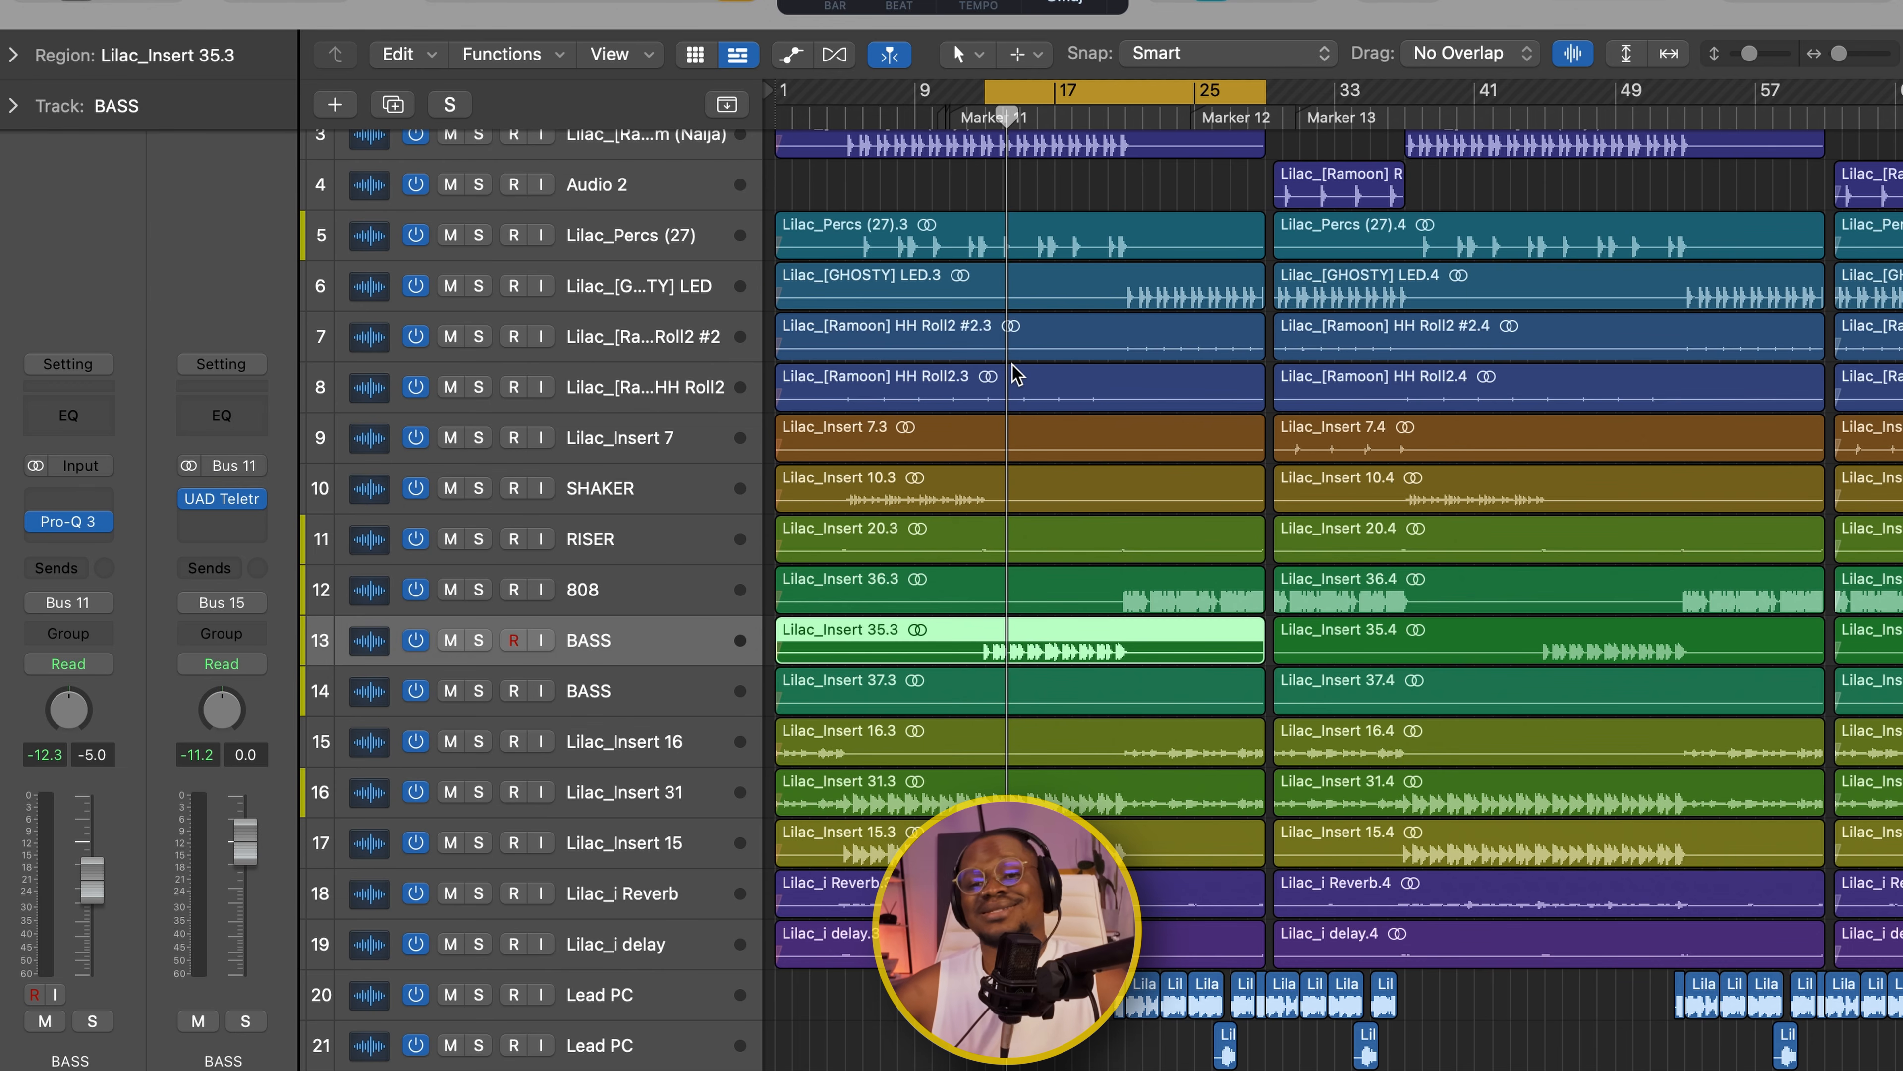
- Select the Lilac_Insert 16 track and listen to the section
click(998, 724)
key(space)
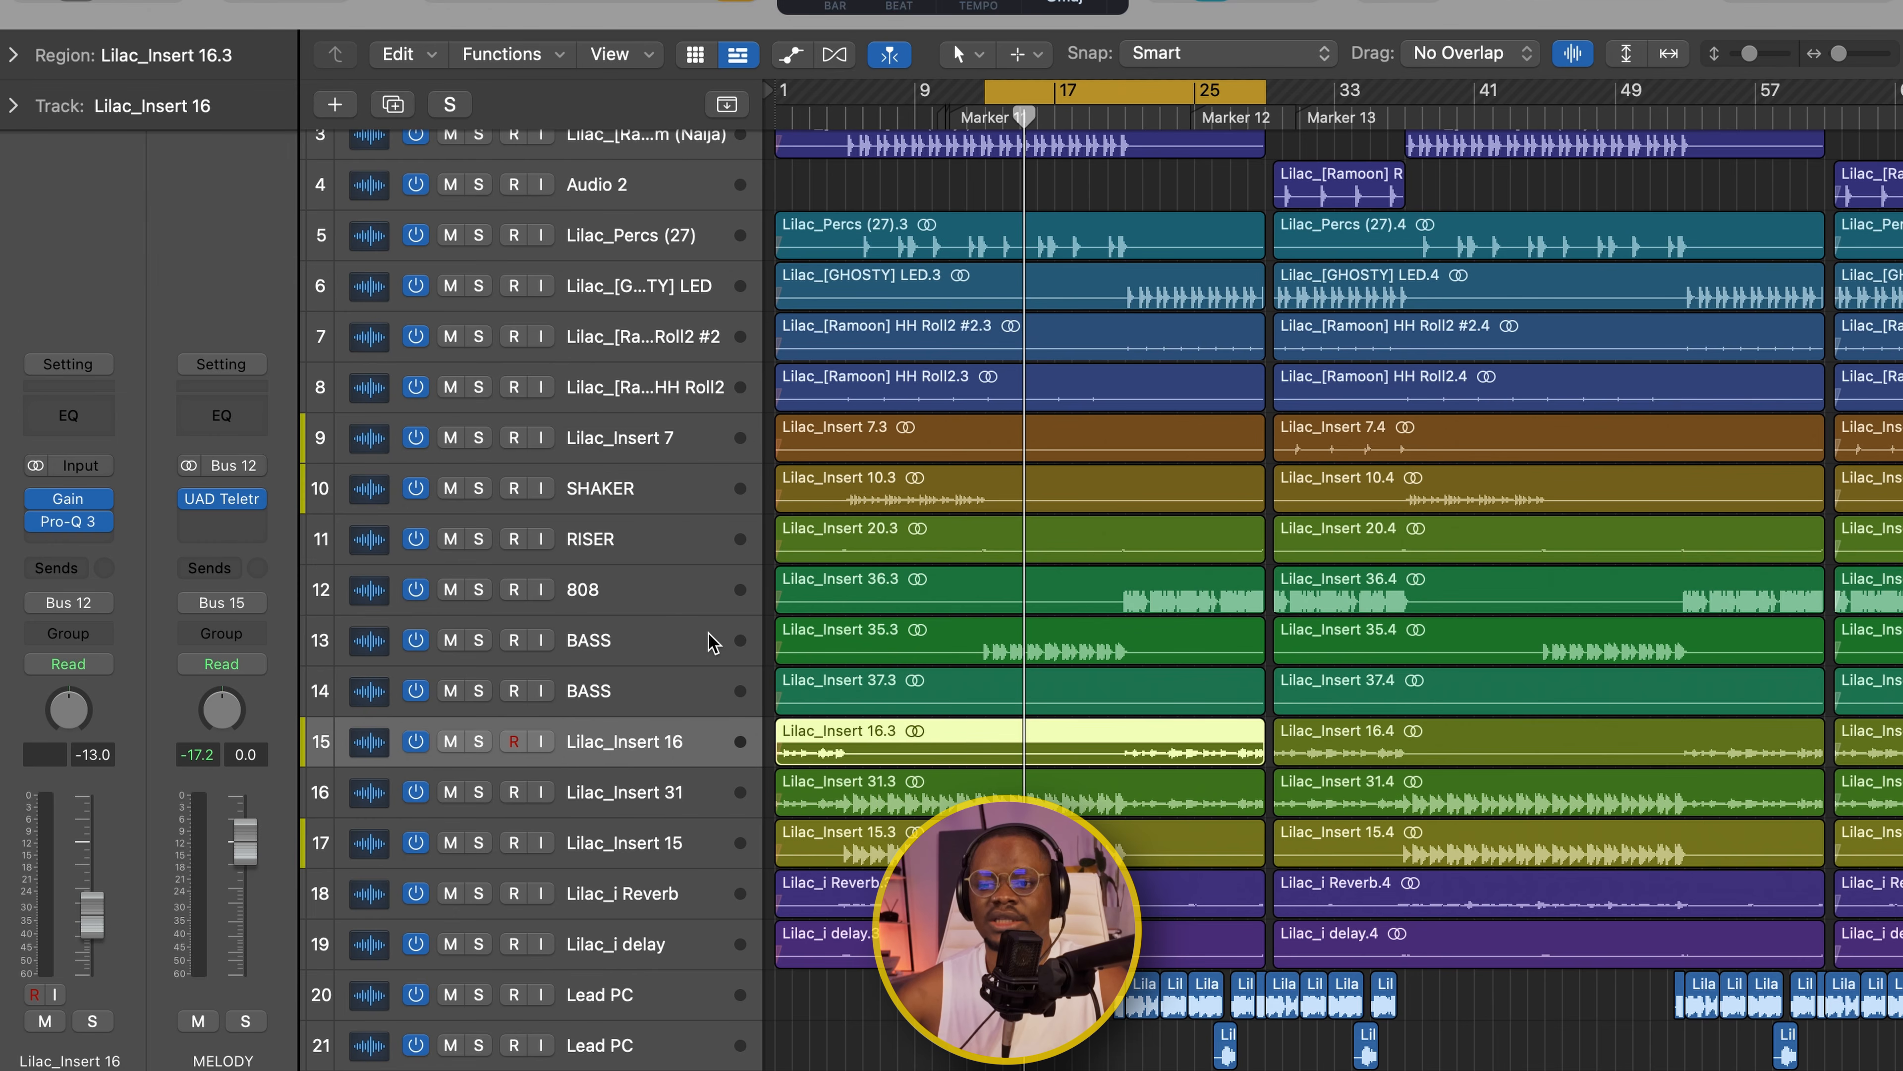
- Solo the Lilac_Insert 31 track and open its Pro-Q 3 equalizer
click(682, 799)
key(s)
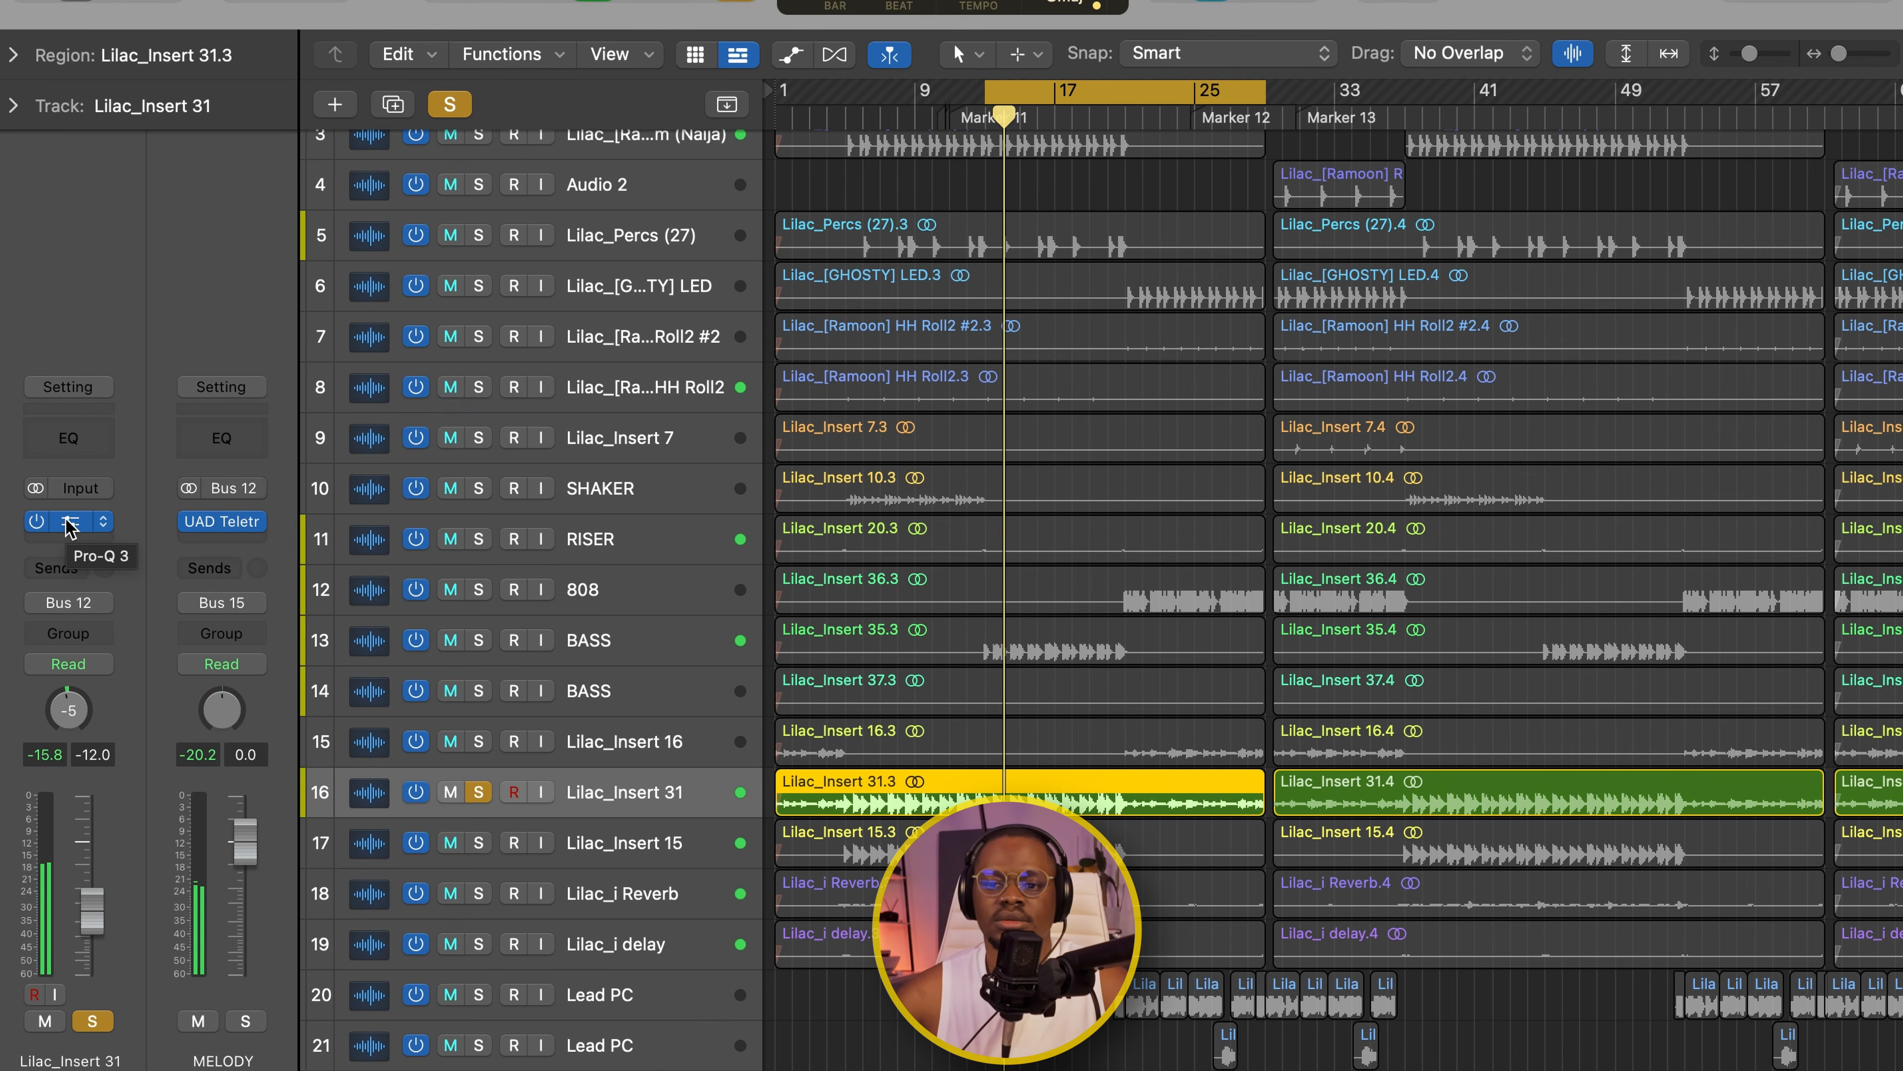
click(69, 523)
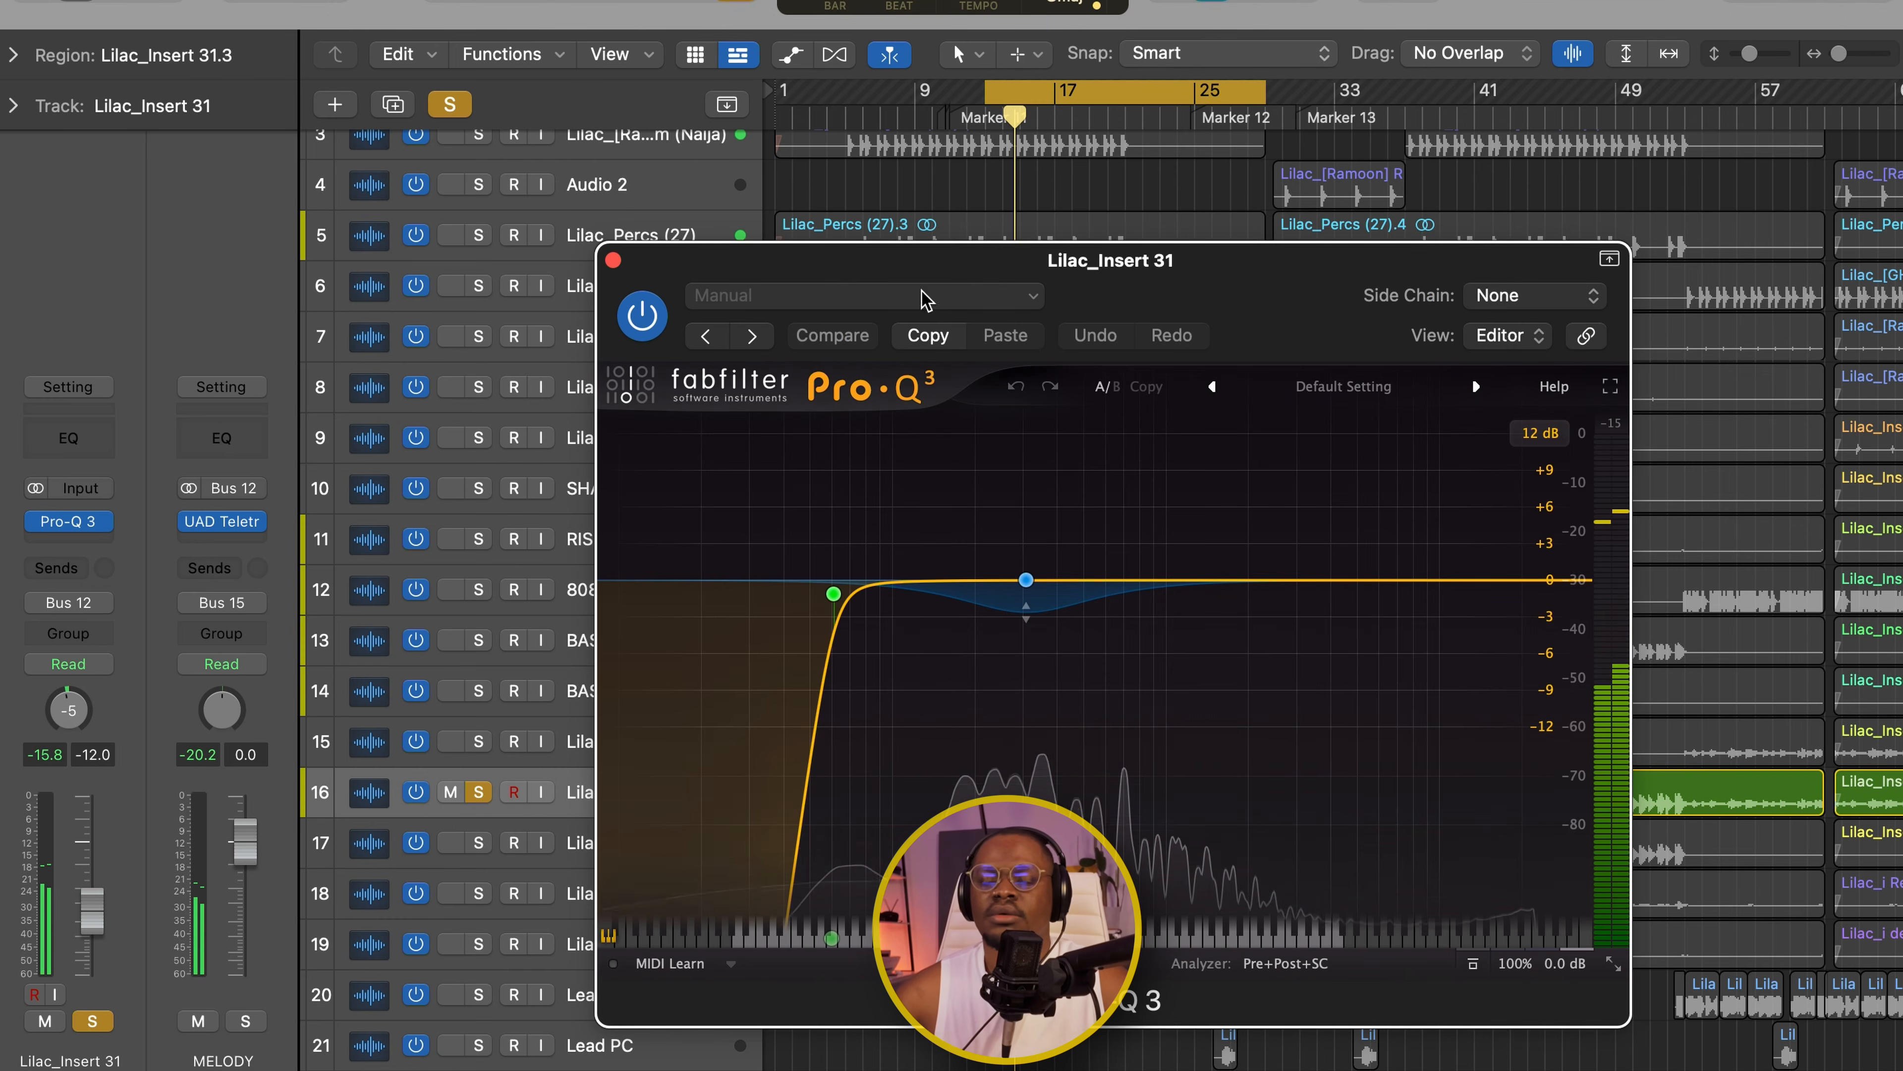
click(72, 523)
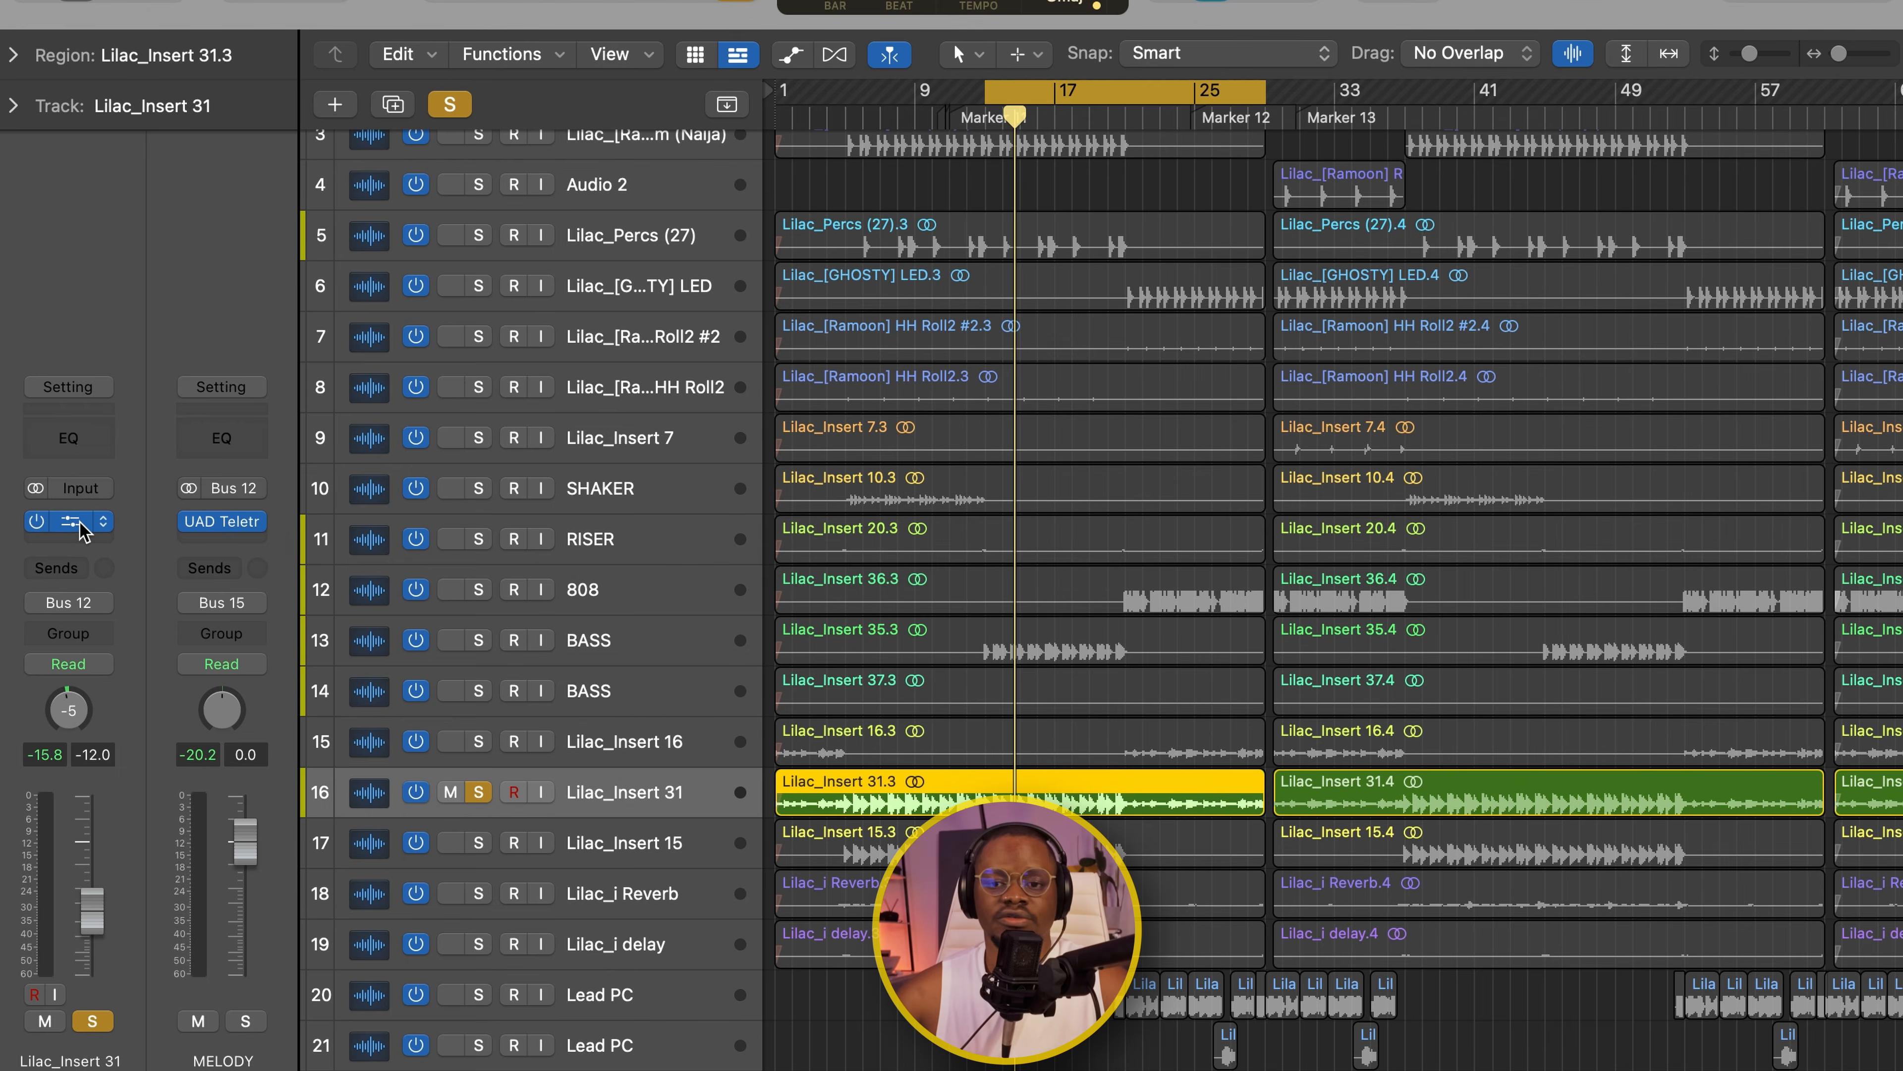
click(80, 527)
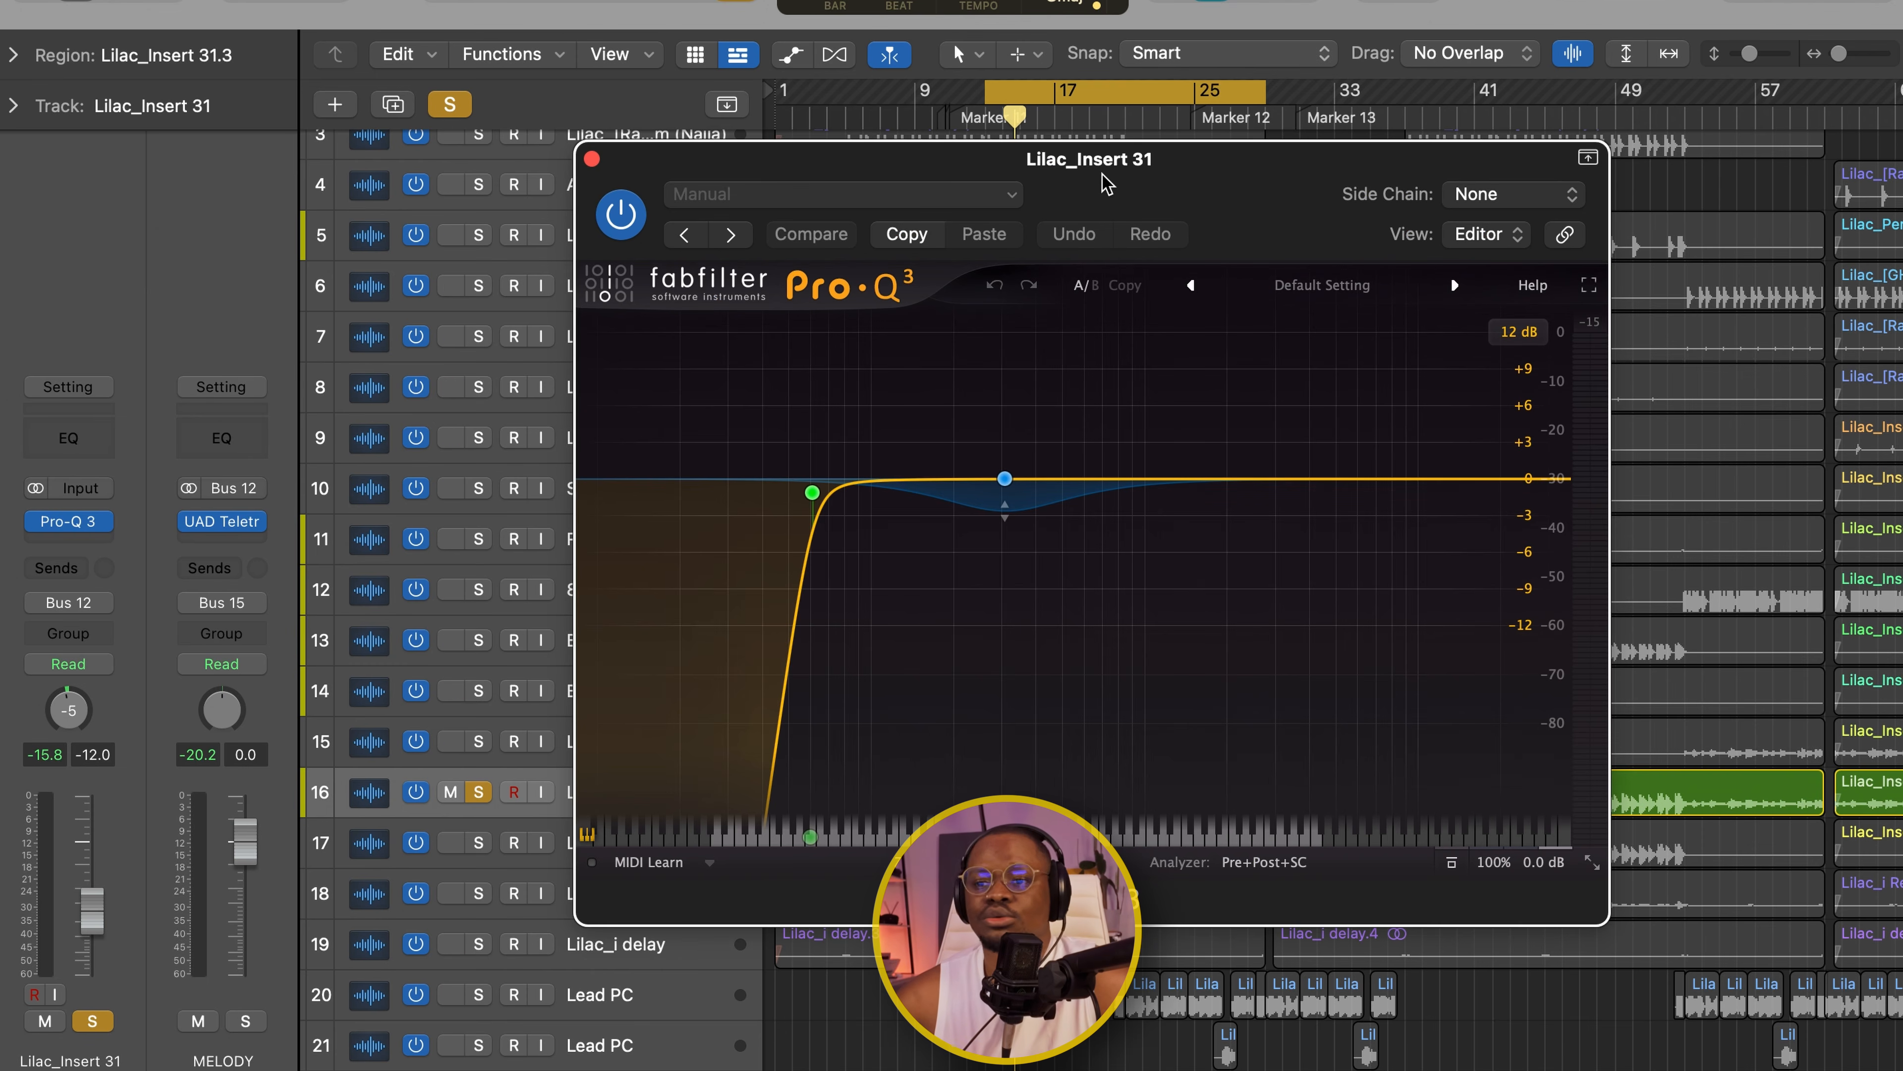
- Play the soloed Lilac_Insert 31 section and examine its Pro-Q 3 low-cut band and dynamic bell band
key(space)
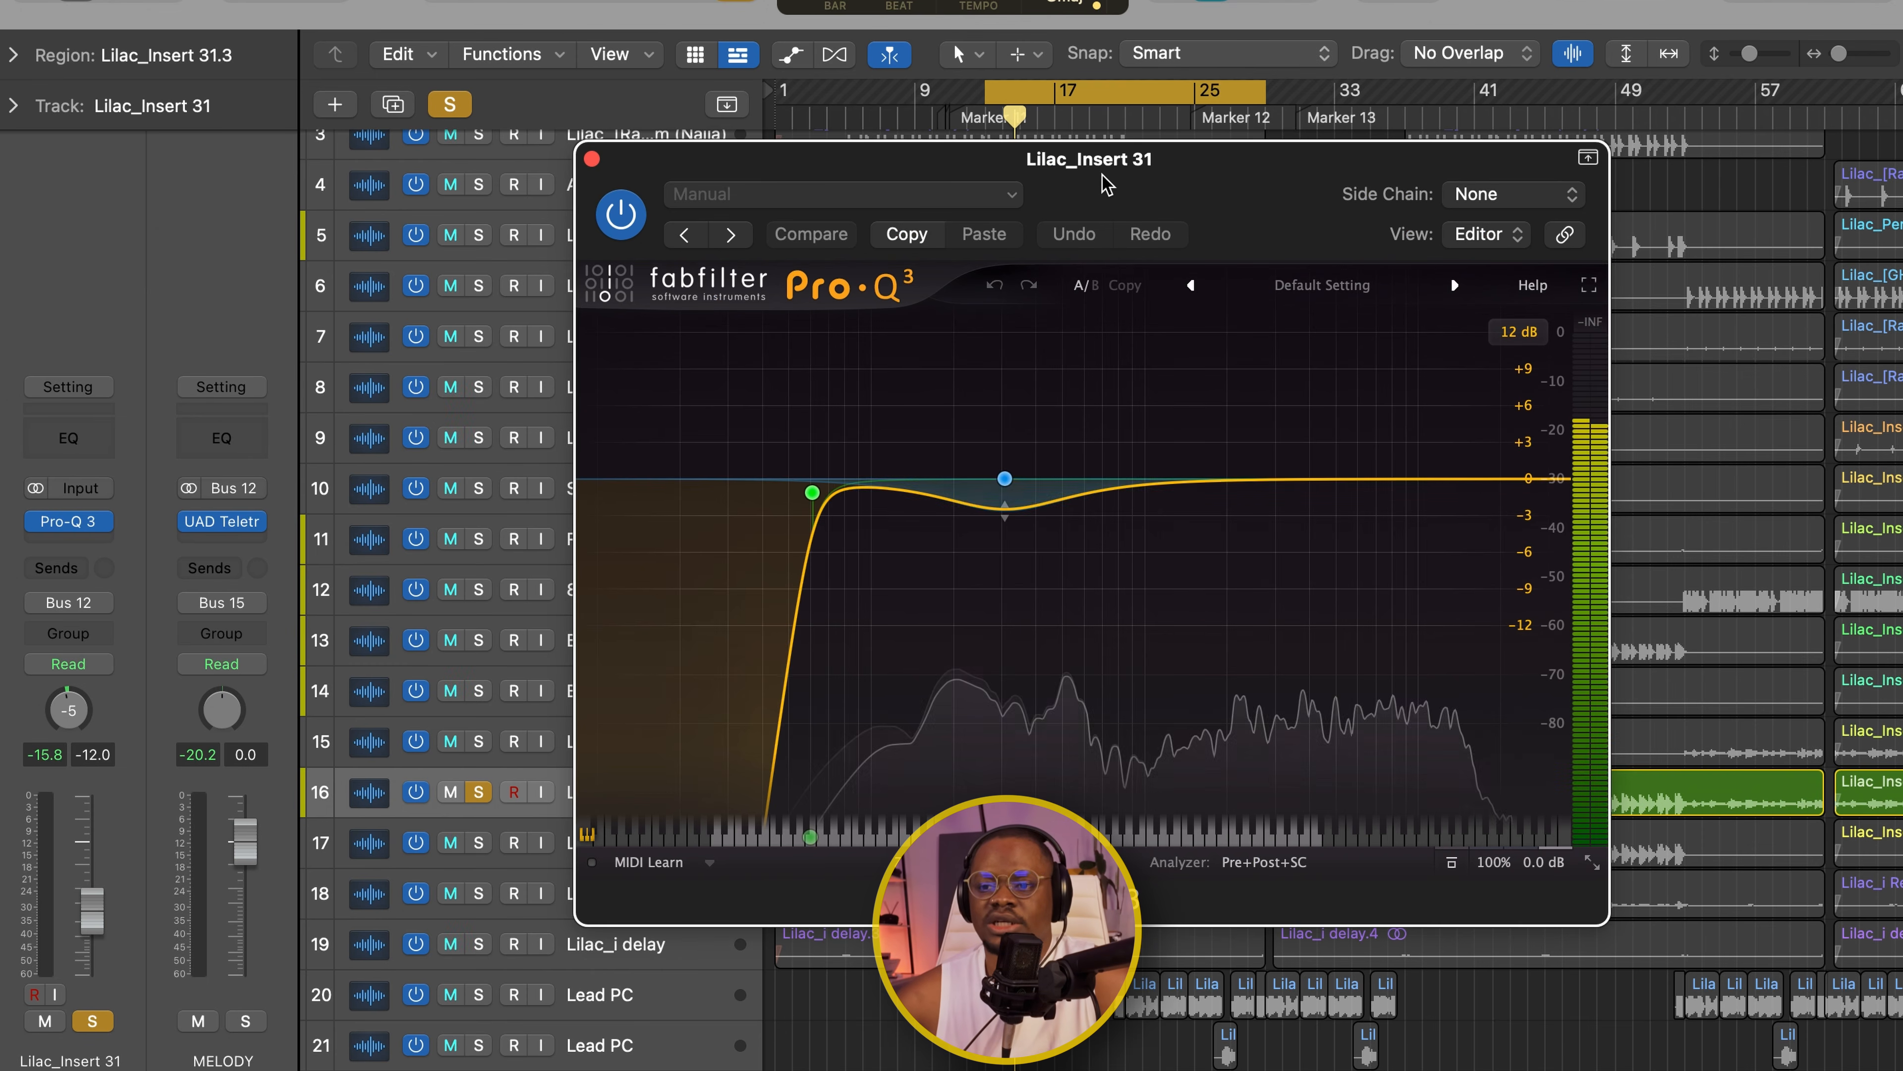
mouse_move(635, 613)
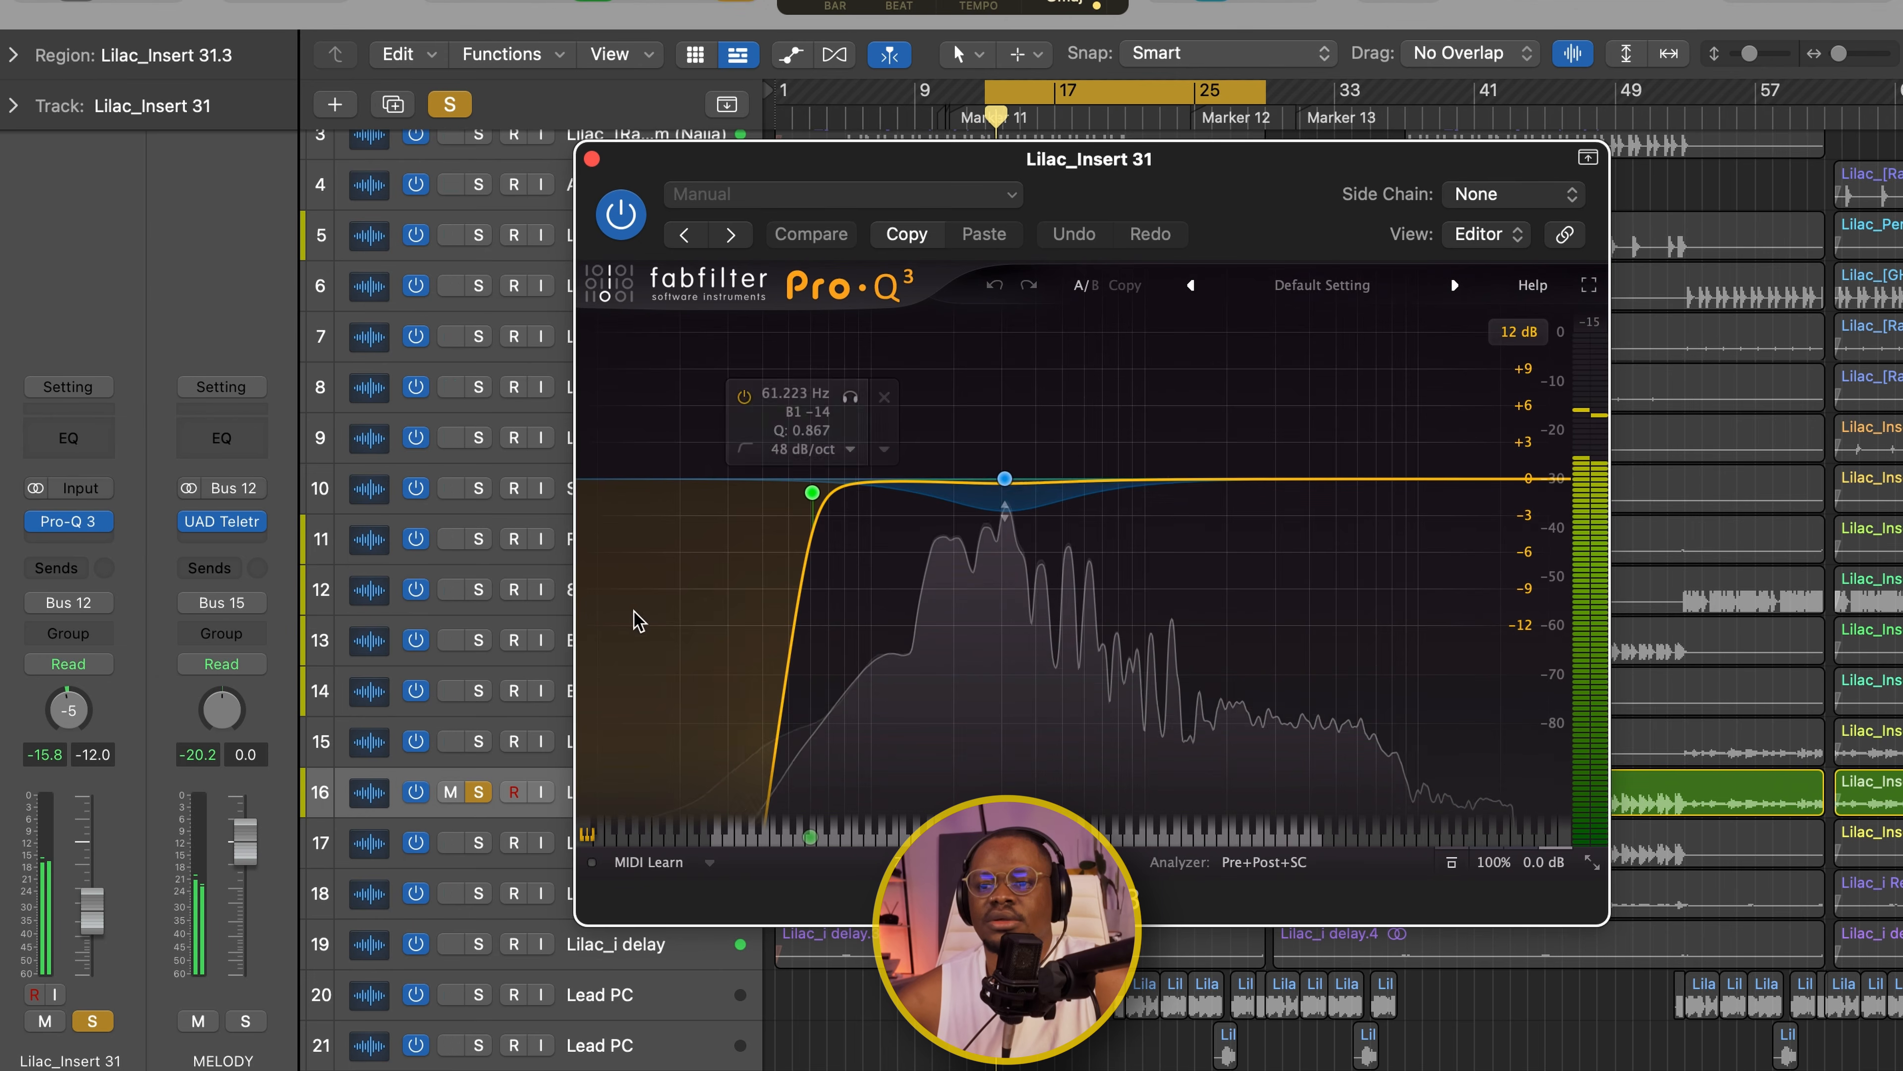
key(space)
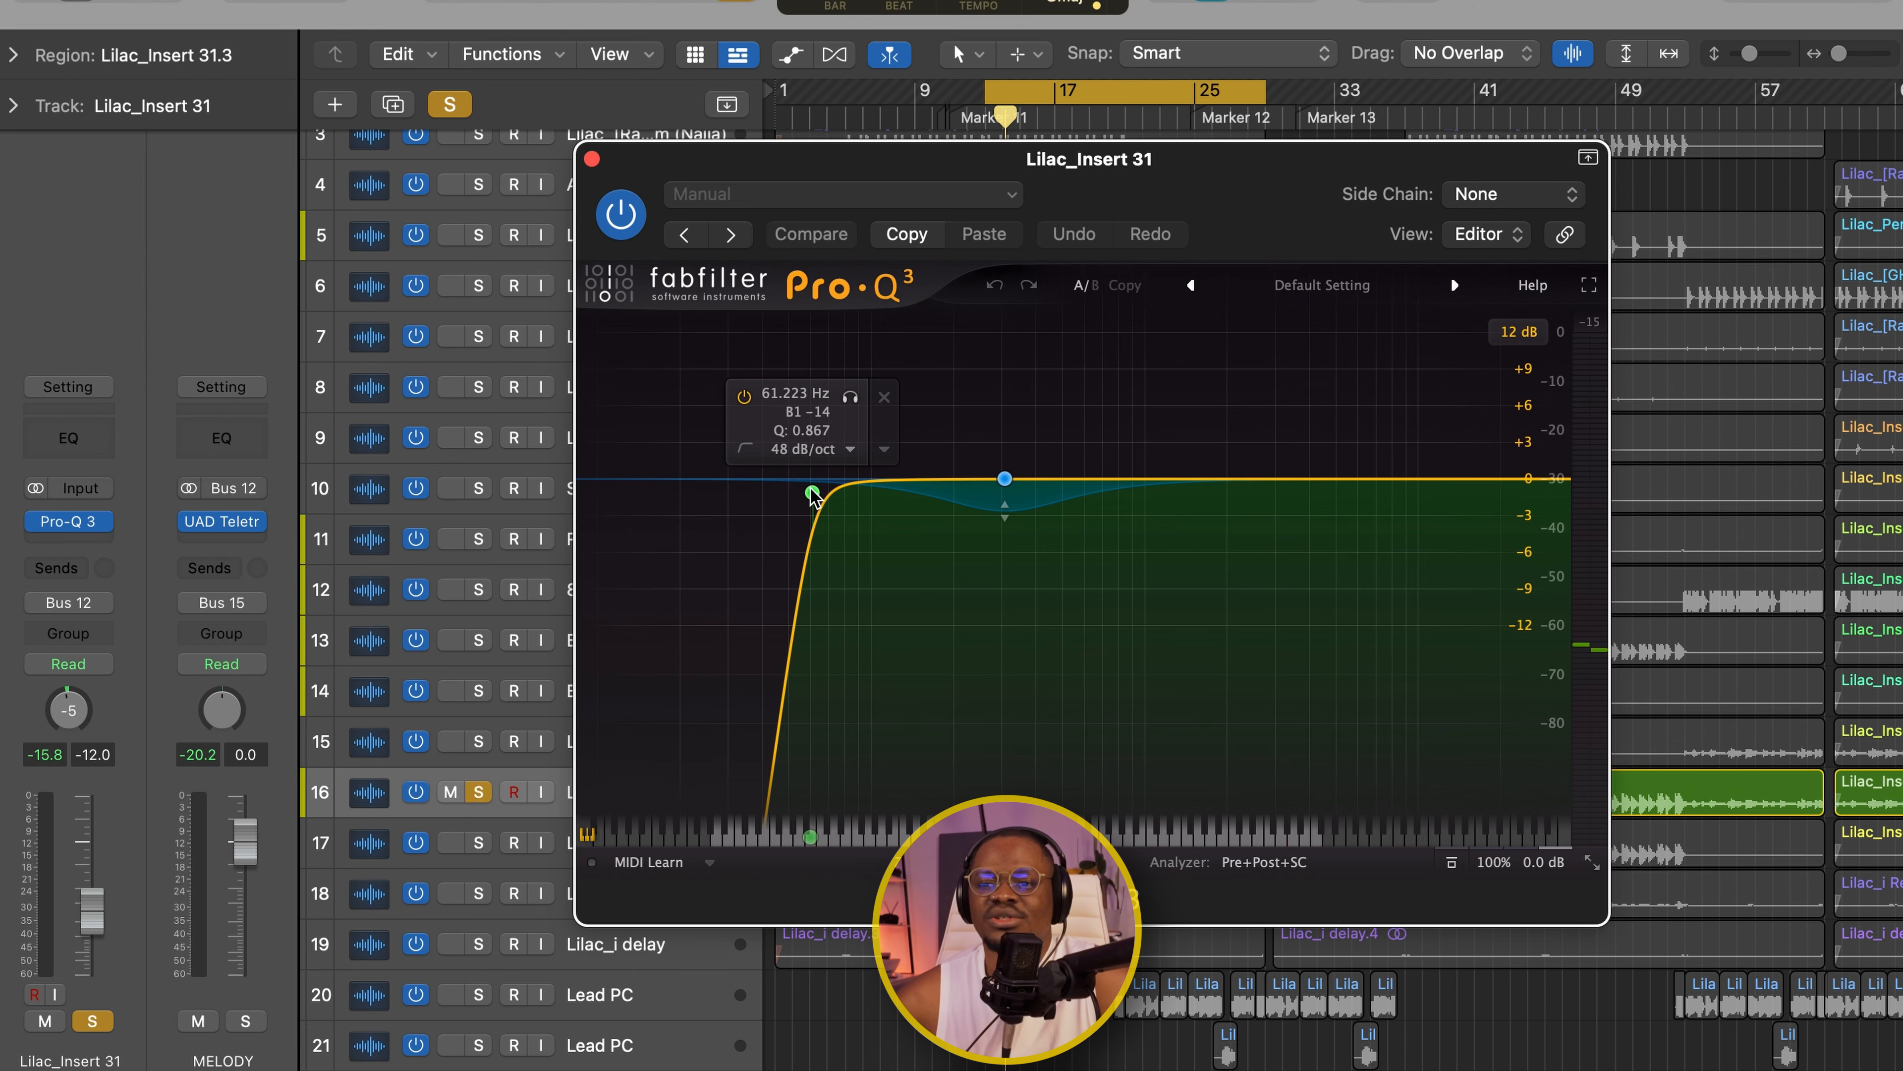
click(1004, 479)
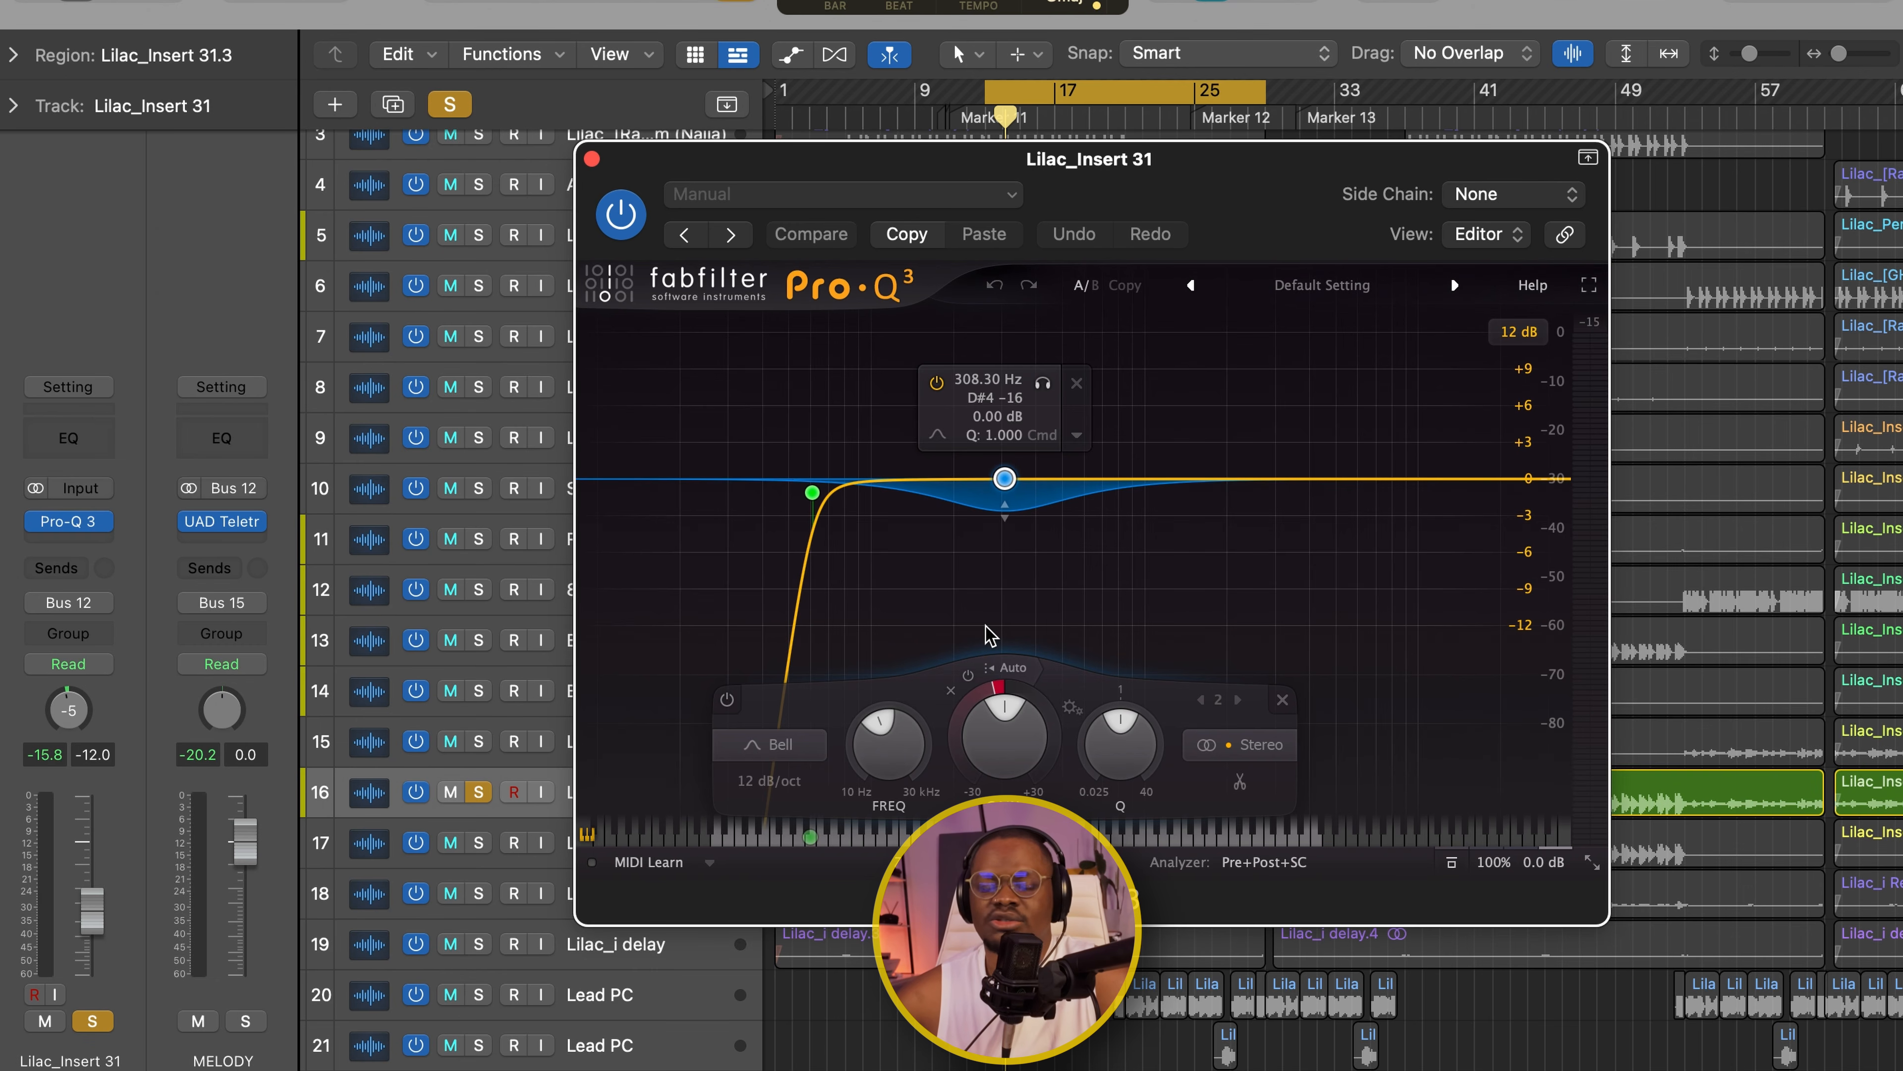
key(space)
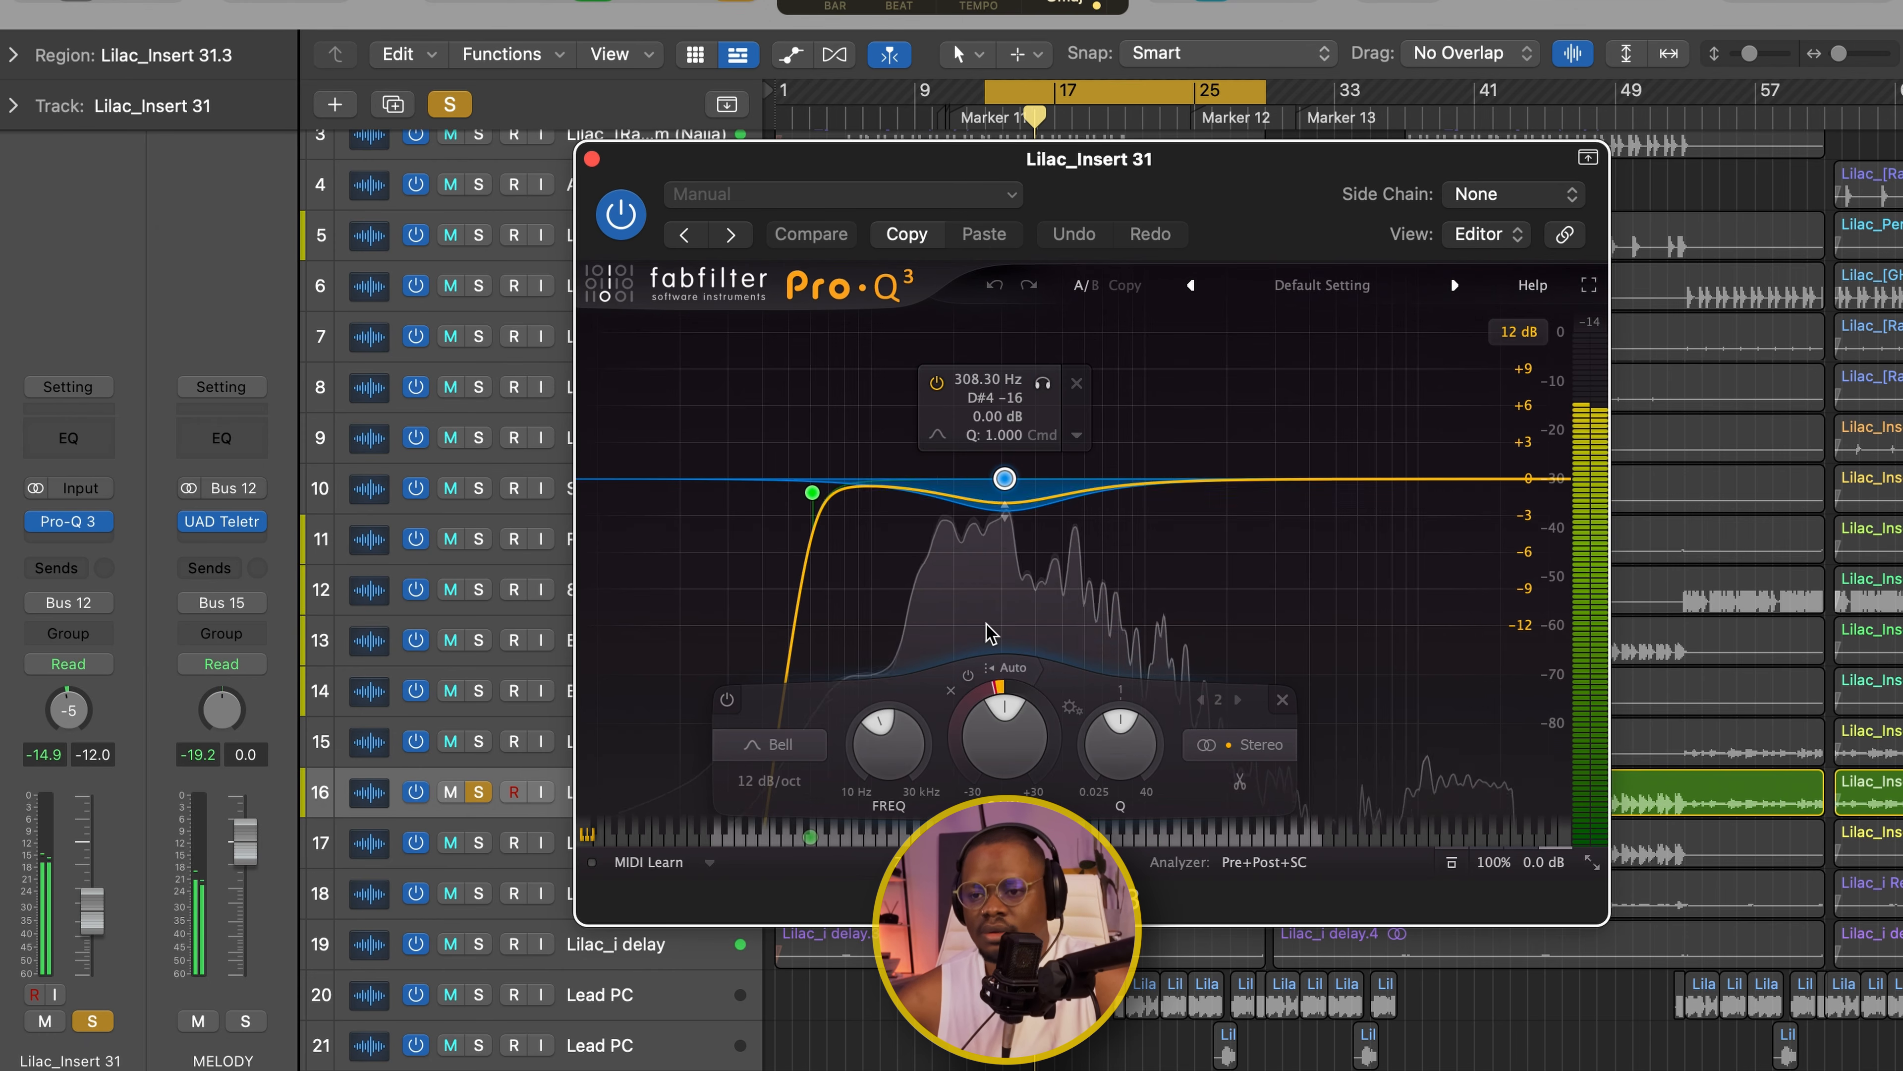
key(space)
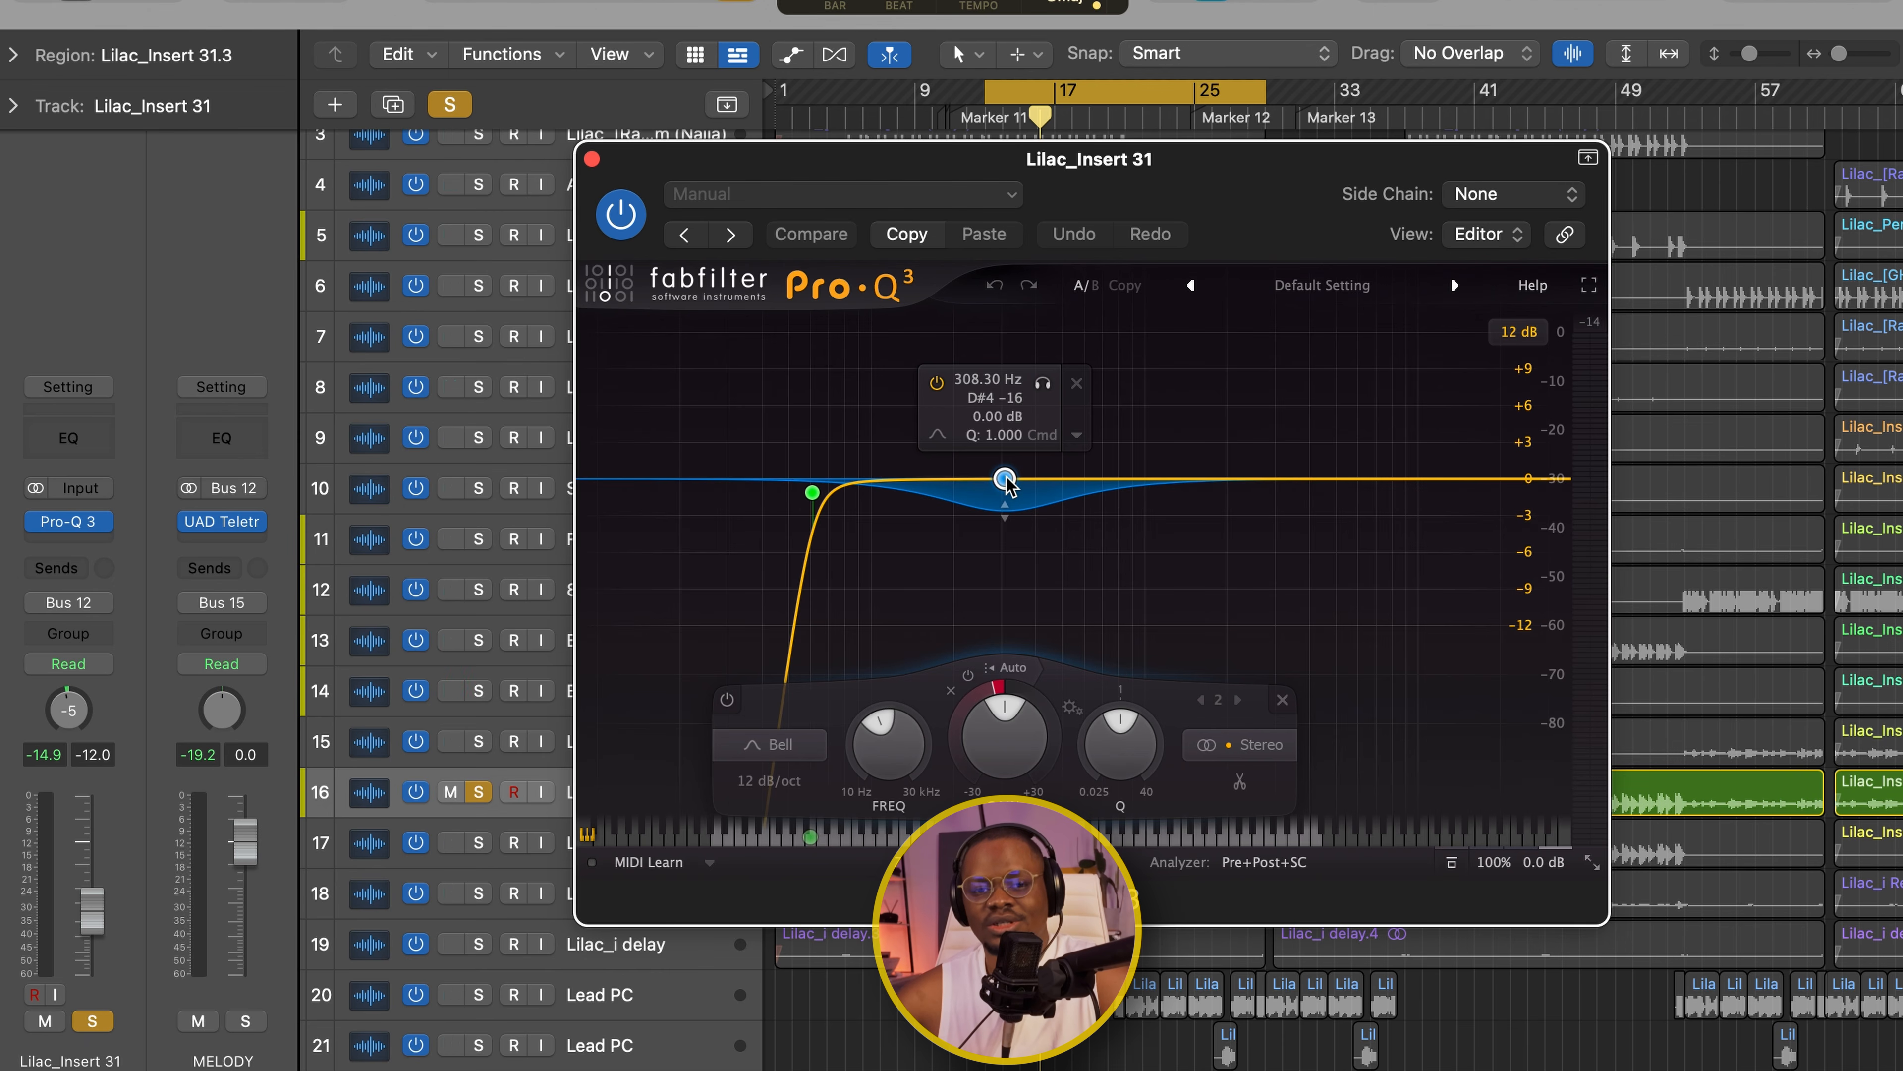
- Listen to the soloed Lilac_Insert 15 track with its Pro-Q 3 open, and move the EQ window clear of the melody tracks
key(space)
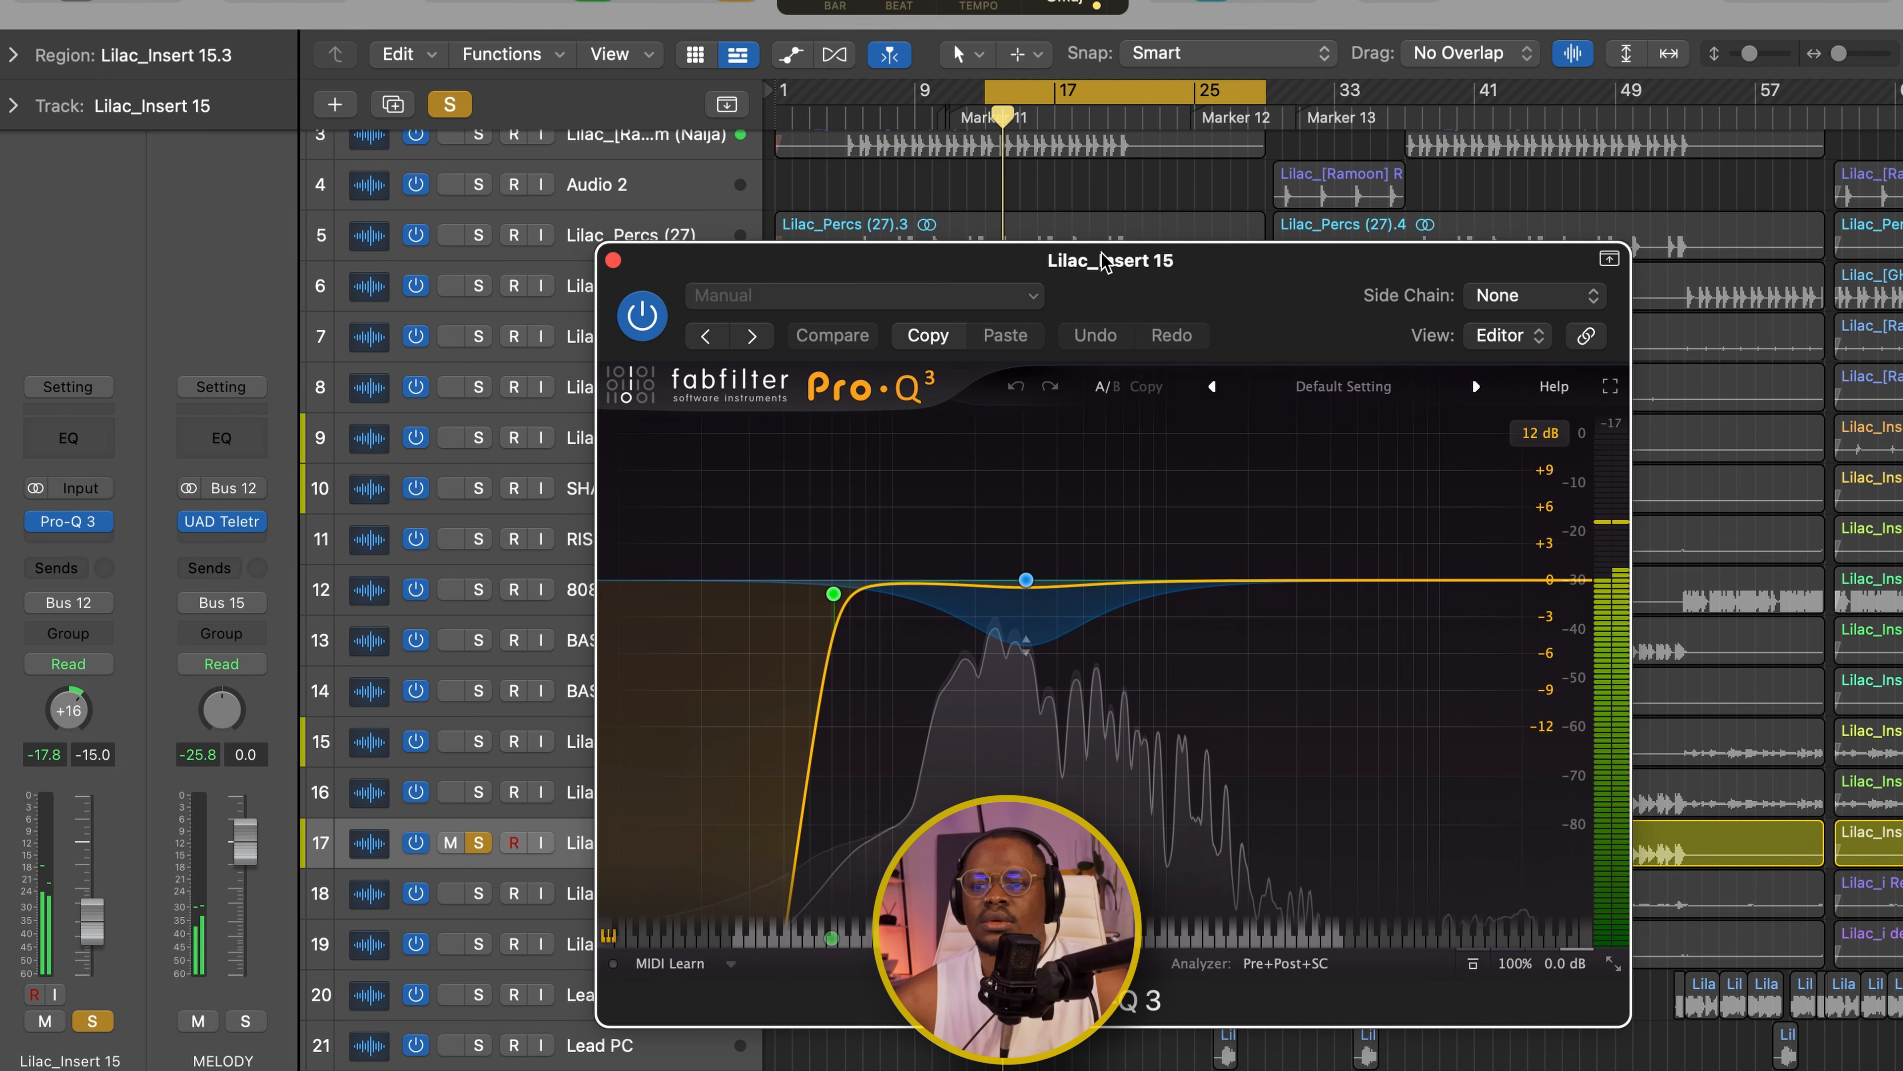
key(space)
drag(1102, 252, 1000, 0)
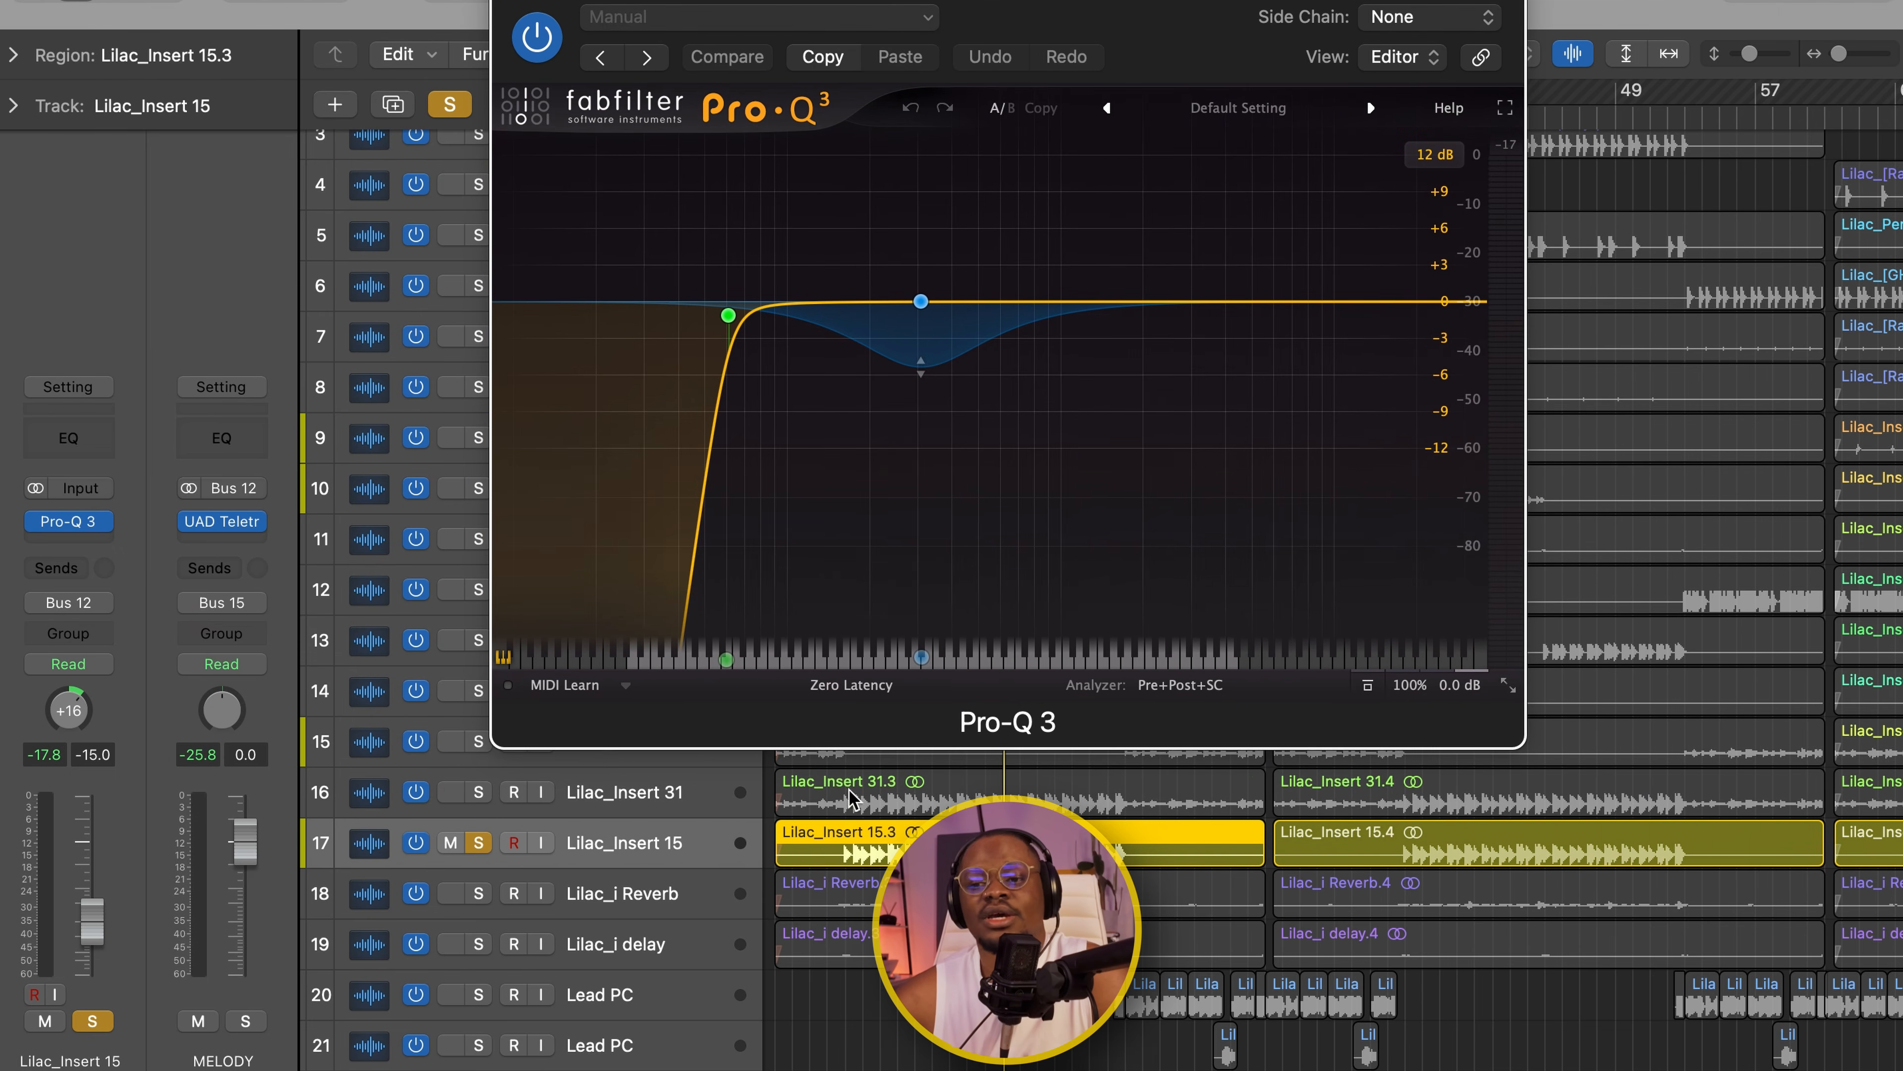
- Solo Lilac_Insert 31 in place of Lilac_Insert 15 and play it for comparison
click(478, 792)
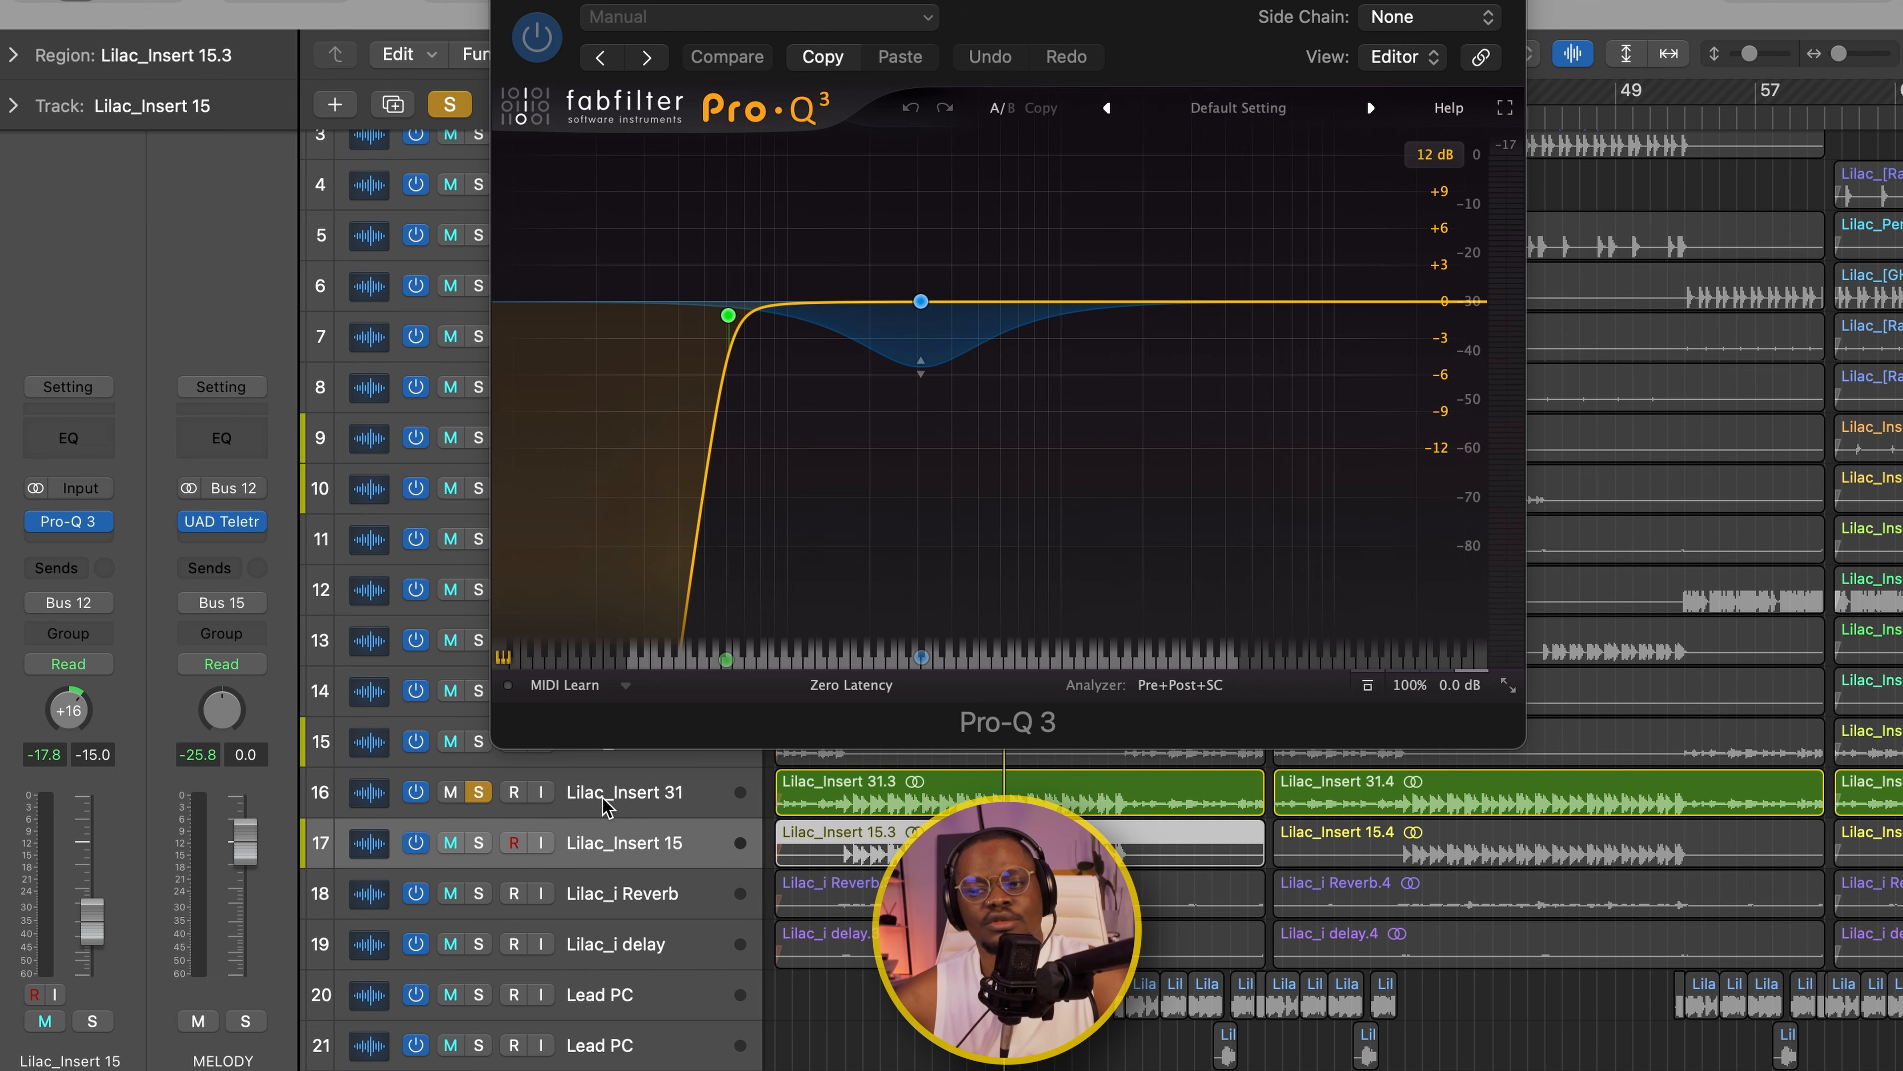
key(space)
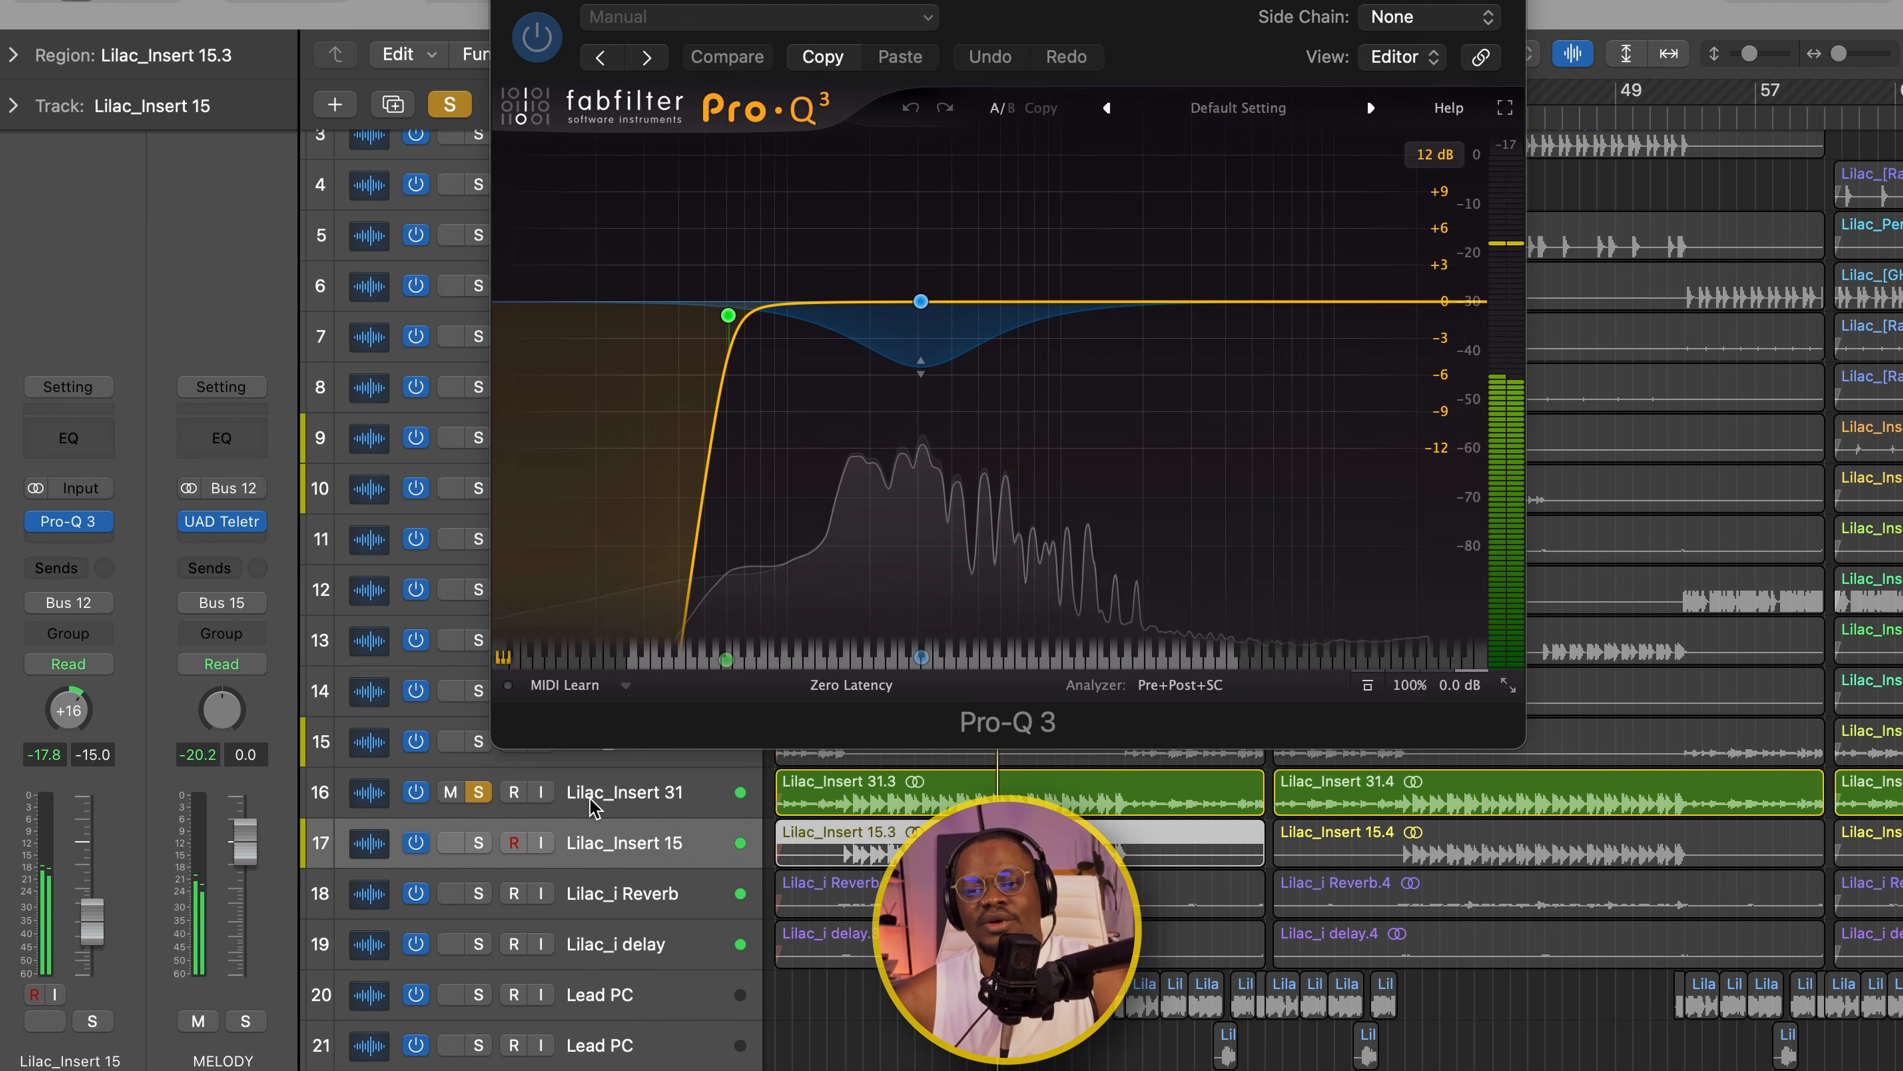
key(space)
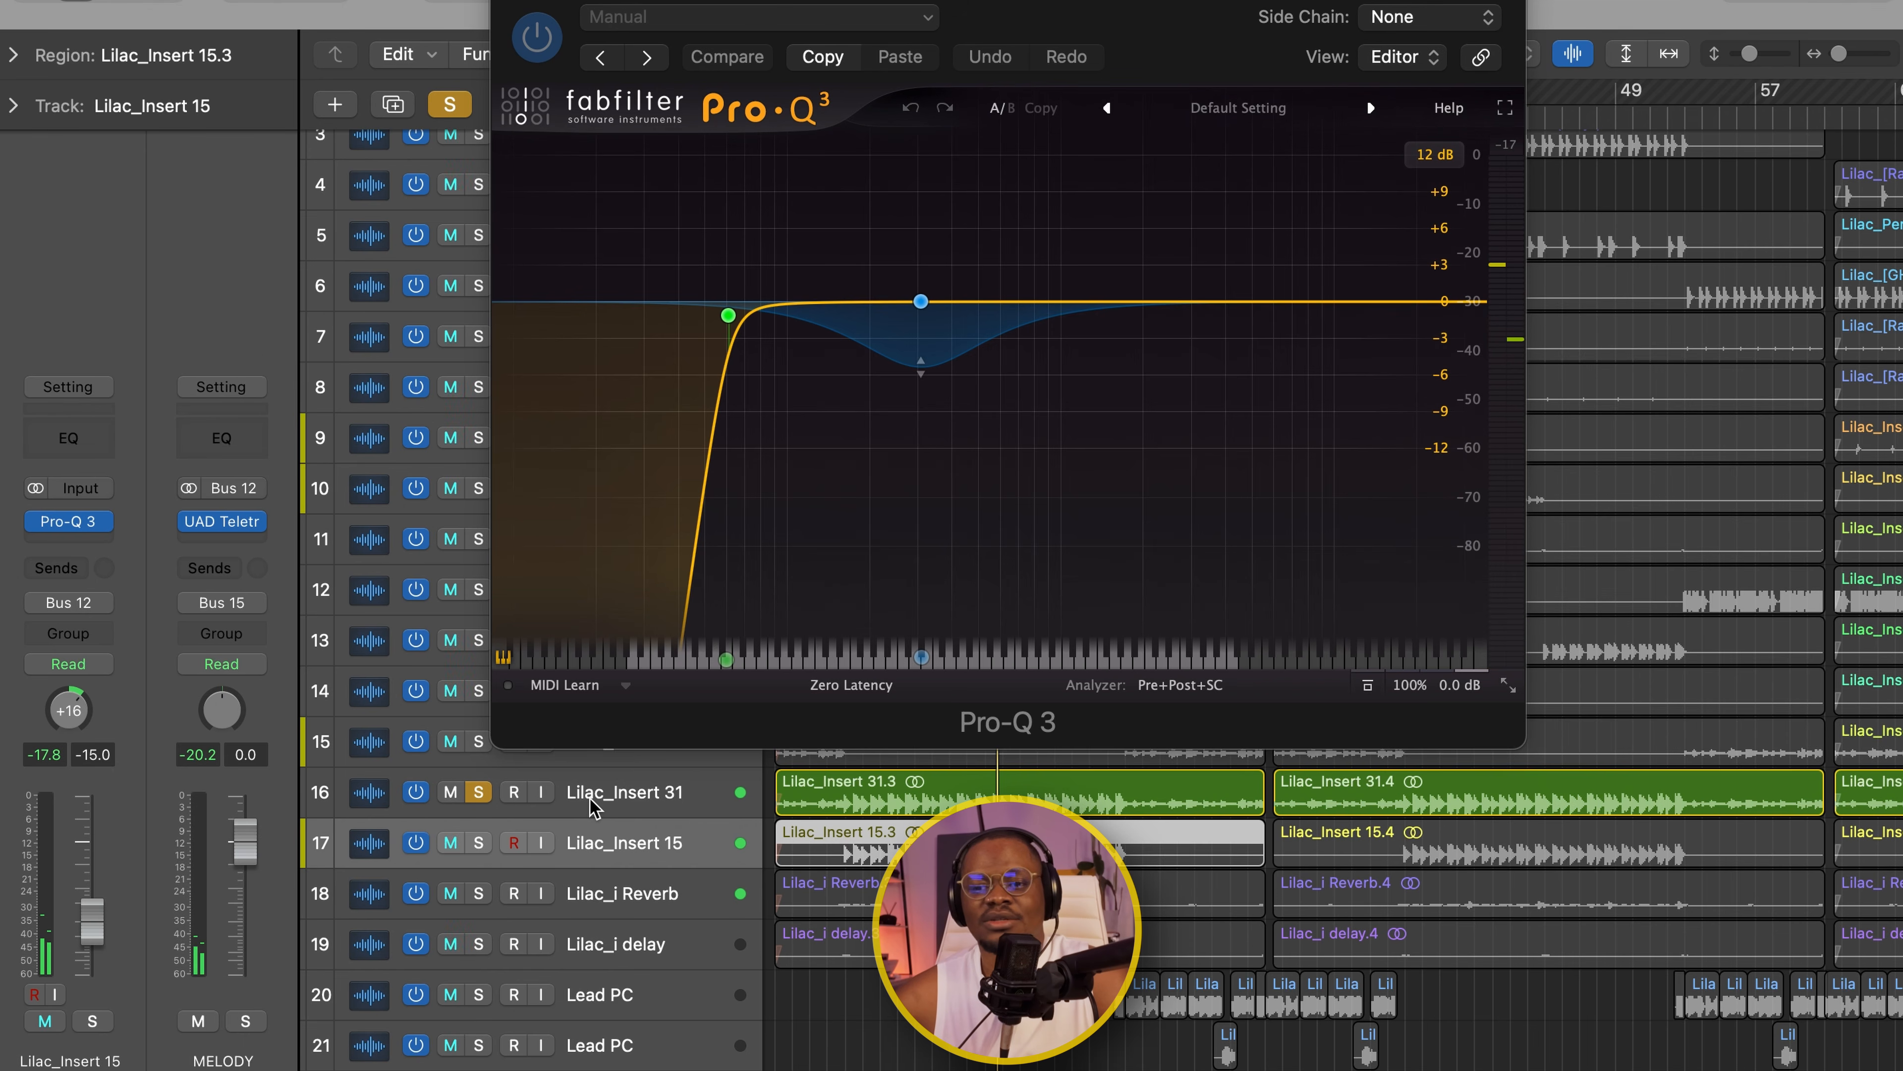
- Switch the solo back to Lilac_Insert 15 alone and listen to the section
click(479, 843)
click(478, 792)
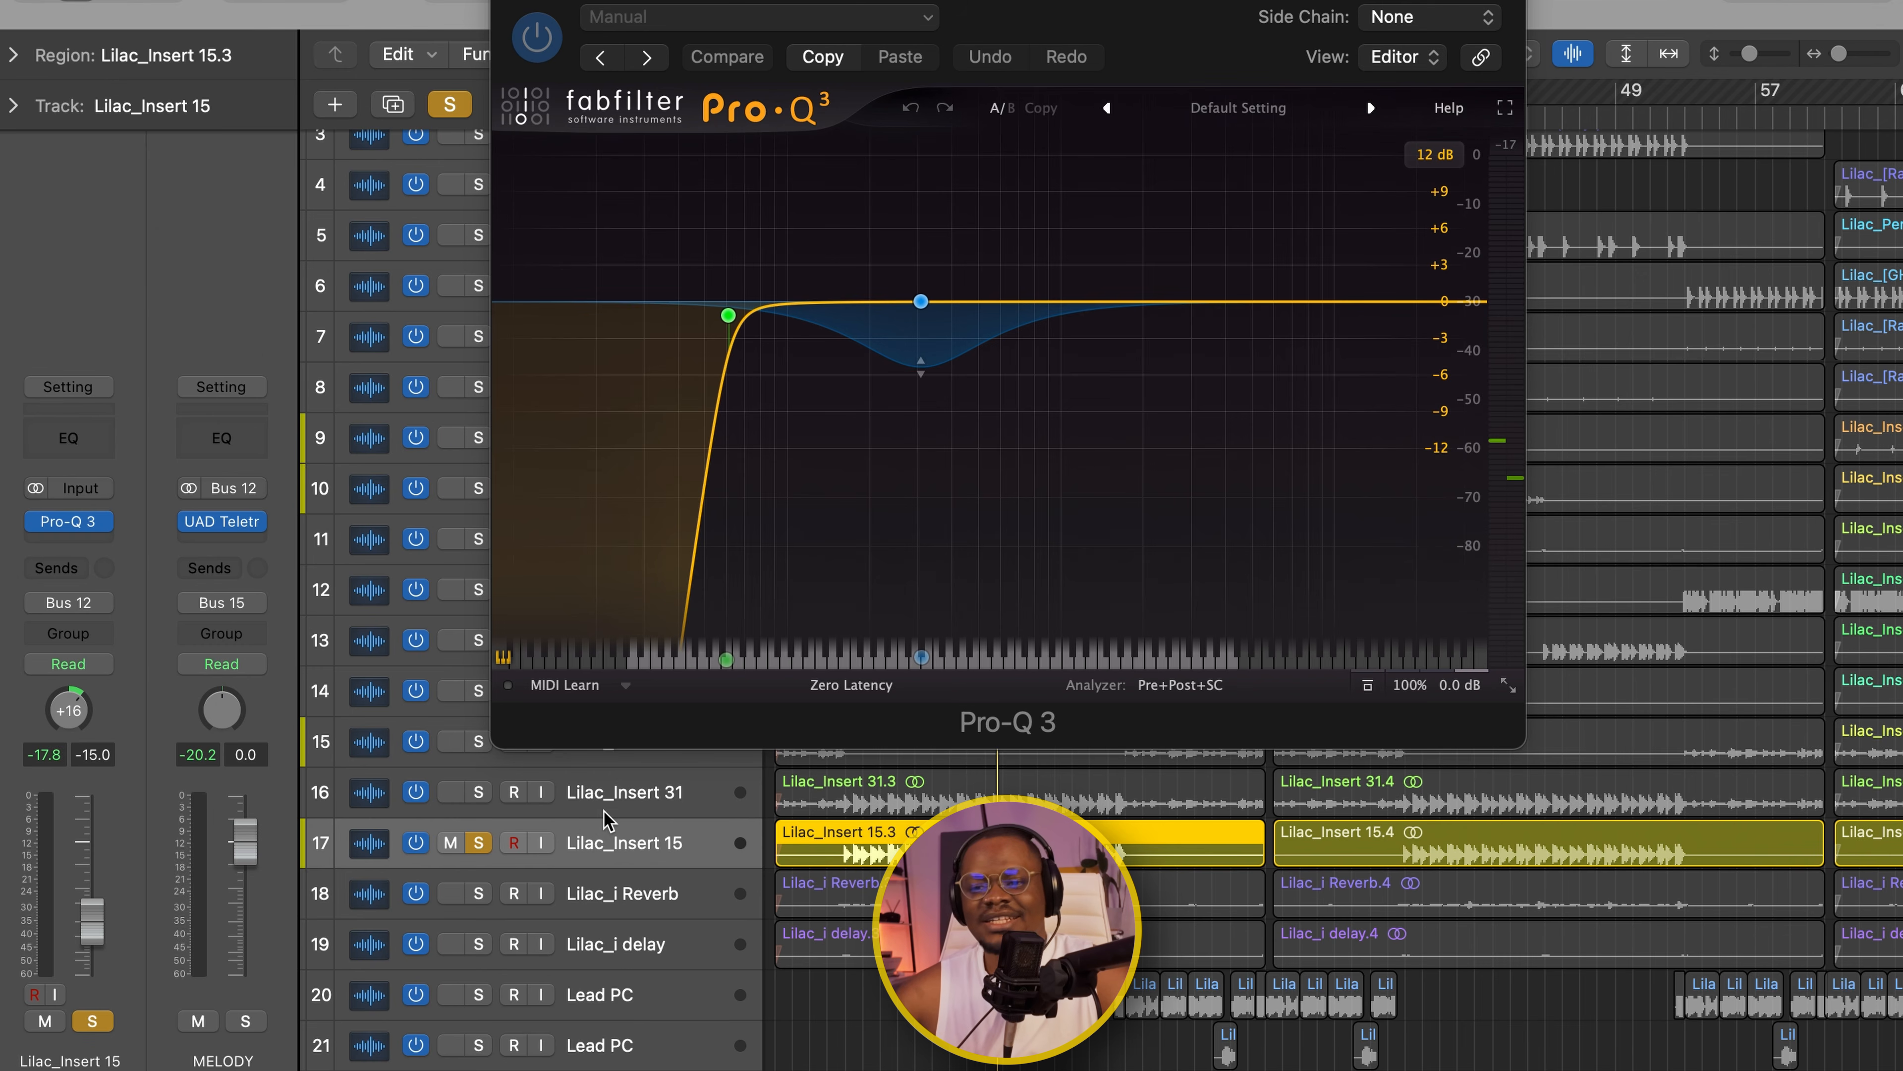
key(space)
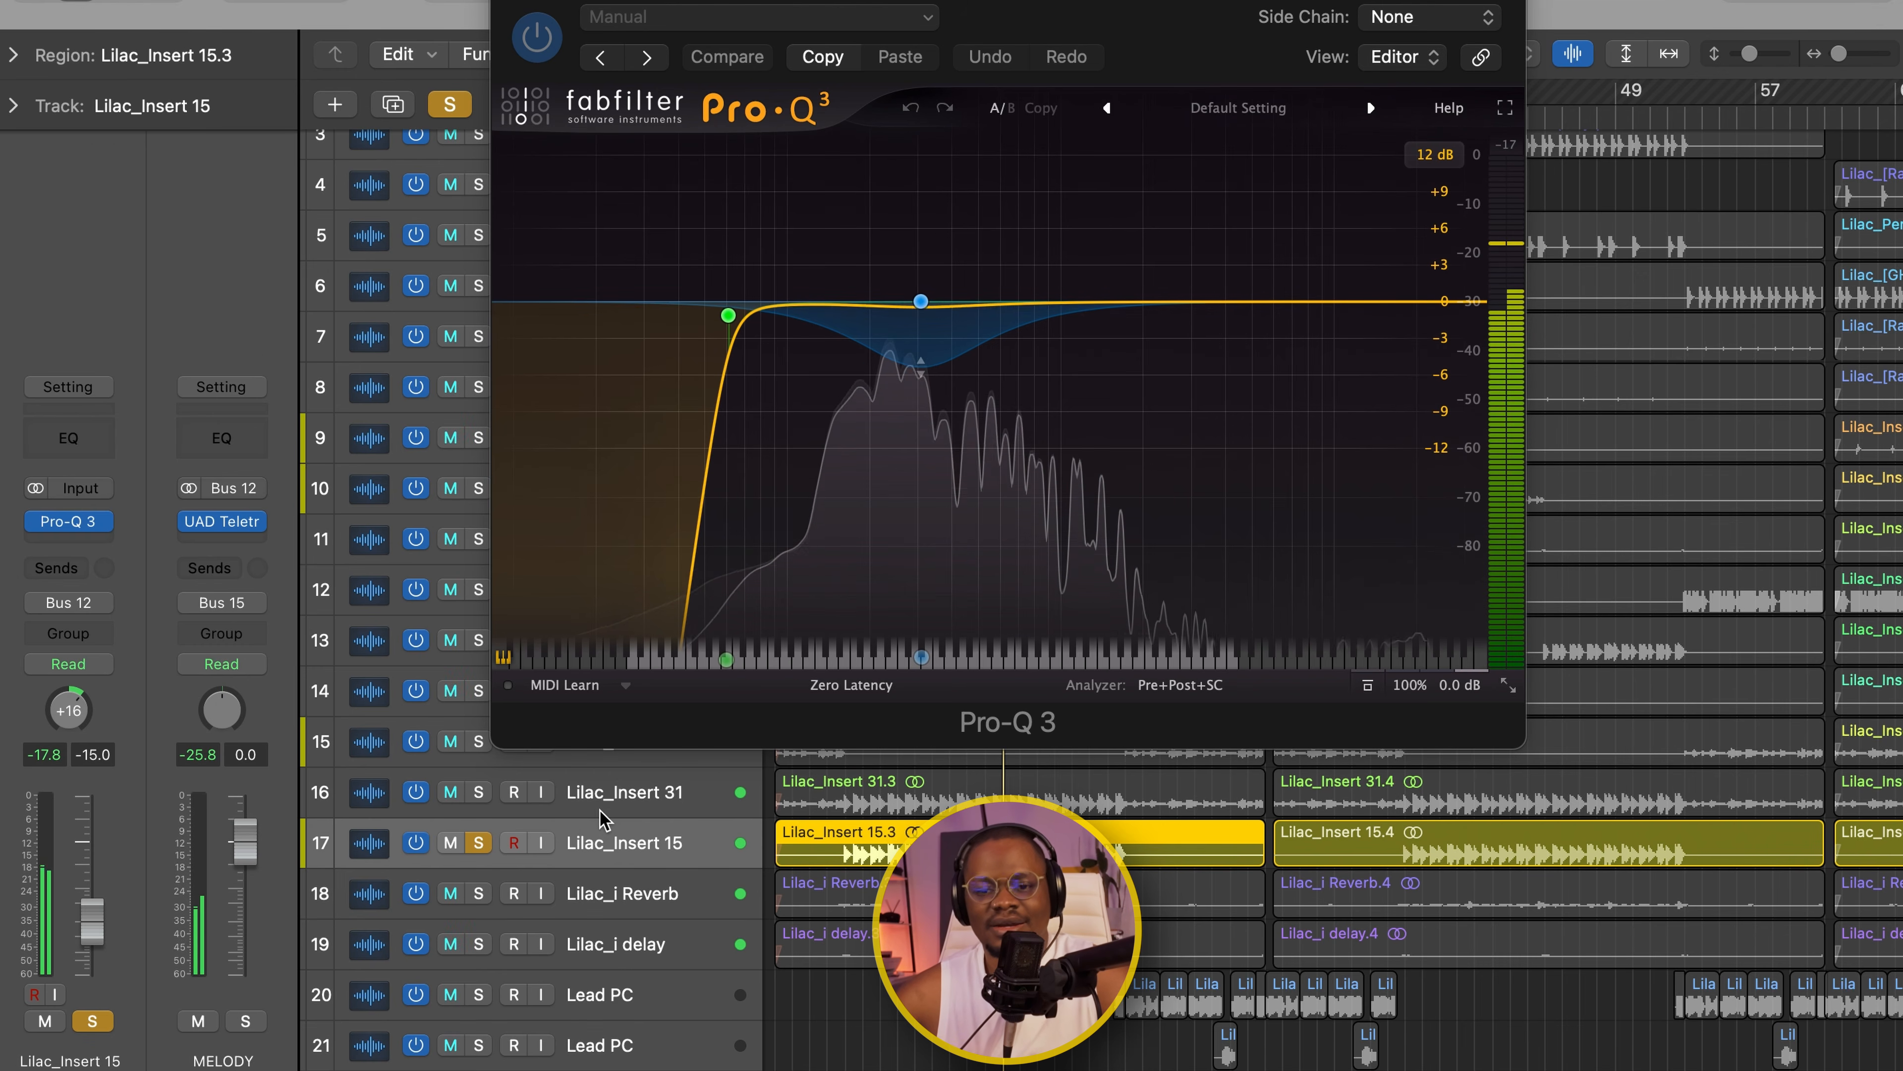
key(space)
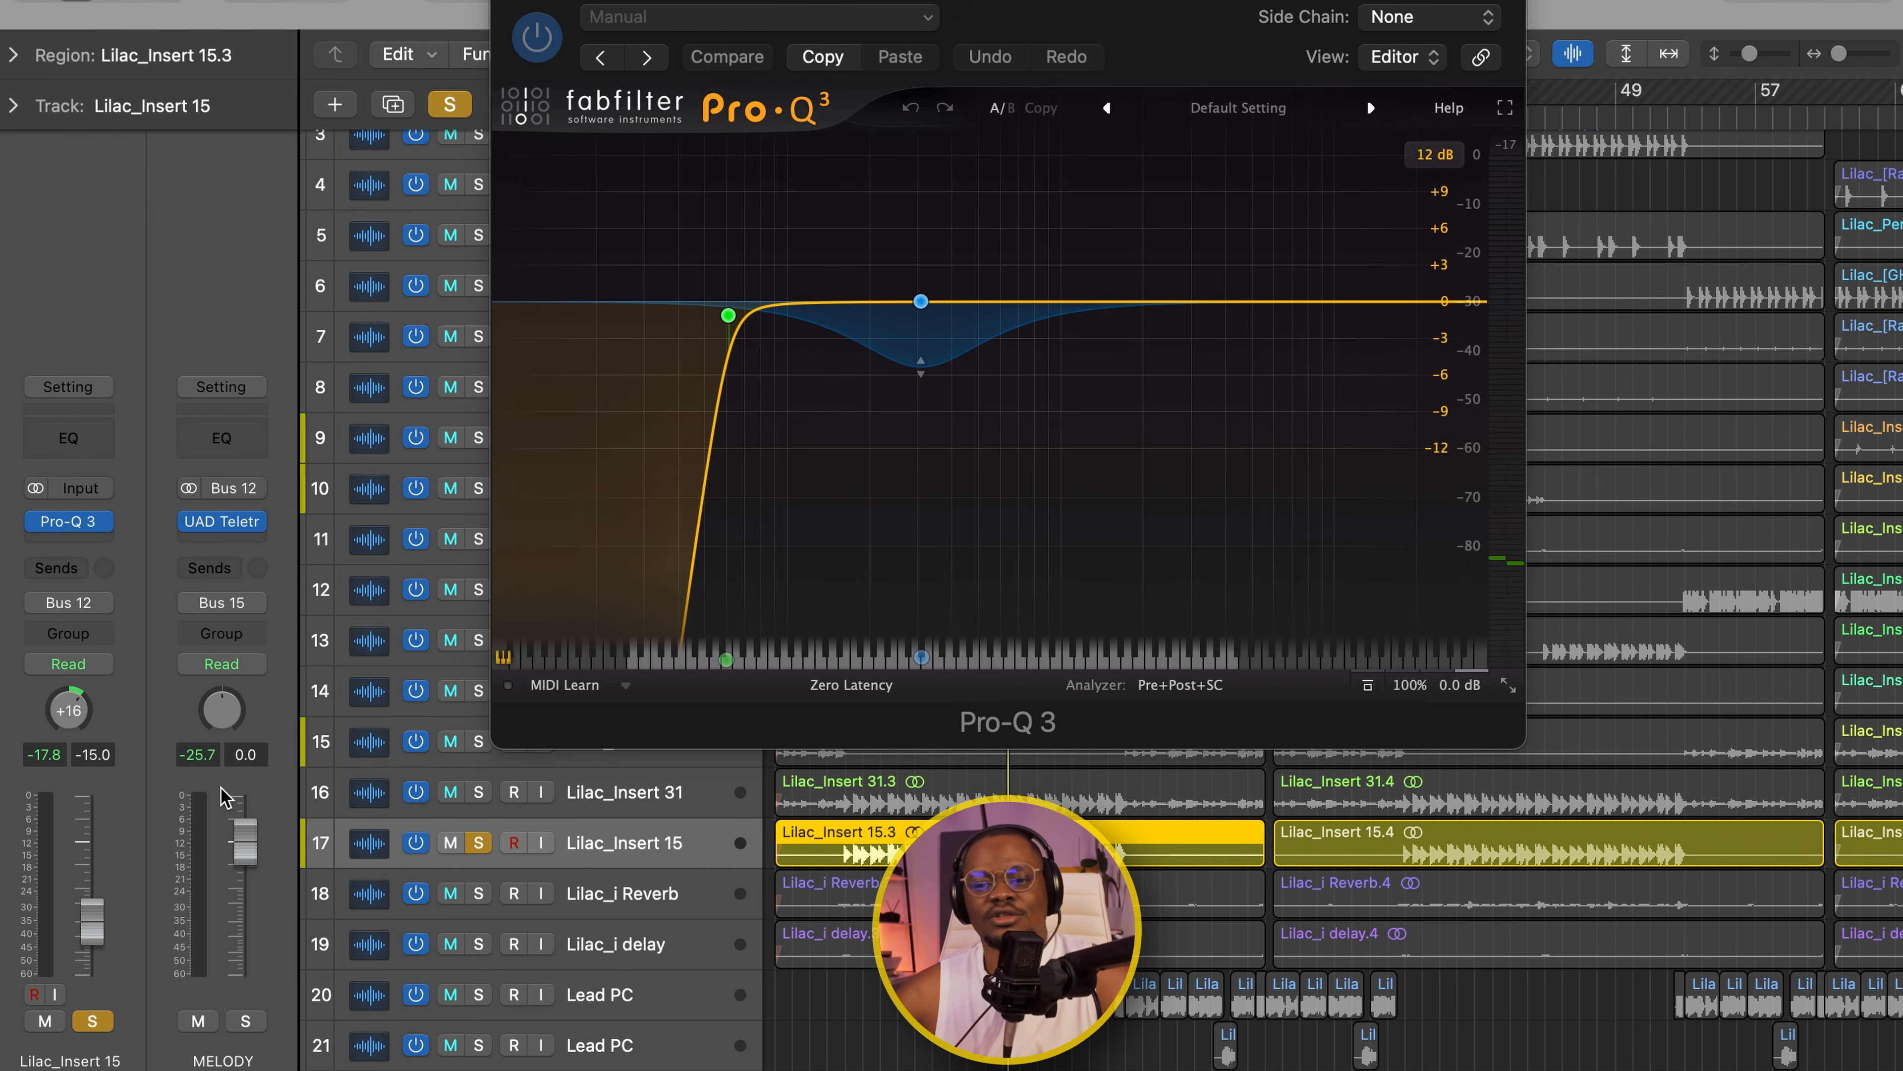
- Solo Lilac_Insert 31 together with Lilac_Insert 15, play both, and close the Pro-Q 3
click(474, 793)
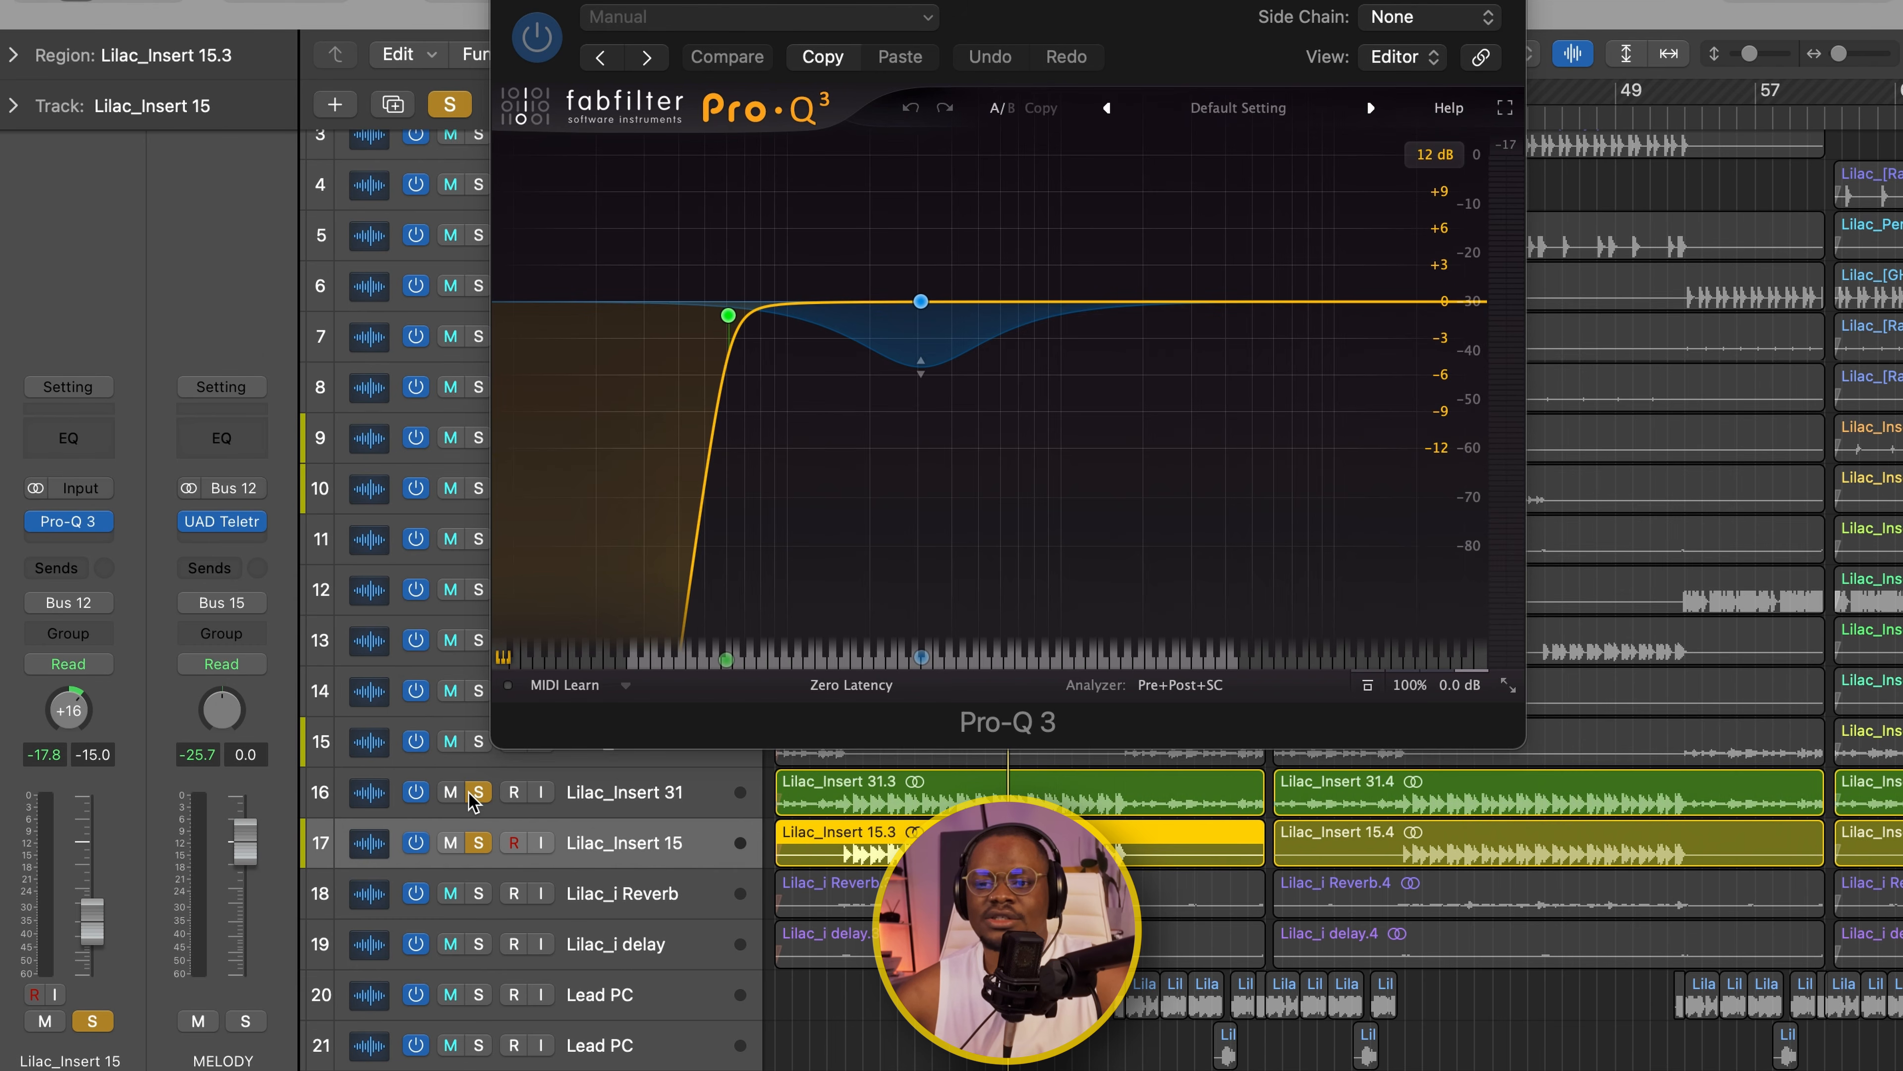
key(space)
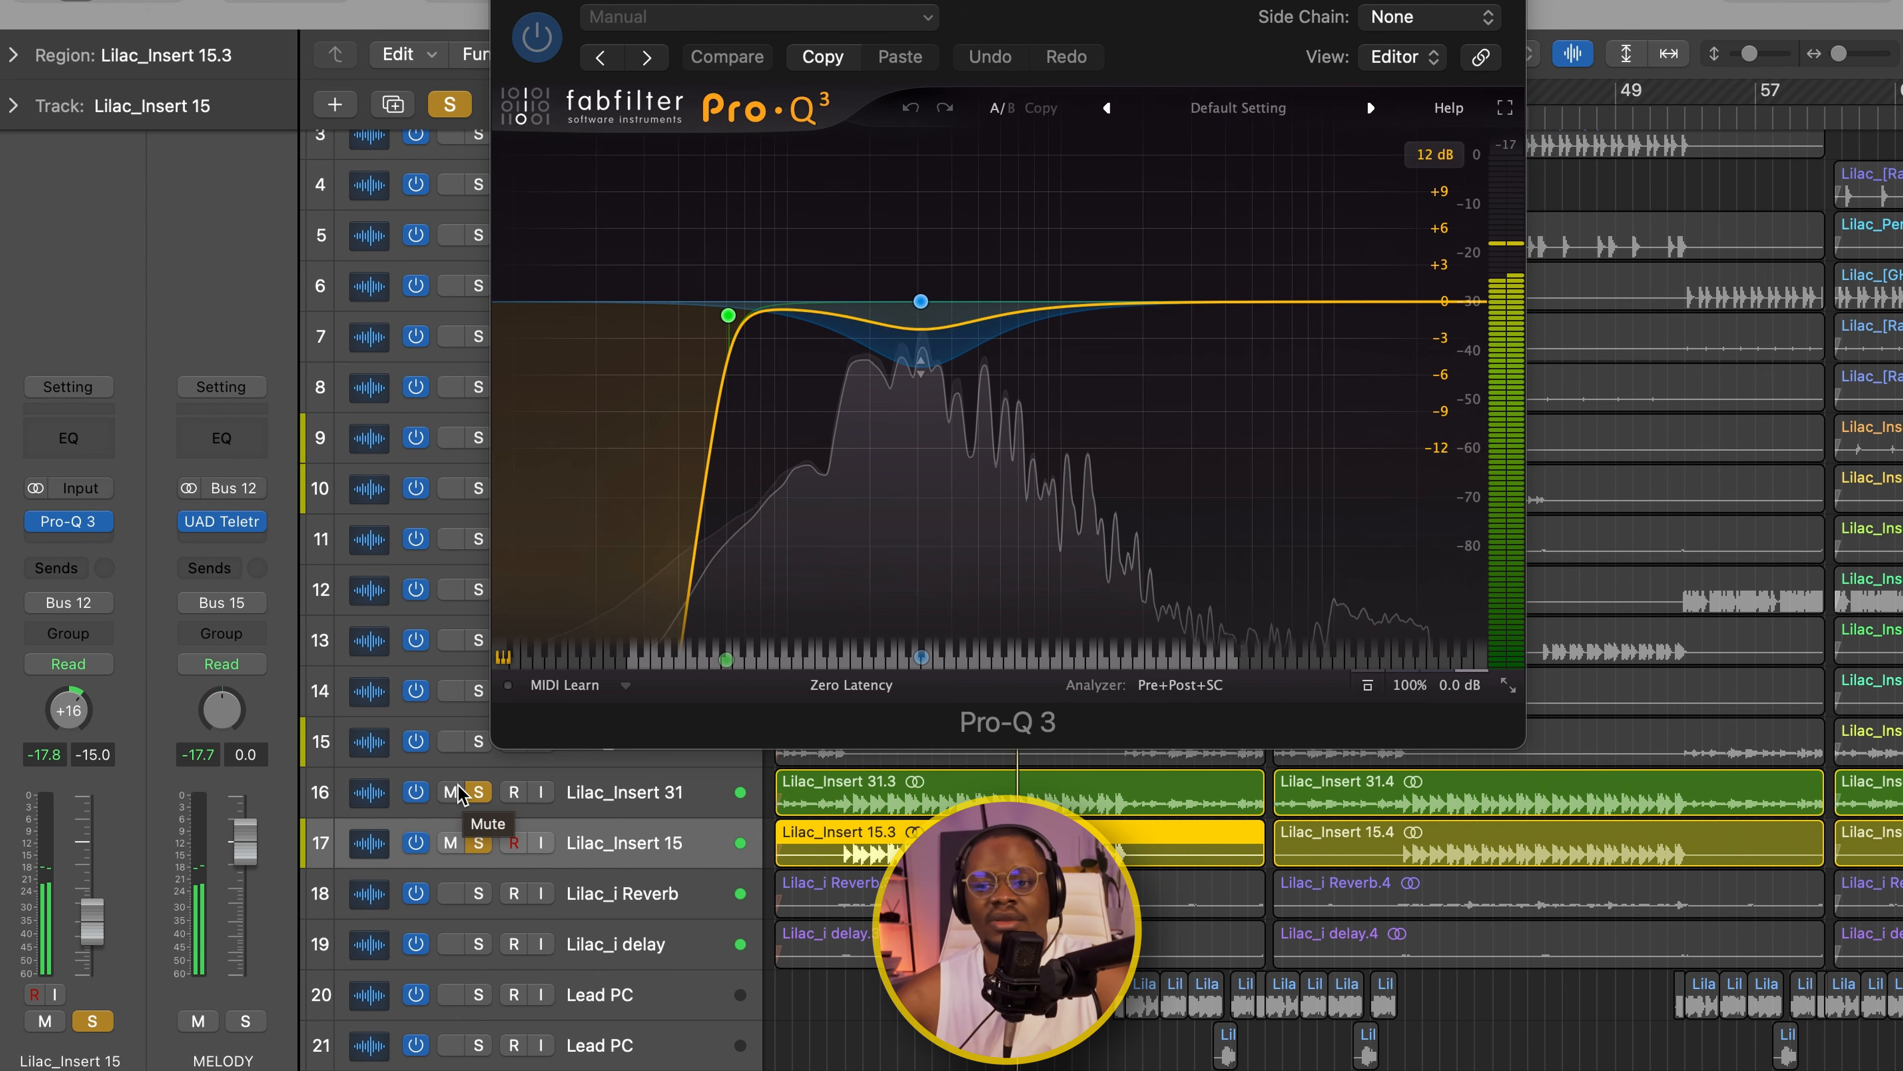
key(space)
click(509, 1)
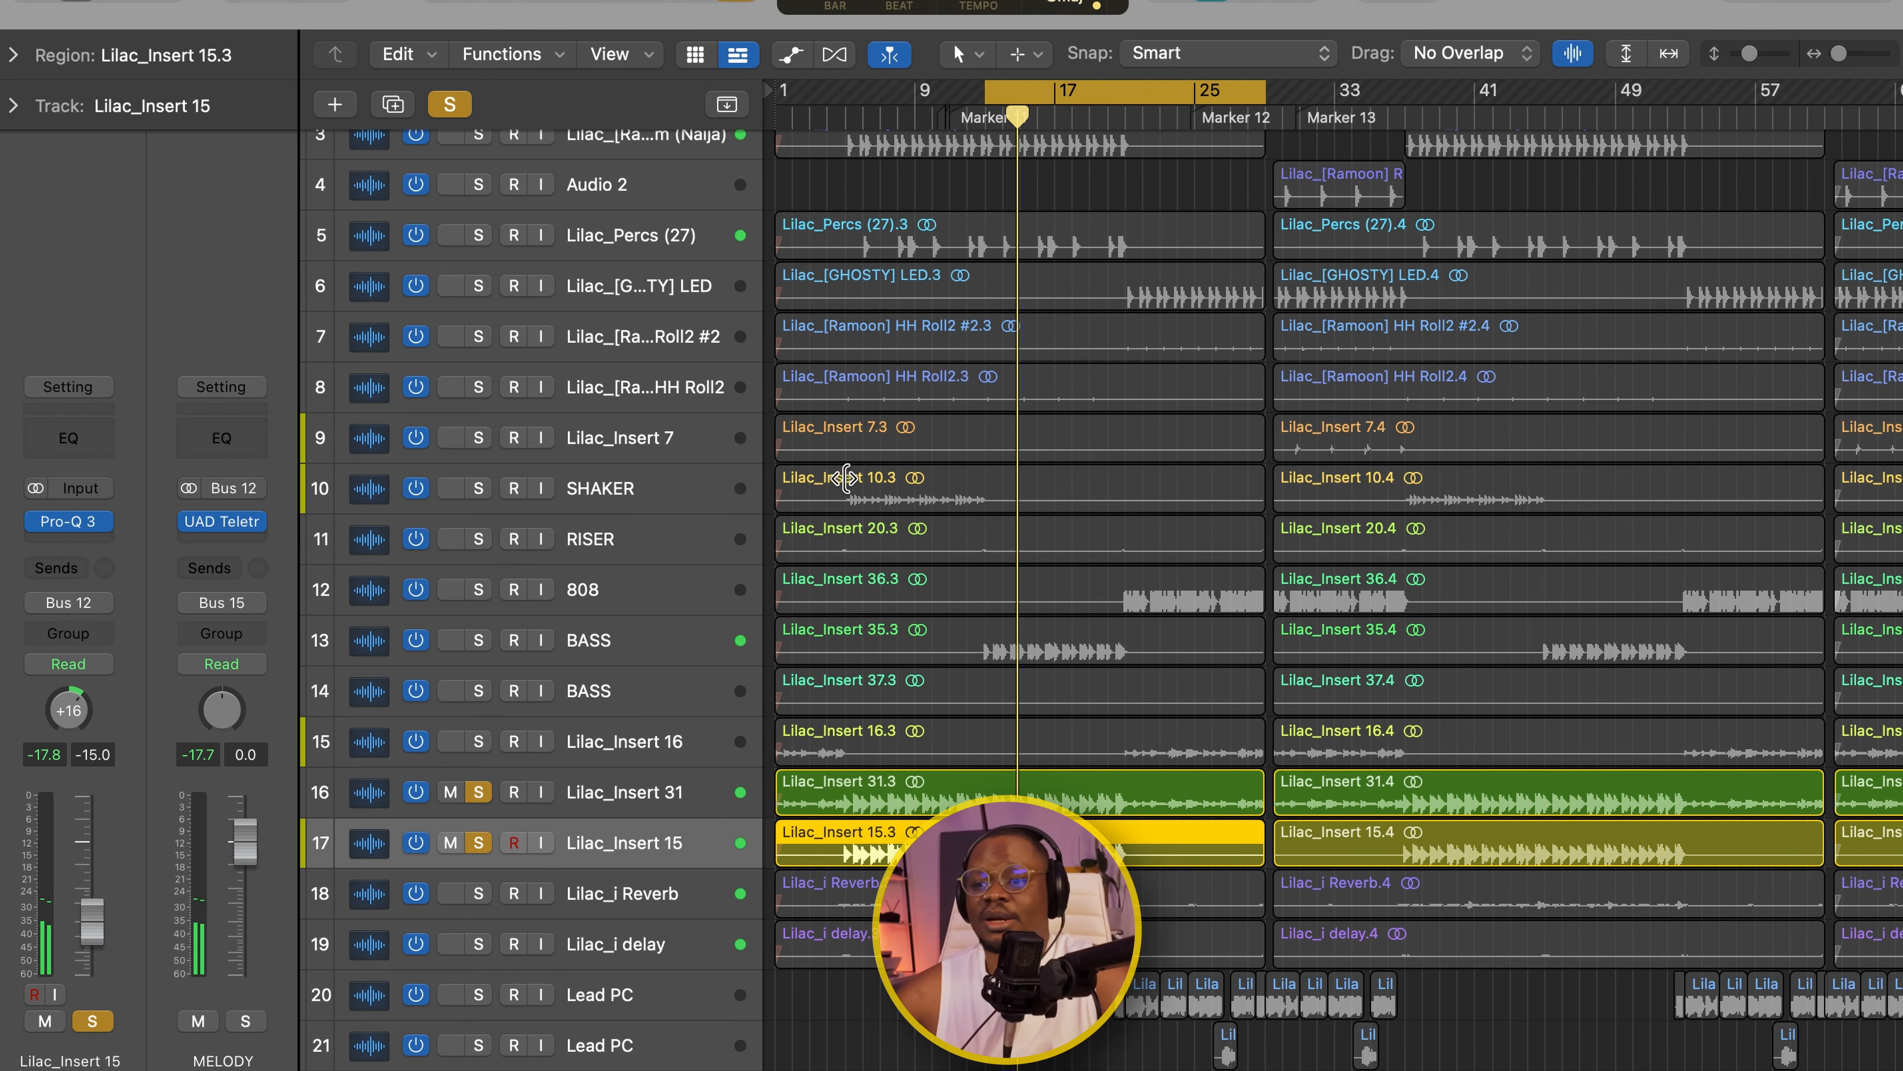
- Solo only the Lilac_Insert 16 track and return the playhead to the project start
click(478, 741)
click(478, 792)
click(481, 842)
key(Return)
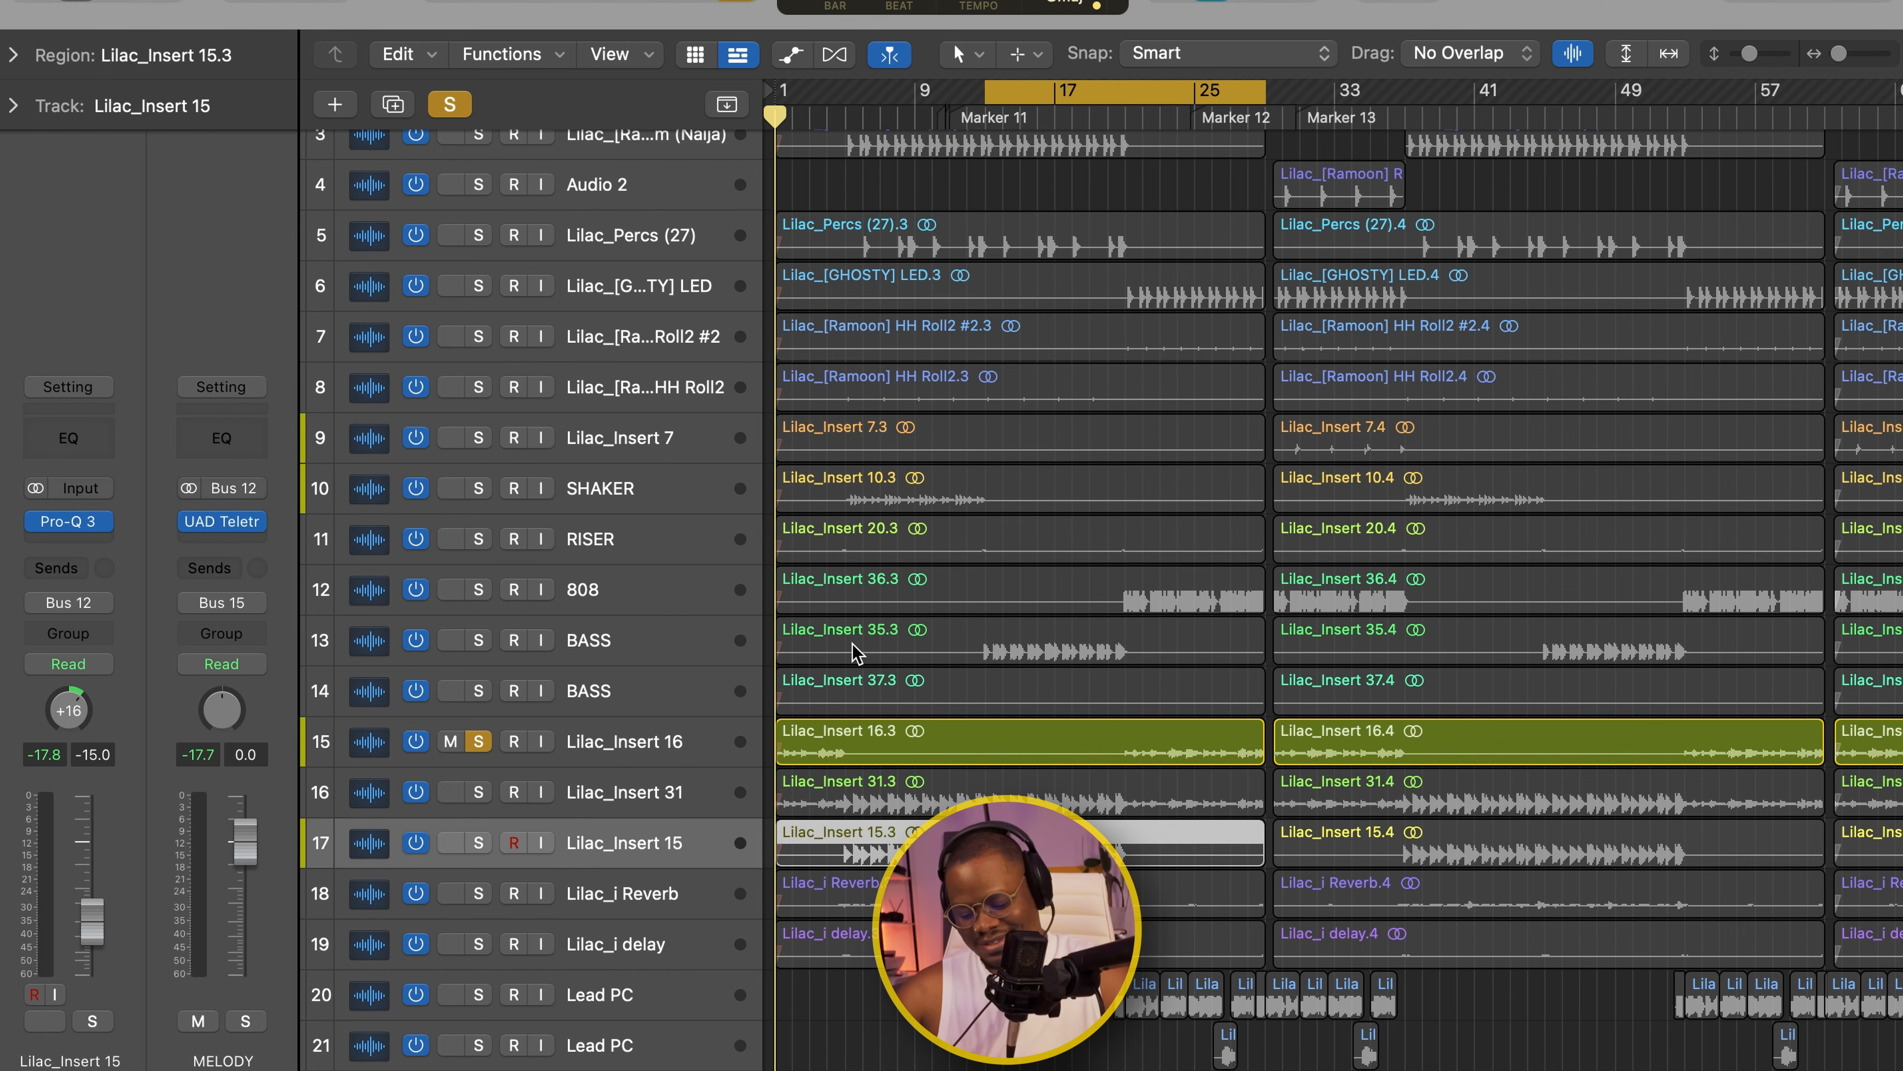
- Turn off cycle mode, select the Lilac_Insert 16 track, and play its opening from bar 1
key(c)
click(841, 744)
key(space)
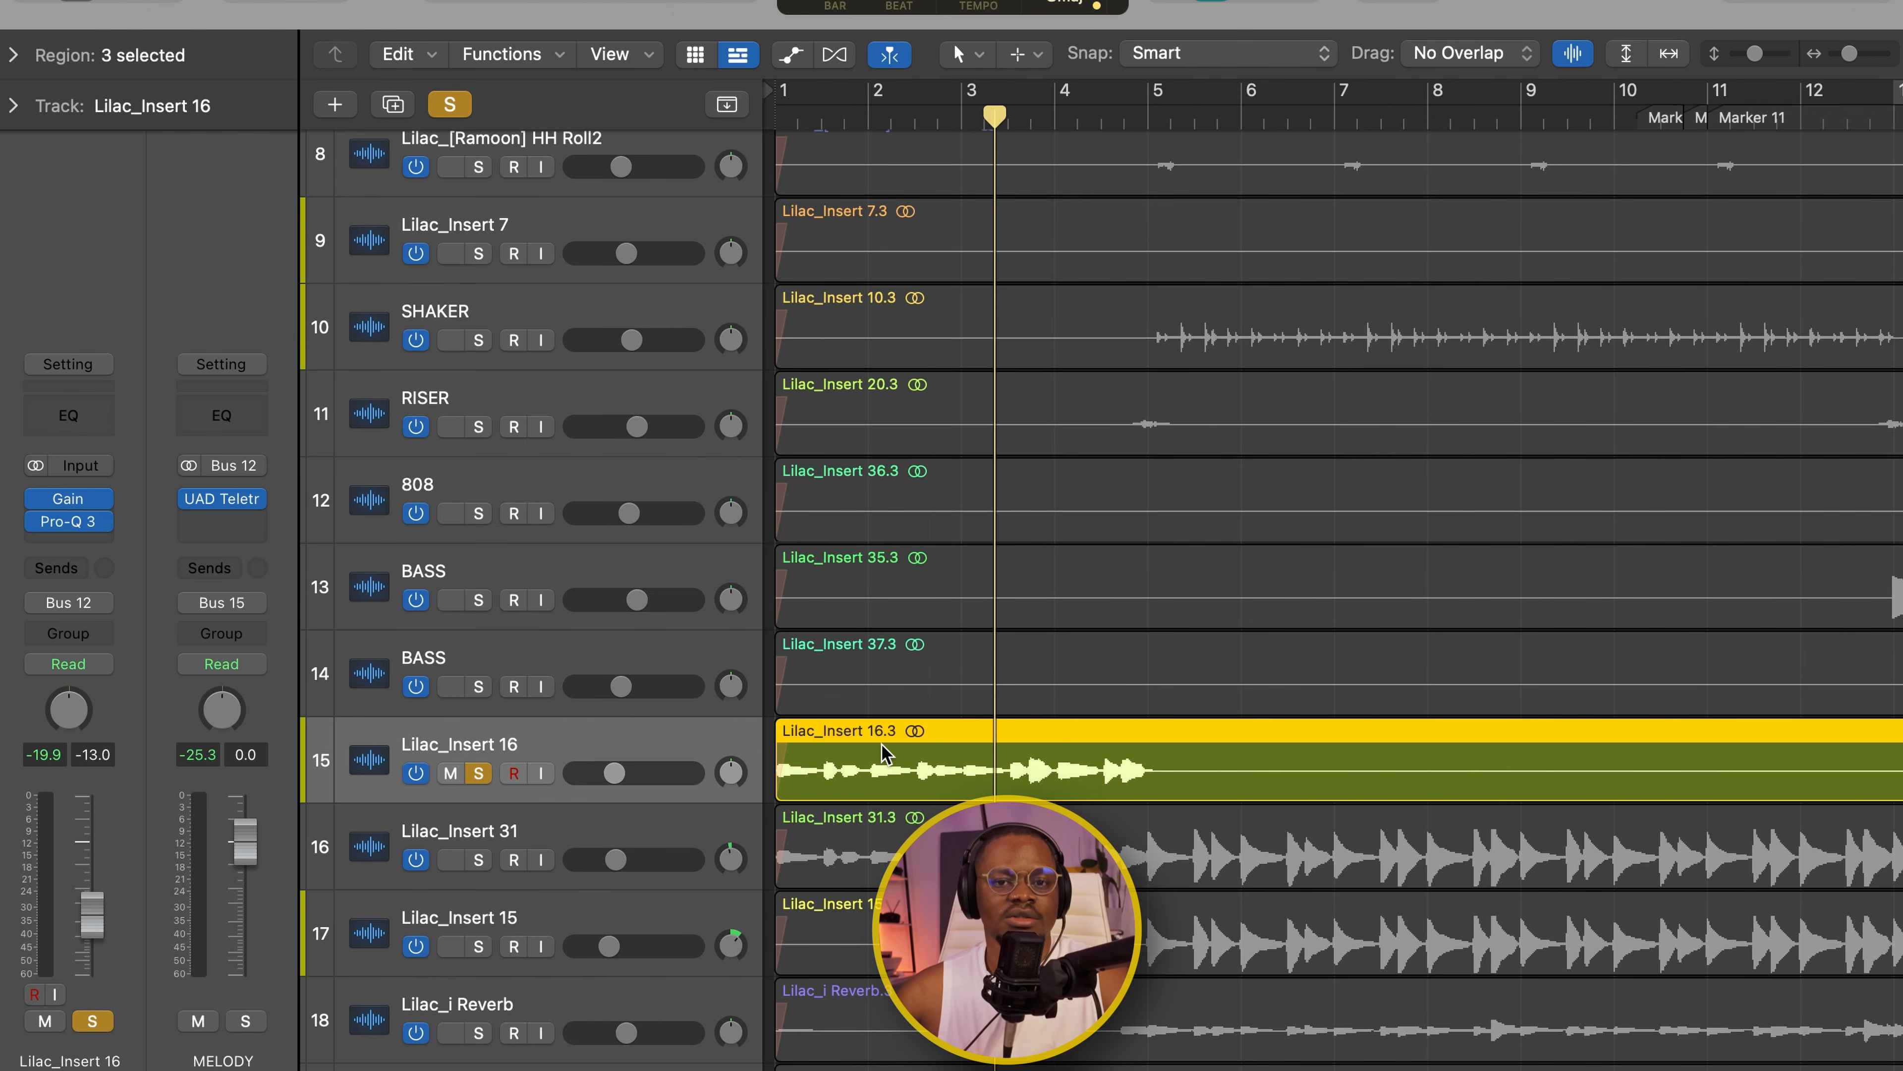
scroll(789, 750, up, 5)
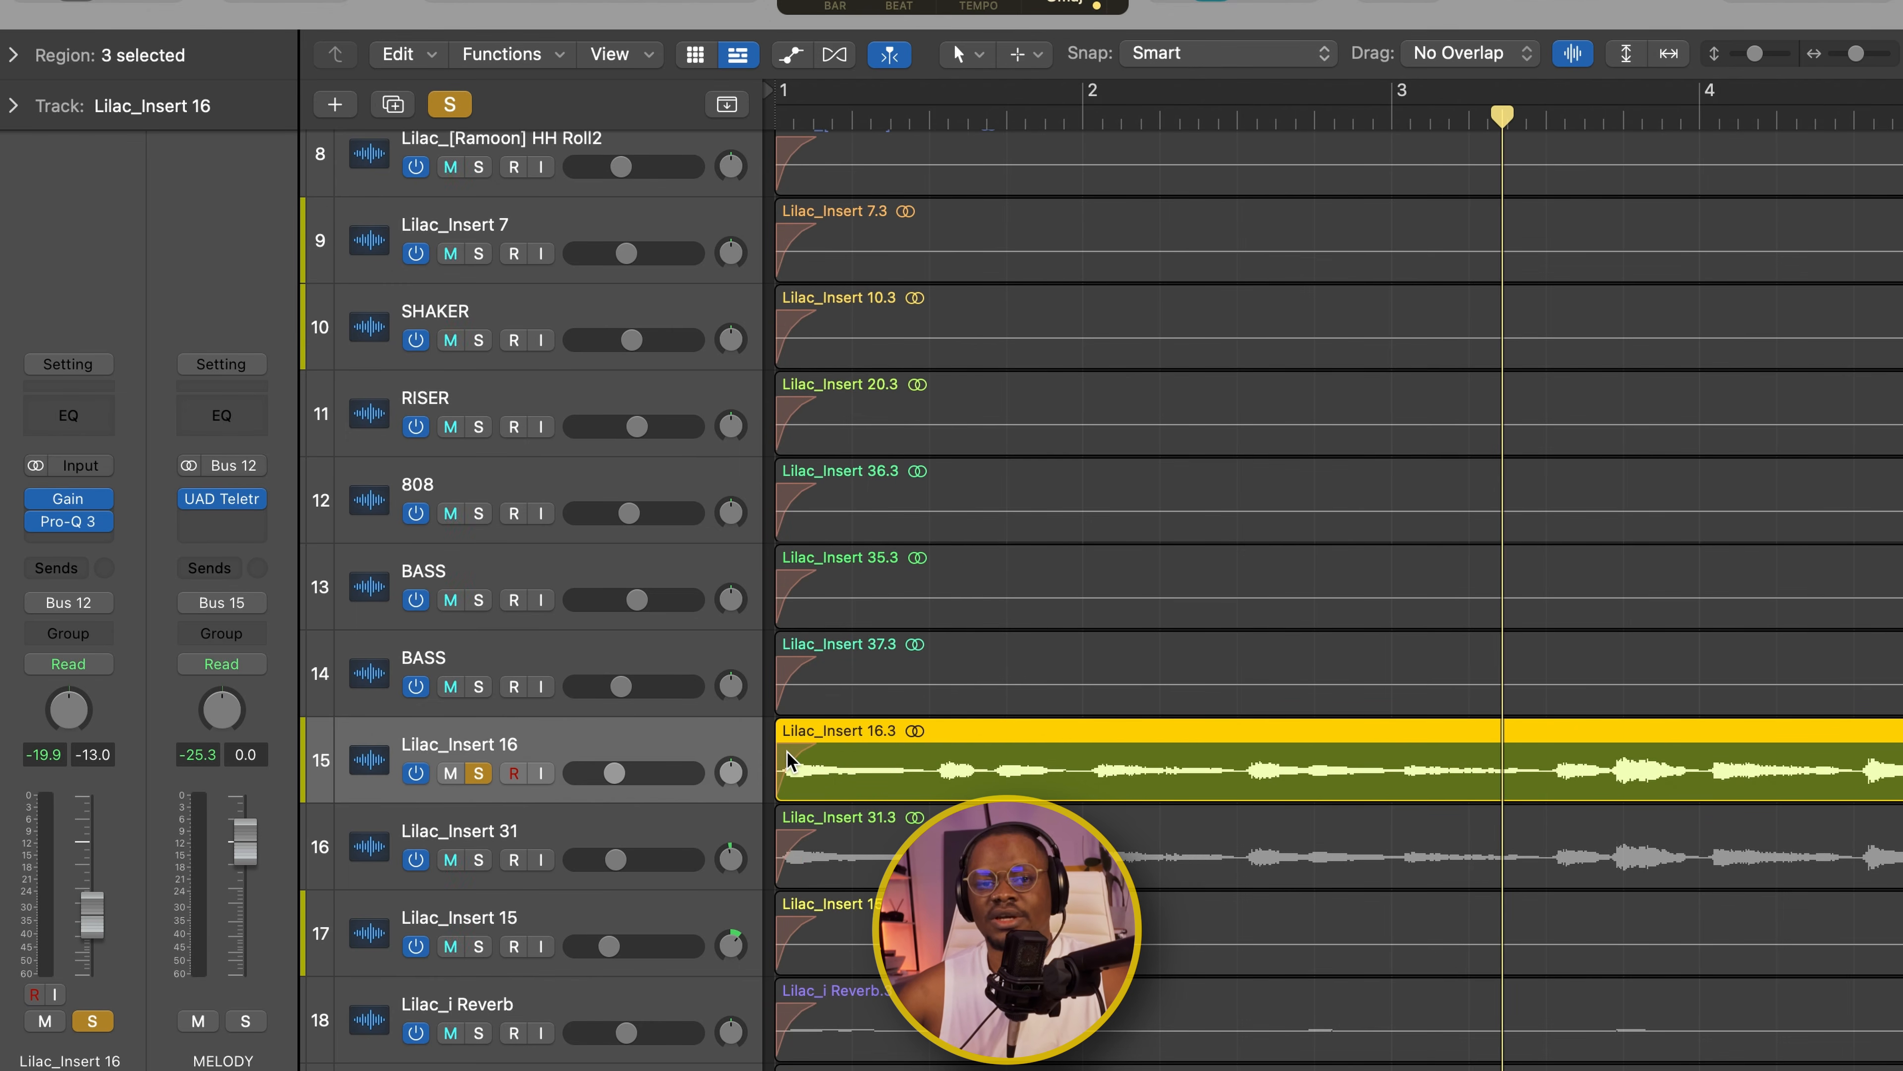
key(Return)
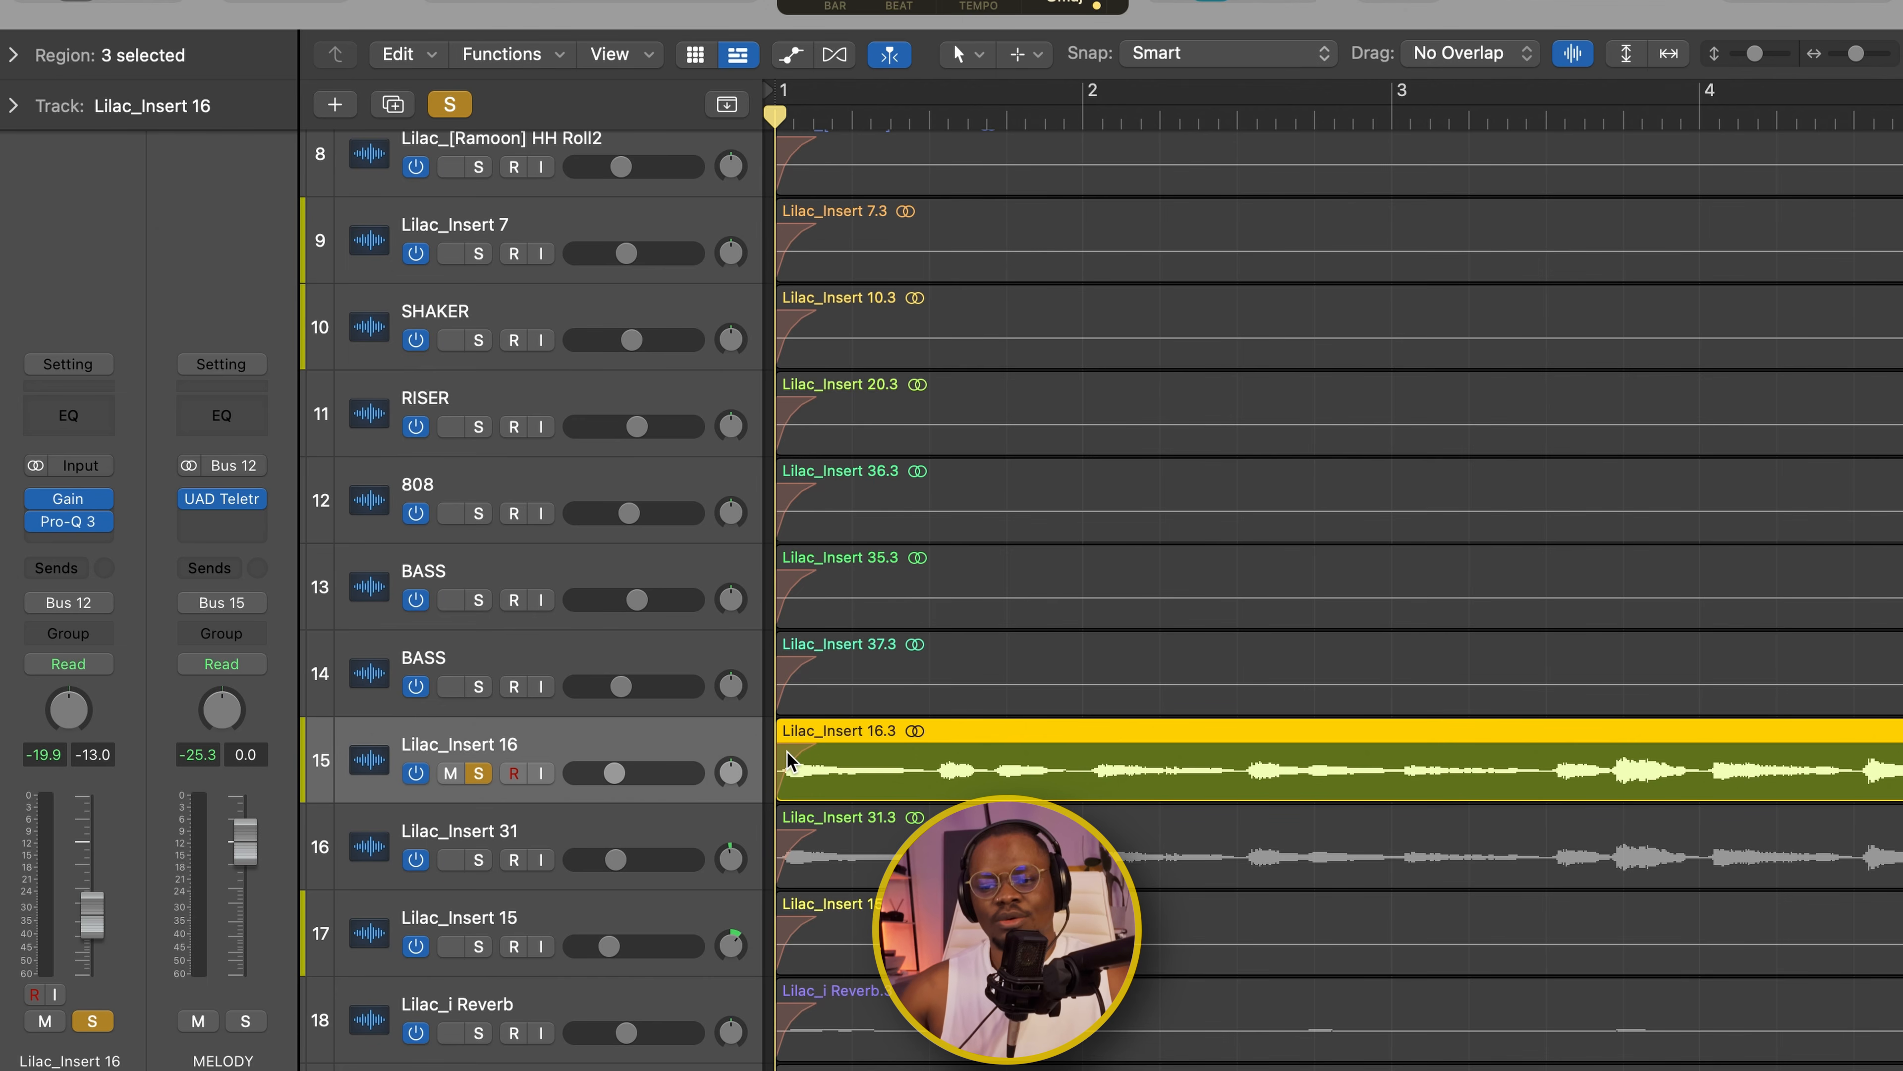
key(space)
key(space)
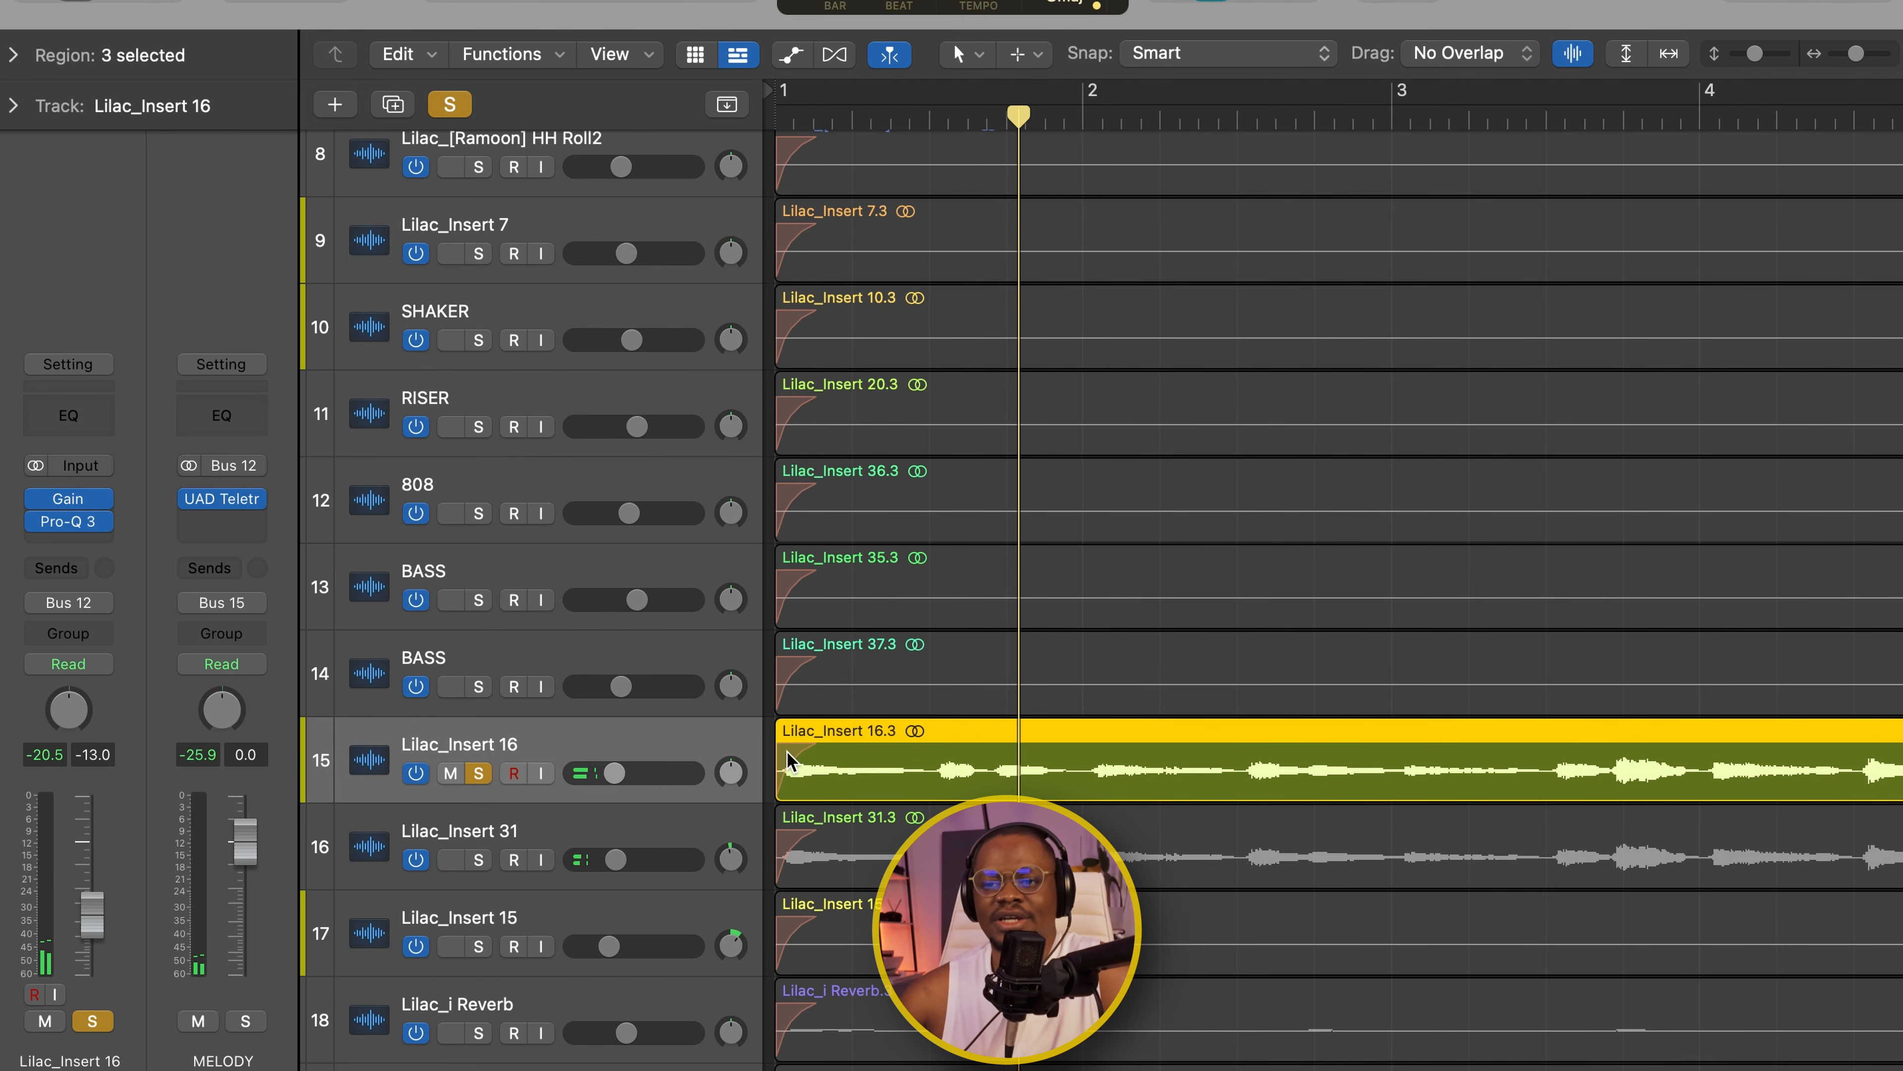
- Activate the Fade tool and draw a short fade-in at the start of the Lilac_Insert 37.3 region on the lower BASS track
click(785, 673)
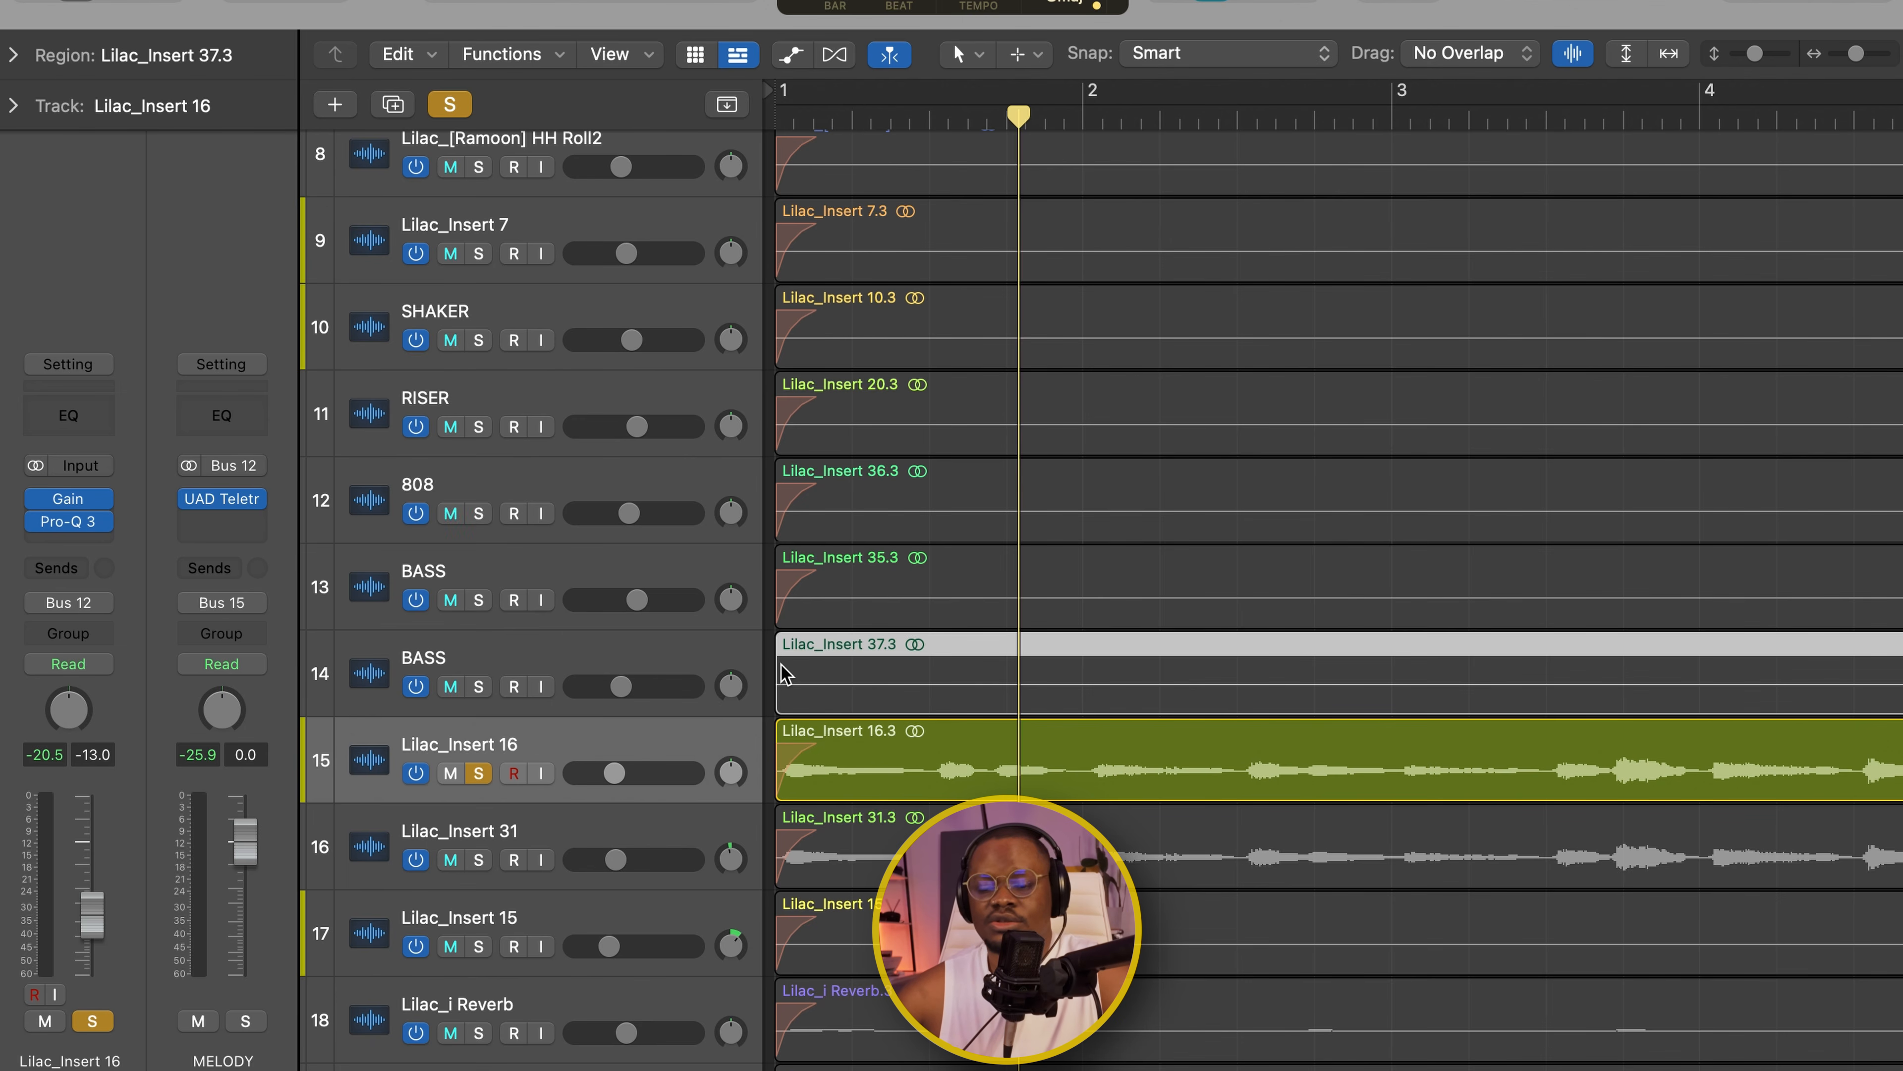
right_click(789, 678)
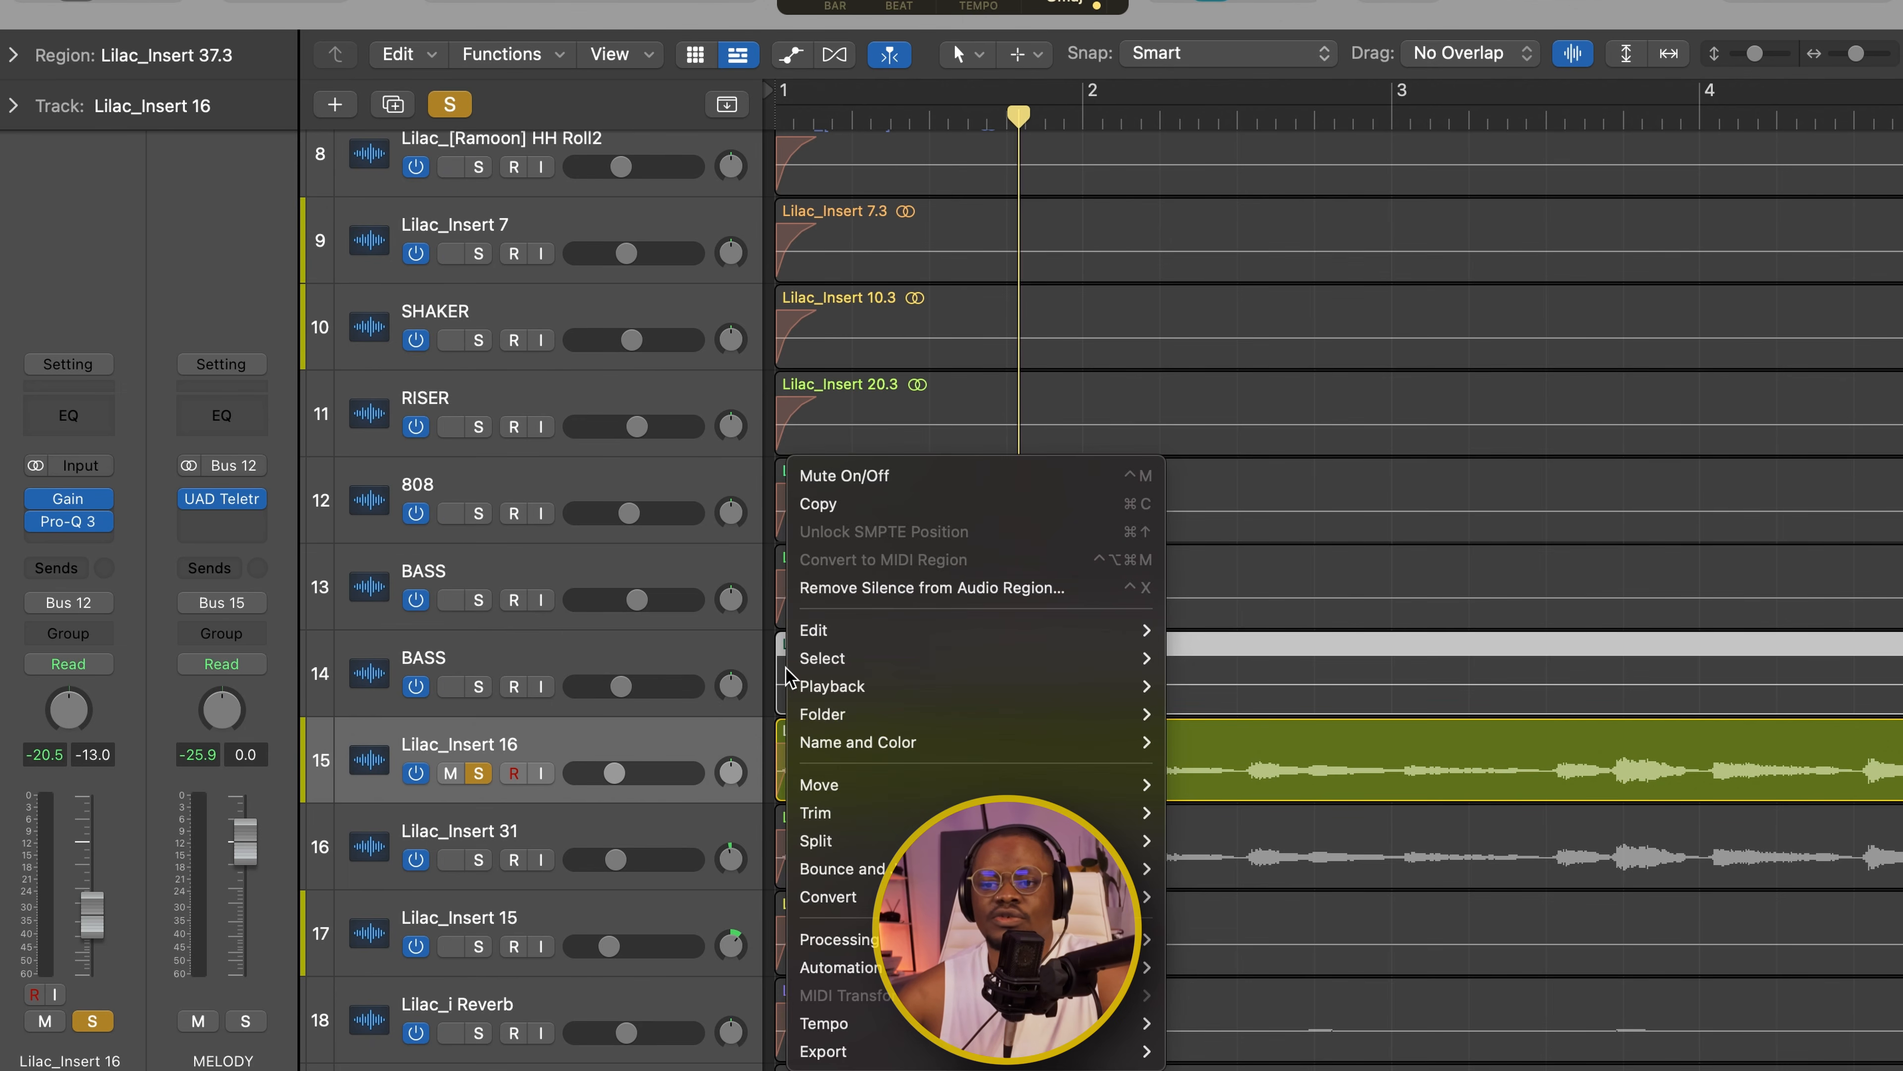
click(776, 686)
key(t)
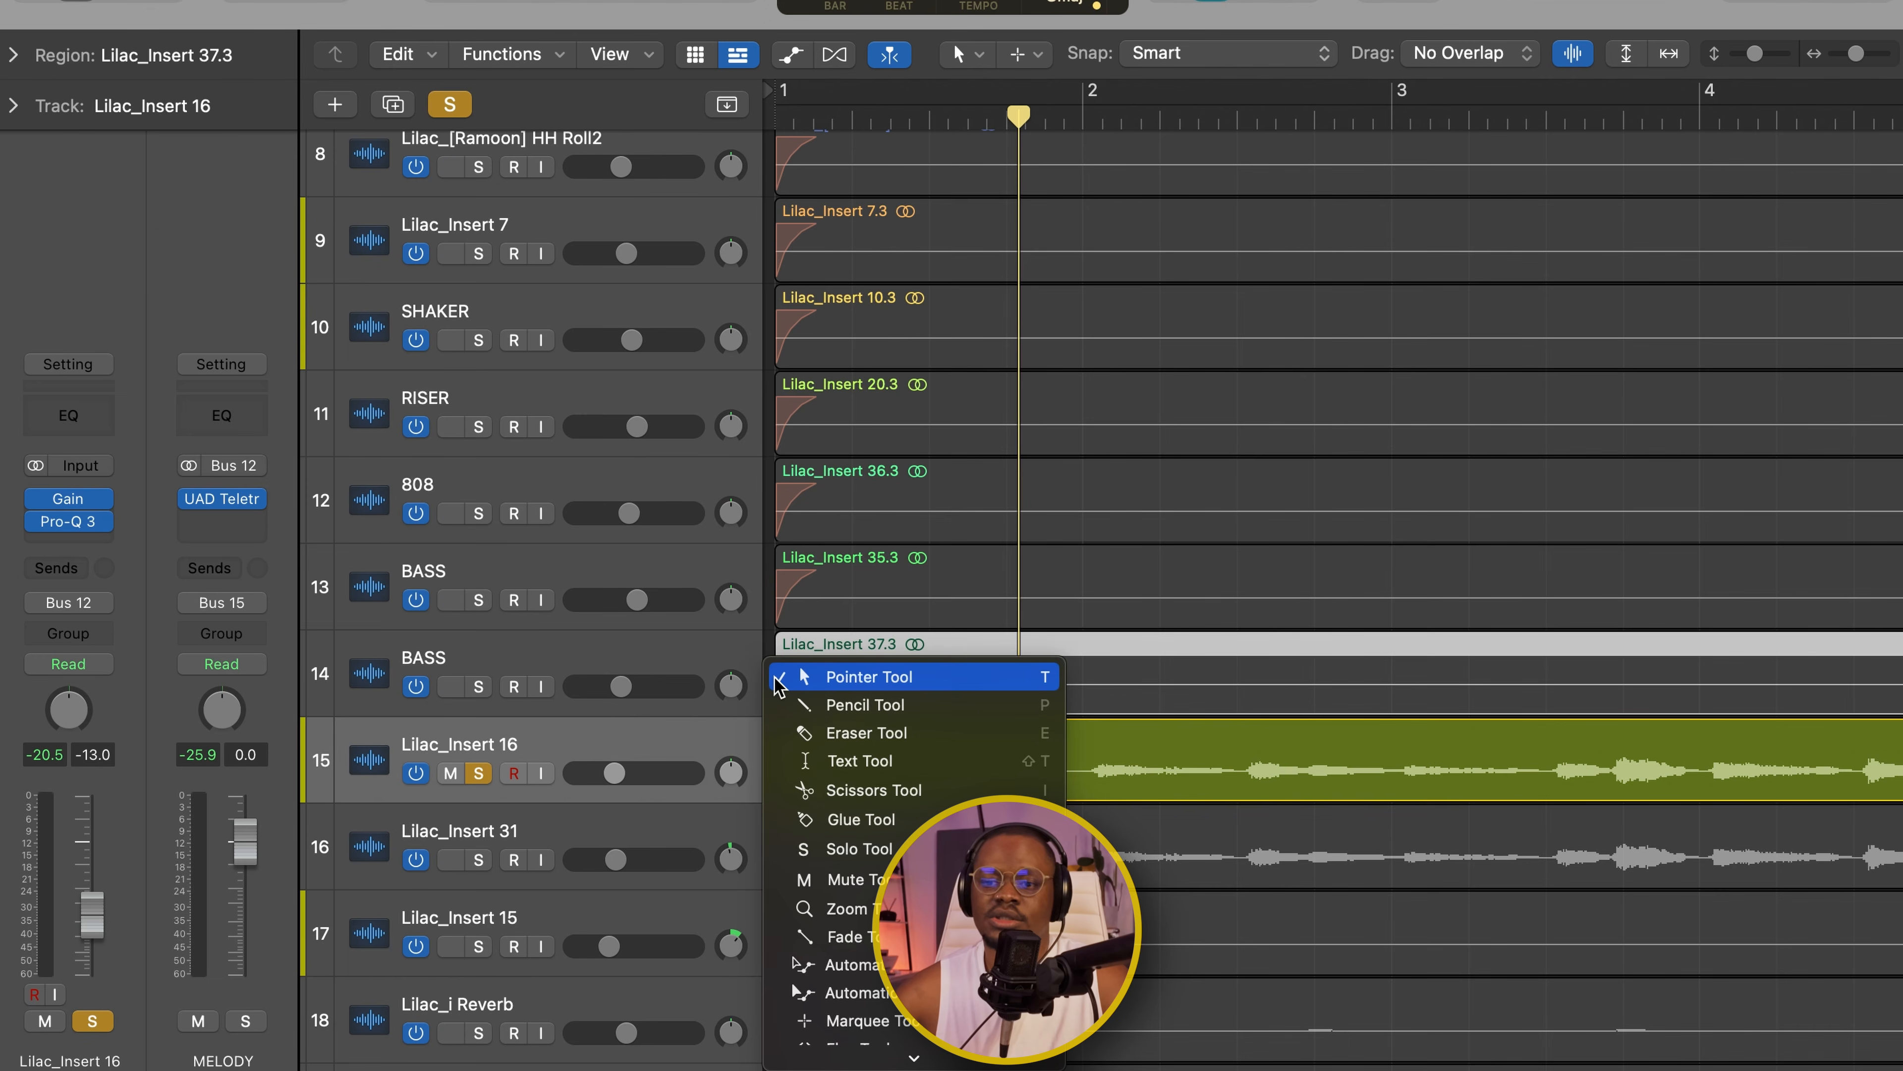
click(862, 870)
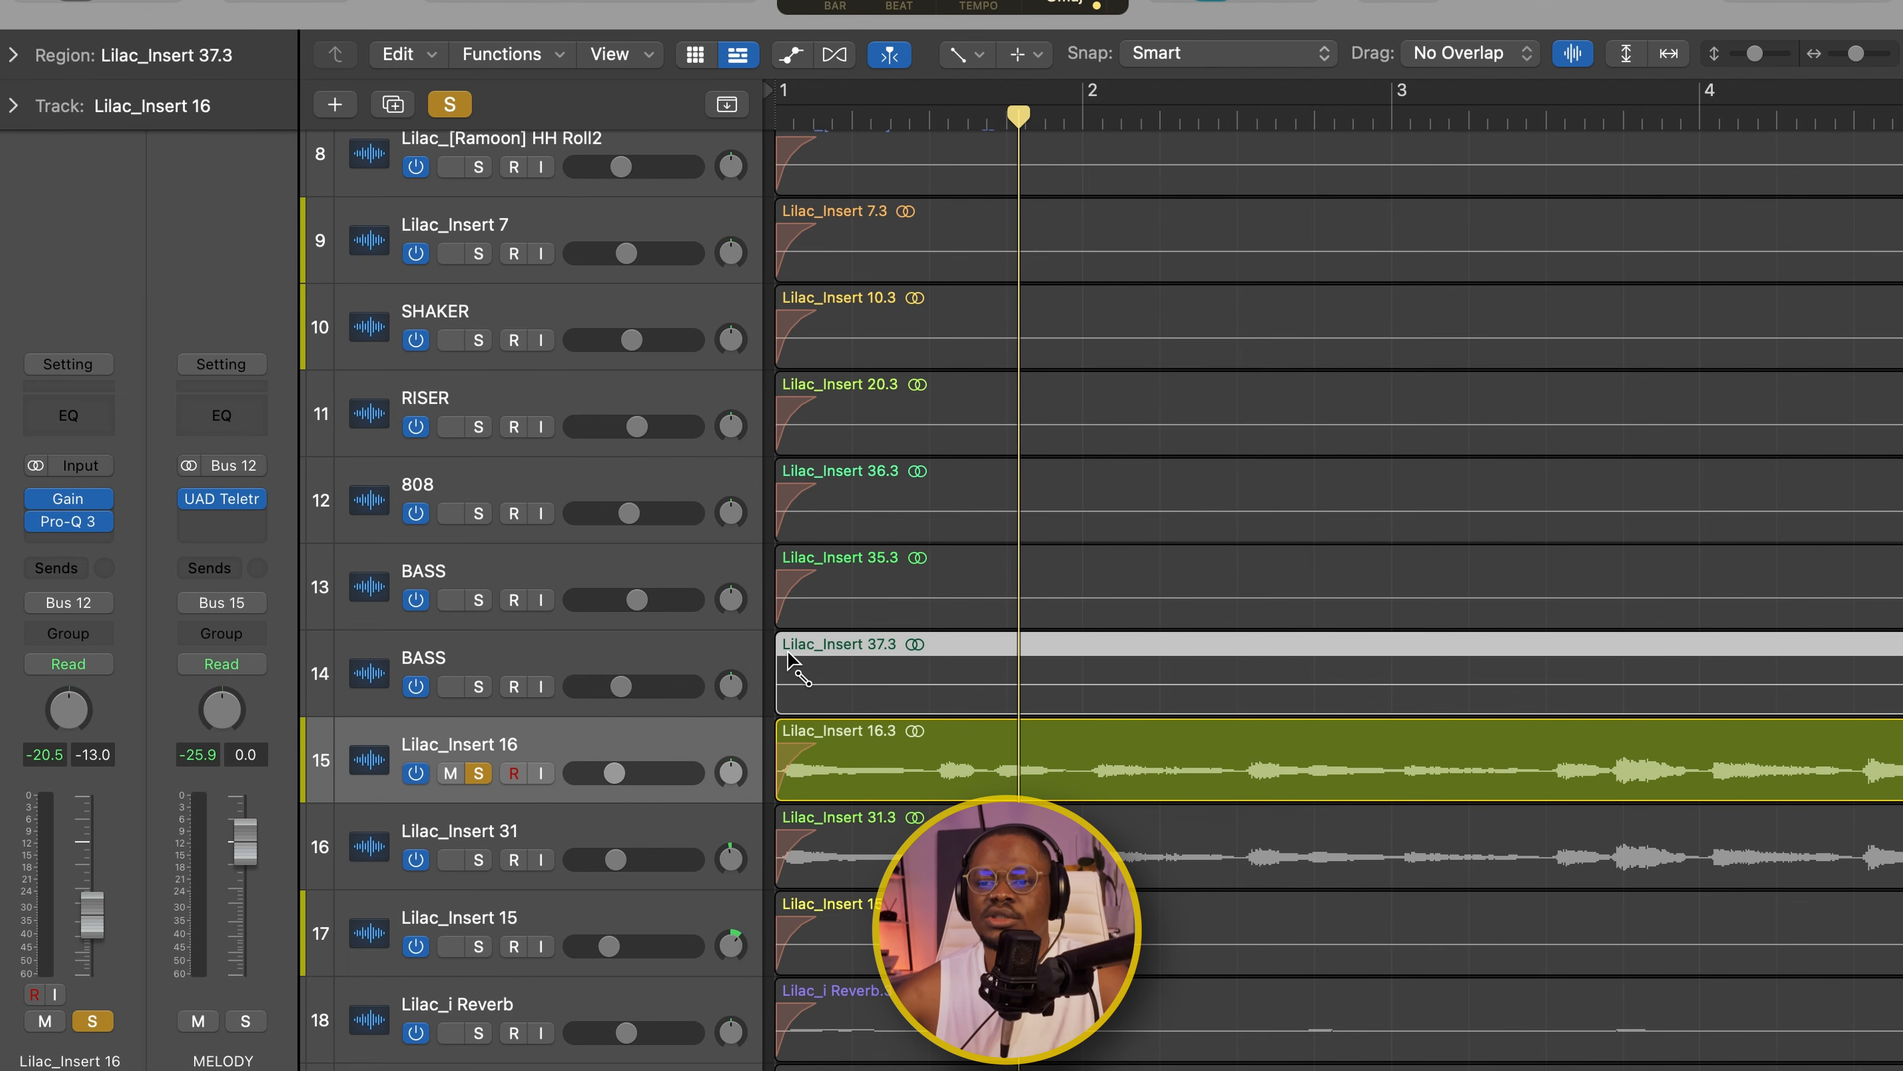
mouse_move(806, 662)
mouse_down()
mouse_move(836, 655)
mouse_move(816, 659)
mouse_up()
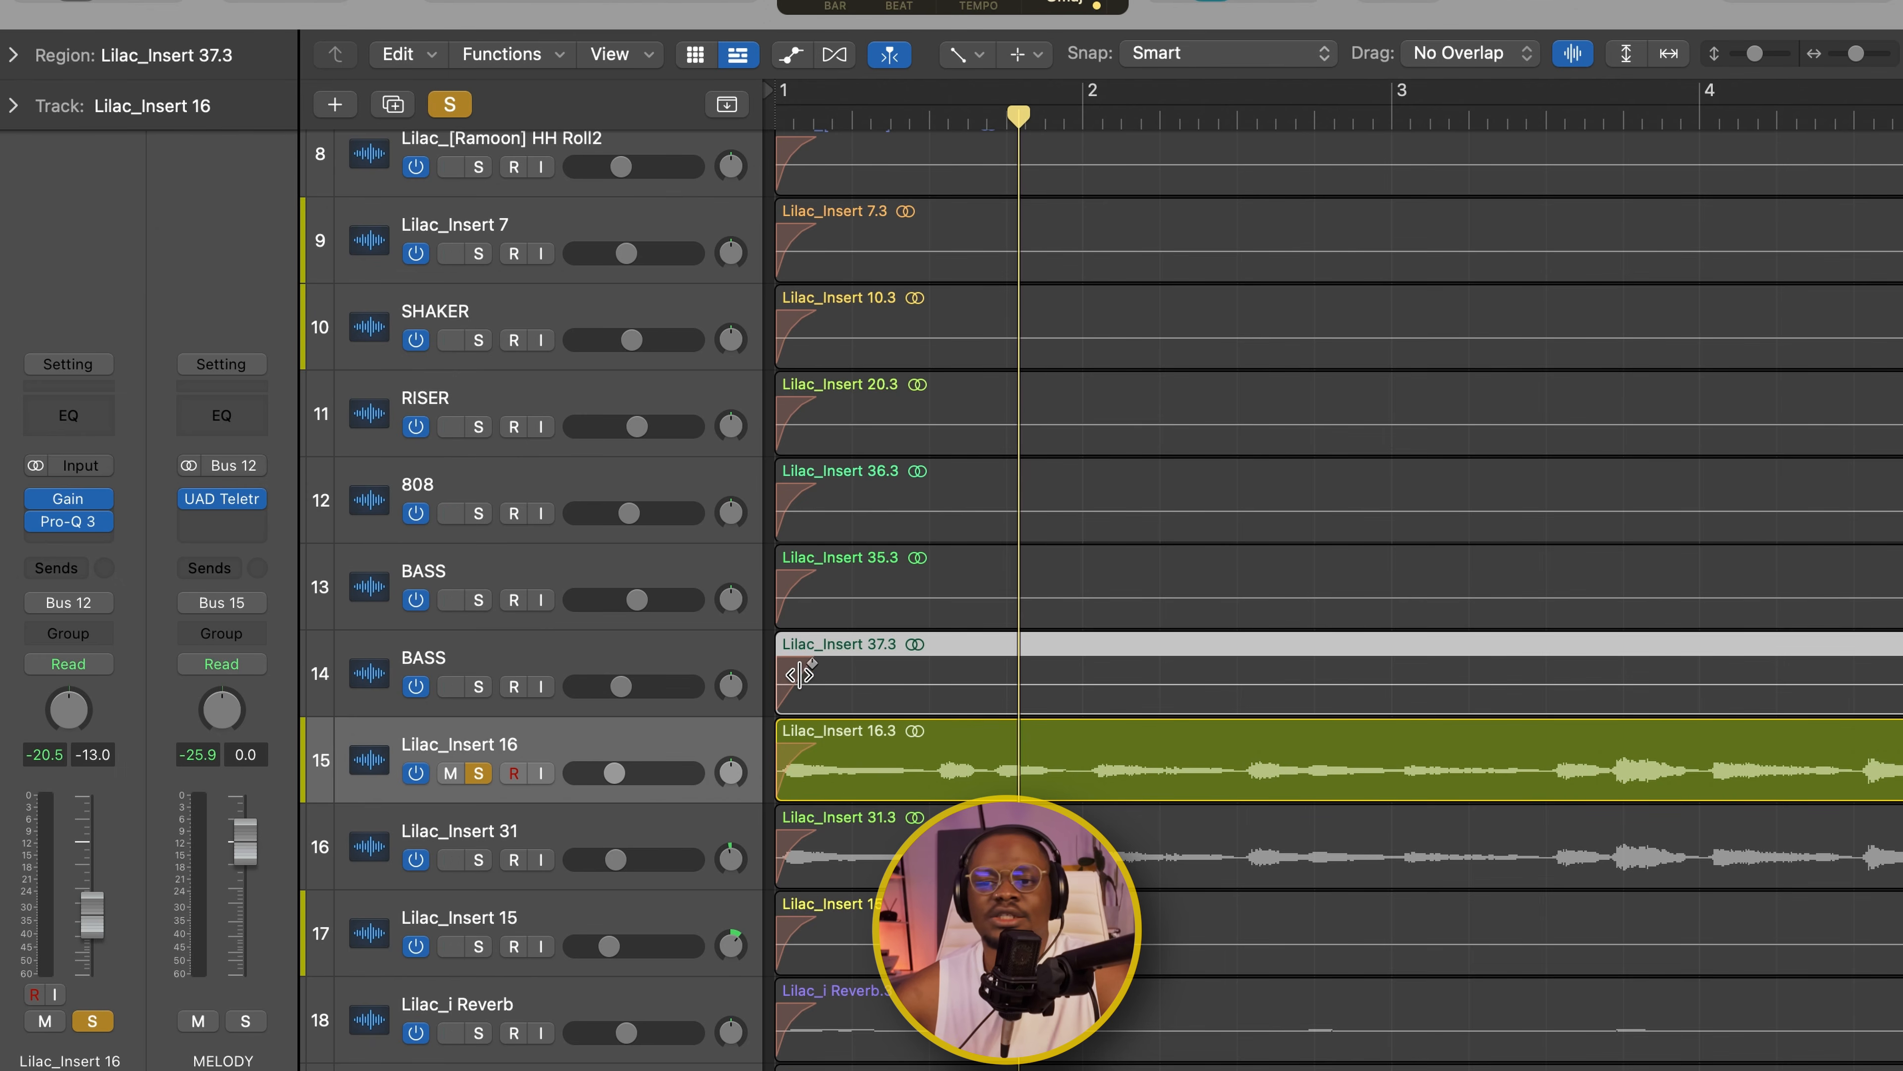
- Set the fade at the start of the Lilac_Insert 37.3 region to the Speed Up type
right_click(800, 674)
click(843, 716)
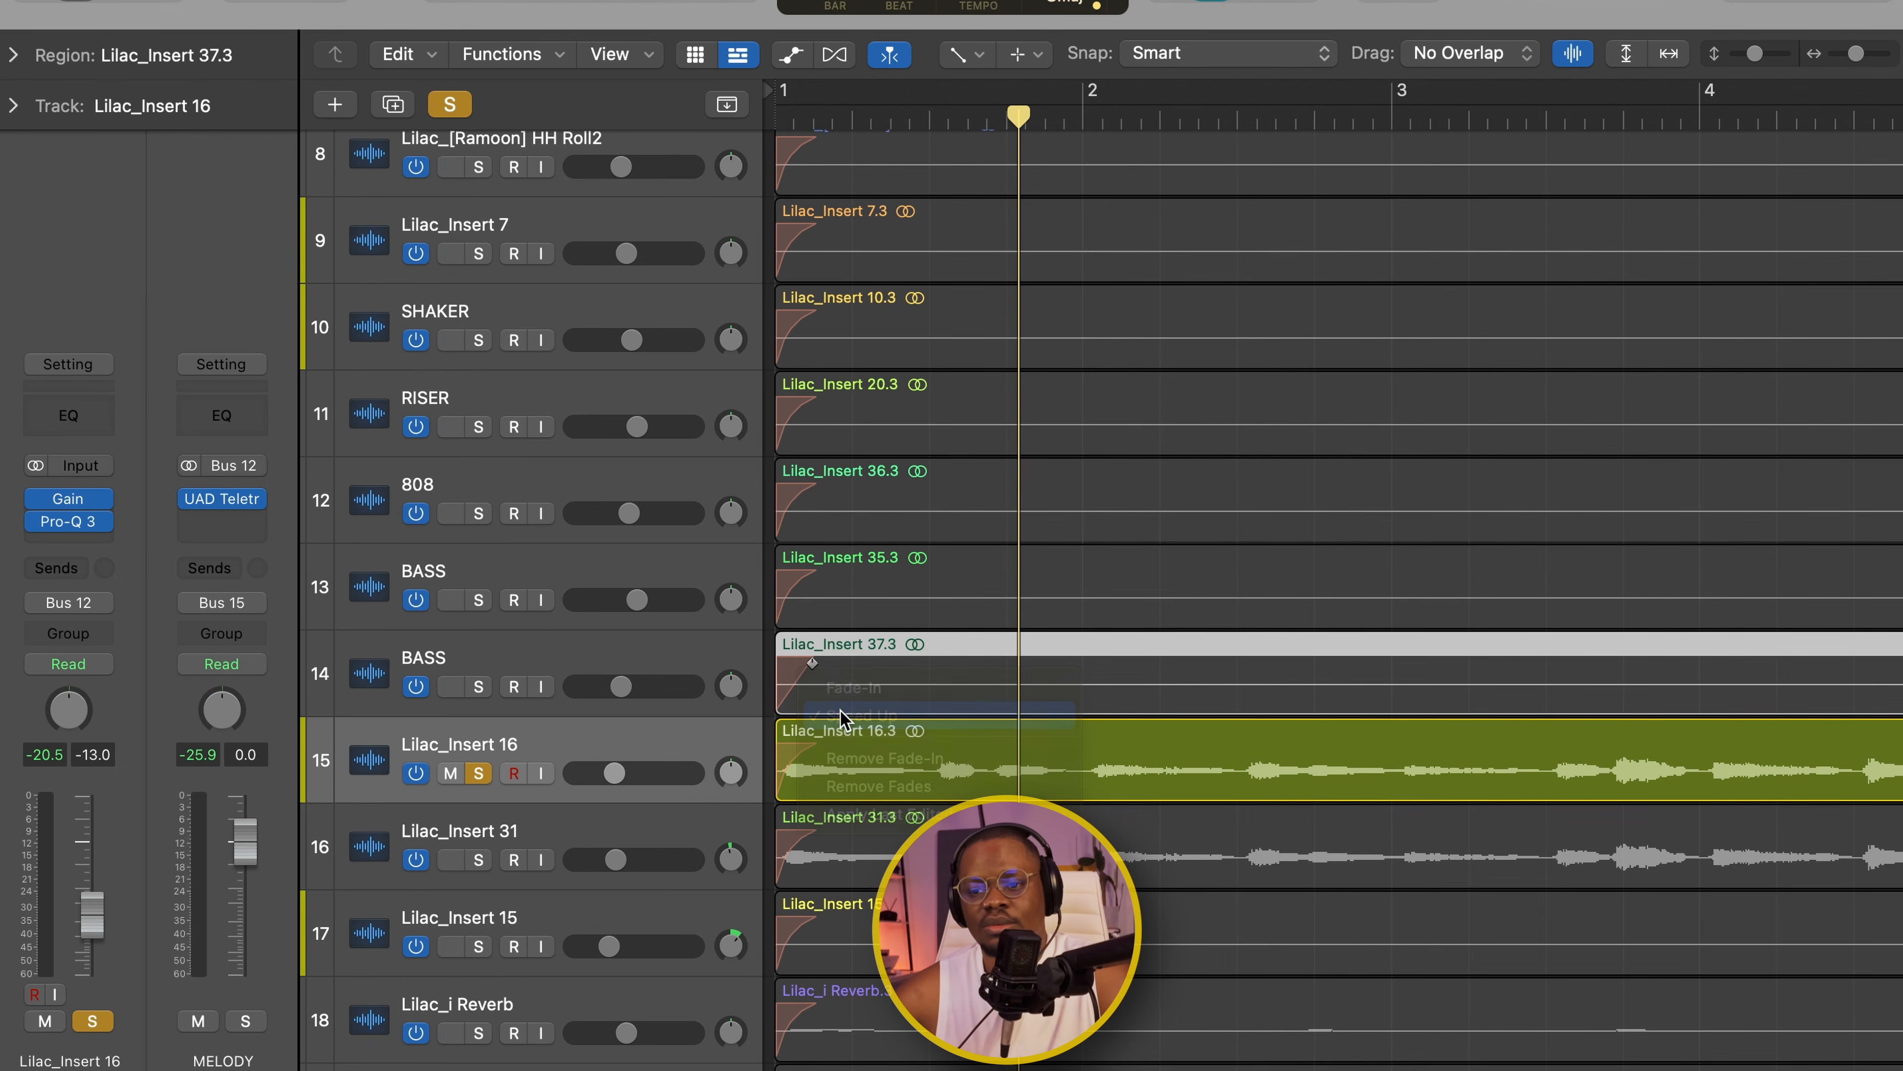
right_click(794, 671)
click(858, 710)
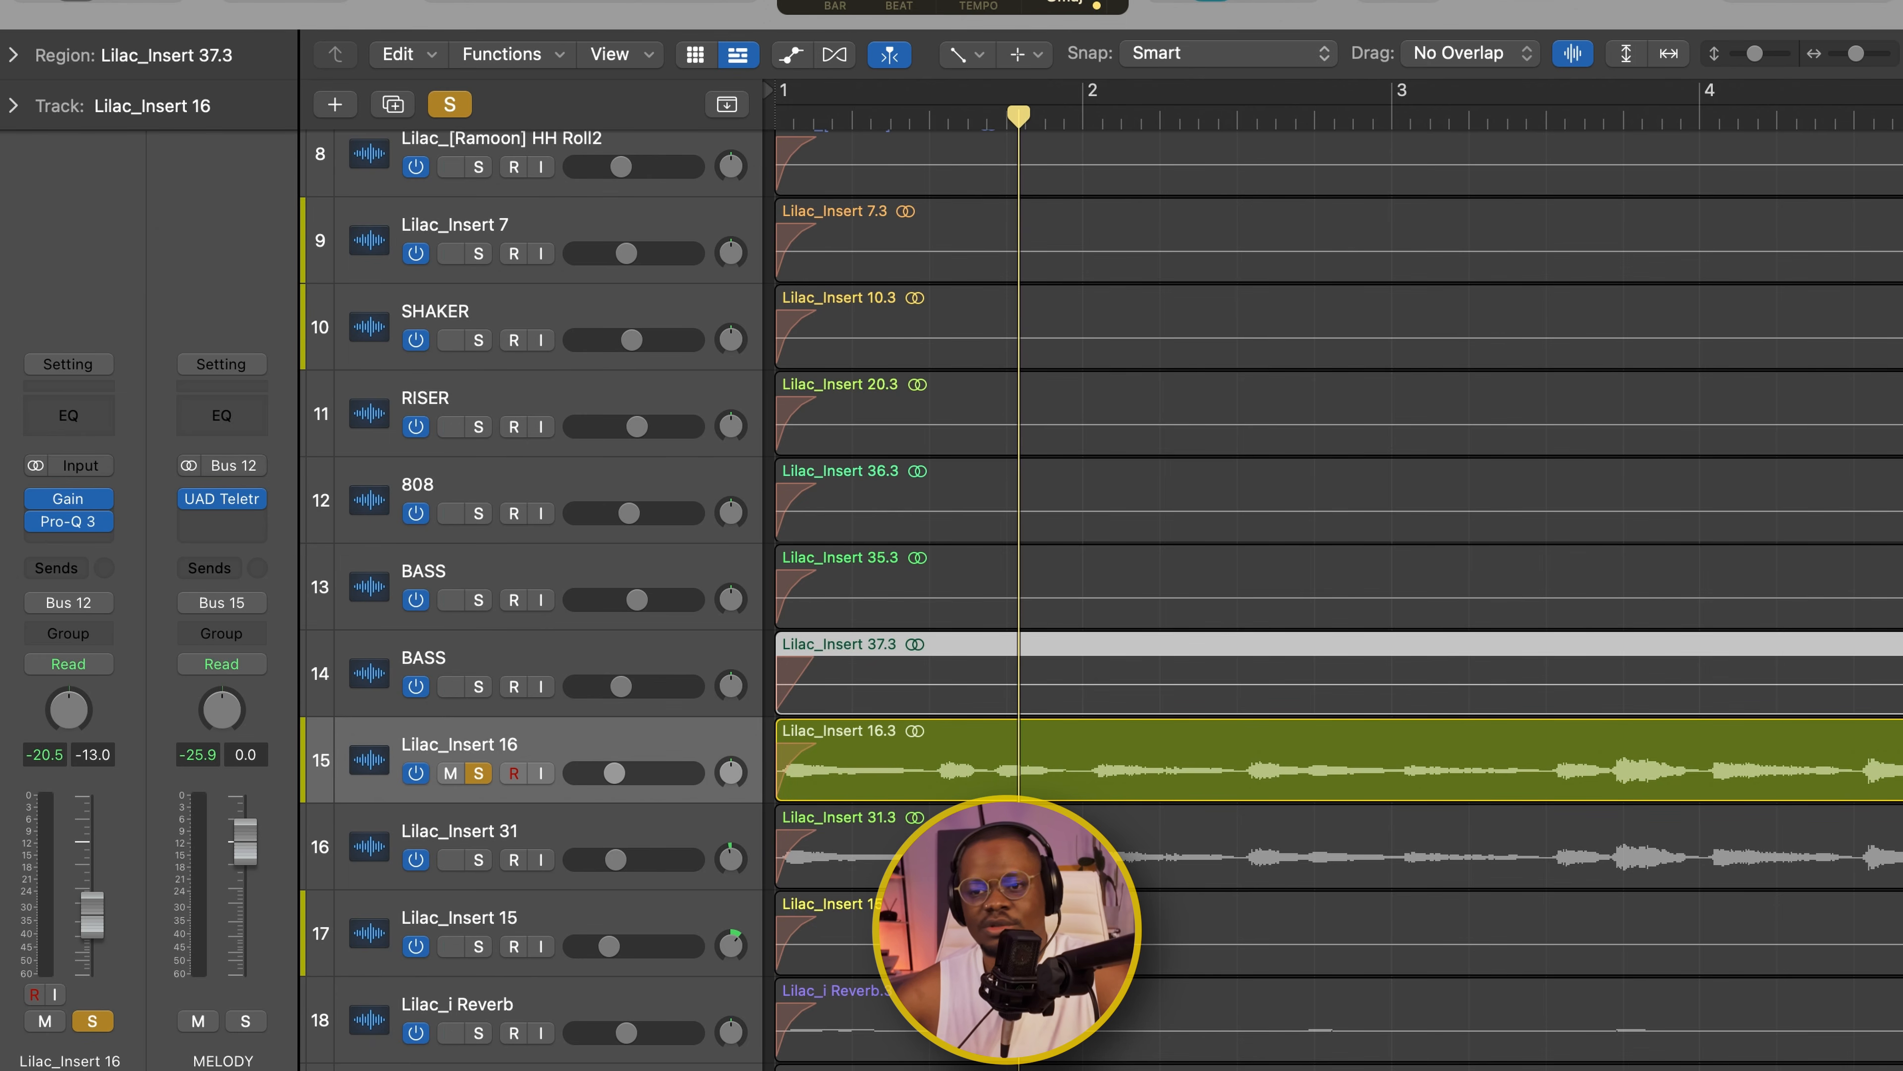
right_click(790, 671)
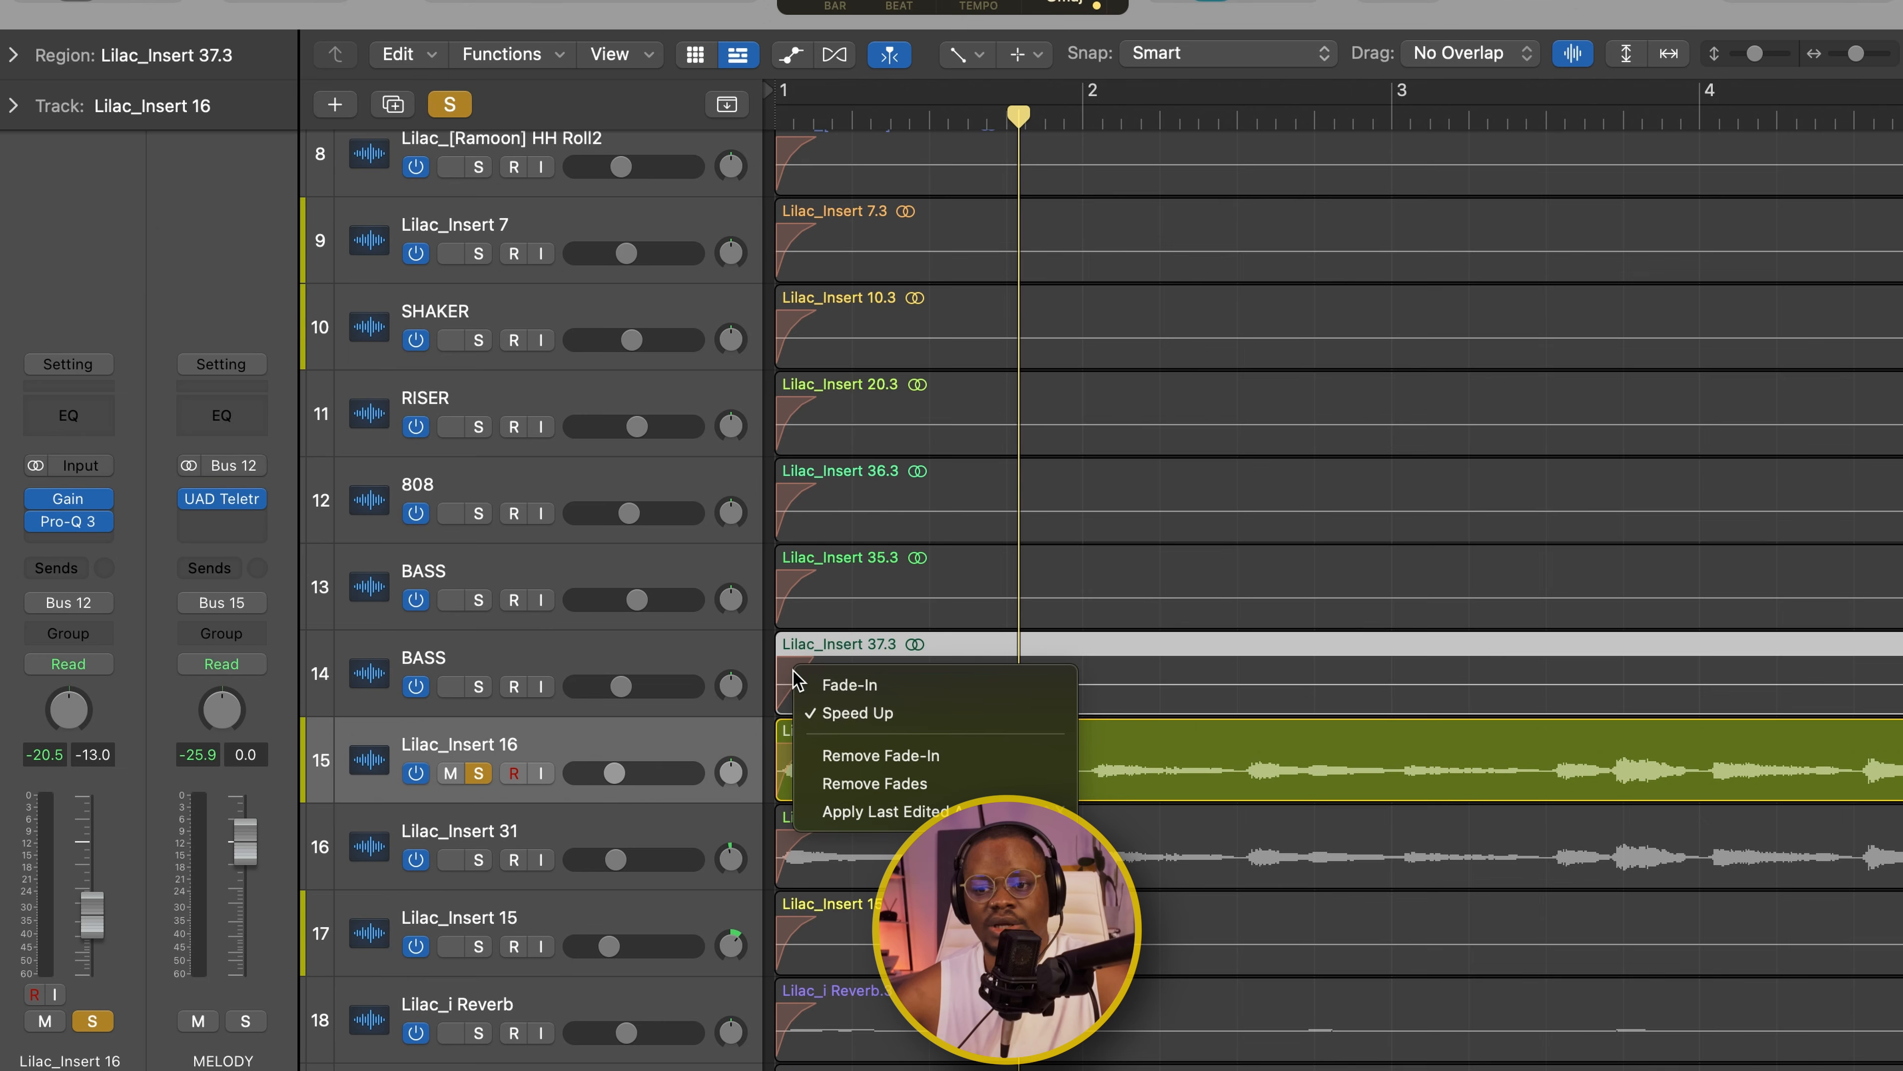
click(837, 720)
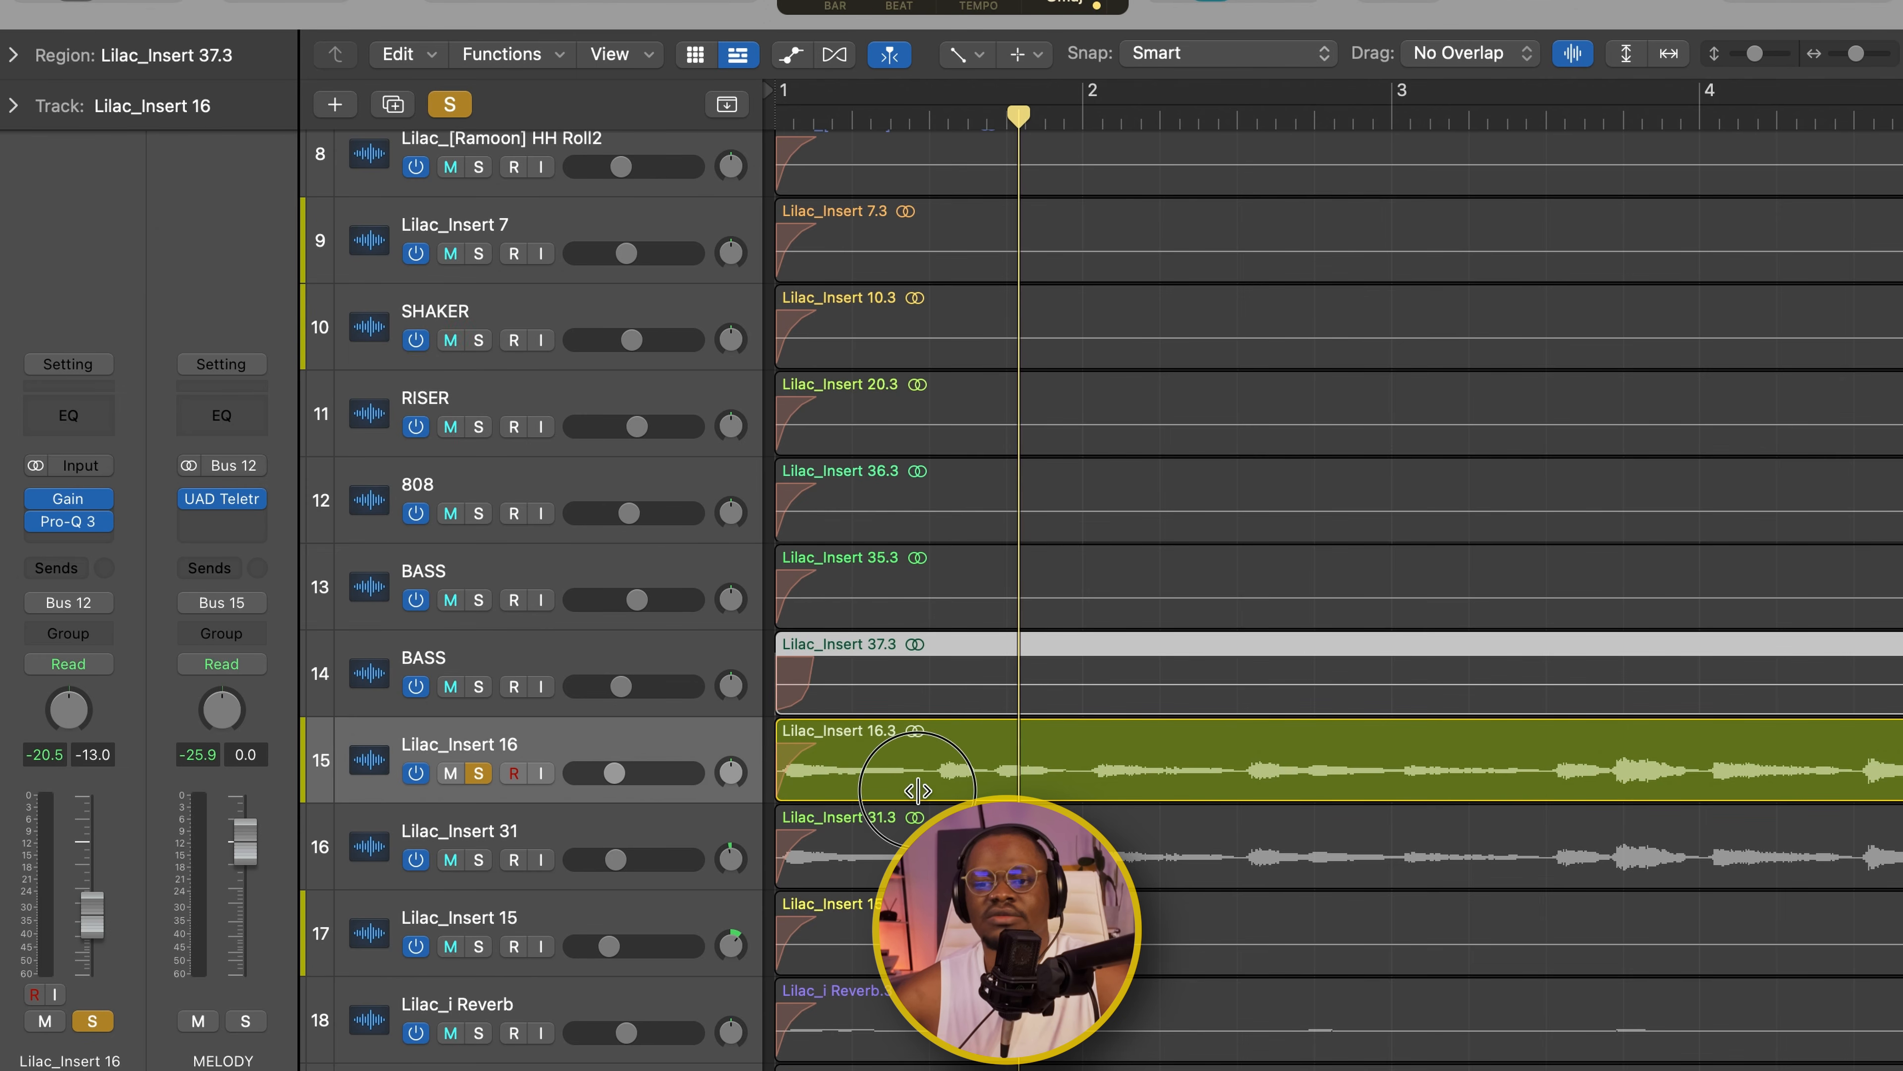
- Play the soloed Lilac_Insert 16 track from the project start and switch back to the Pointer tool
key(space)
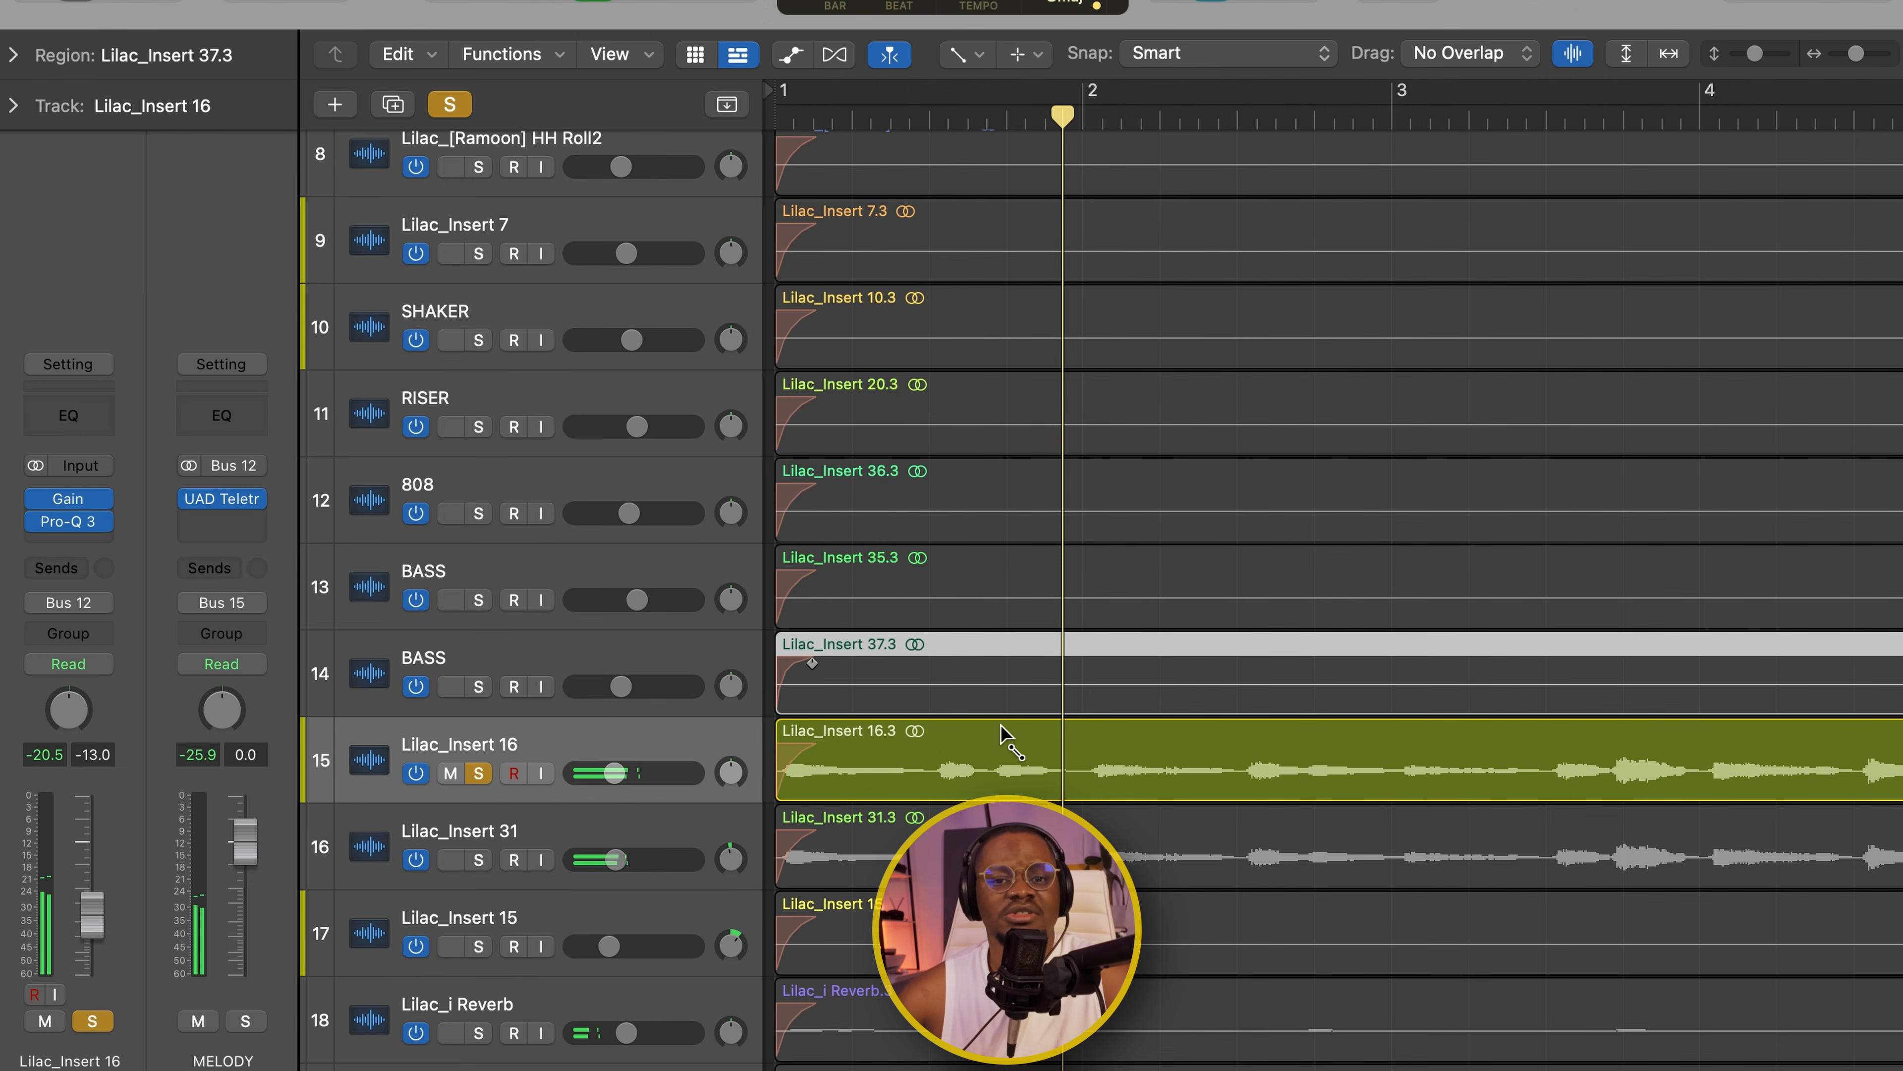
key(t)
key(t)
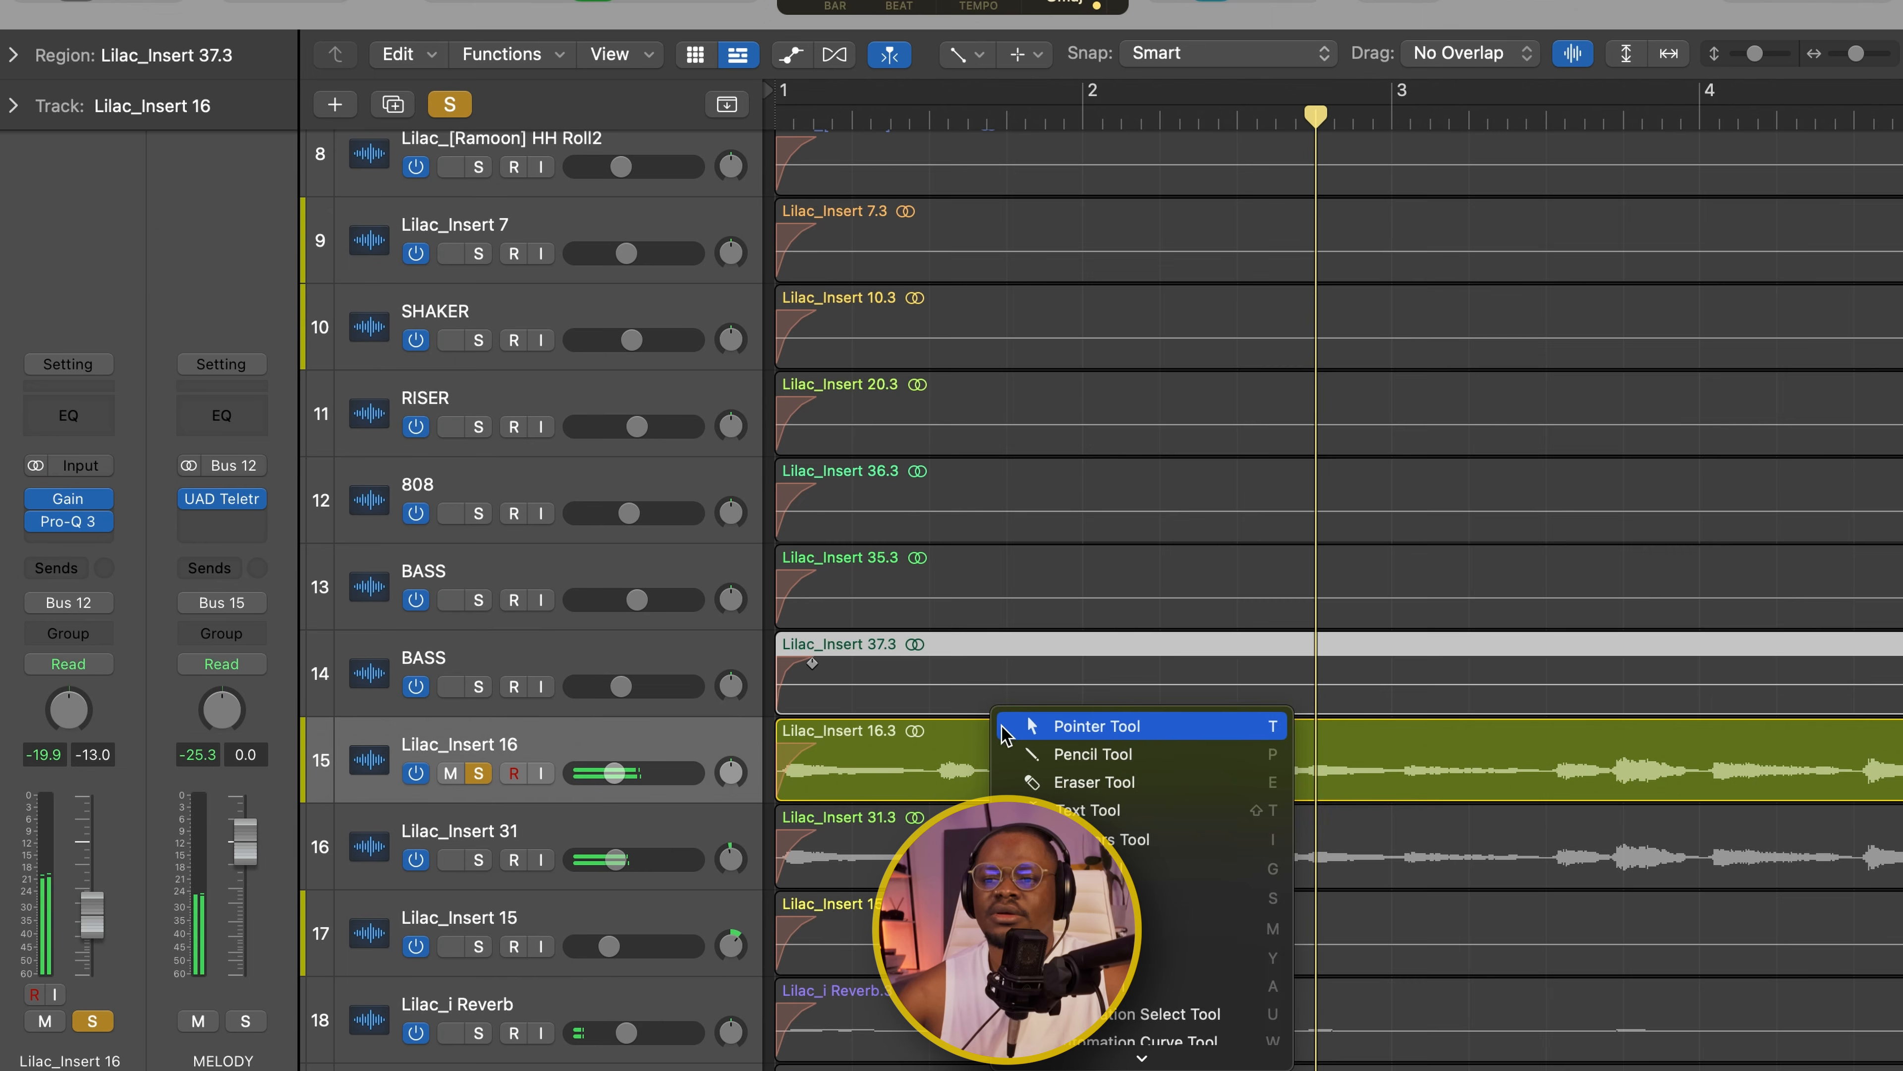
key(super+Left)
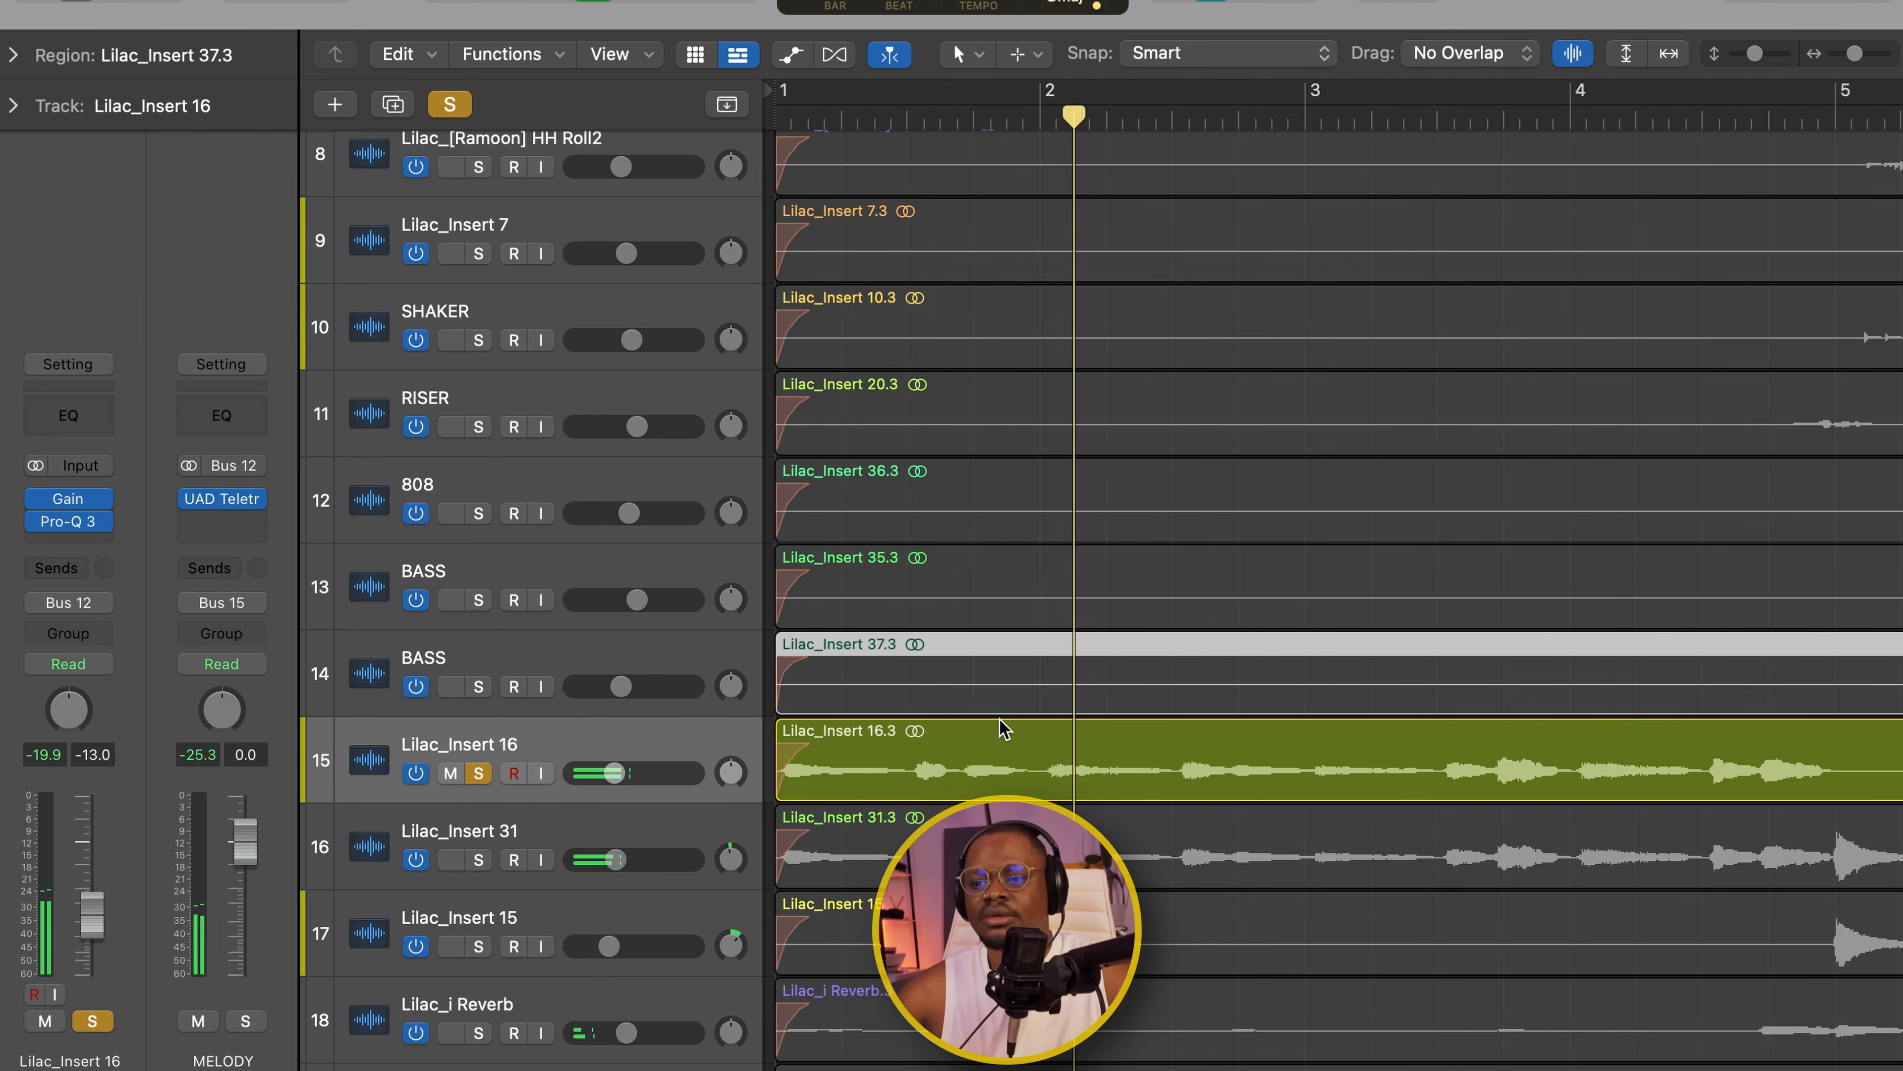
scroll(1012, 734, down, 5)
scroll(916, 750, up, 1)
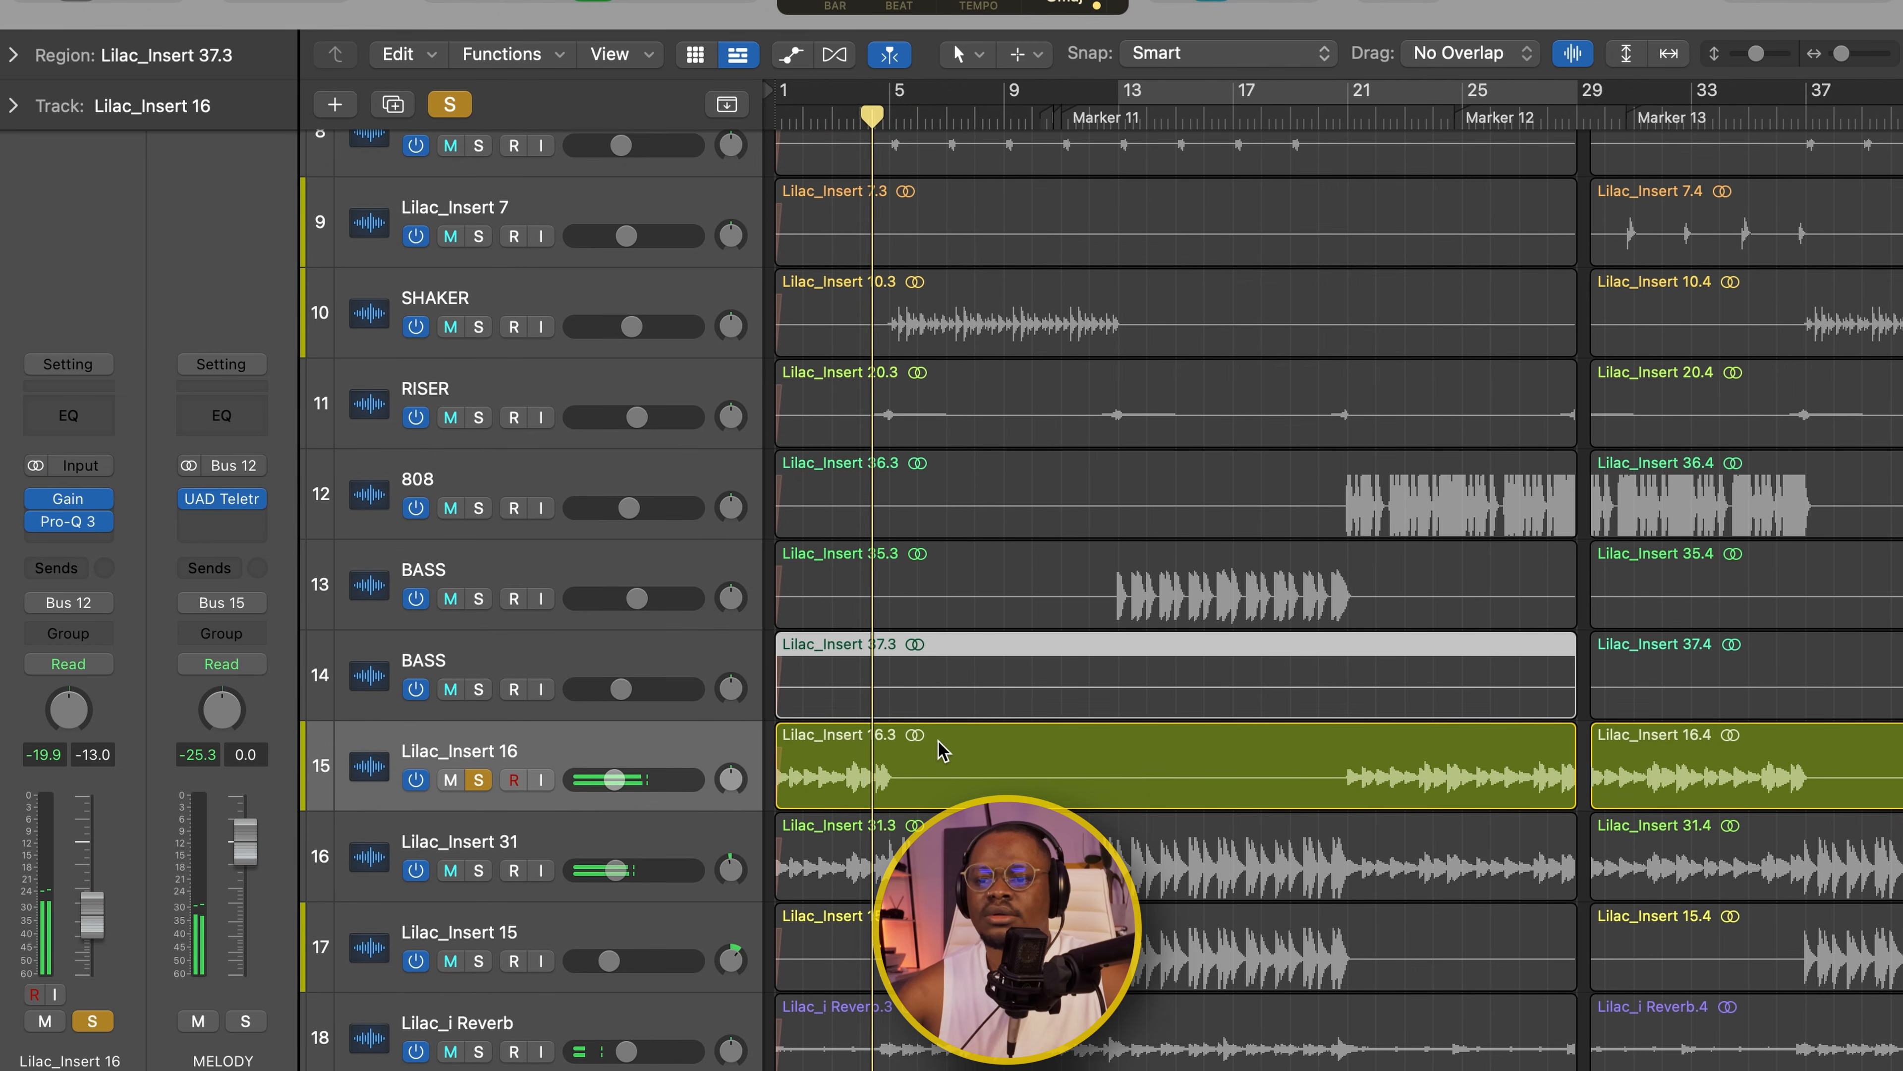
- Turn off solo on the Lilac_Insert 16 track during playback so the full mix is heard
scroll(952, 744, down, 2)
scroll(951, 736, down, 3)
key(s)
scroll(946, 754, down, 3)
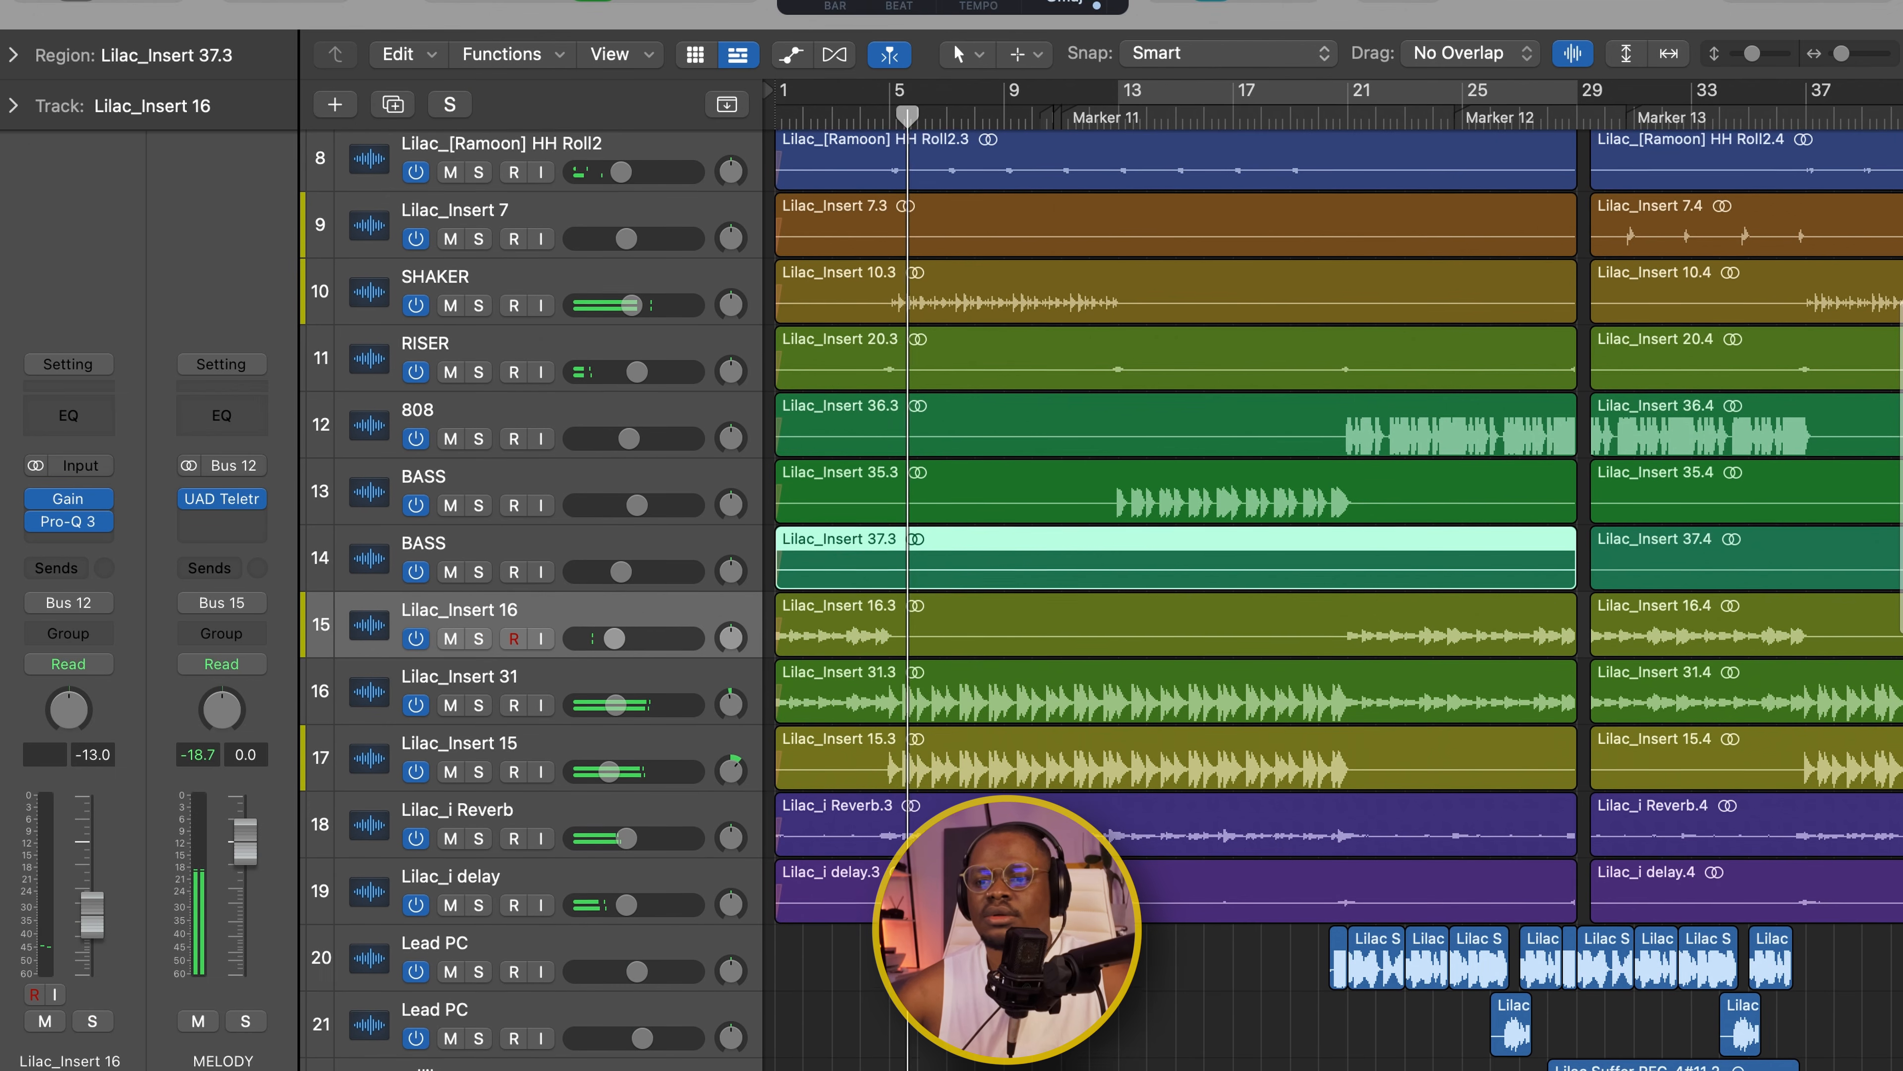
- Select the Lilac_i Reverb track and inspect the UAD Teletronix LA-2 compressor on the MELODY bus
key(Down)
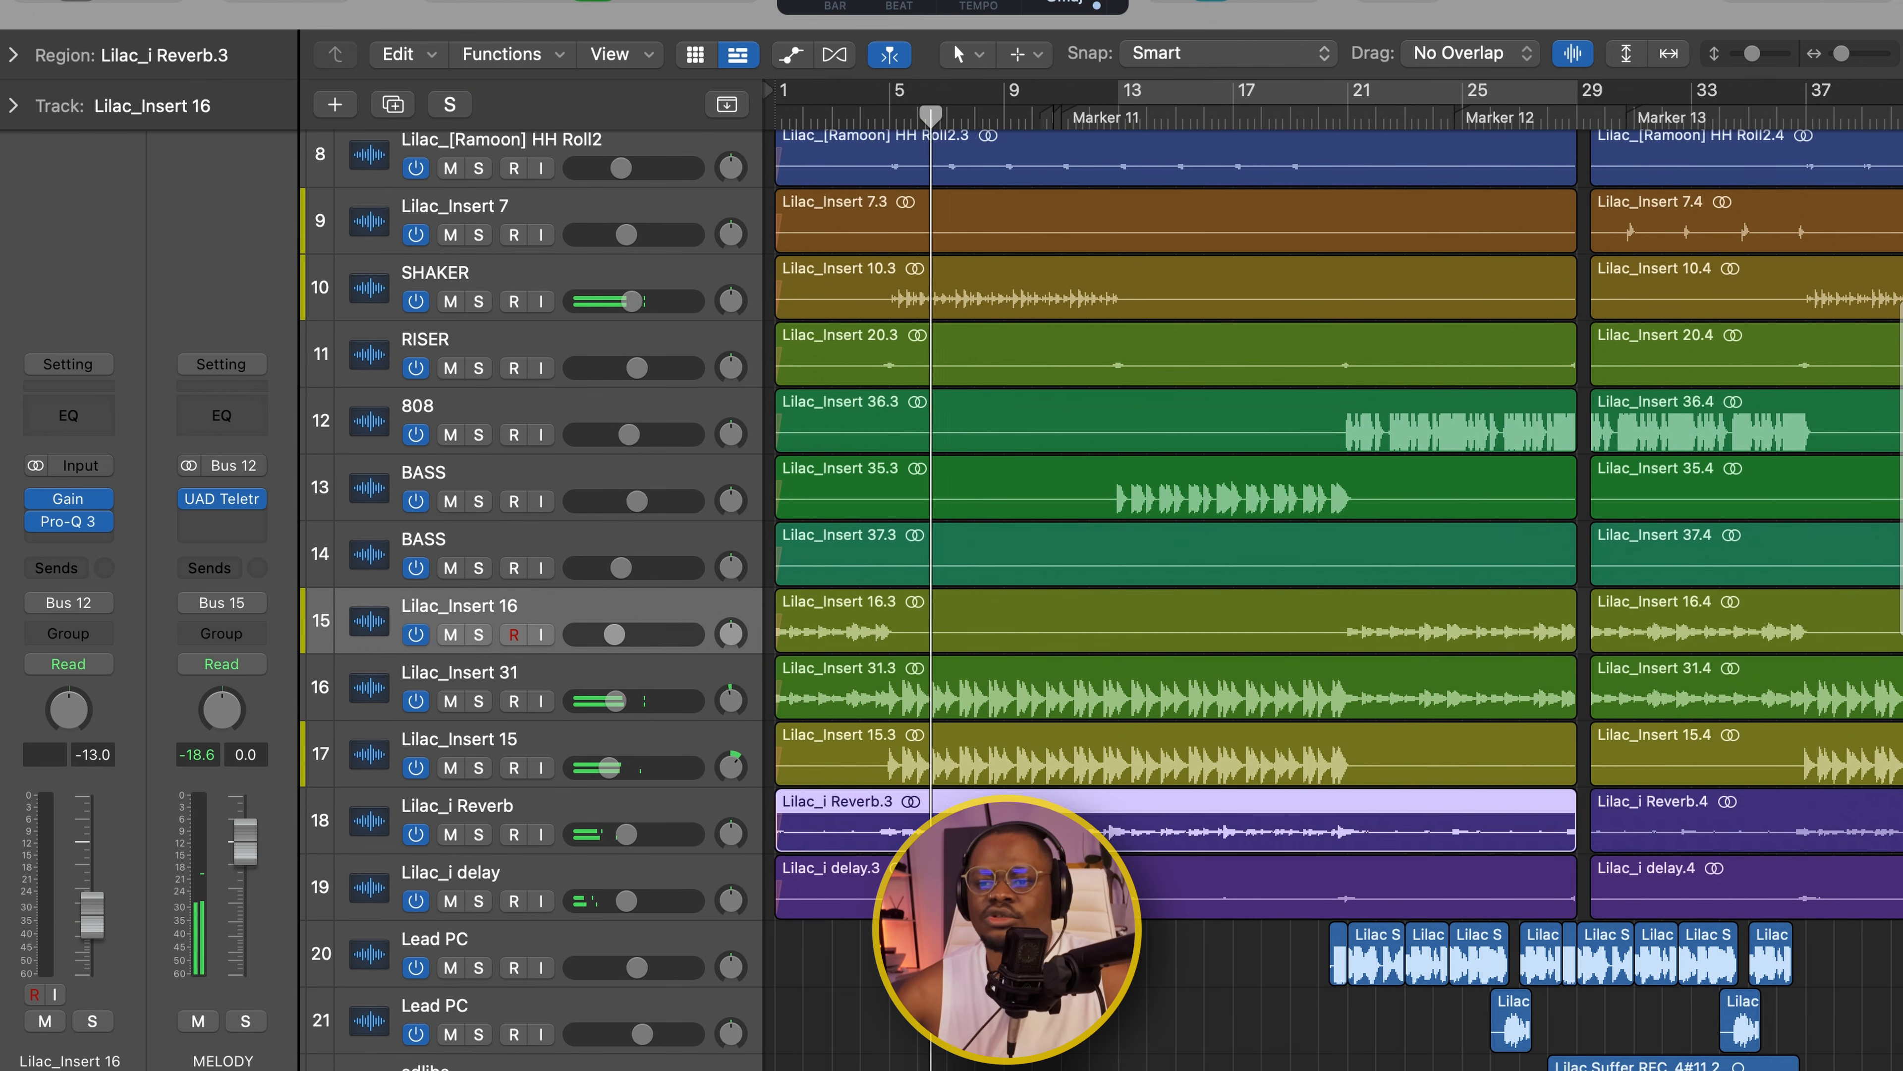
key(Down)
click(1055, 801)
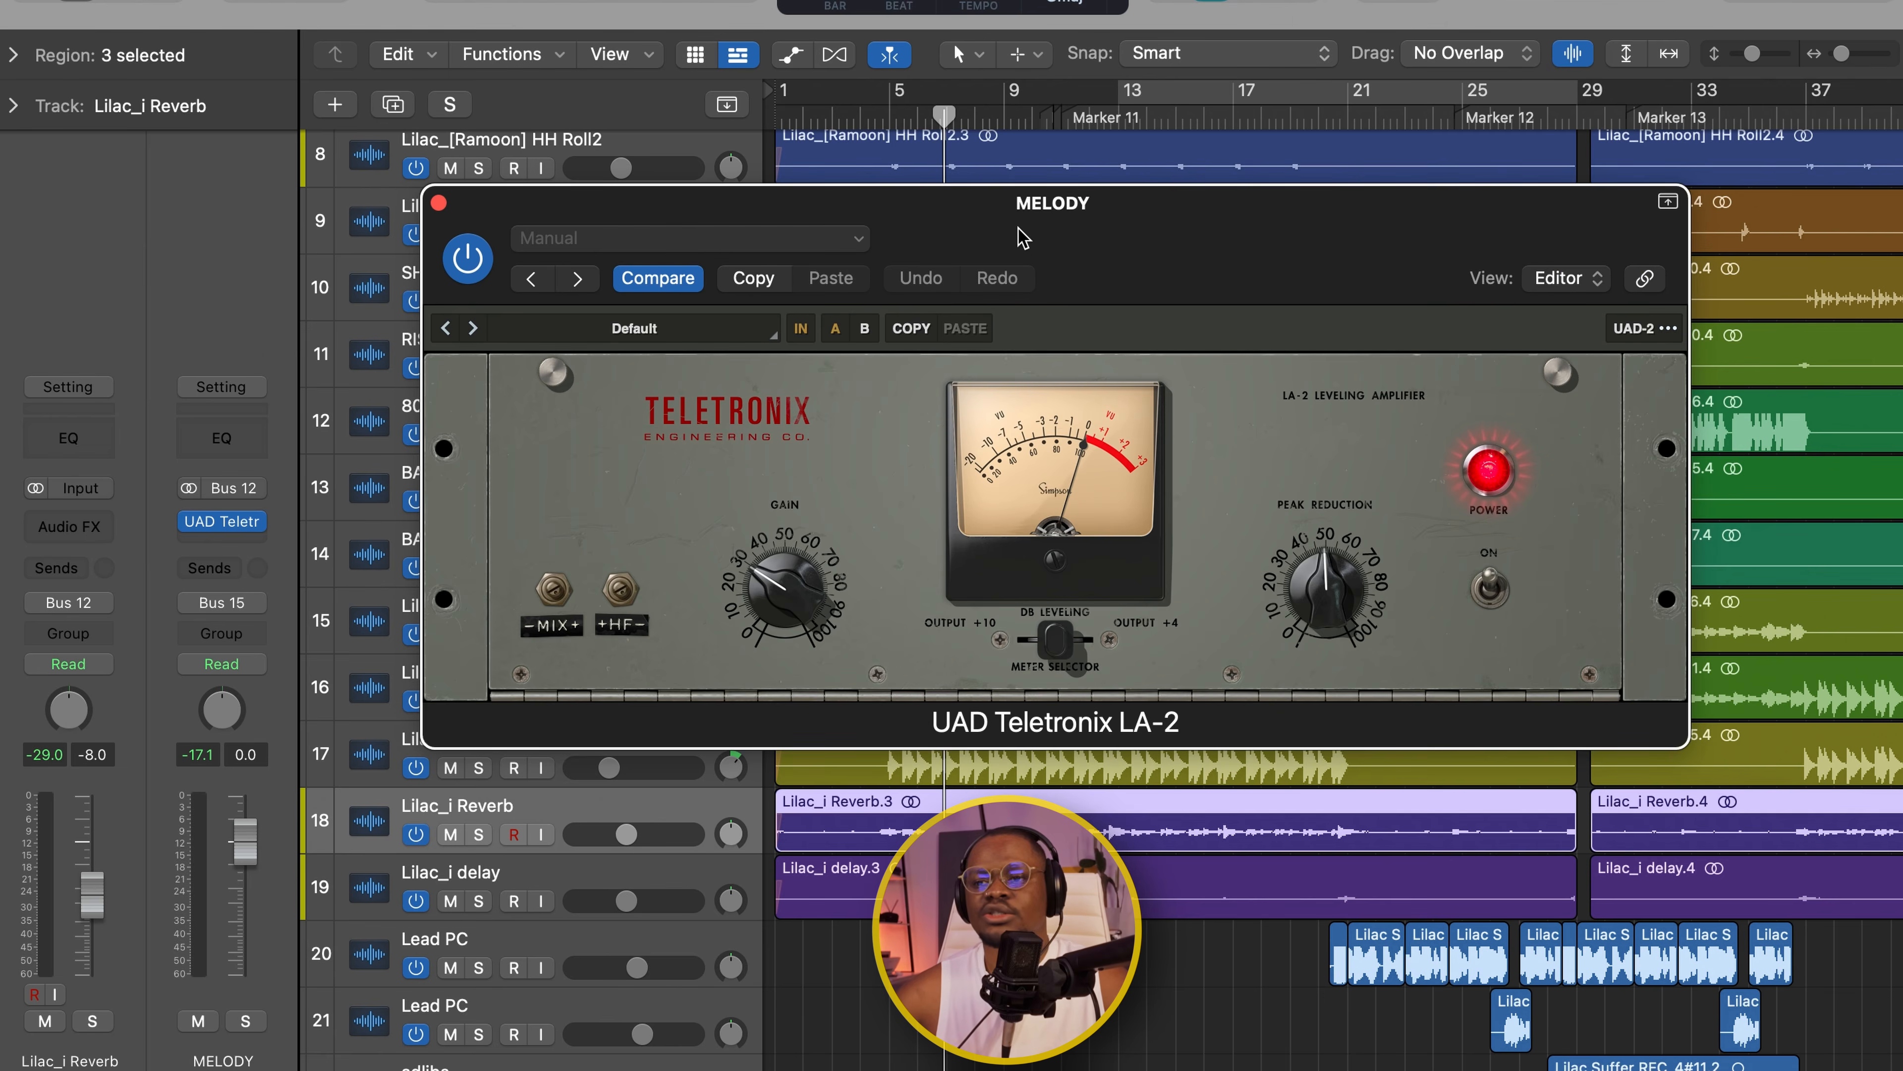
drag(1023, 237, 1094, 321)
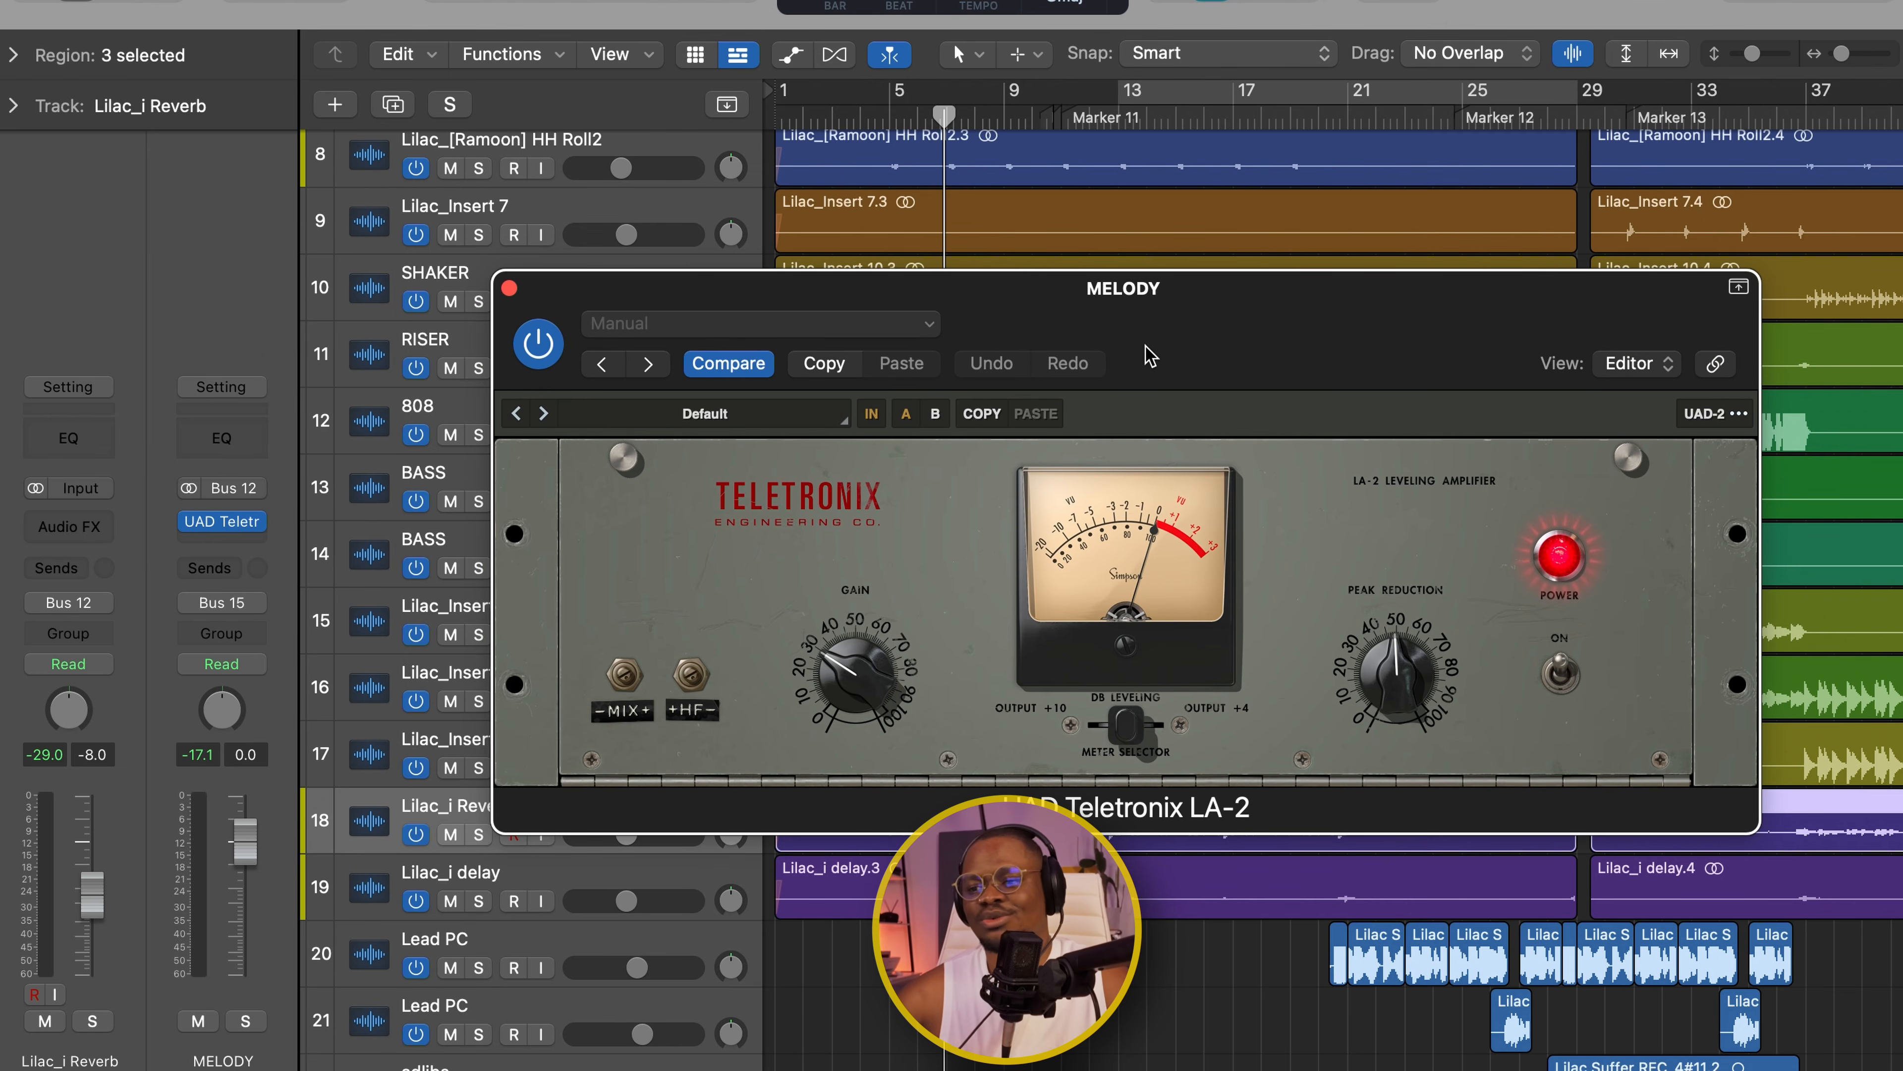
click(507, 287)
- Play the full mix into the vocal section and solo the NEW Lead track
key(space)
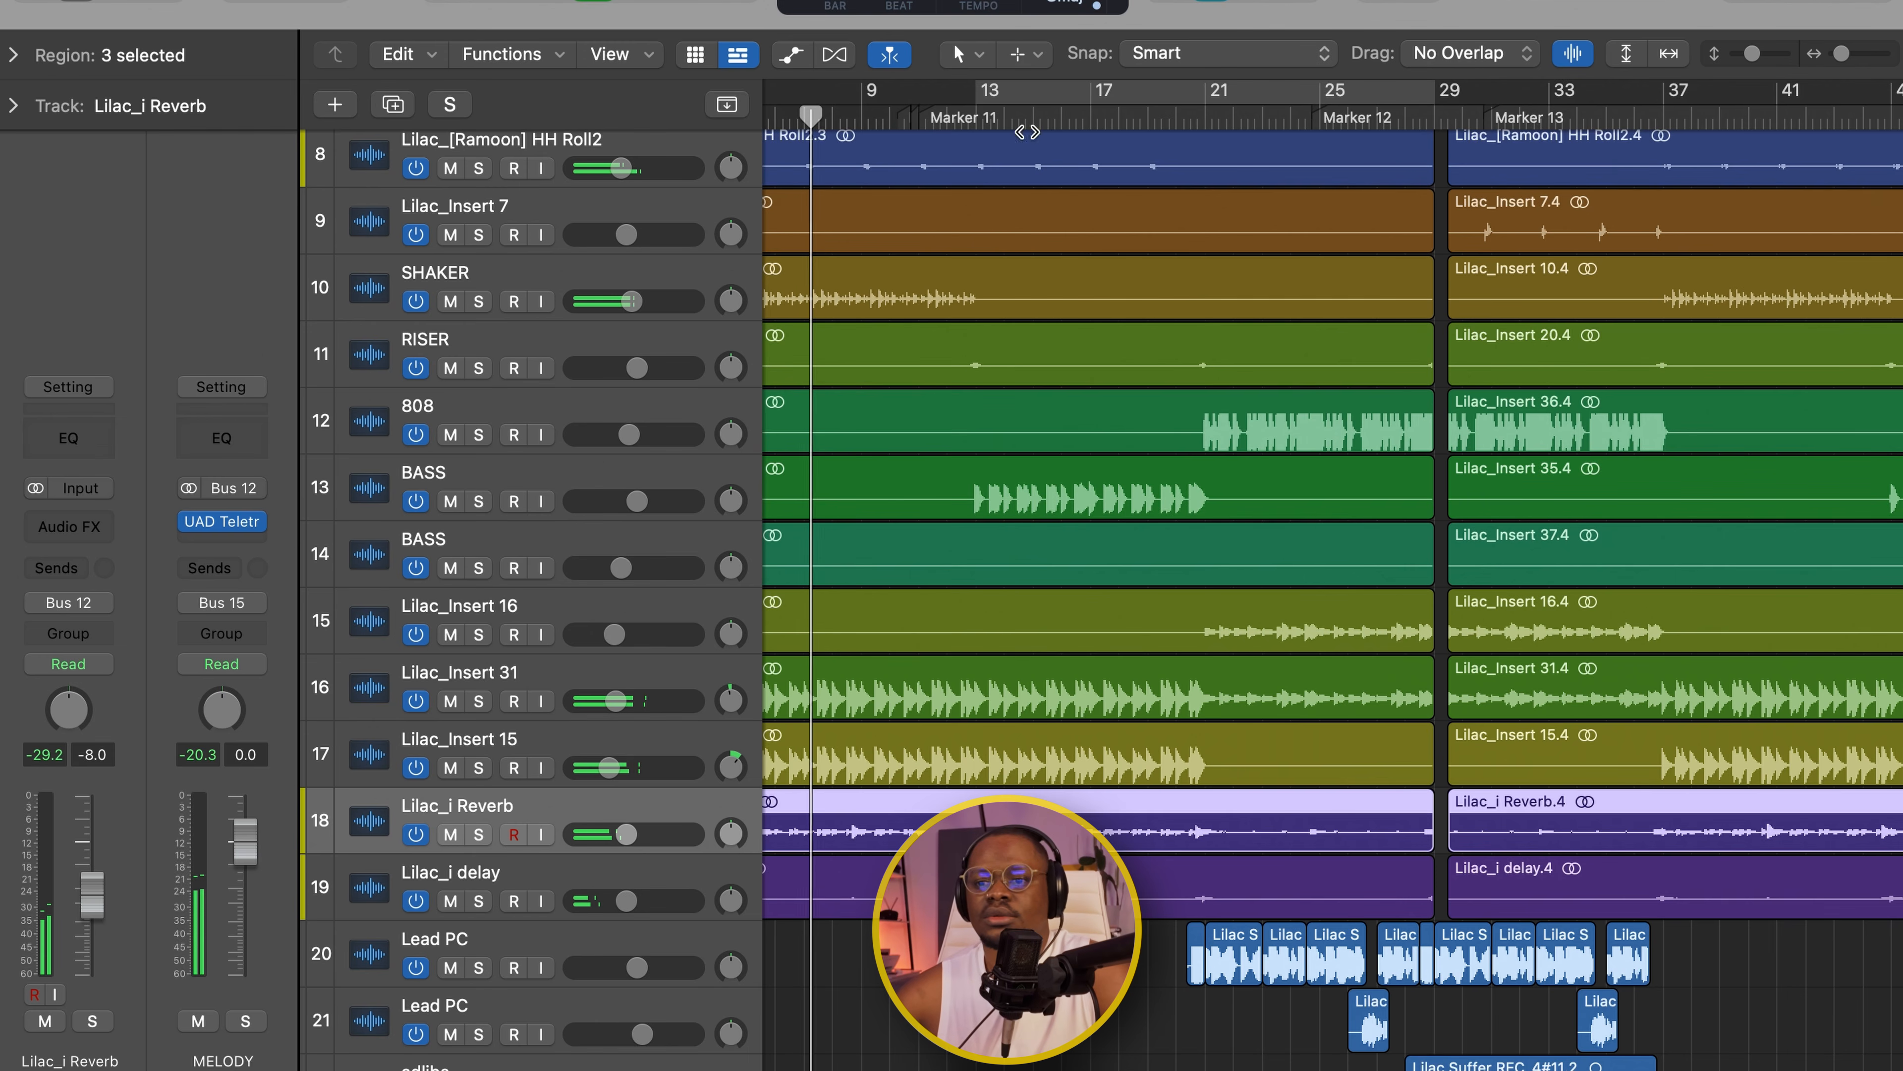
scroll(981, 230, up, 2)
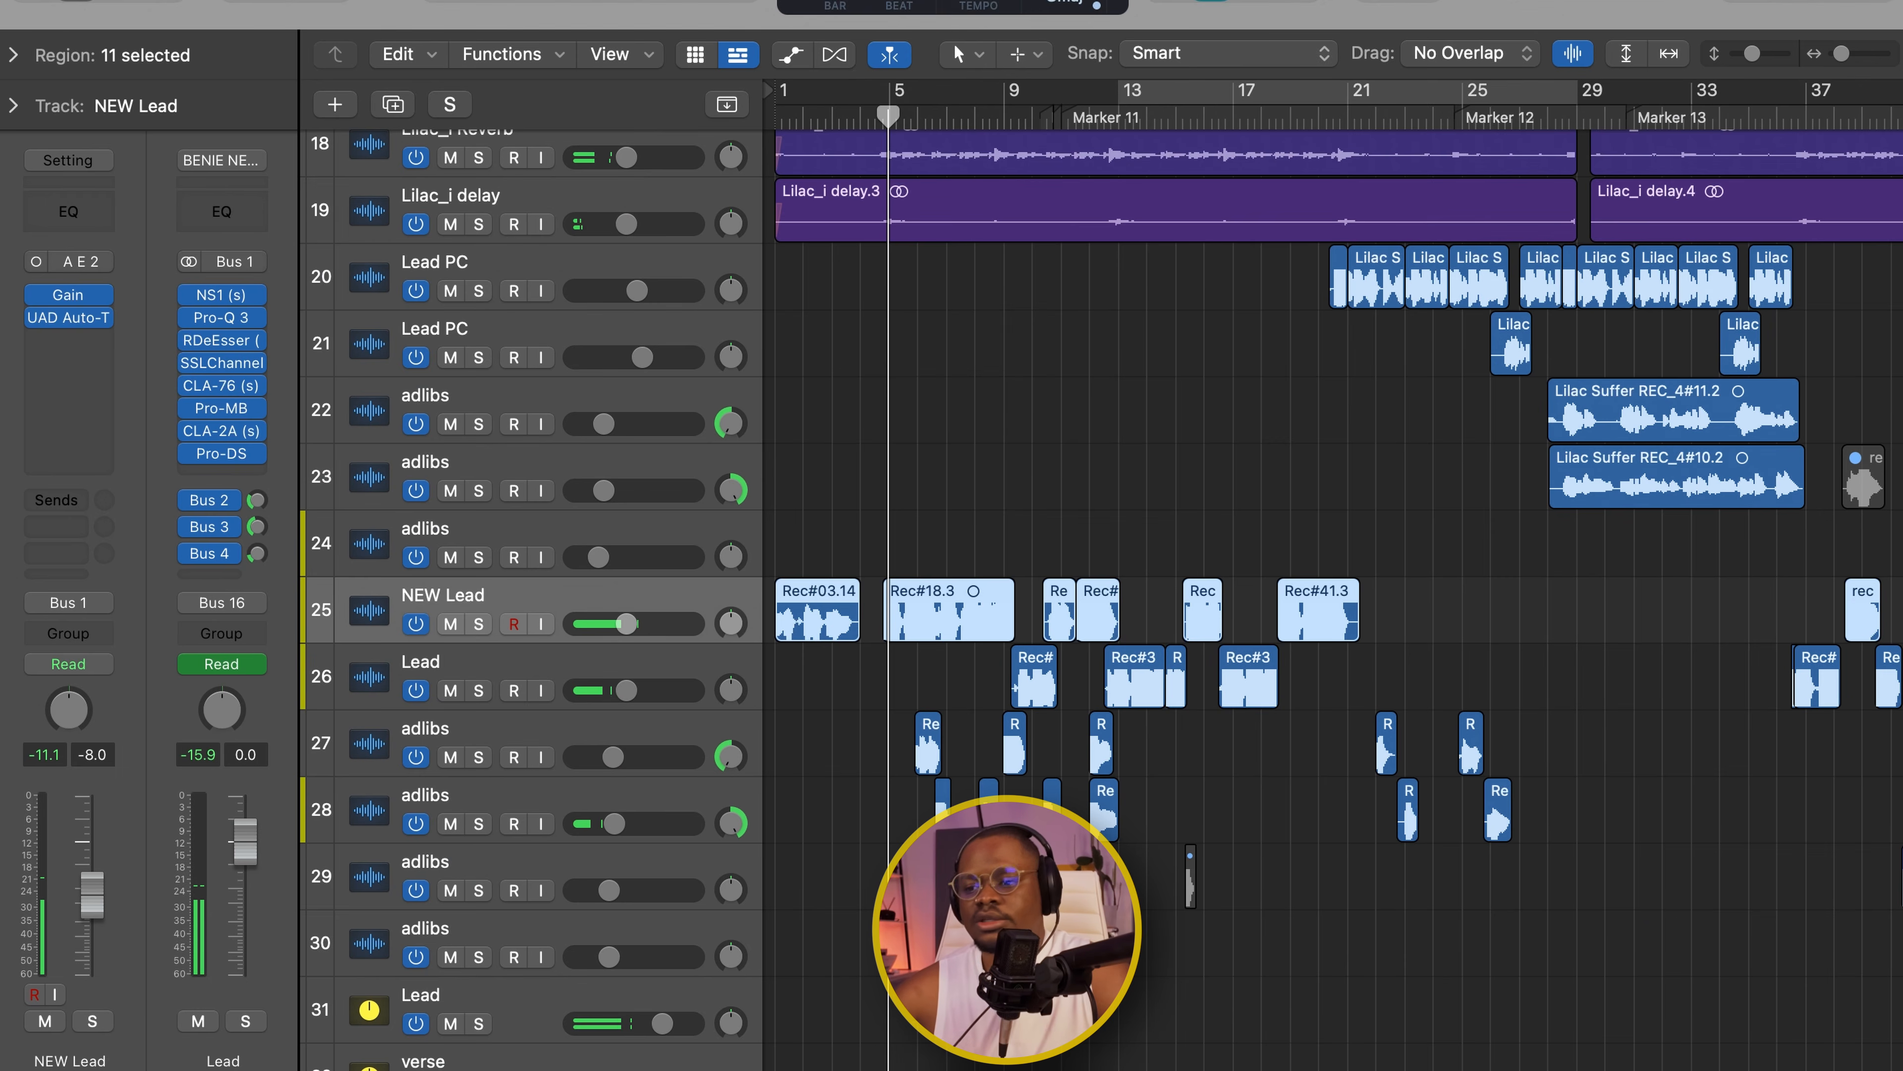
mouse_move(1615, 1043)
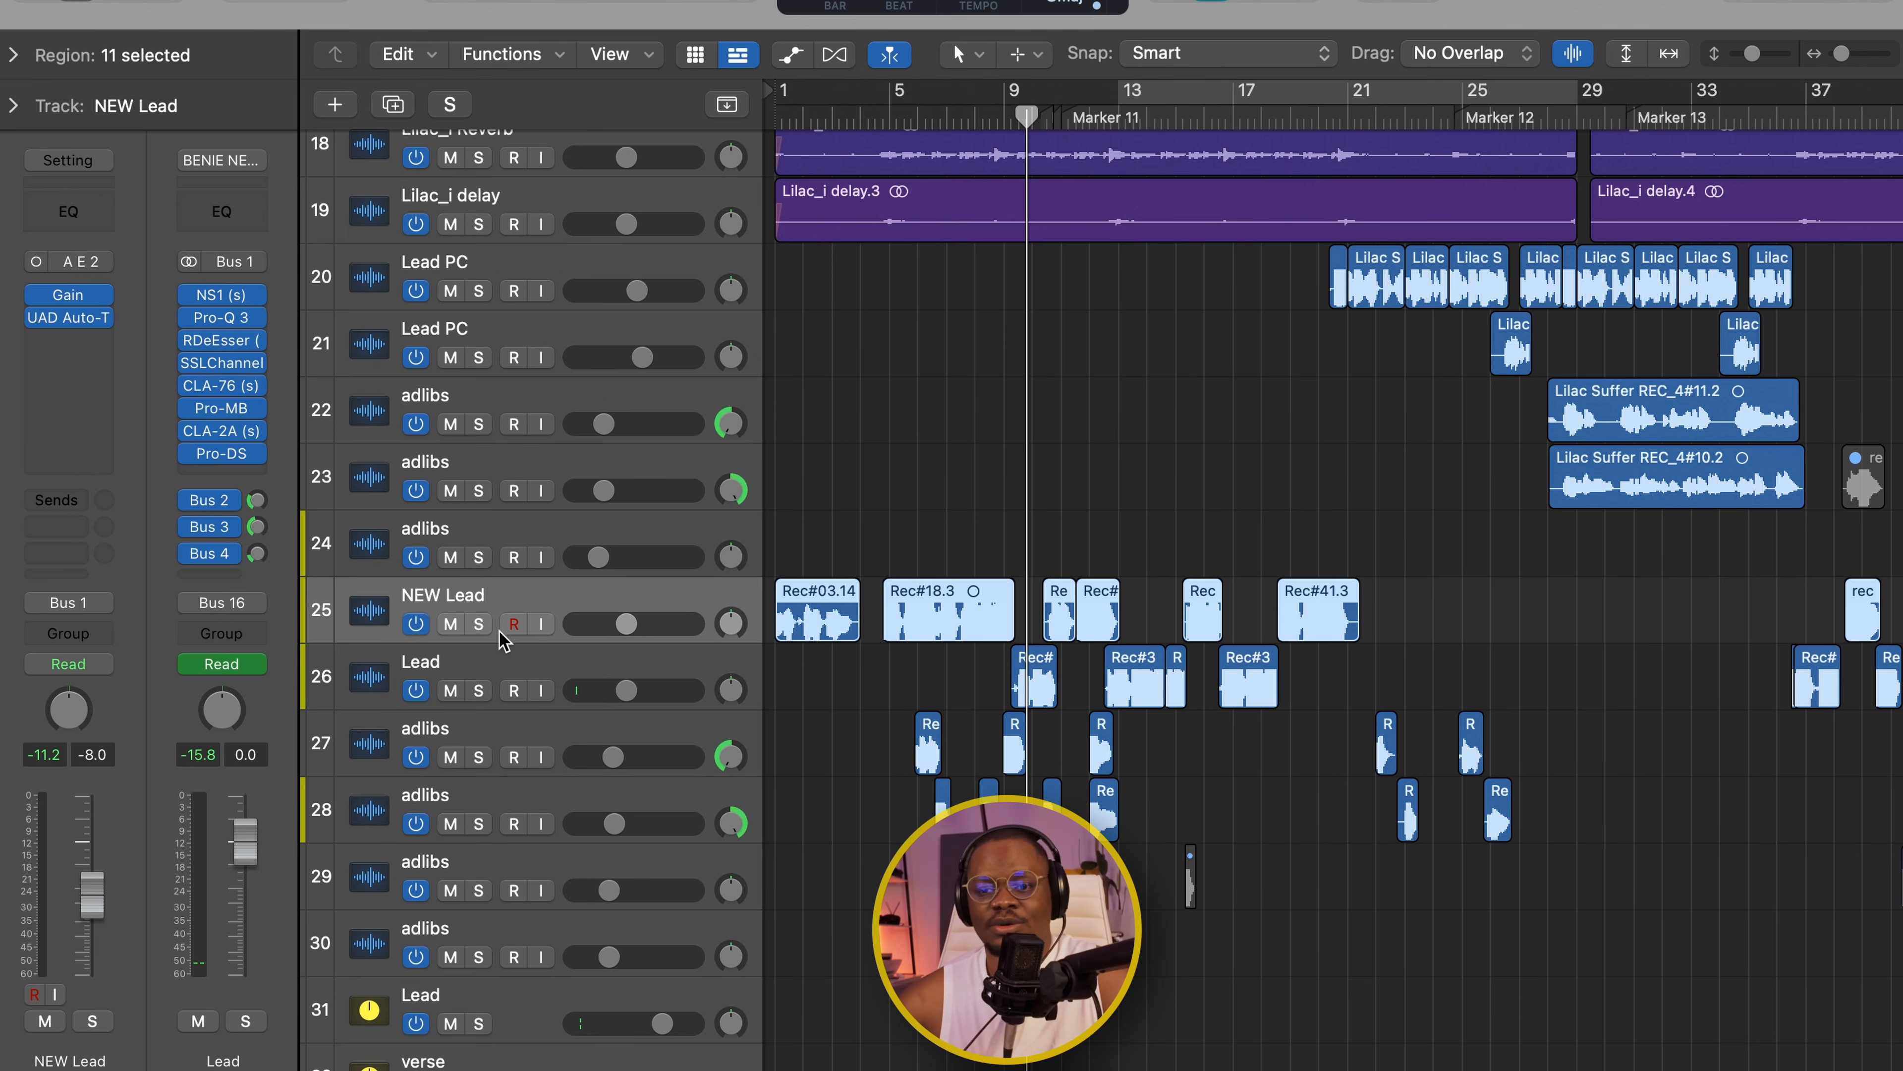
click(479, 624)
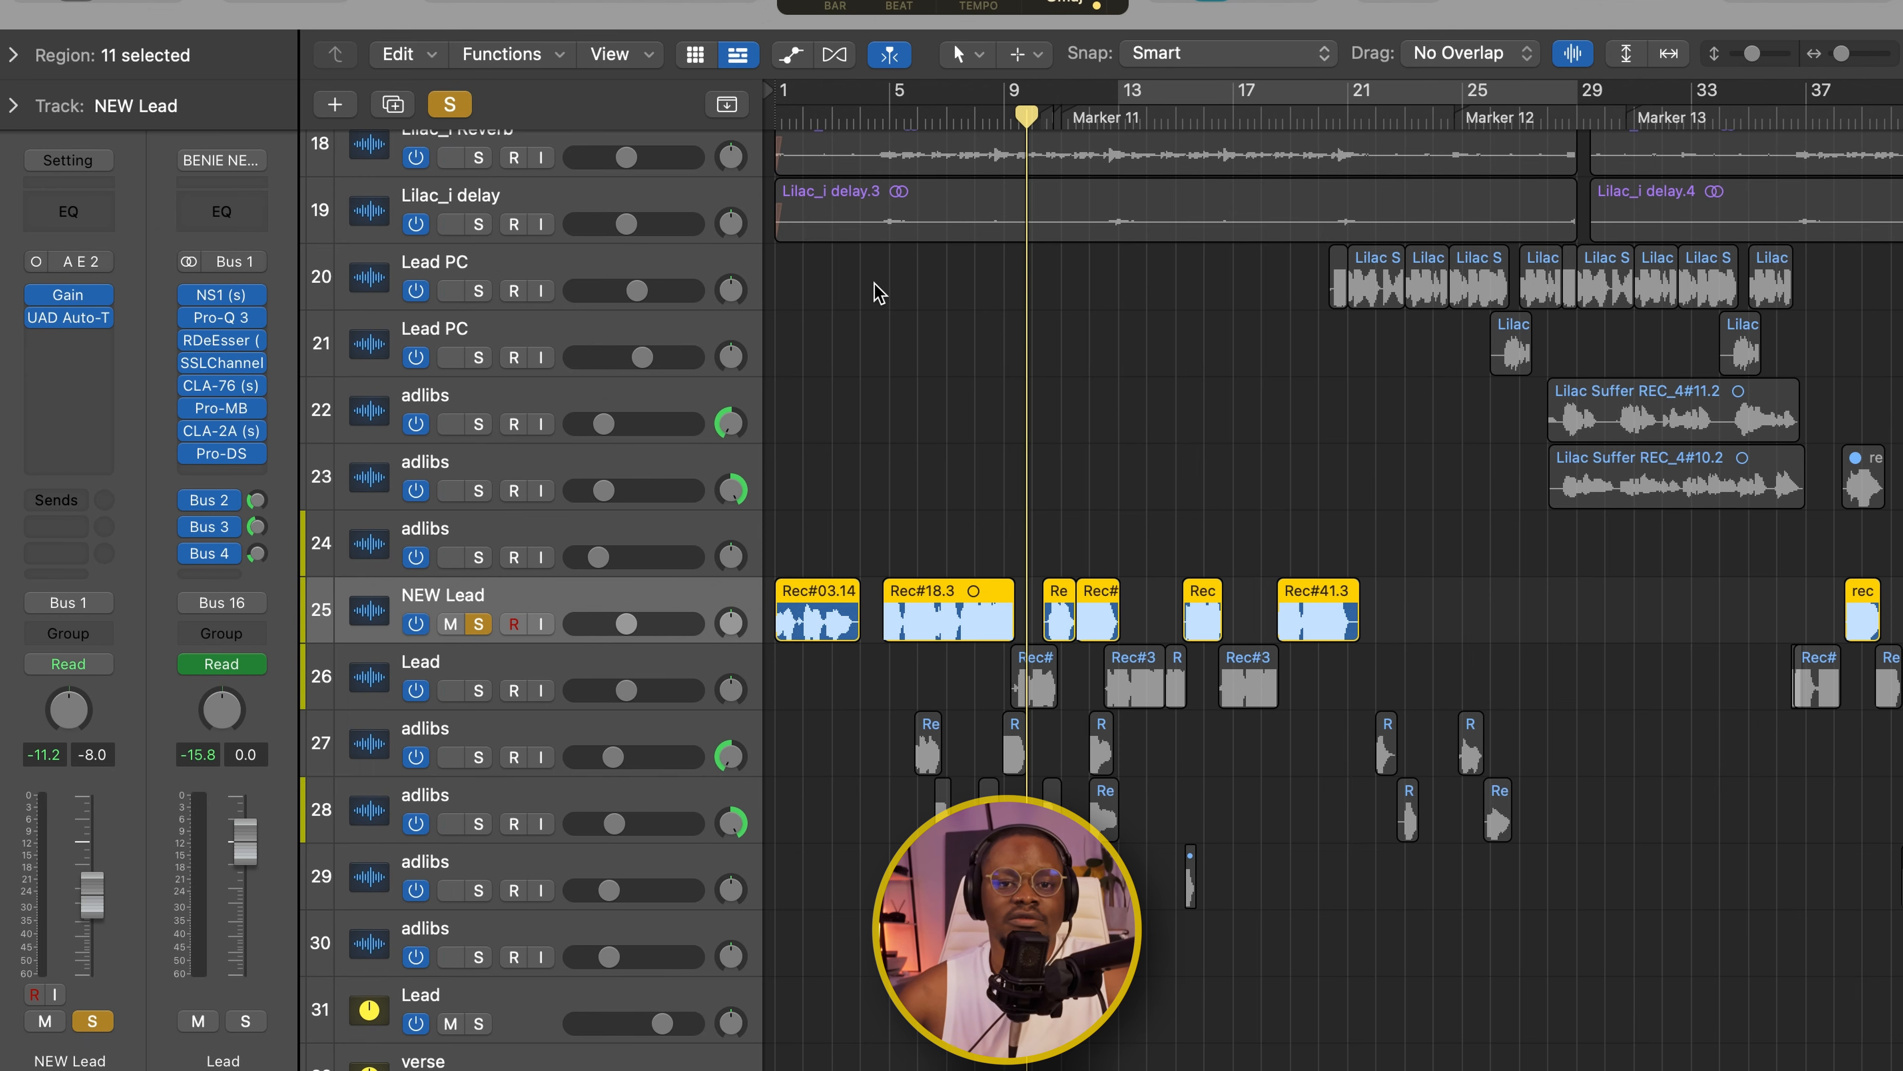
key(space)
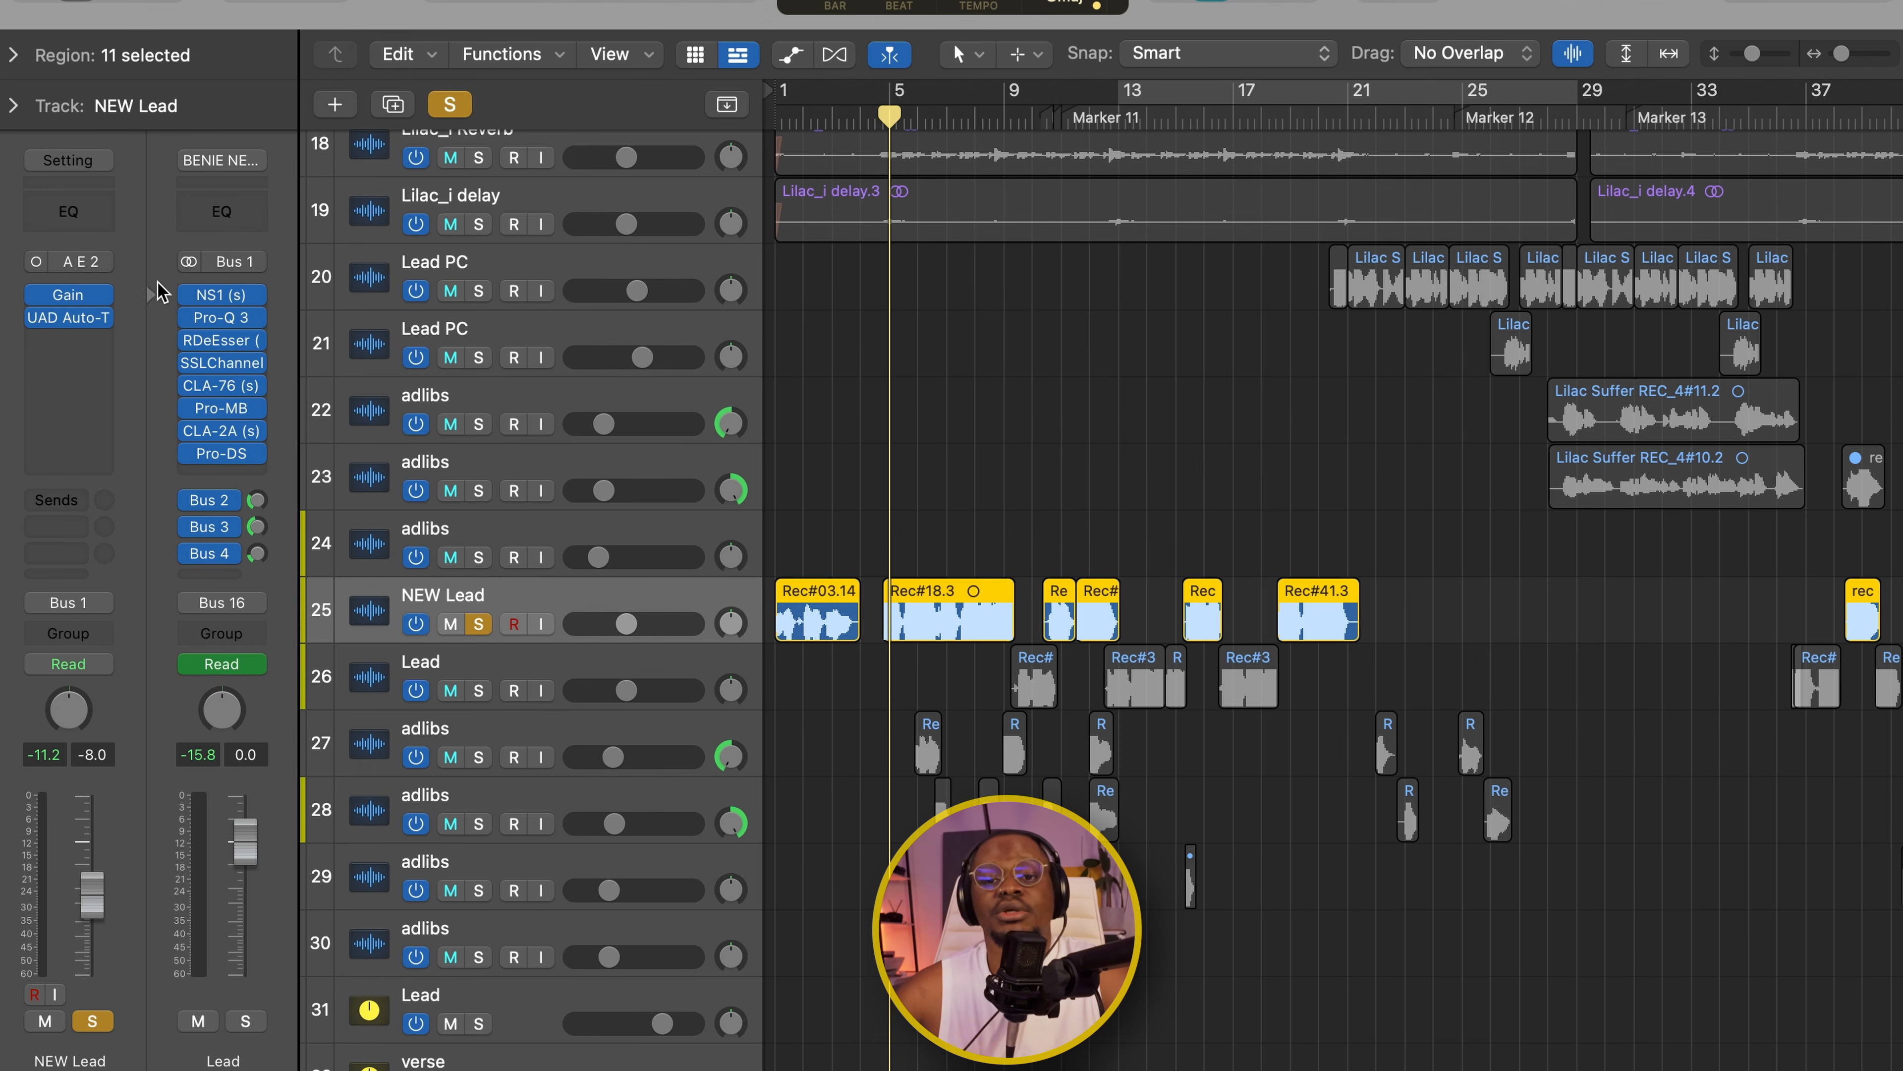
- Review the Gain and UAD Auto-Tune Realtime Advanced plug-in settings on the NEW Lead track
click(111, 298)
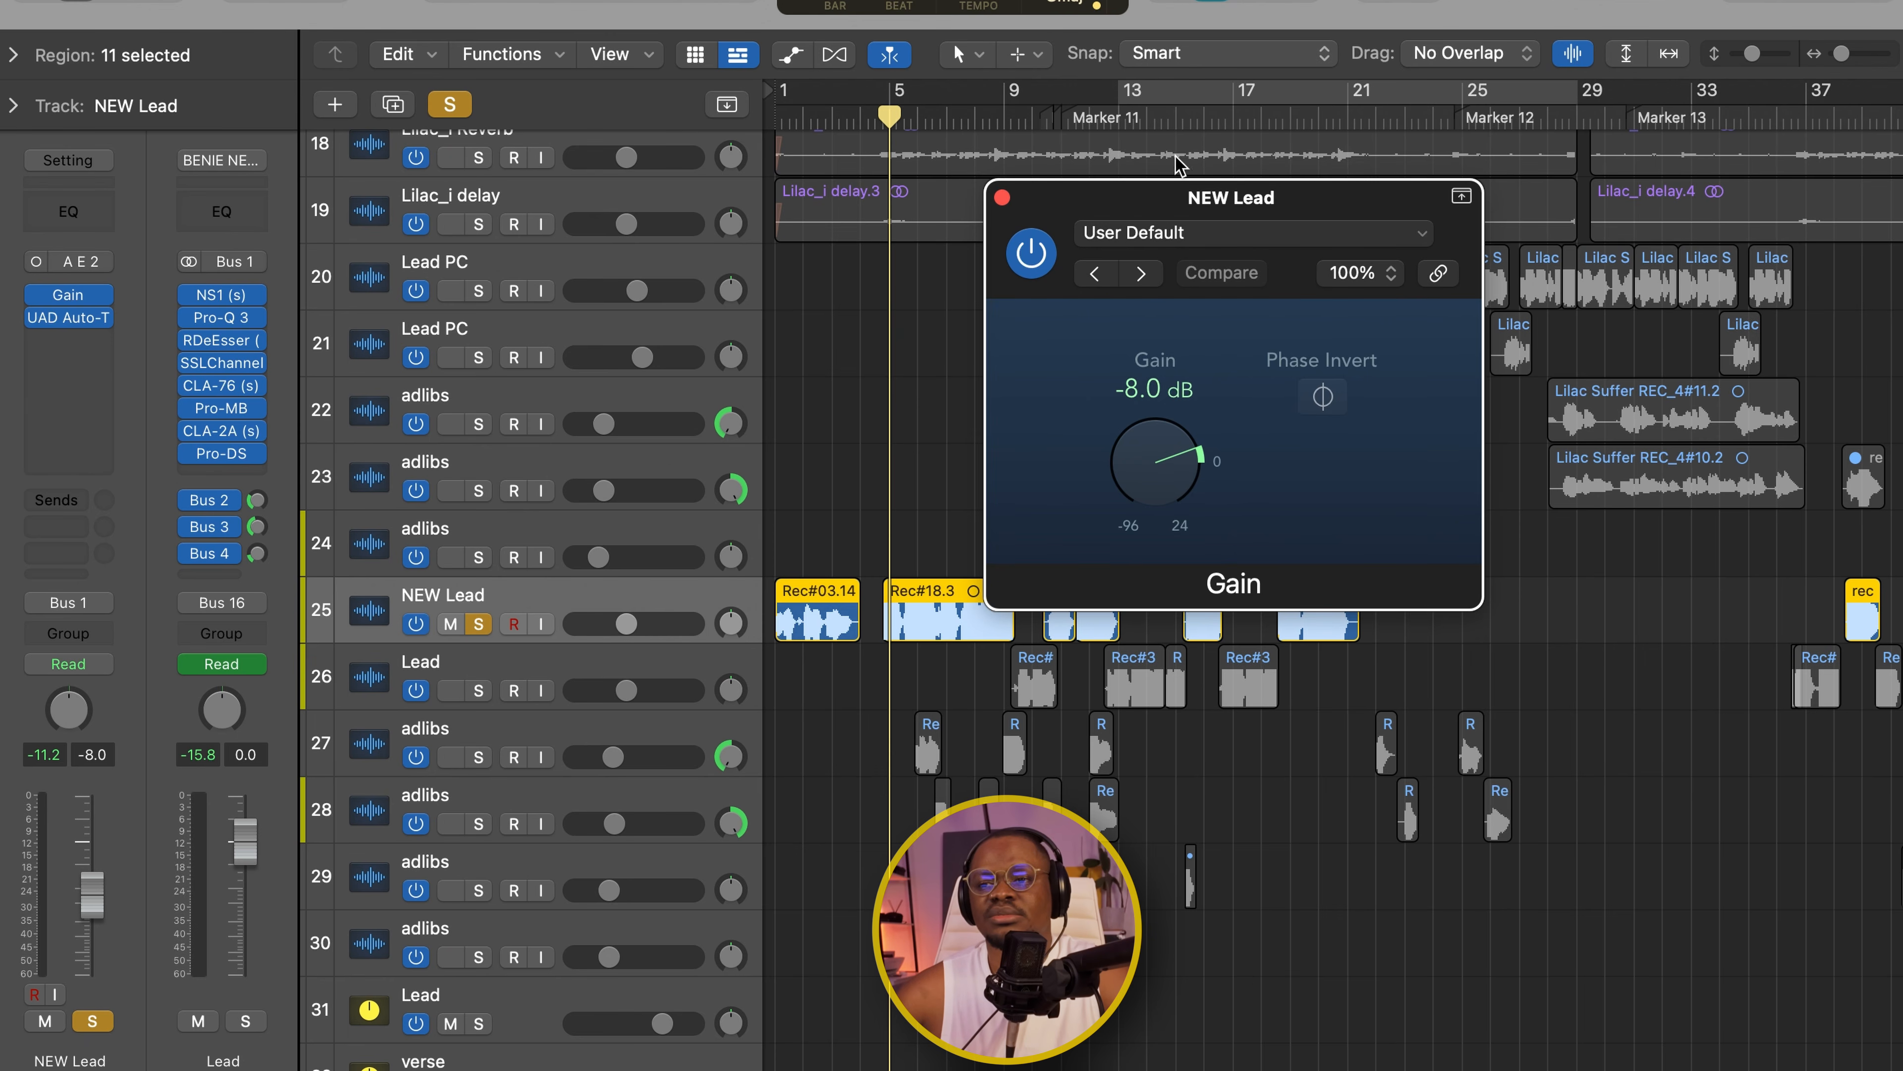
drag(1169, 196, 987, 188)
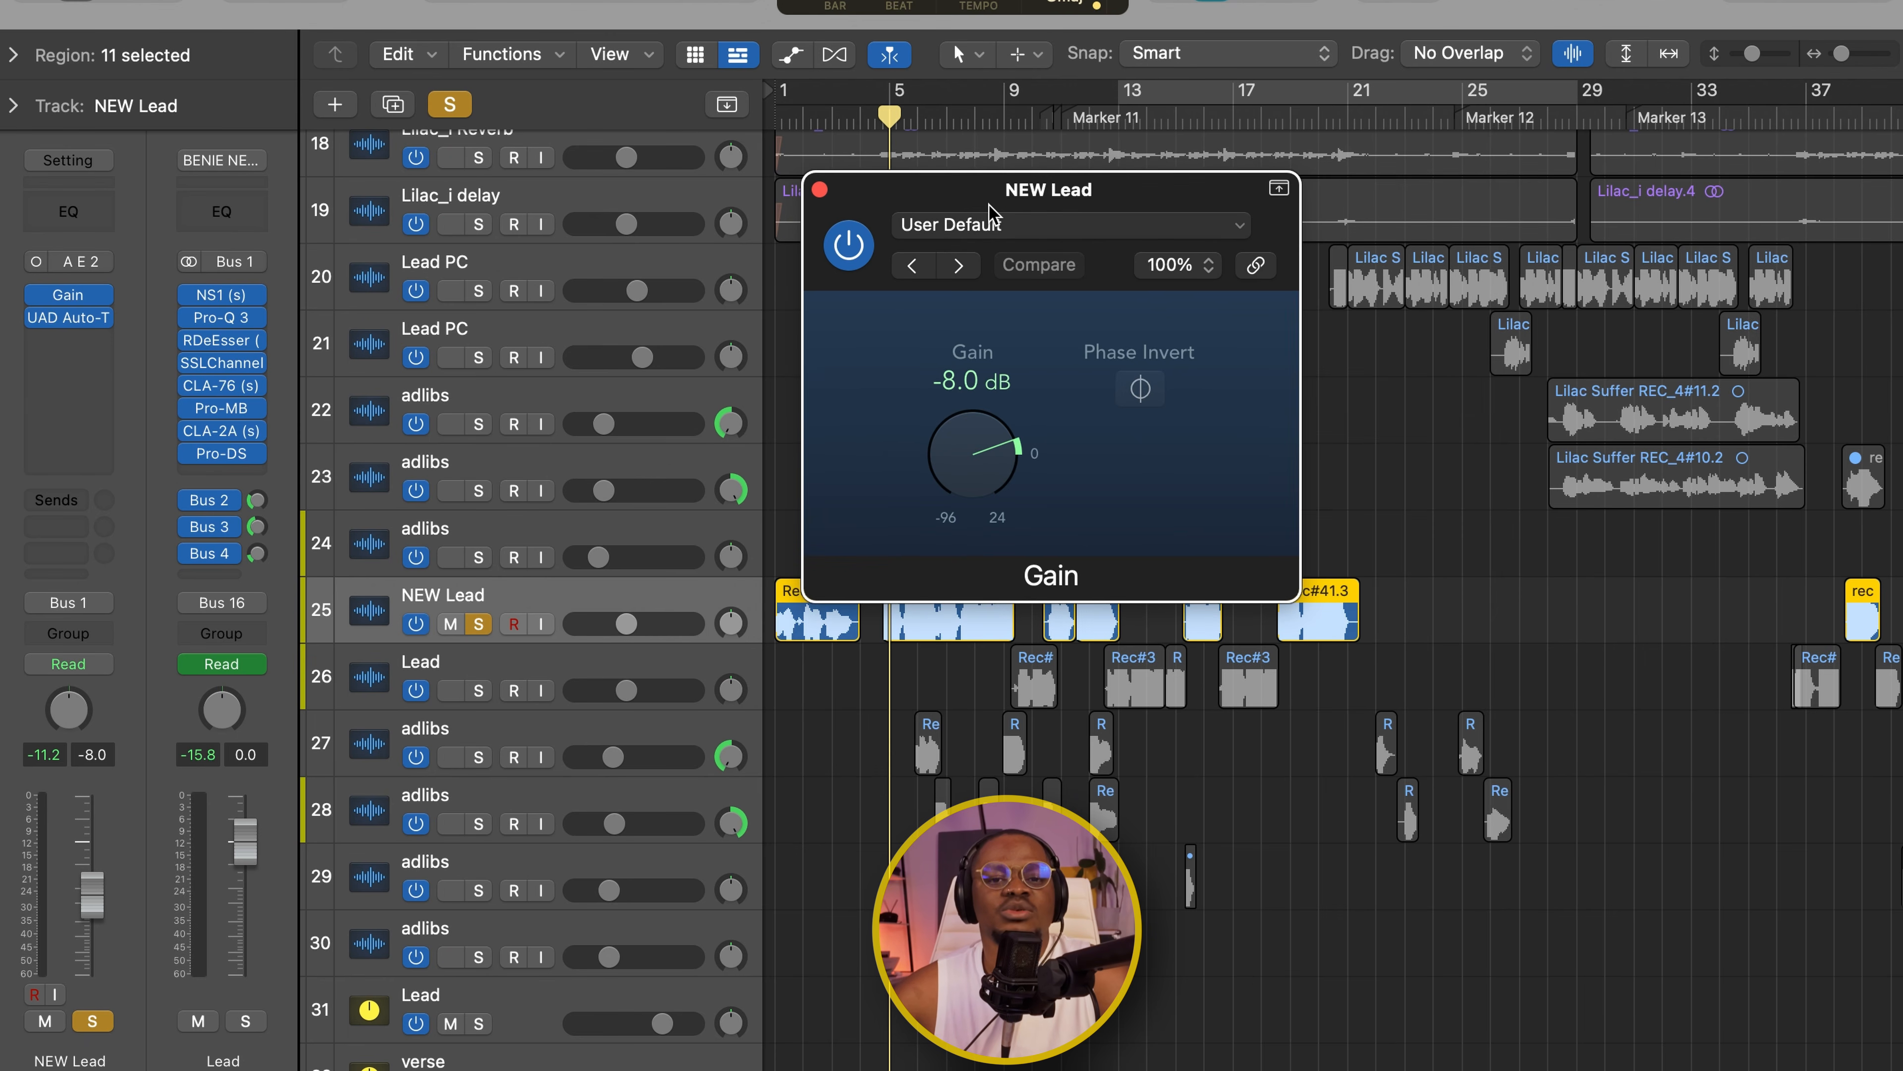
click(821, 193)
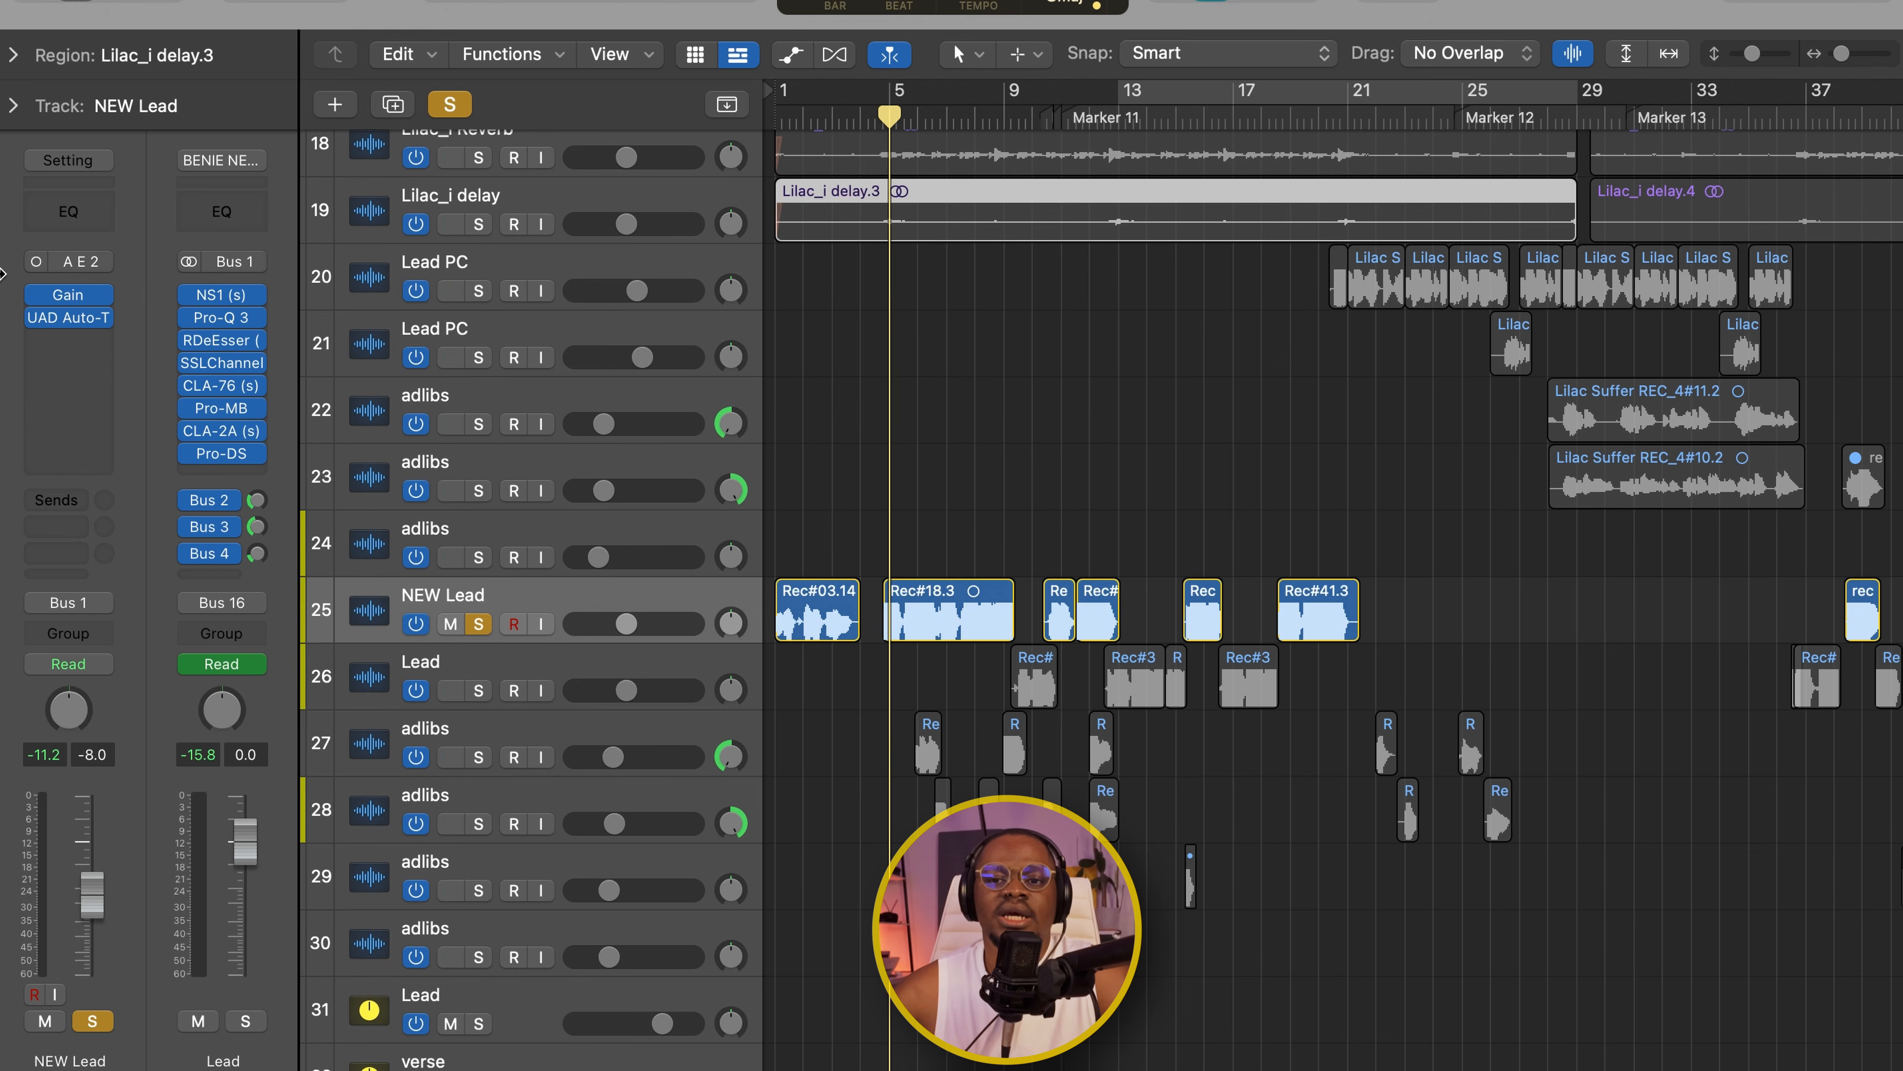
mouse_move(60, 321)
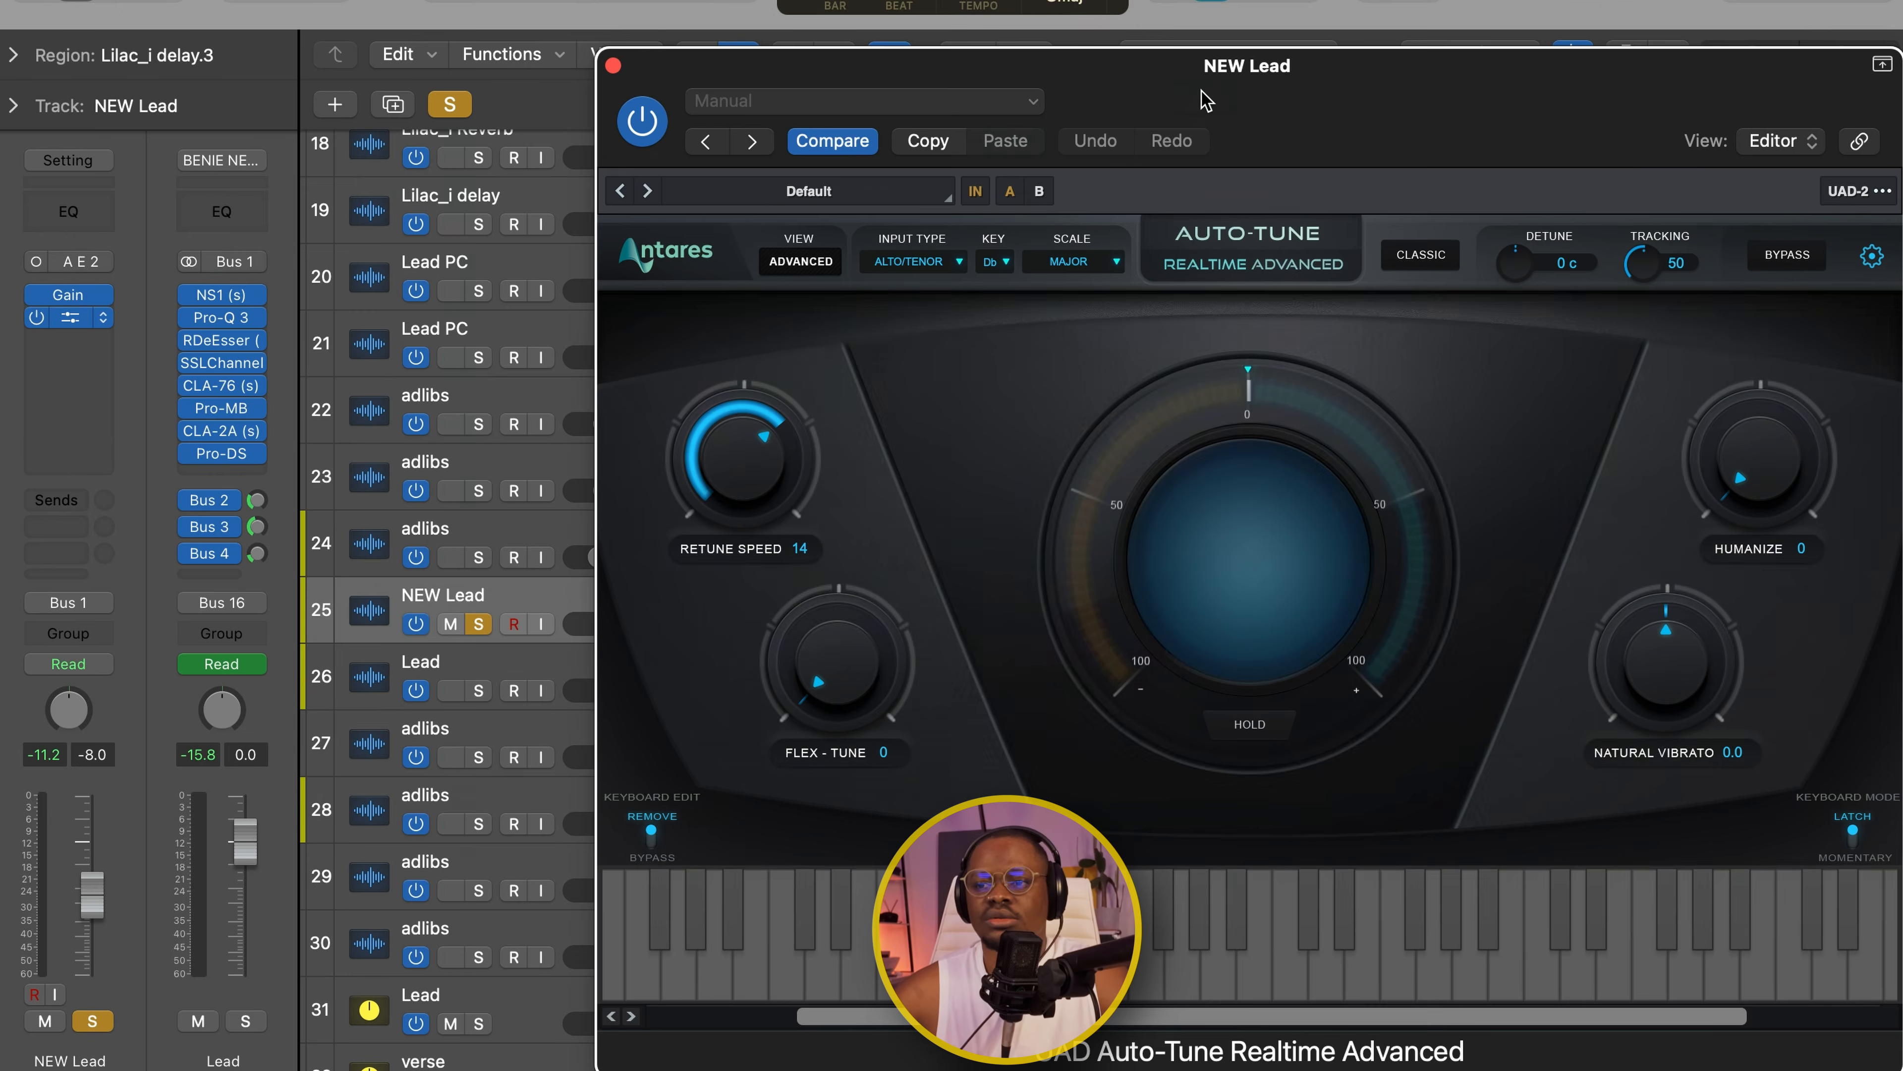
drag(1201, 89, 886, 0)
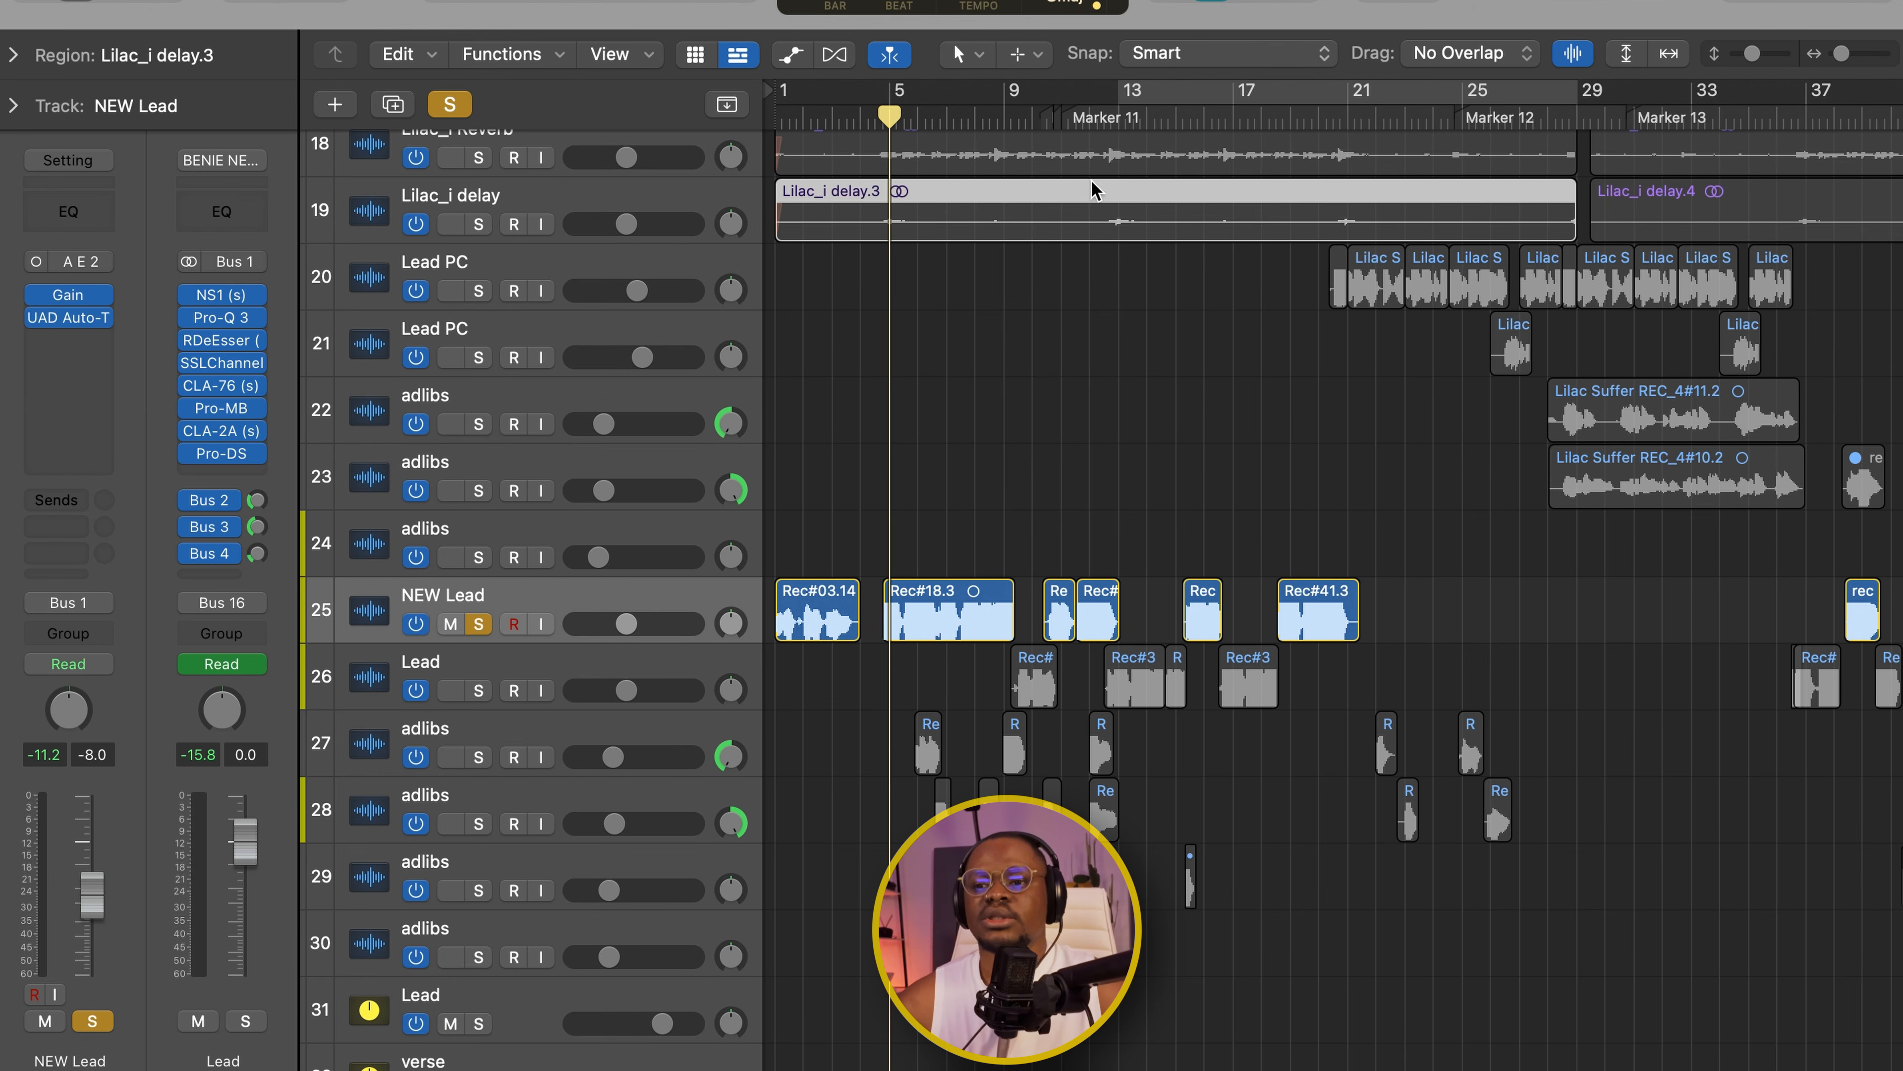
- Show the mixer and examine the NS1 noise suppressor on the Lead bus
key(x)
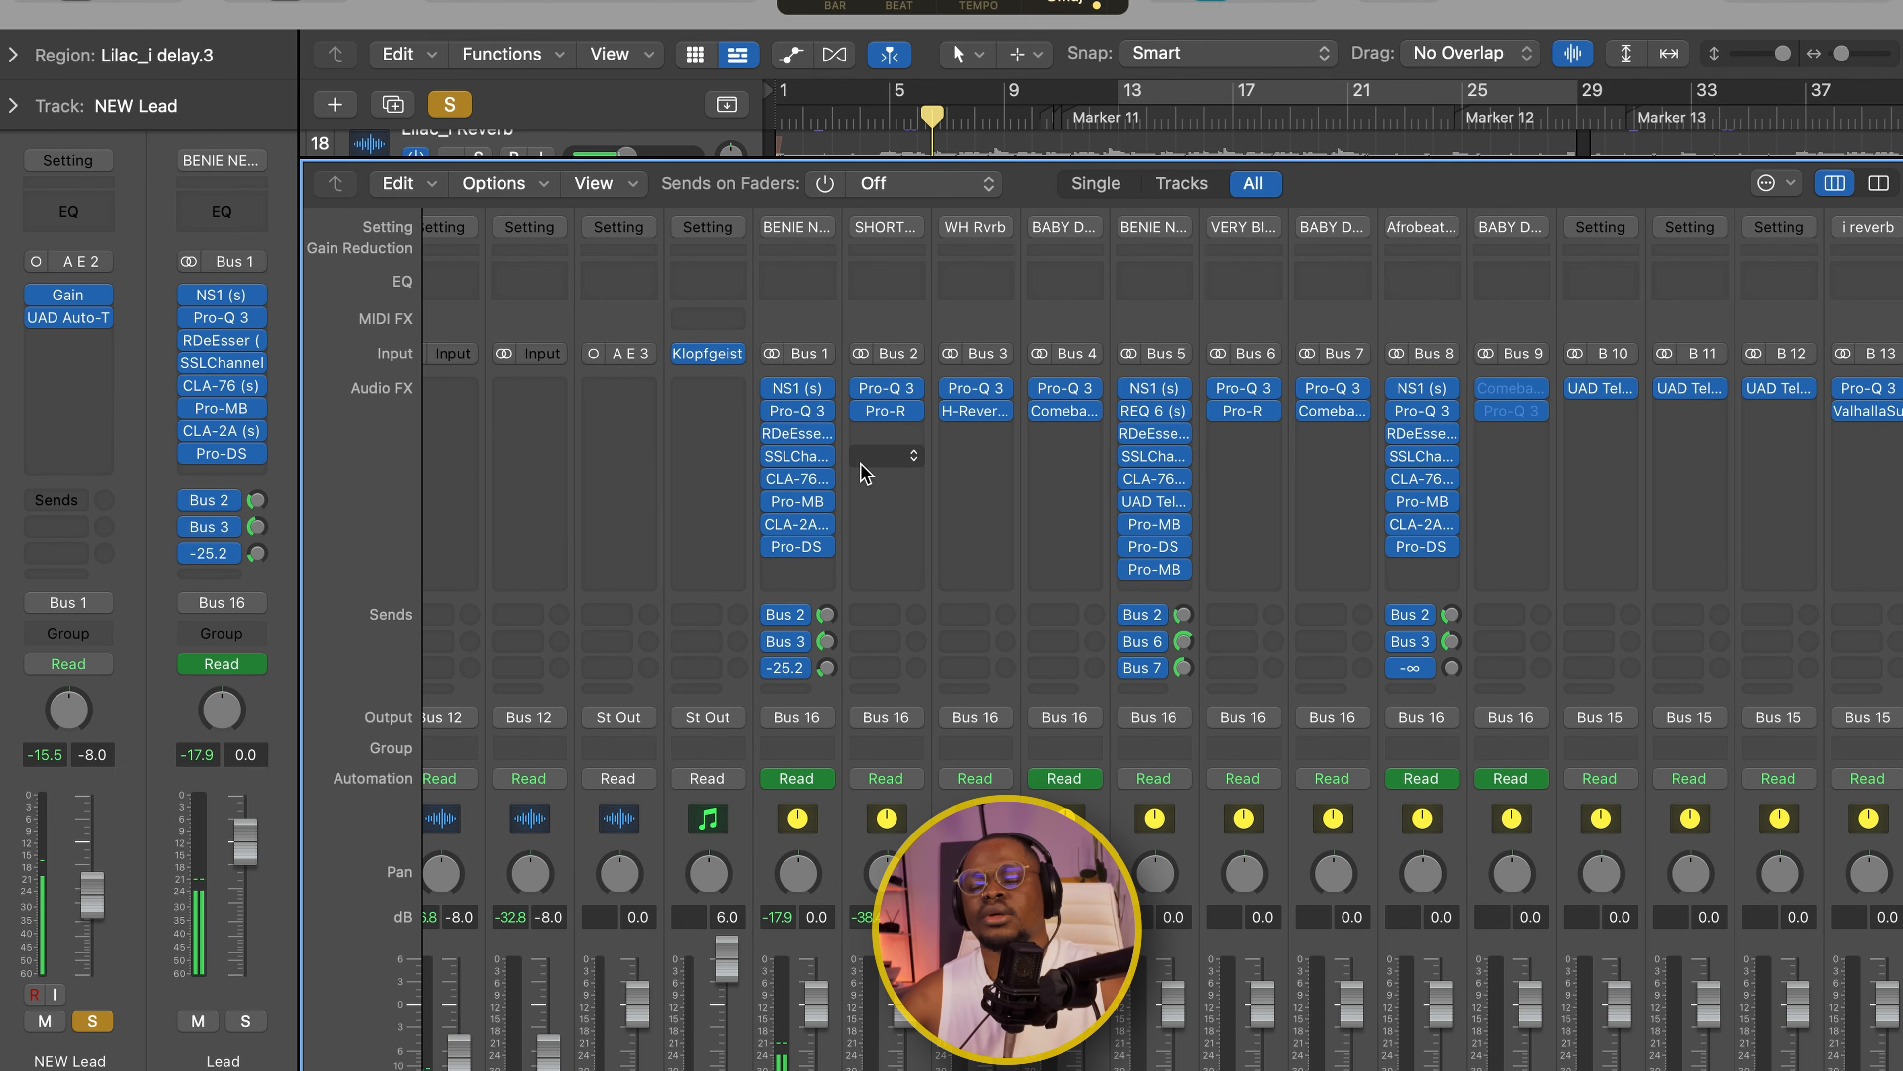
click(799, 389)
drag(864, 269, 1192, 64)
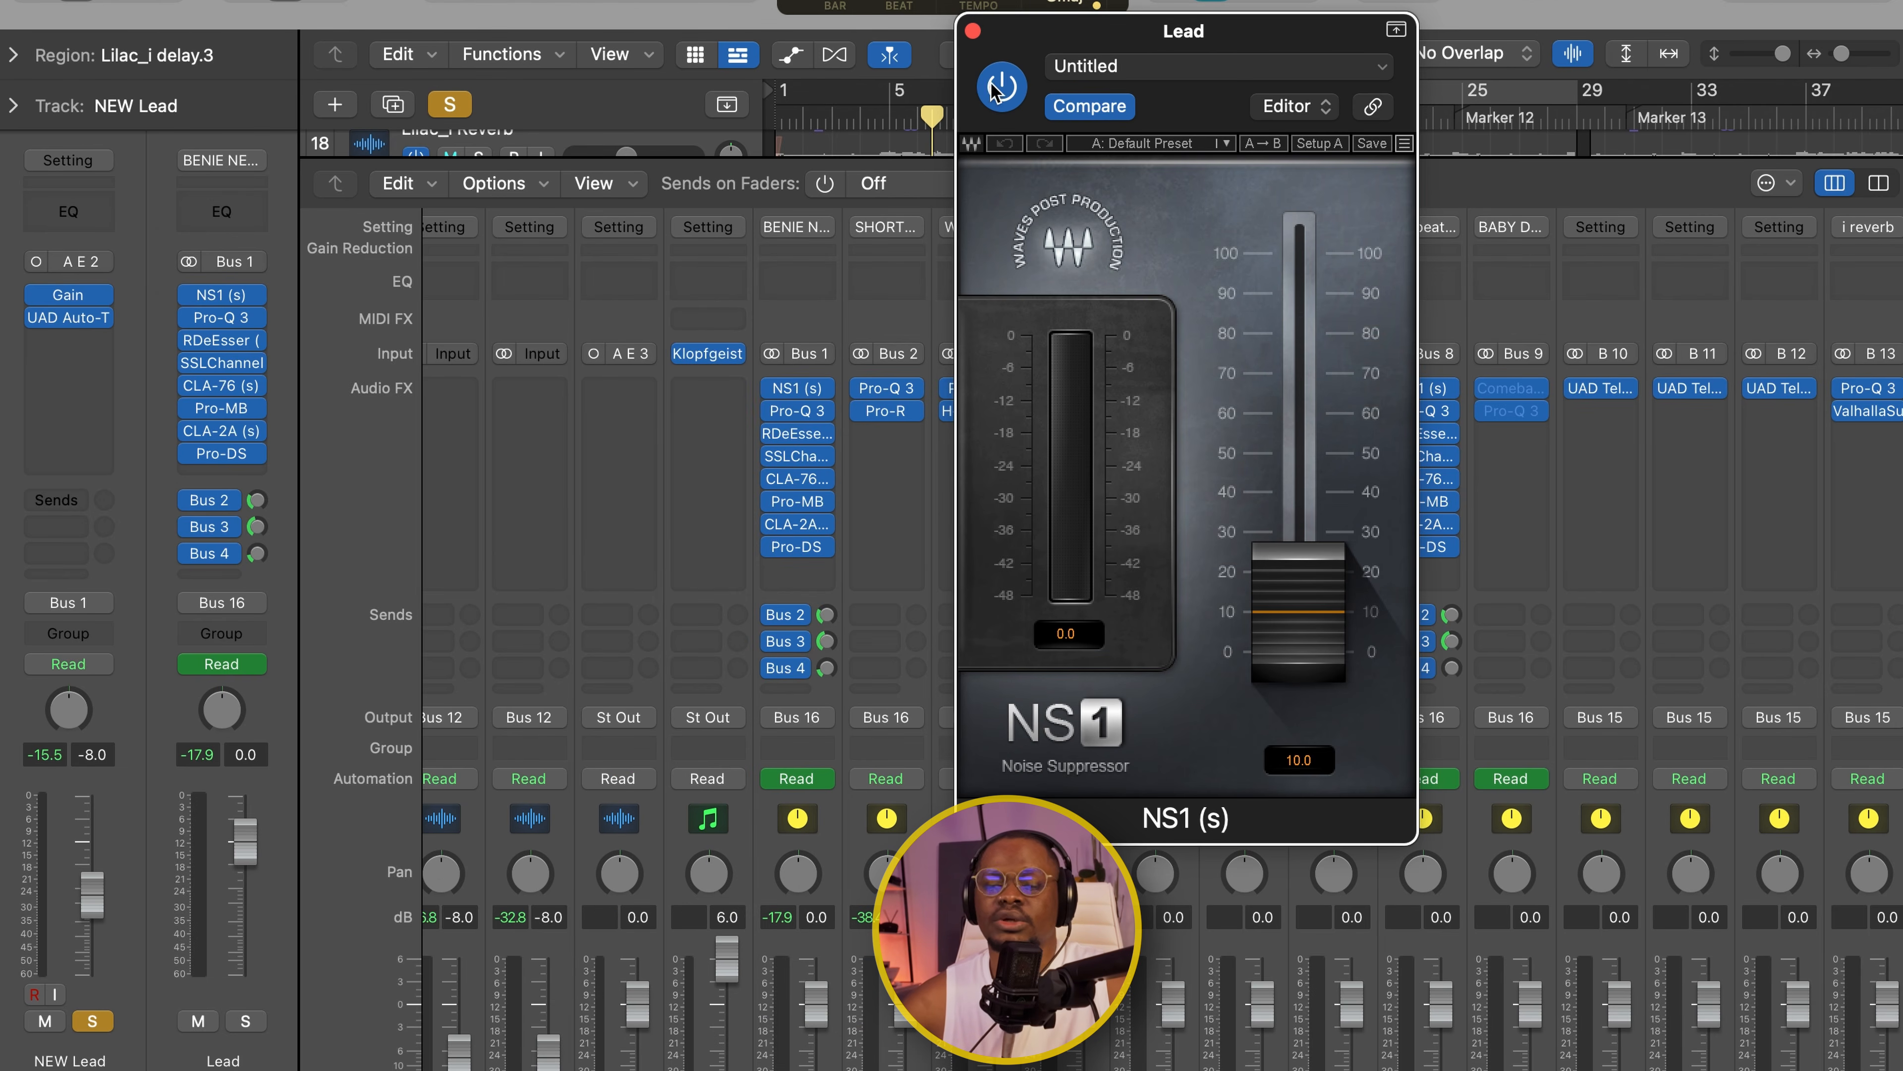
drag(1029, 33, 1016, 71)
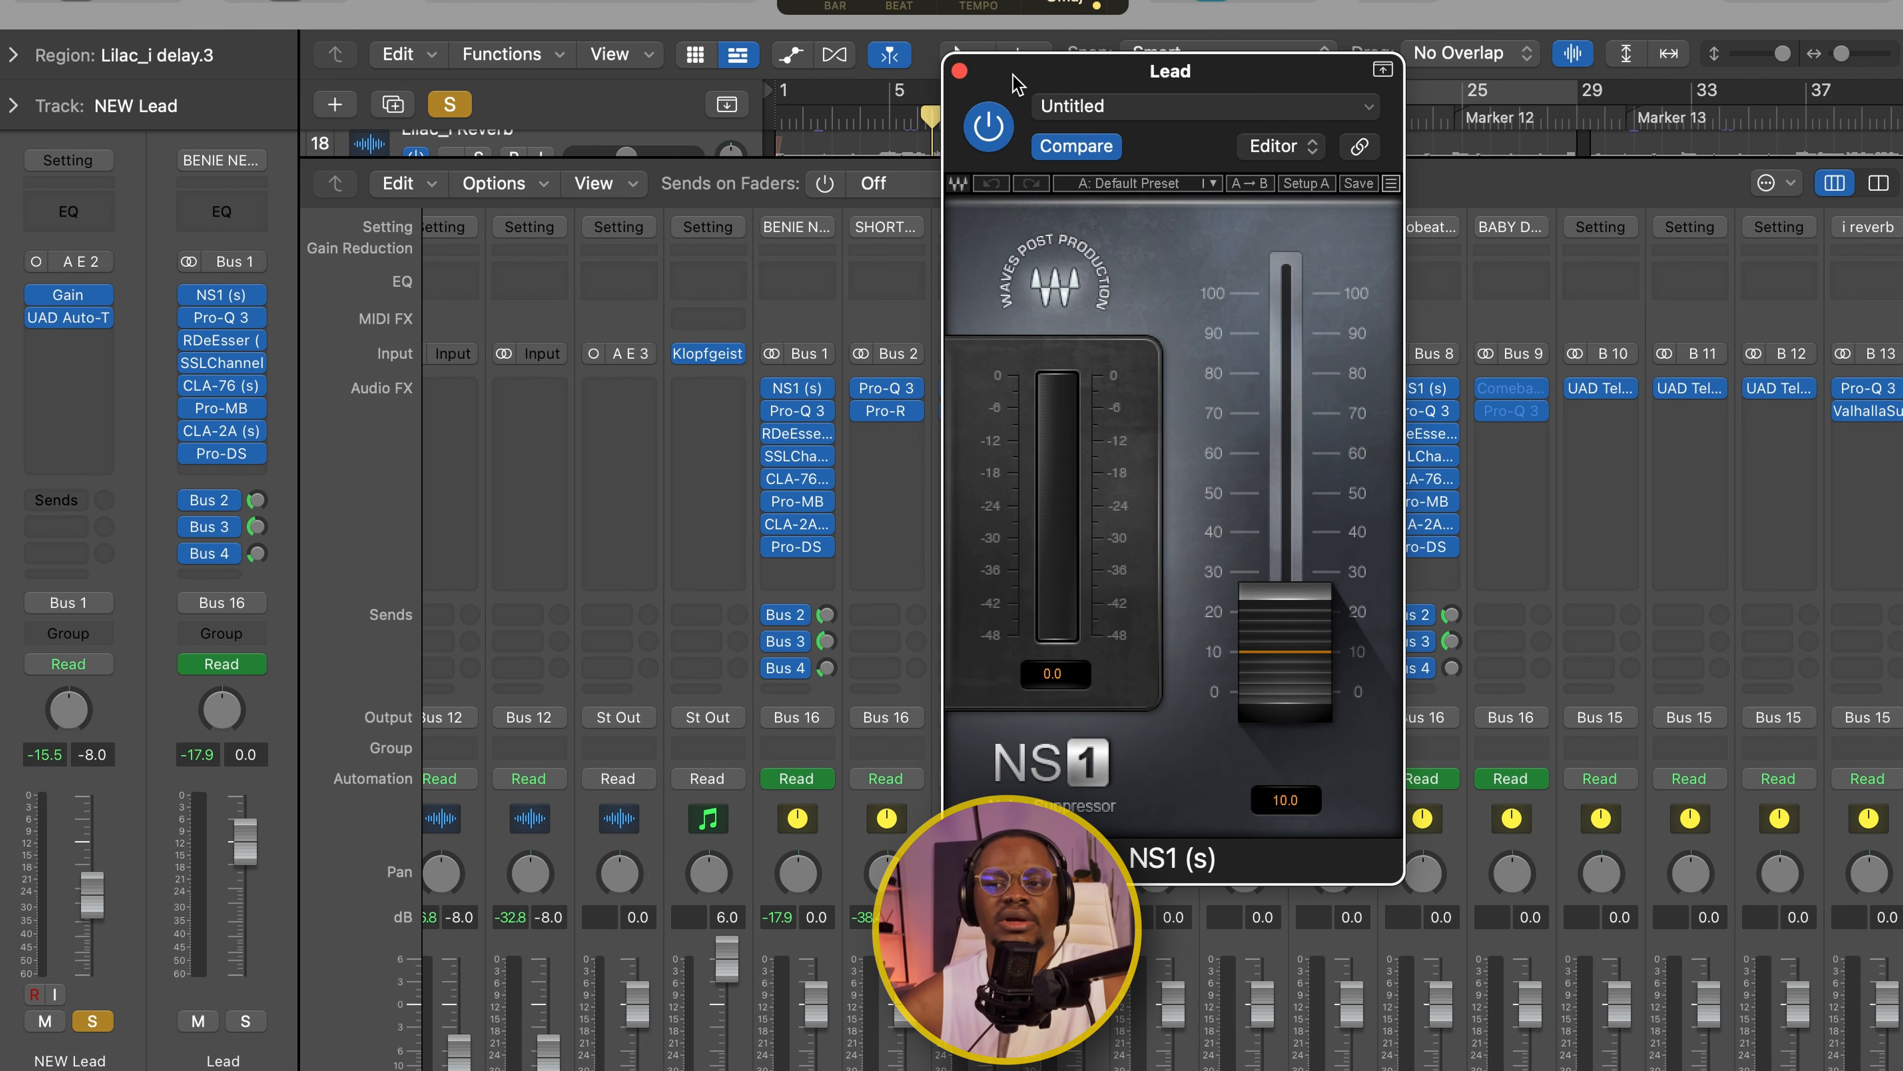
click(959, 70)
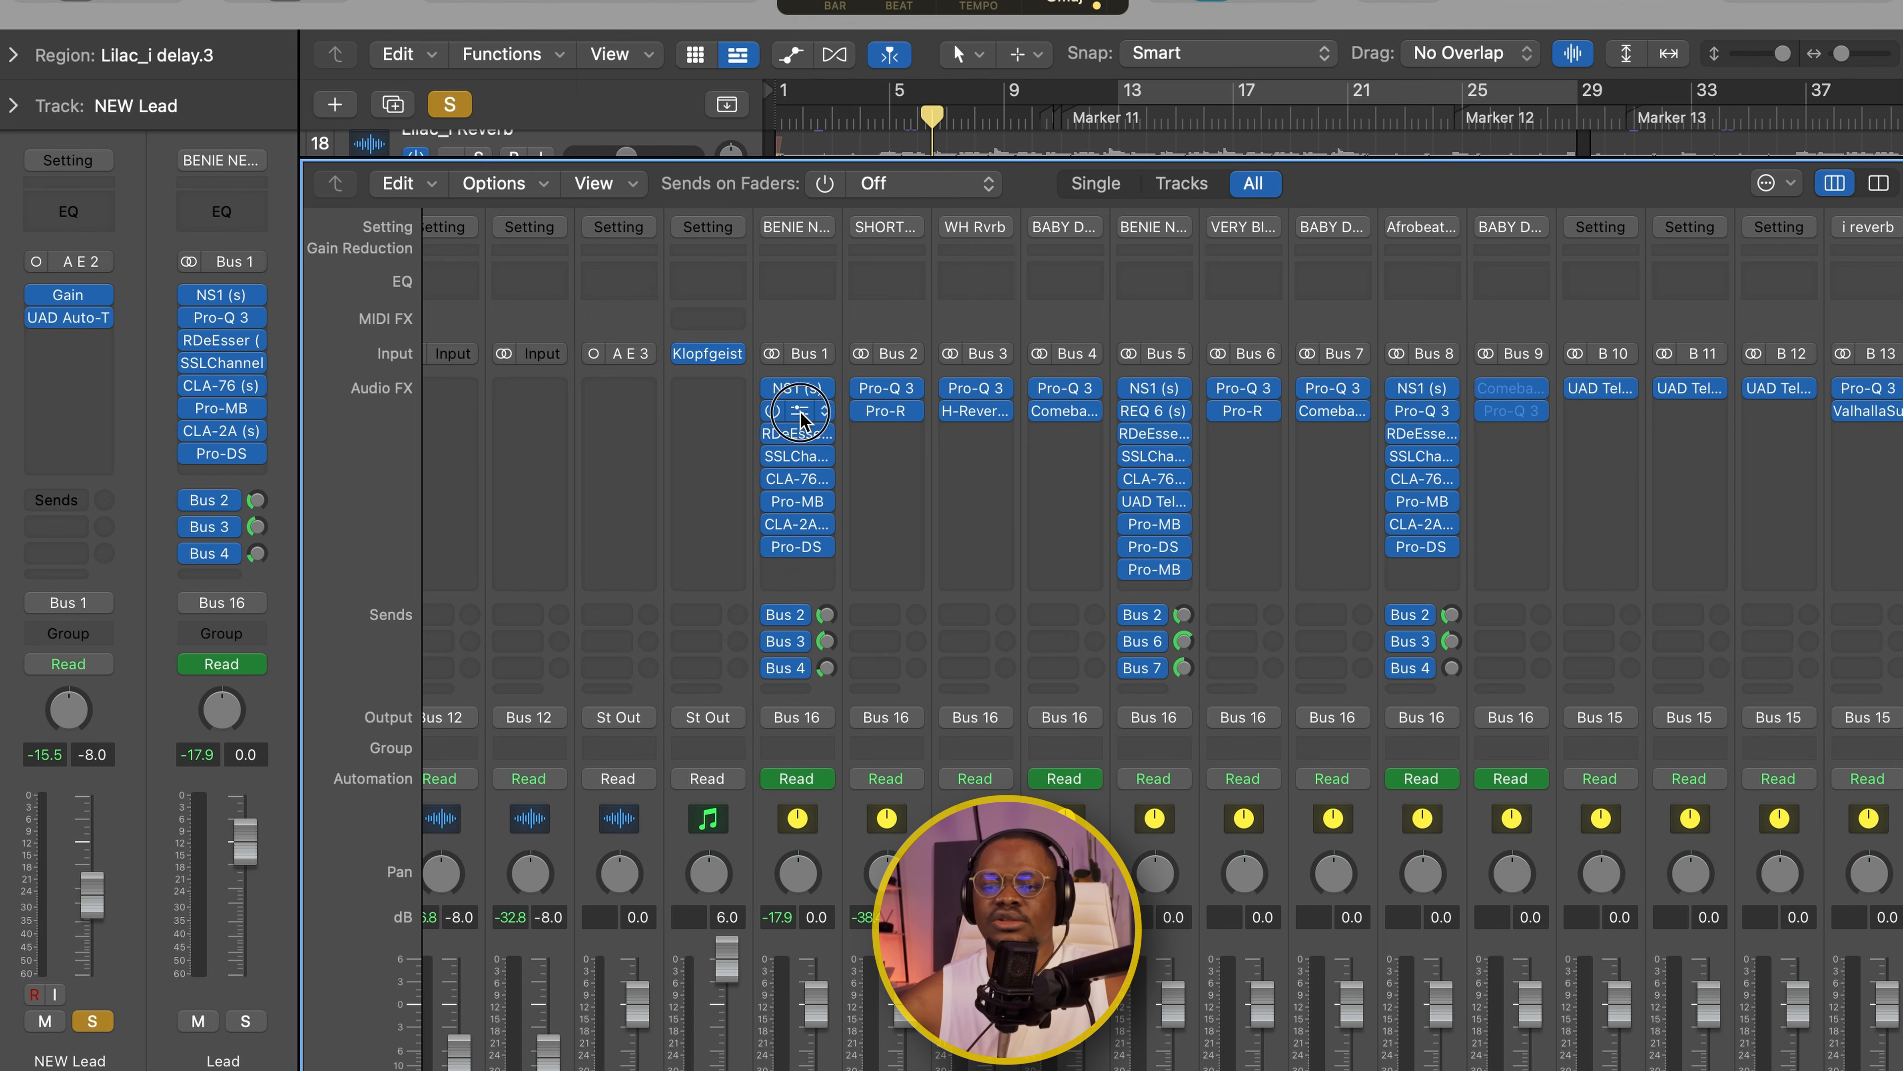
- Examine the Pro-Q 3 low cut and dynamic EQ bands on the Lead bus while the vocal plays
click(818, 411)
drag(1034, 261, 1109, 140)
key(space)
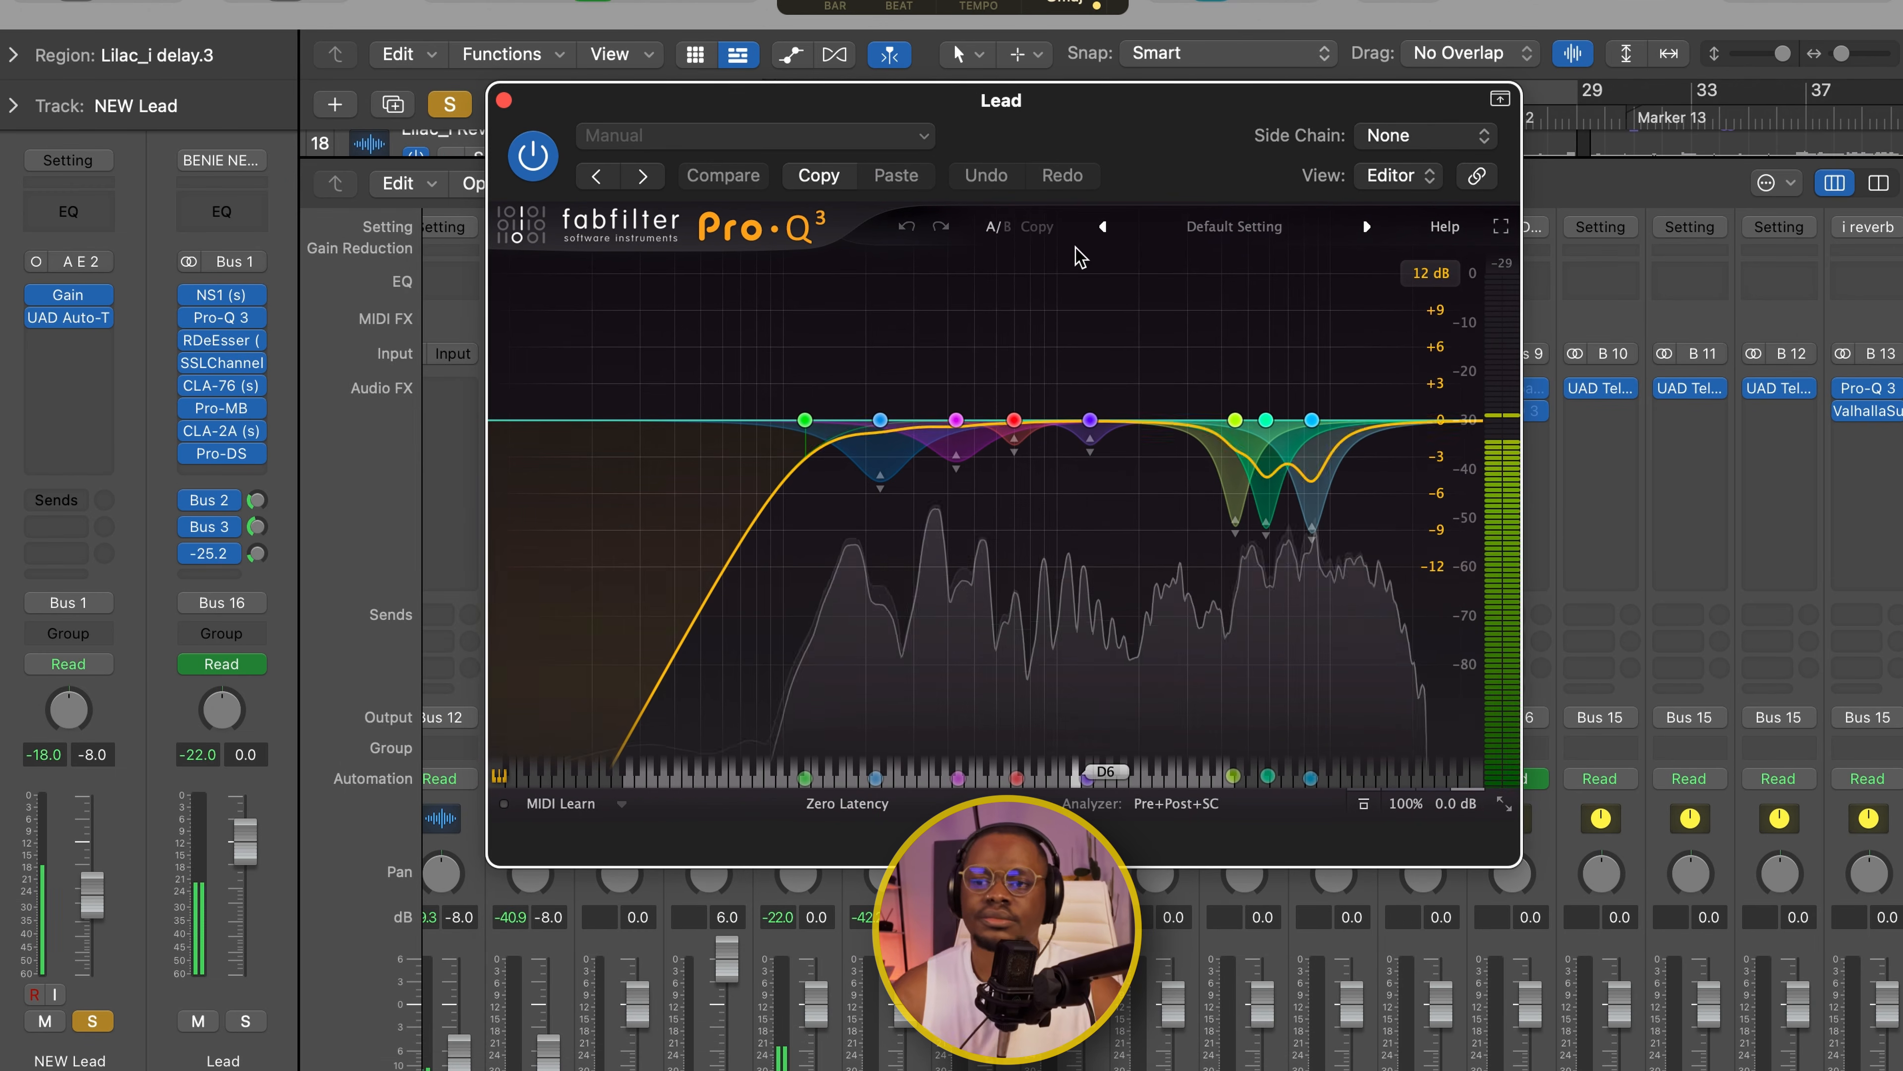
mouse_move(1088, 421)
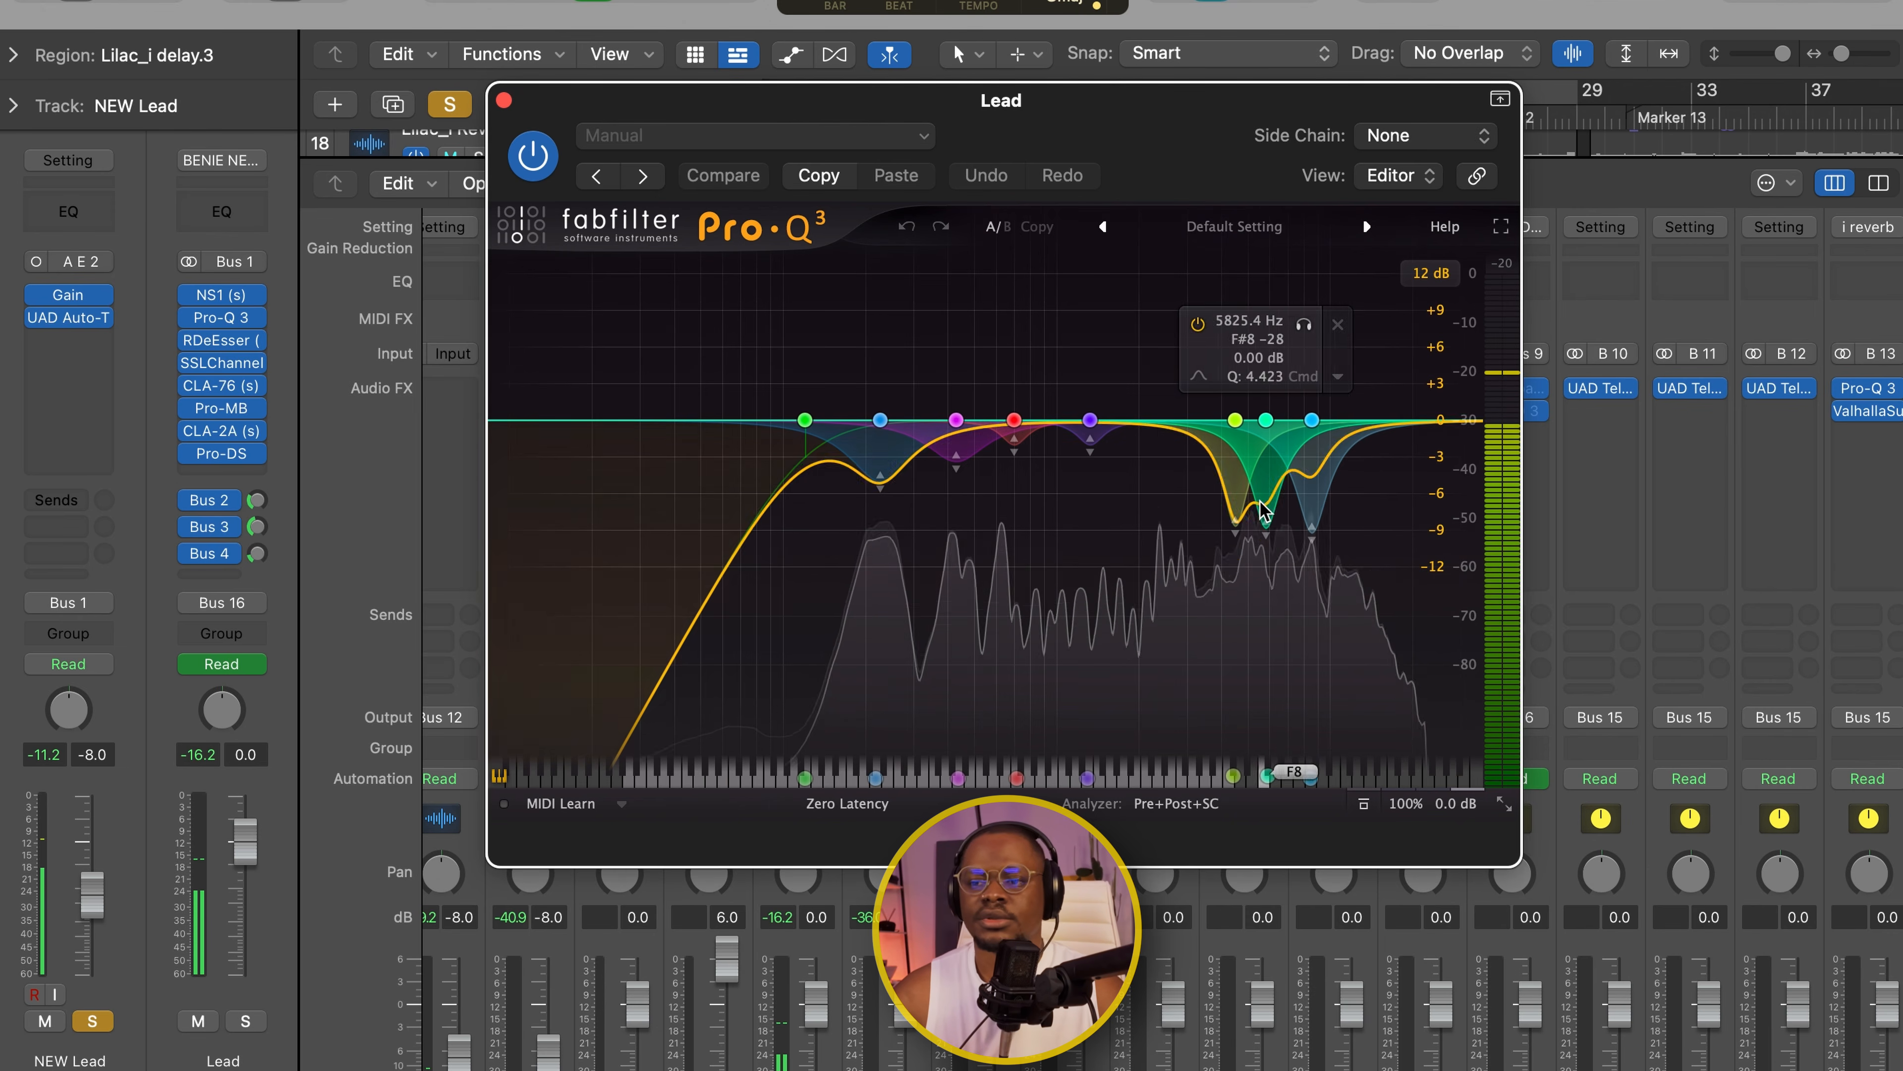
mouse_move(746, 643)
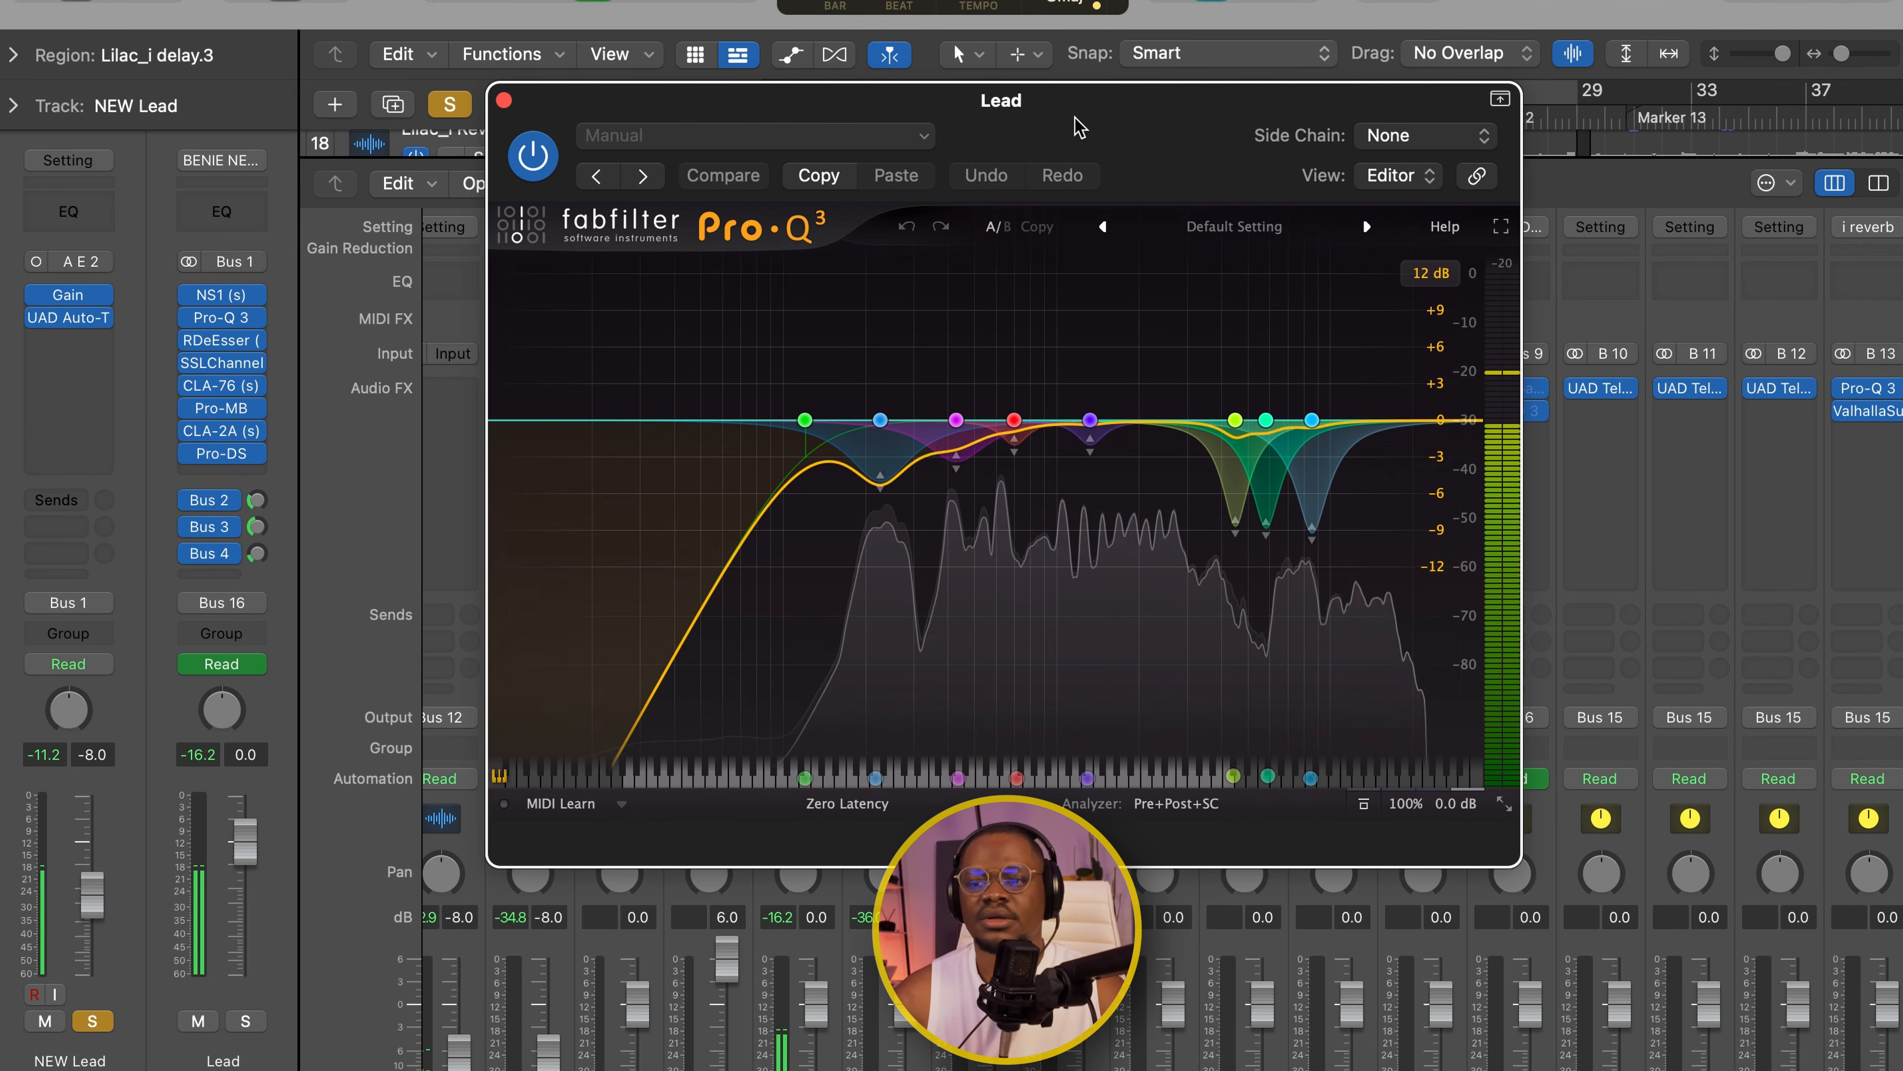
drag(1077, 126, 1012, 127)
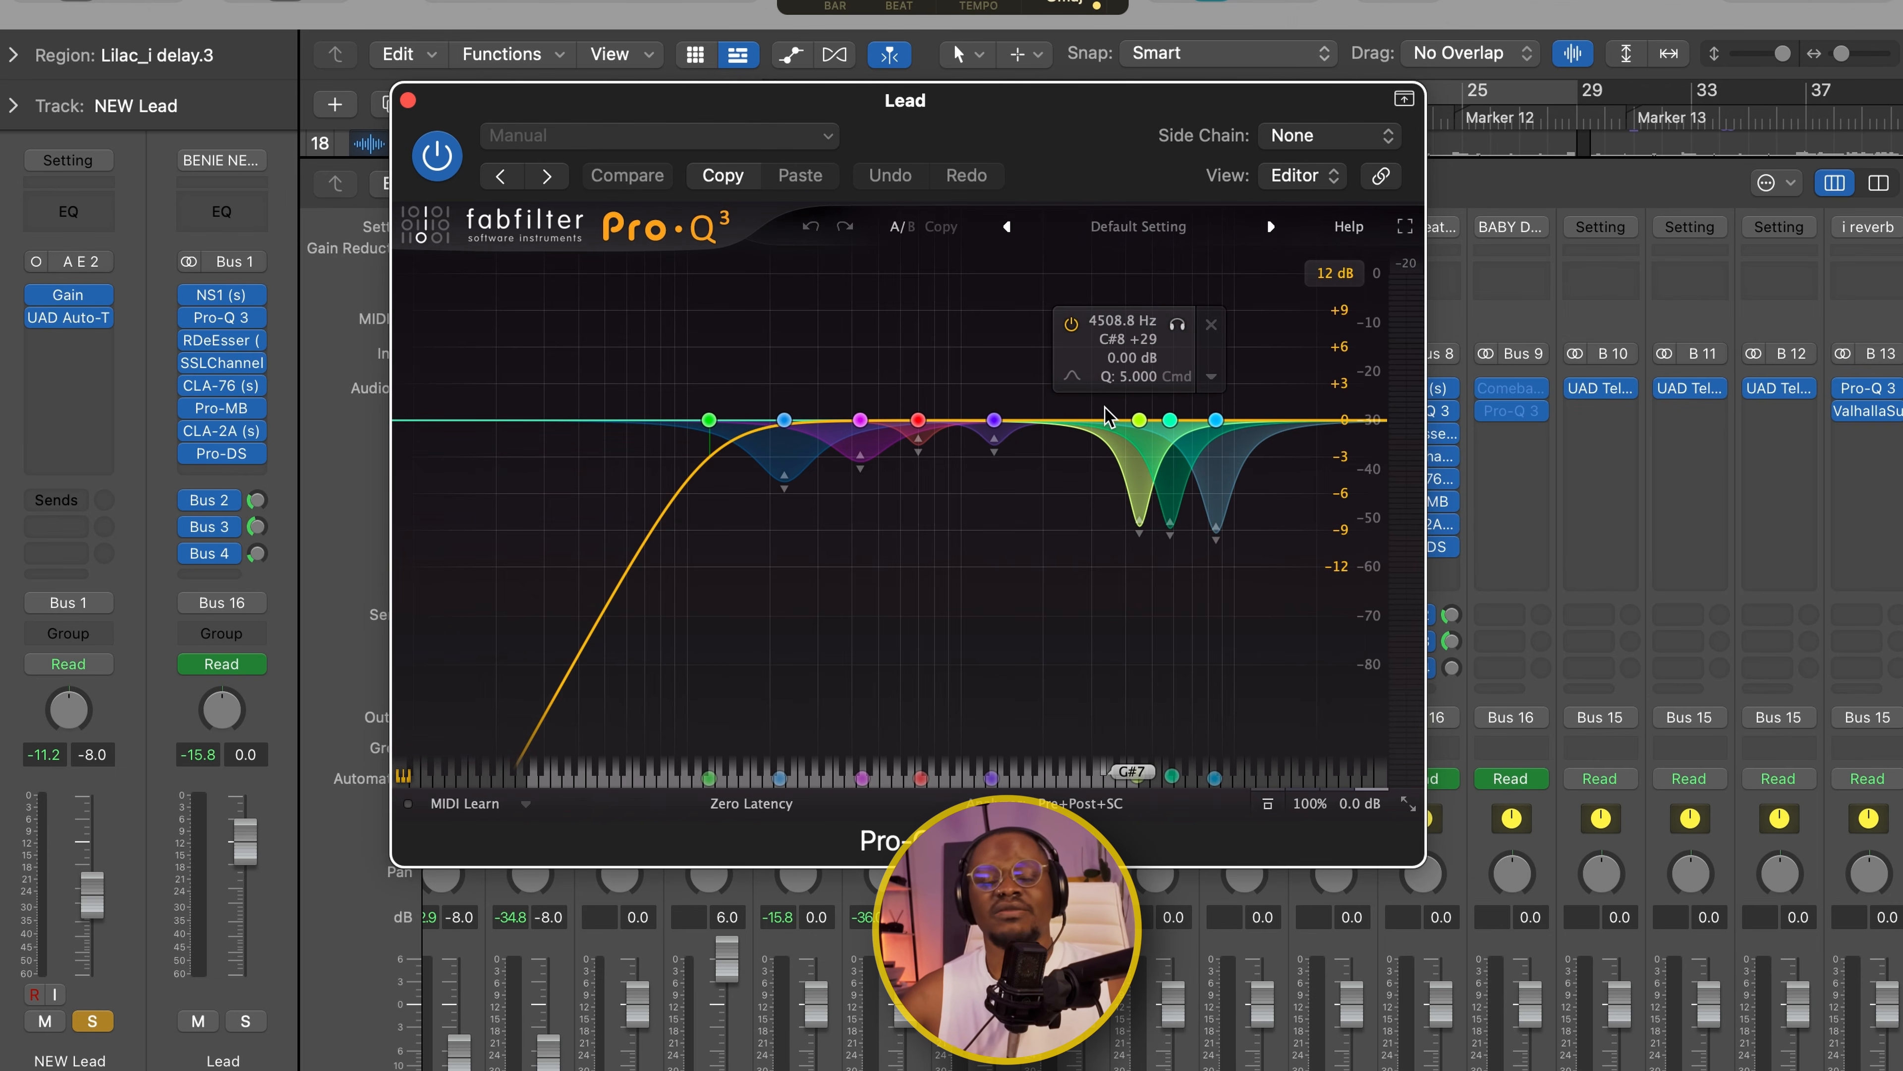
drag(1041, 171, 1220, 212)
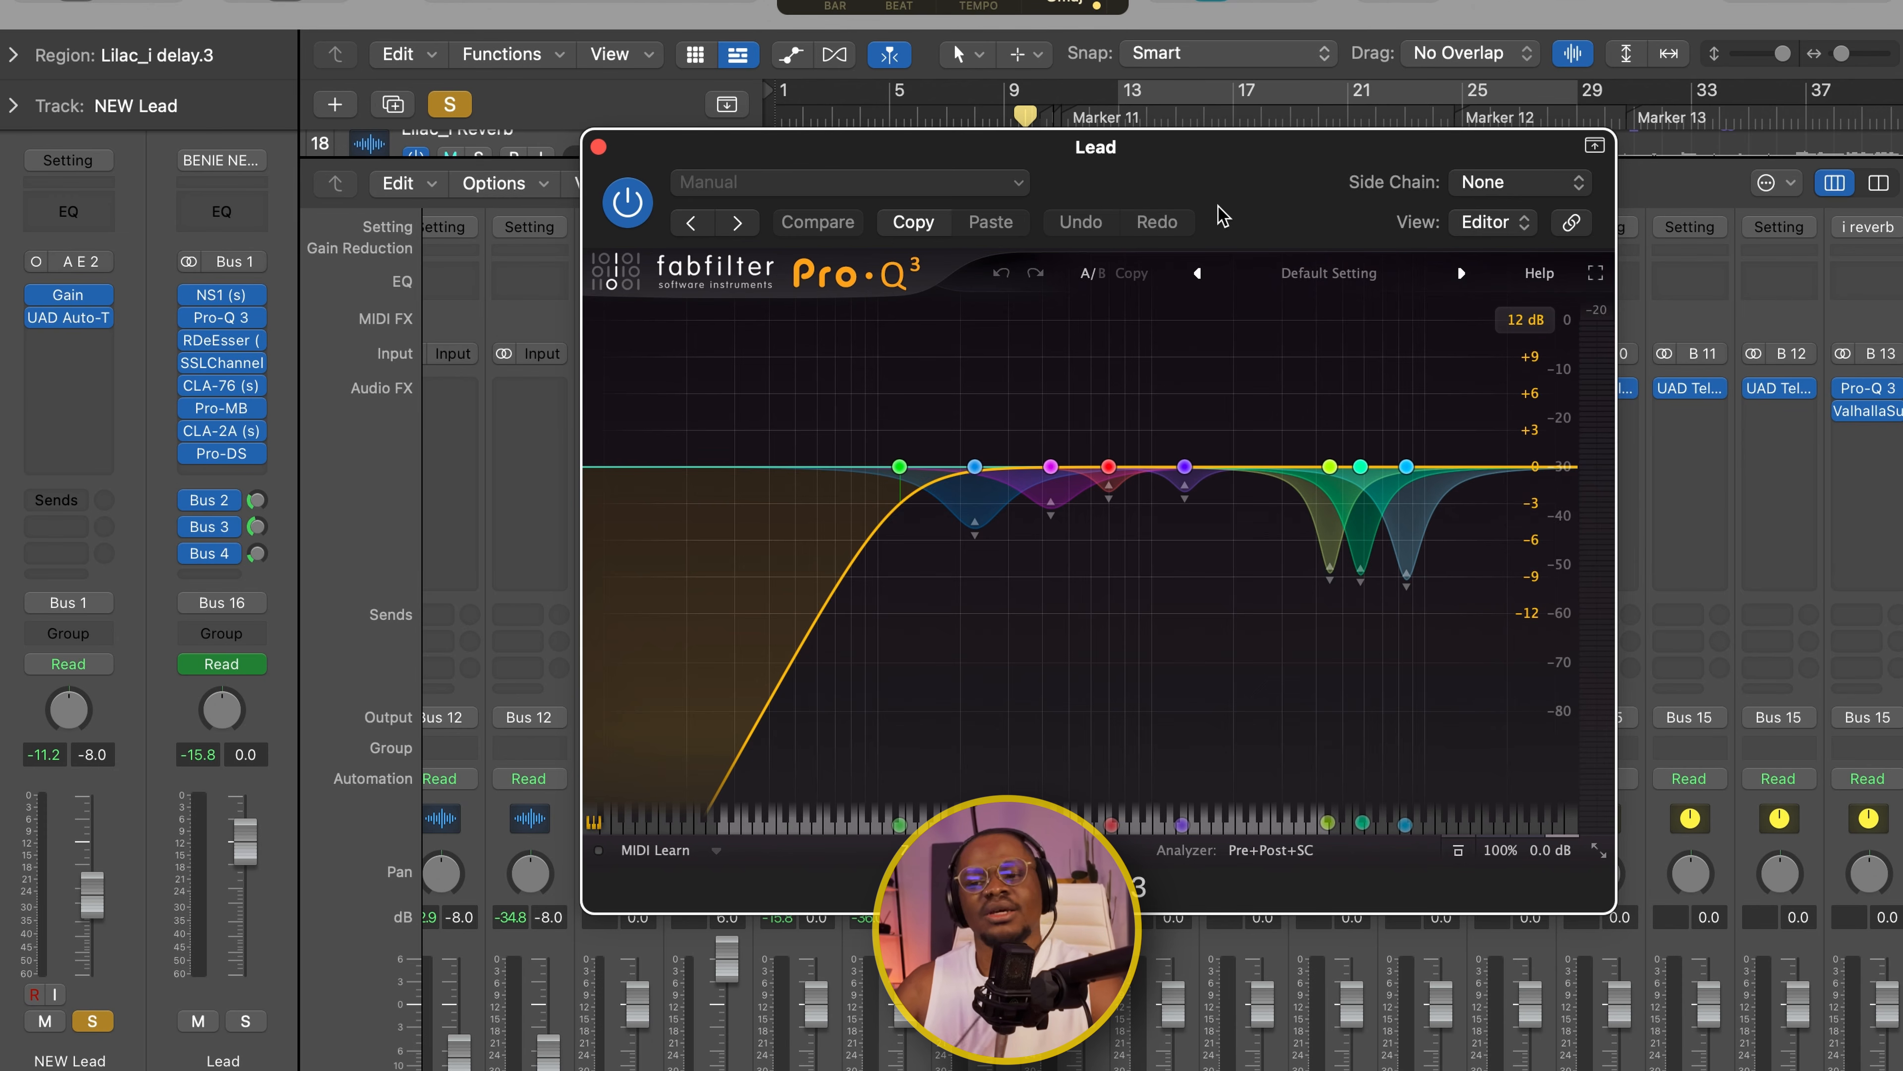
click(599, 147)
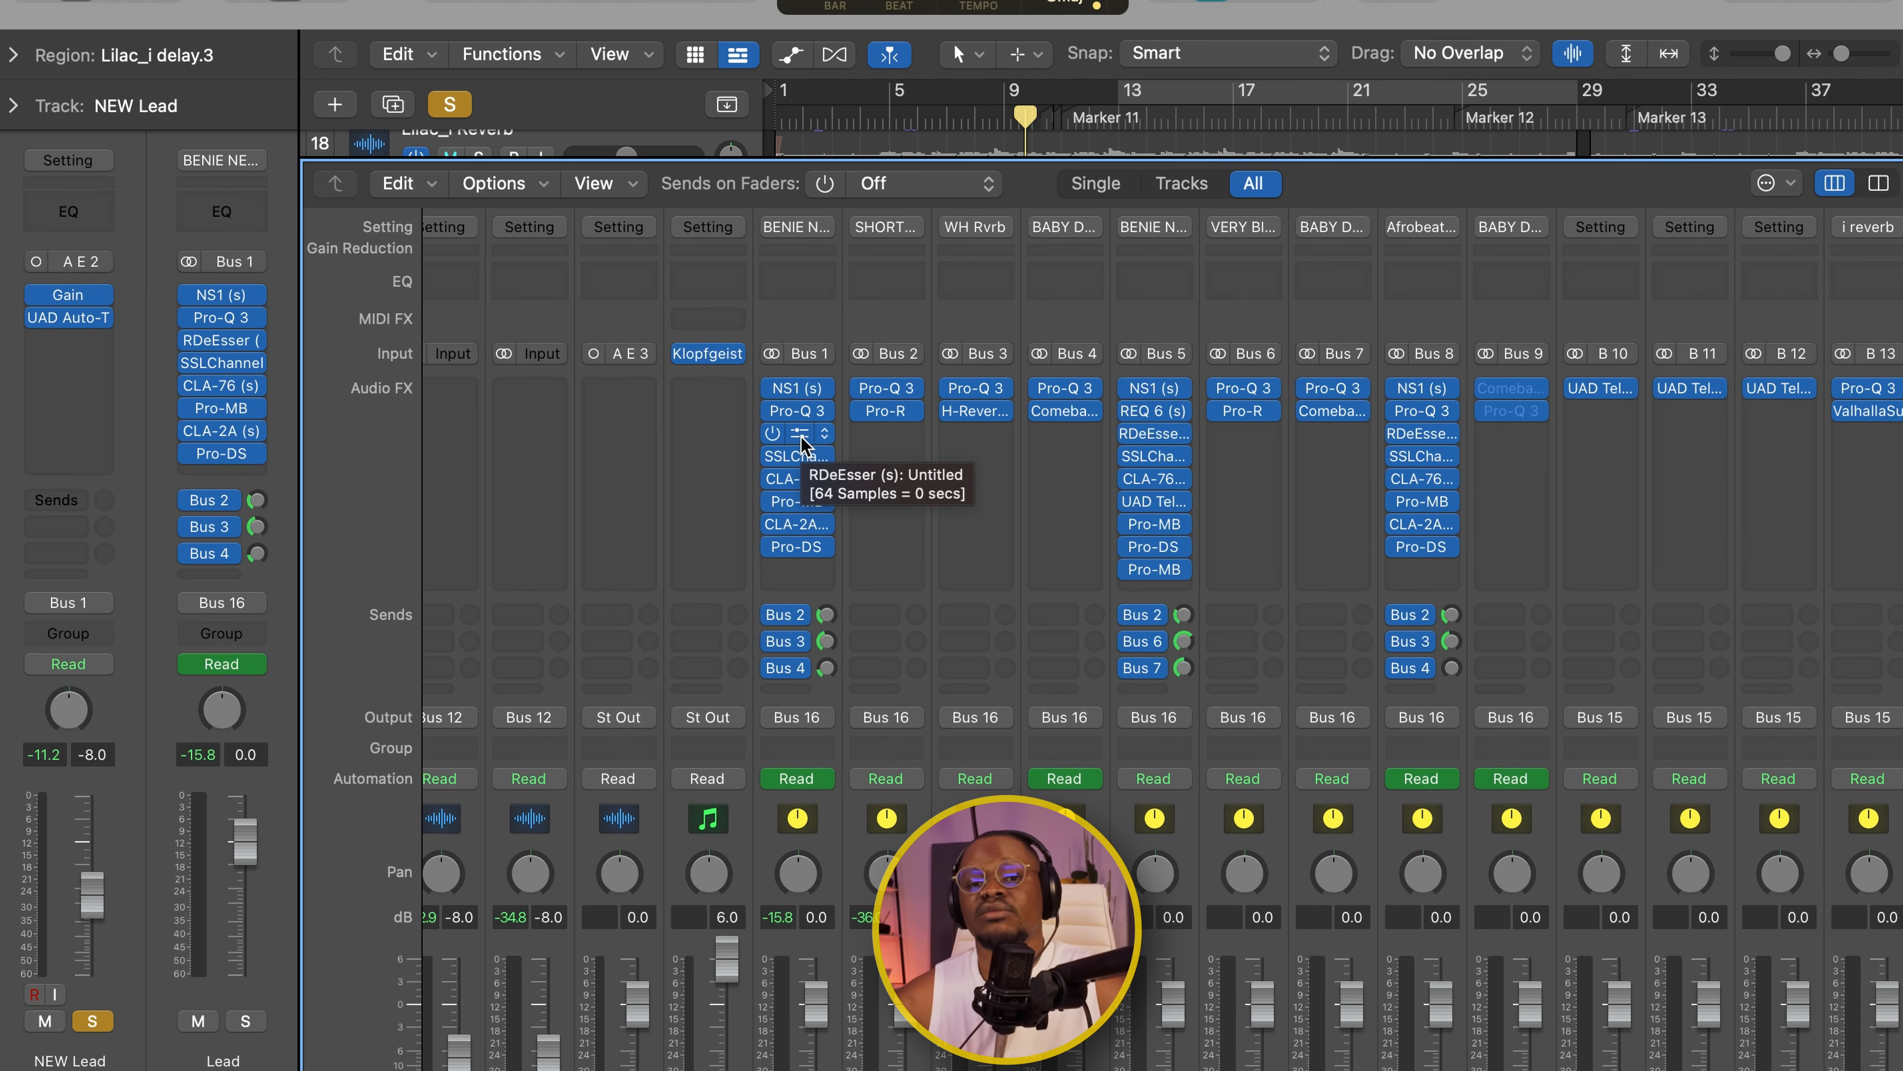
- Examine the RDeEsser threshold, range and frequency settings on the Lead bus
click(802, 439)
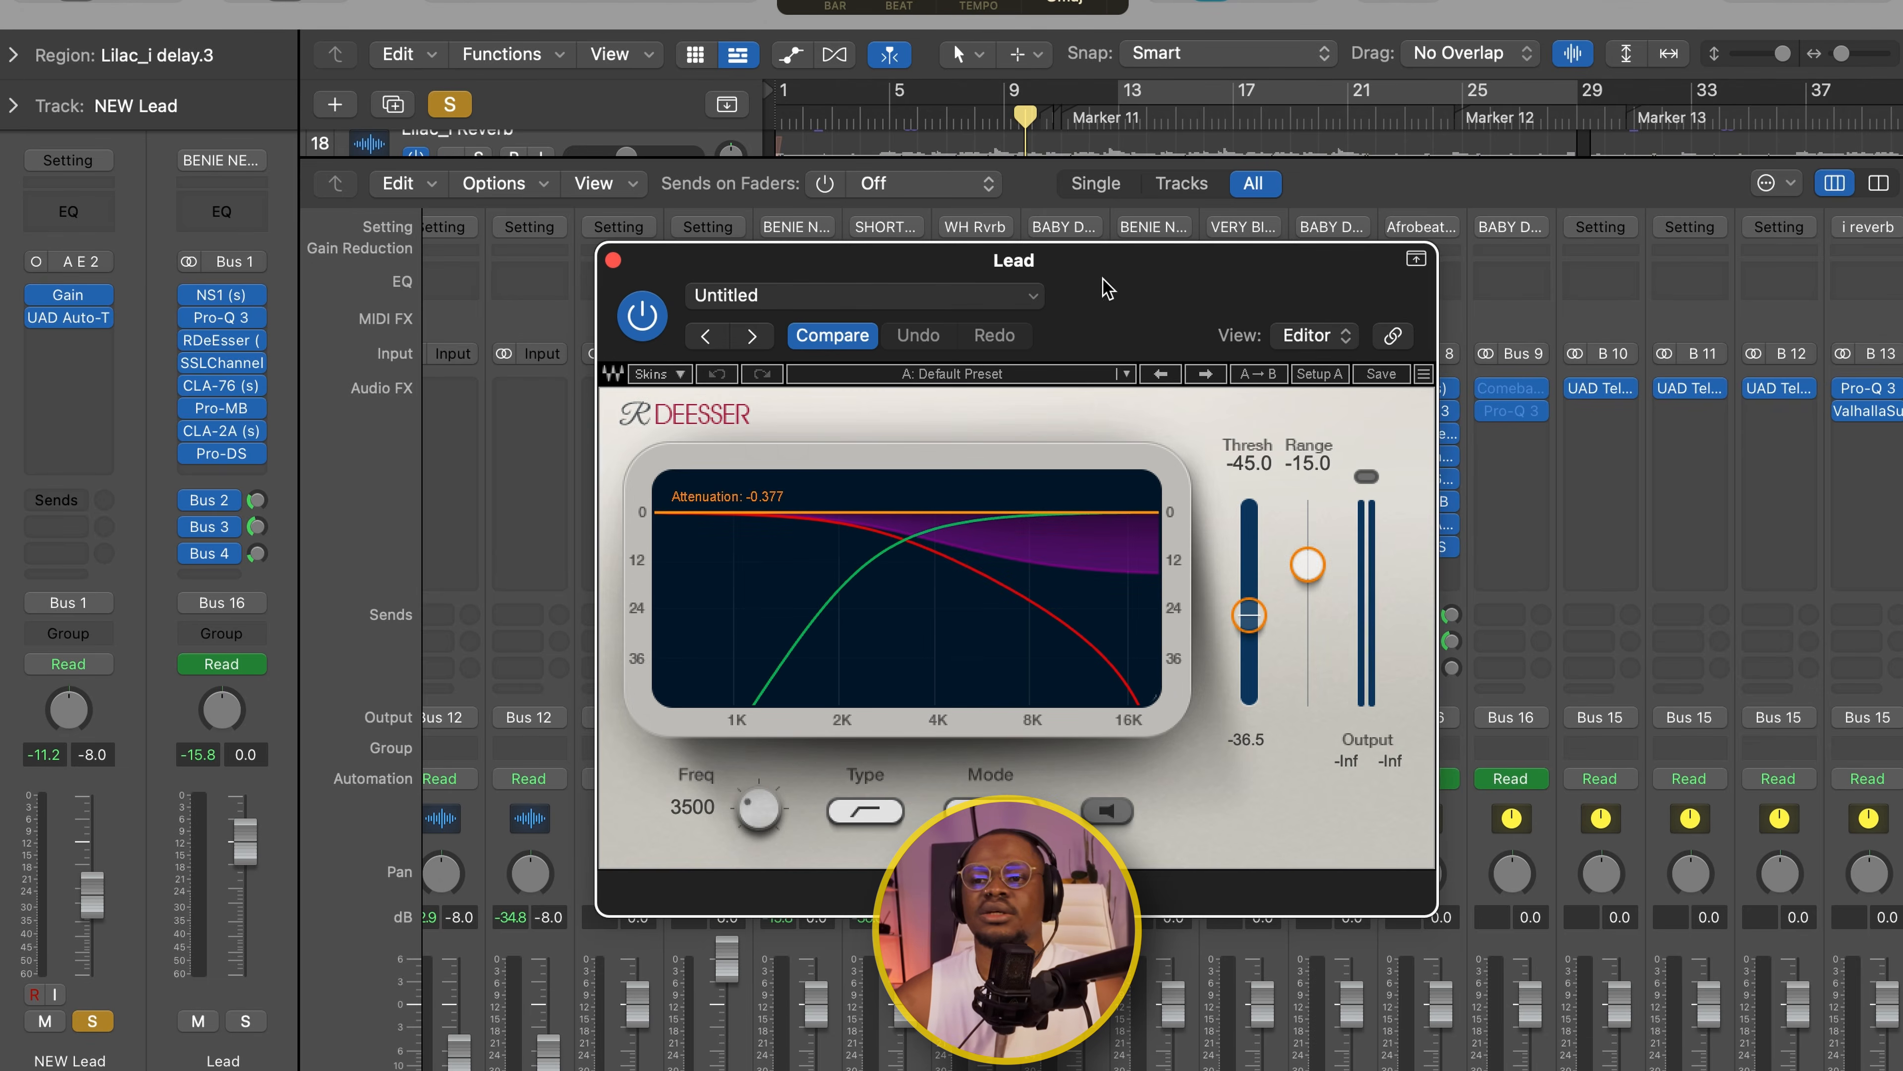
drag(1103, 280, 1057, 164)
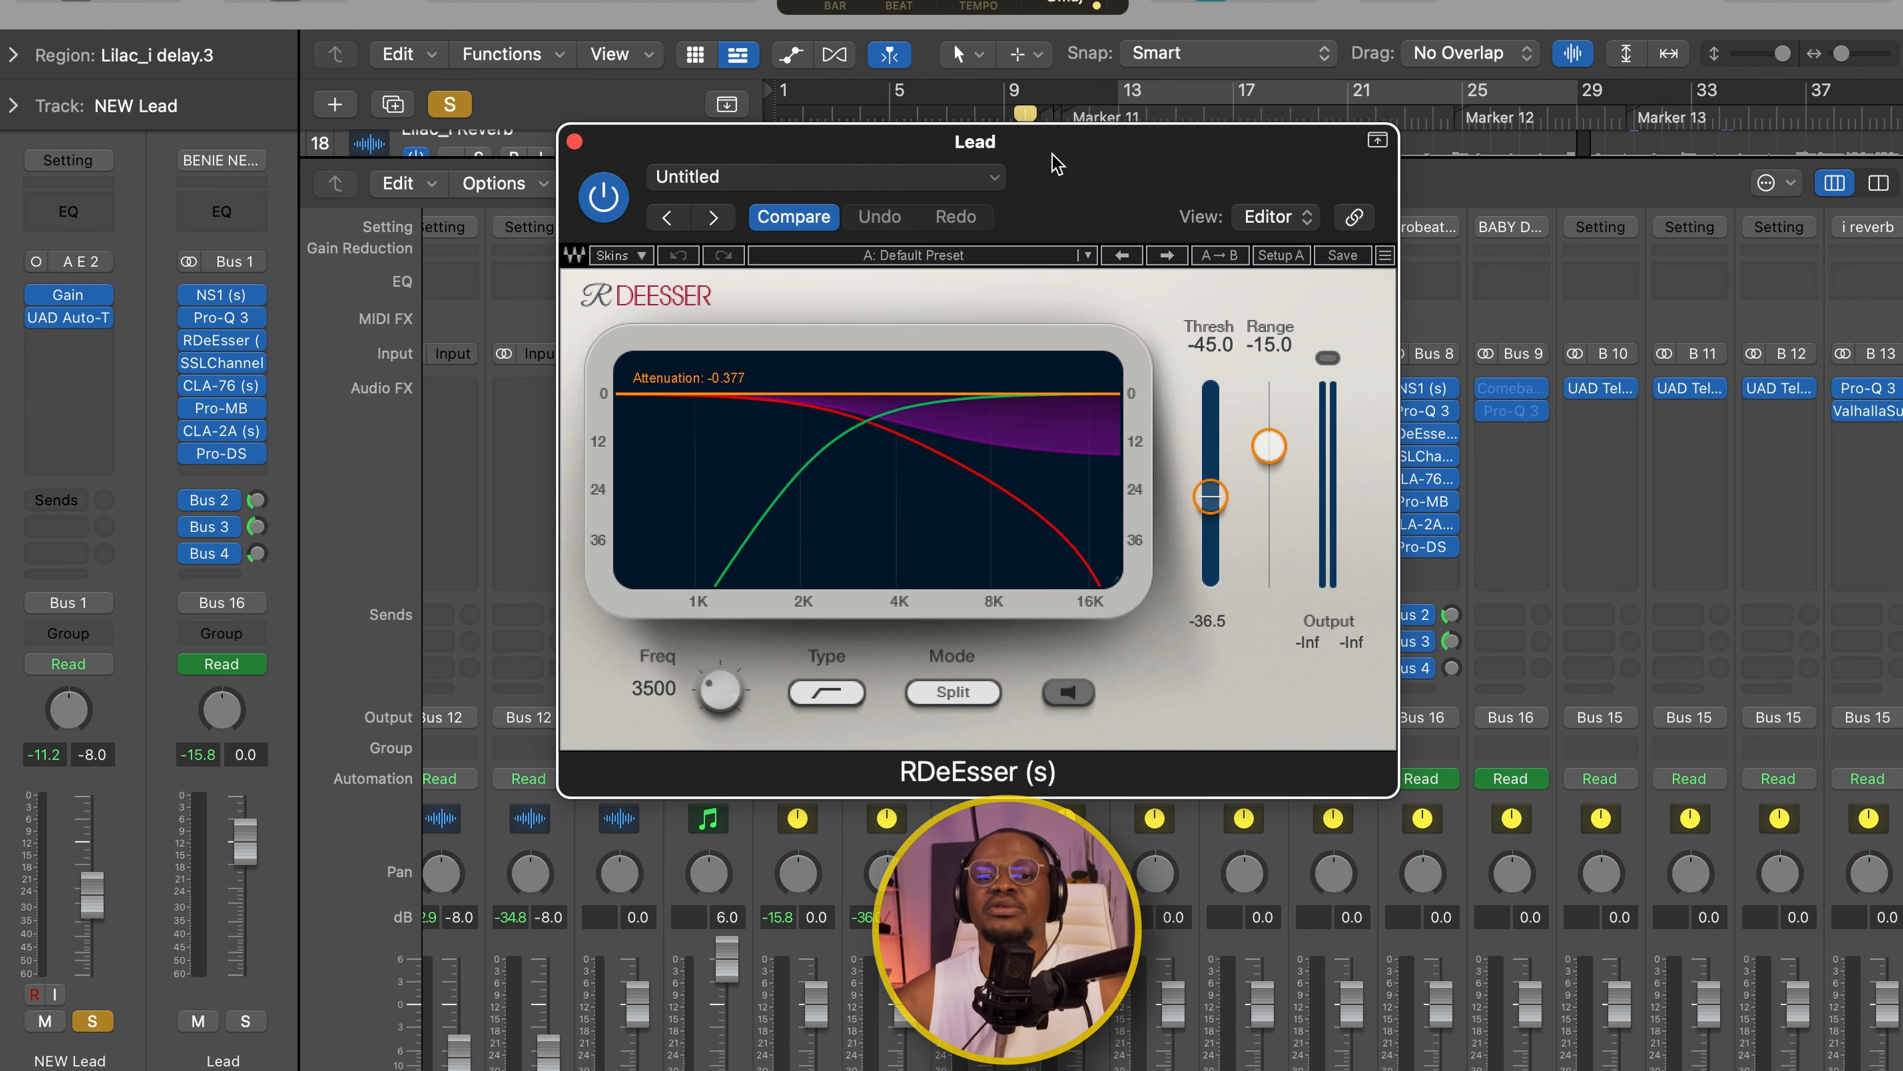
drag(1057, 164, 1283, 89)
drag(1057, 69, 903, 133)
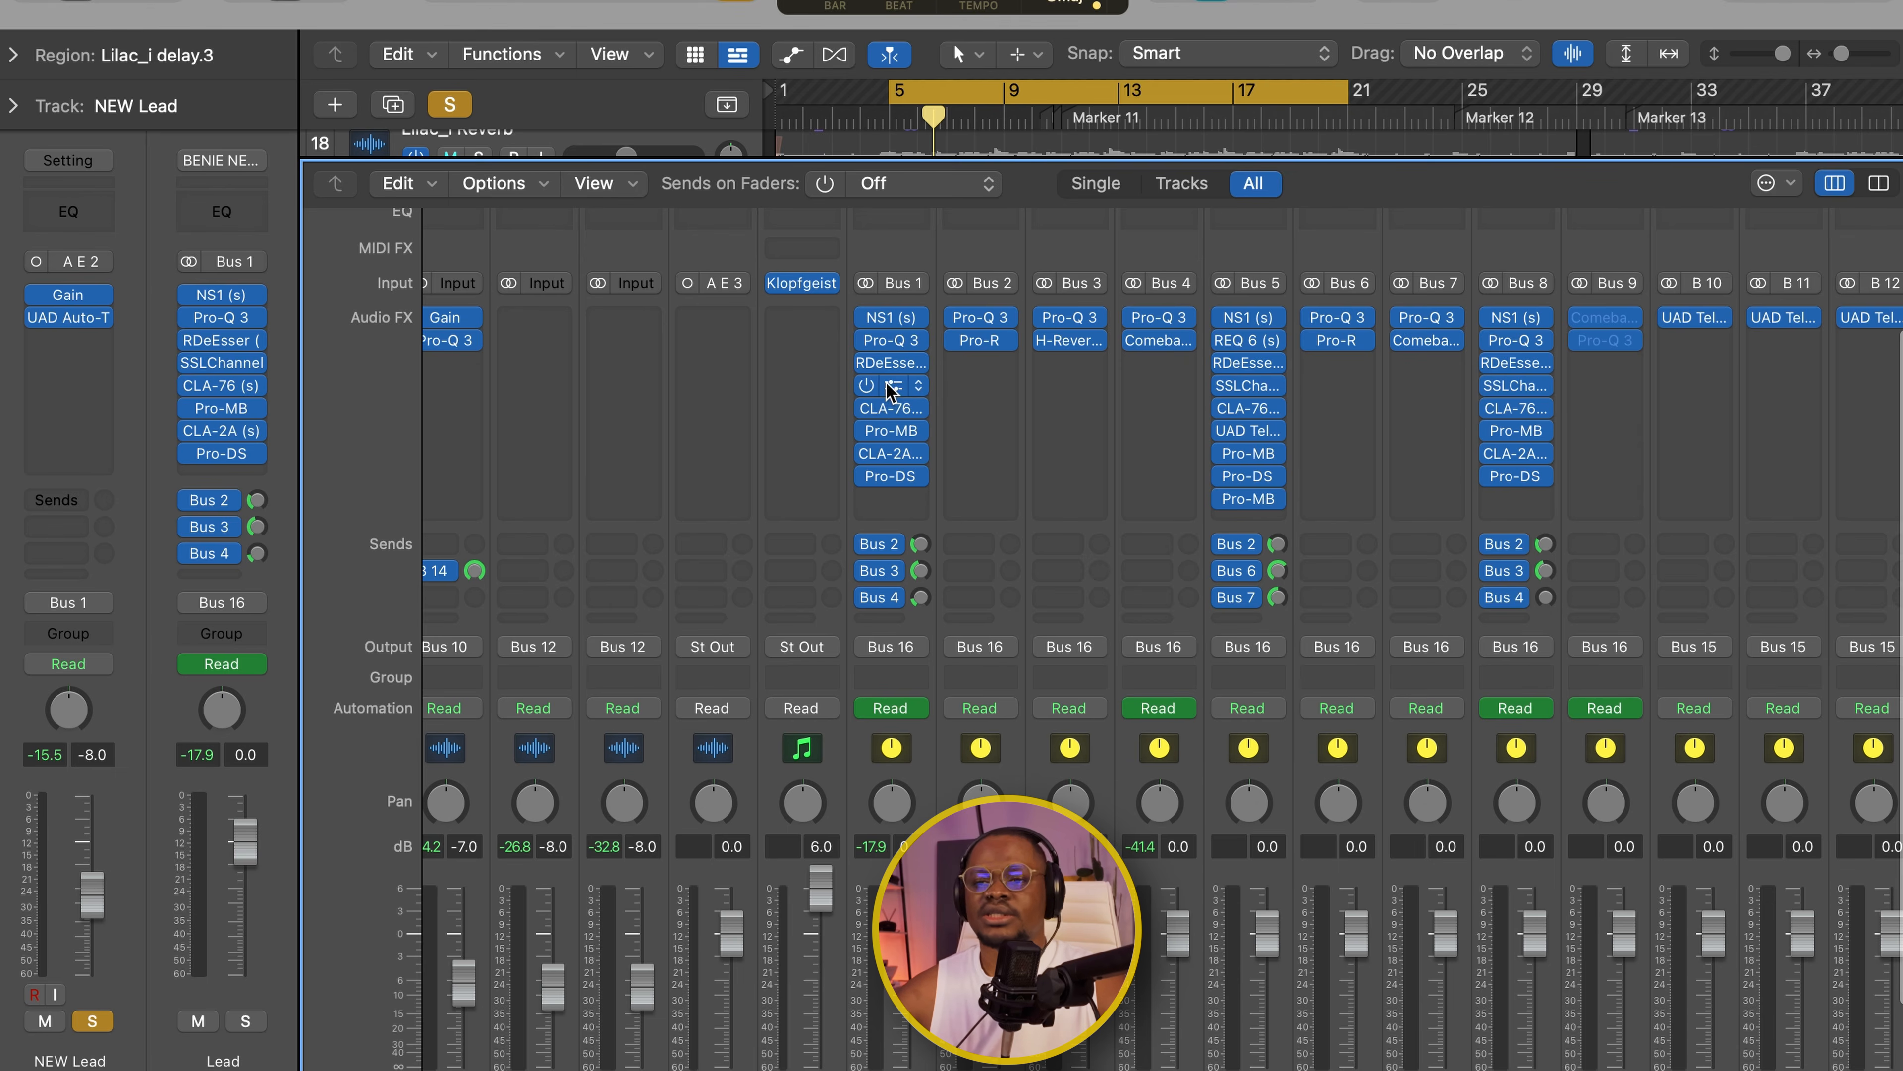
- Examine the EQ and dynamics settings of the SSLChannel plug-in on the Lead bus, including the LF gain
click(888, 391)
drag(858, 33, 1000, 9)
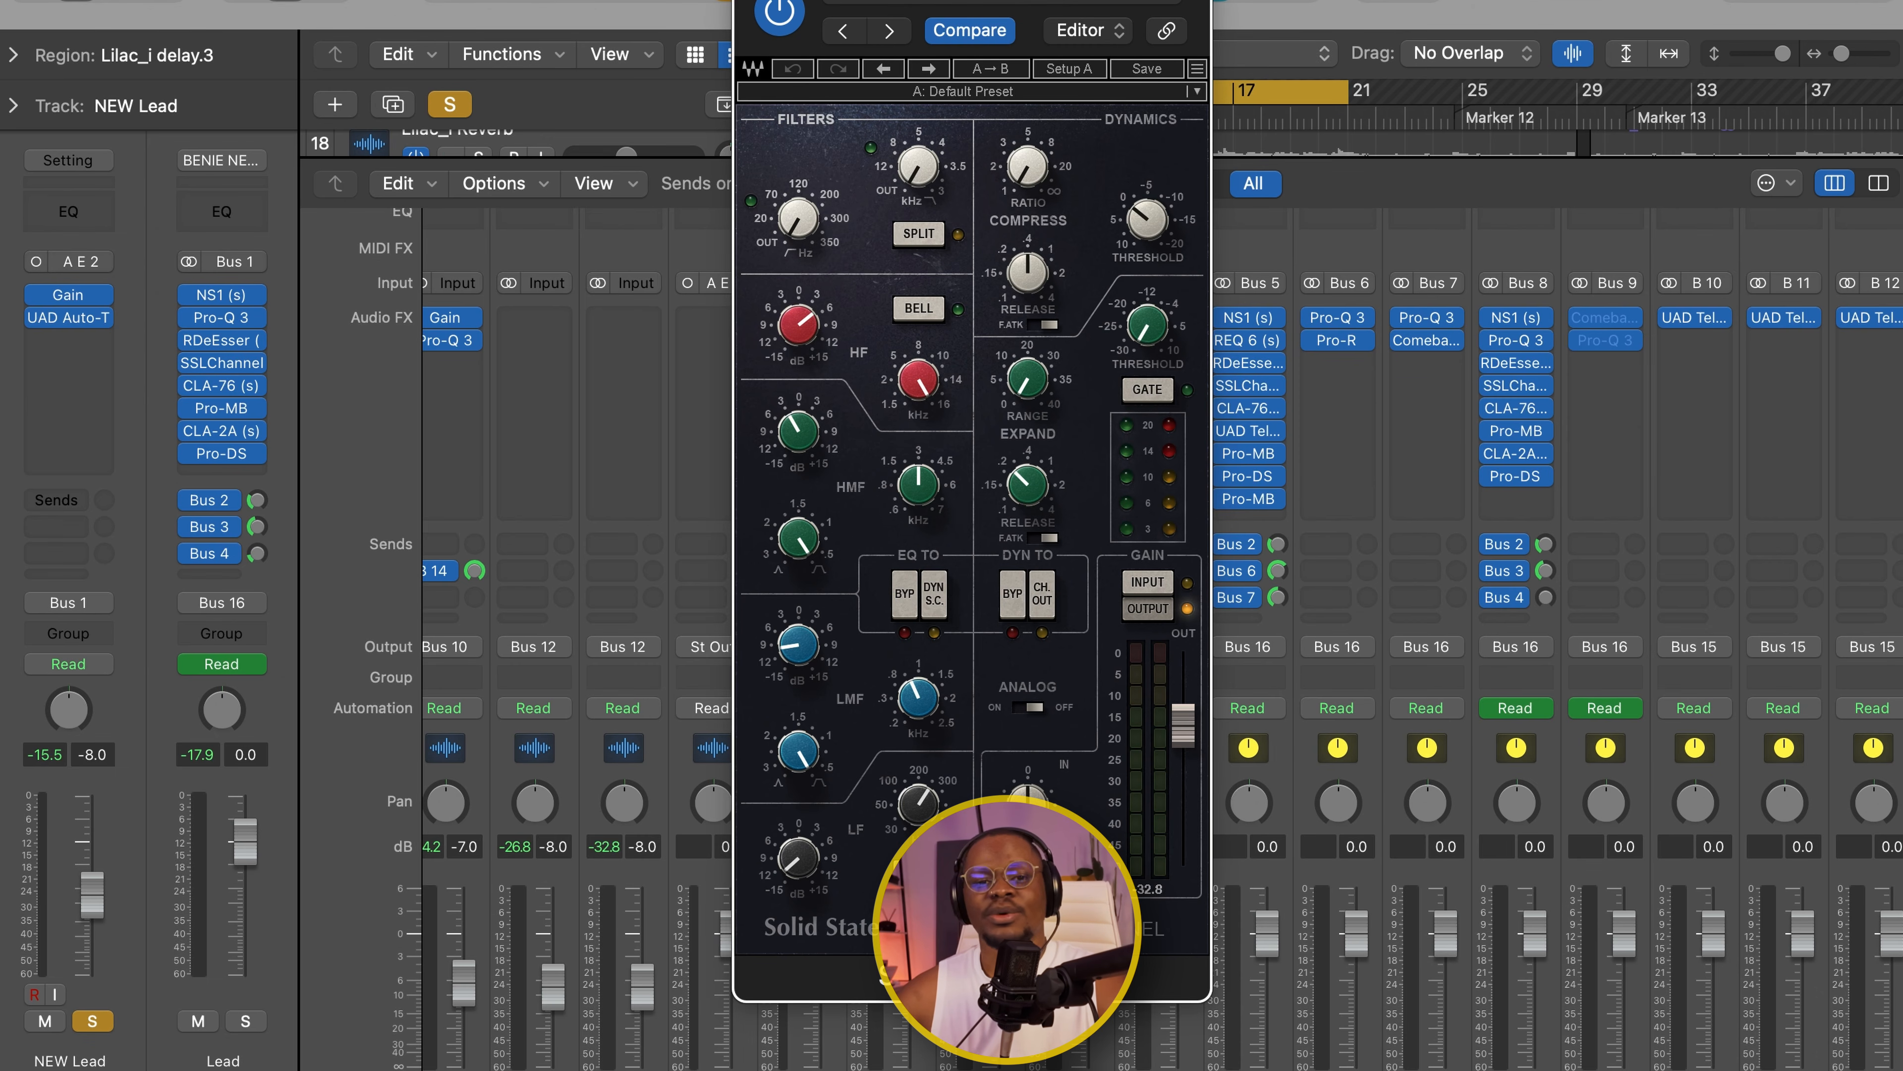
drag(1001, 8, 991, 0)
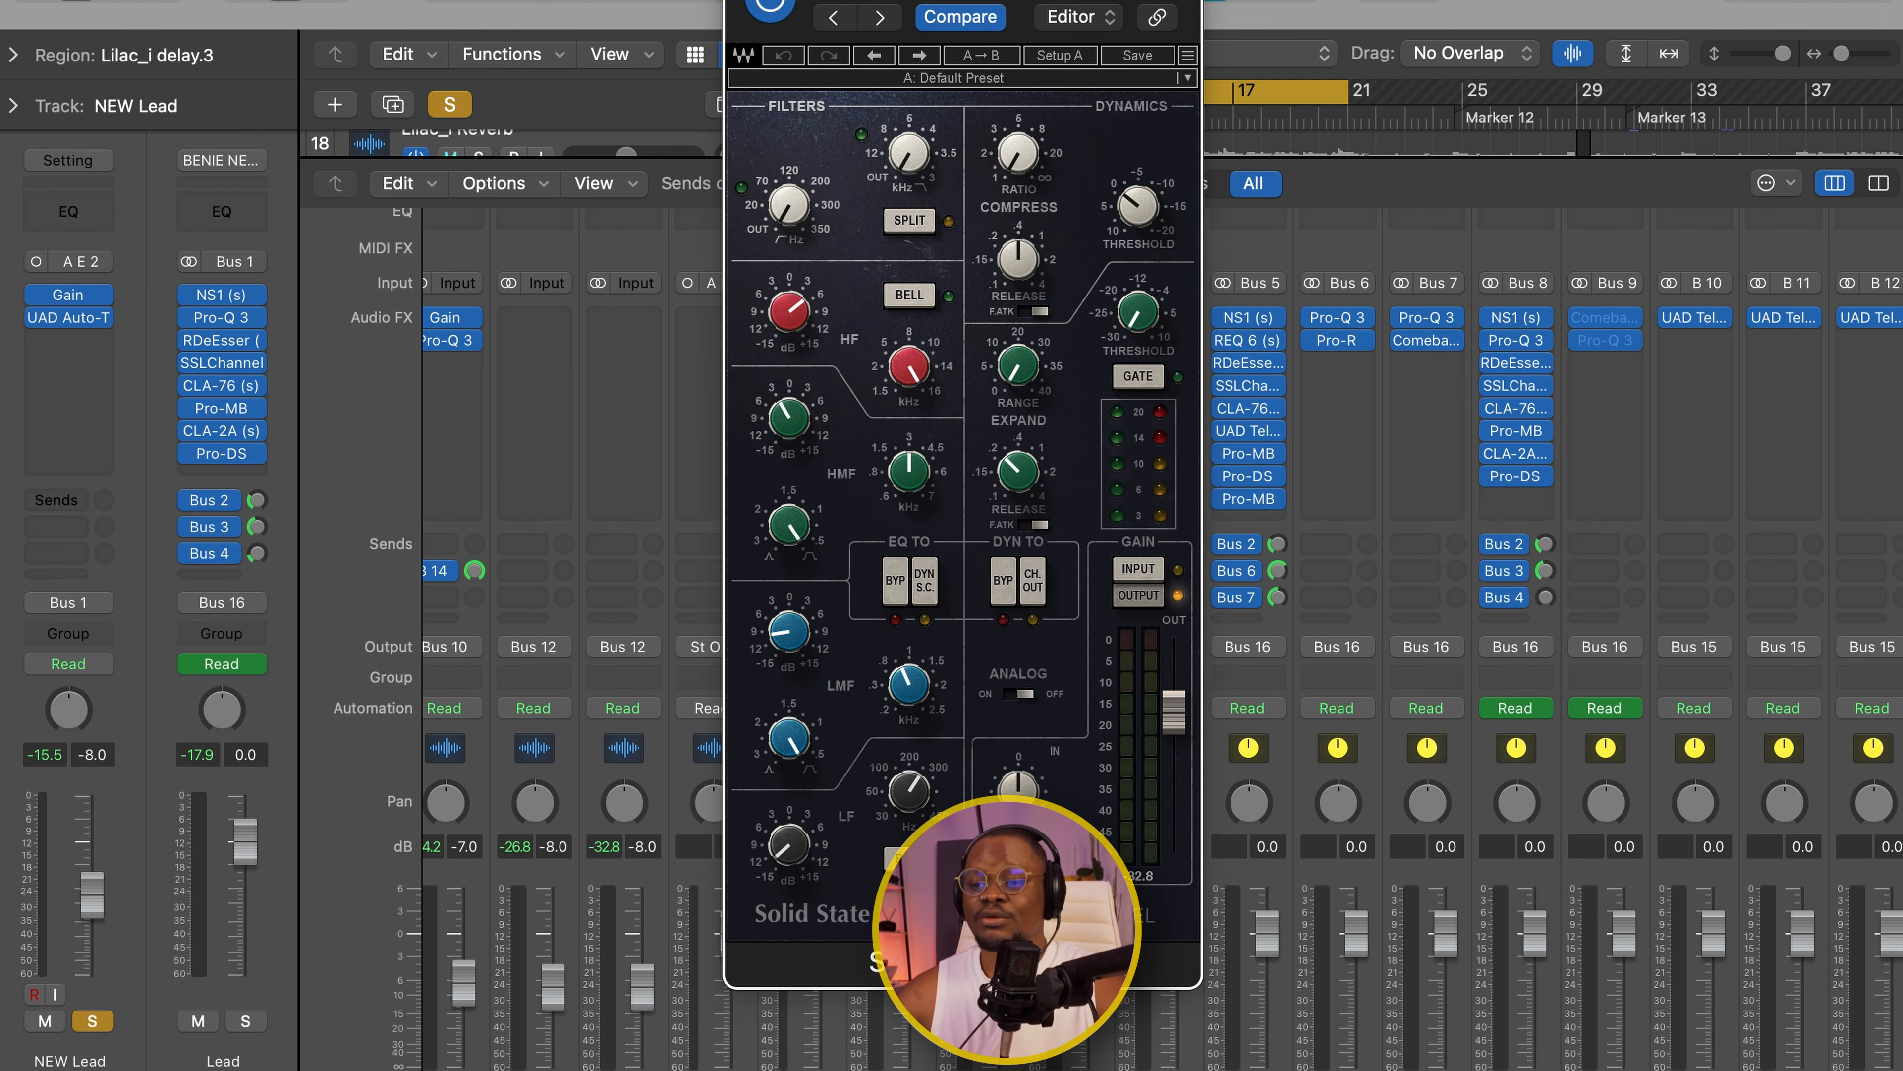
mouse_move(967, 9)
mouse_down()
mouse_move(987, 12)
mouse_move(974, 0)
mouse_up()
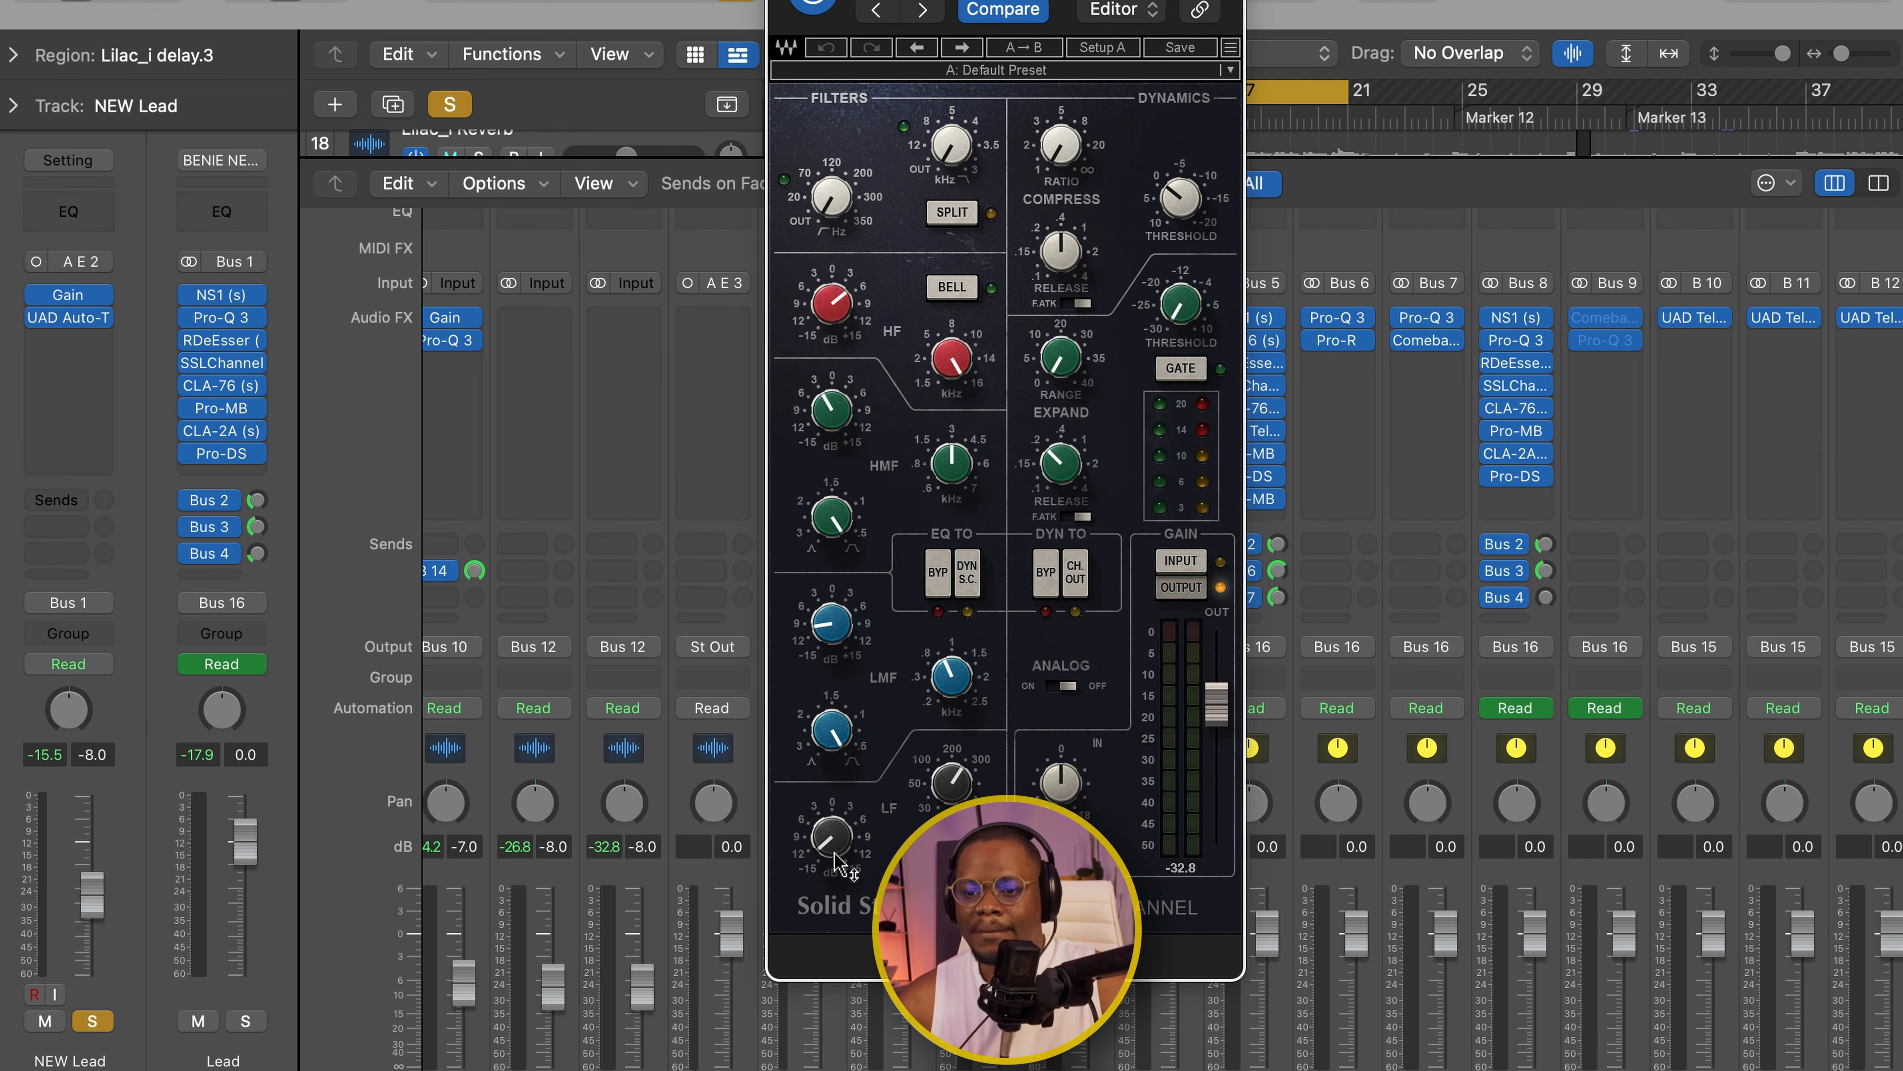
drag(839, 859, 837, 855)
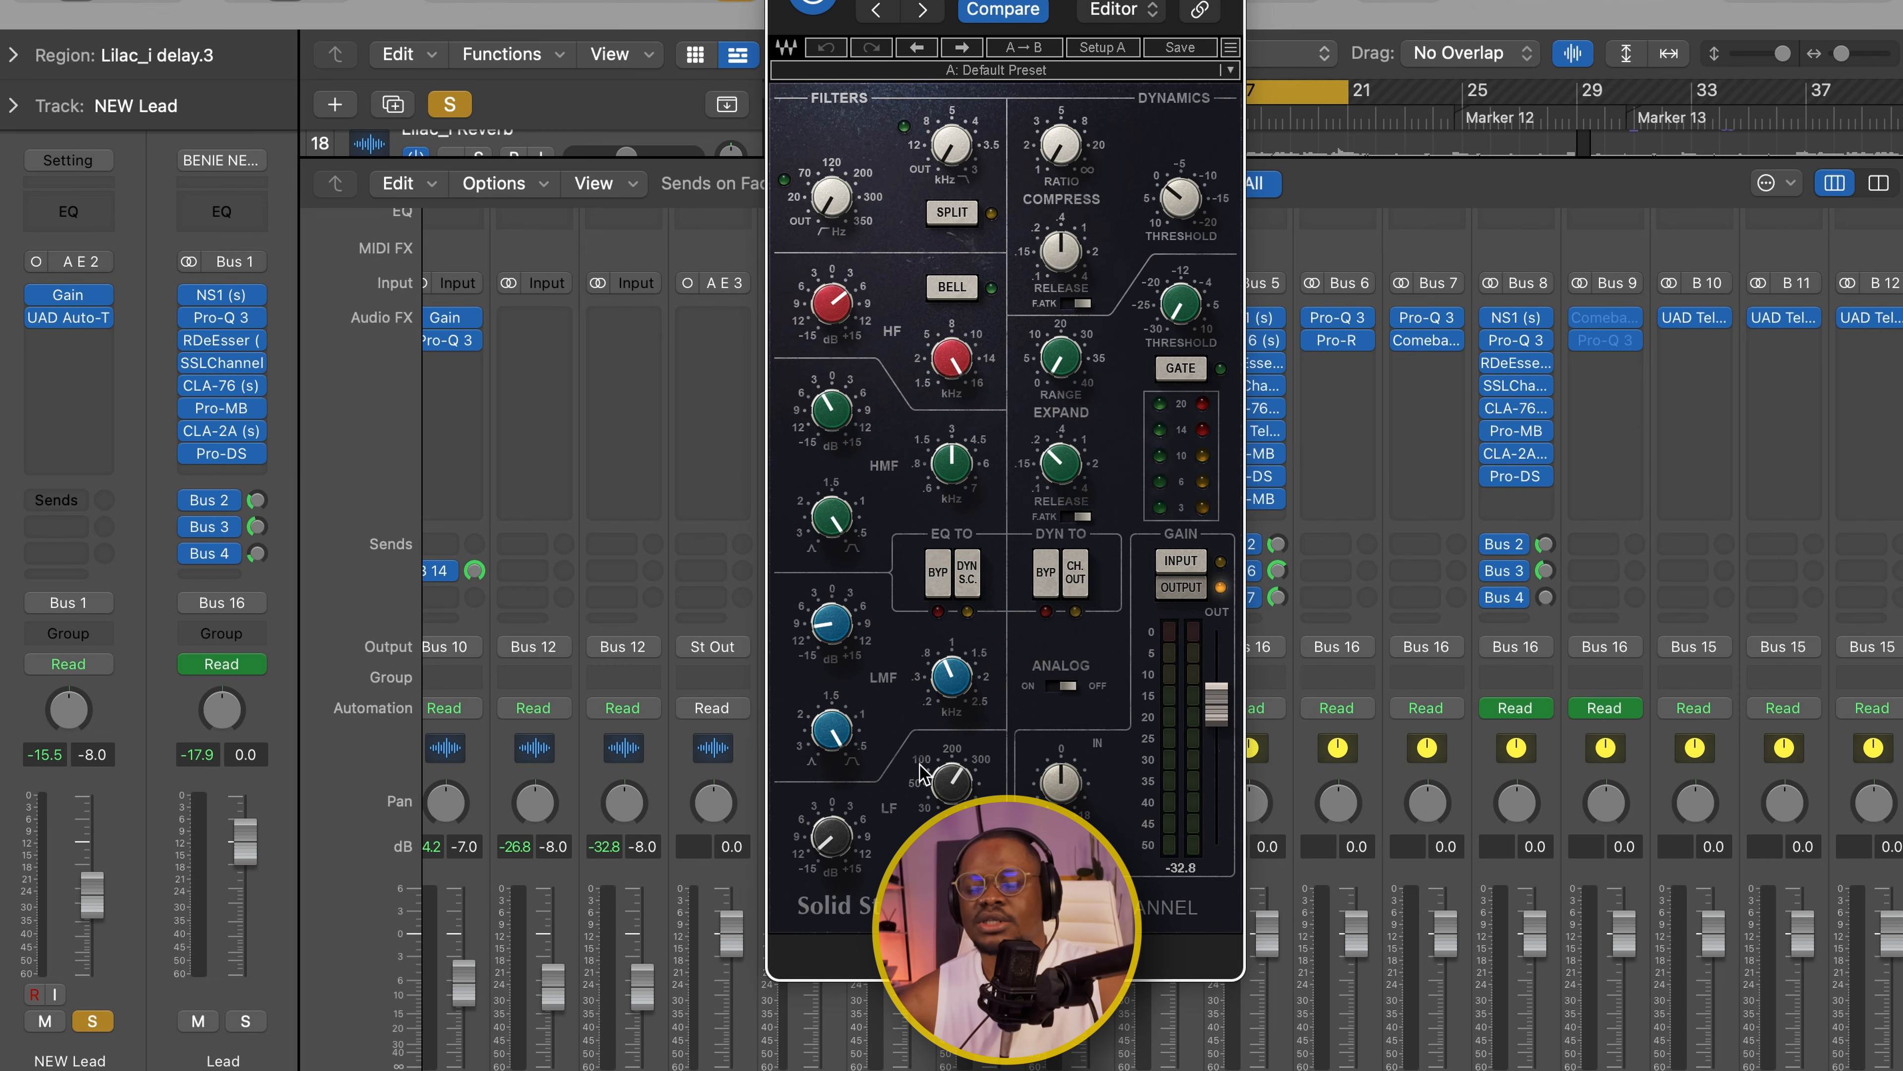
- Examine the LMF, HMF and HF bands of the SSLChannel equalizer, briefly trying an LMF Q of 1.00
mouse_move(834, 624)
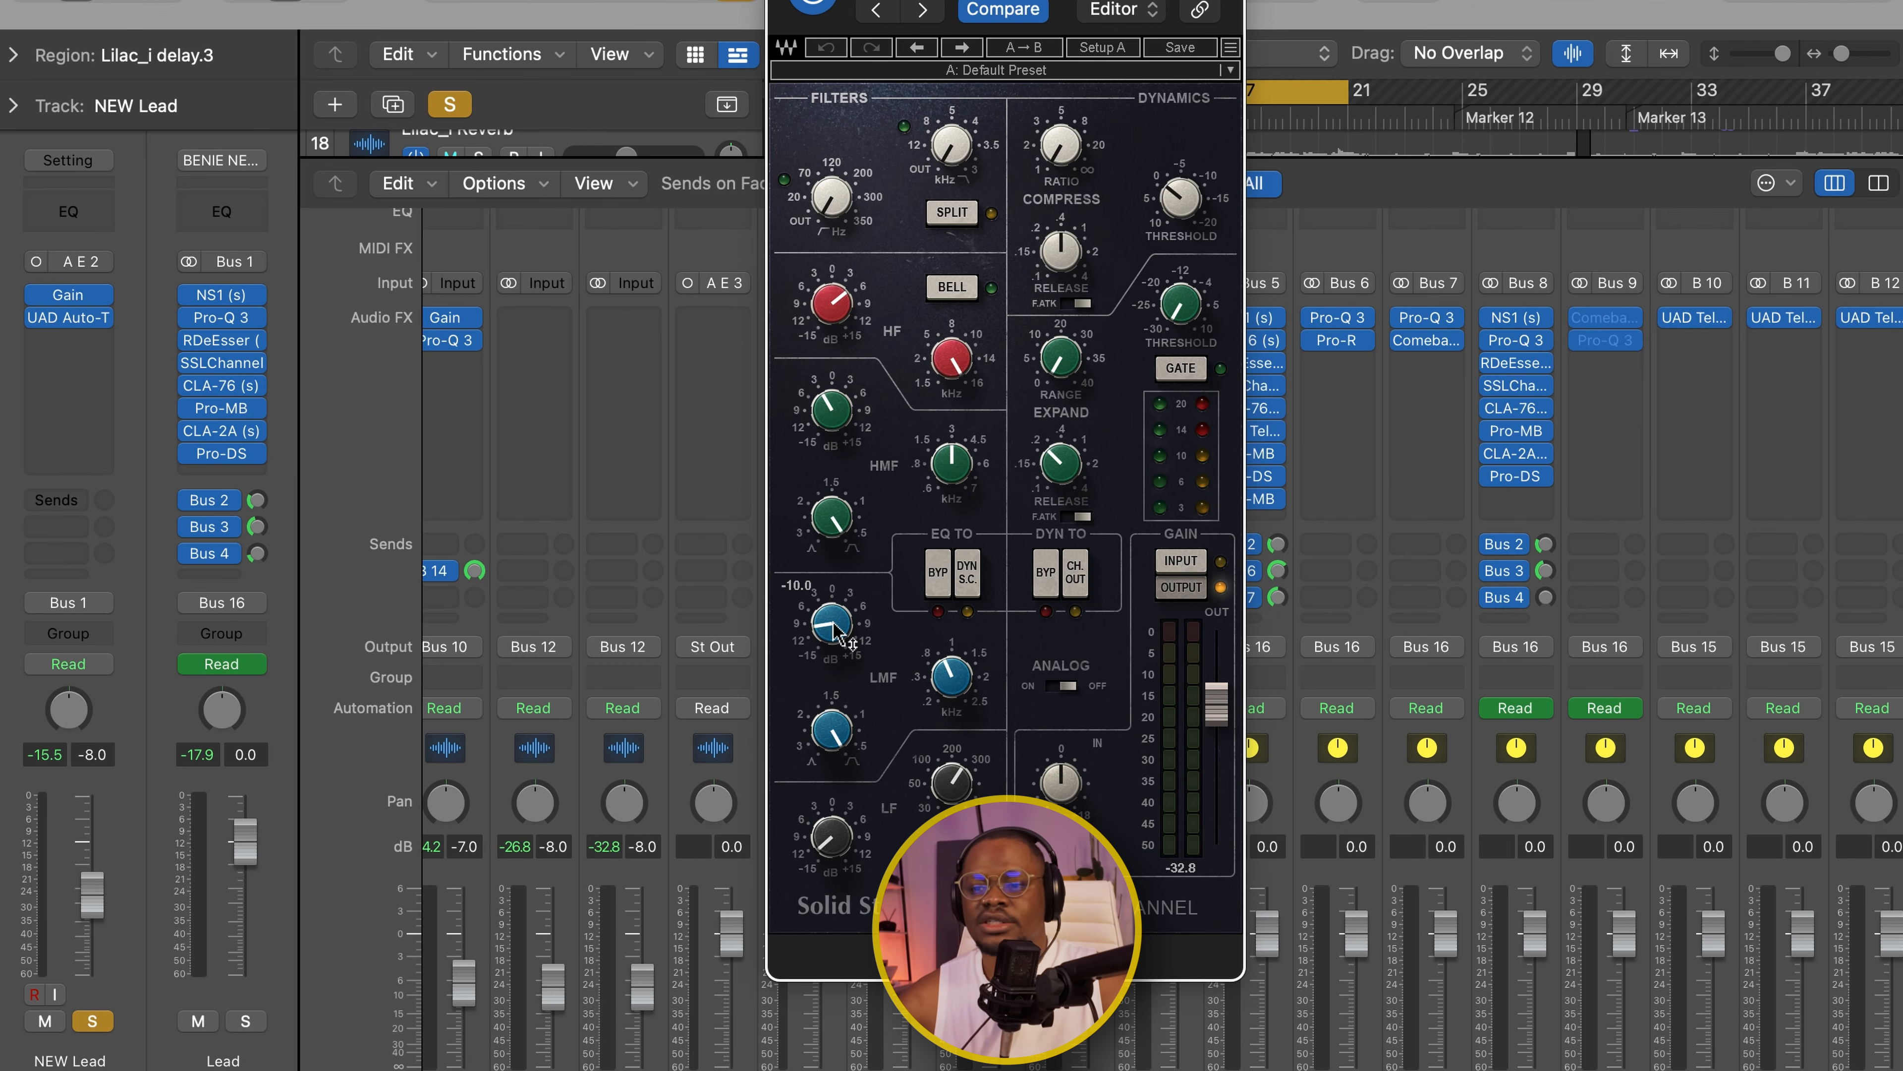
mouse_move(953, 682)
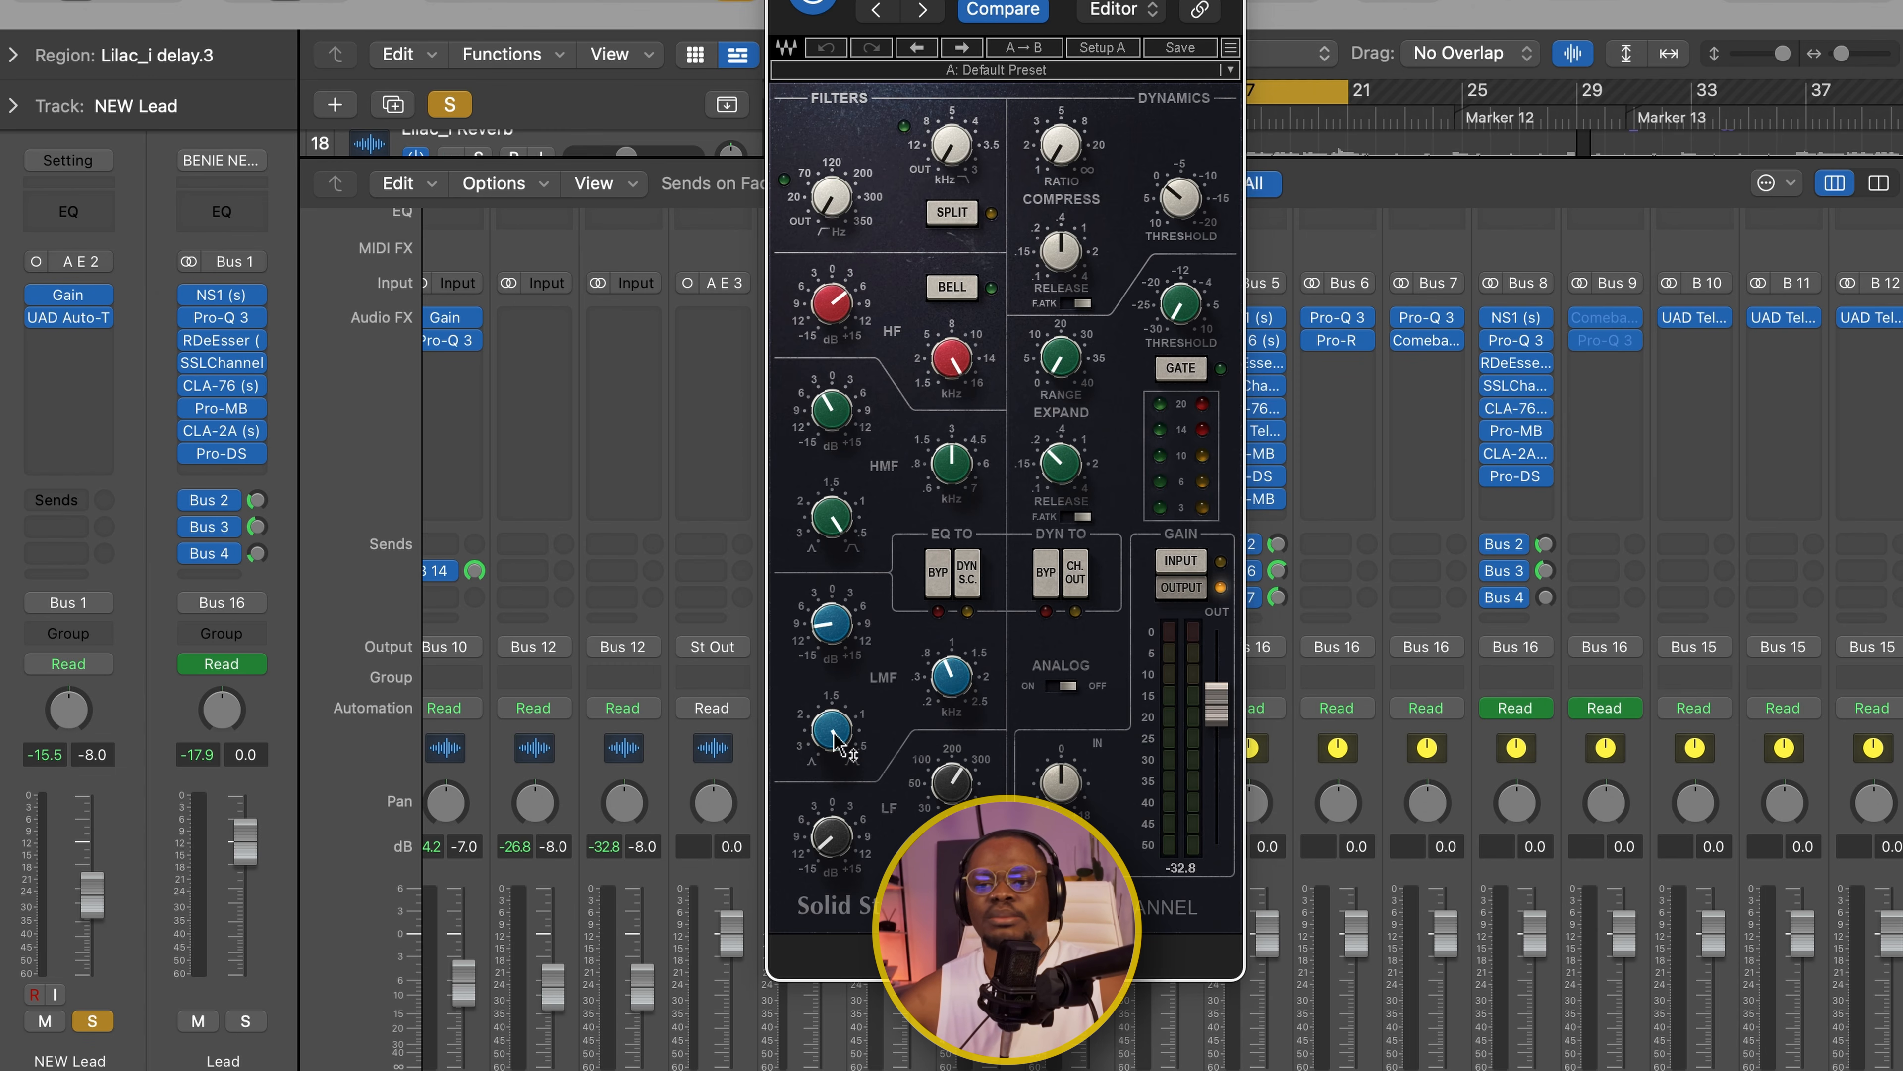
mouse_move(836, 750)
mouse_move(836, 750)
mouse_down()
mouse_move(835, 709)
mouse_move(836, 754)
mouse_up()
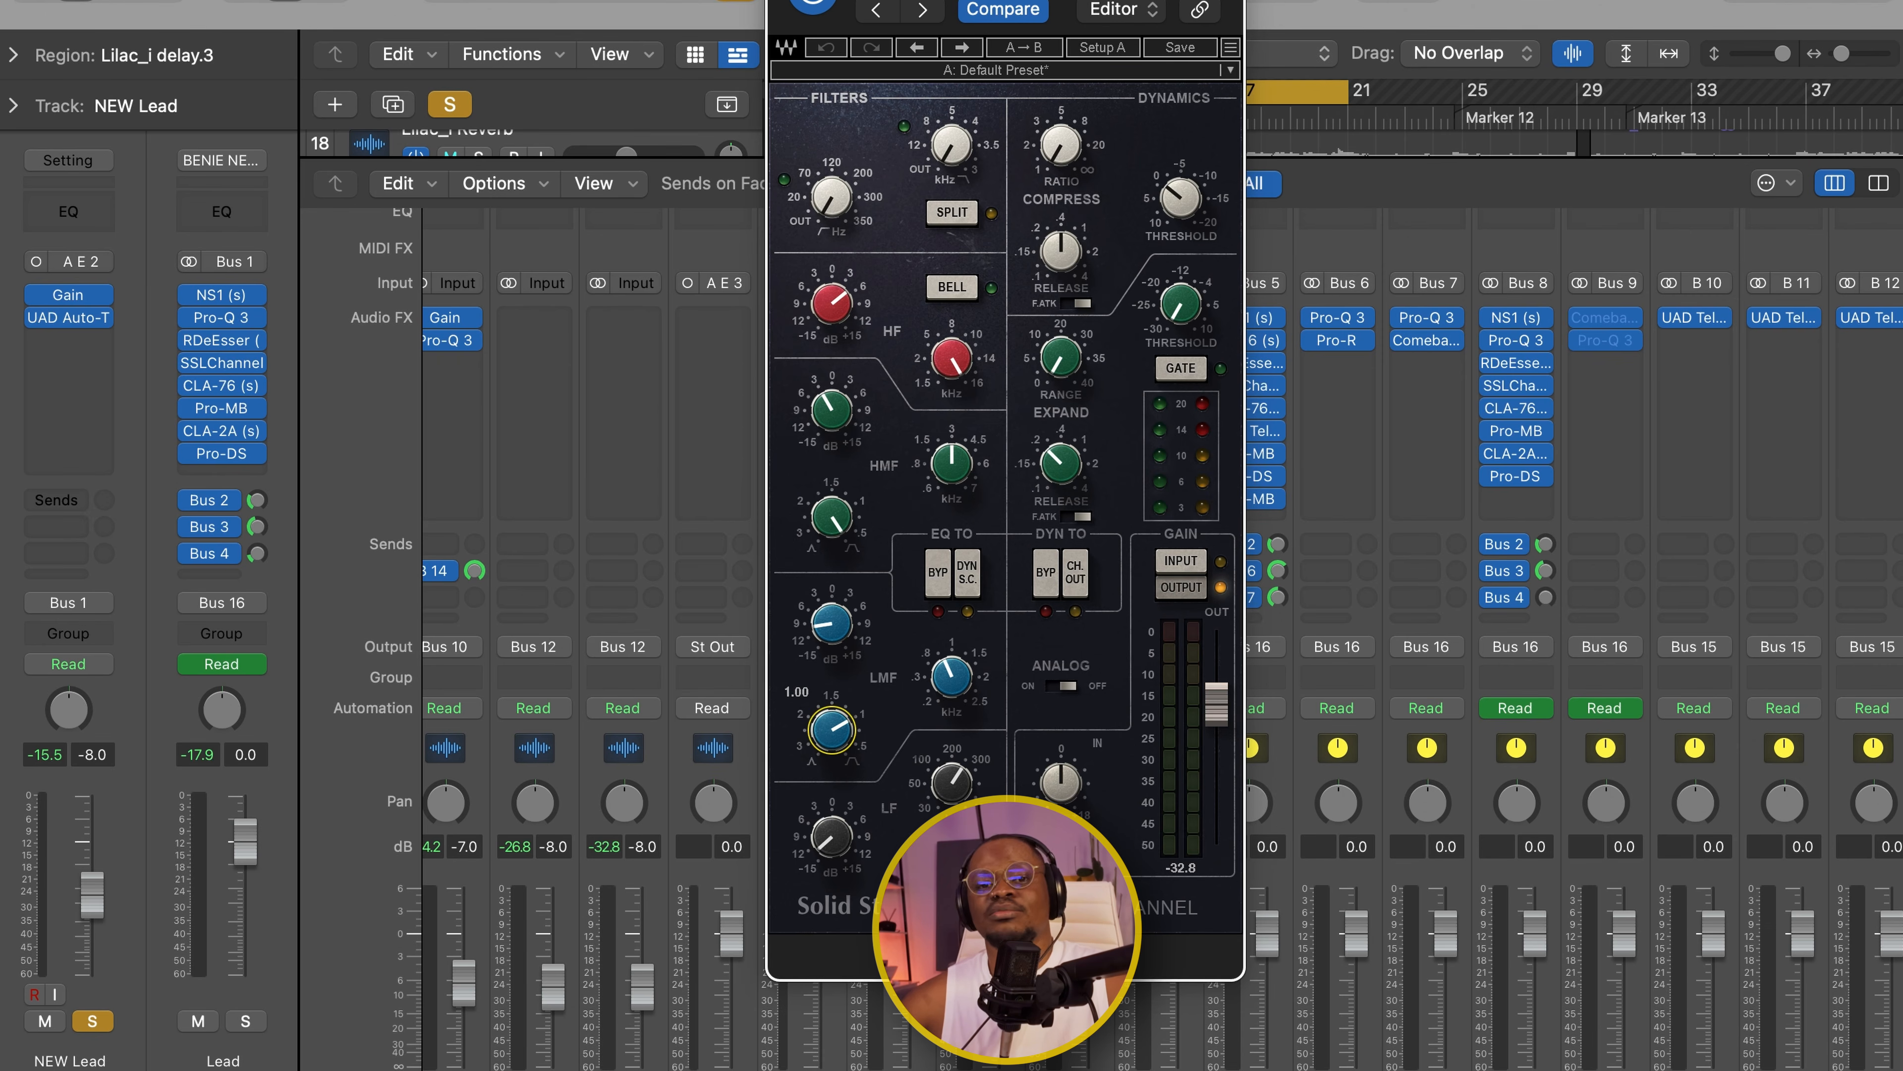
drag(836, 754, 836, 761)
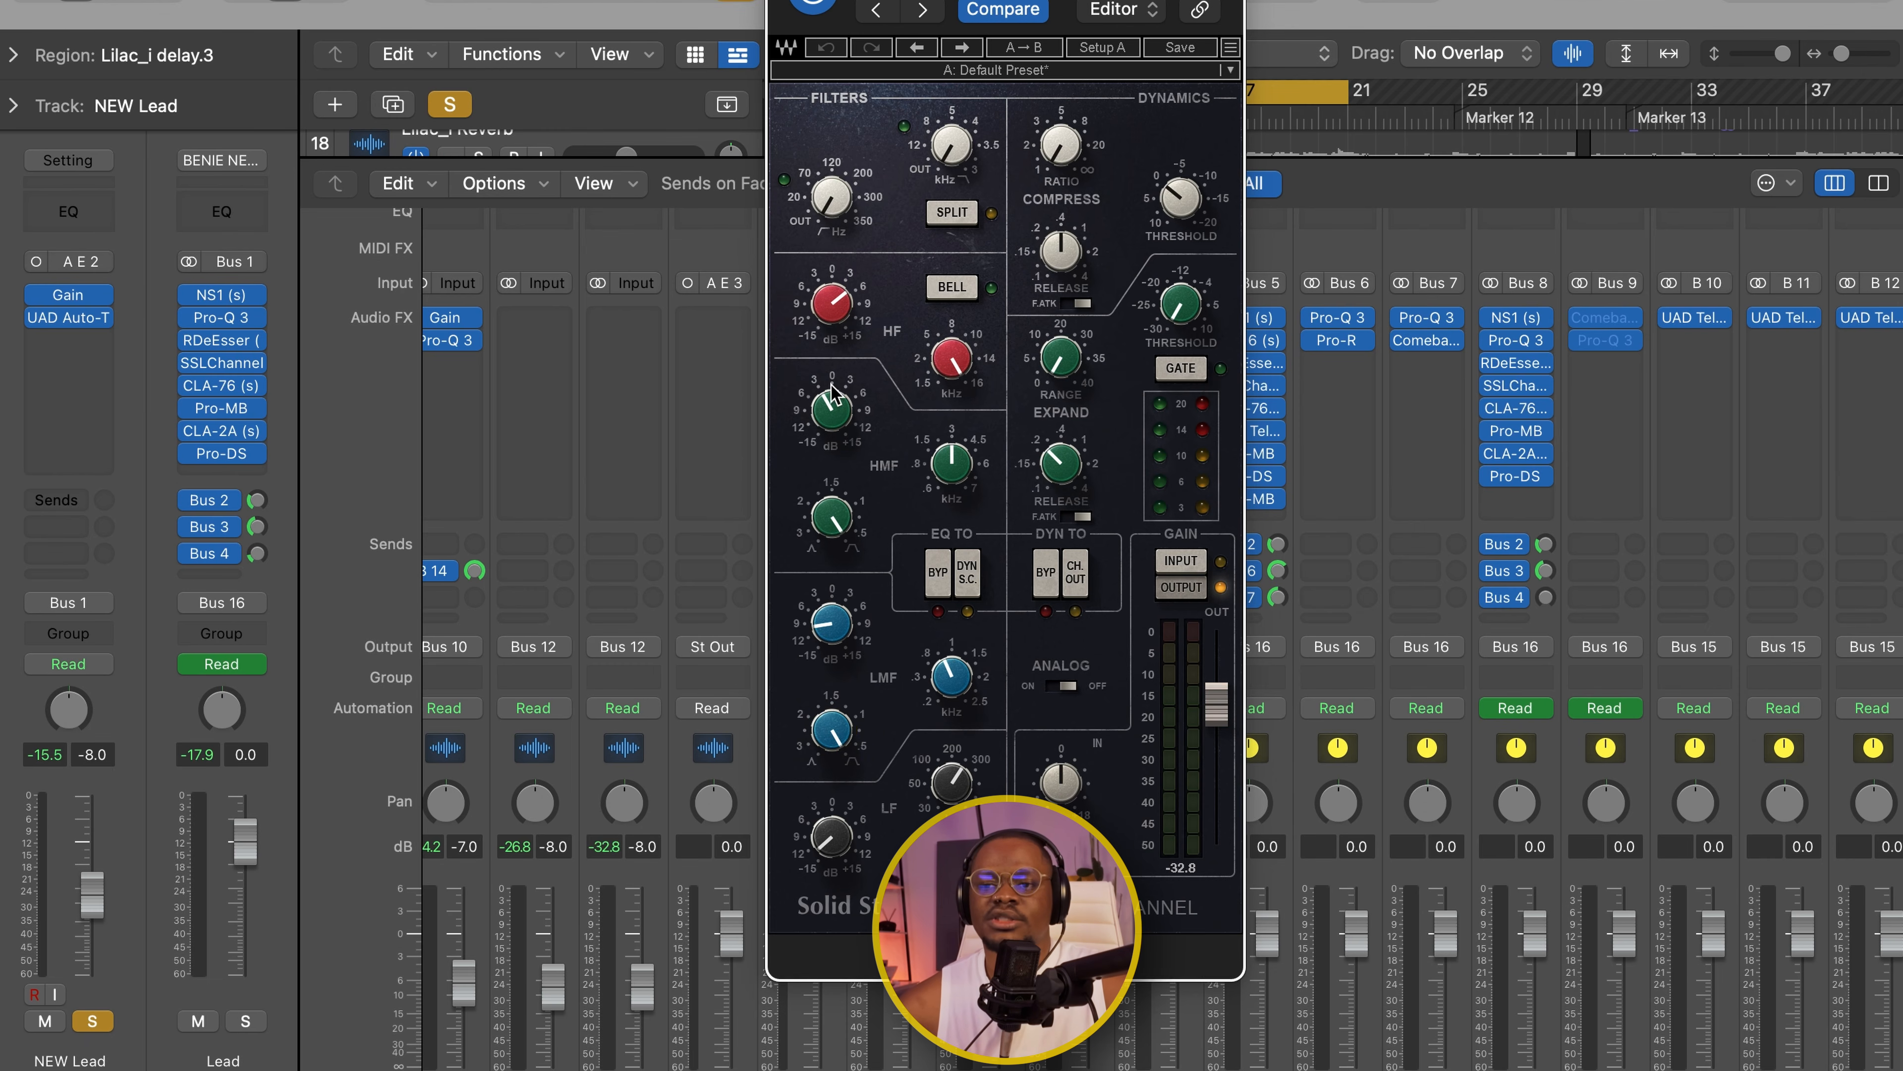
mouse_move(958, 476)
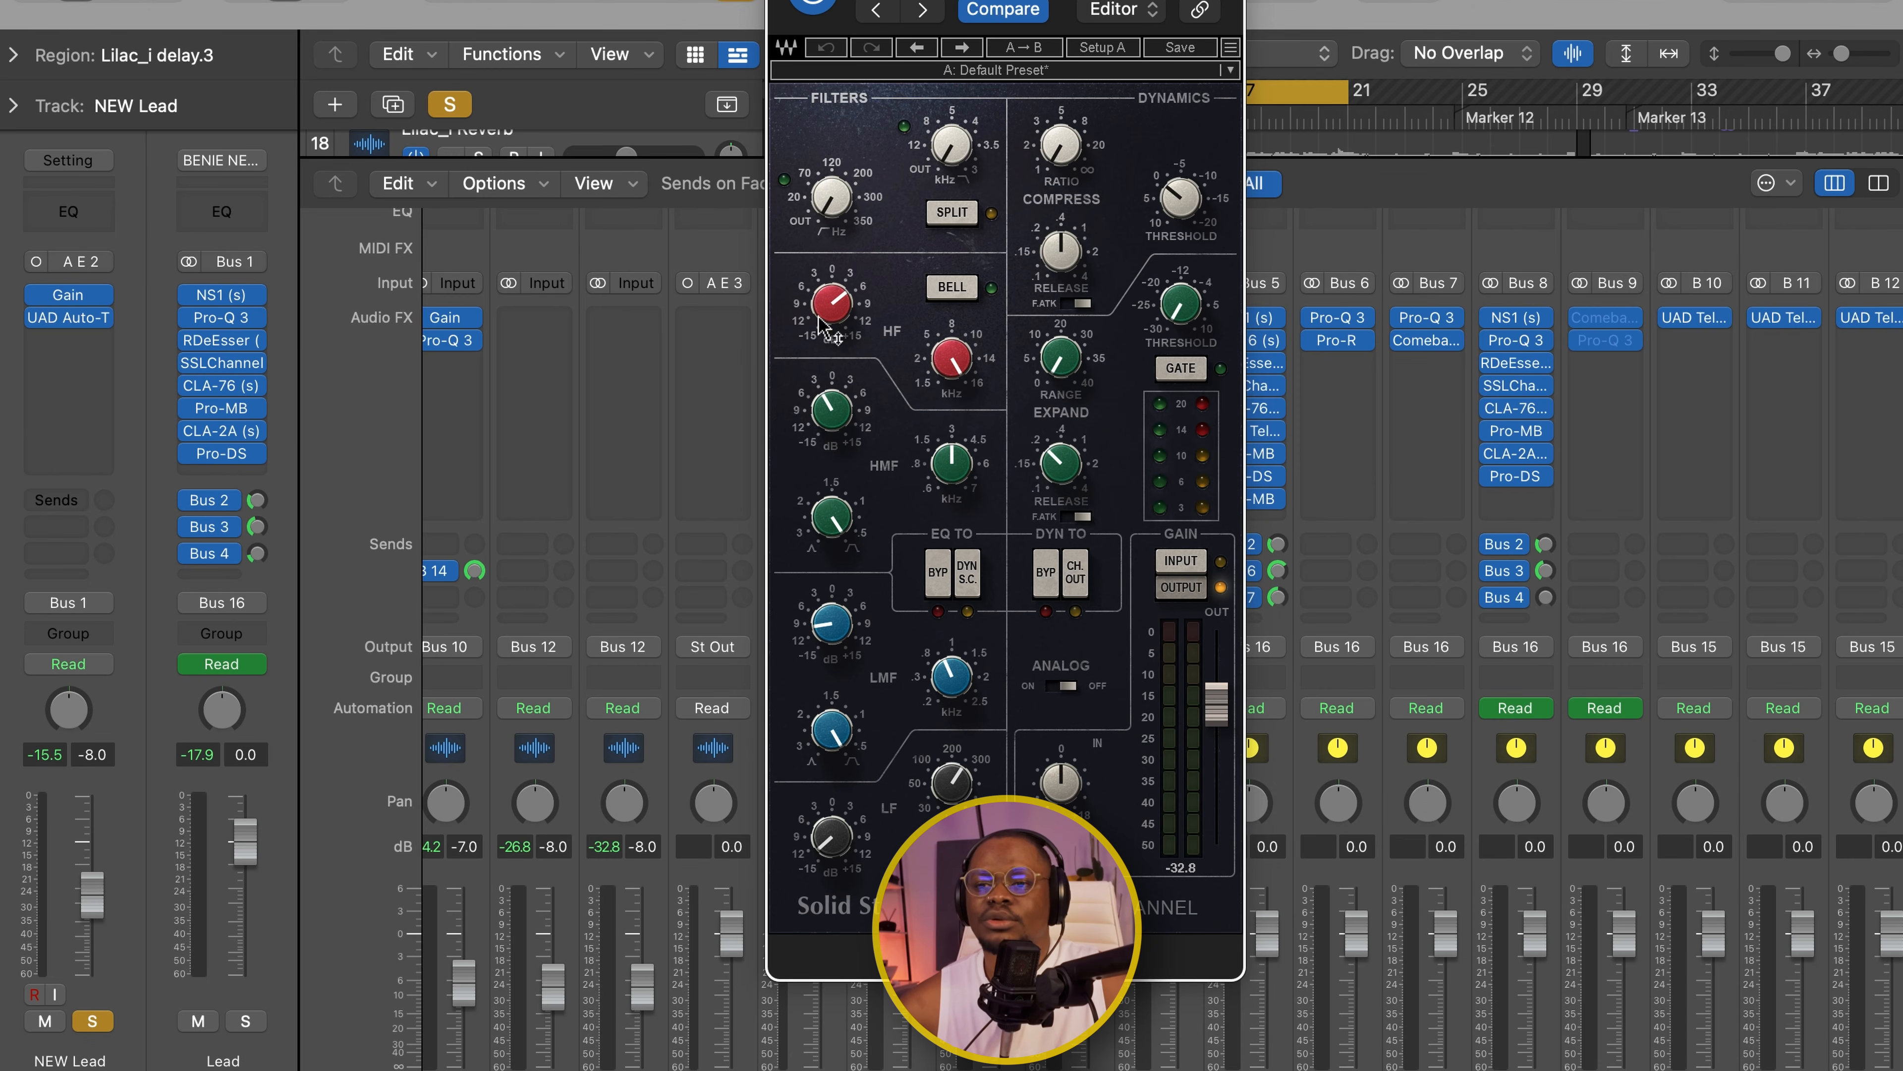
mouse_move(833, 308)
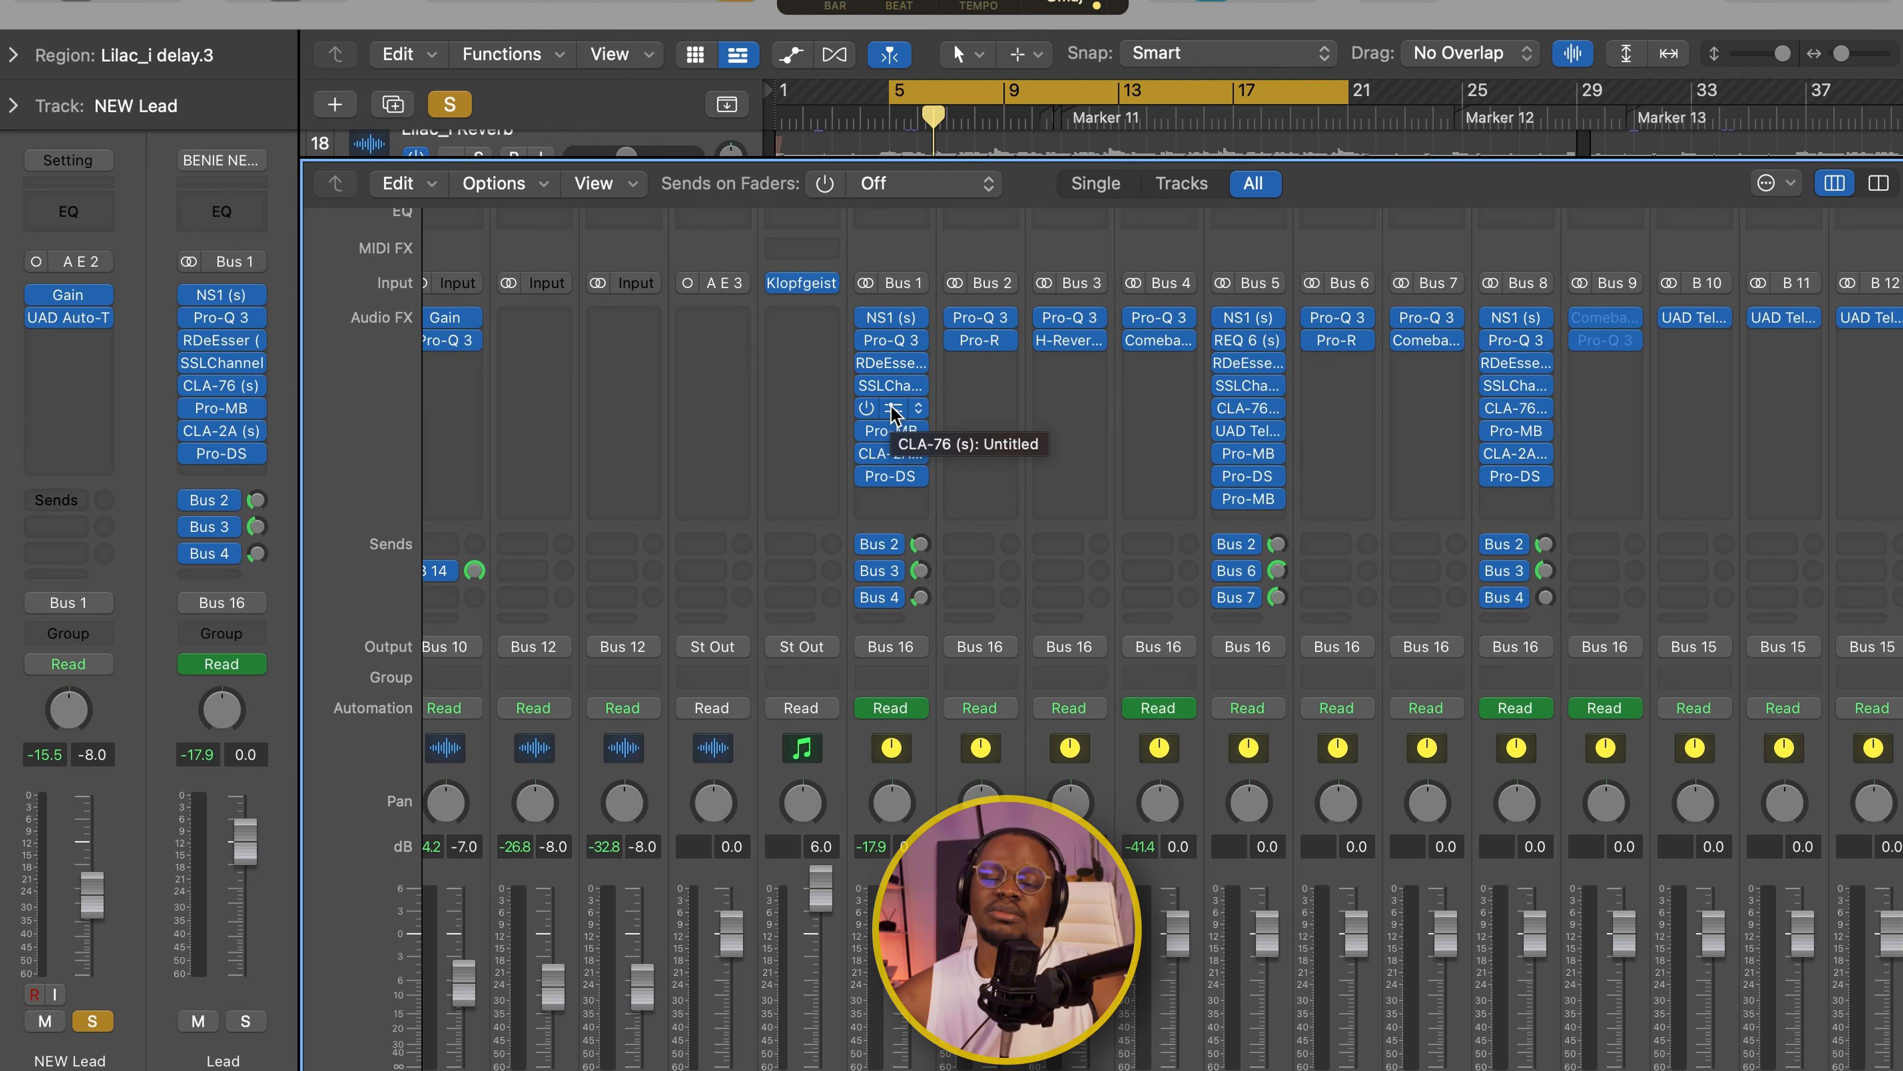
- Examine the CLA-76 input, output, attack, release and ratio settings on the Lead bus while the vocal plays
click(892, 409)
drag(1099, 290, 1034, 180)
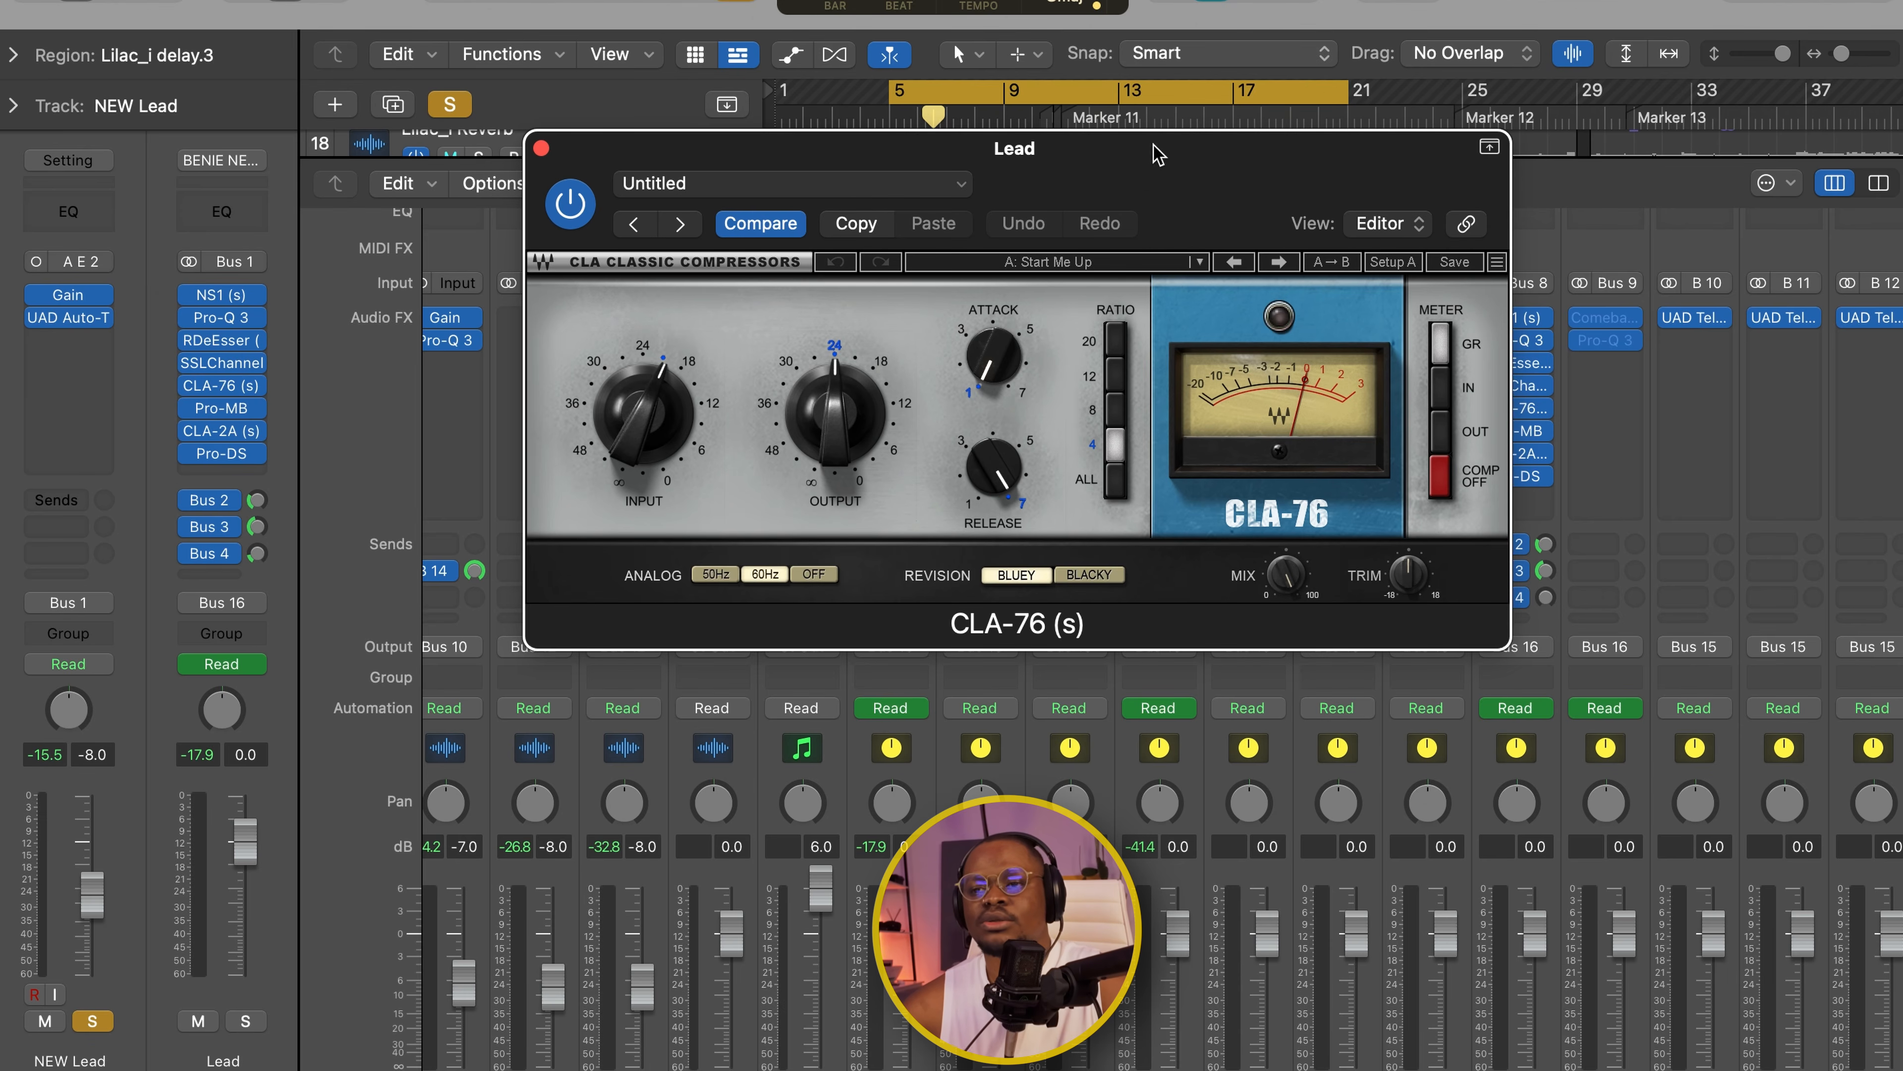
drag(1138, 172, 1157, 242)
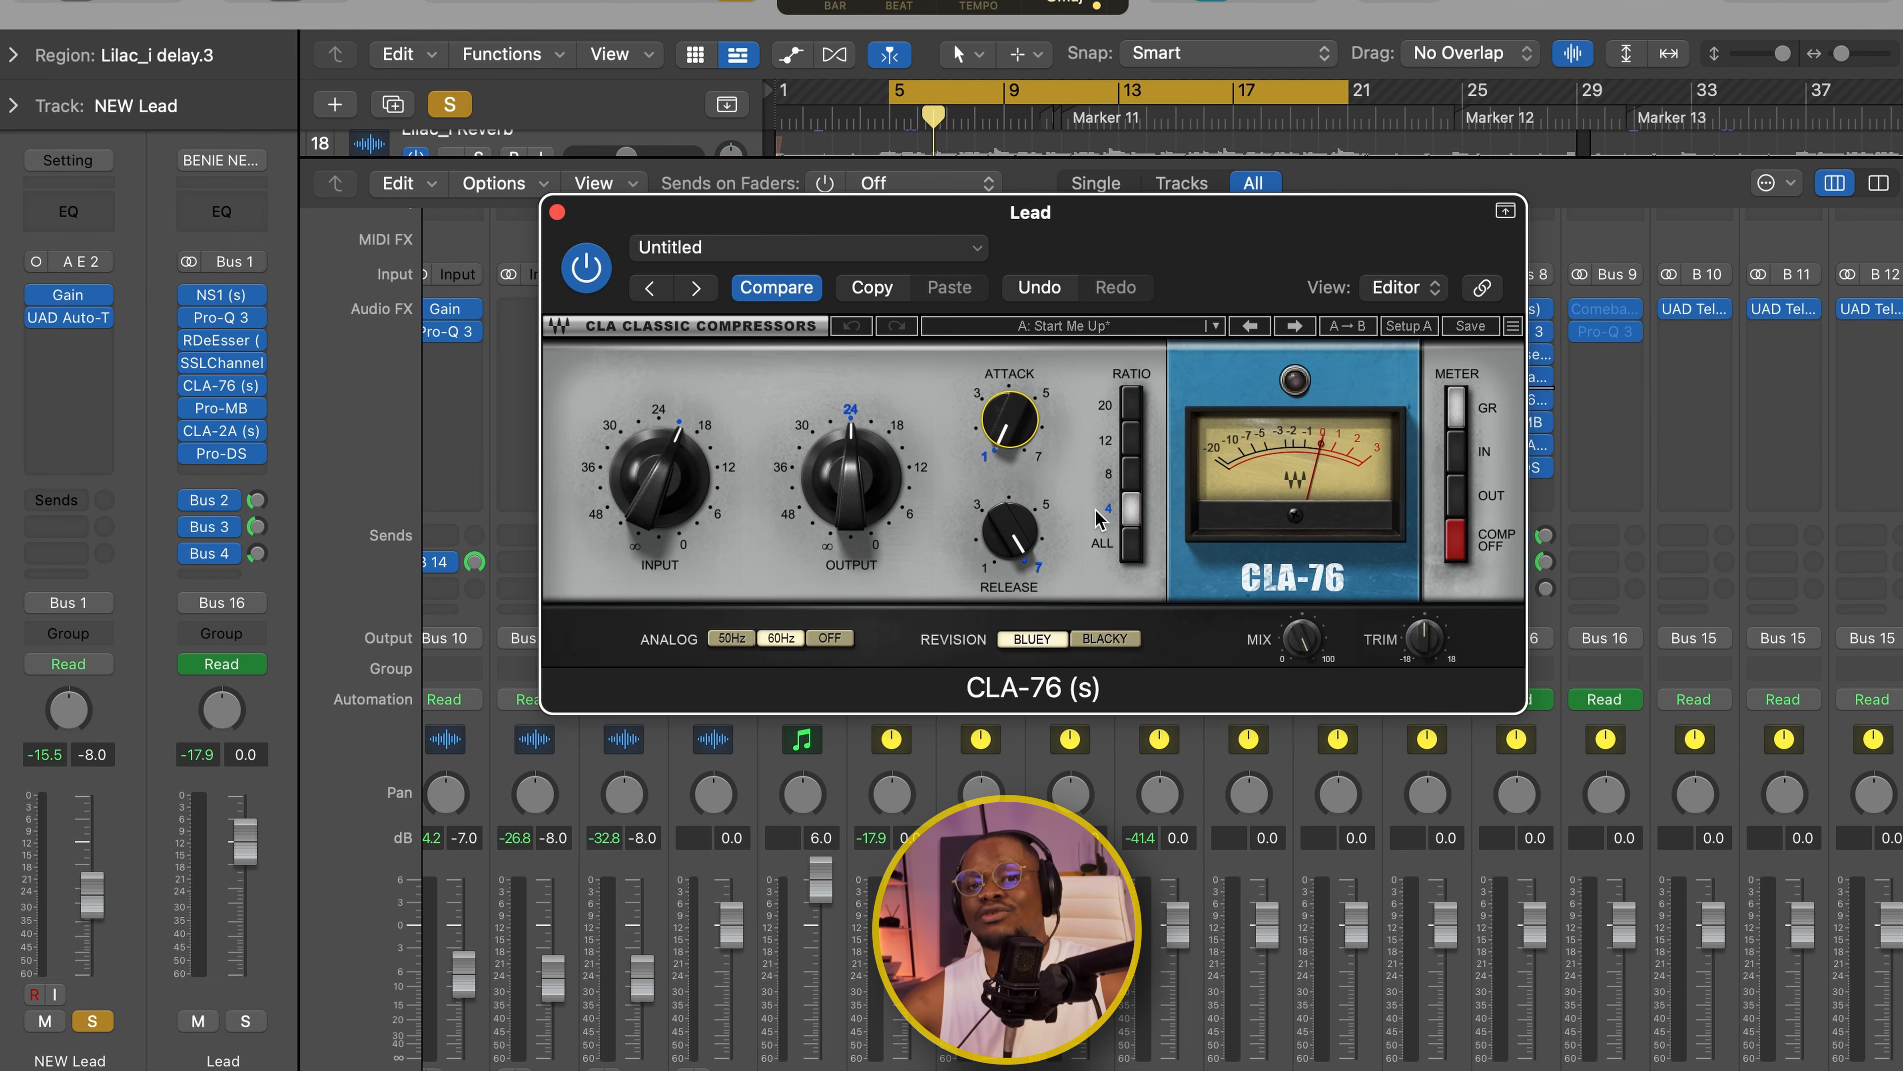
click(991, 159)
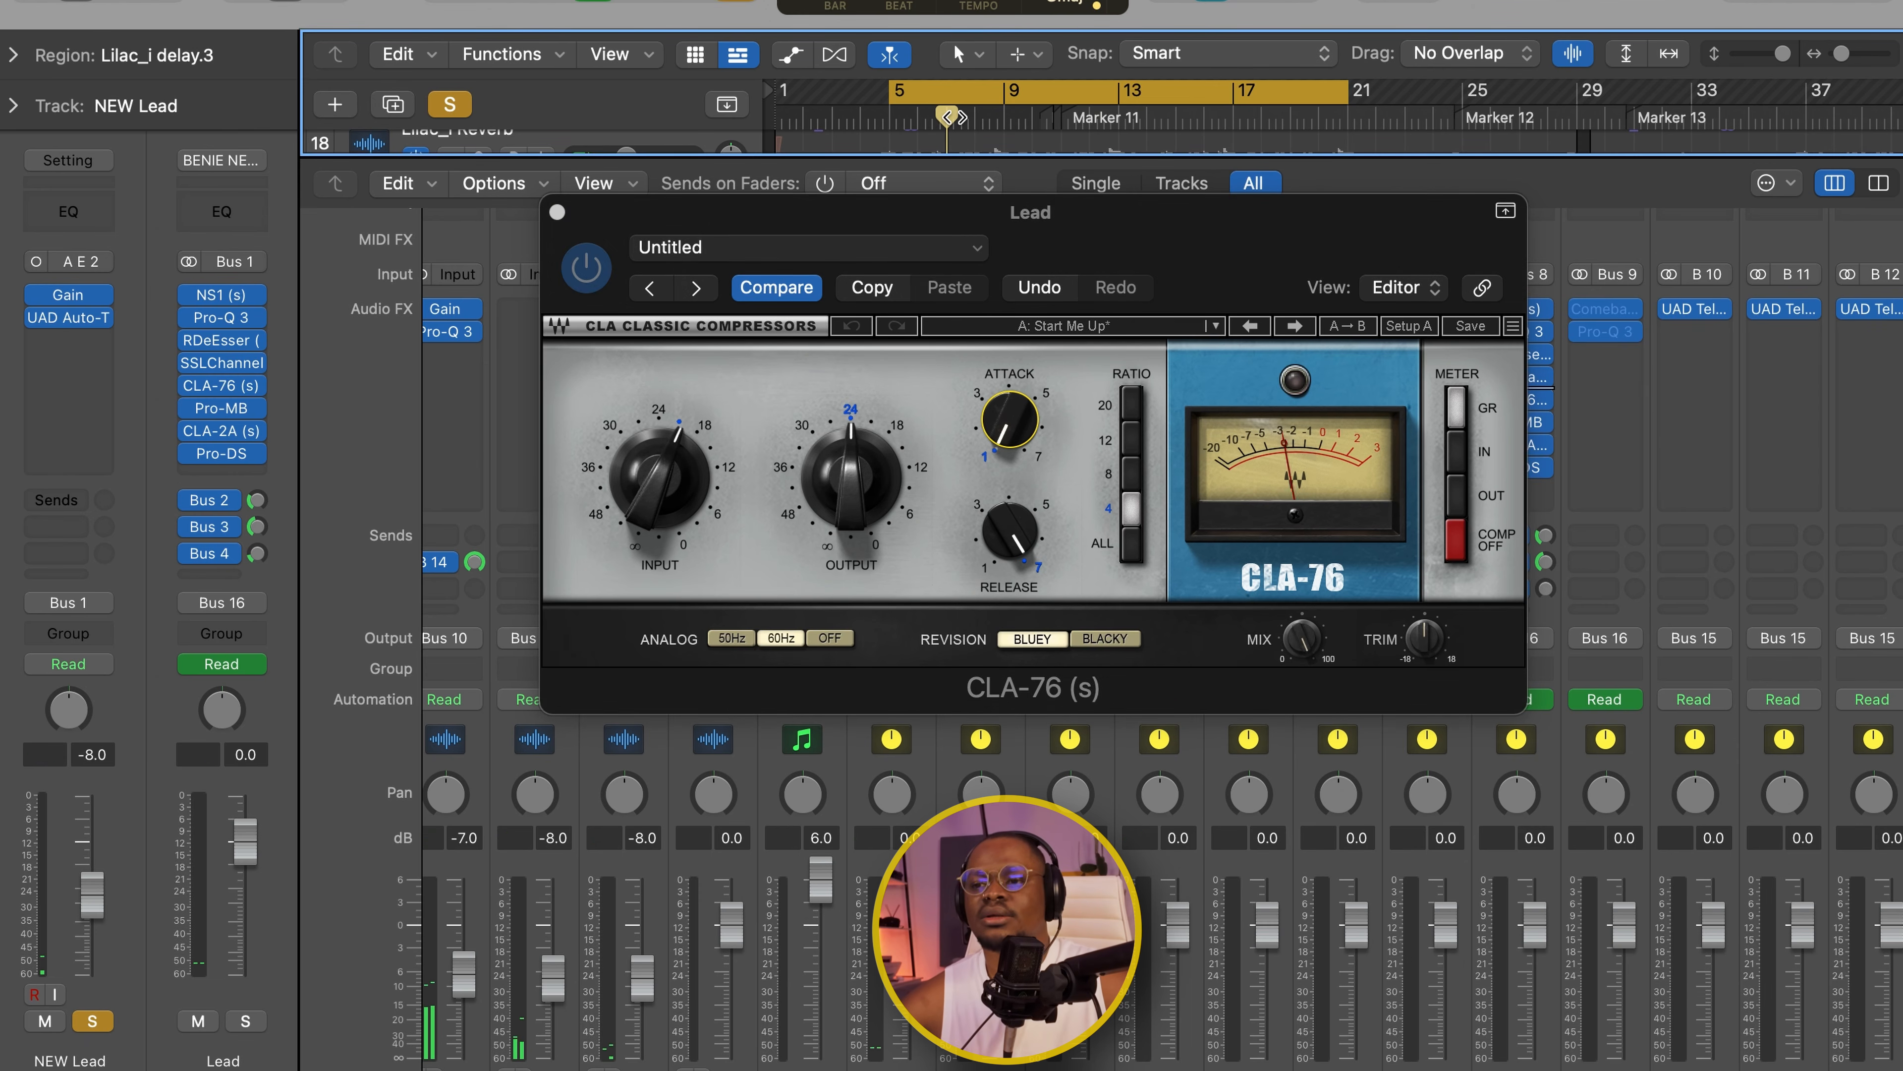
key(space)
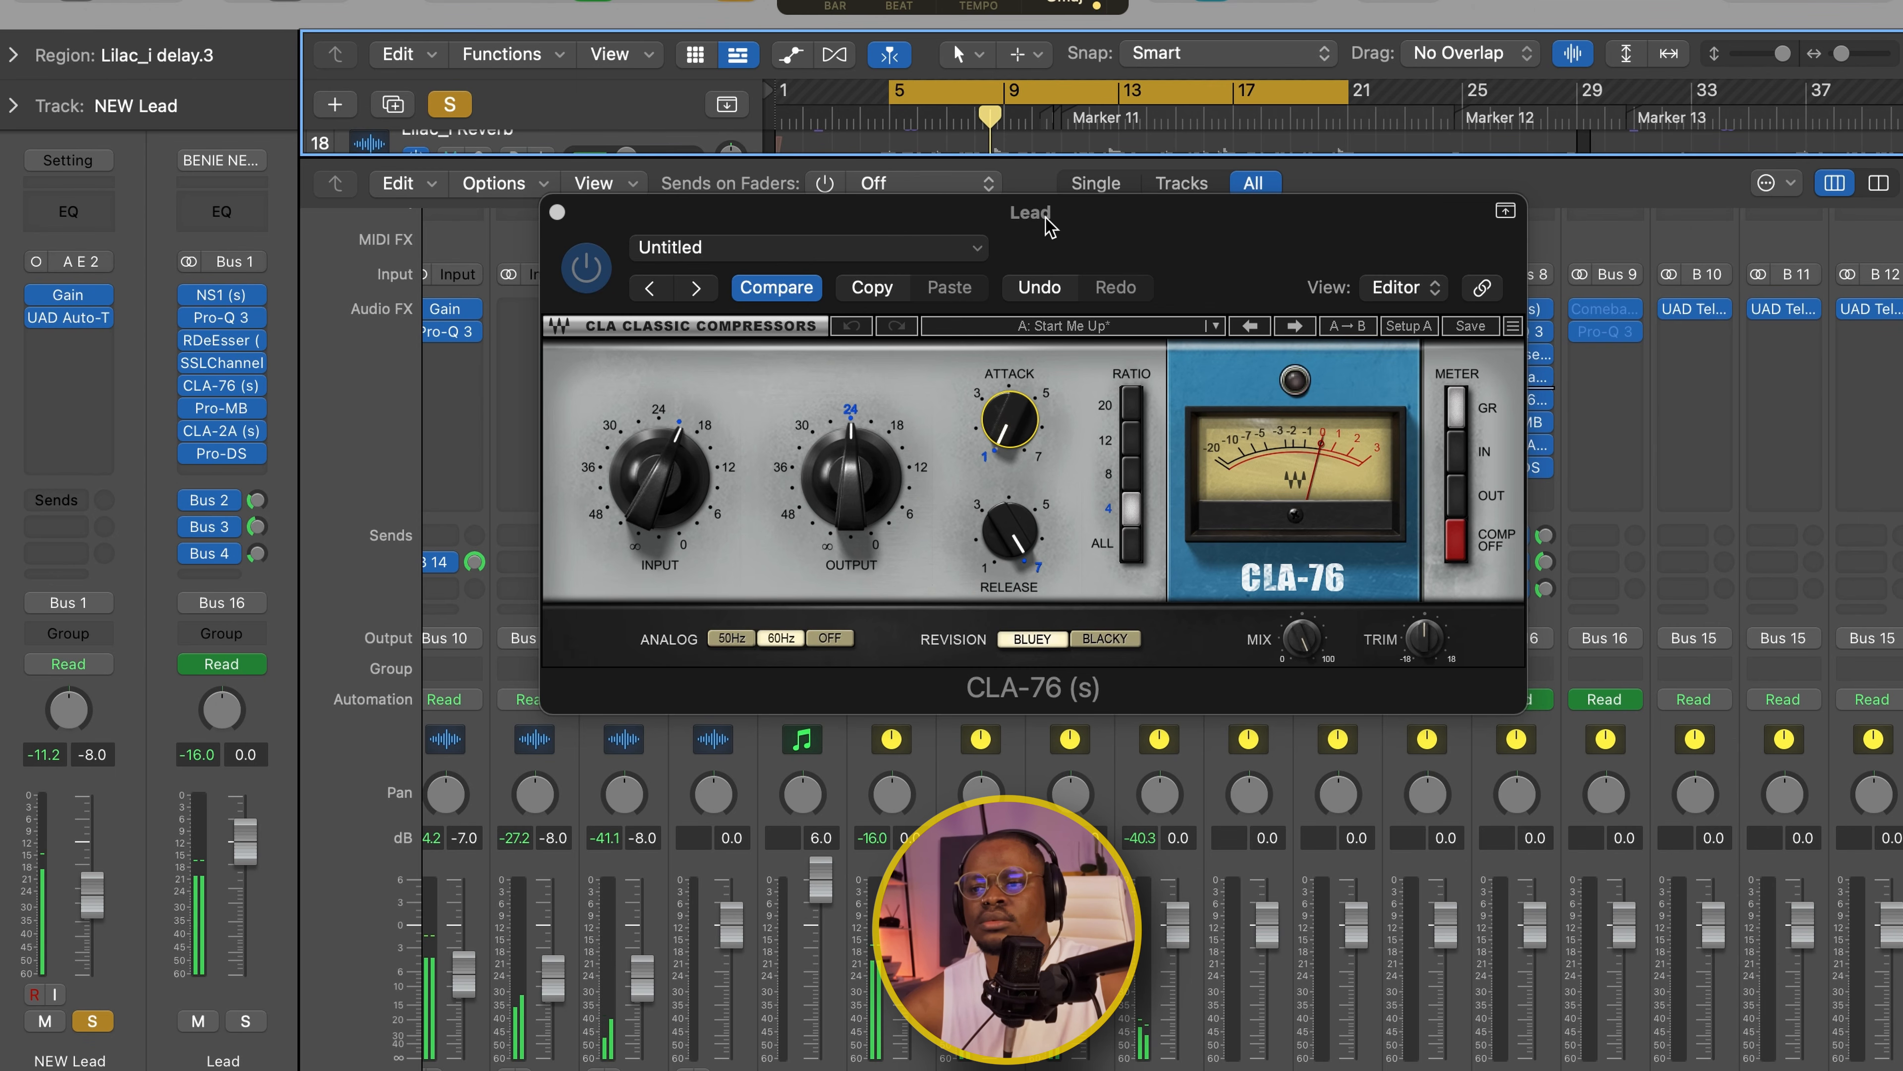
drag(1048, 225, 814, 117)
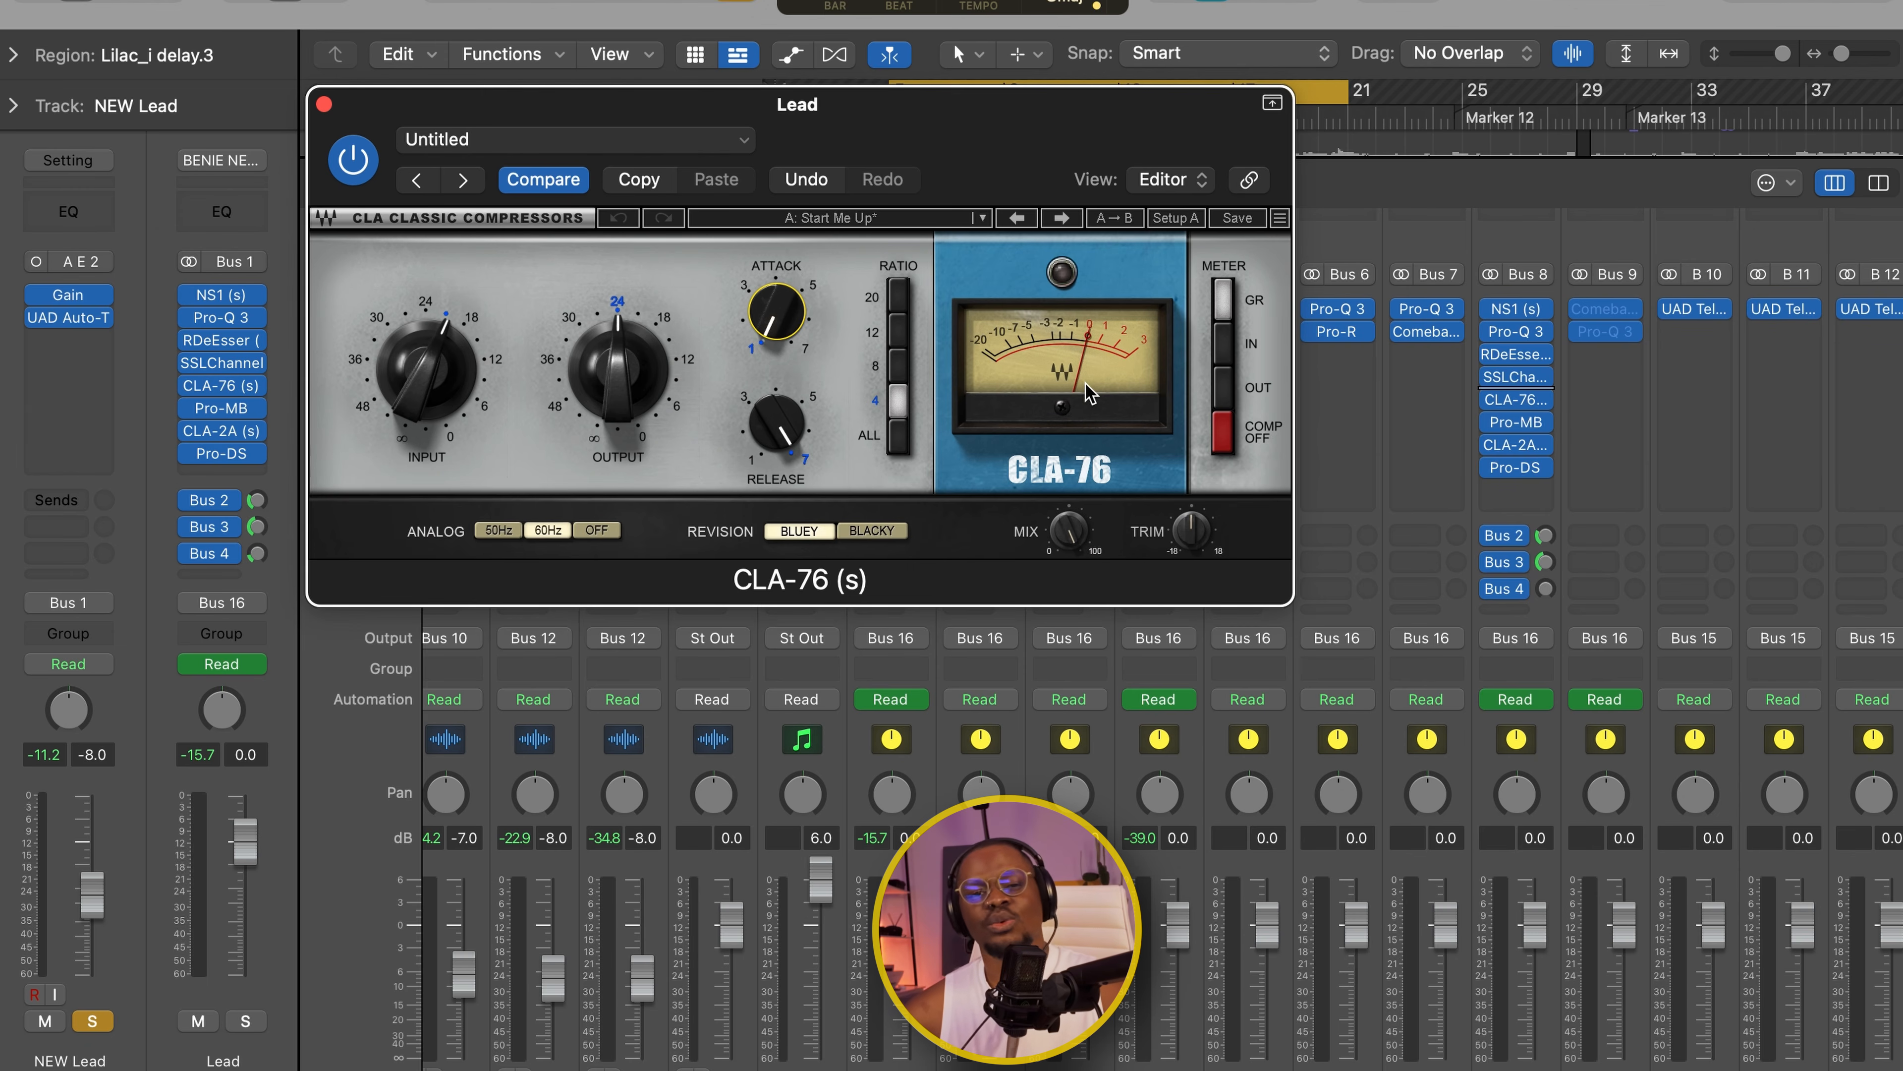
click(323, 104)
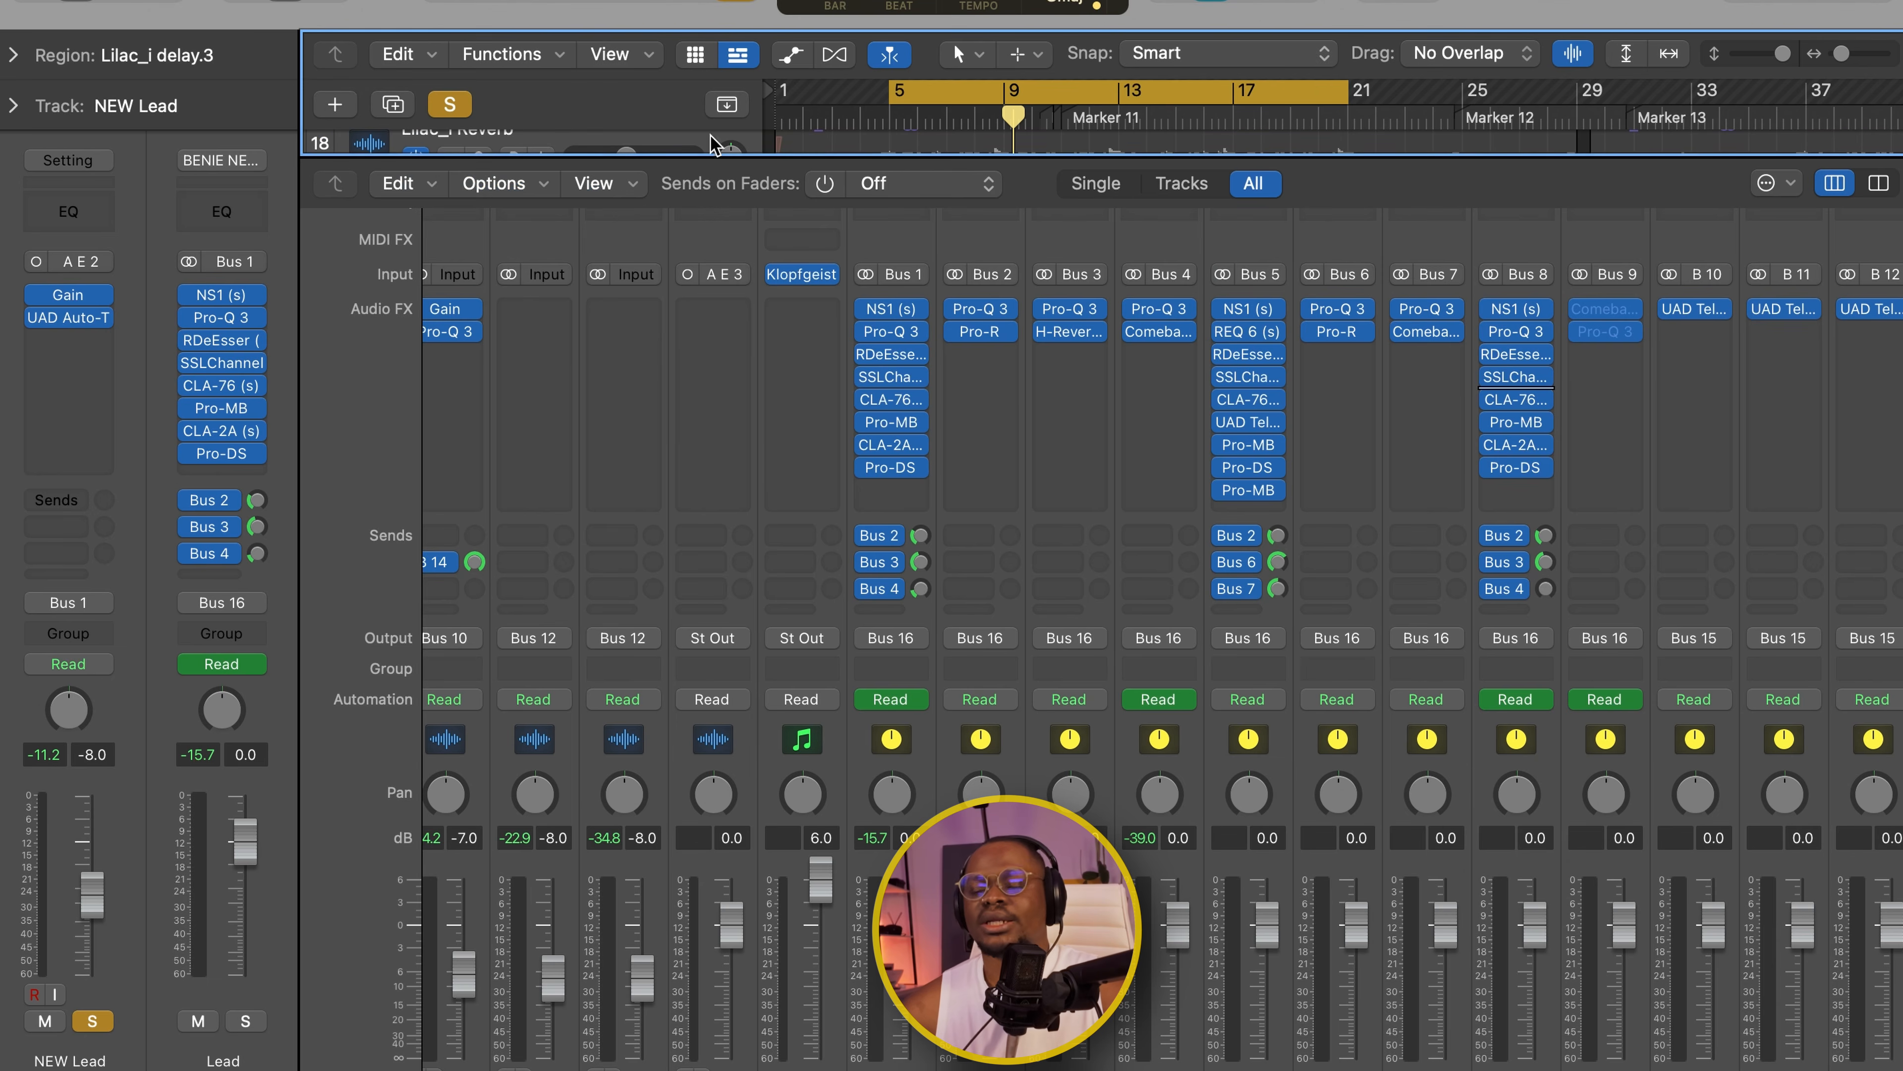
- Examine the Pro-MB bands on the Lead bus and compare the playing vocal with the plug-in bypassed and enabled
mouse_move(896, 433)
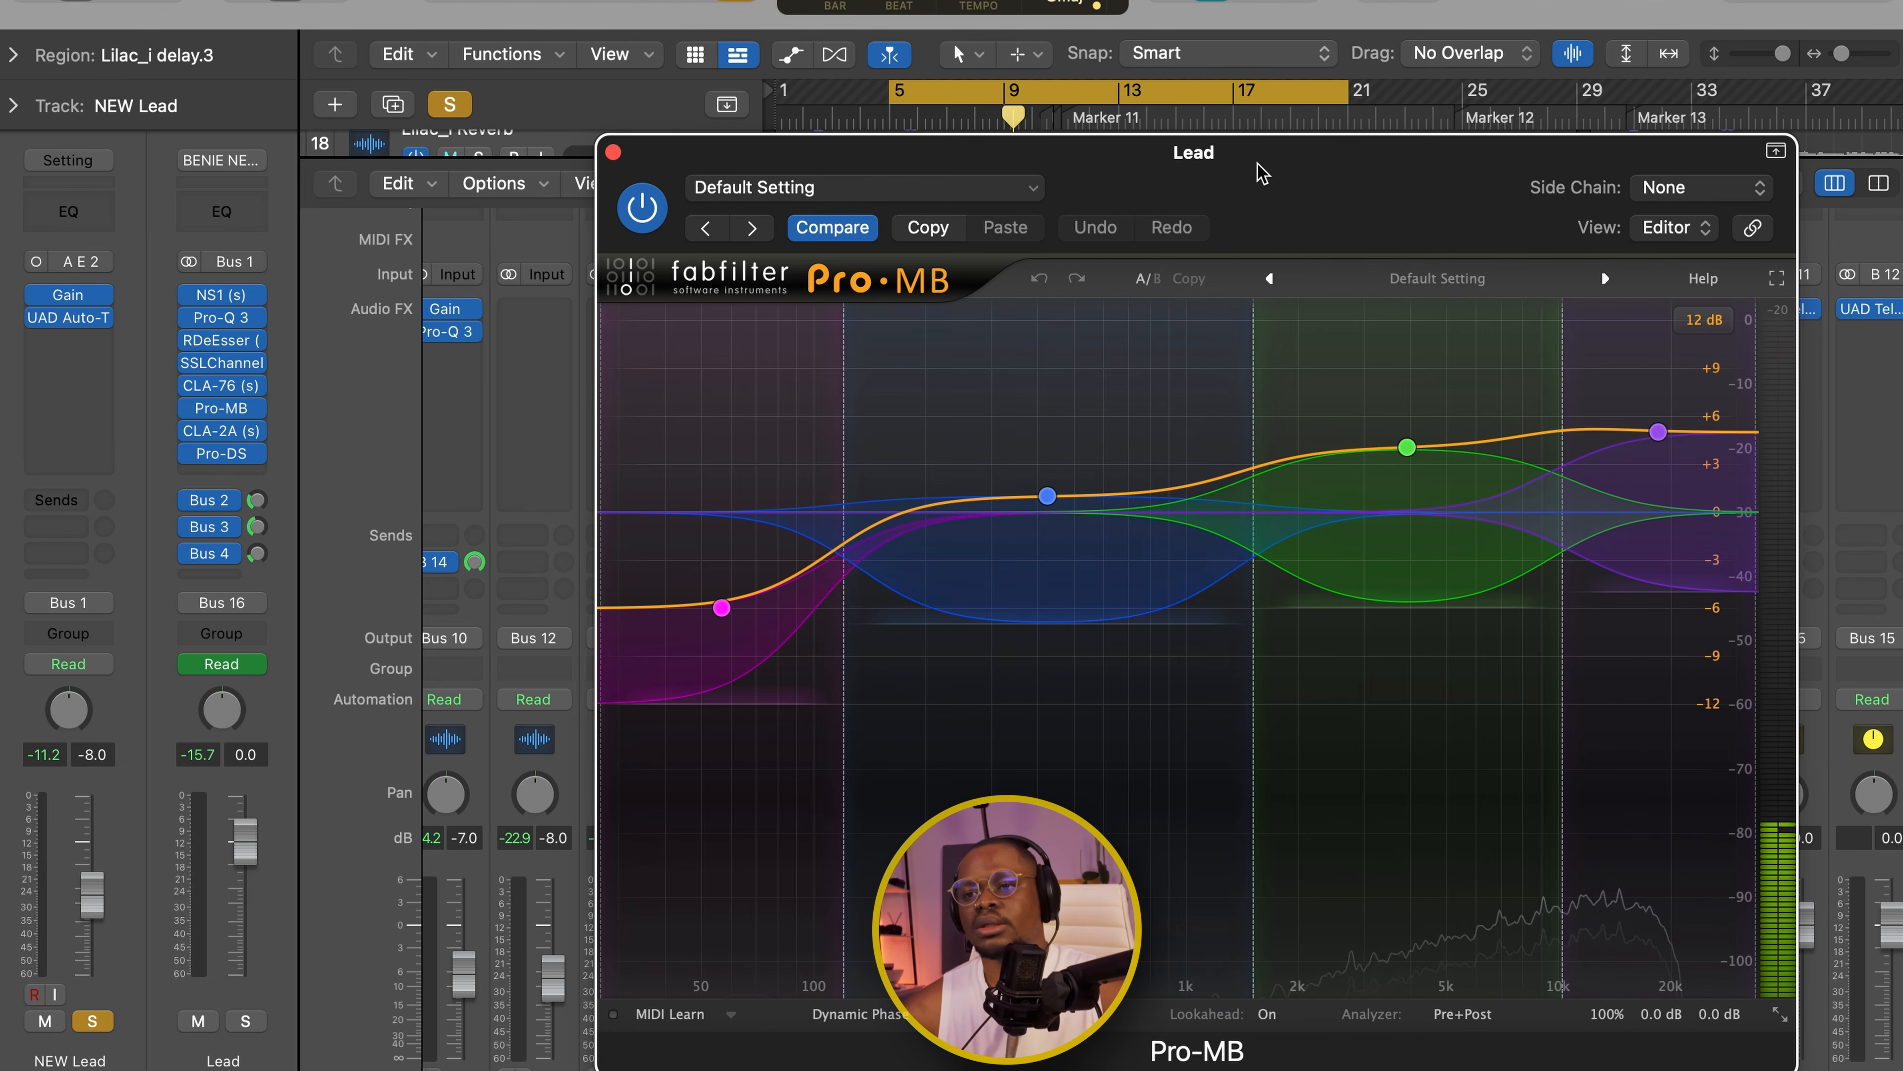
drag(1260, 200, 1138, 204)
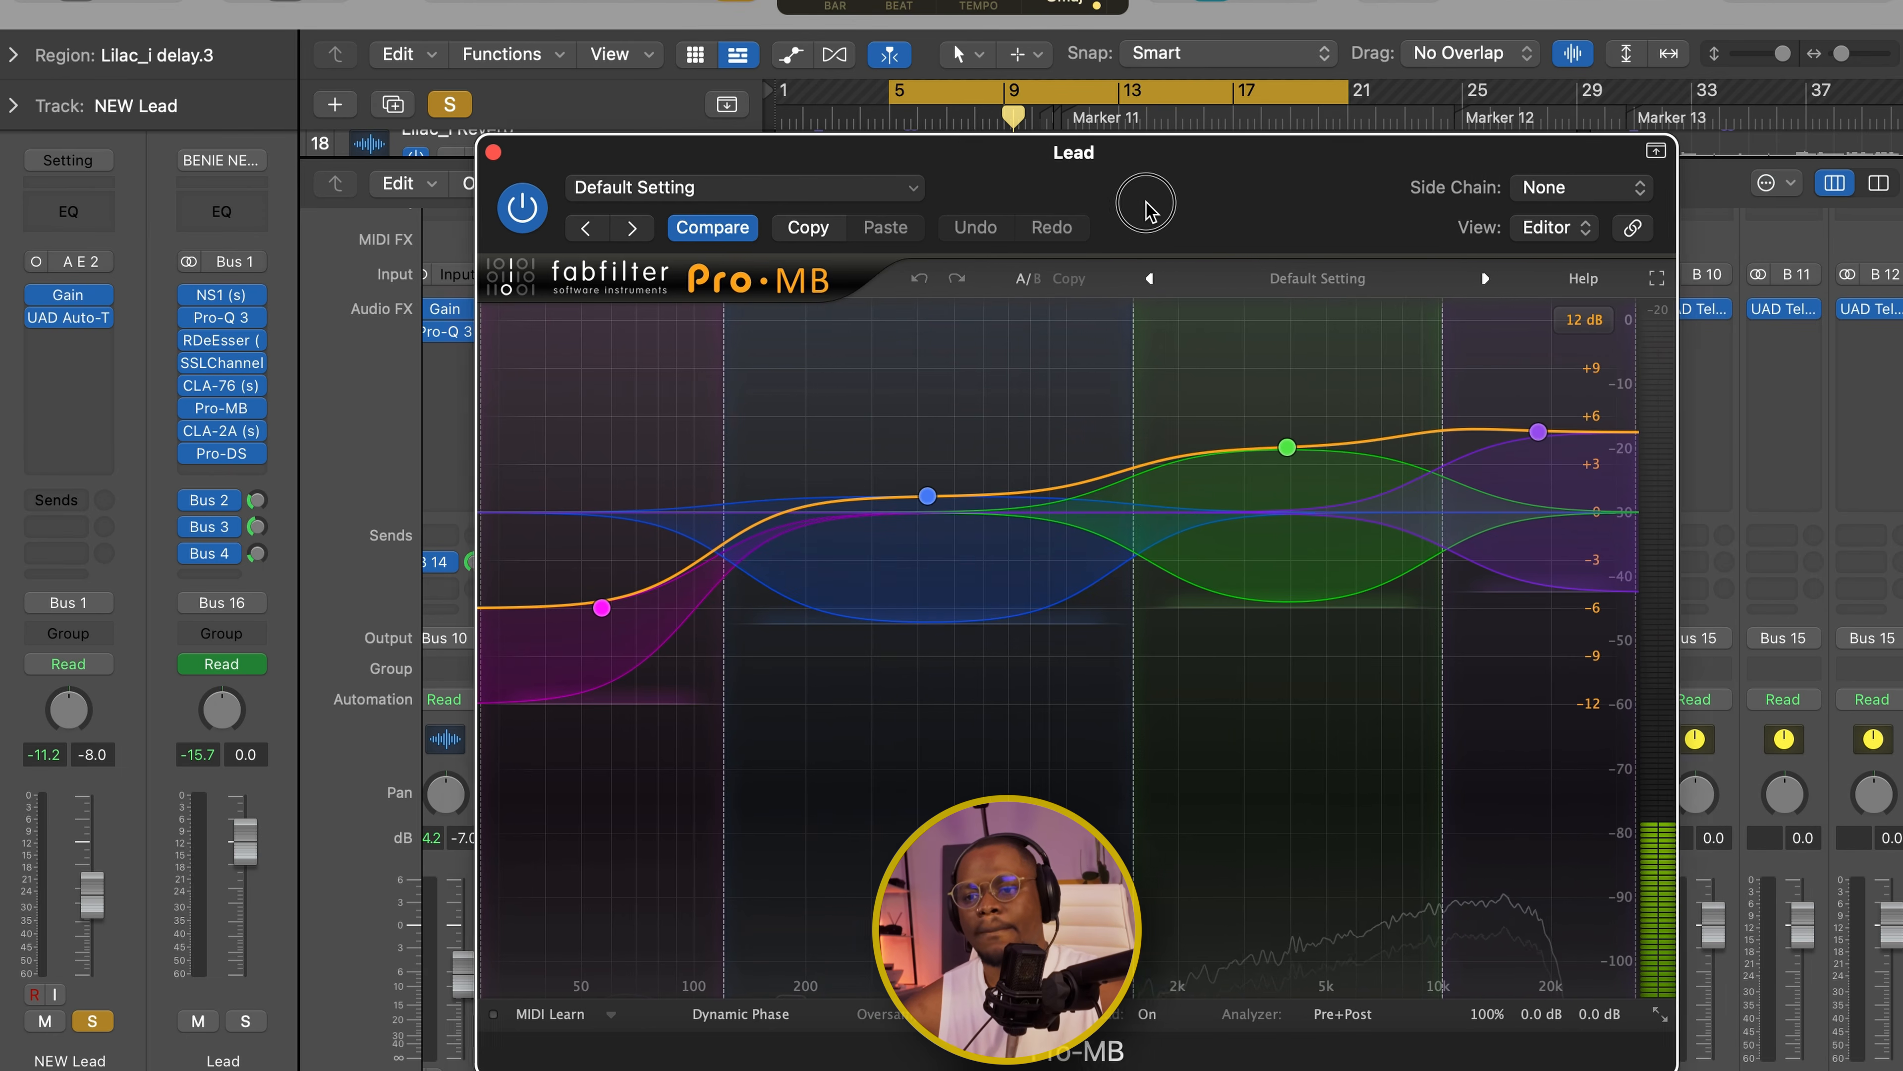
drag(1135, 202, 1139, 129)
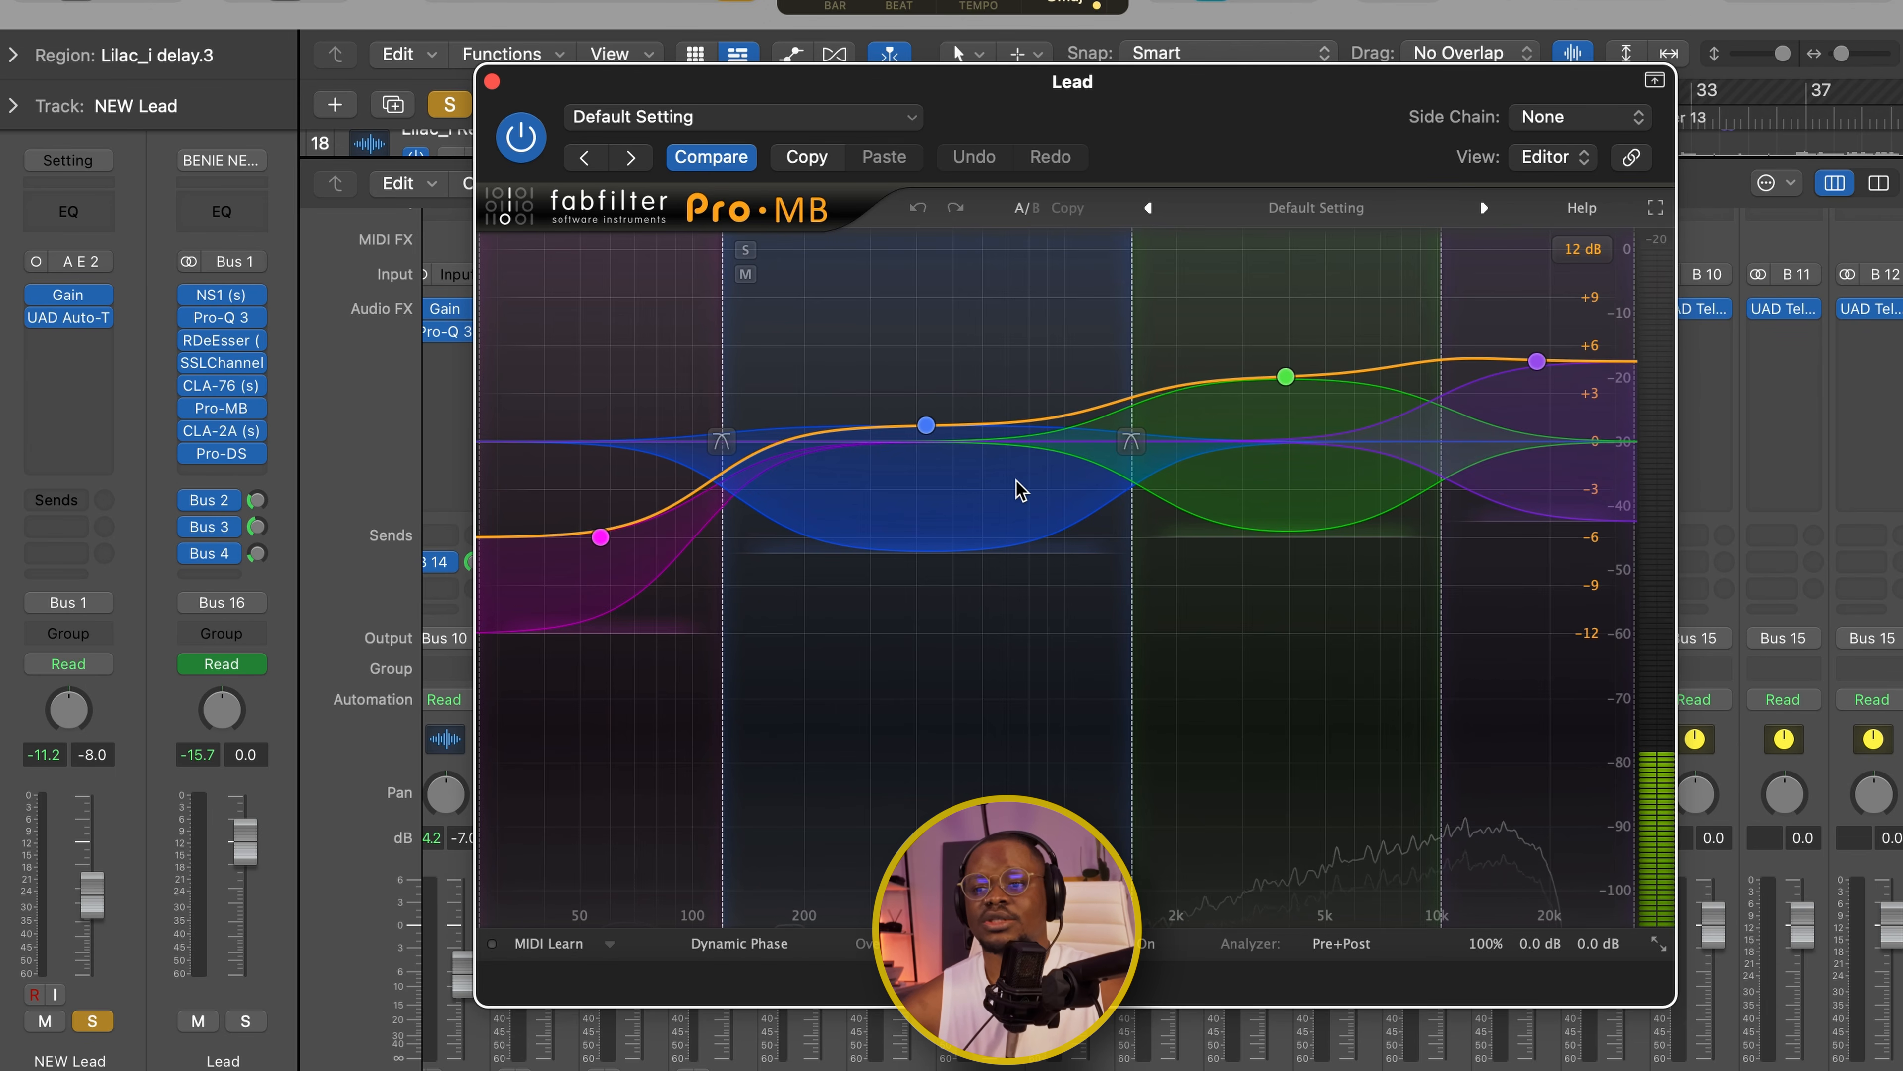
click(529, 148)
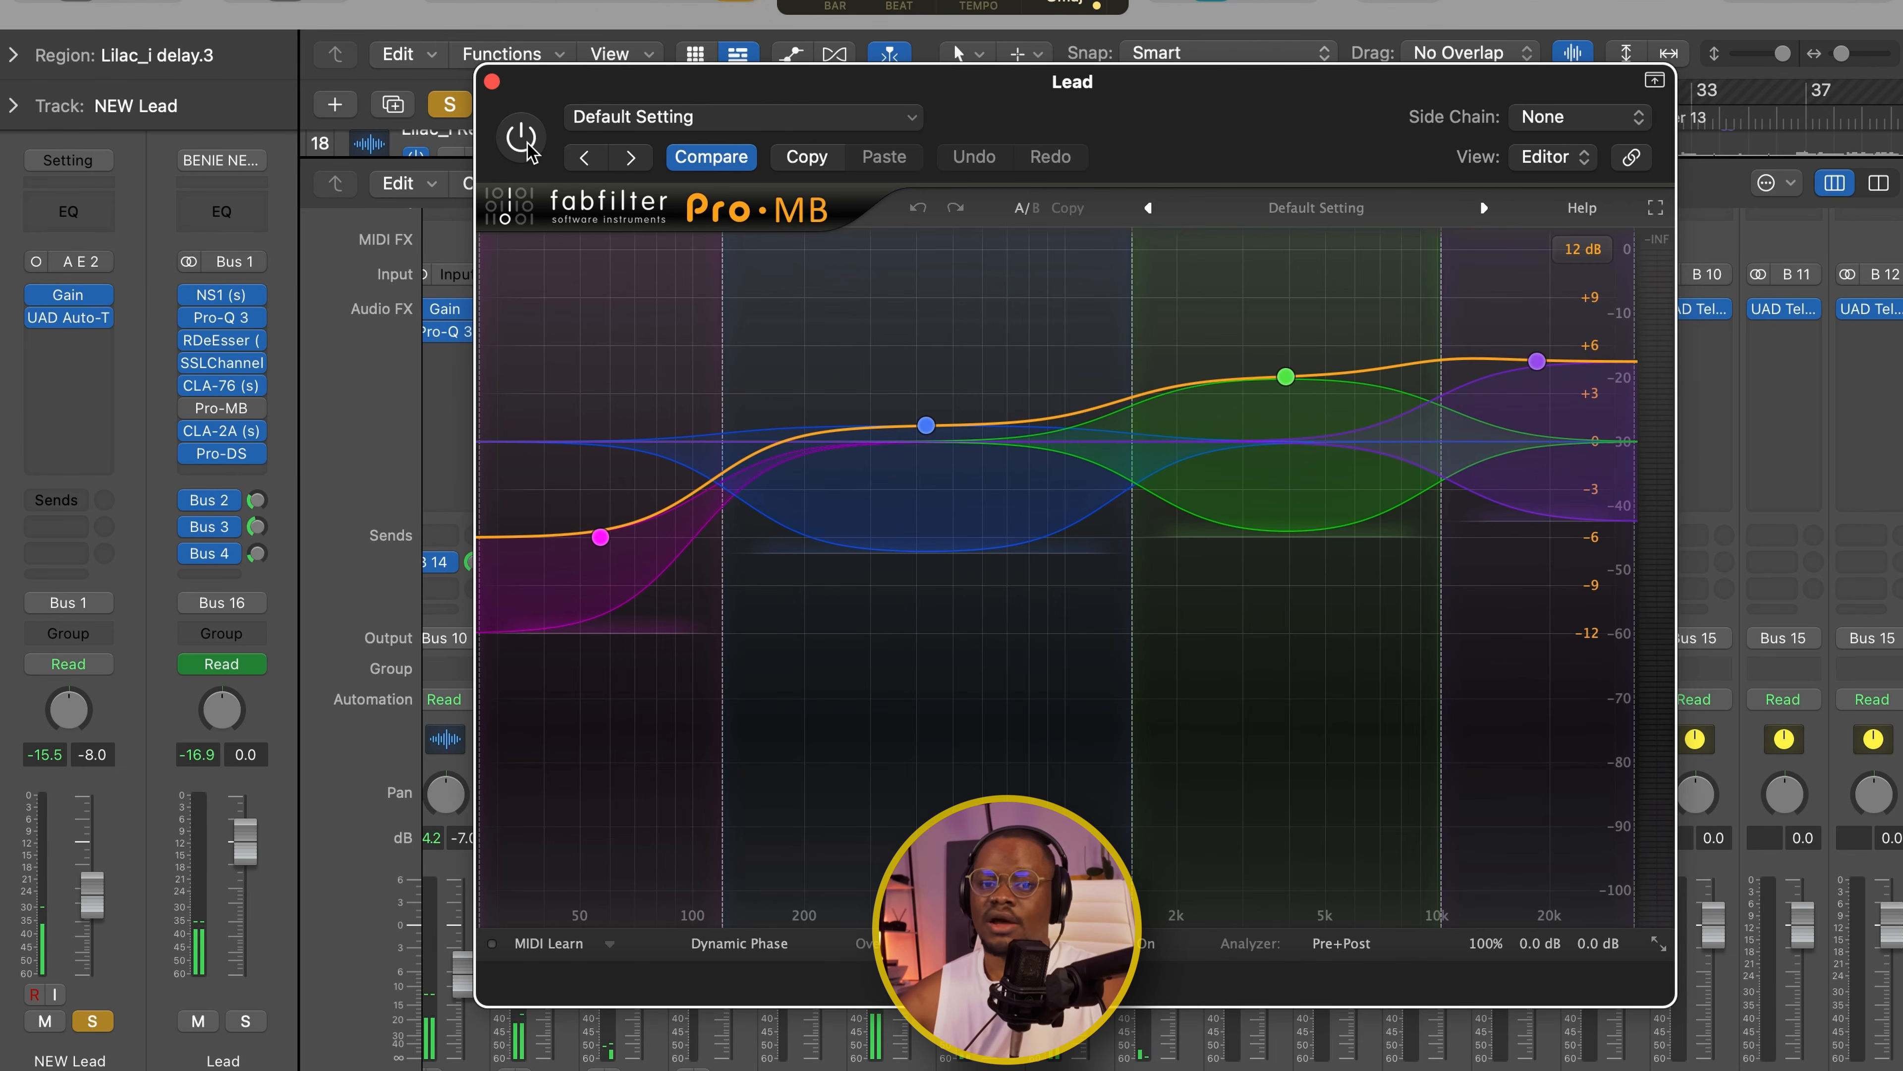
click(521, 139)
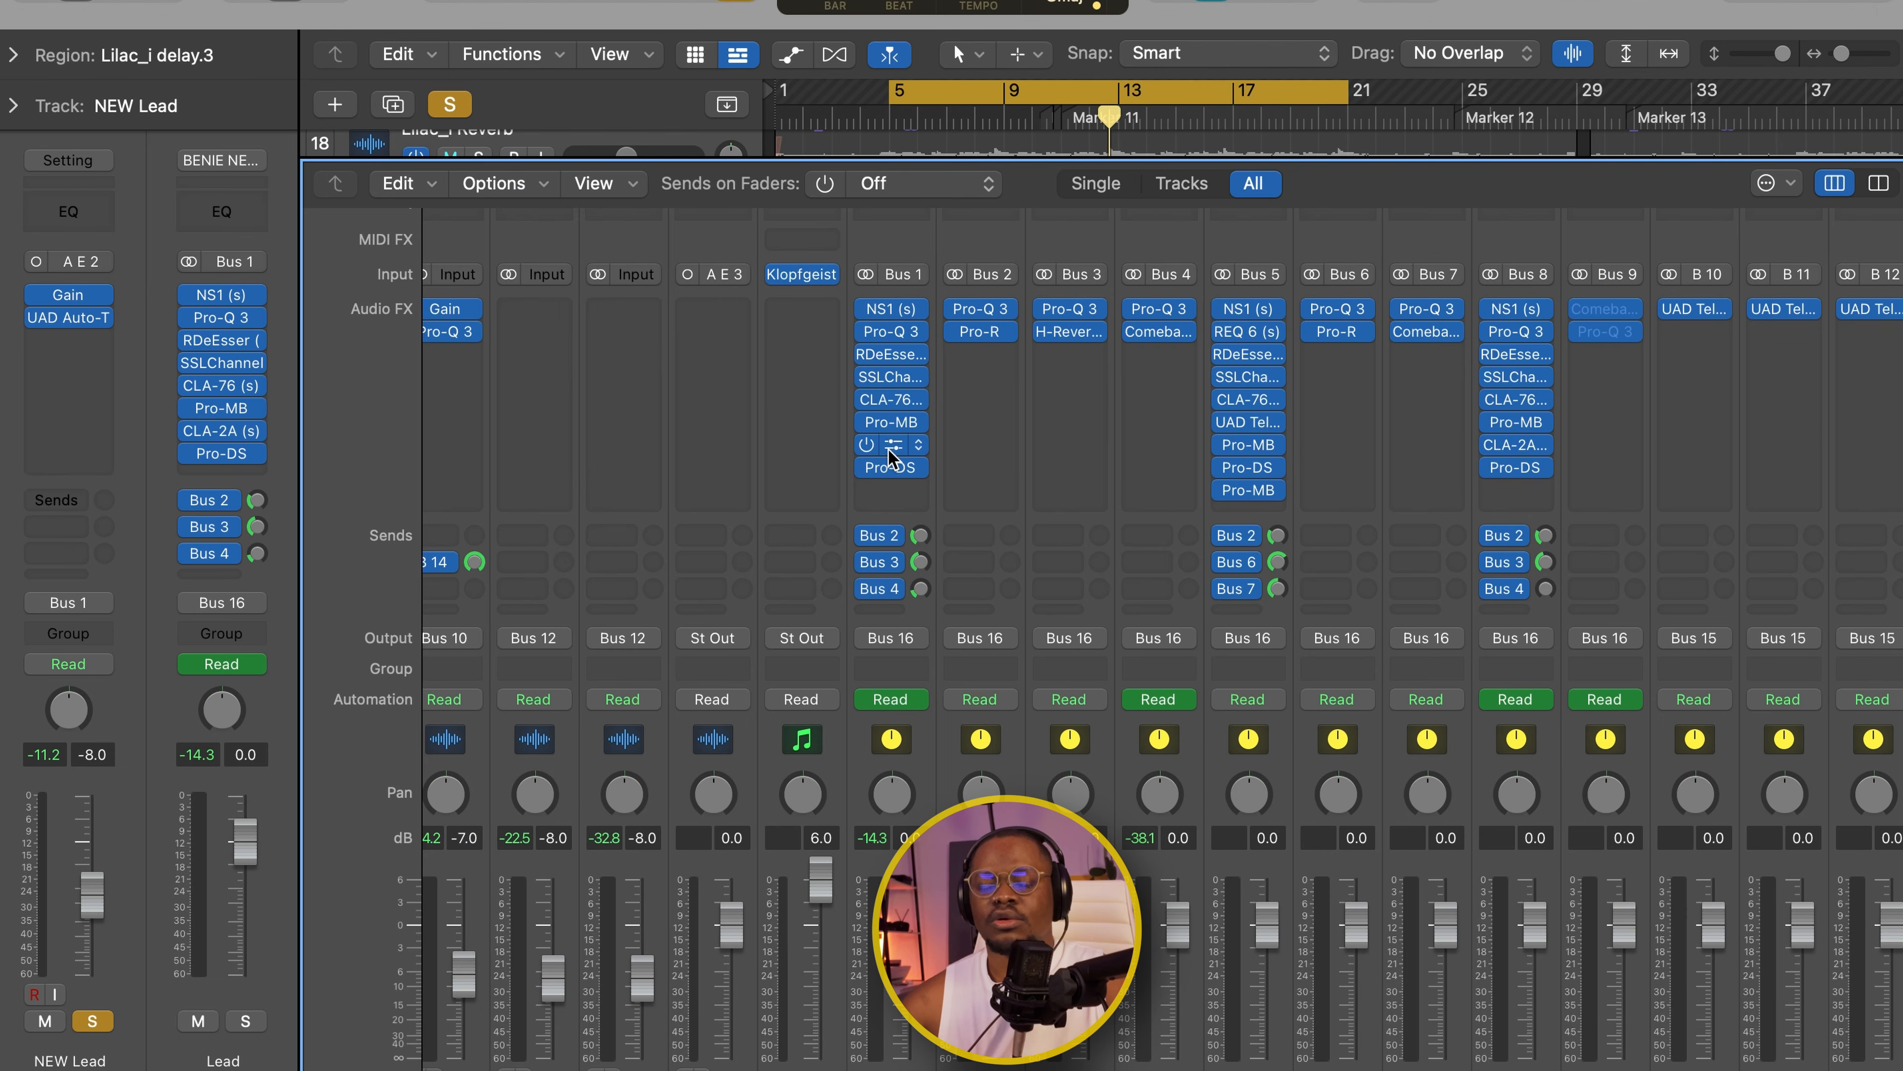
- Examine the CLA-2A gain, peak reduction and gain reduction meter on the Lead bus while the soloed vocal plays
click(890, 450)
drag(1088, 288, 1044, 214)
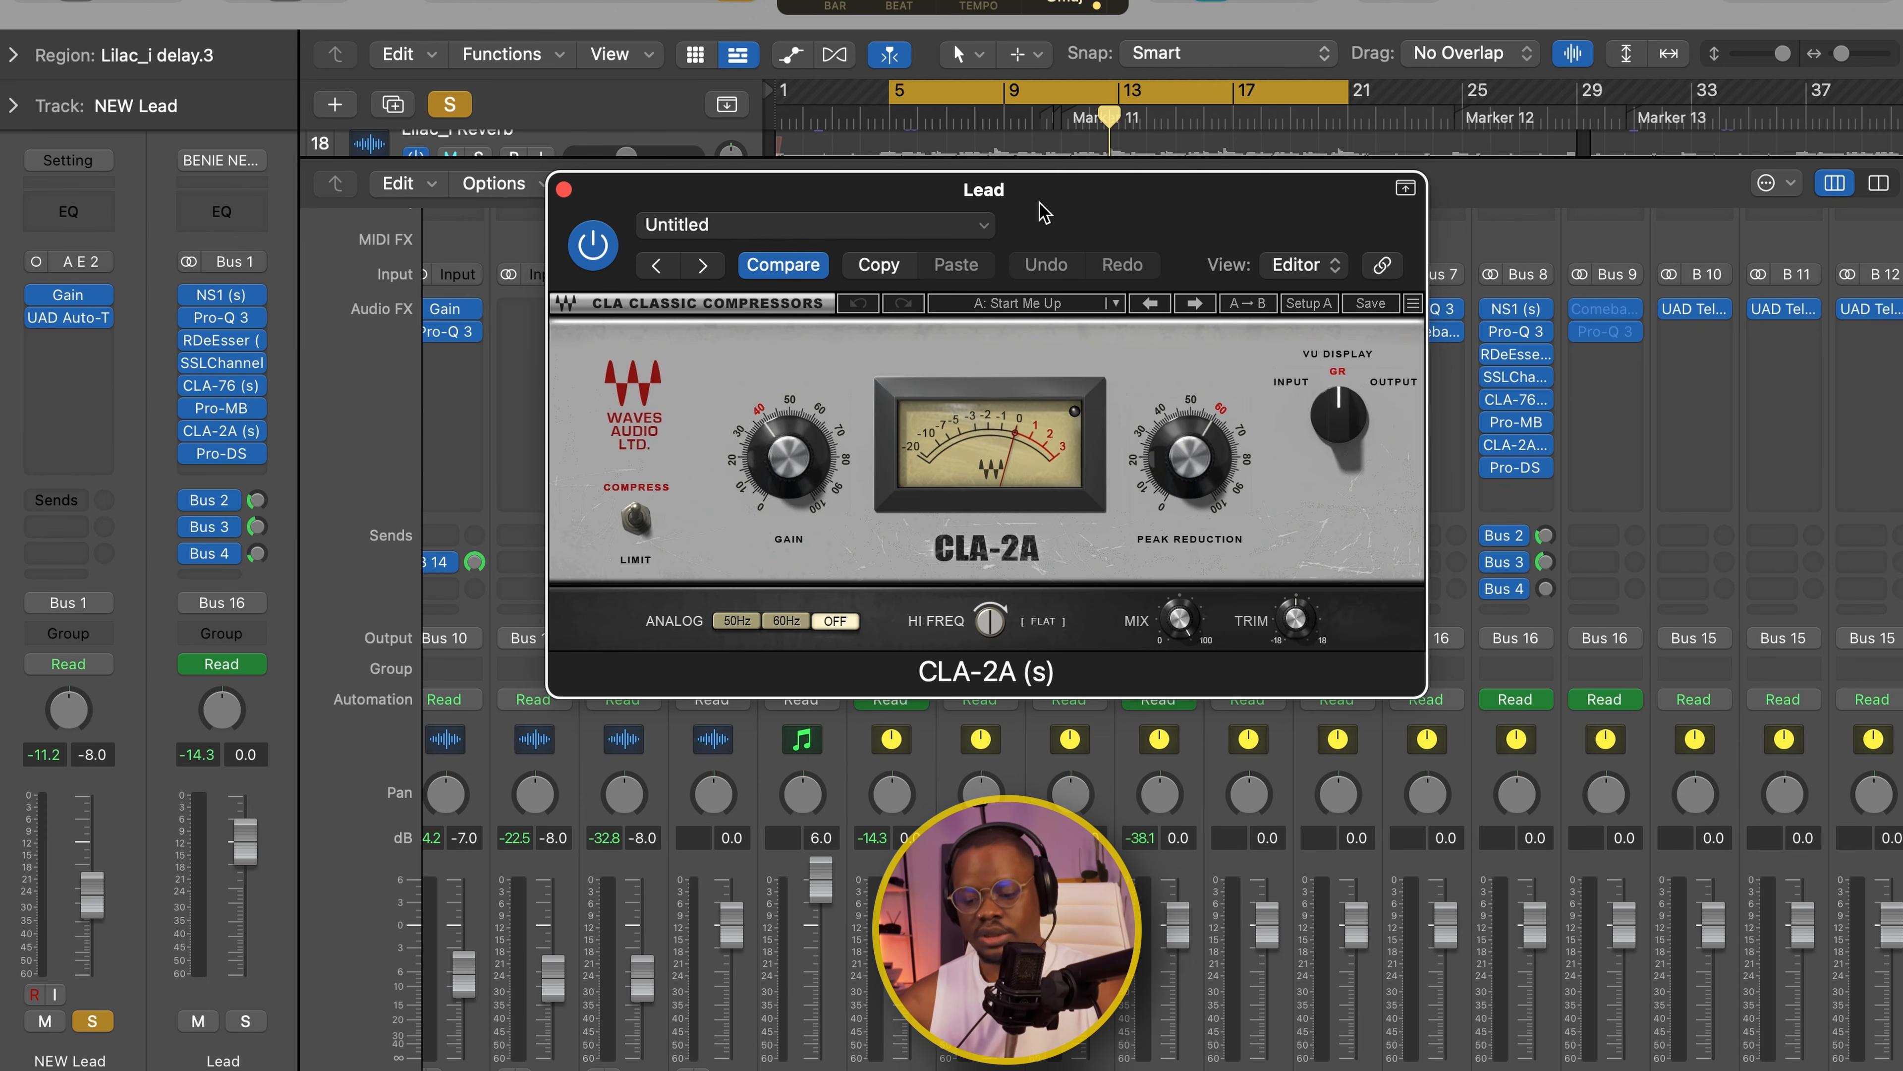
key(space)
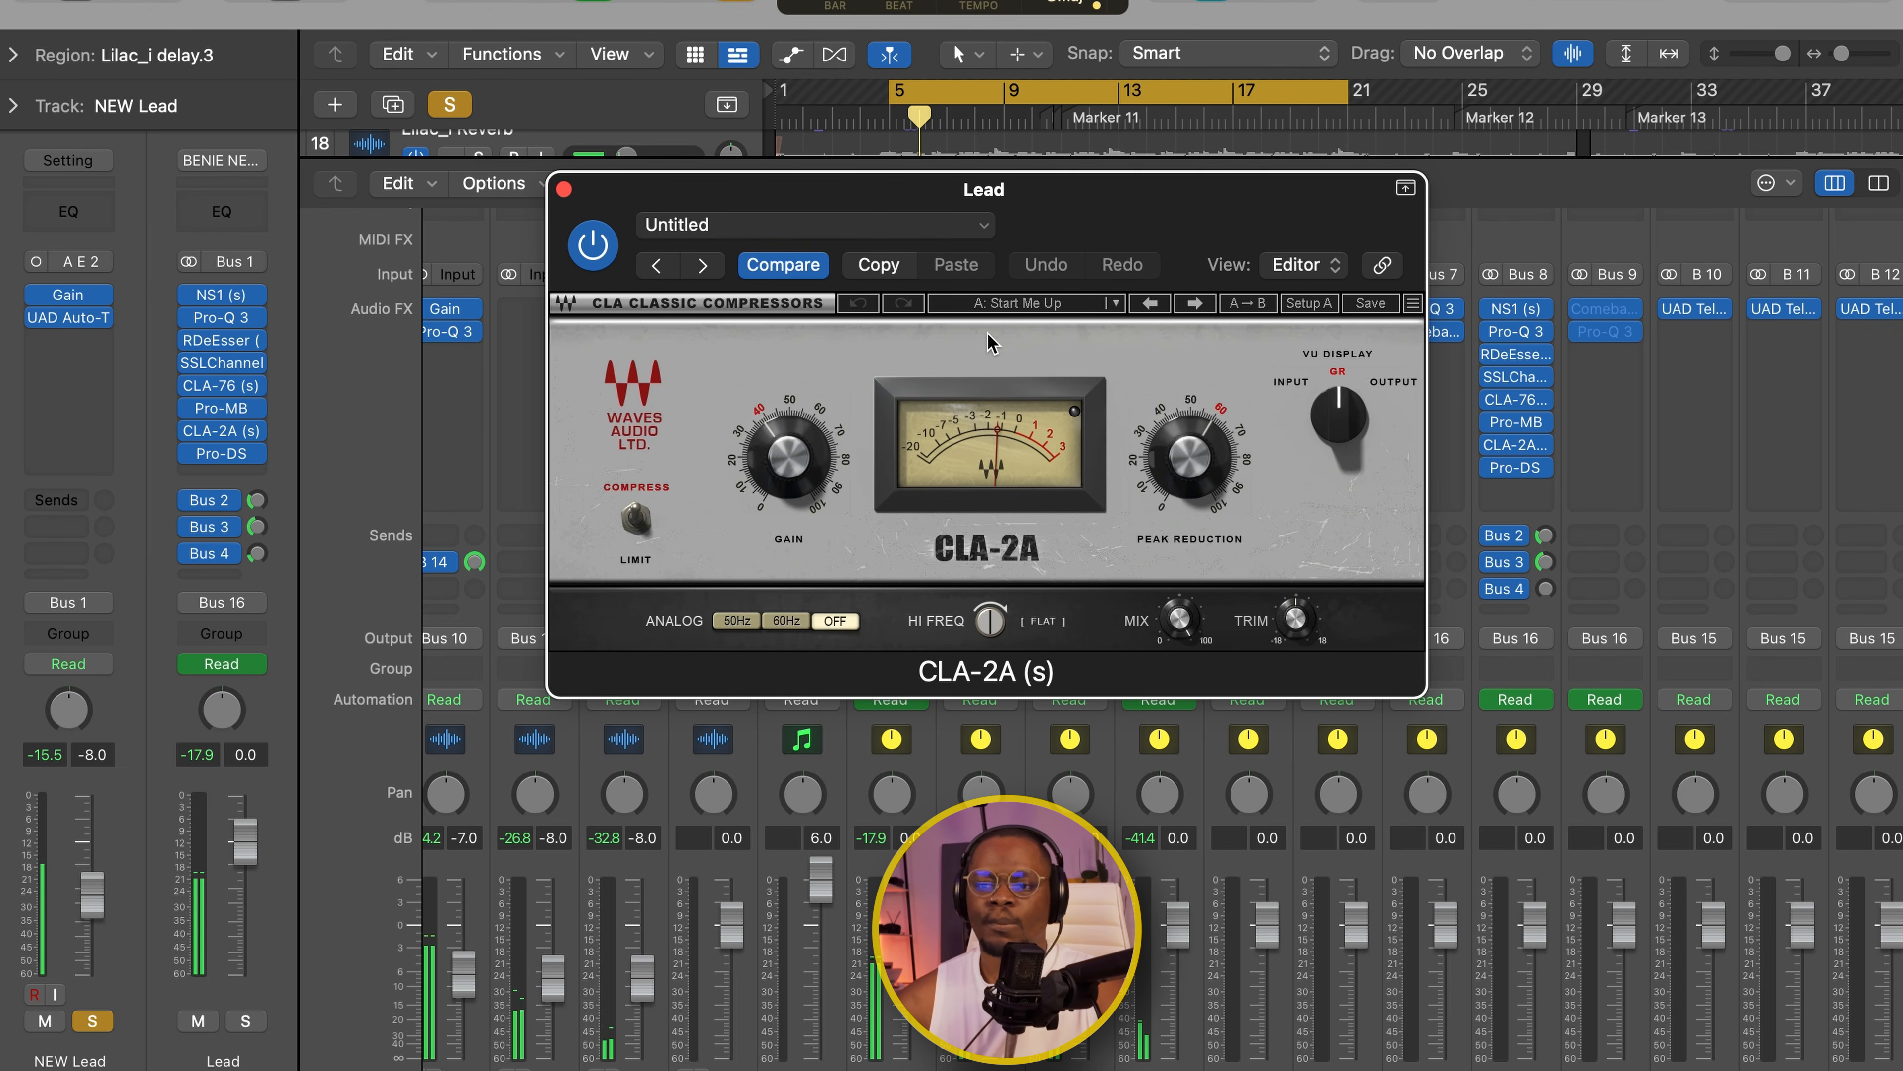
drag(1049, 199, 1041, 152)
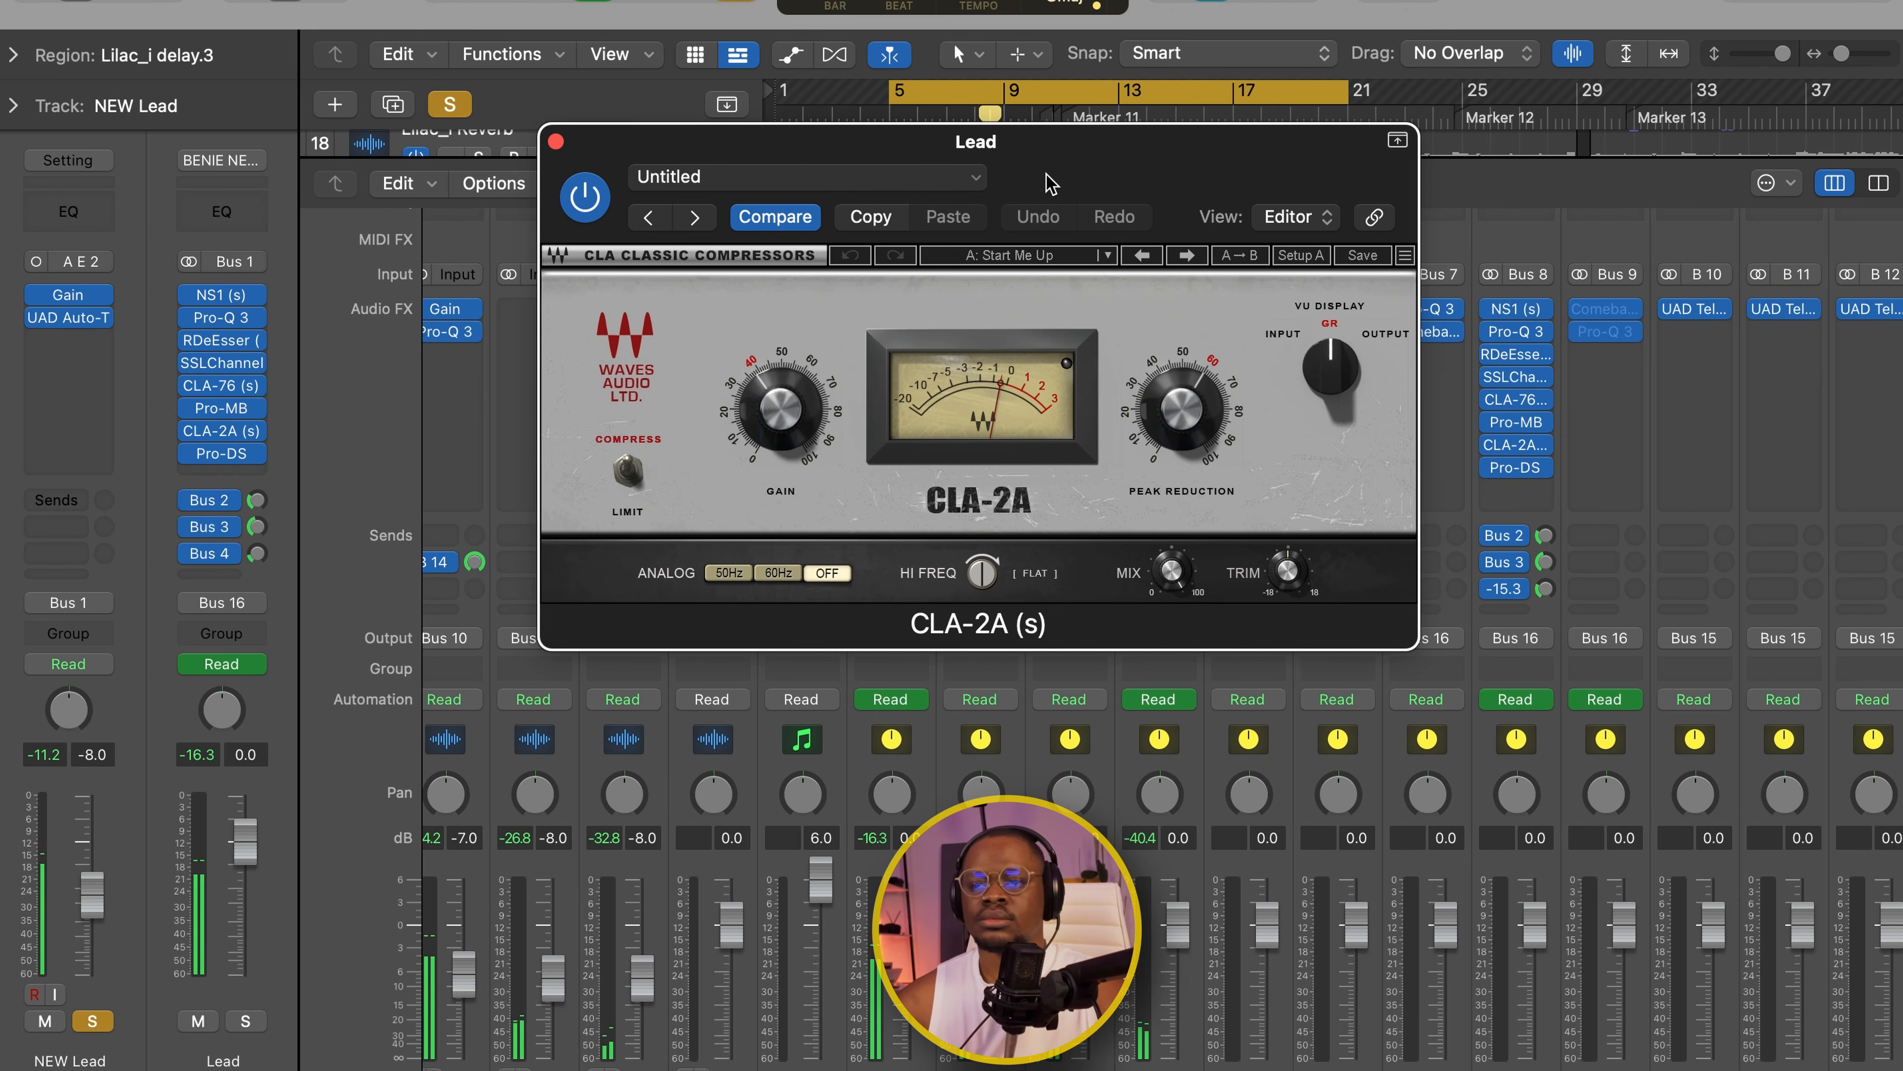
drag(1050, 183, 1126, 217)
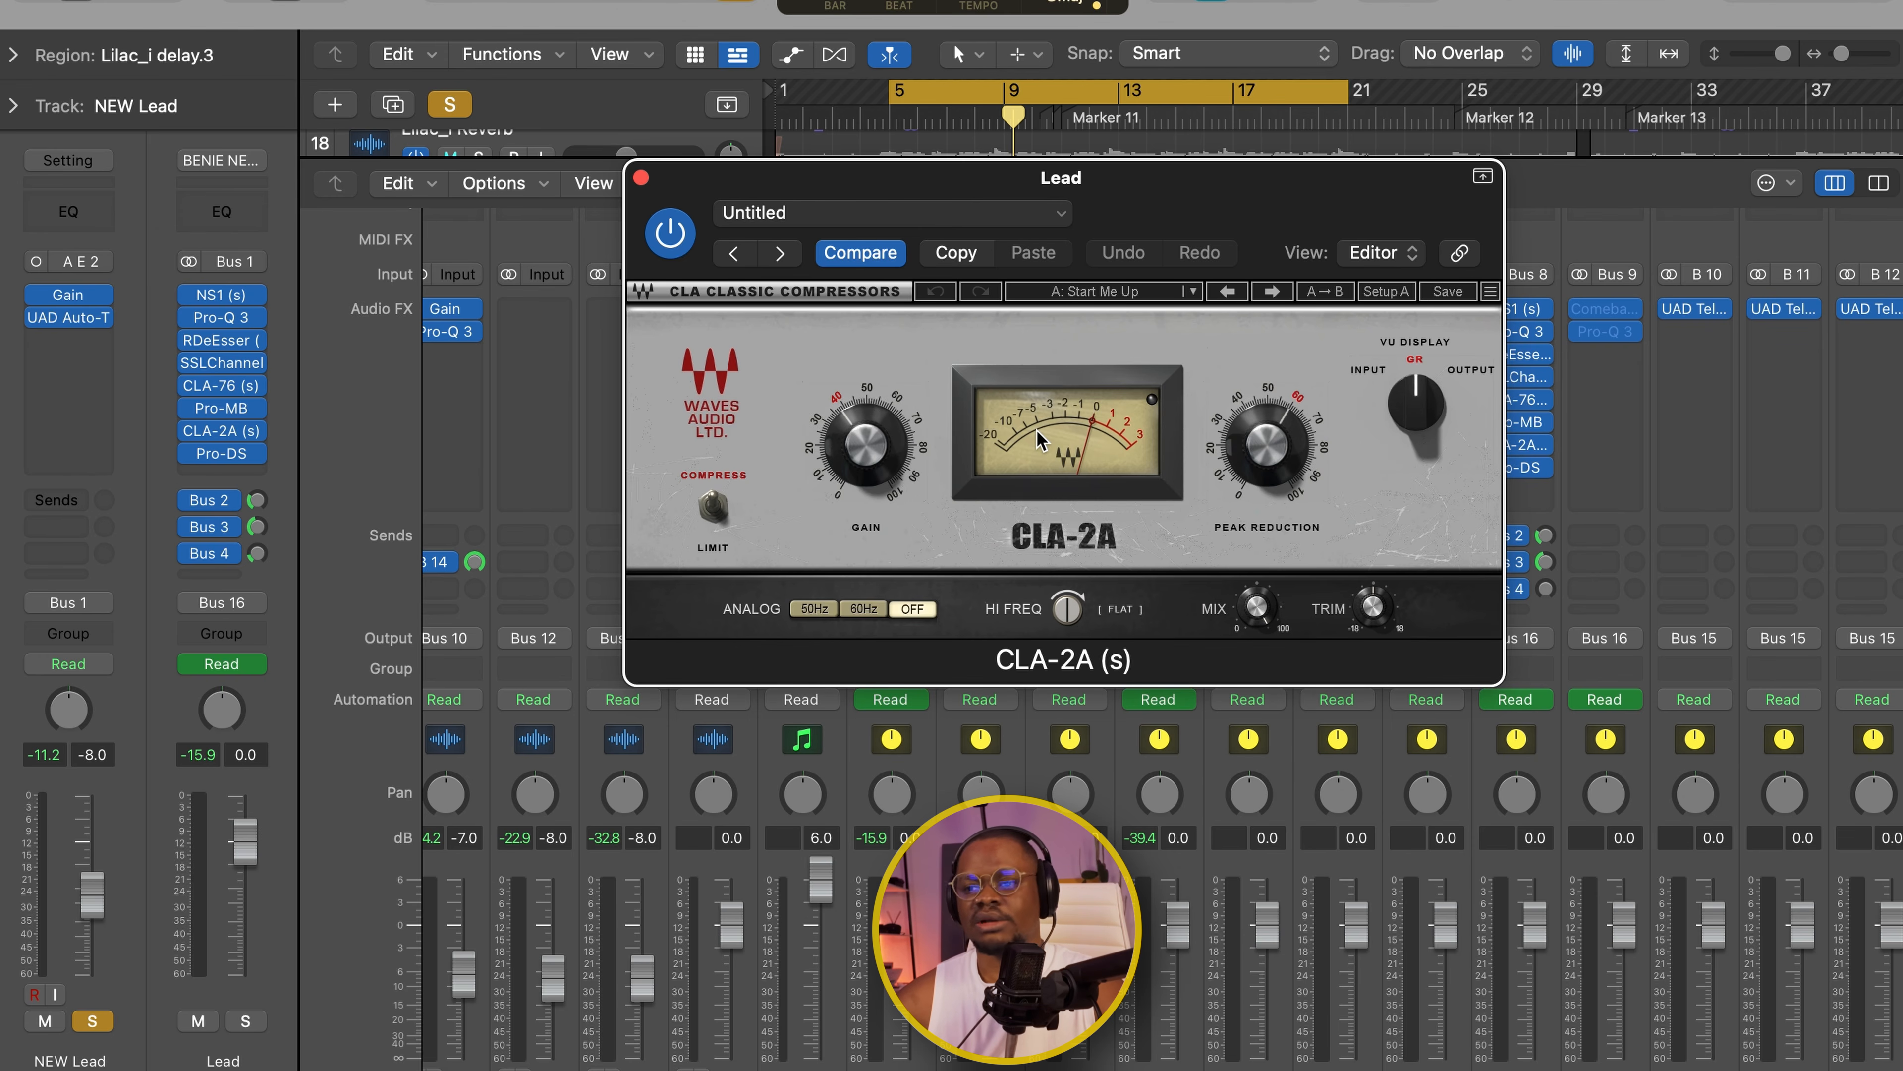
- With the full mix playing, set the CLA-2A's Setup B to about 70 peak reduction and 50 gain
key(space)
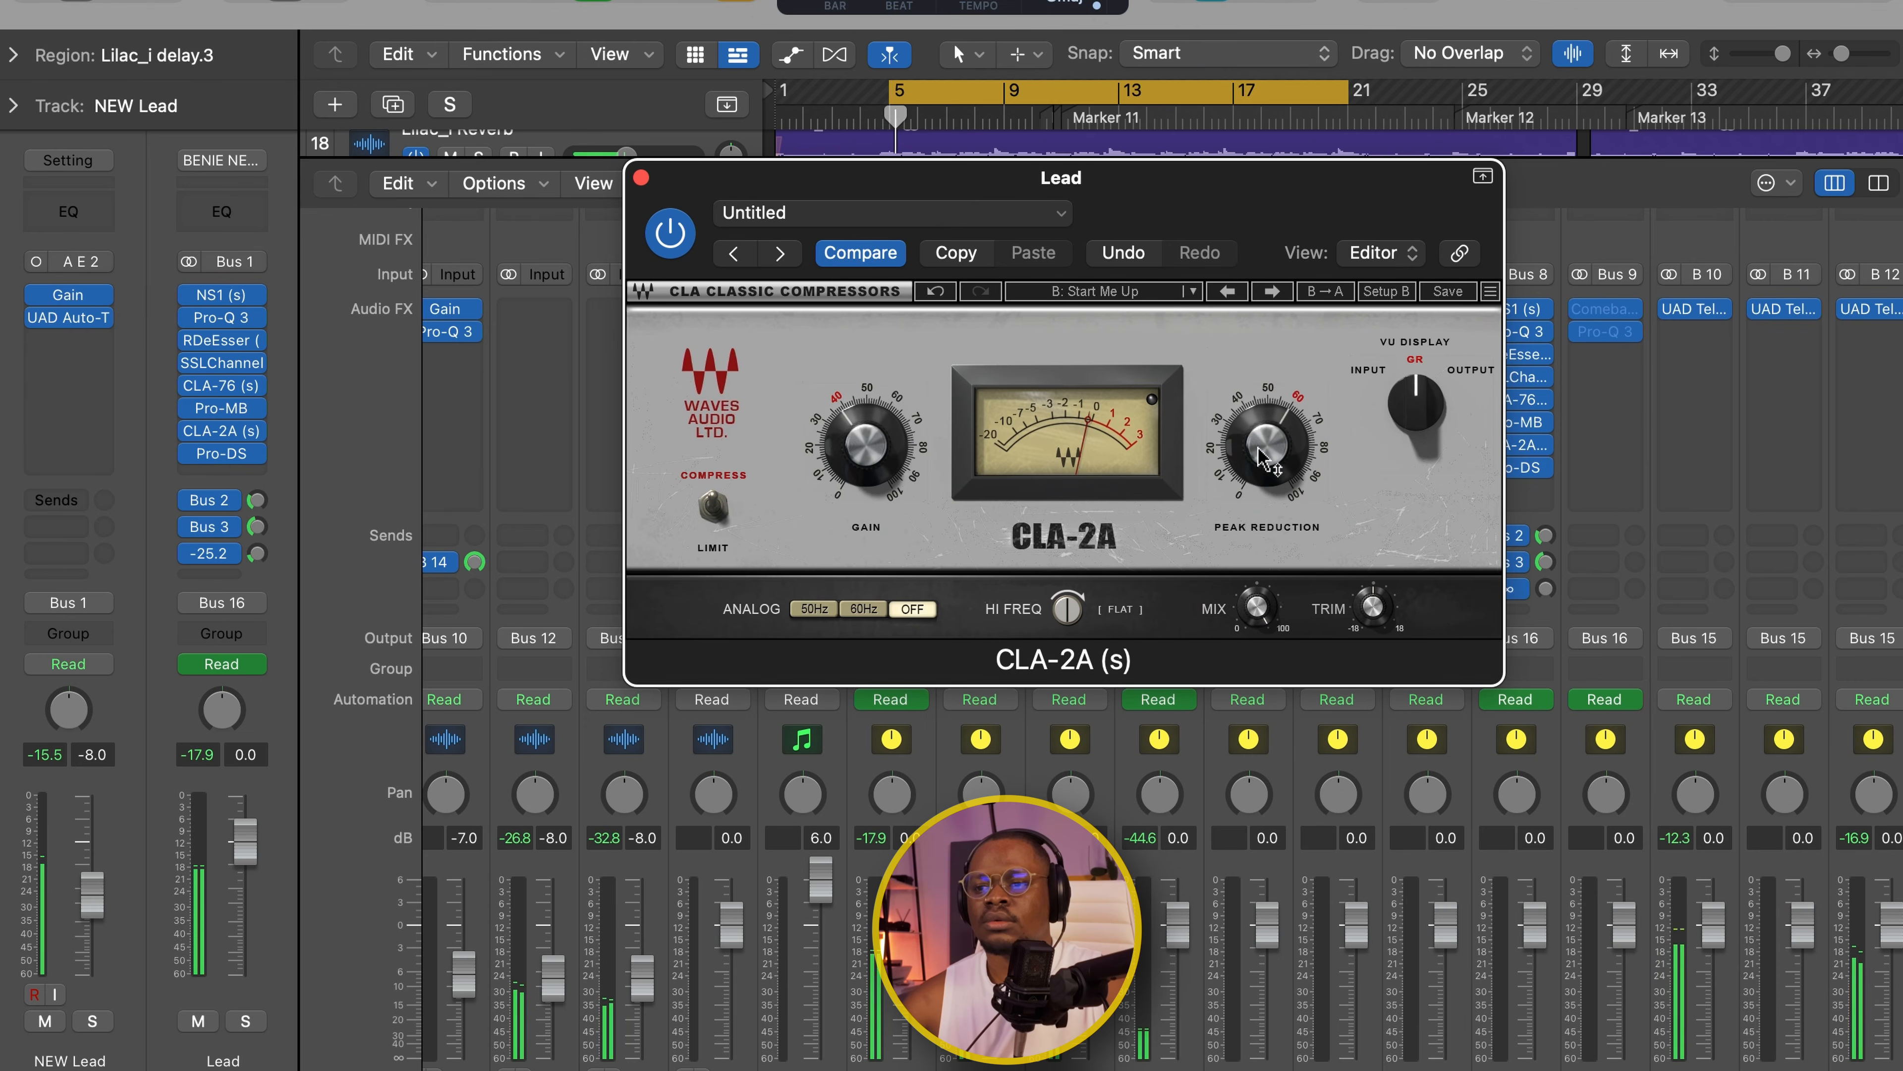
drag(1267, 459, 1267, 432)
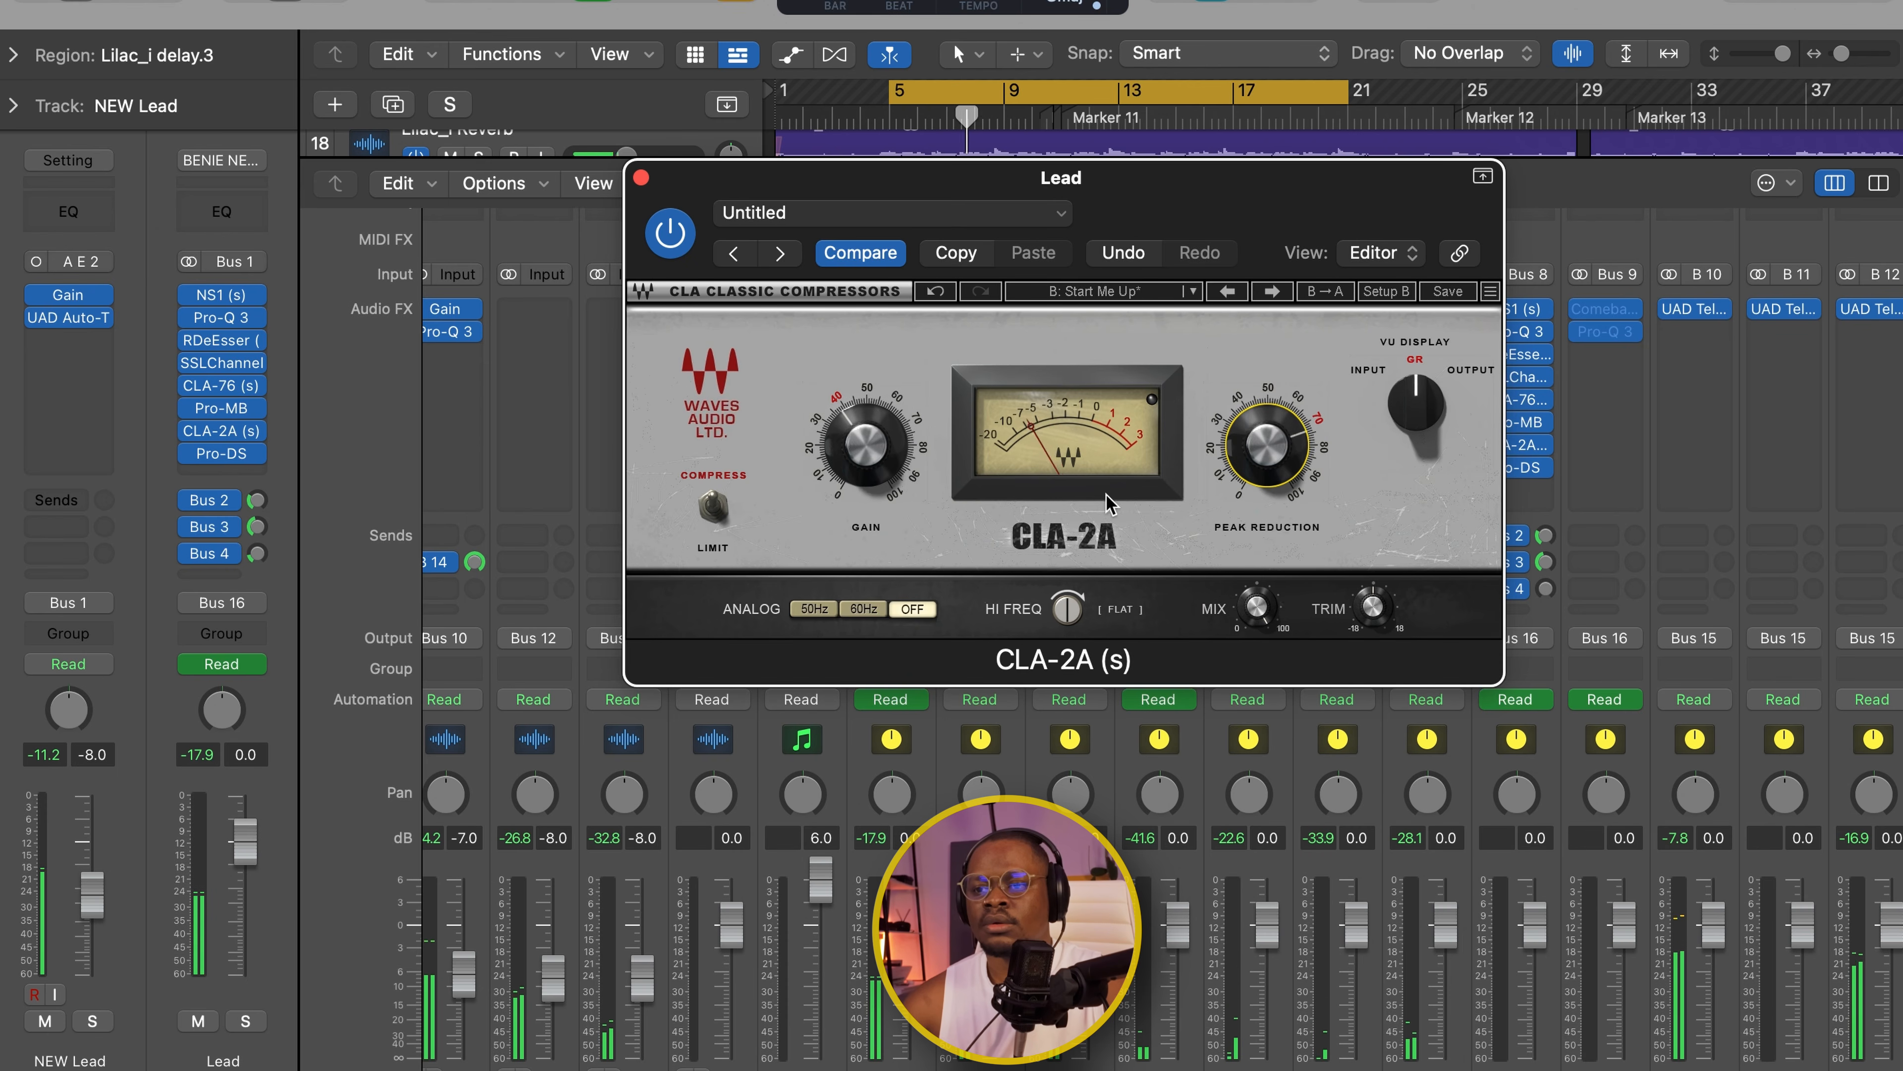
drag(861, 456, 861, 442)
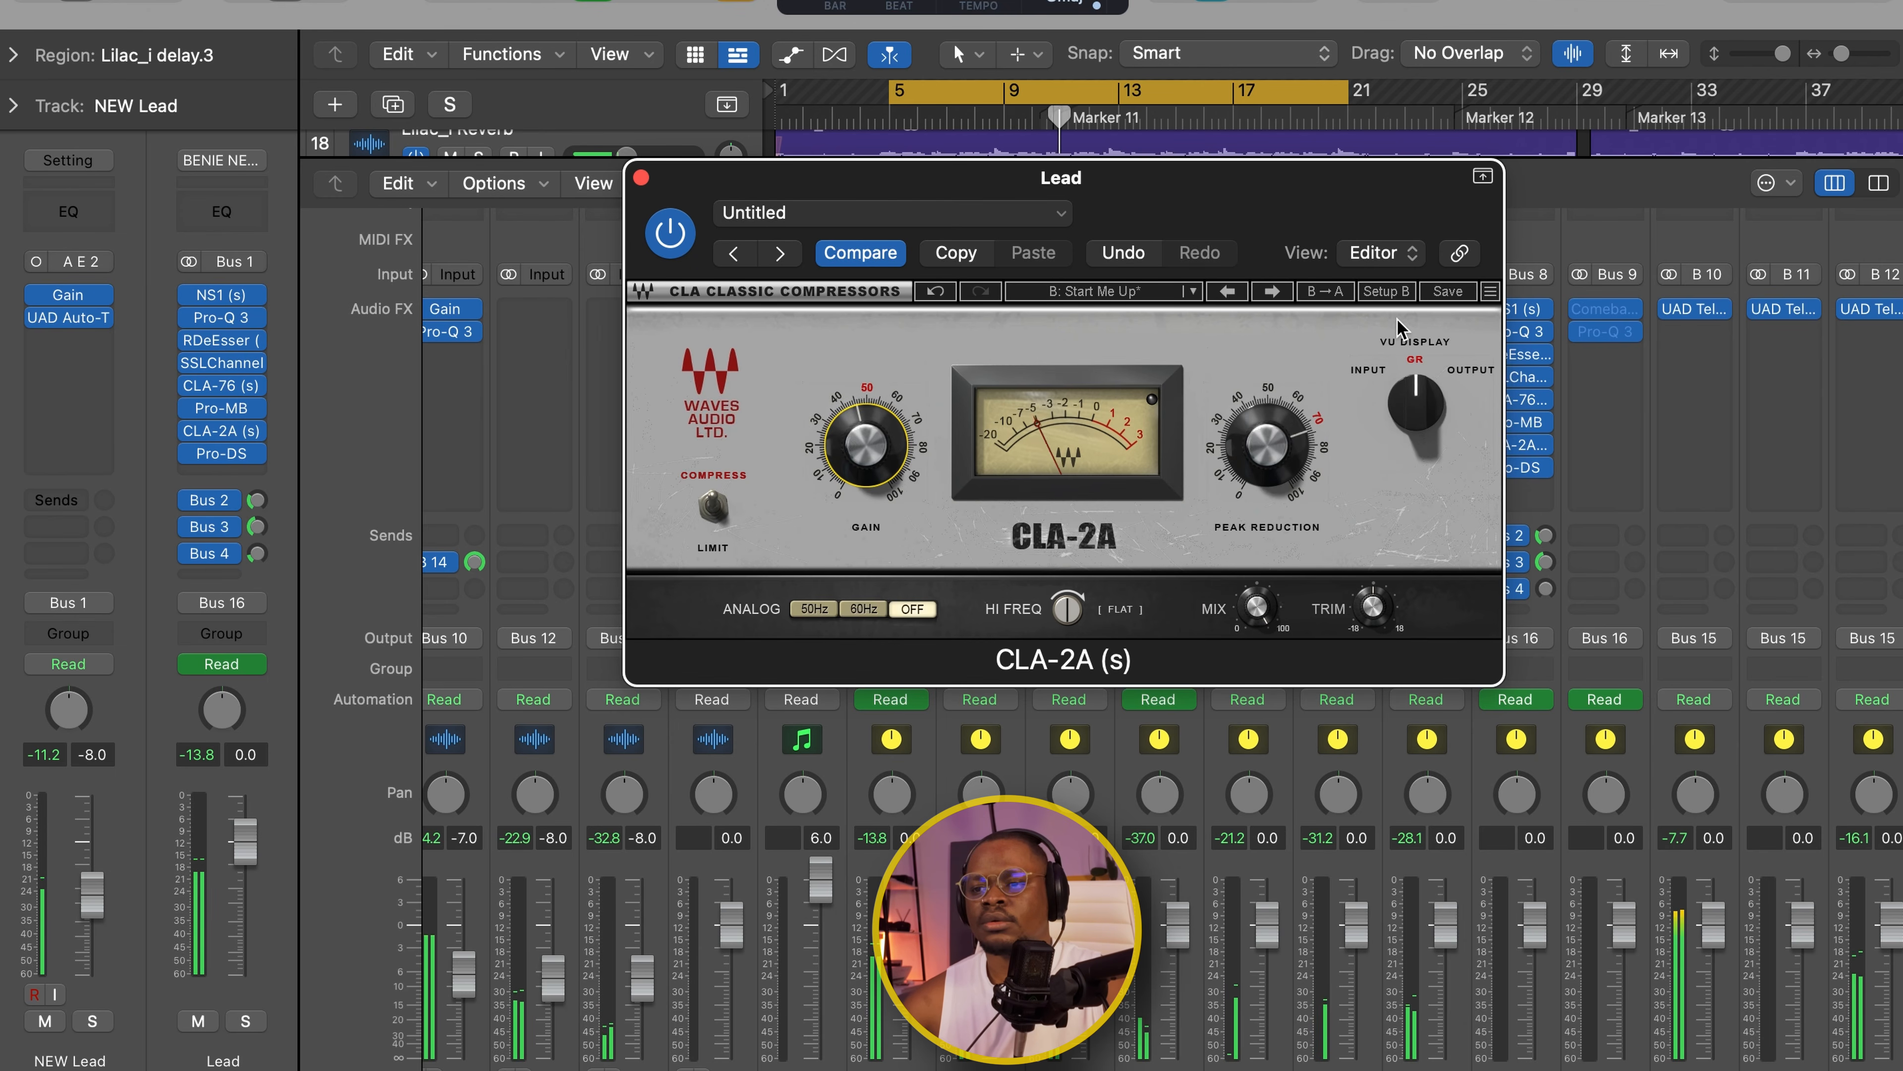
- Compare Setup A with Setup B of the CLA-2A while the full mix plays
click(1385, 291)
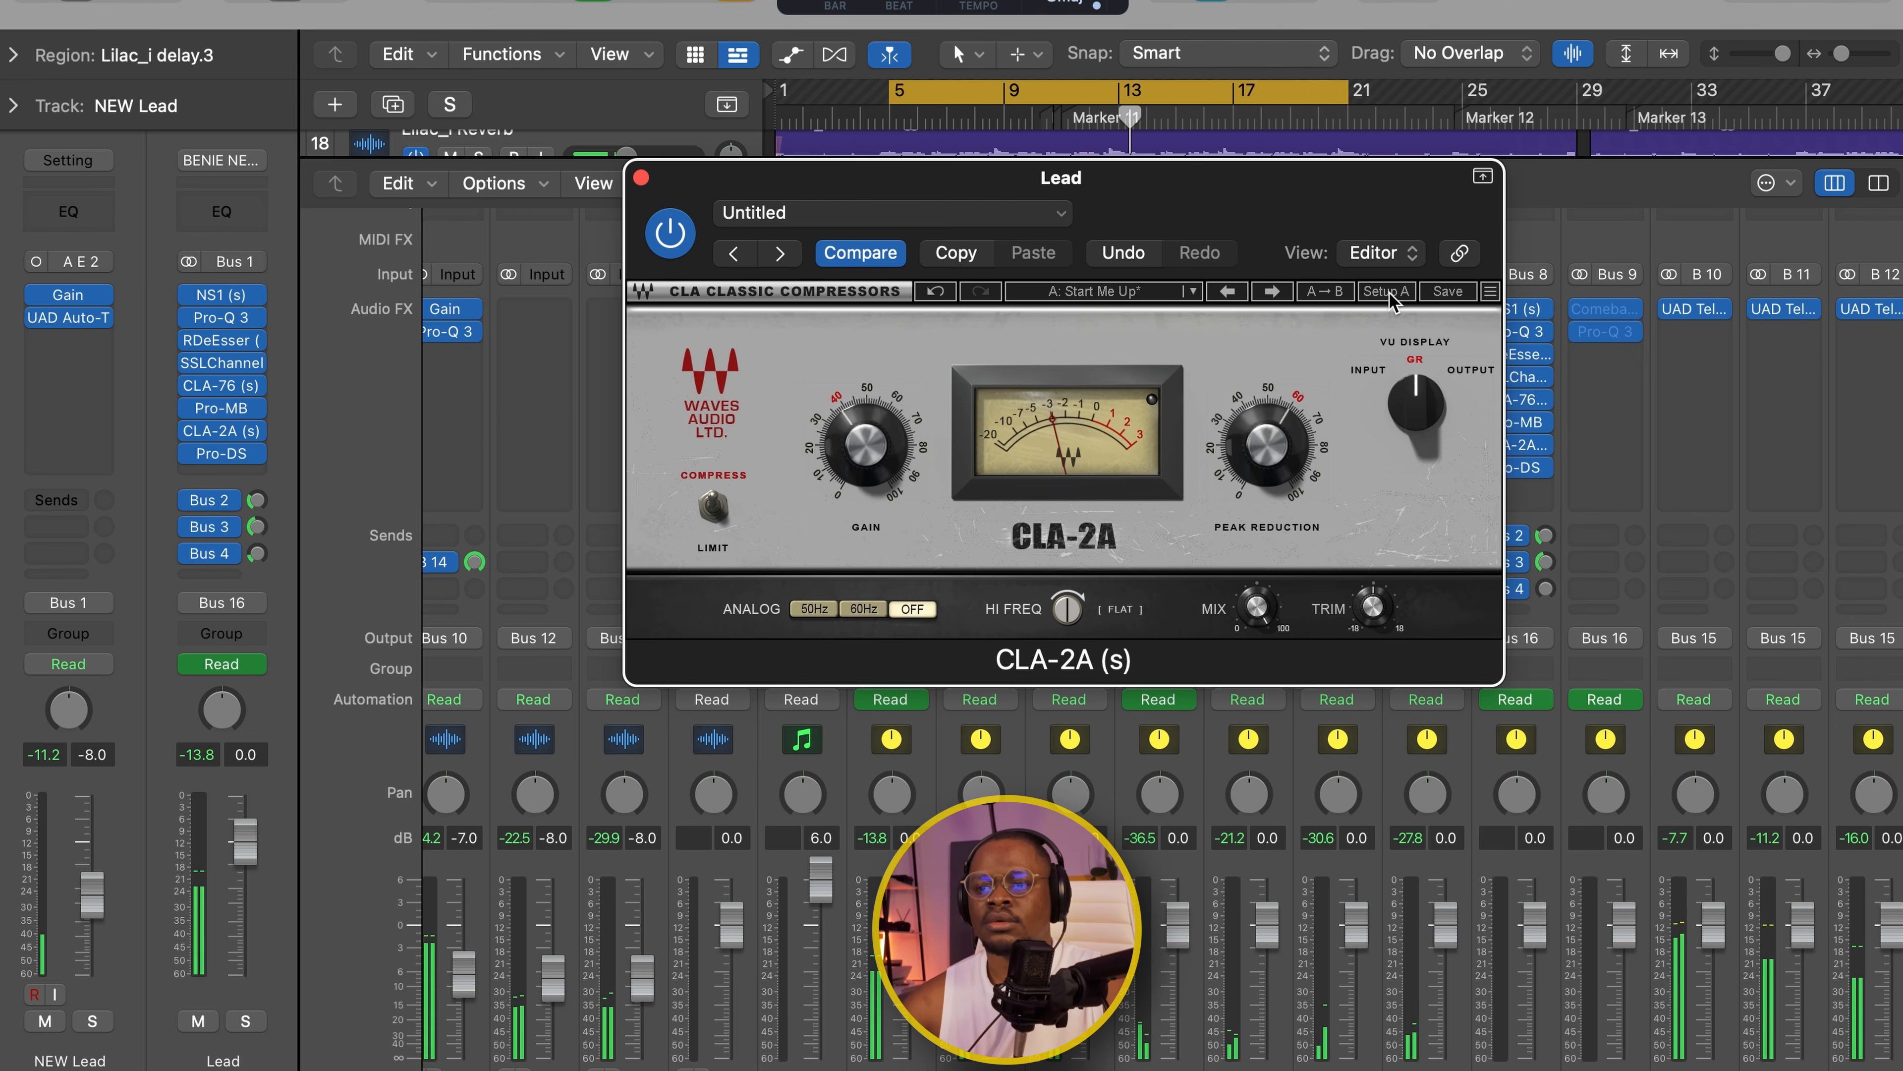
key(space)
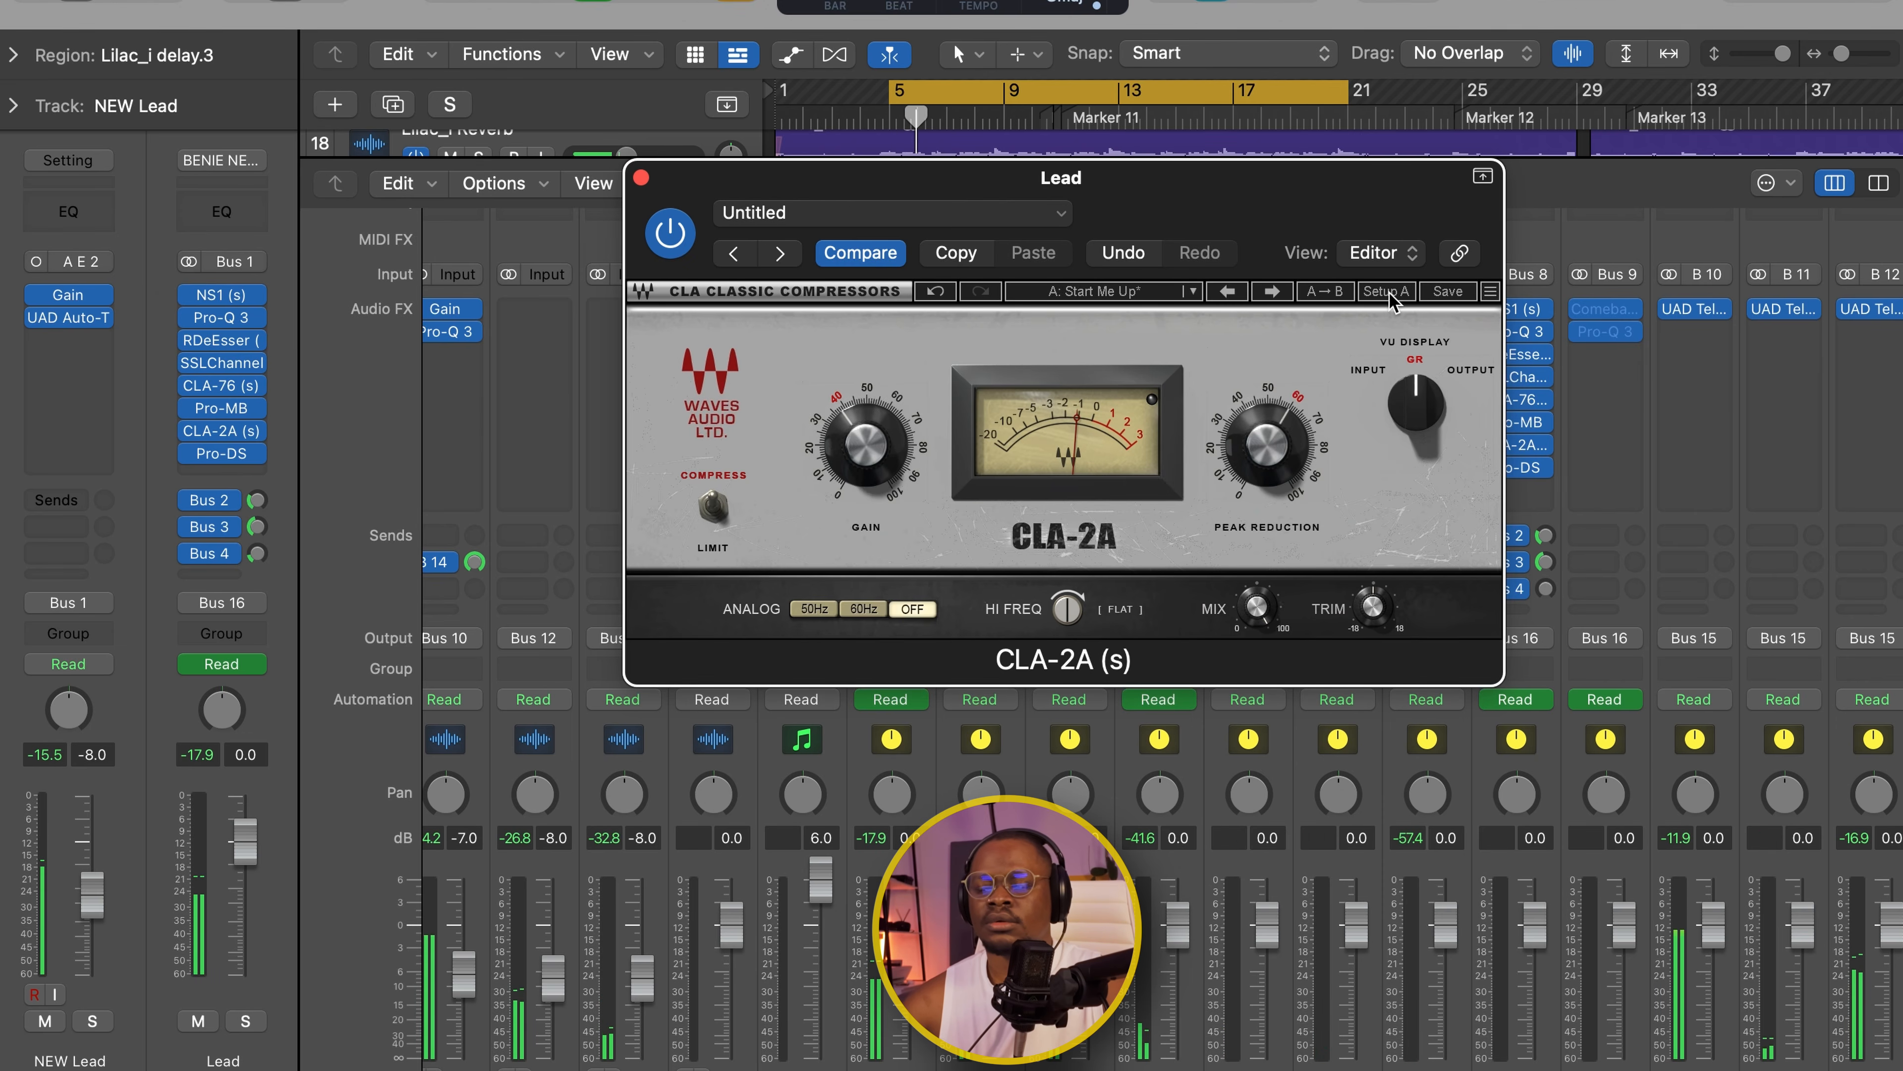
click(1390, 292)
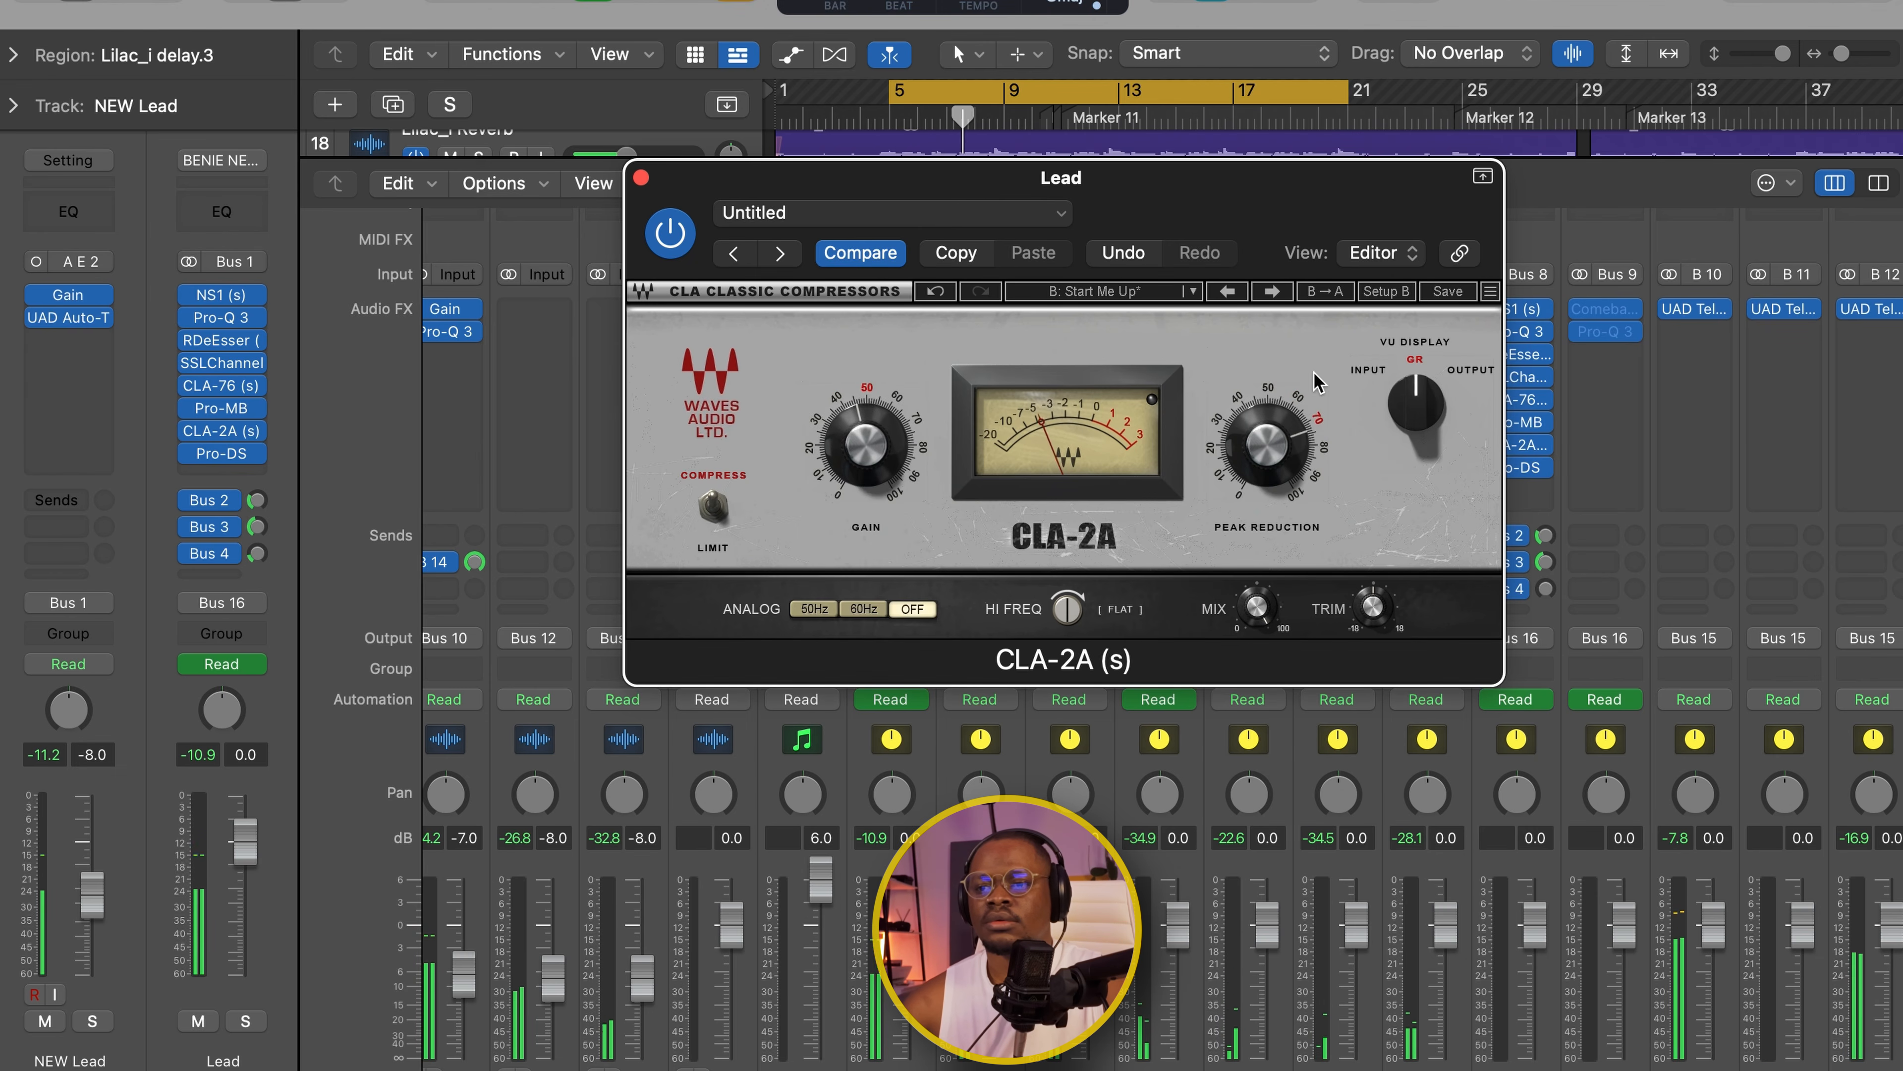
- Lower Setup B's gain on the CLA-2A to about 40 and compare it against Setup A during playback
drag(864, 444, 864, 463)
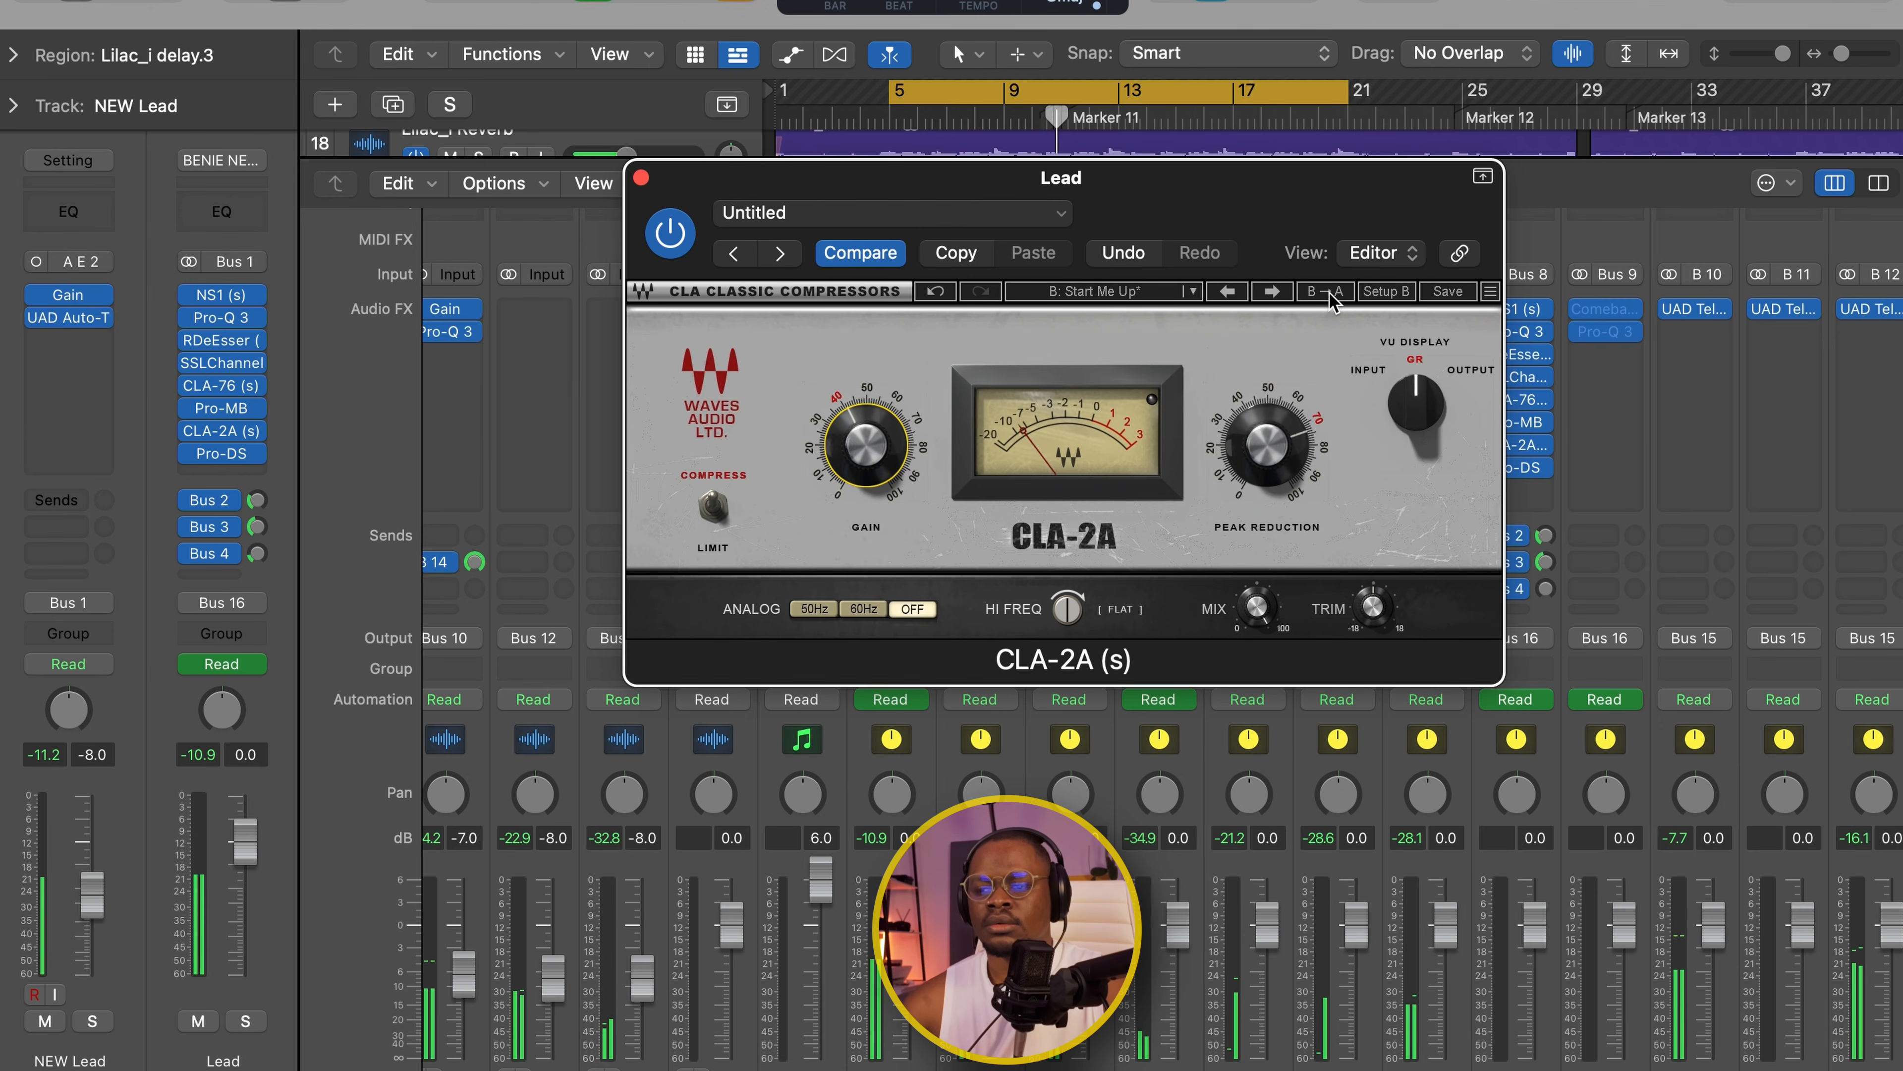
click(1376, 294)
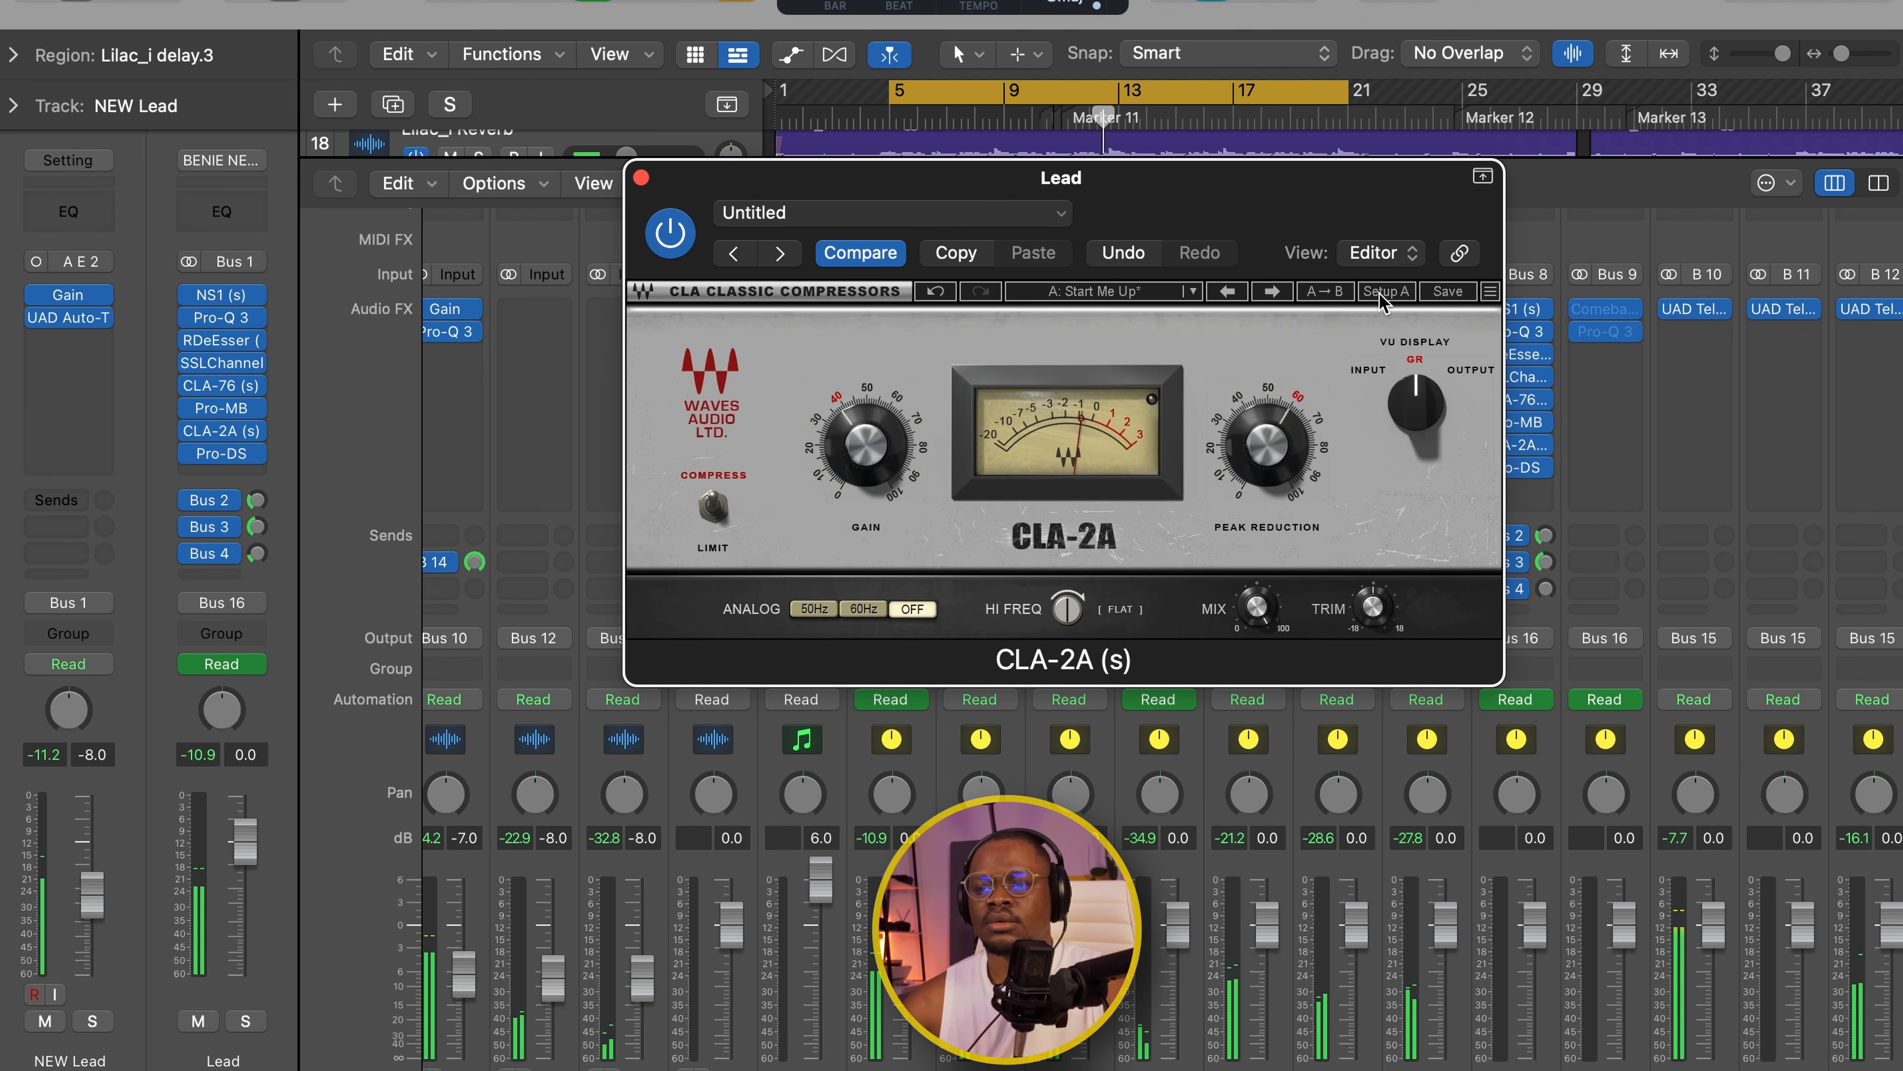
key(space)
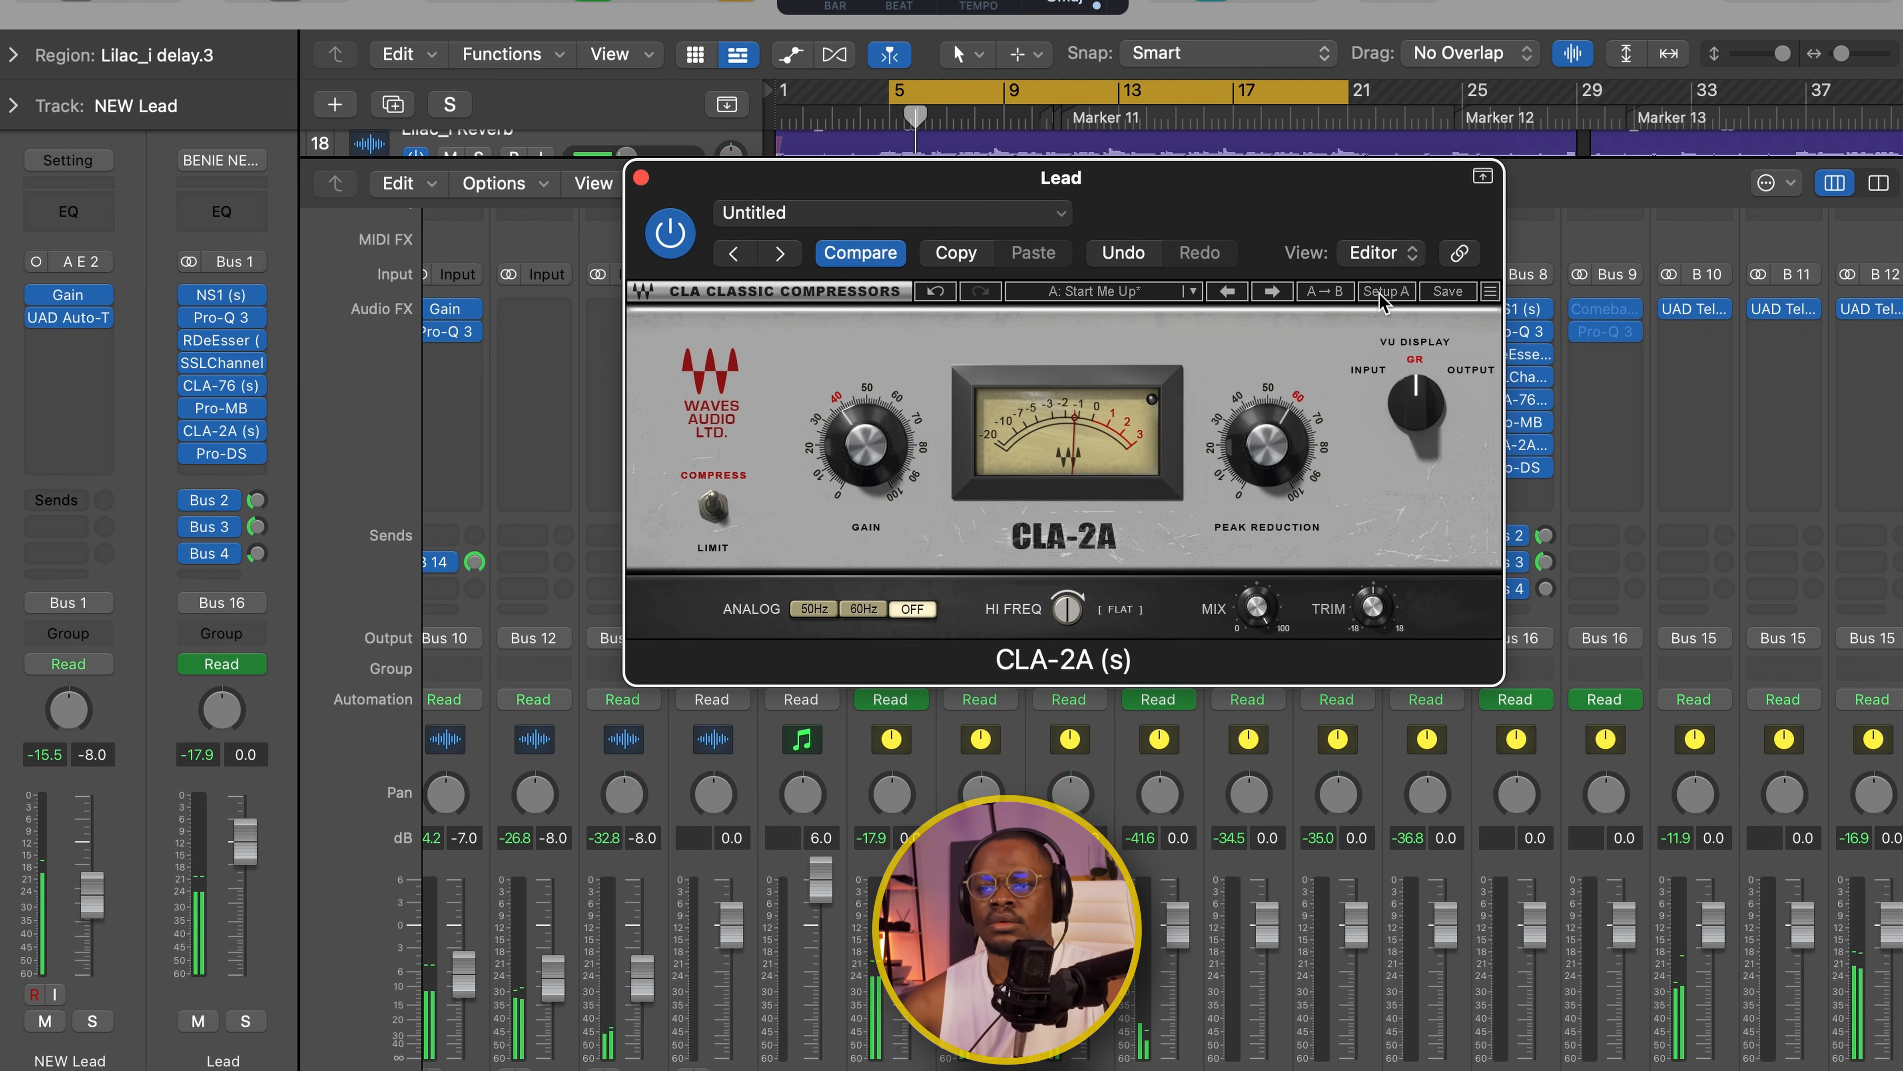
click(1381, 294)
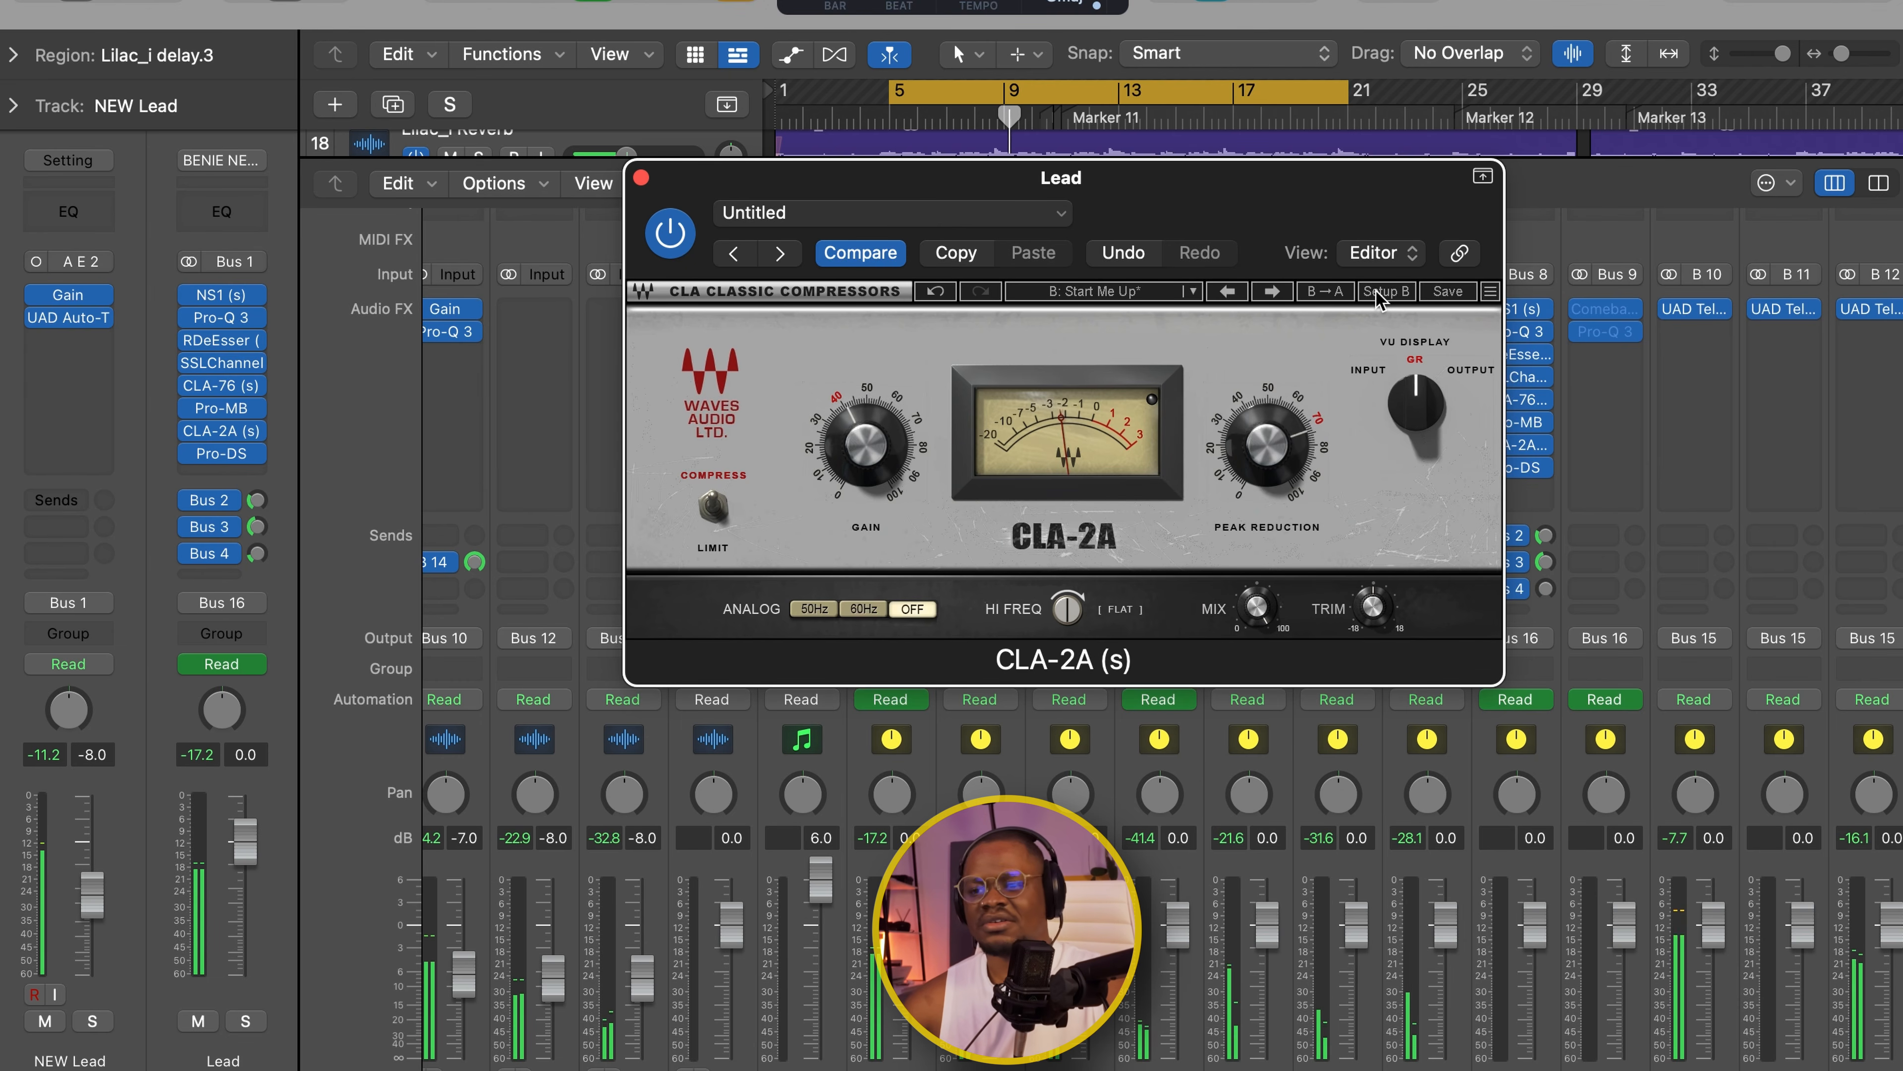
- Fine-tune Setup B's gain on the CLA-2A slightly above 40, and return to Setup A with the mix playing
click(883, 456)
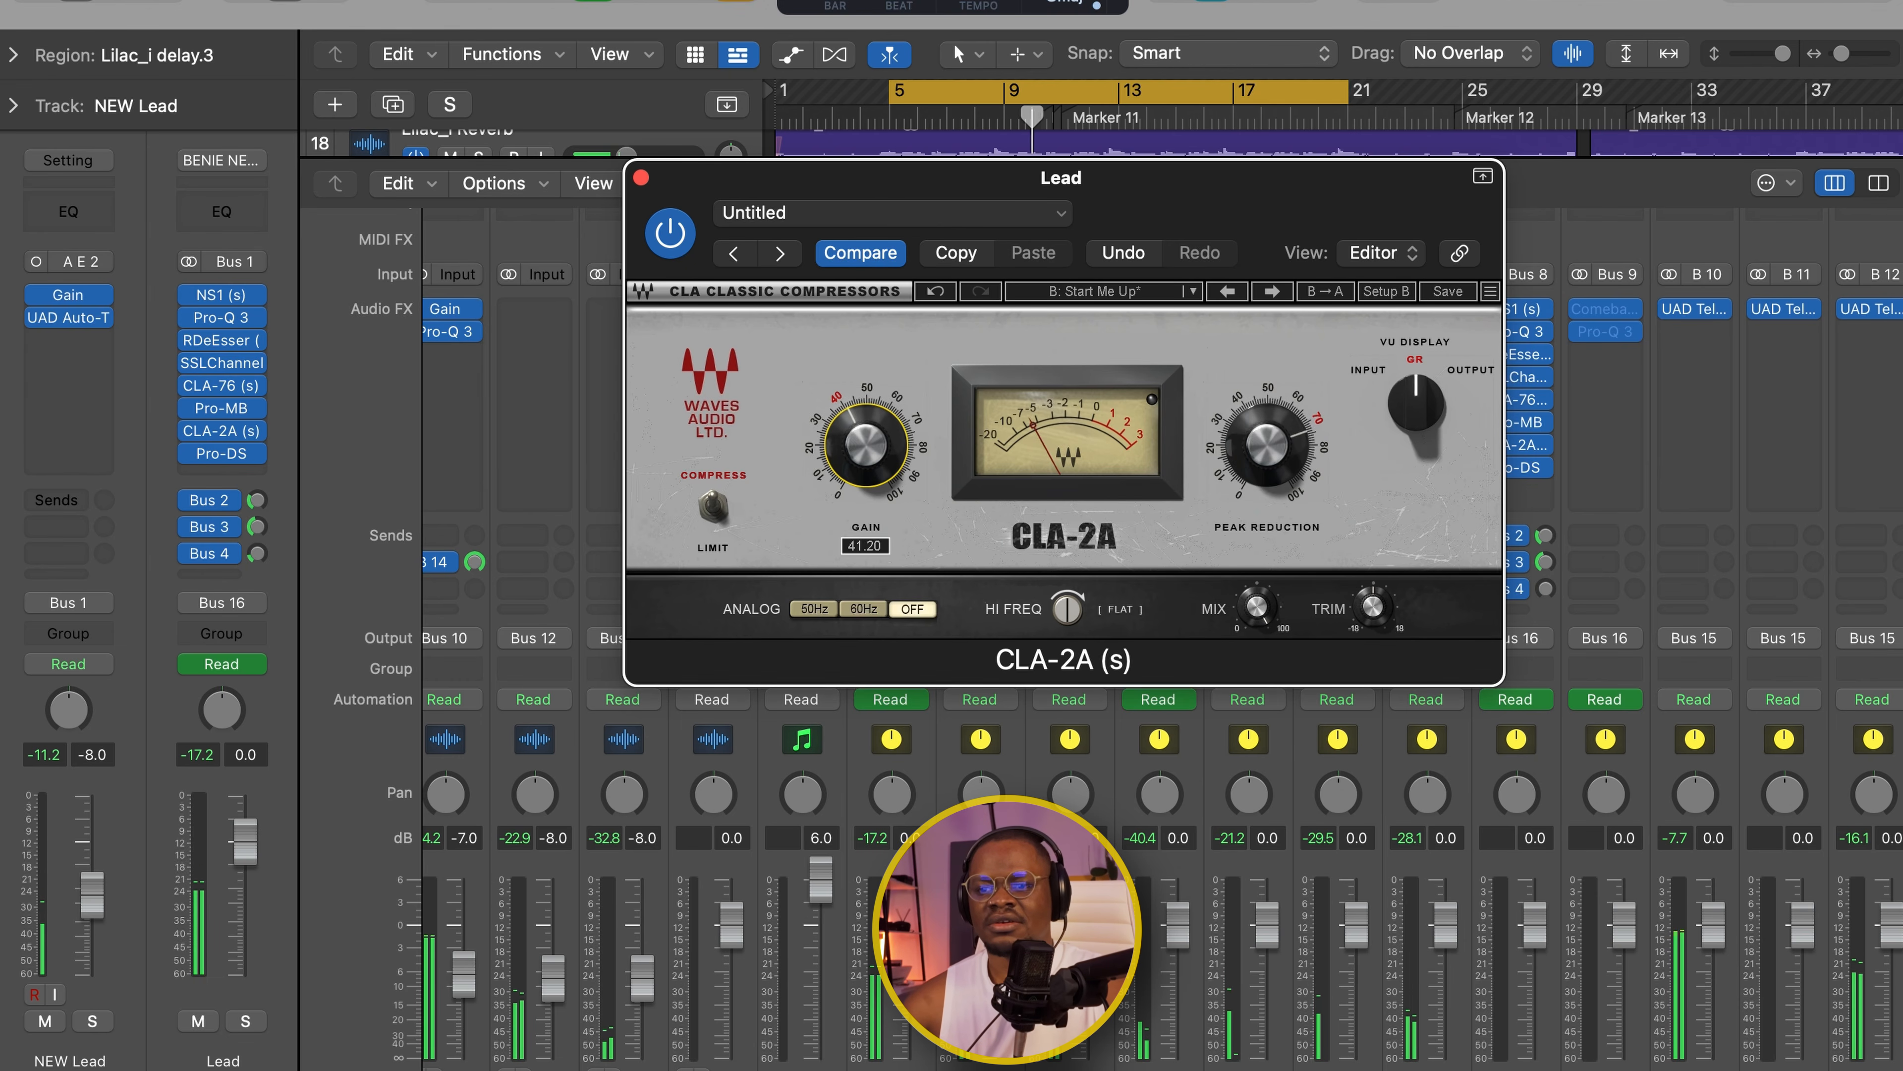
drag(859, 453, 859, 450)
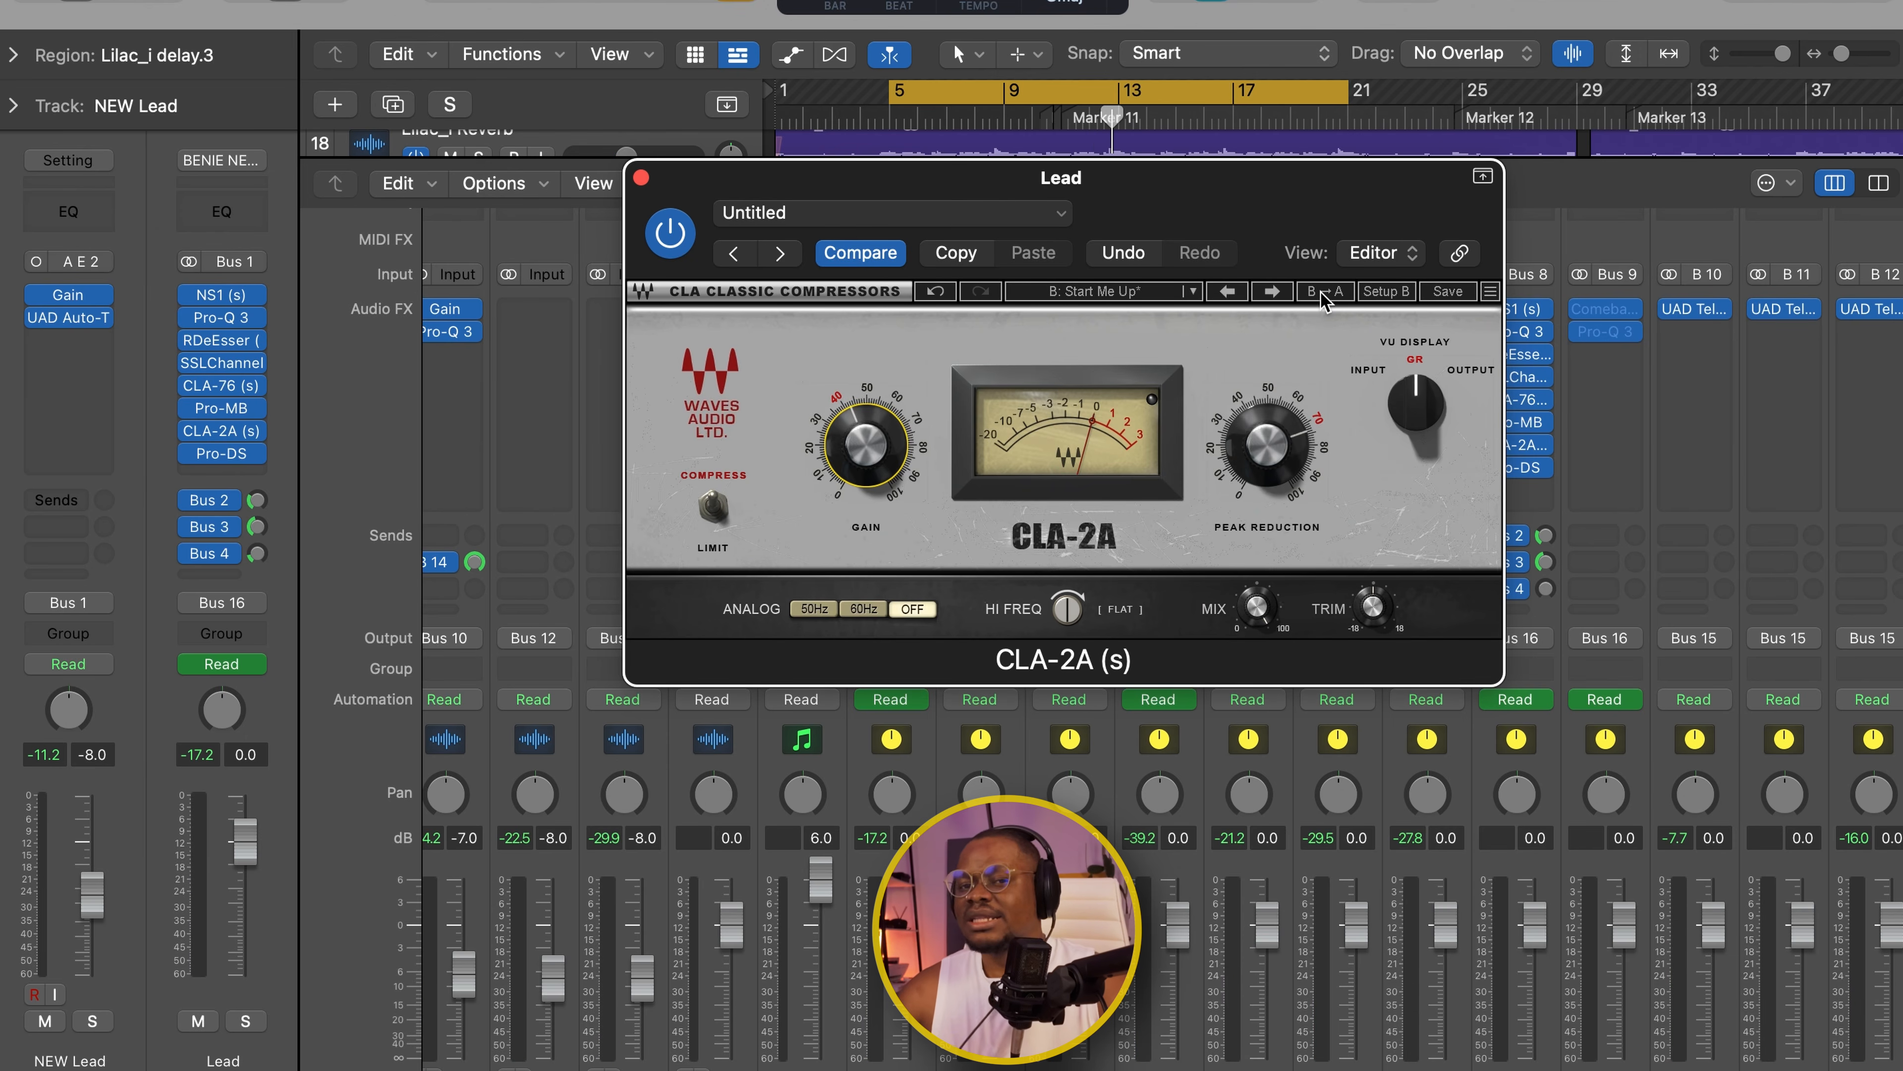
click(1382, 291)
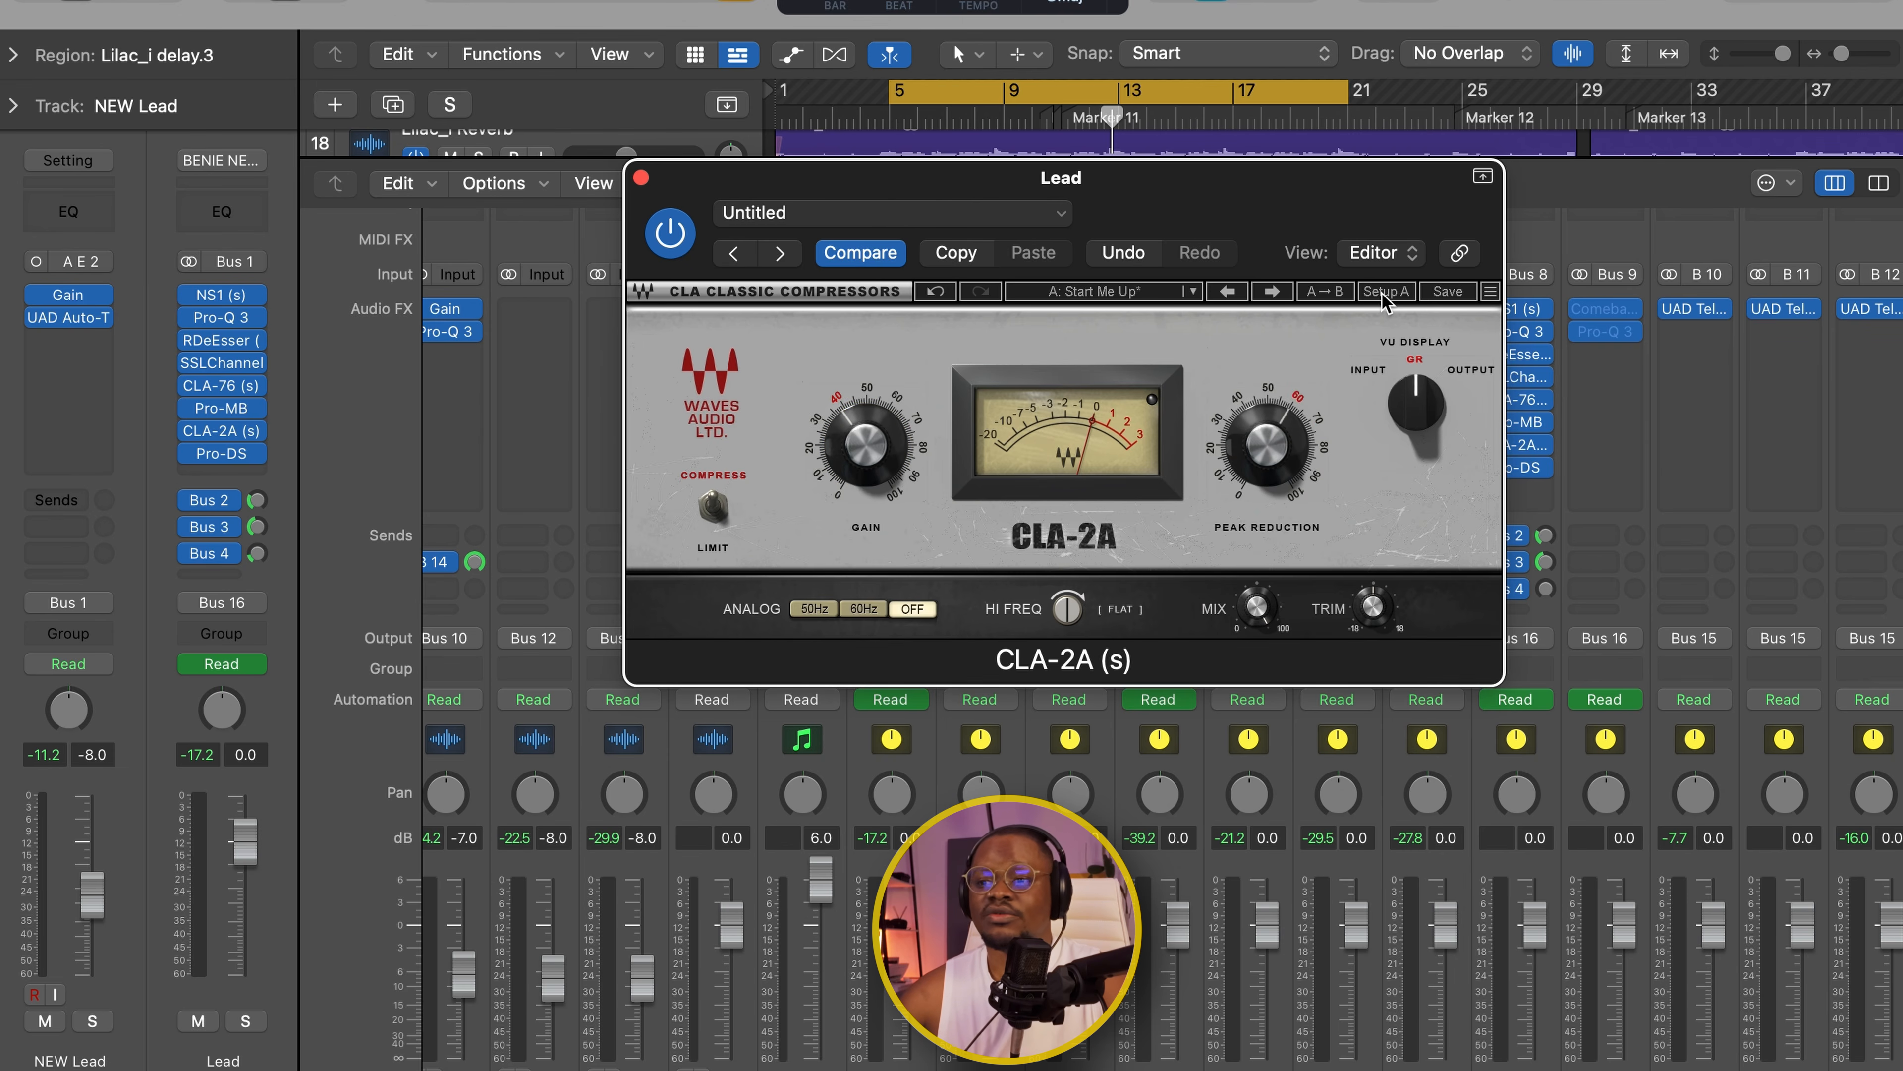
key(space)
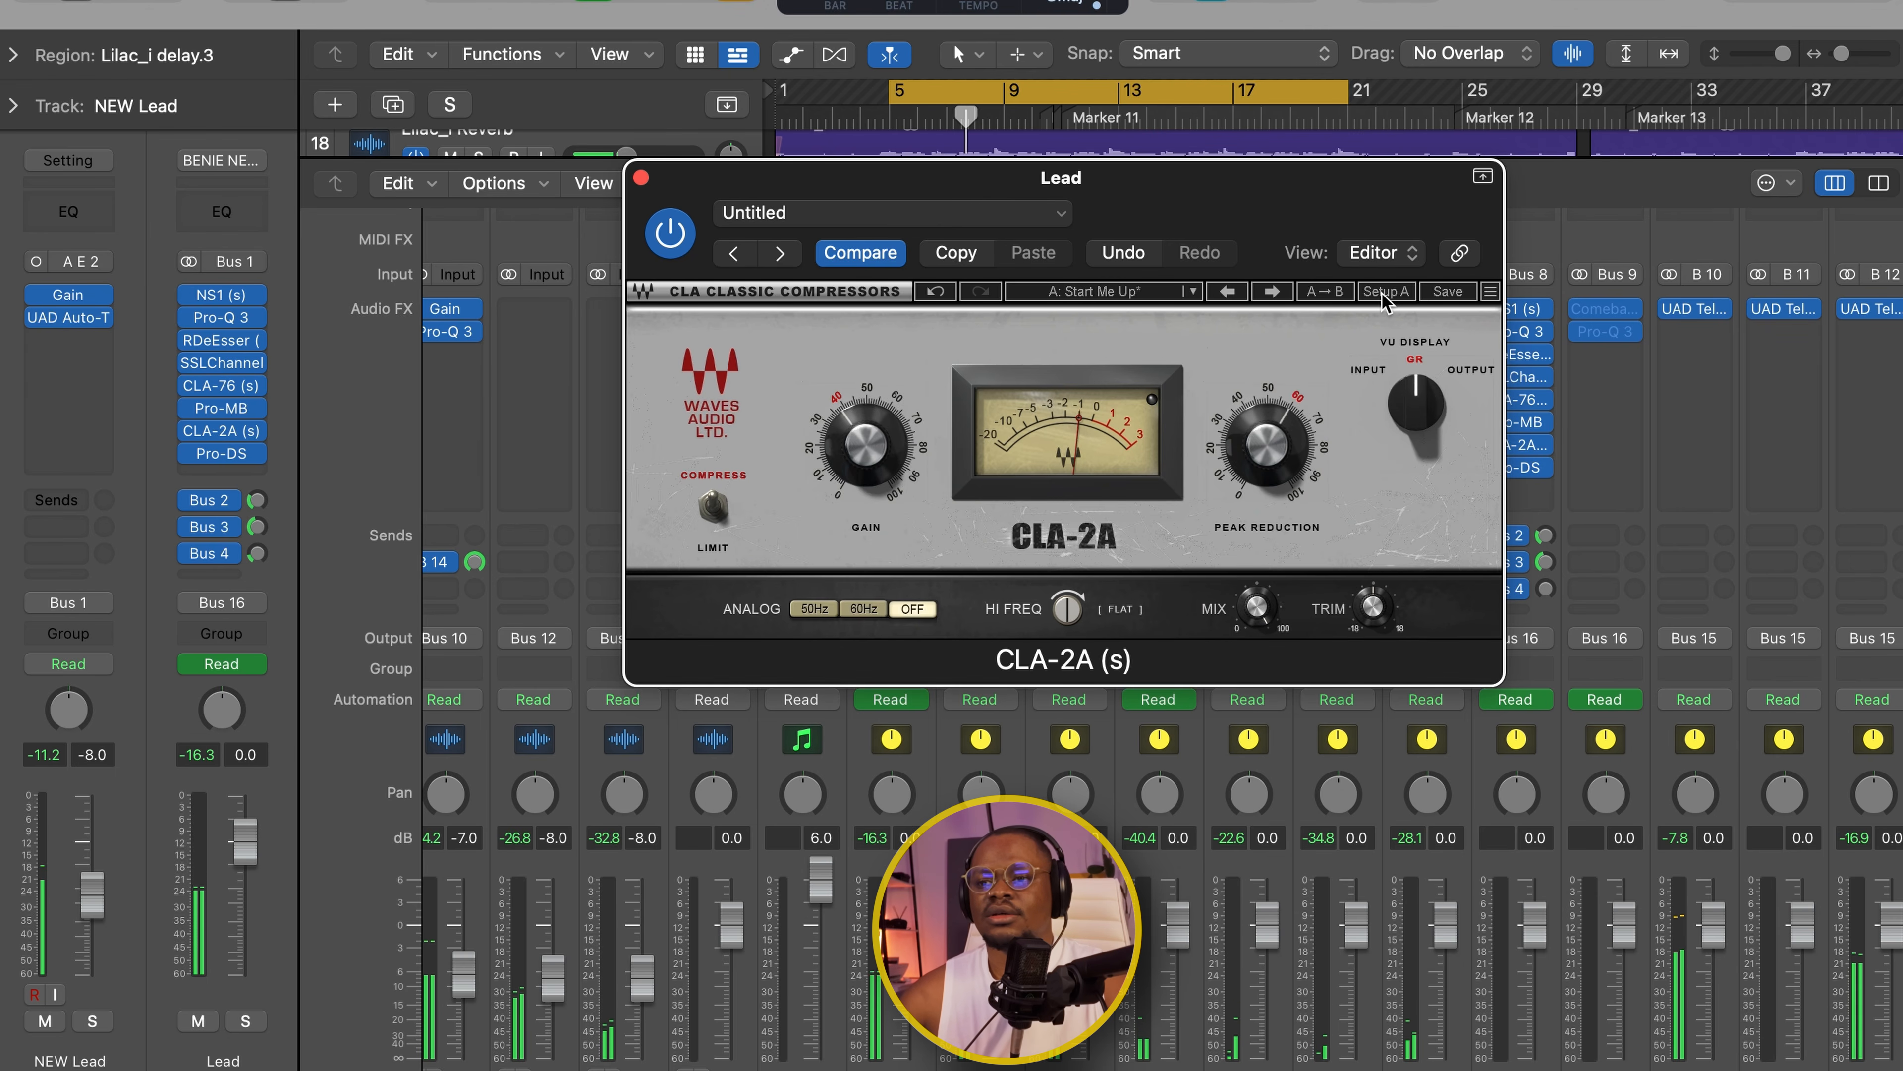
- Compare the CLA-2A's Setup A and Setup B during playback, return to Setup A, and close the compressor
click(1382, 293)
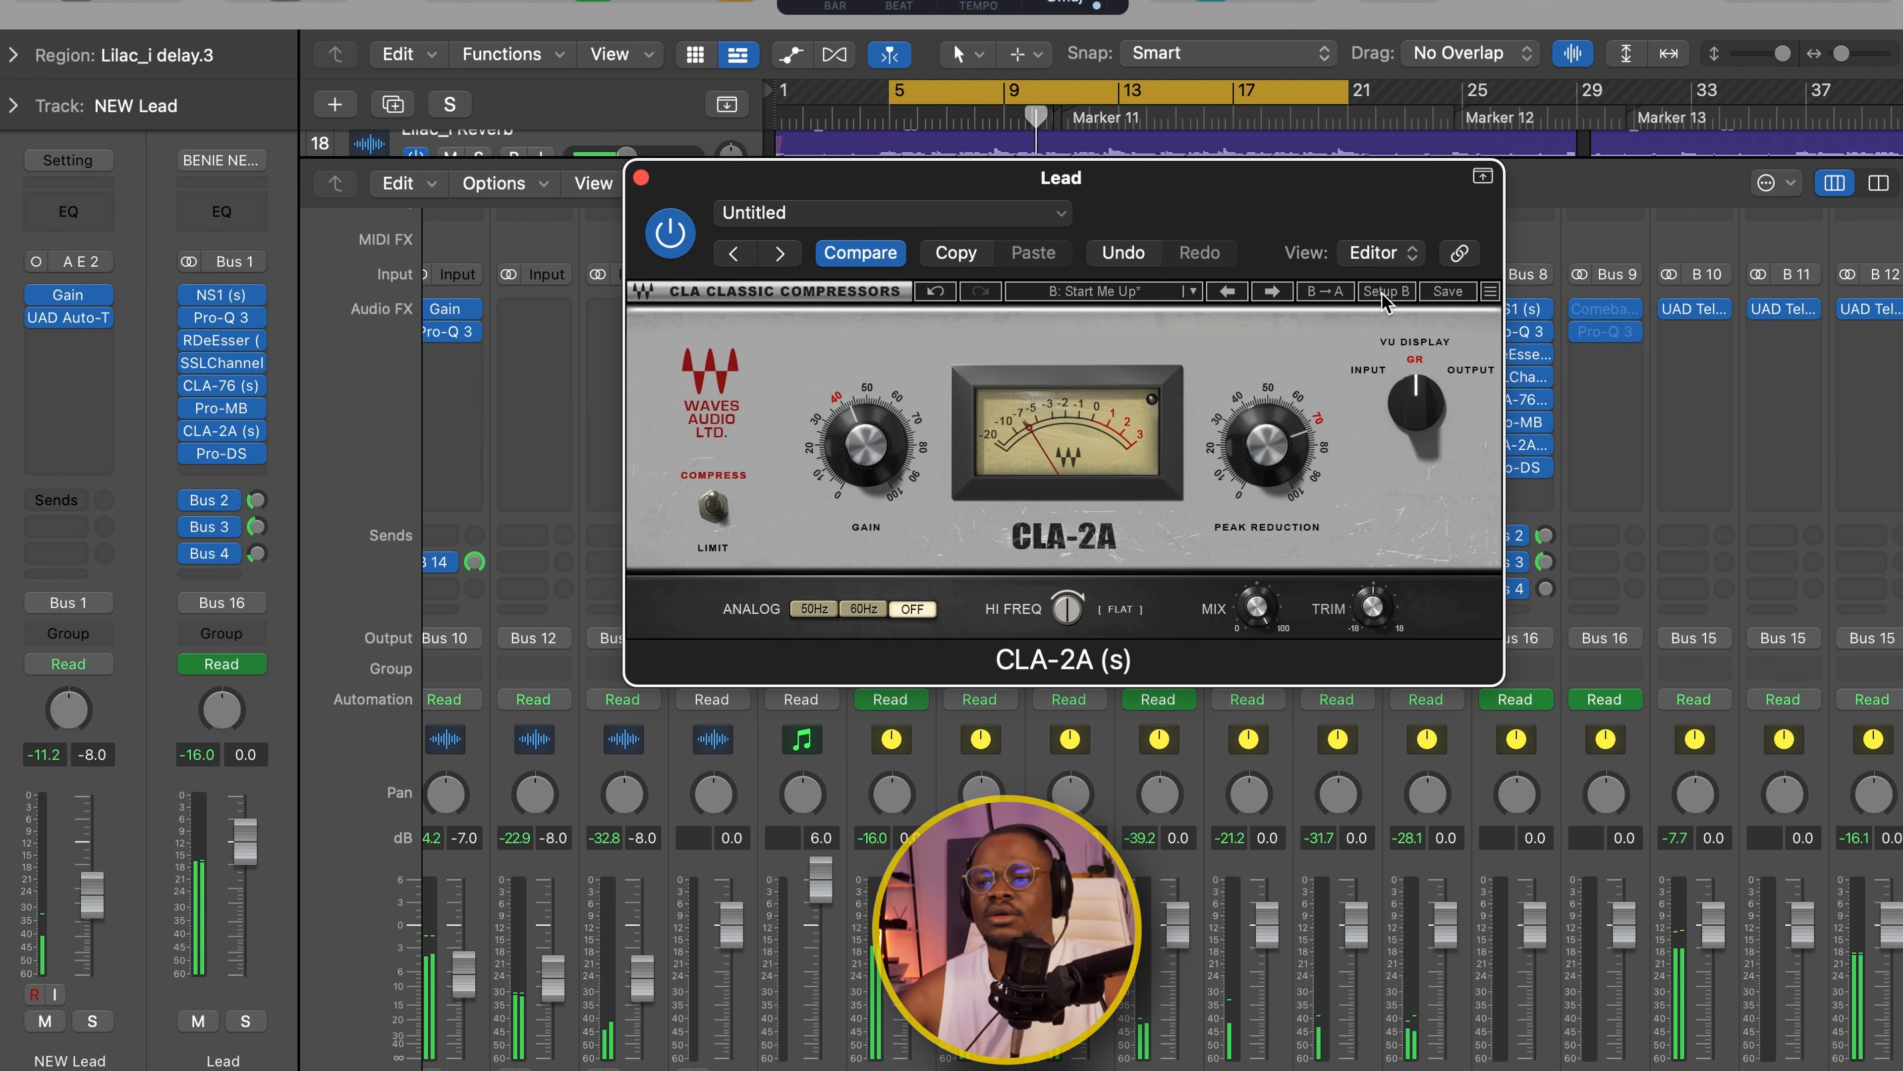
click(1383, 292)
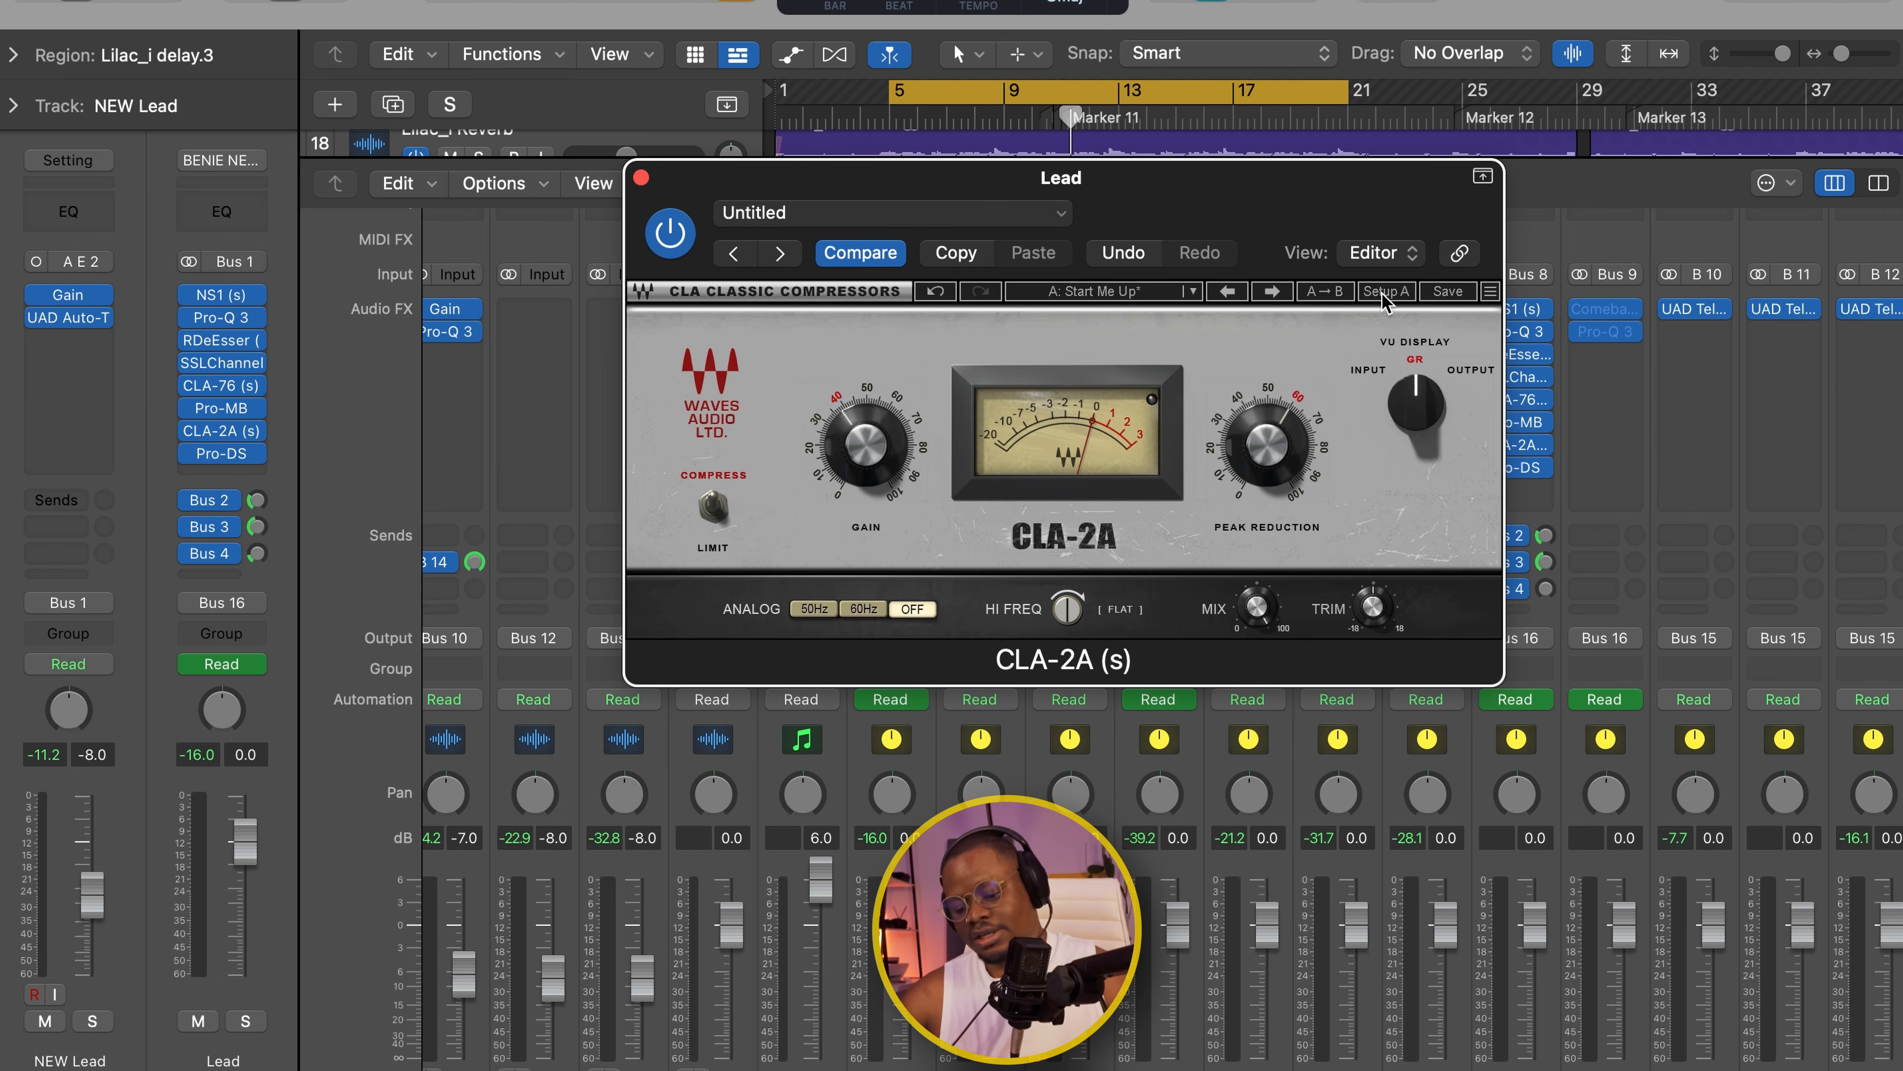
key(space)
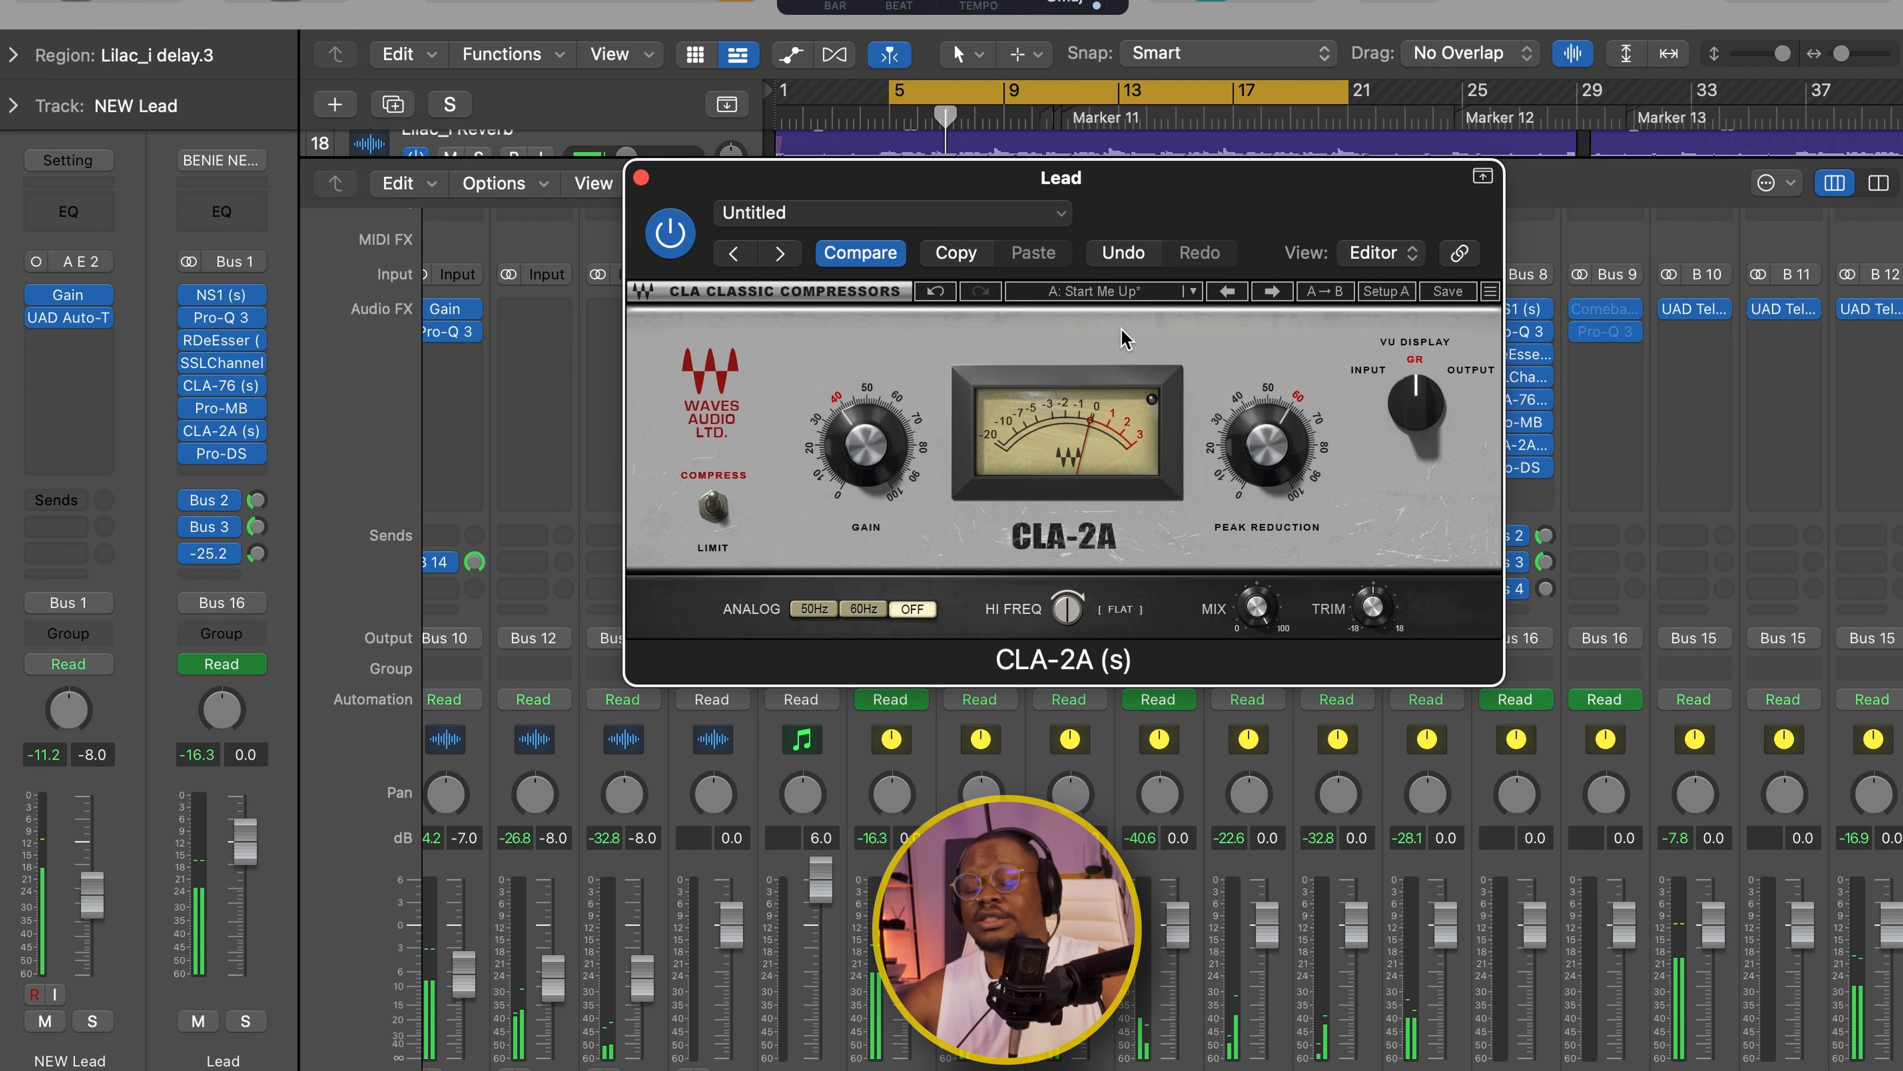
drag(719, 225, 609, 148)
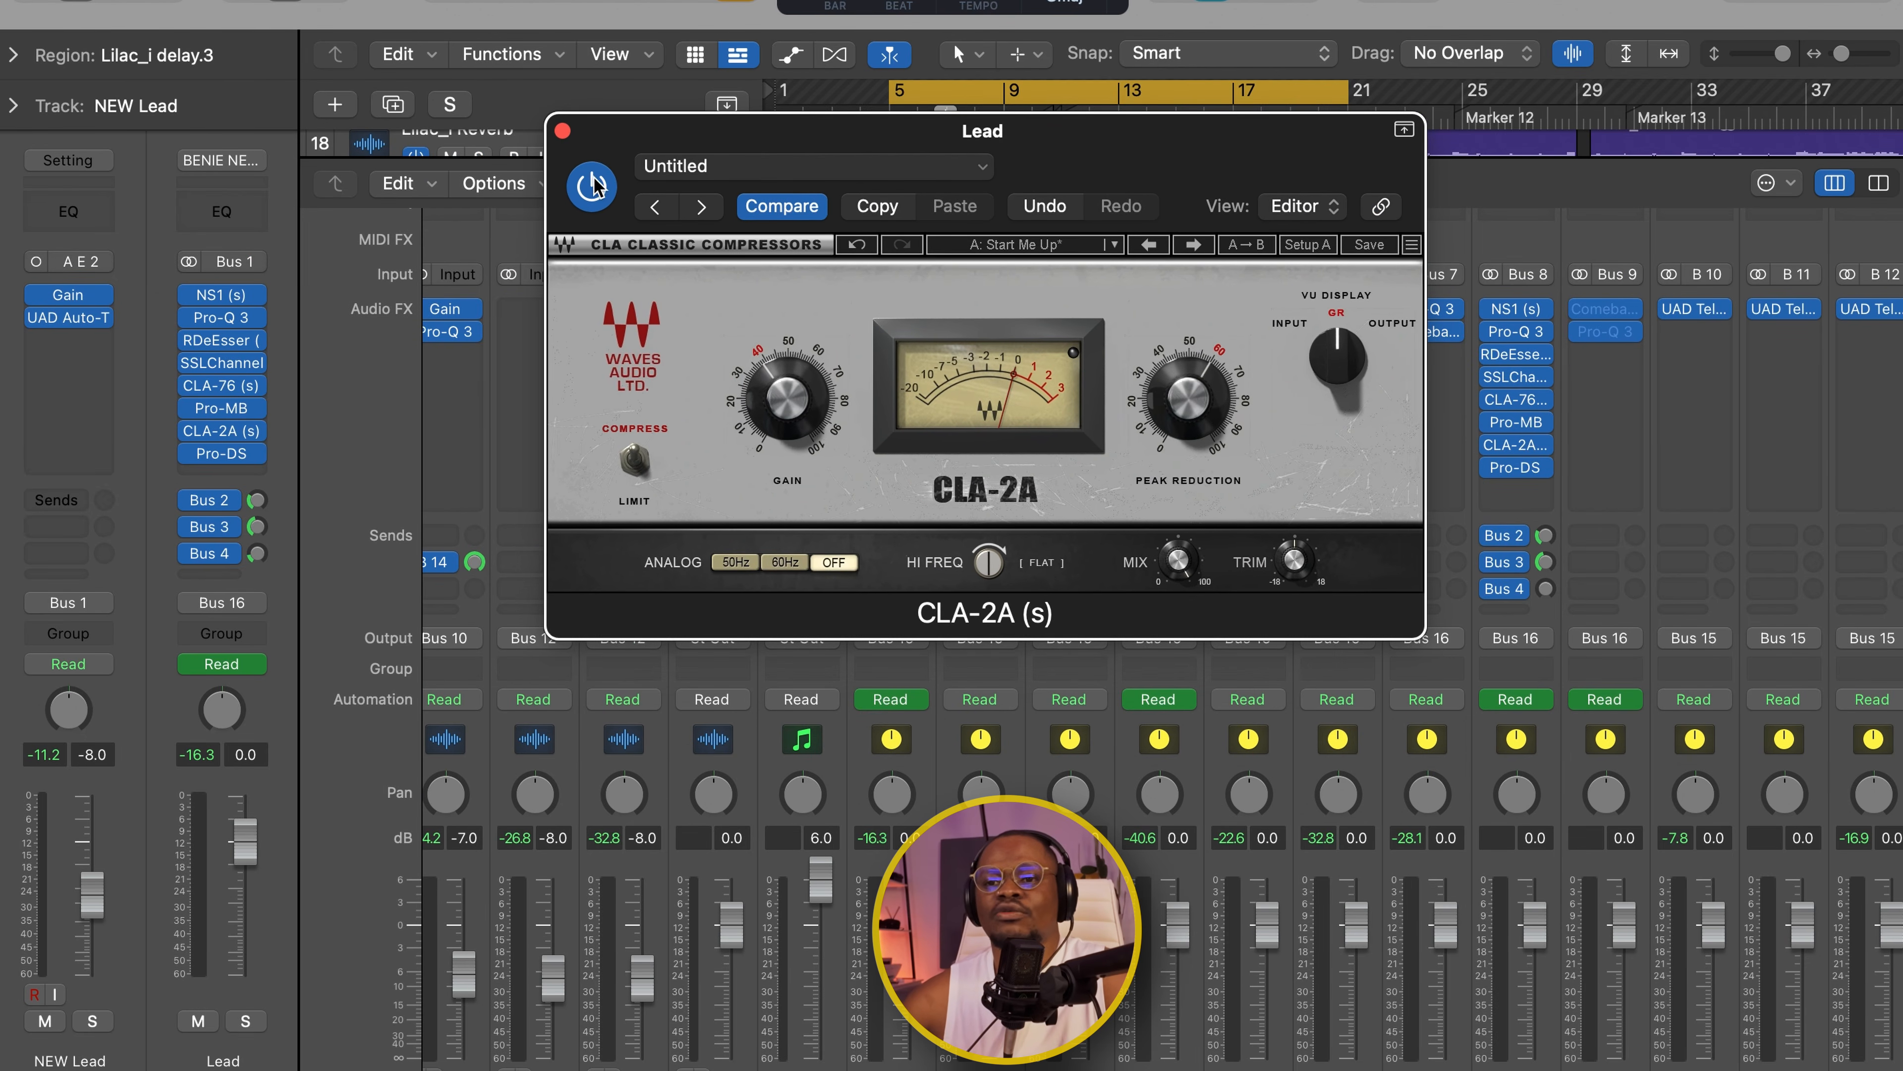
click(562, 132)
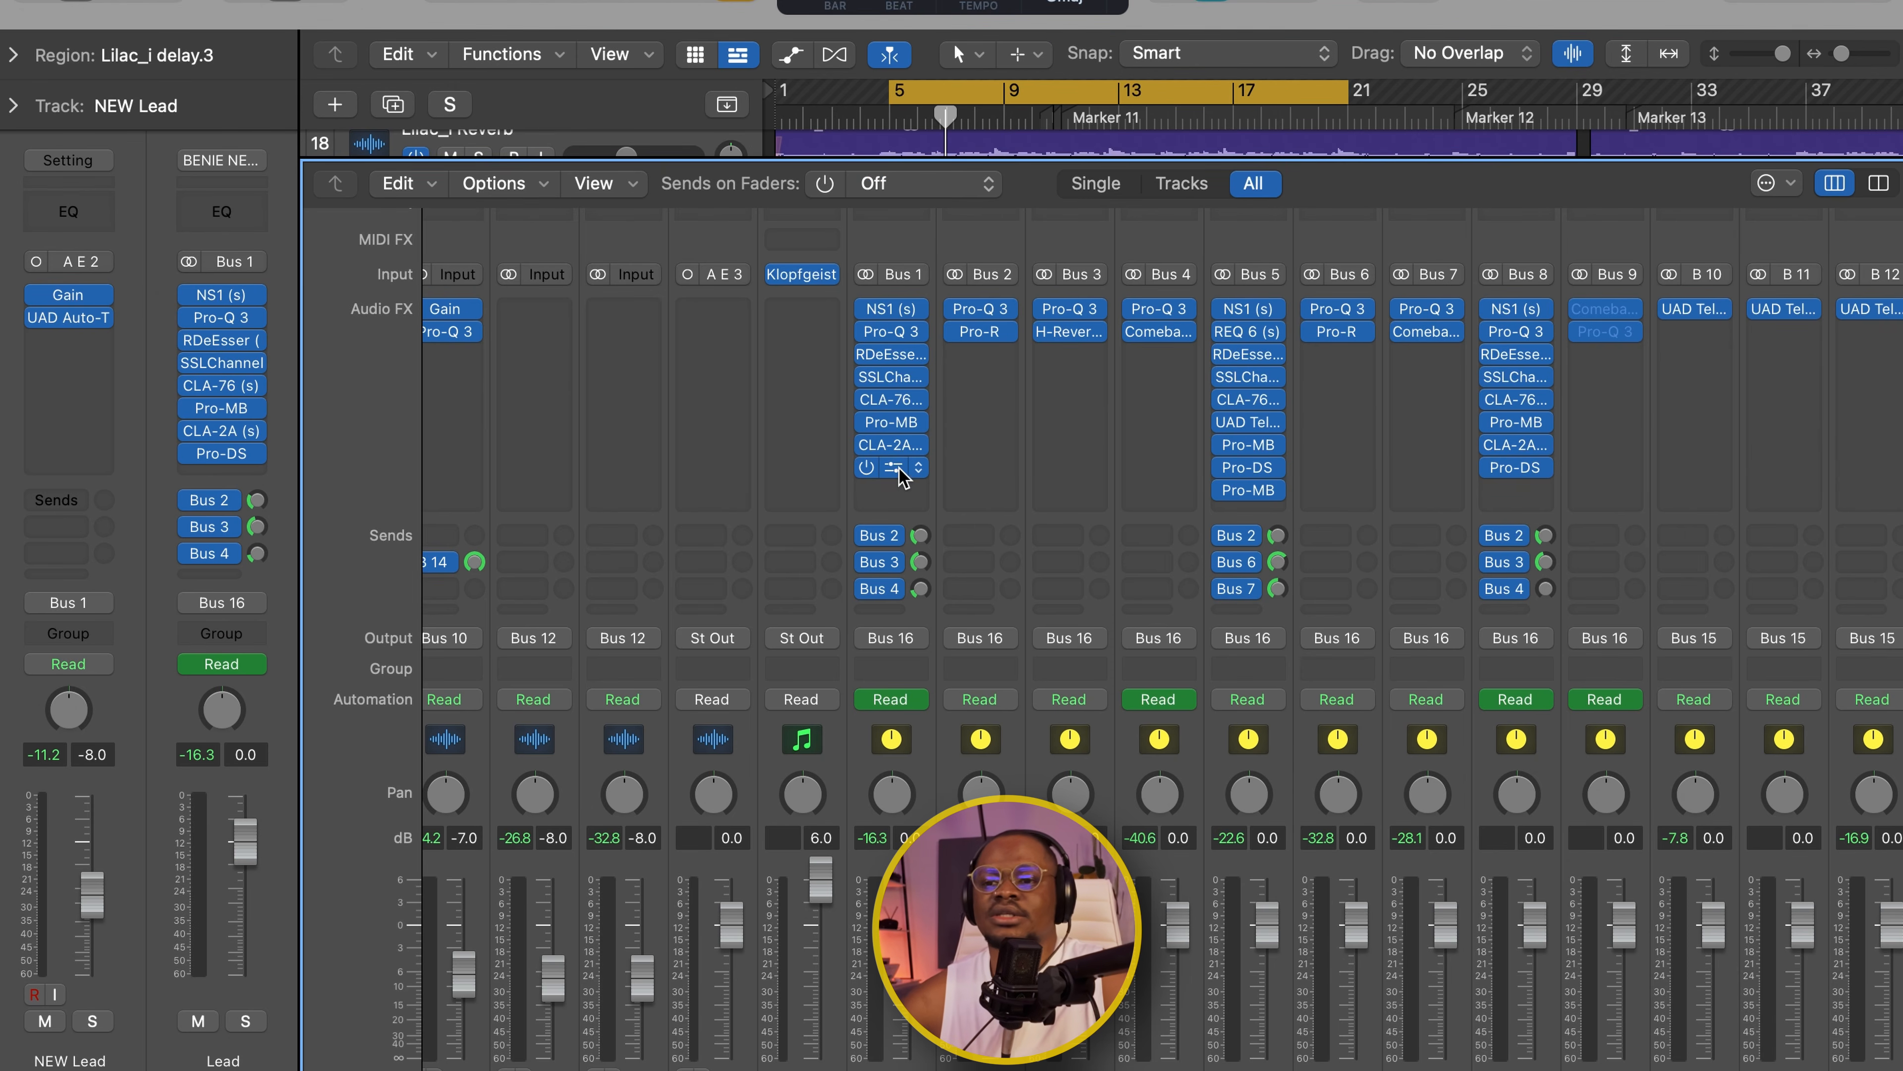
- Open the Lead bus's Pro-DS during playback, audition what triggers it, and examine its filter range, threshold and range
click(899, 468)
drag(1120, 158, 938, 51)
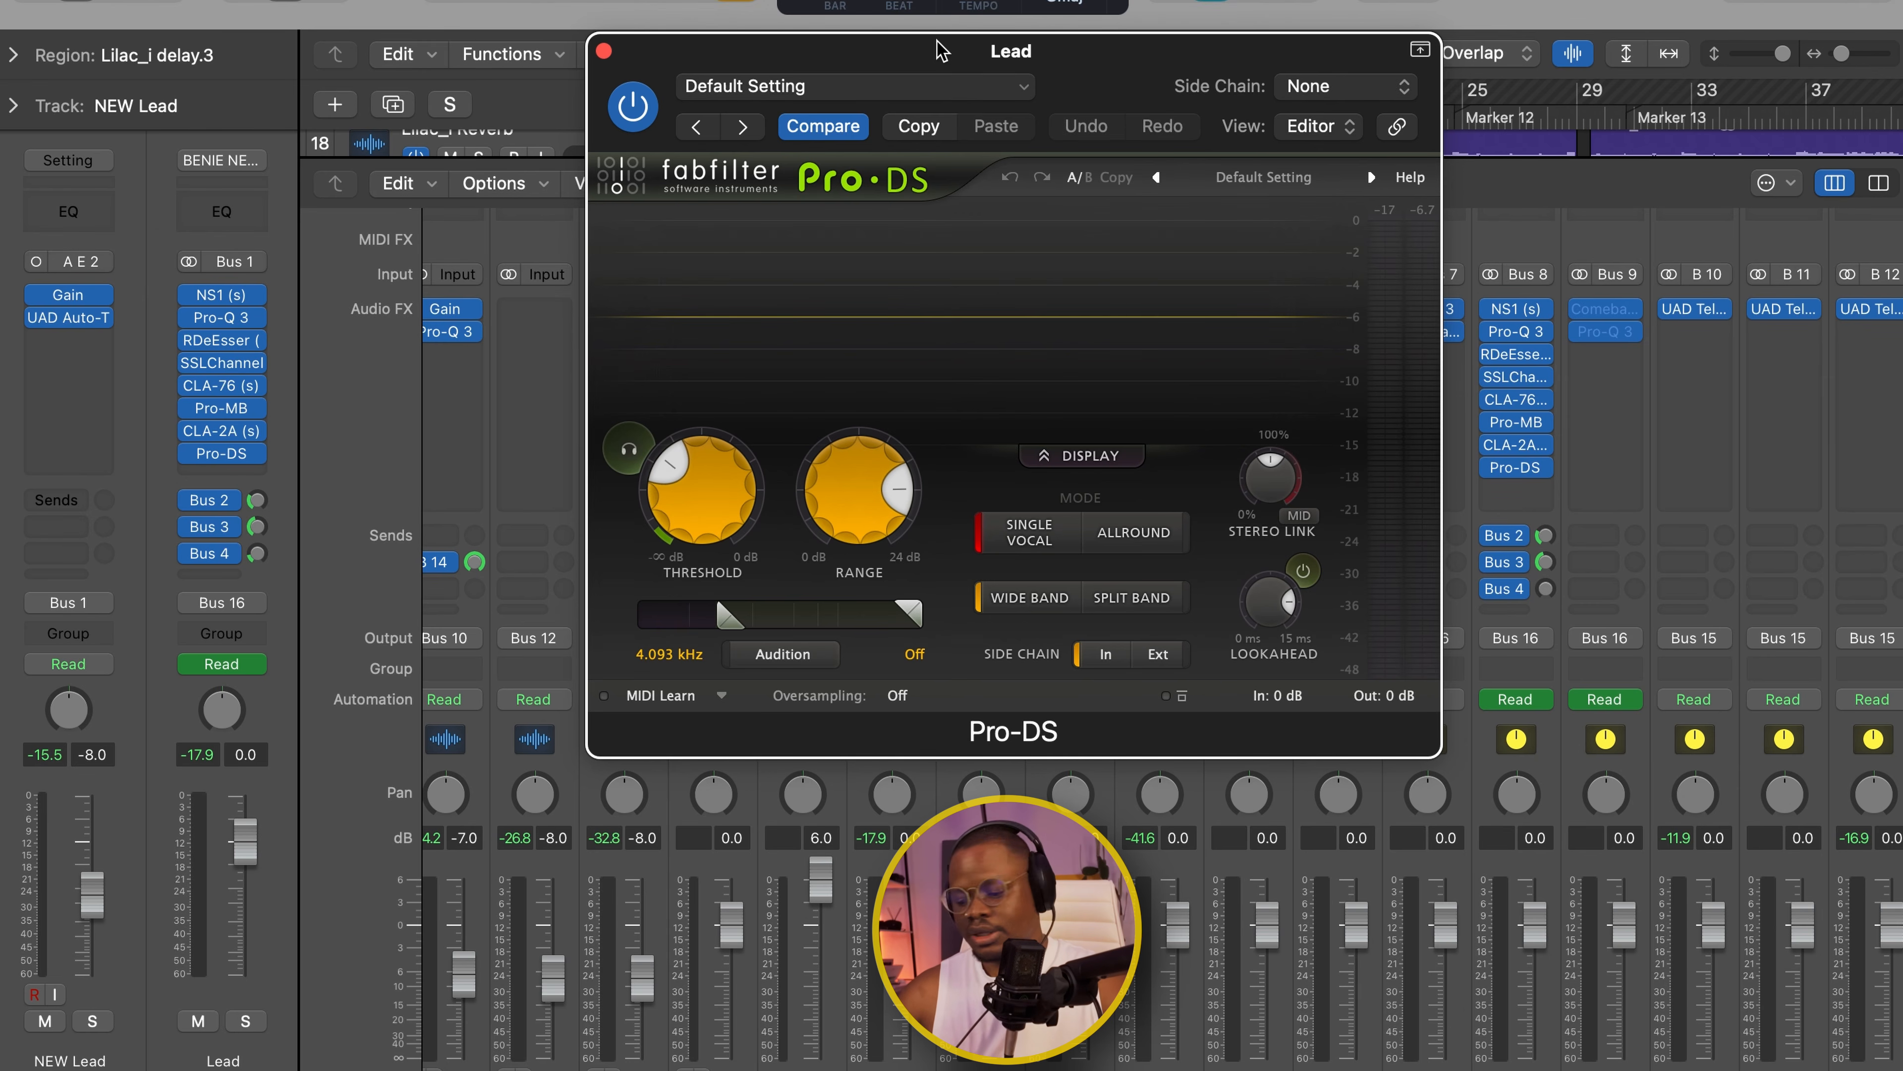
key(space)
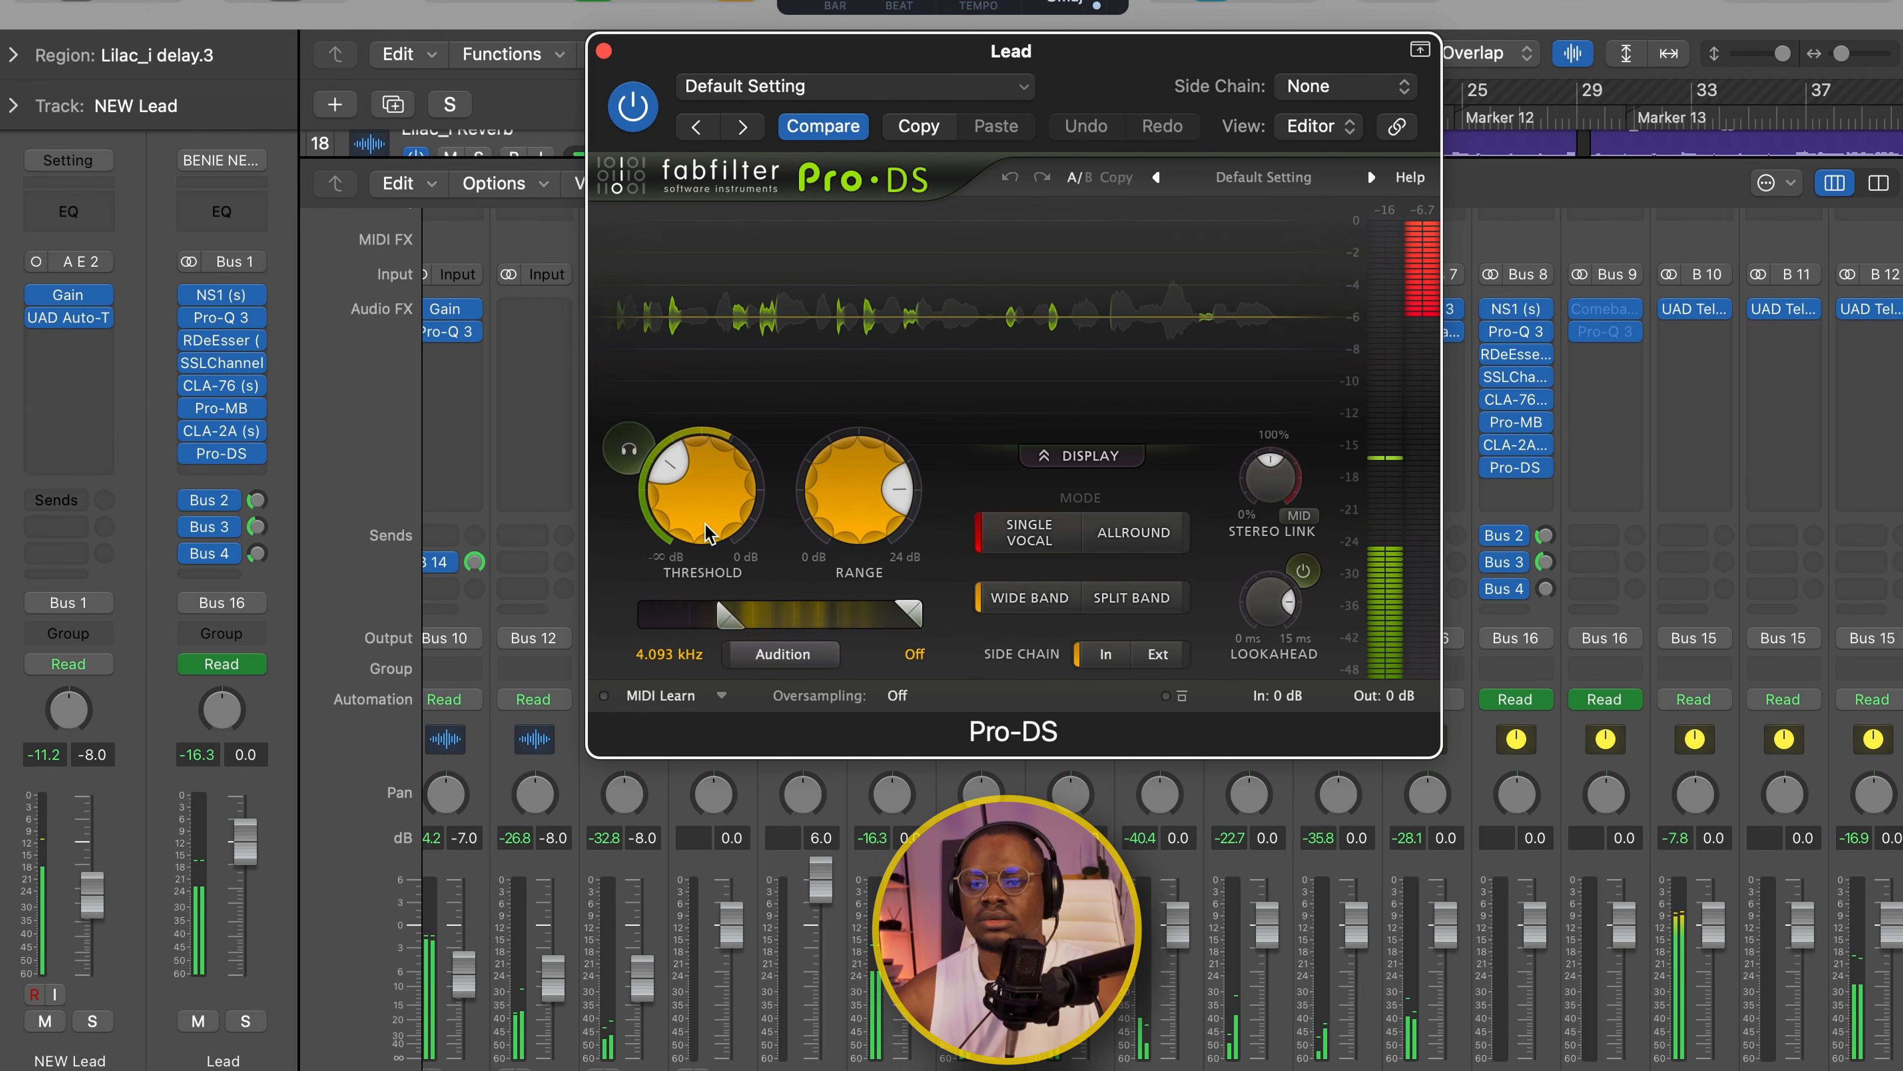
click(630, 451)
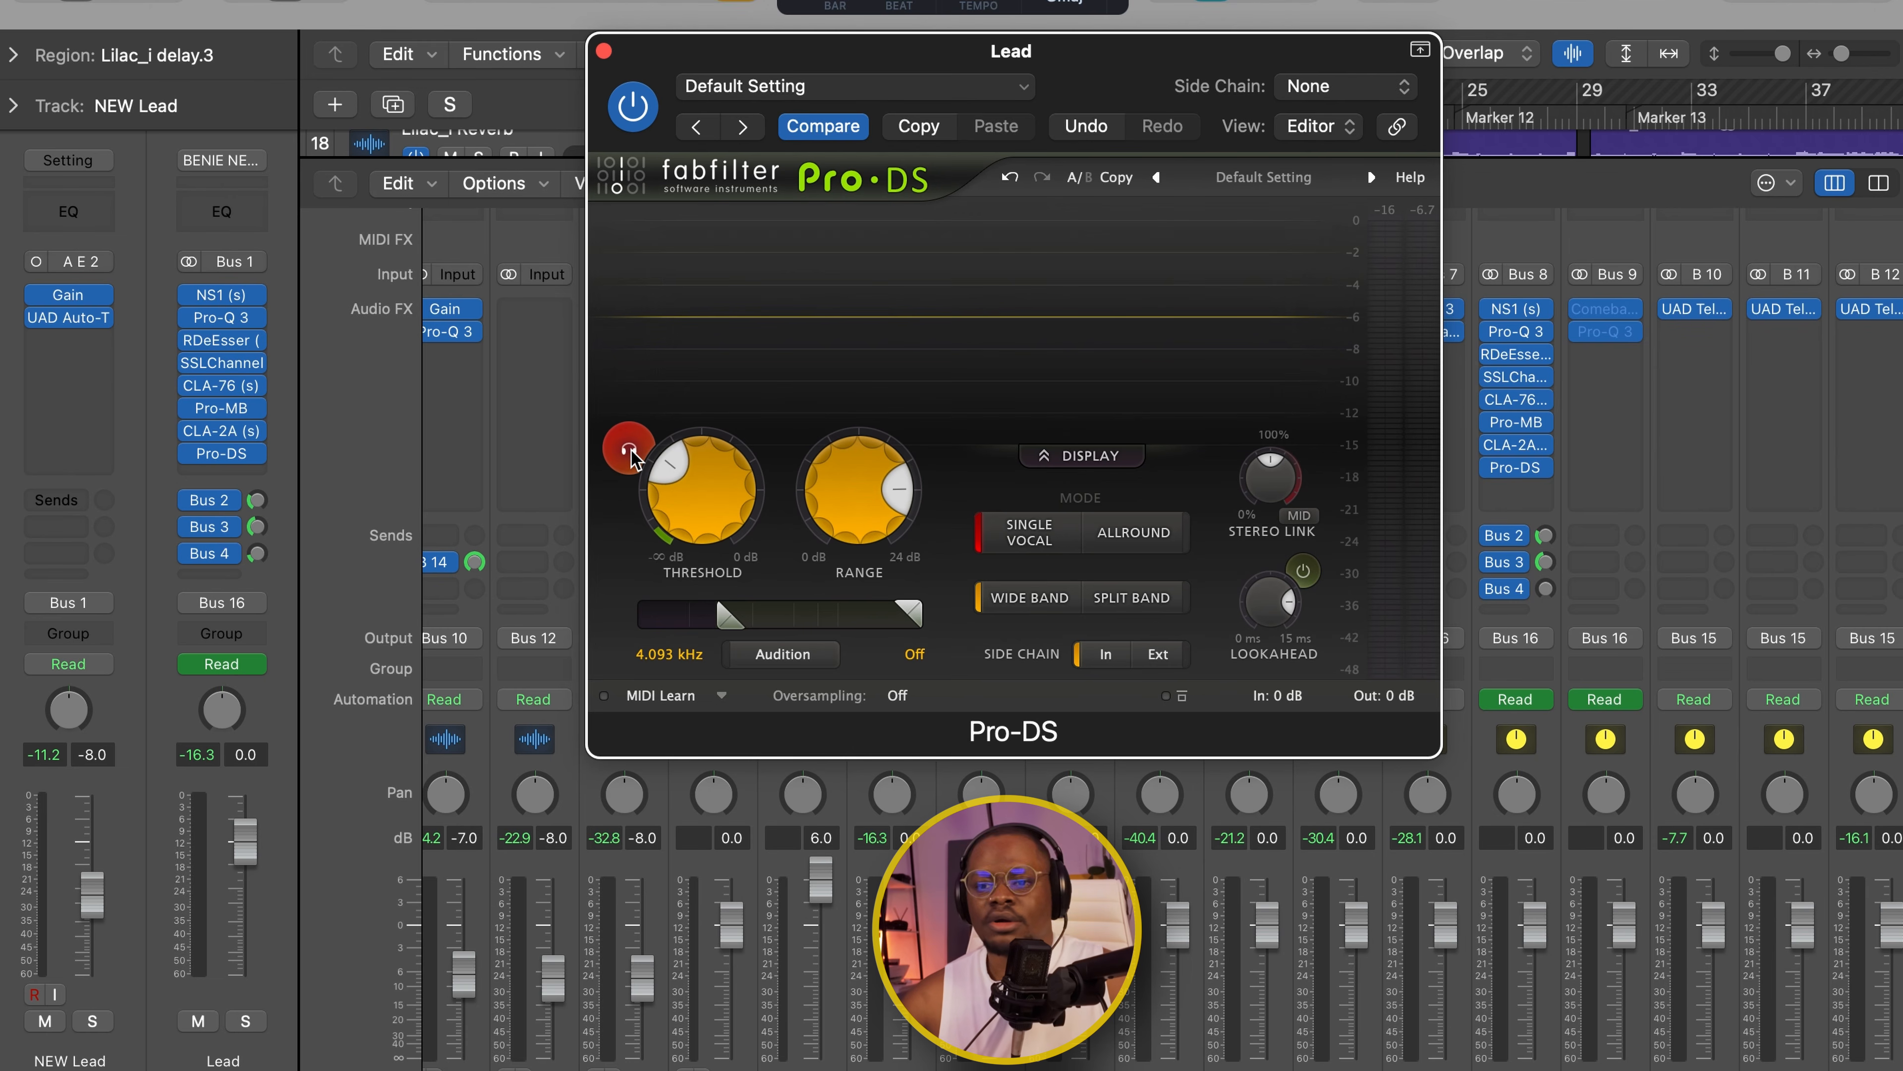
click(630, 451)
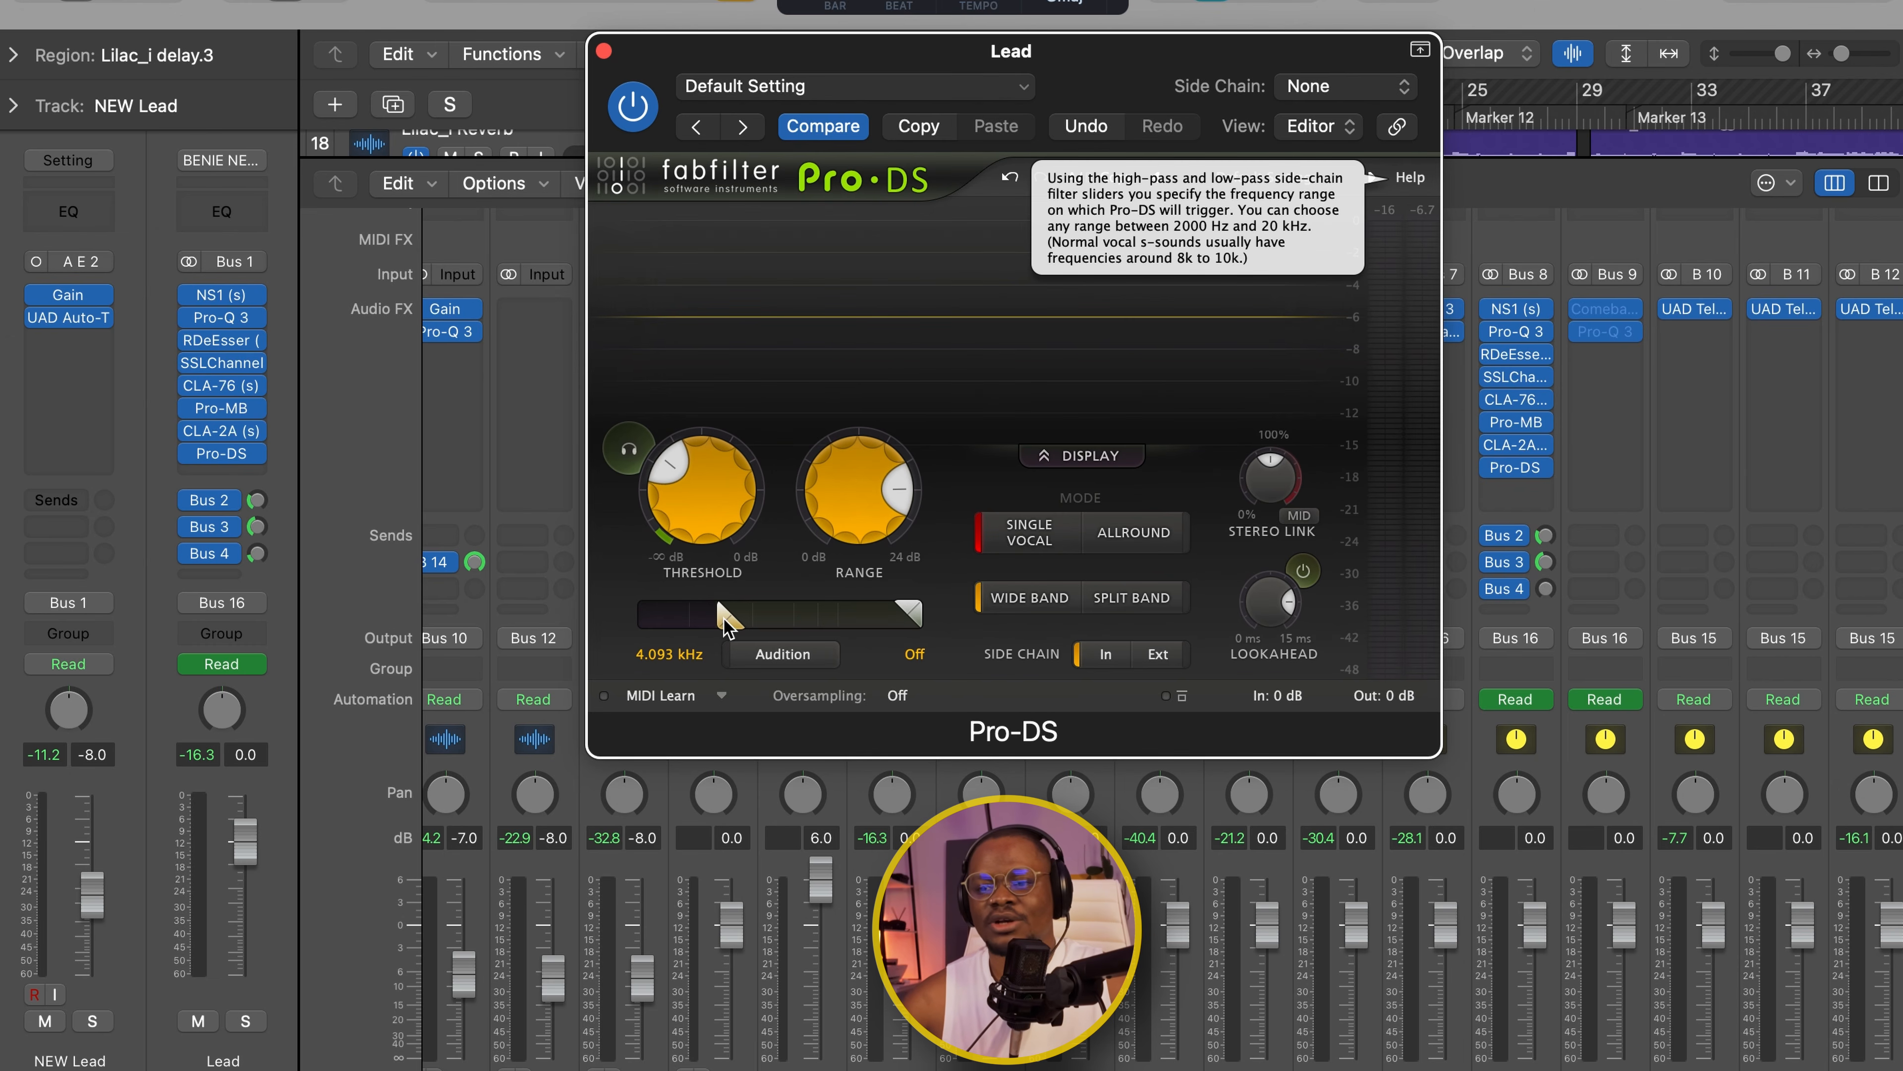
mouse_move(690, 506)
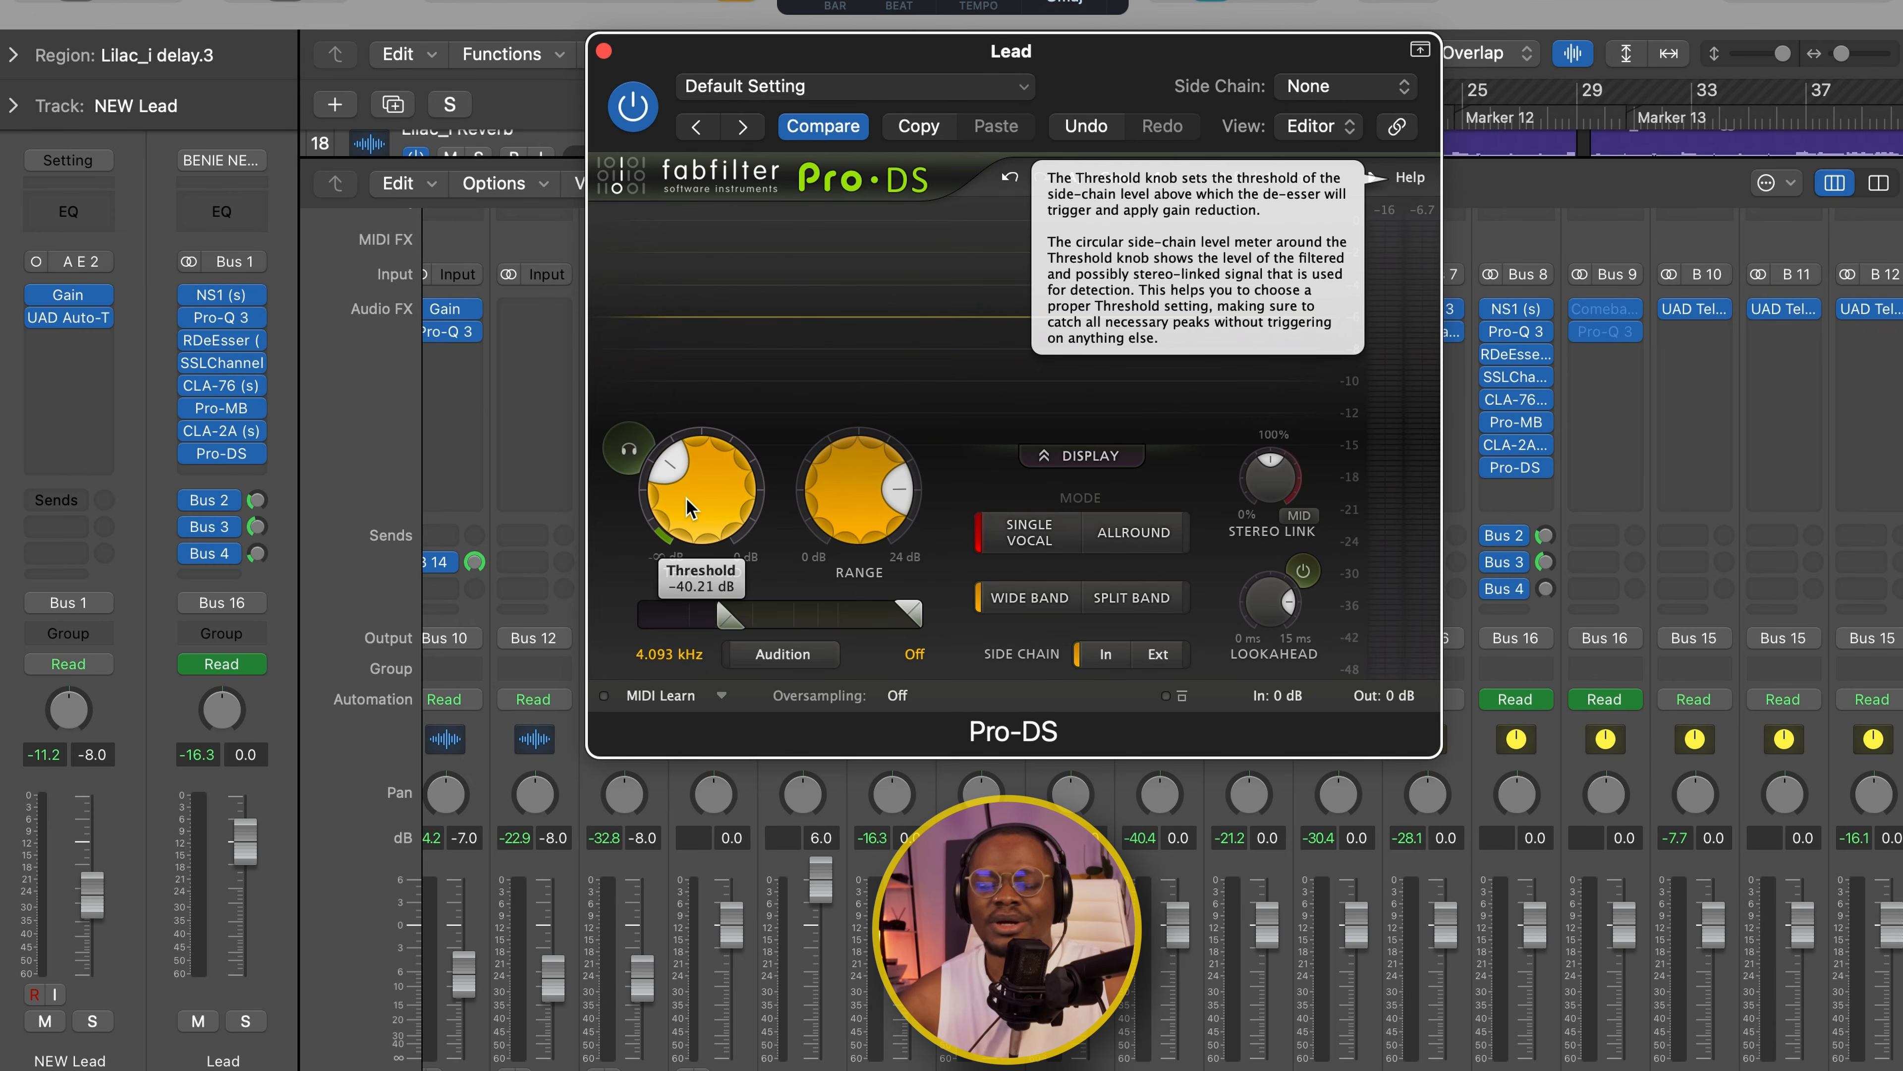
mouse_move(869, 501)
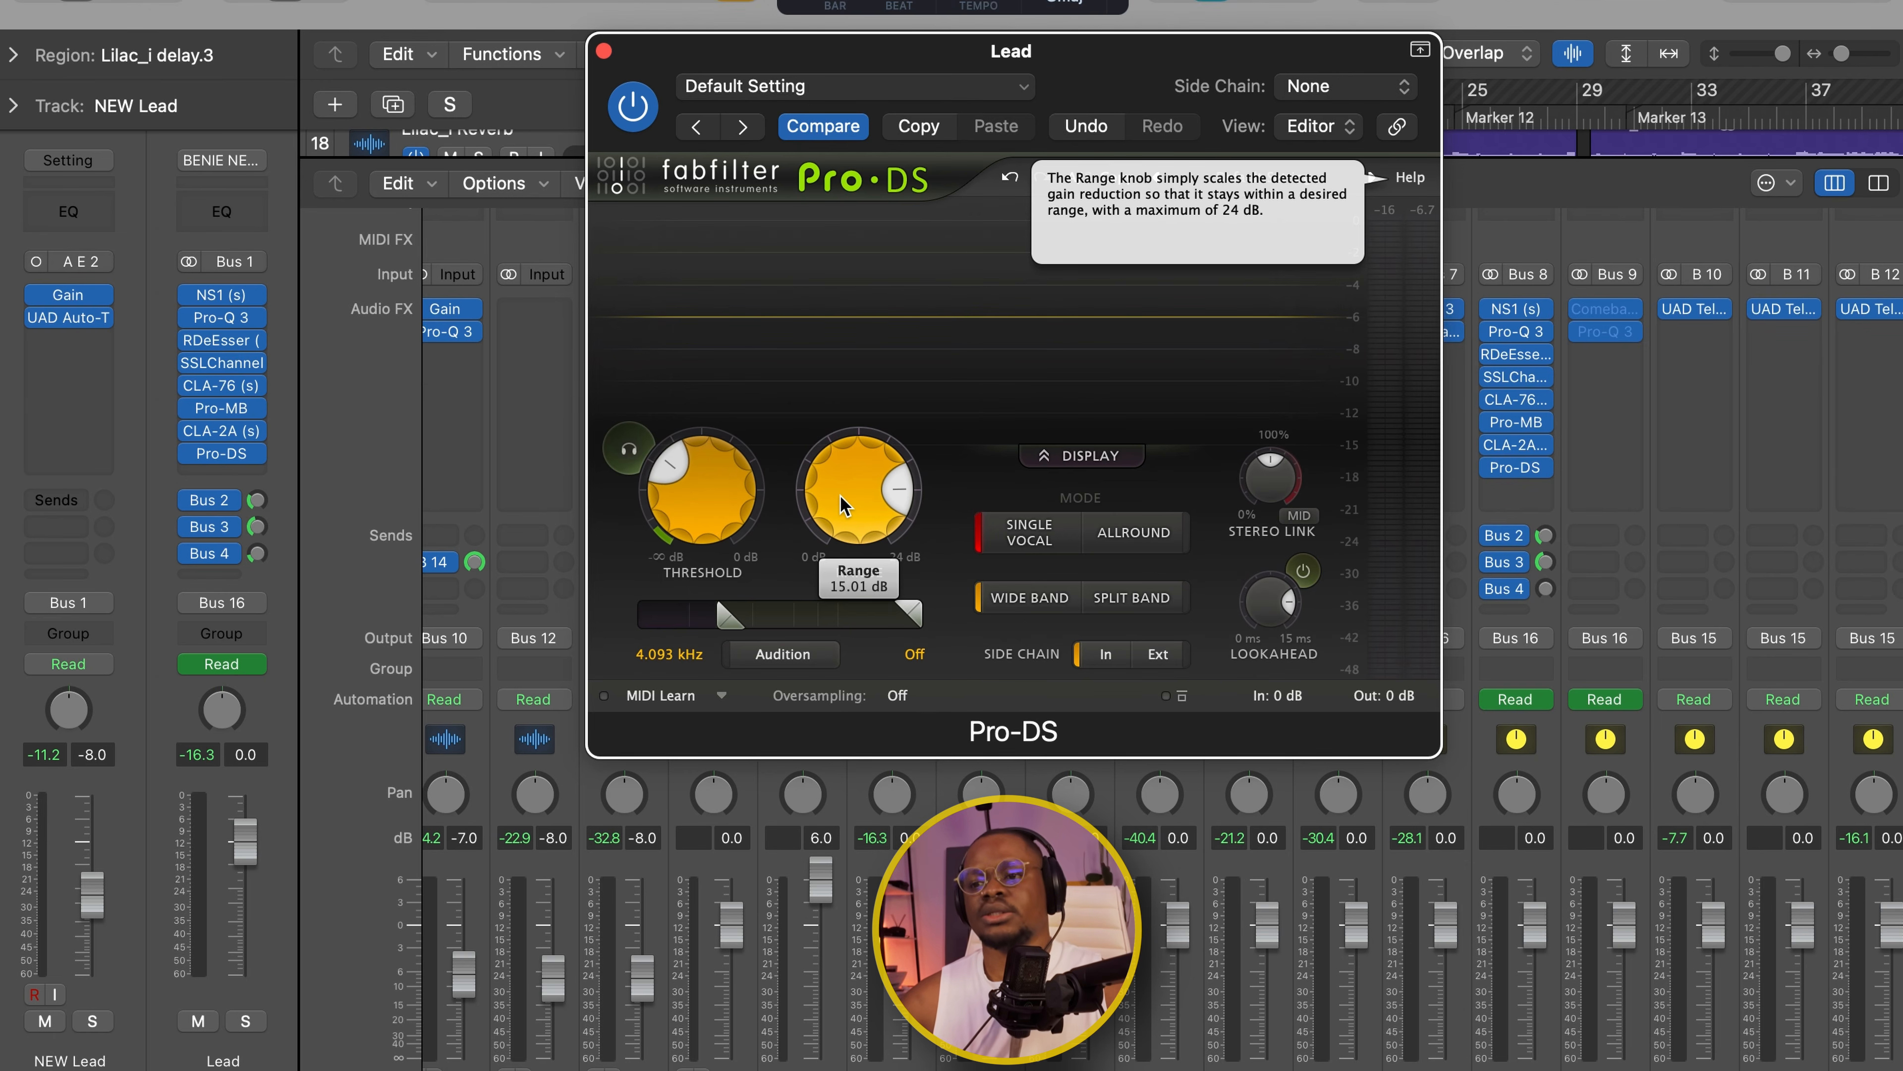
key(super+w)
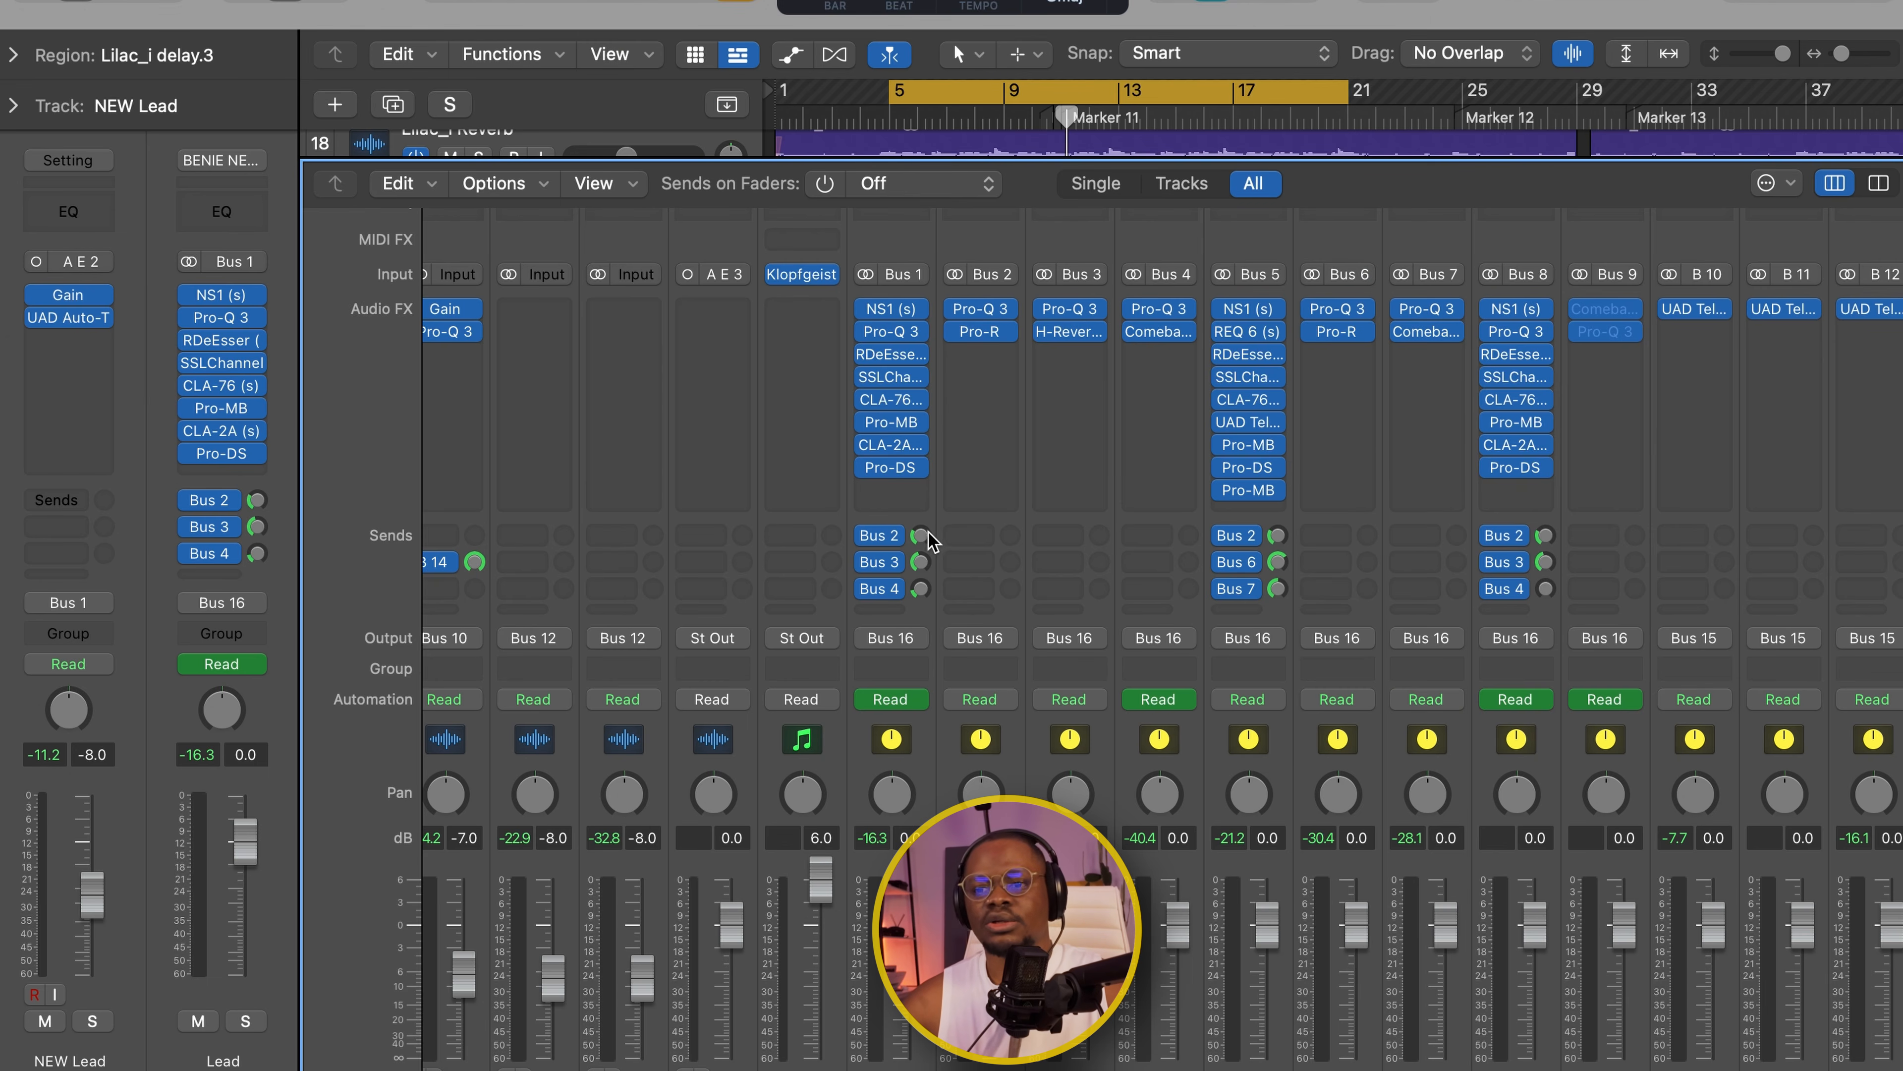
- Open the Pro-R reverb on Bus 2, fed by the Lead bus, and examine its space and predelay
mouse_move(925, 538)
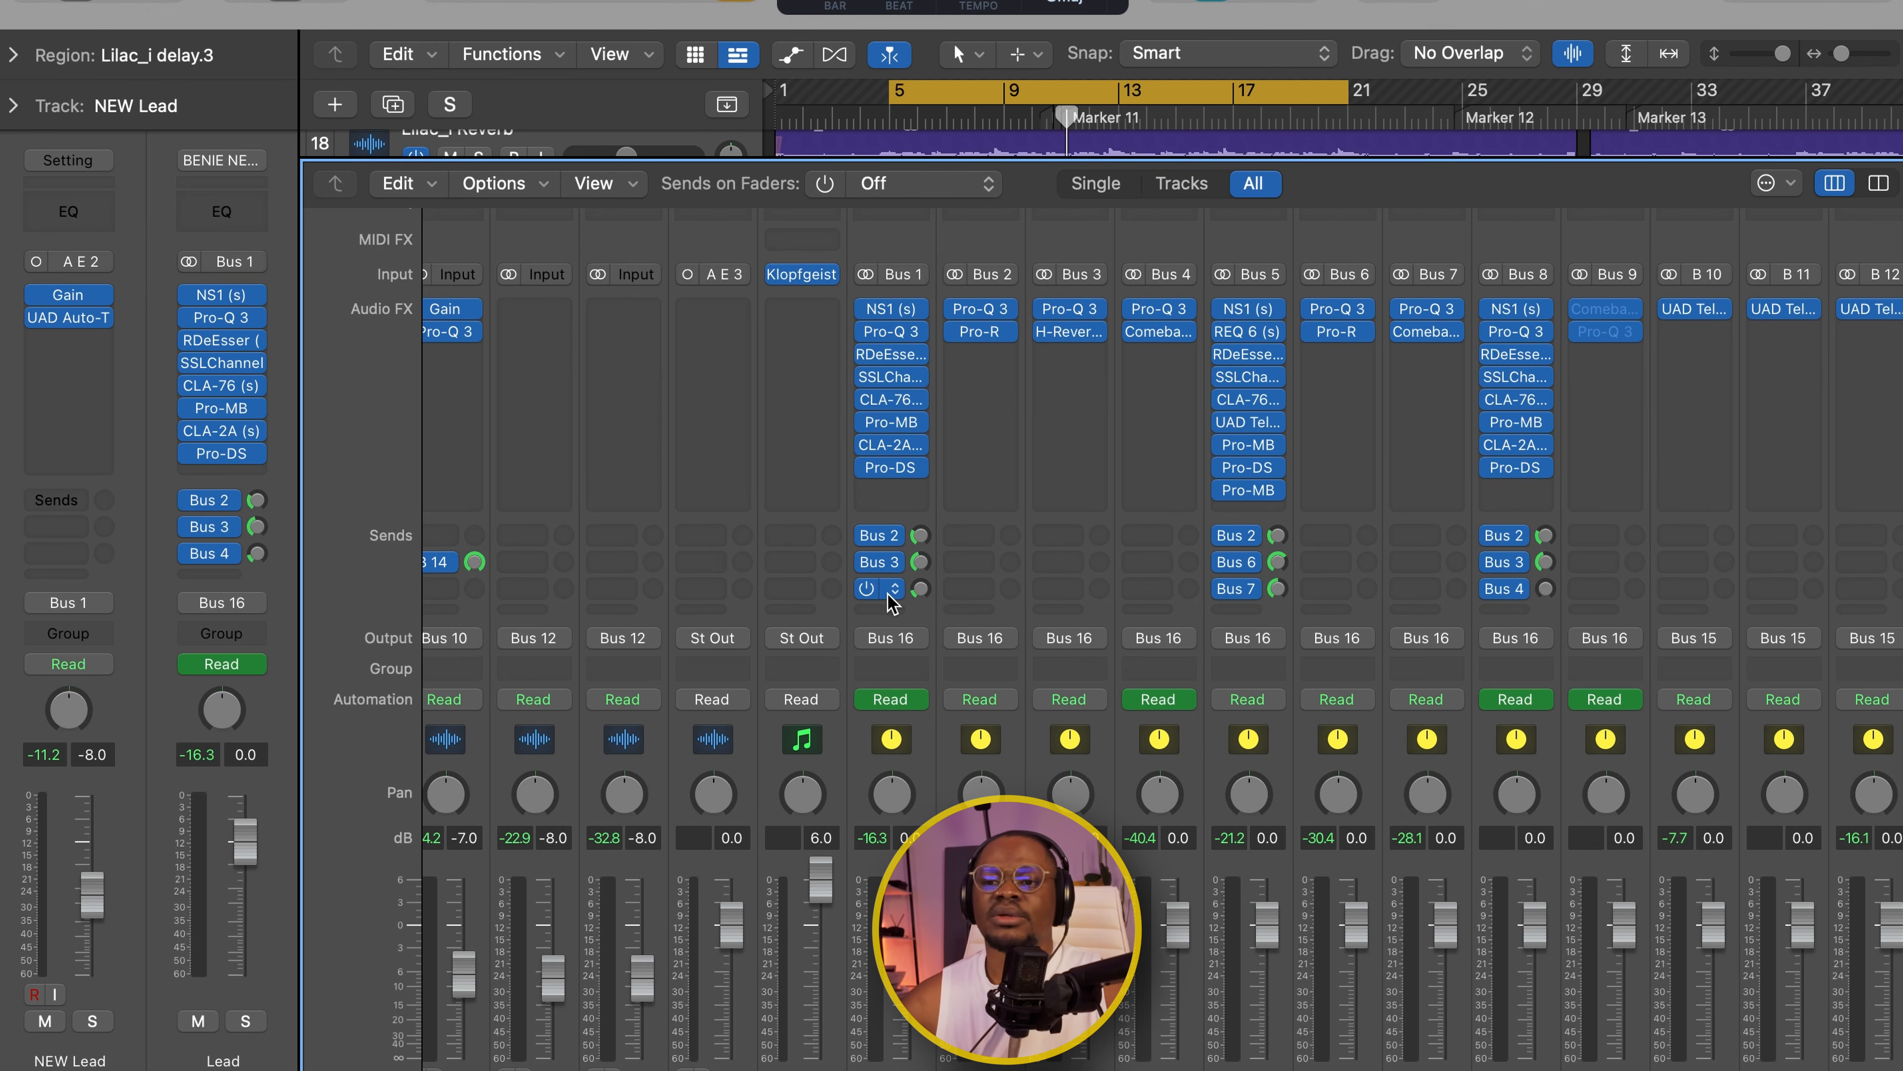
scroll(1053, 341, left, 2)
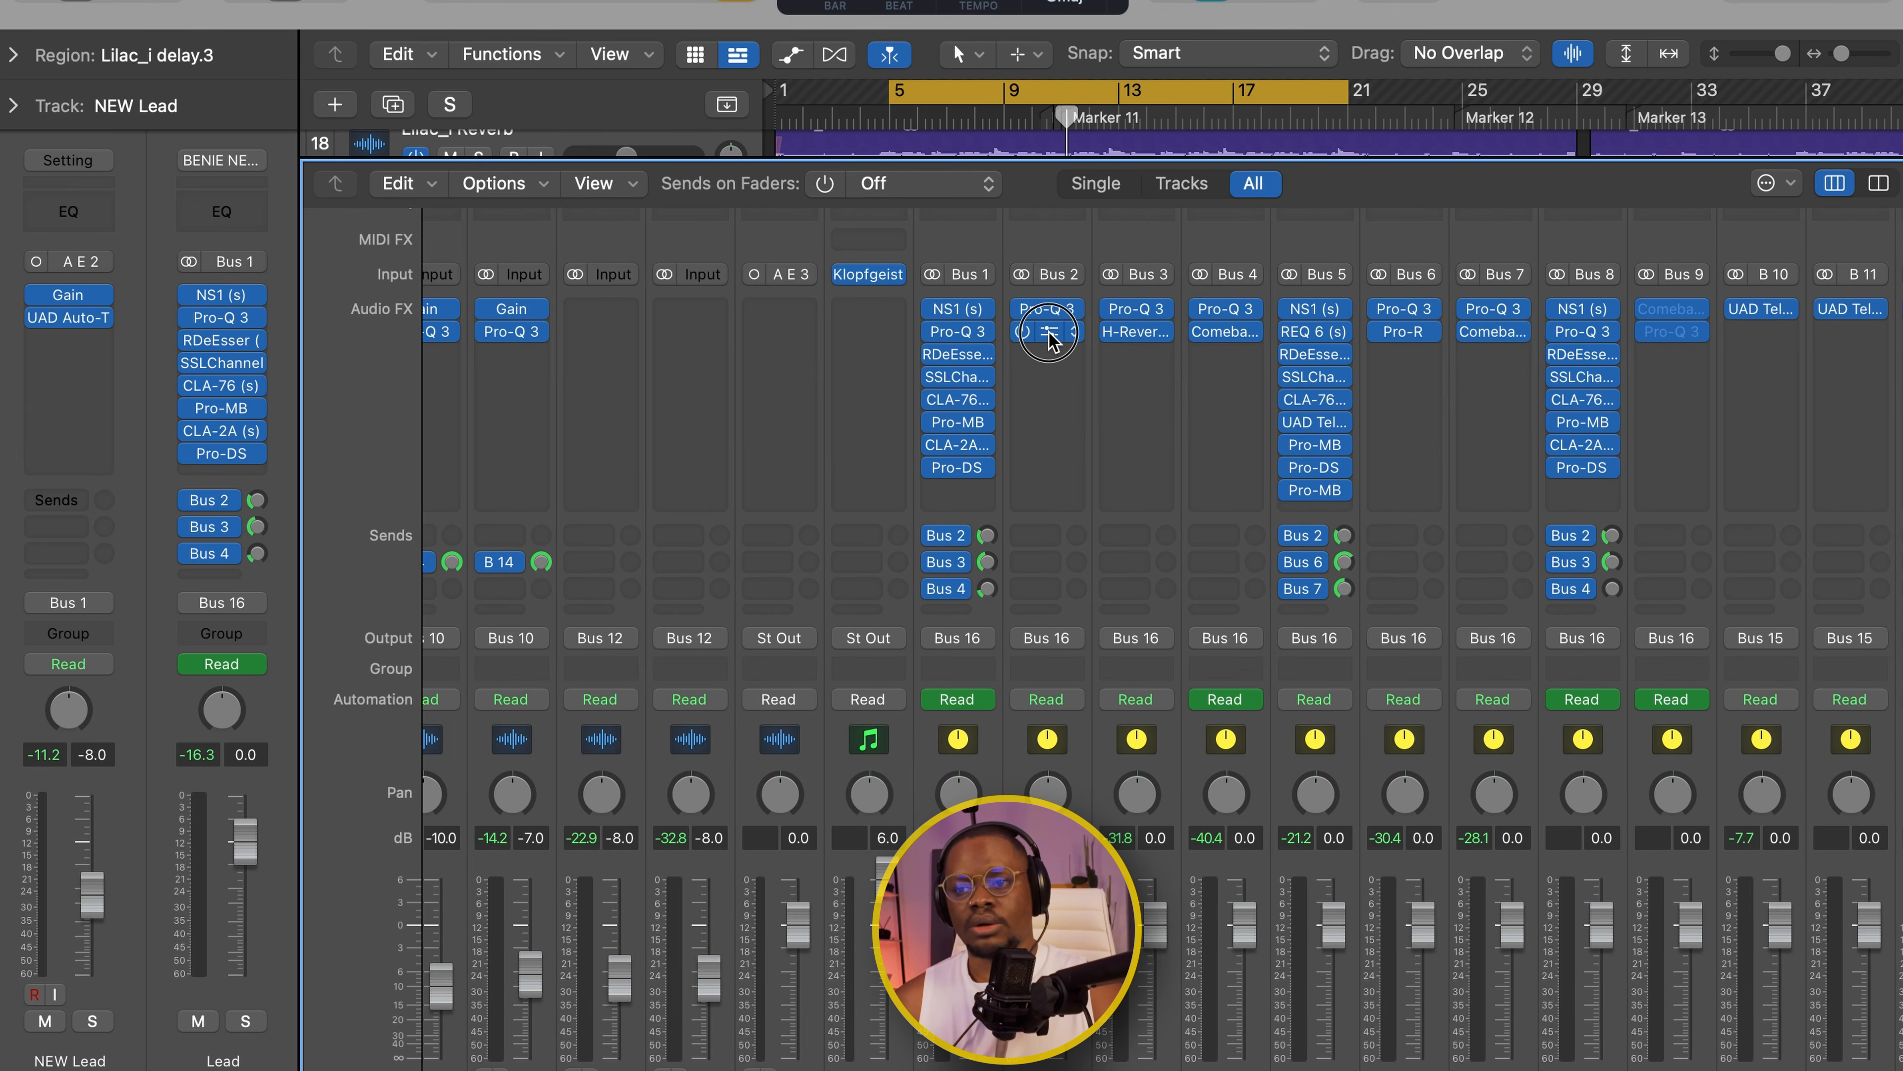
click(1049, 336)
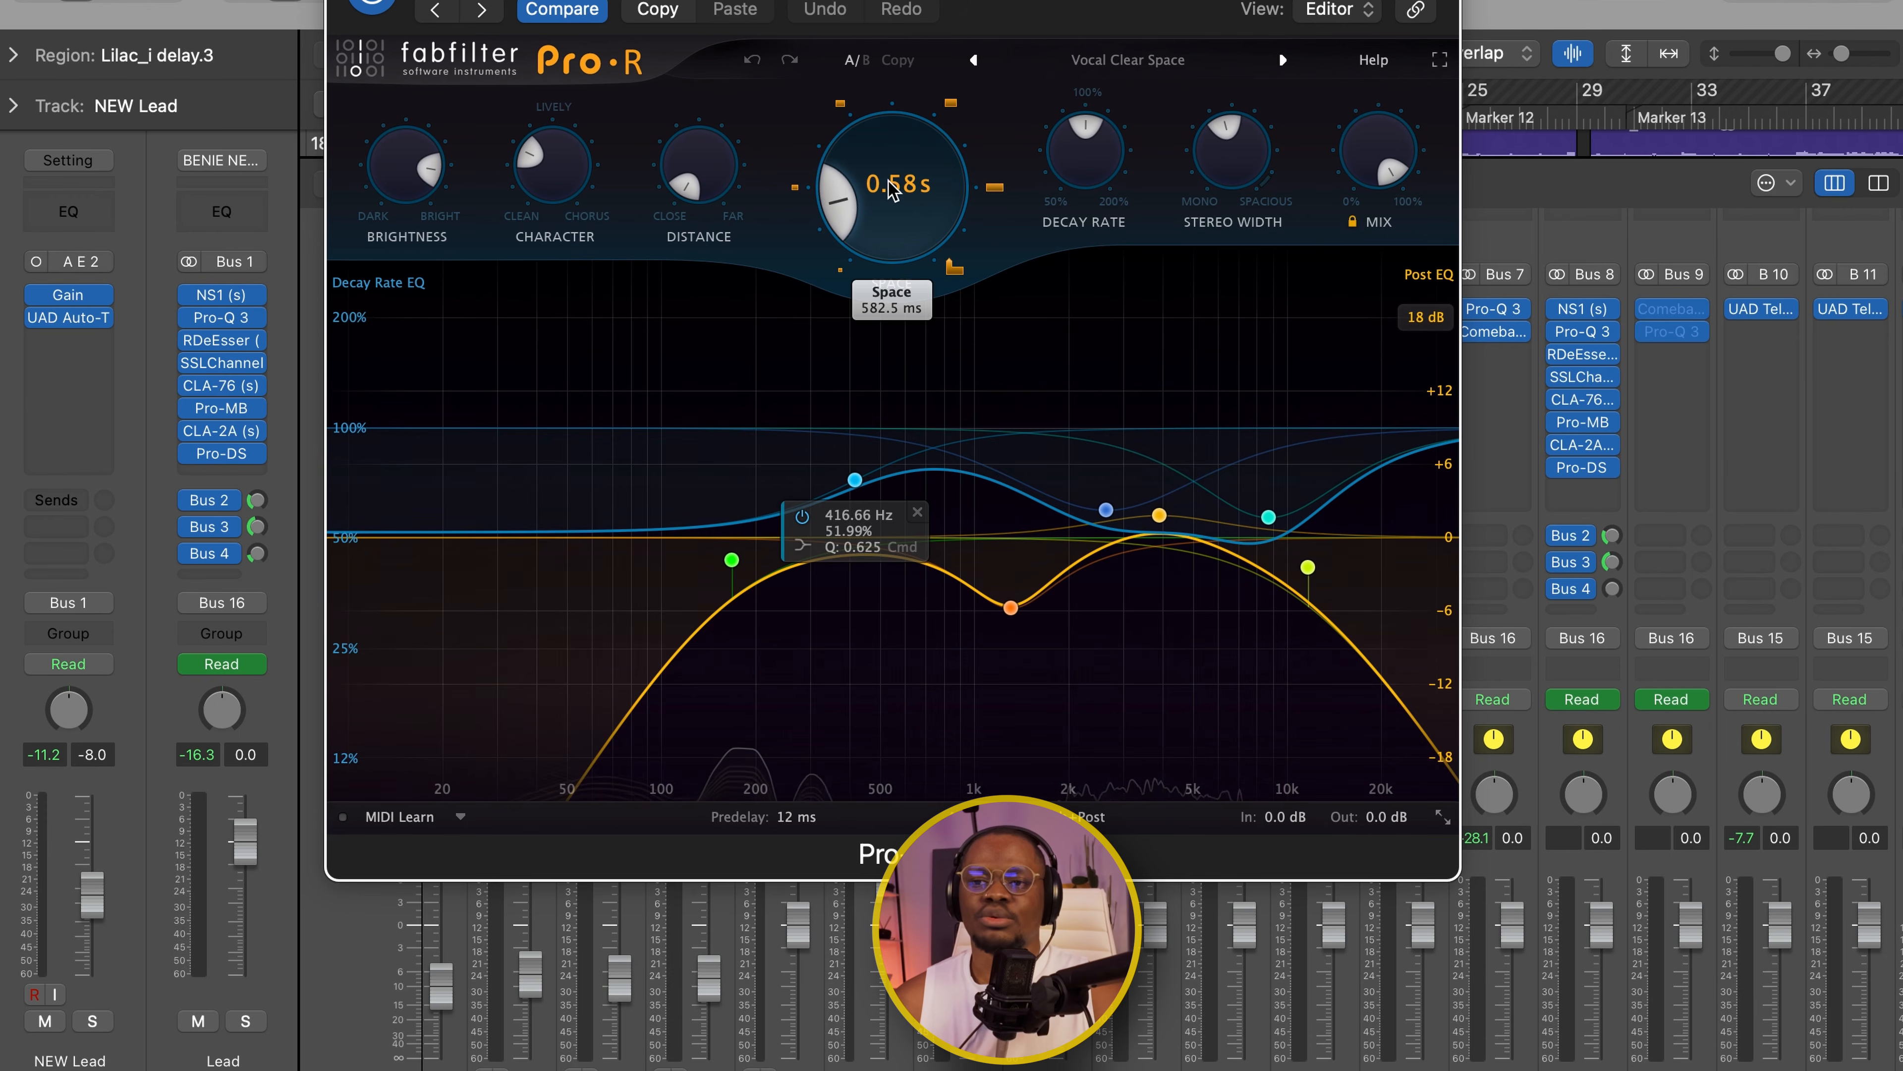
drag(958, 3, 1075, 14)
mouse_move(879, 835)
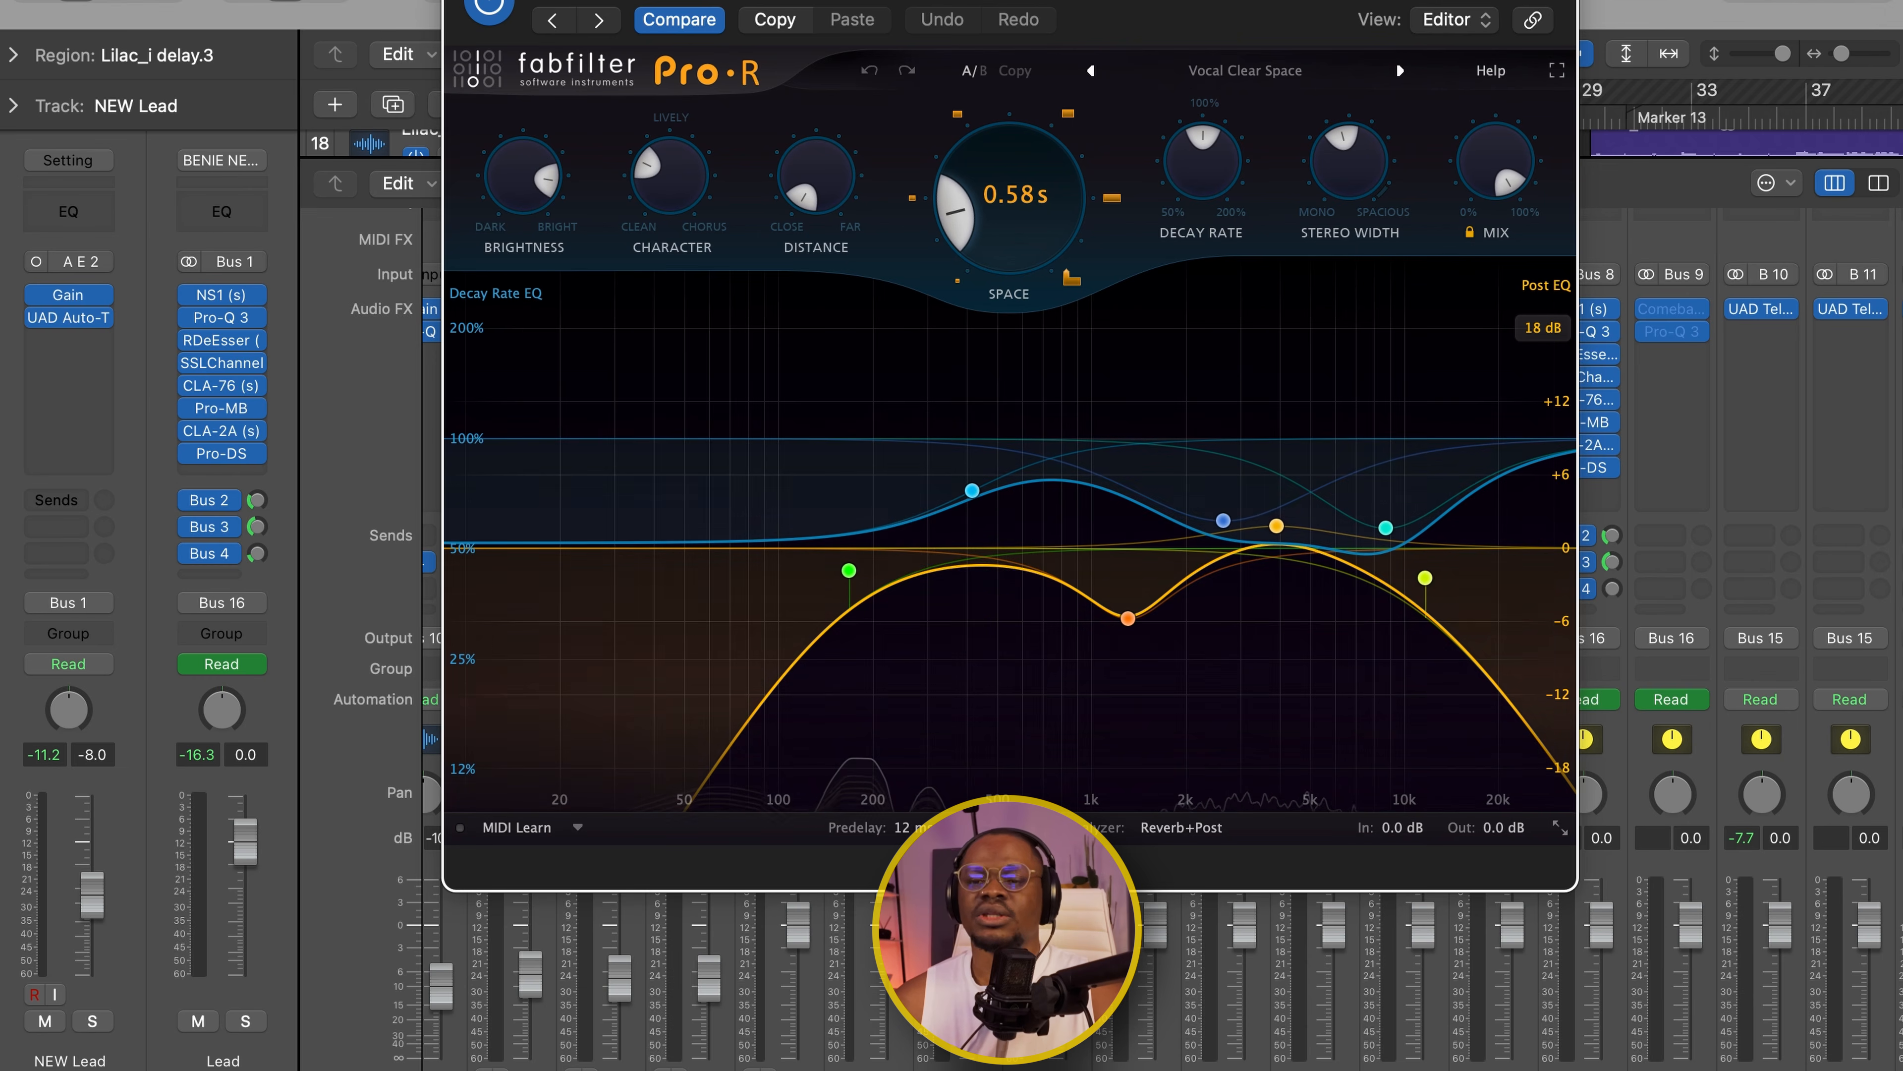
key(super+w)
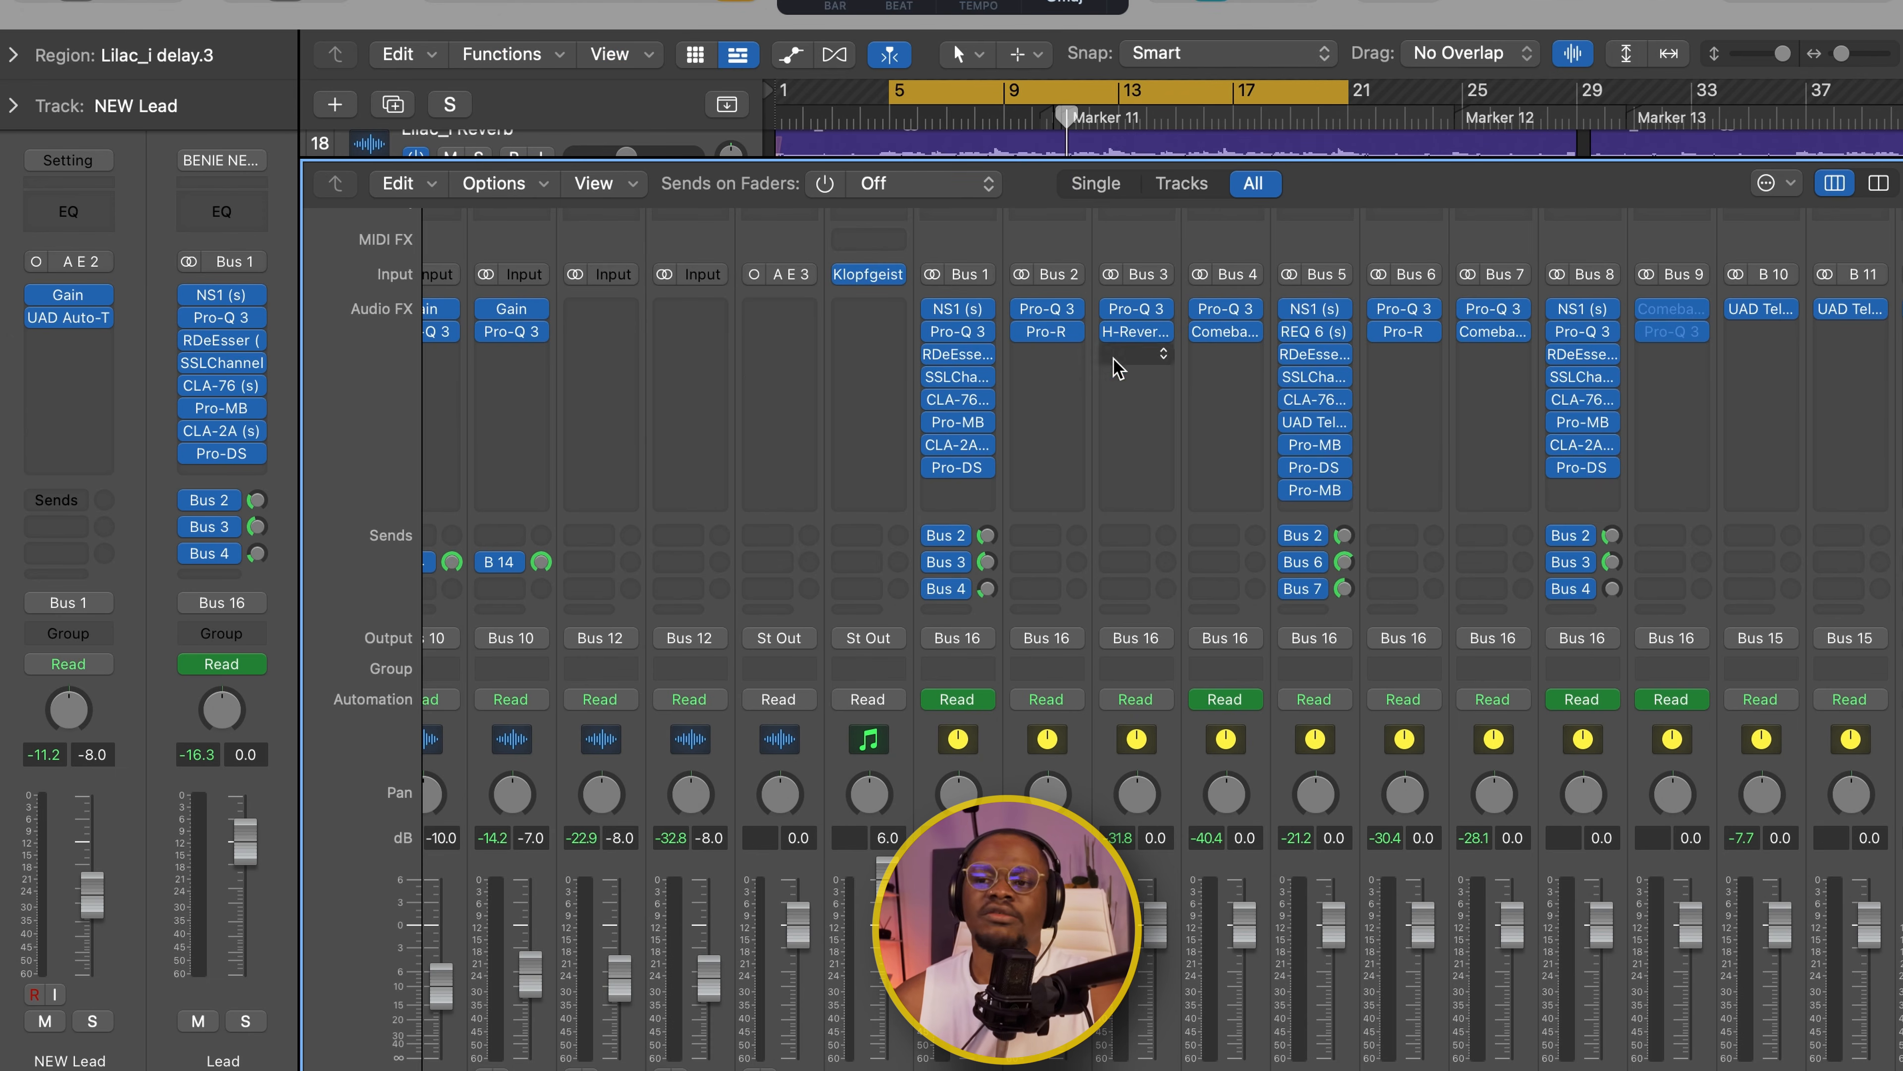
- Examine the settings of the H-Reverb on Bus 3 and the Comeback Kid 1/4 delay on Bus 4
click(1124, 334)
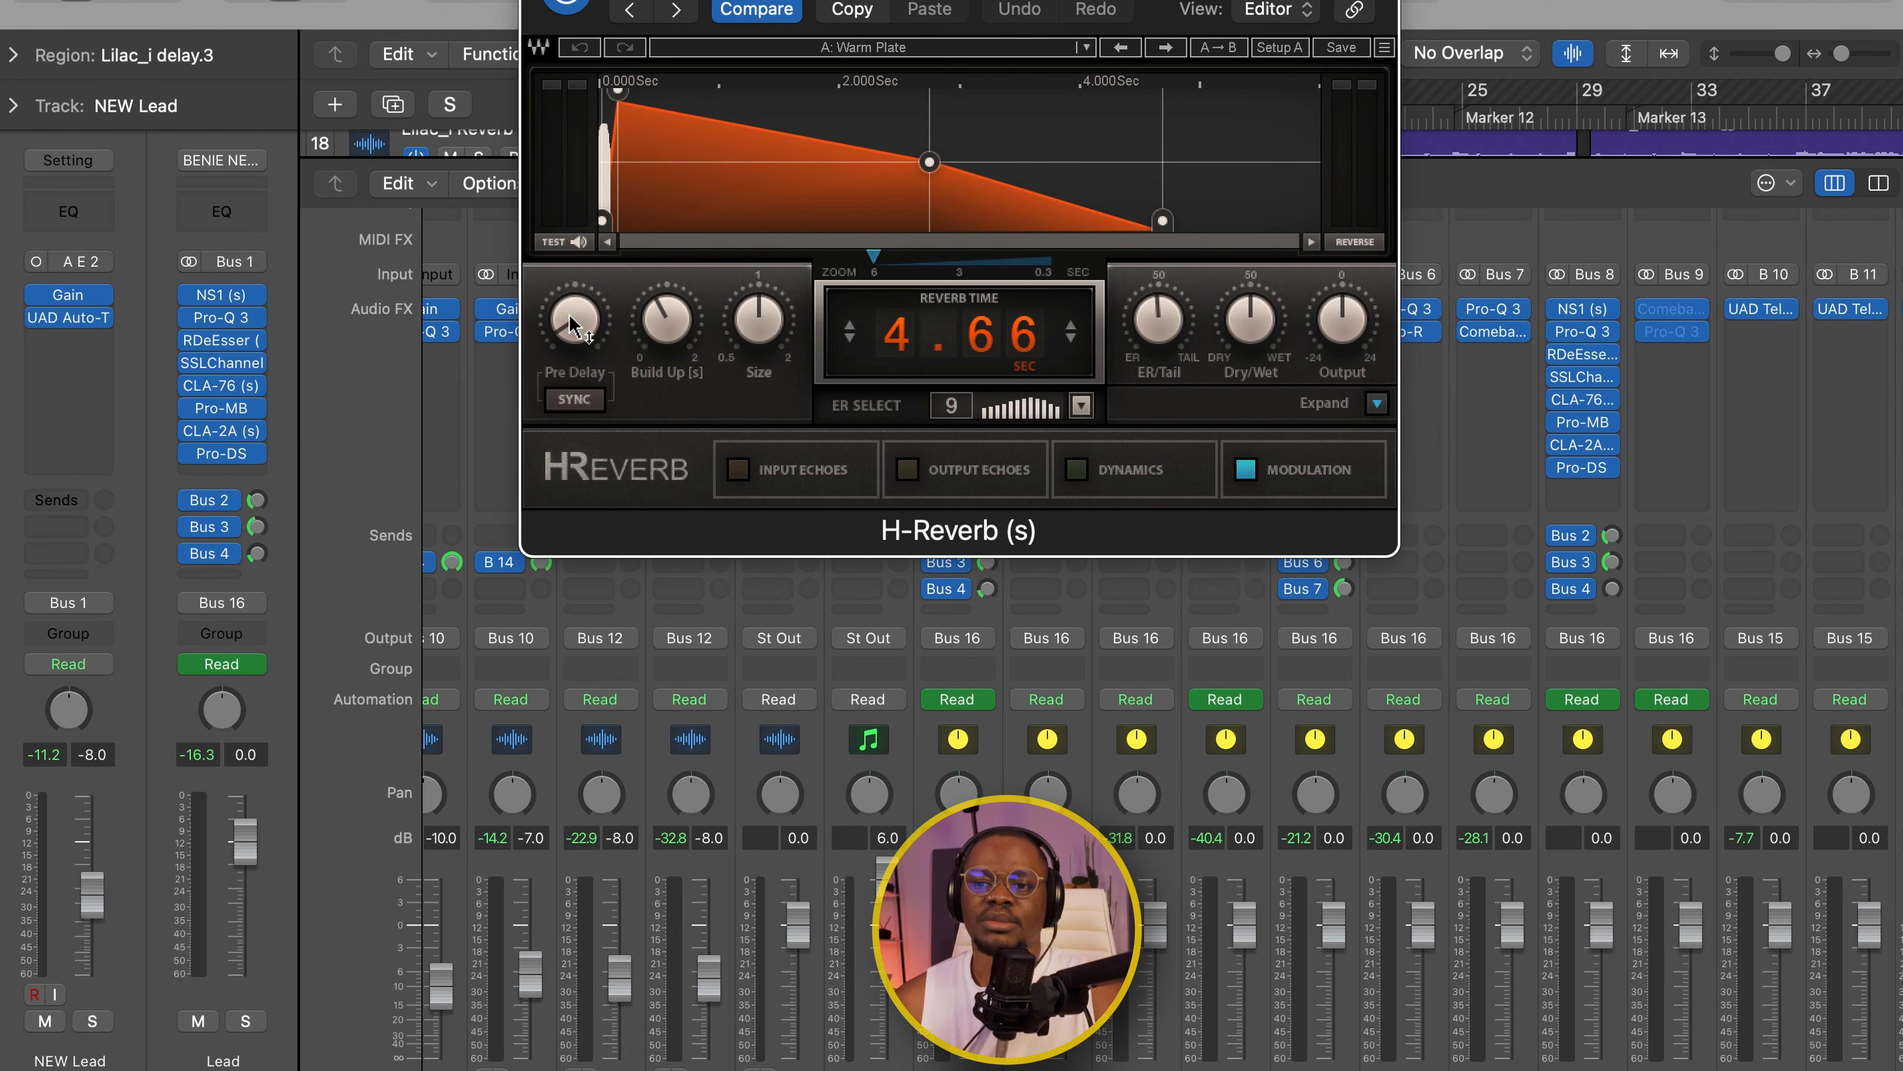
key(super+w)
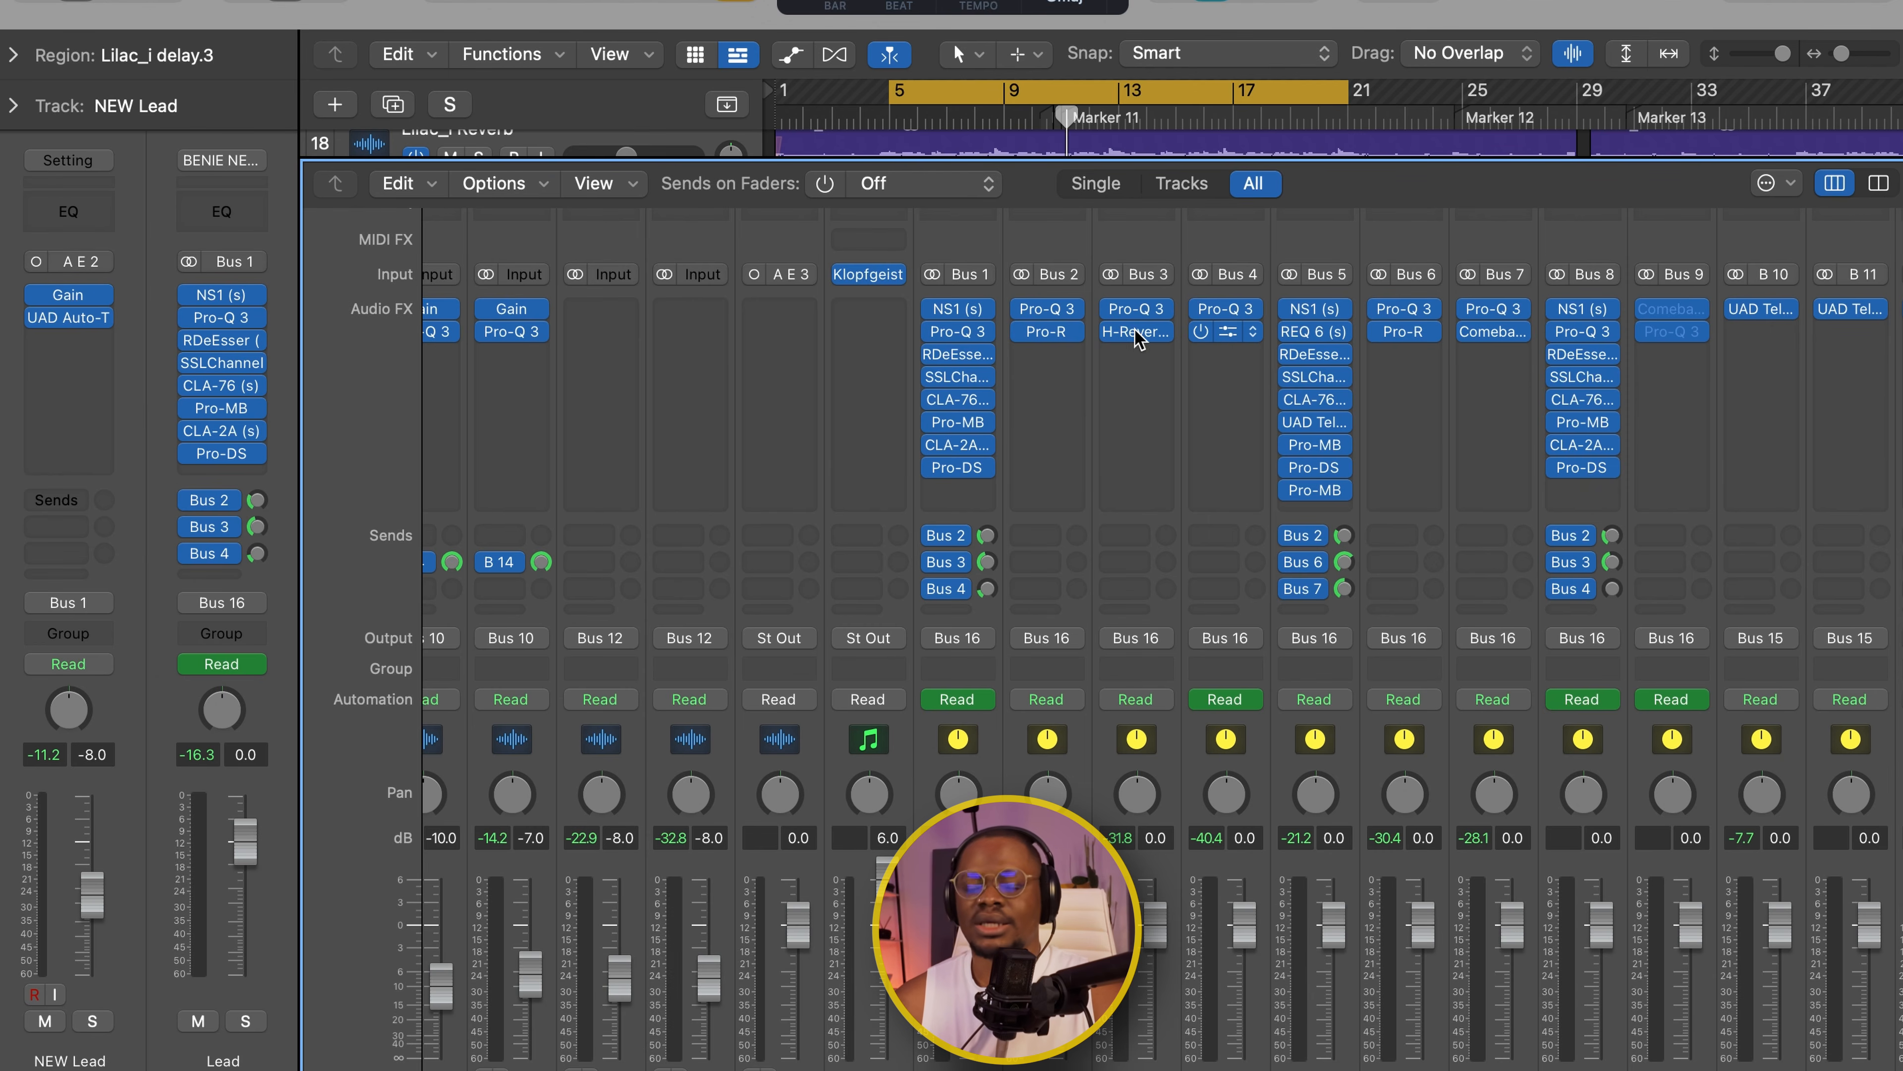
click(1215, 331)
drag(924, 198, 1019, 143)
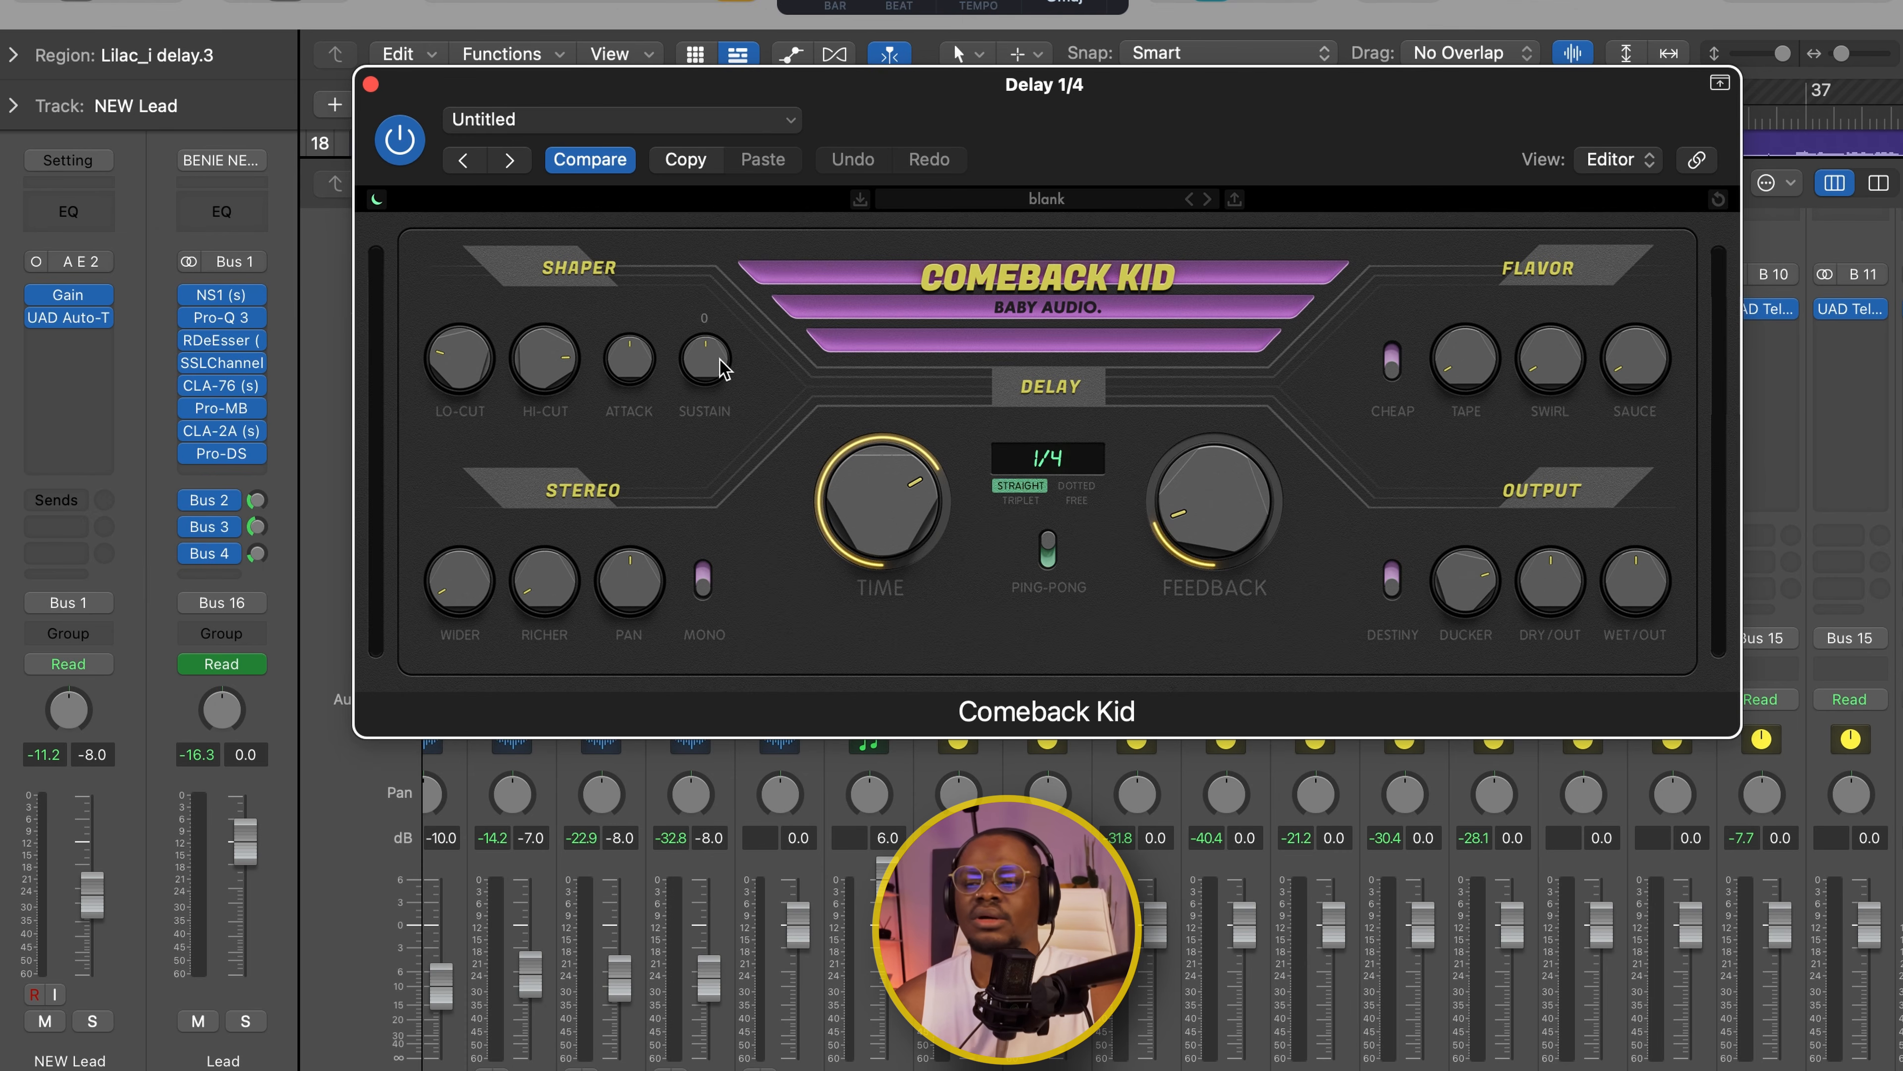
click(370, 84)
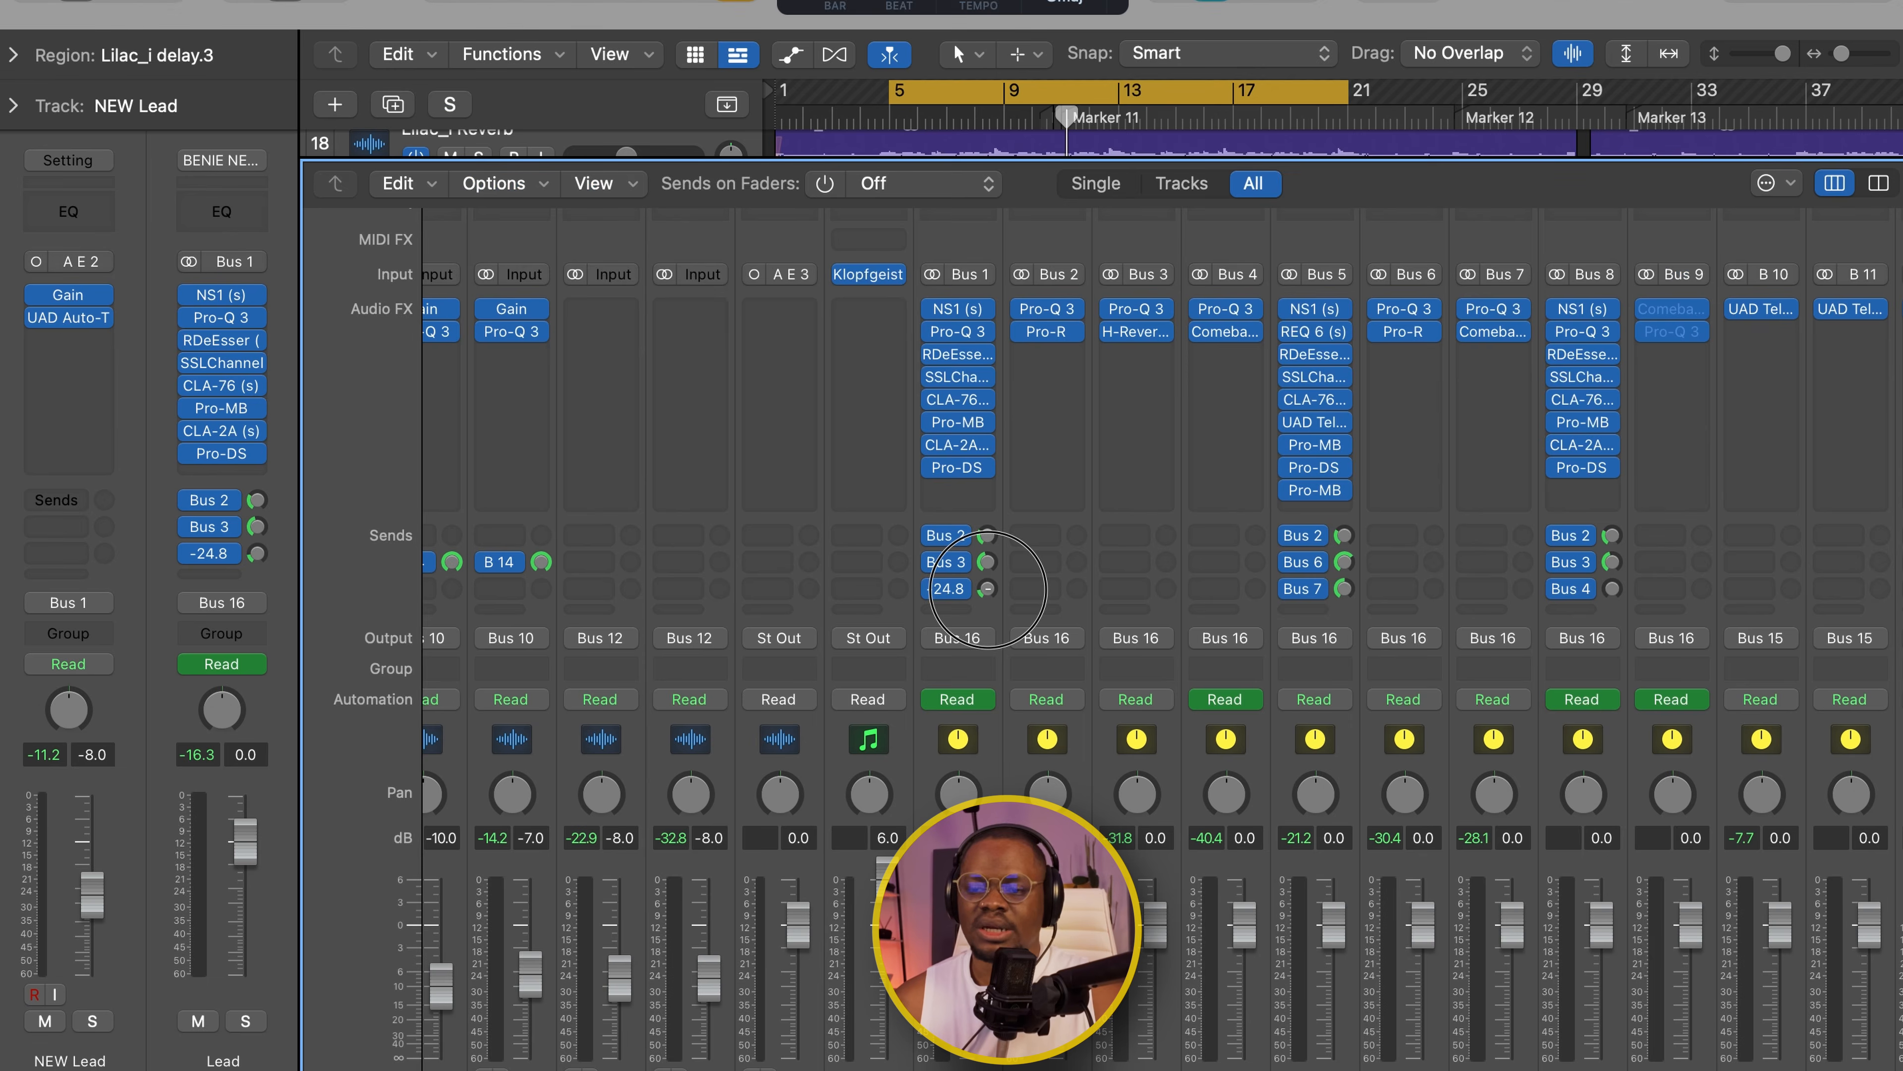
- Set the Lead bus's send to Bus 4 to -24.4 dB and listen to Lead soloed and in the full mix
drag(989, 589, 988, 588)
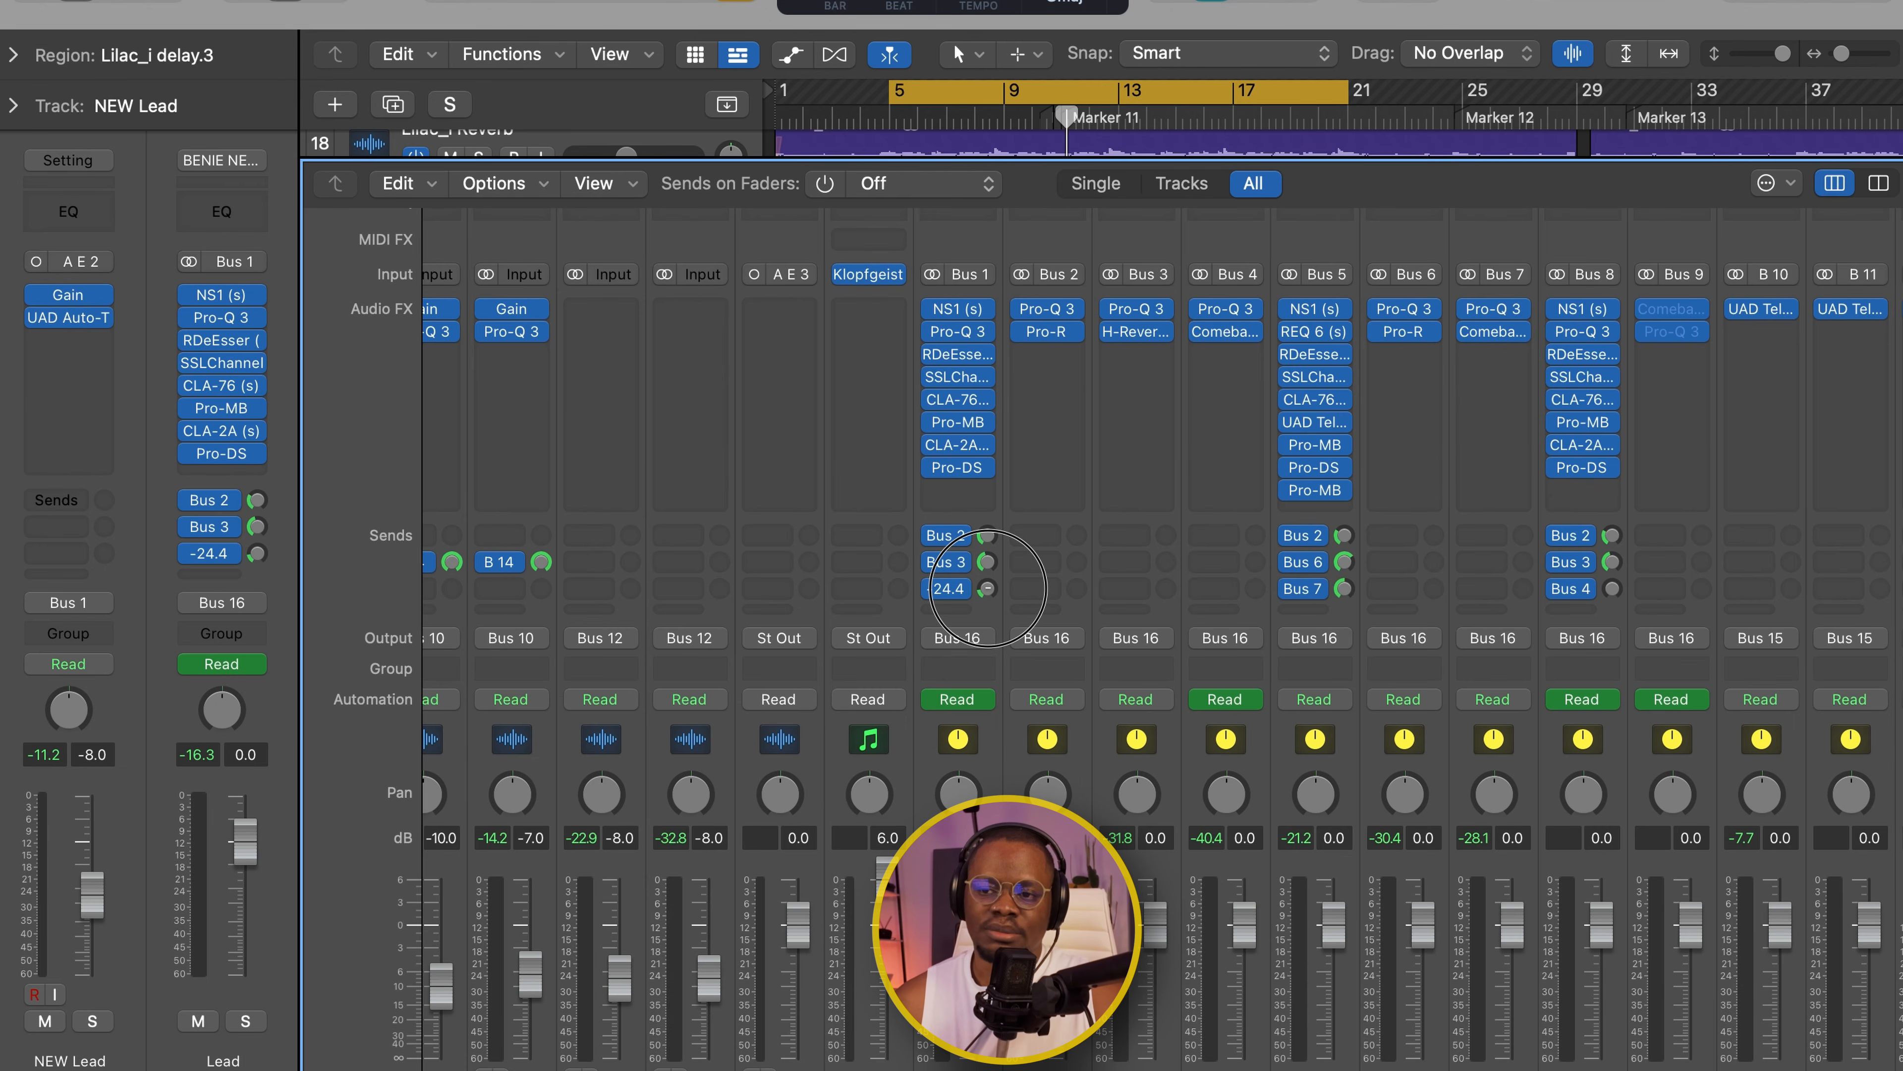
scroll(996, 525, down, 3)
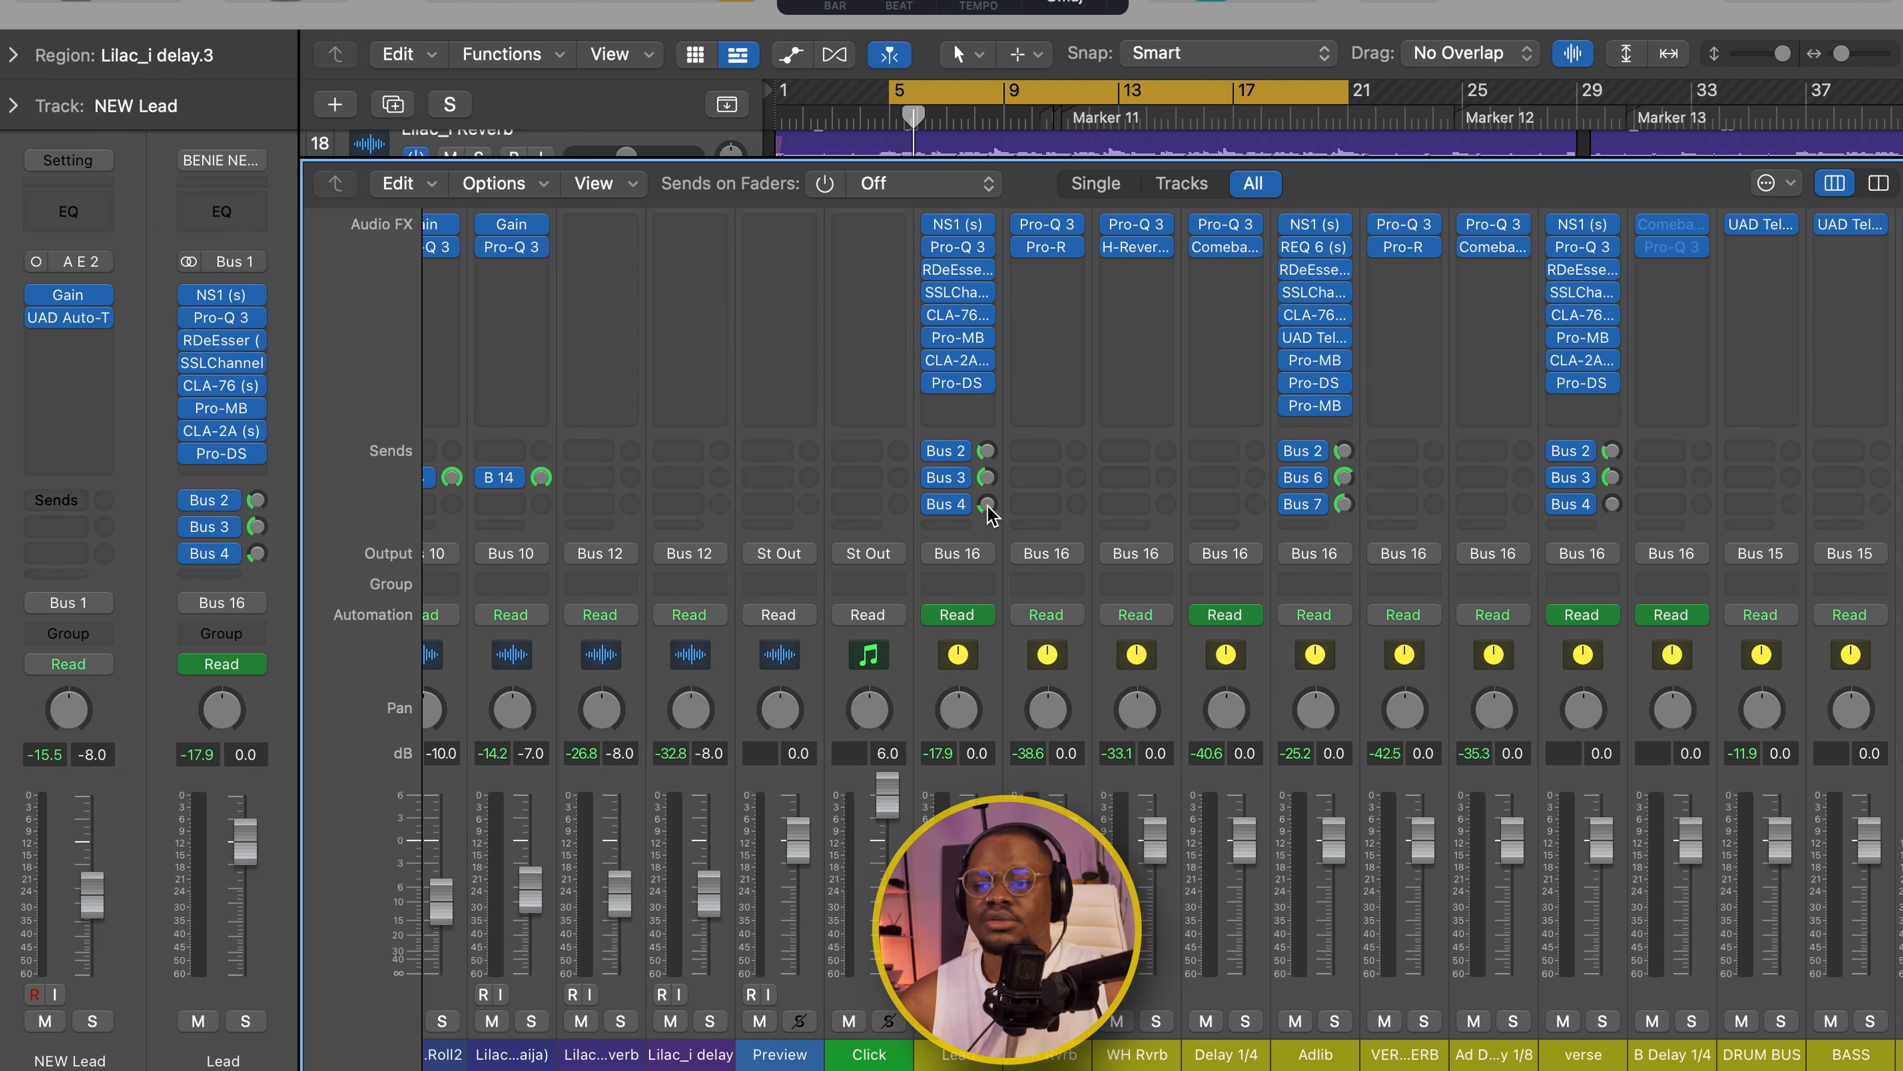
click(977, 1021)
key(space)
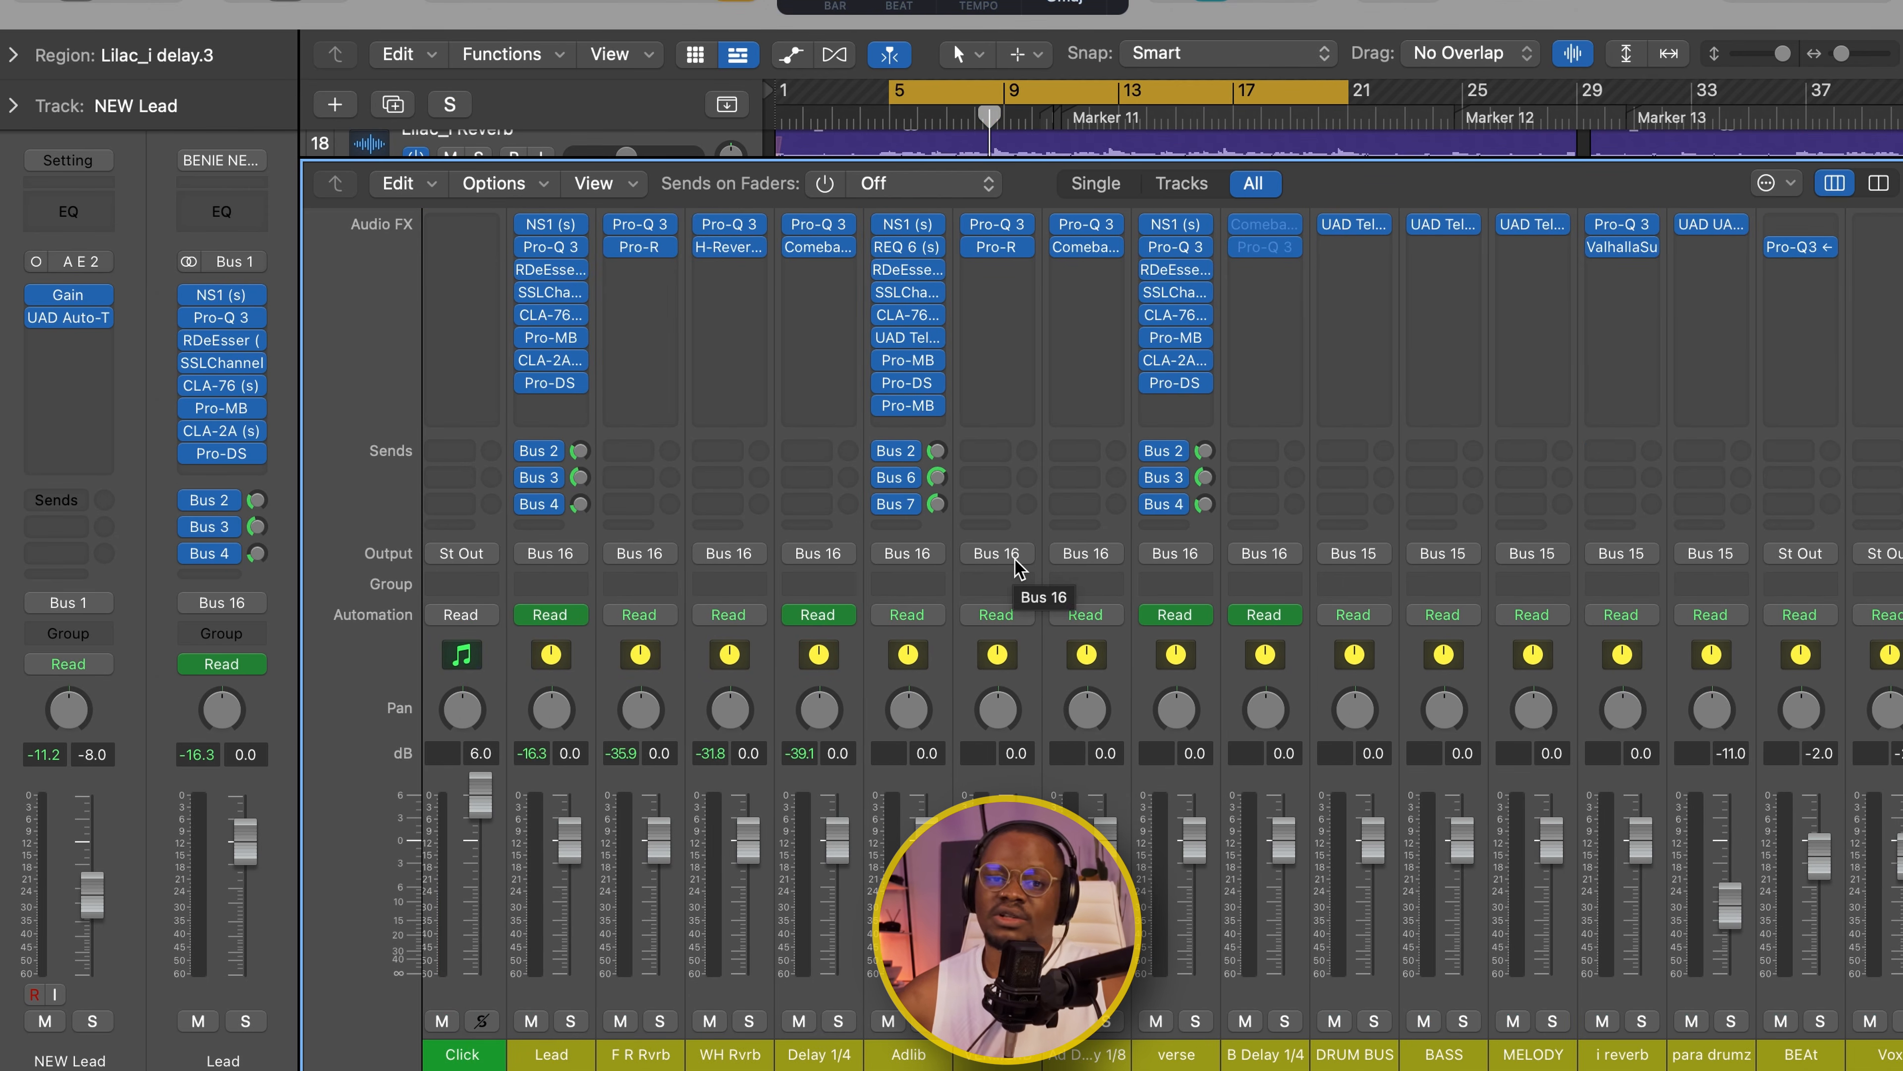
key(space)
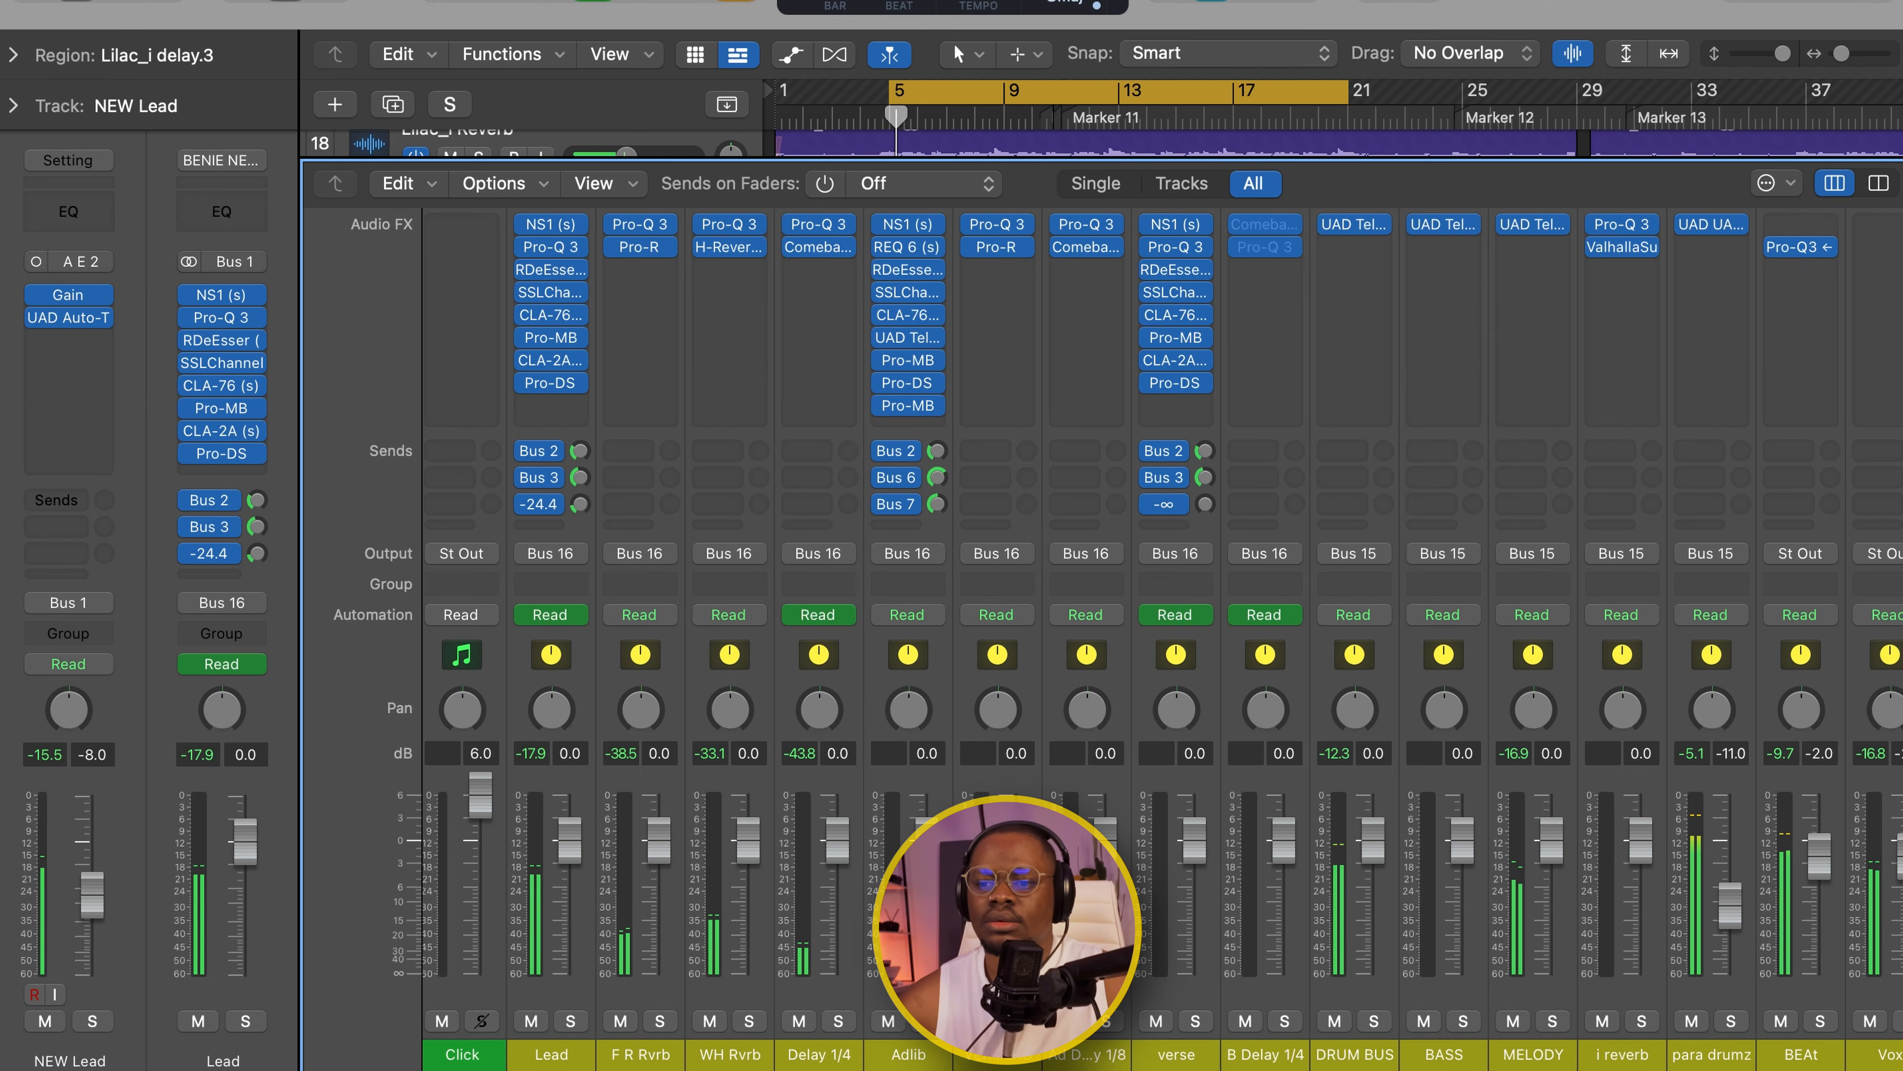
key(ctrl+s)
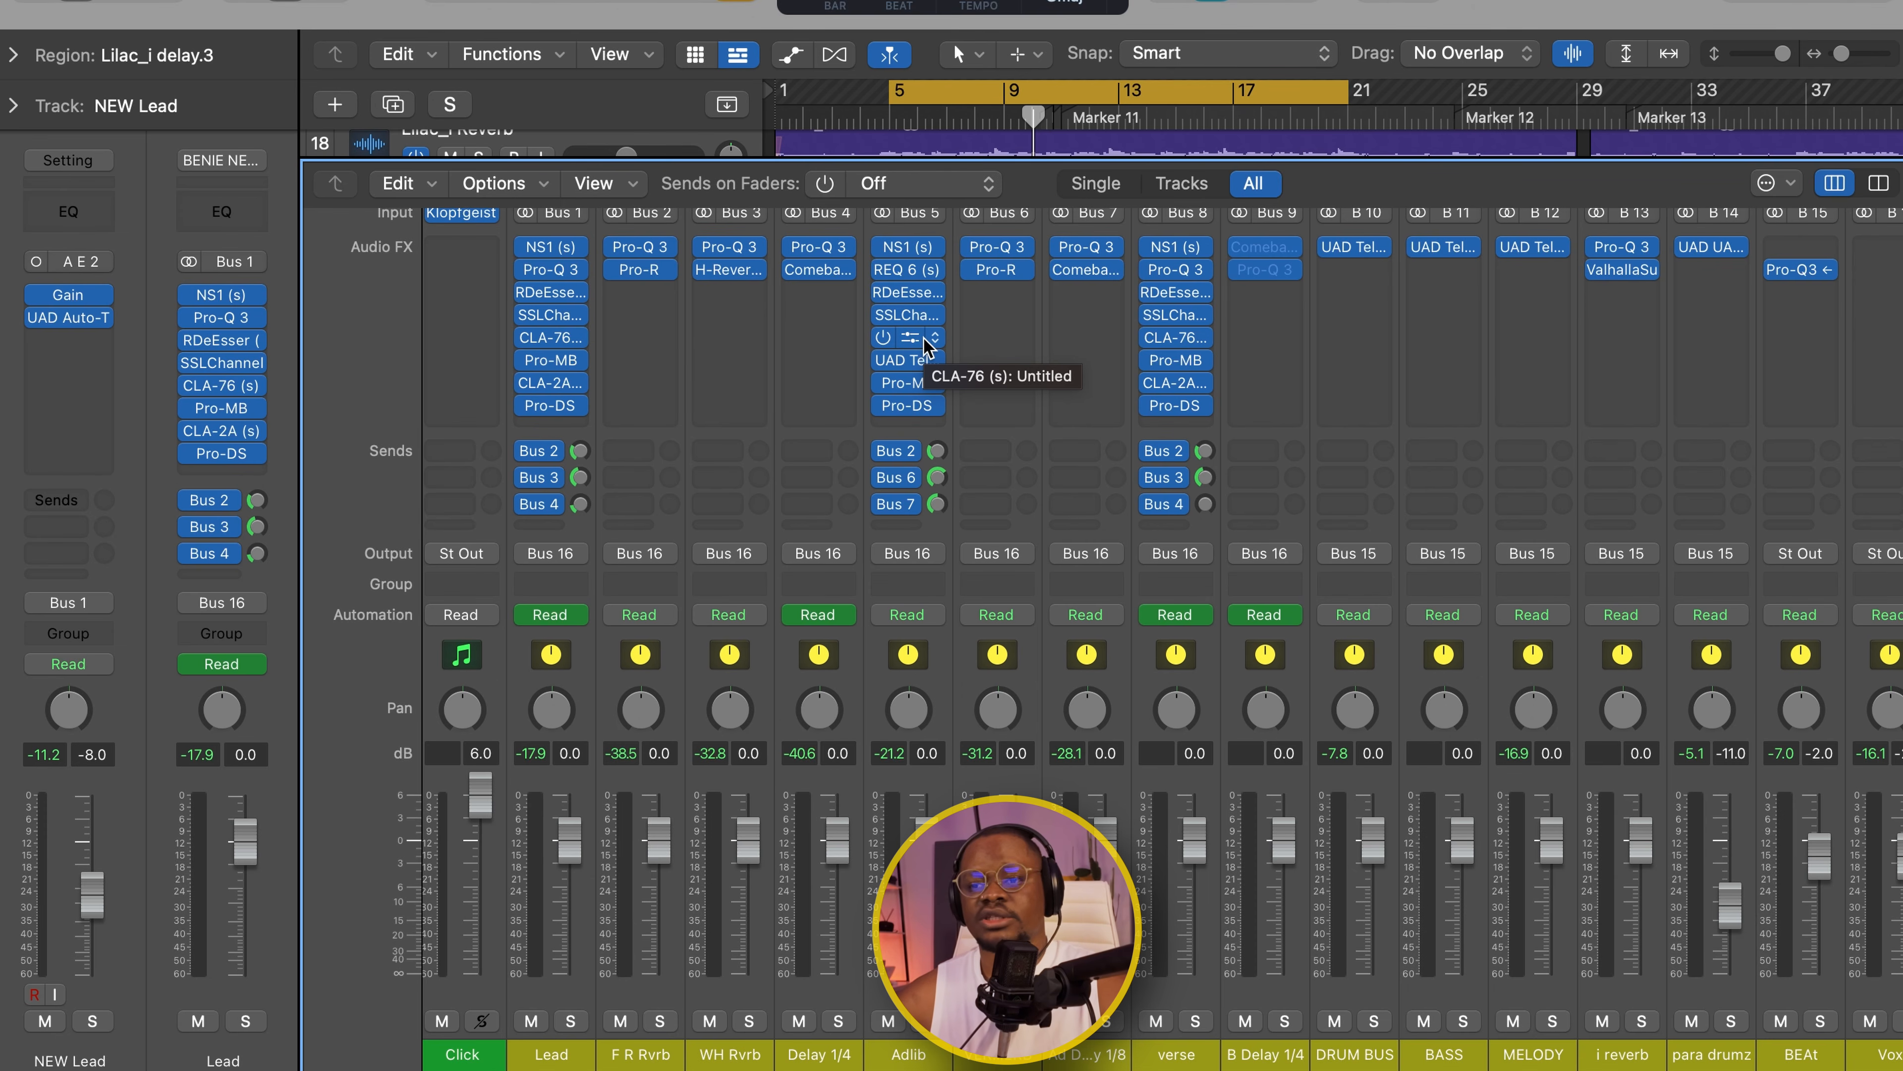
- Play the mix with the Adlib bus's sends in view, and examine the space and predelay of Bus 6's Pro-R reverb
scroll(924, 337, up, 5)
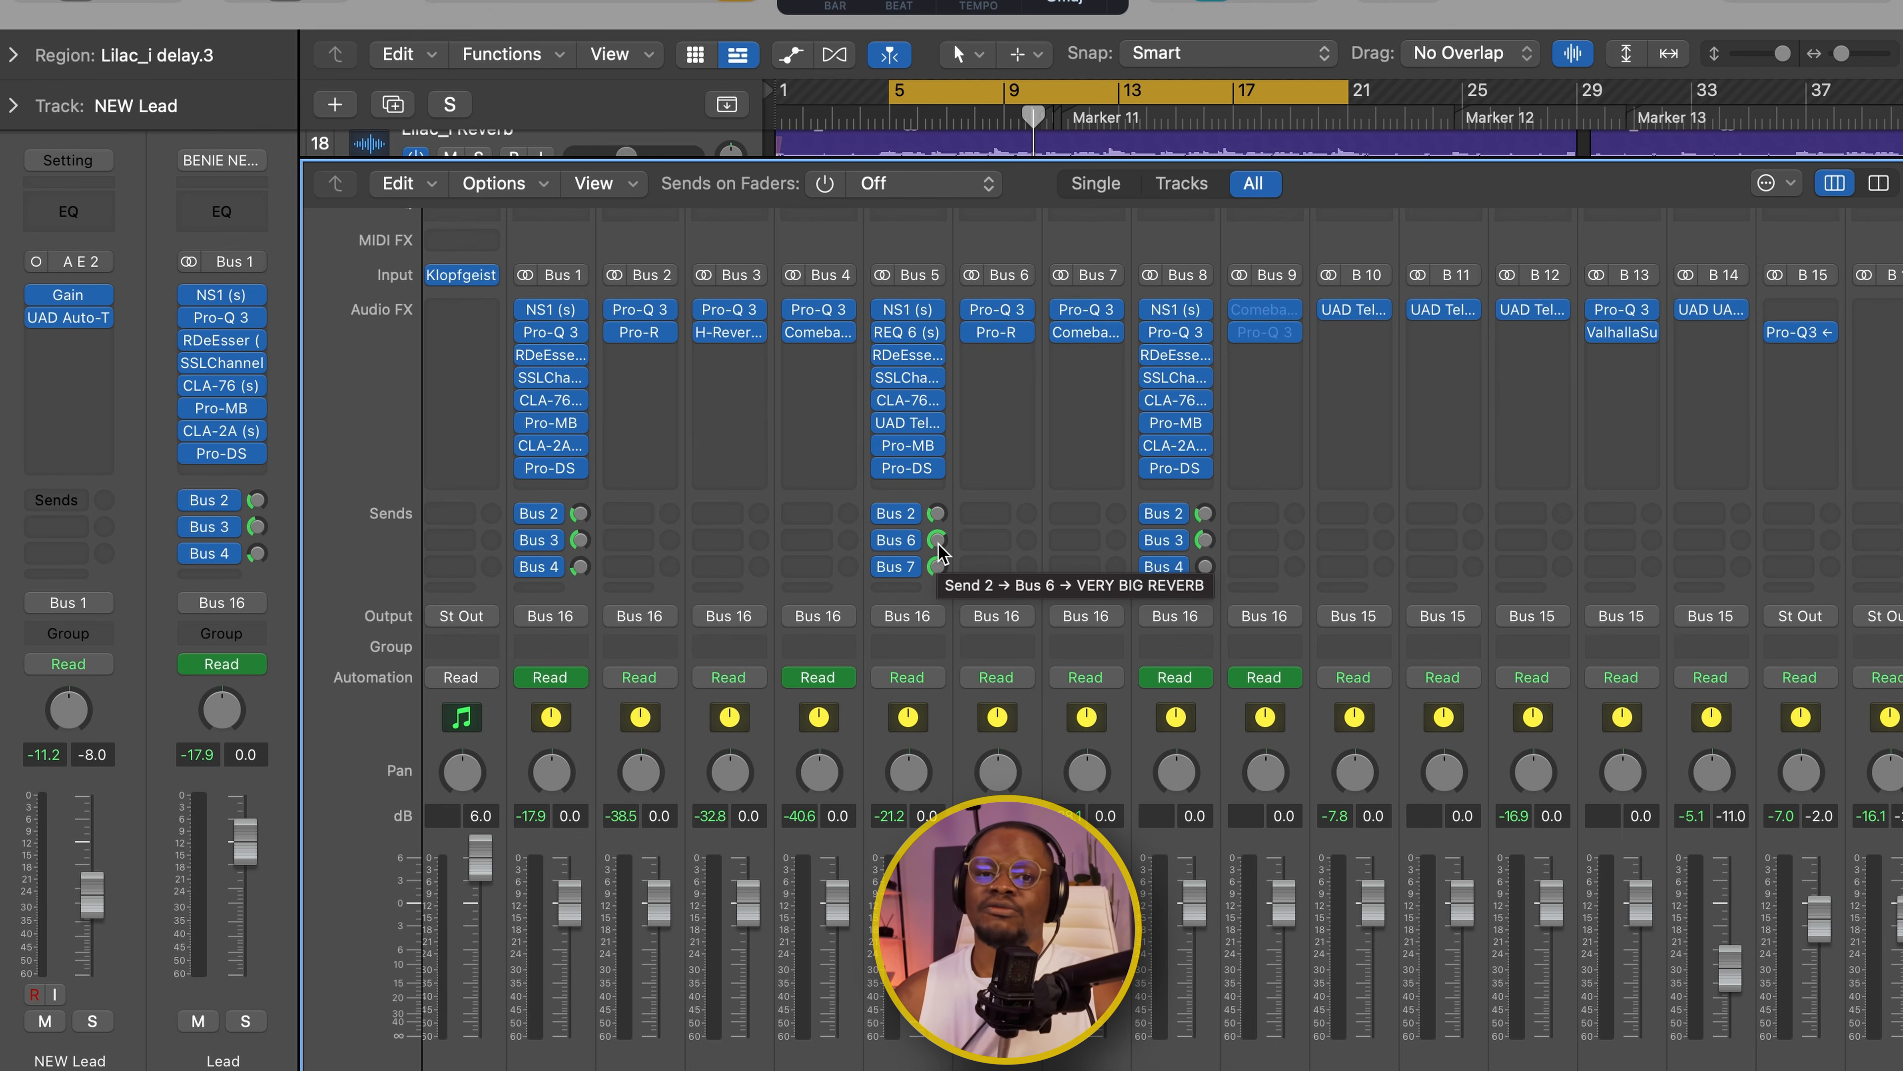
key(space)
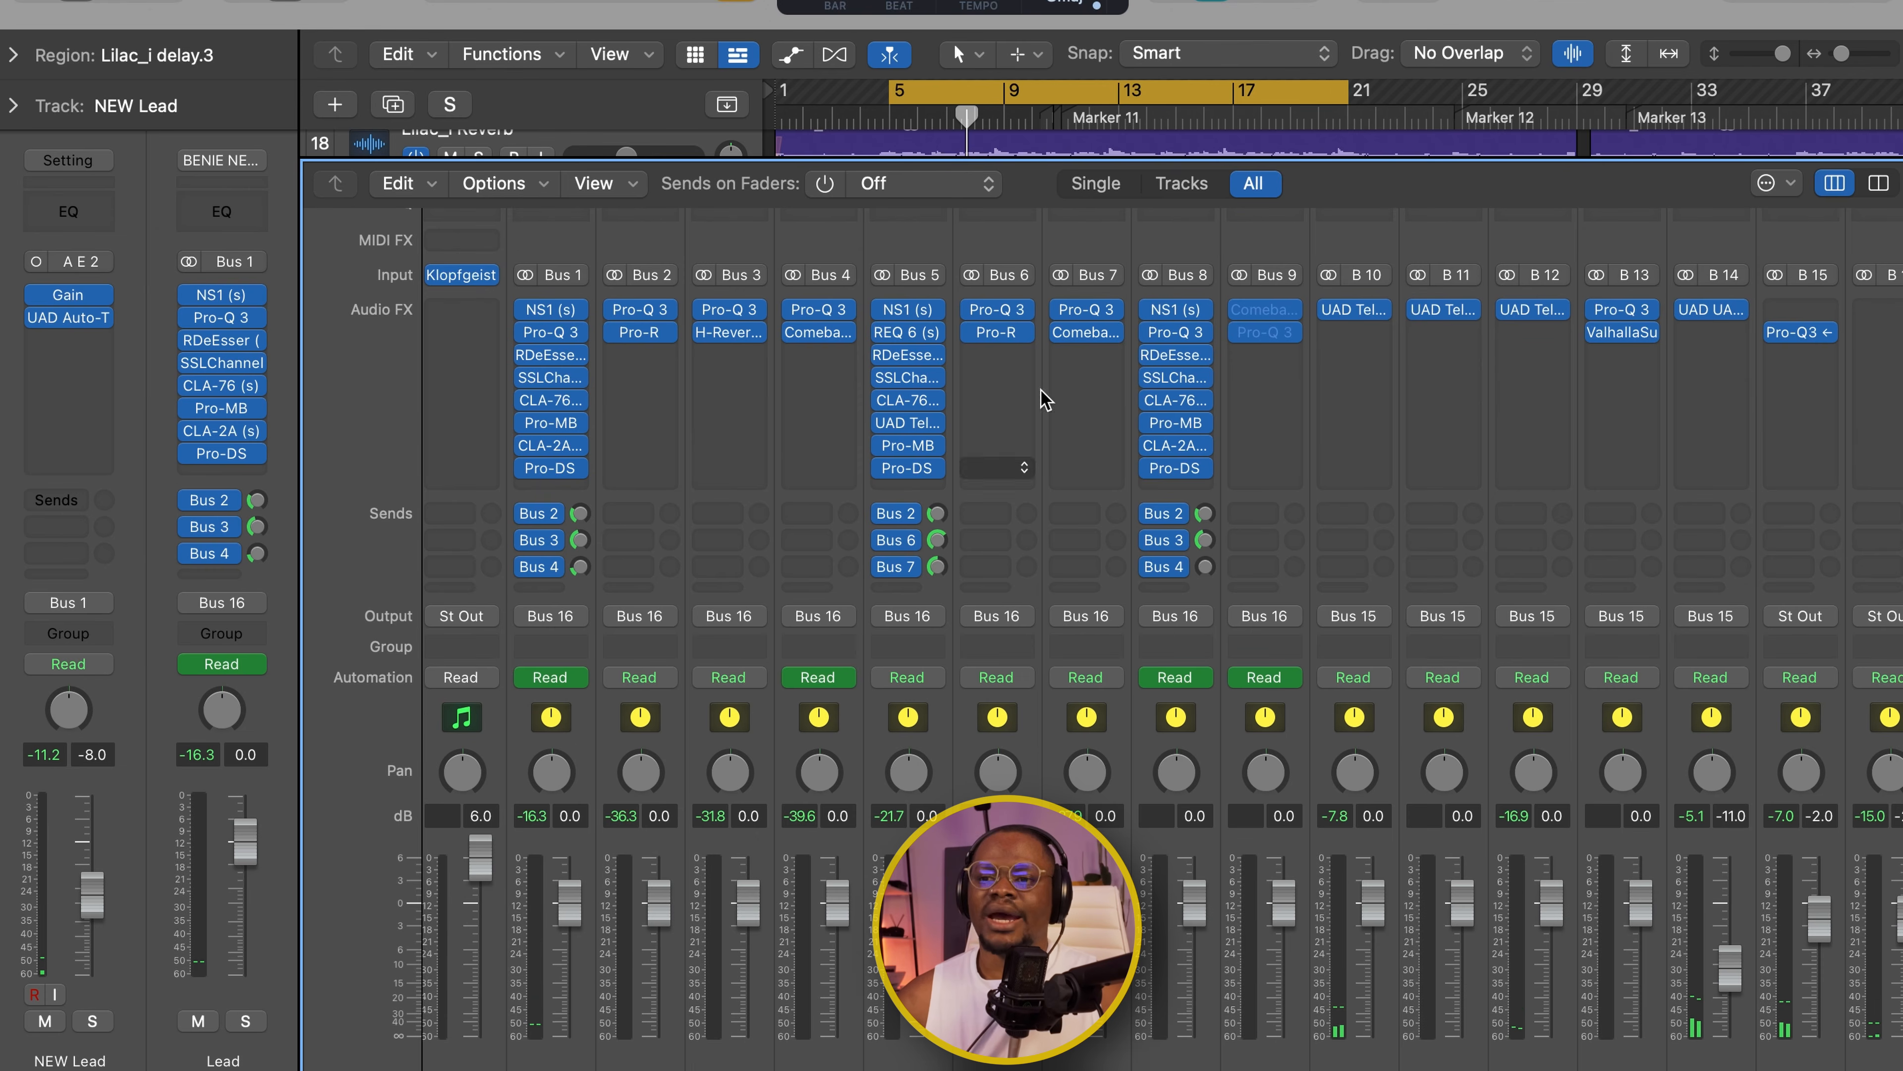
click(1001, 336)
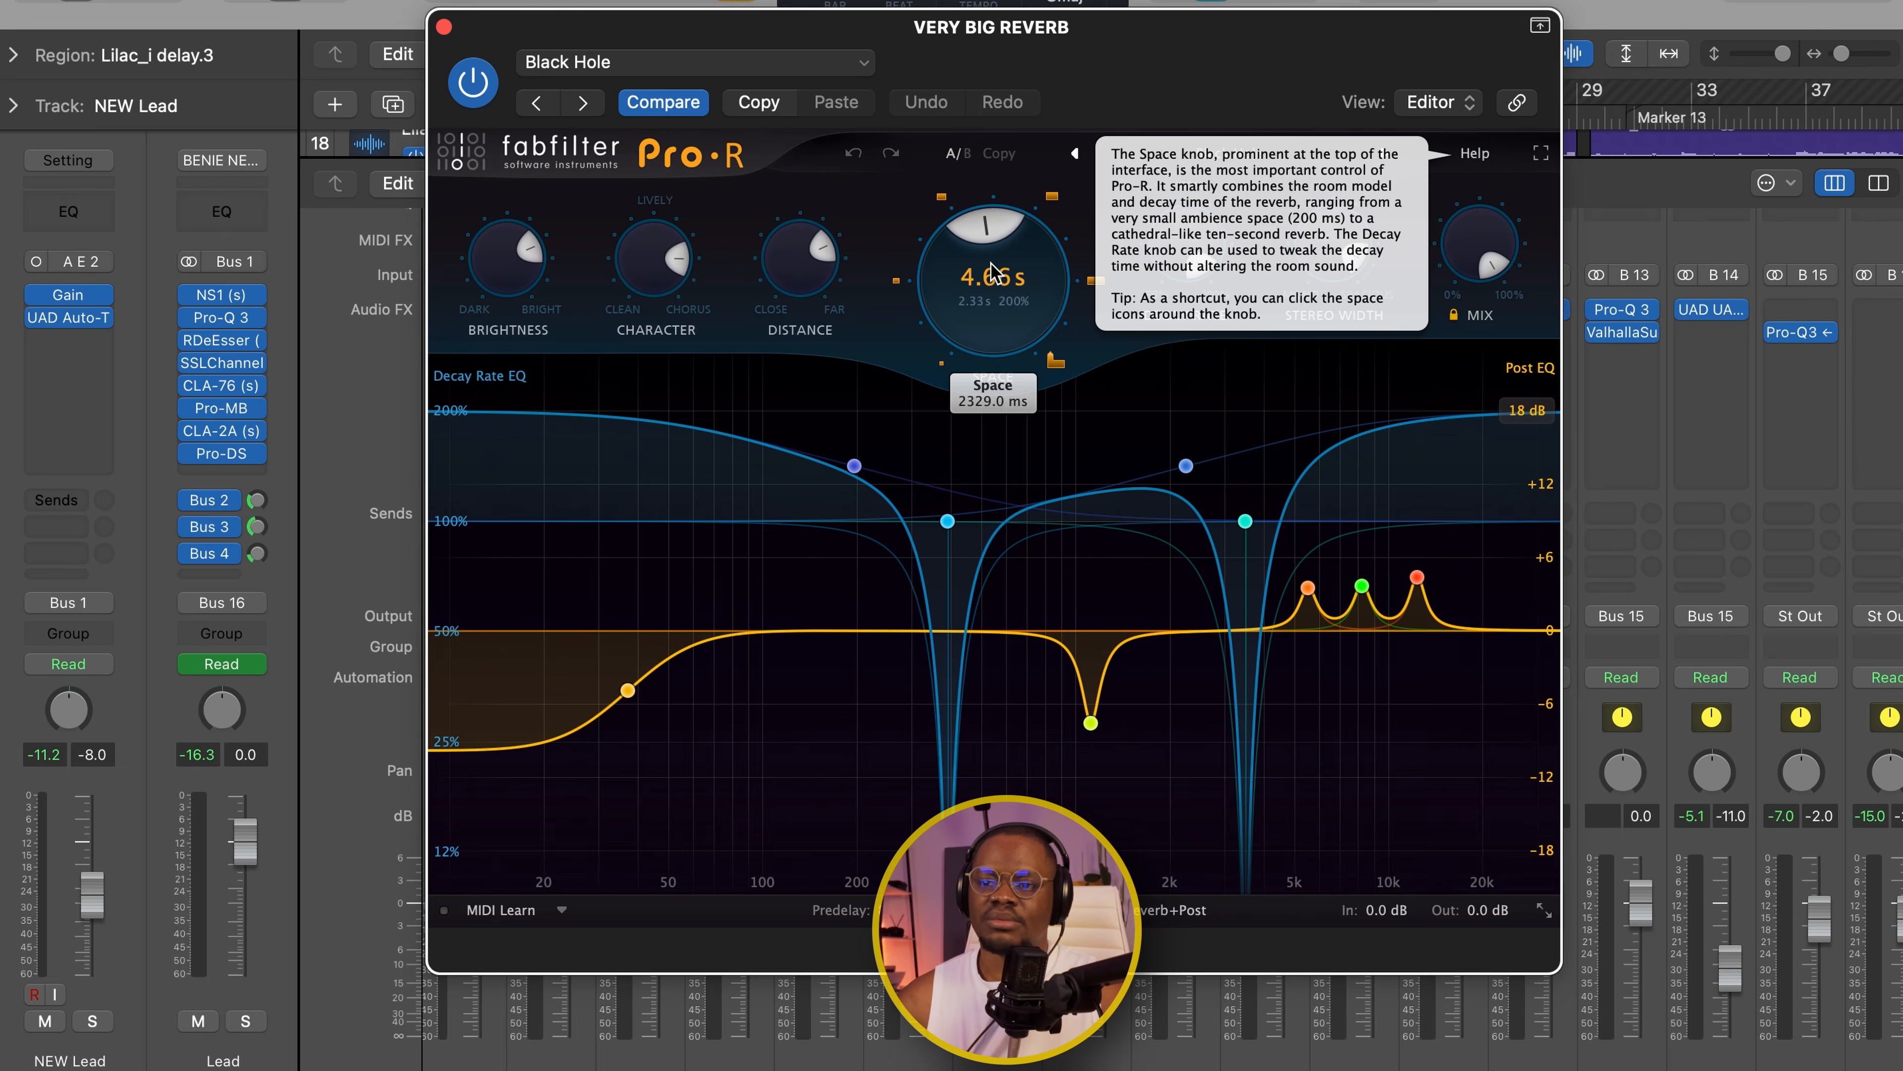
mouse_move(895, 910)
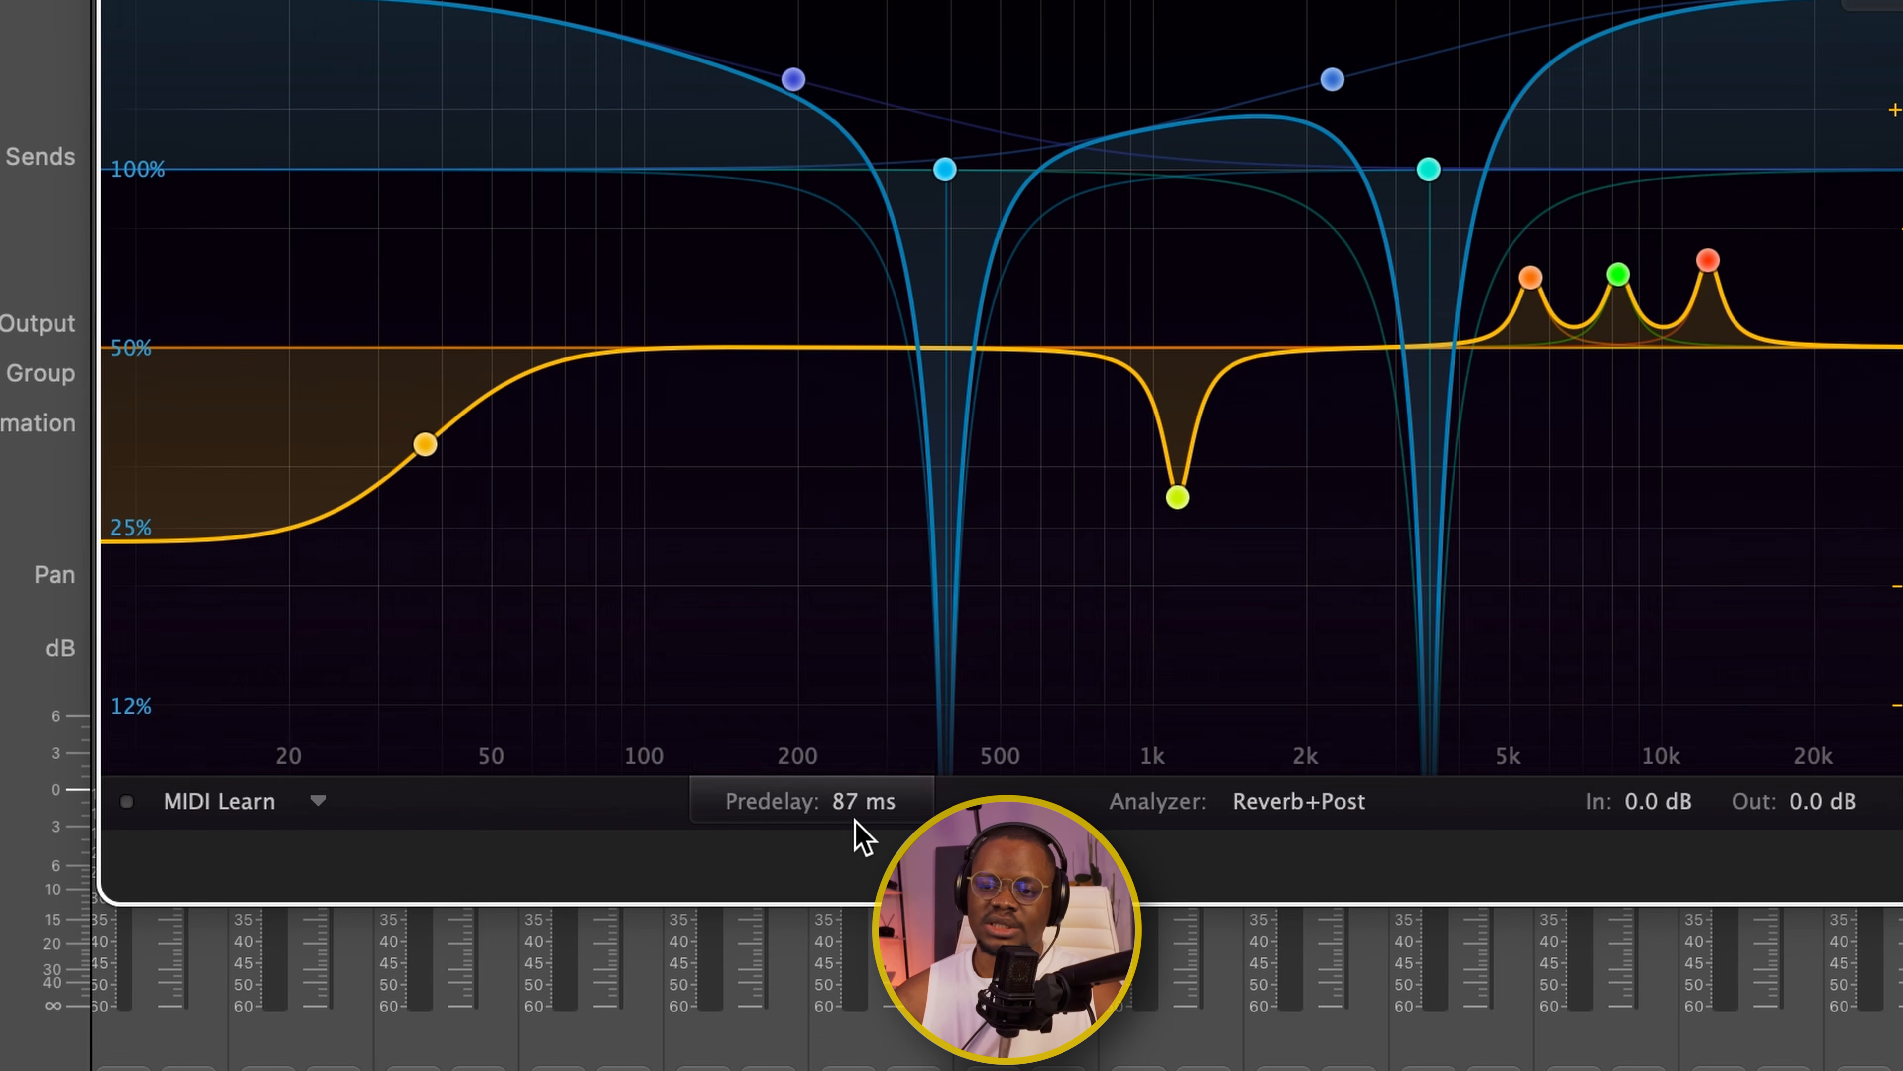
mouse_move(894, 927)
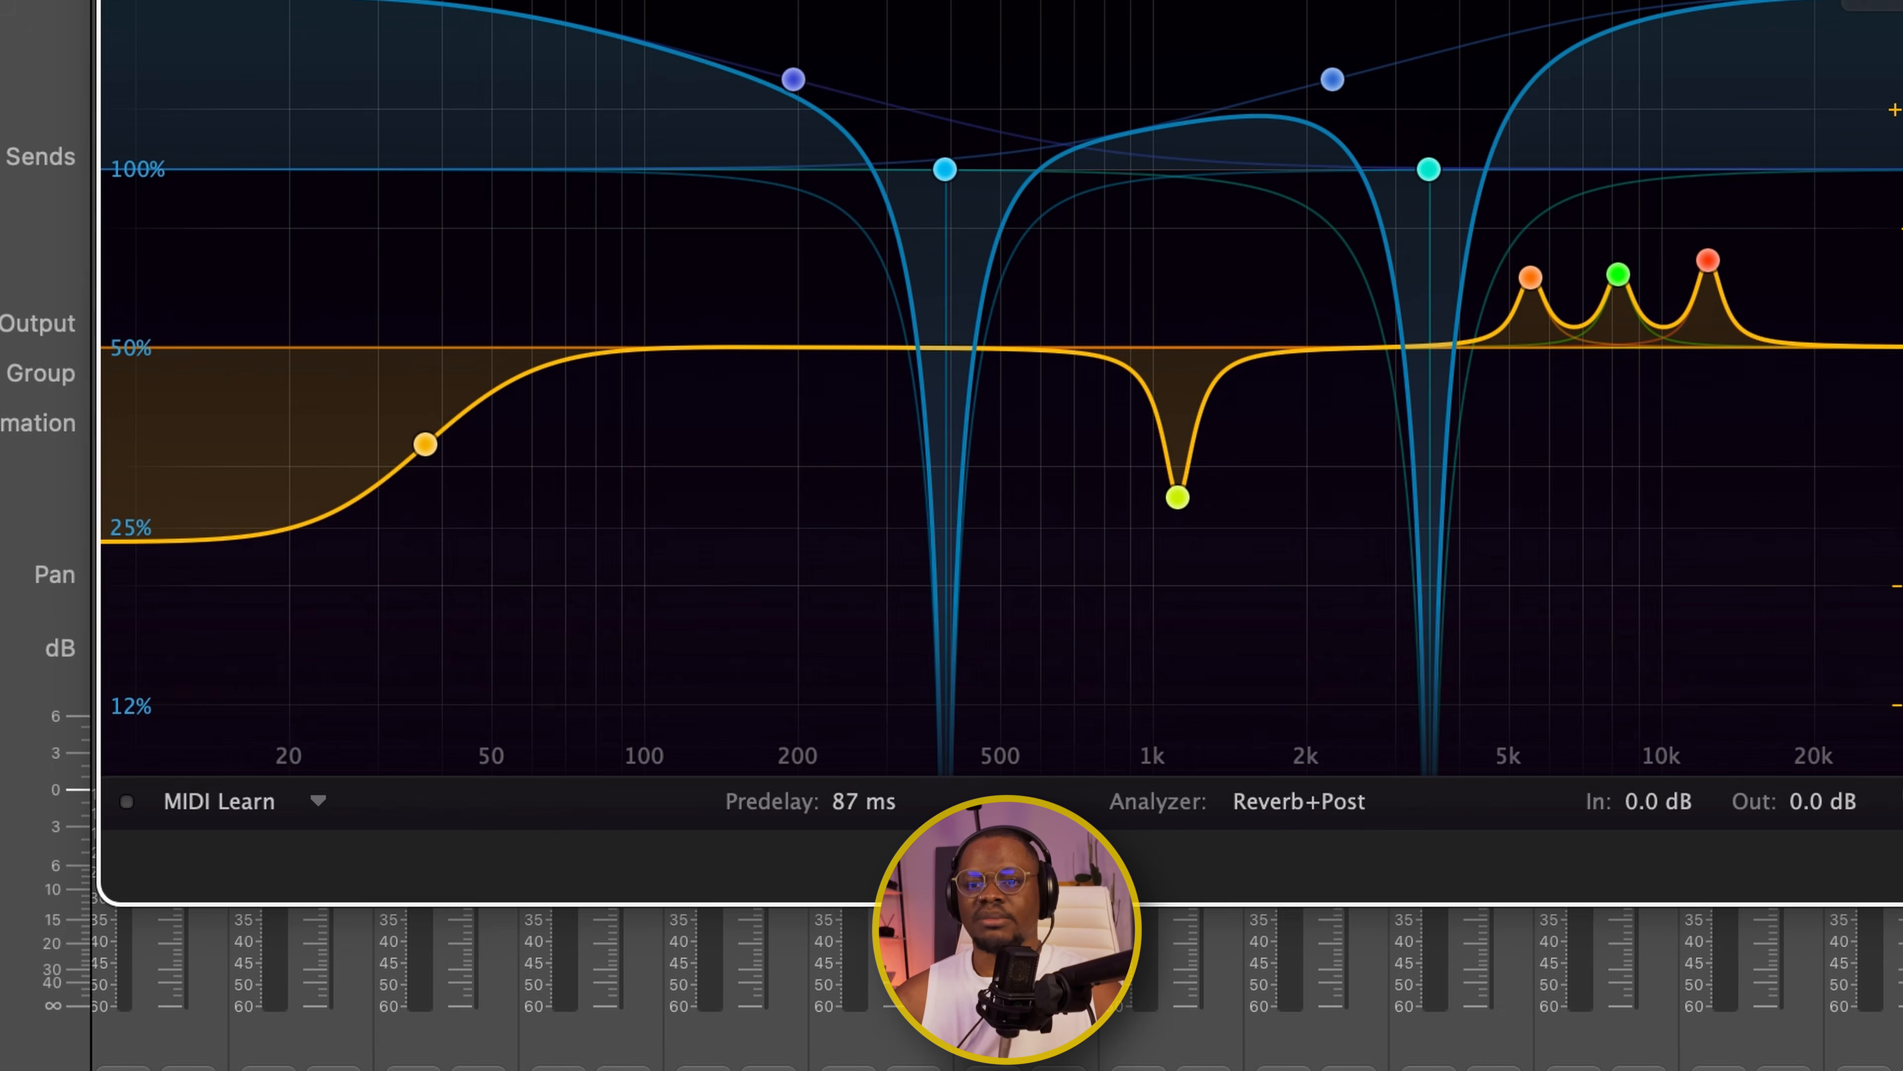
key(super+w)
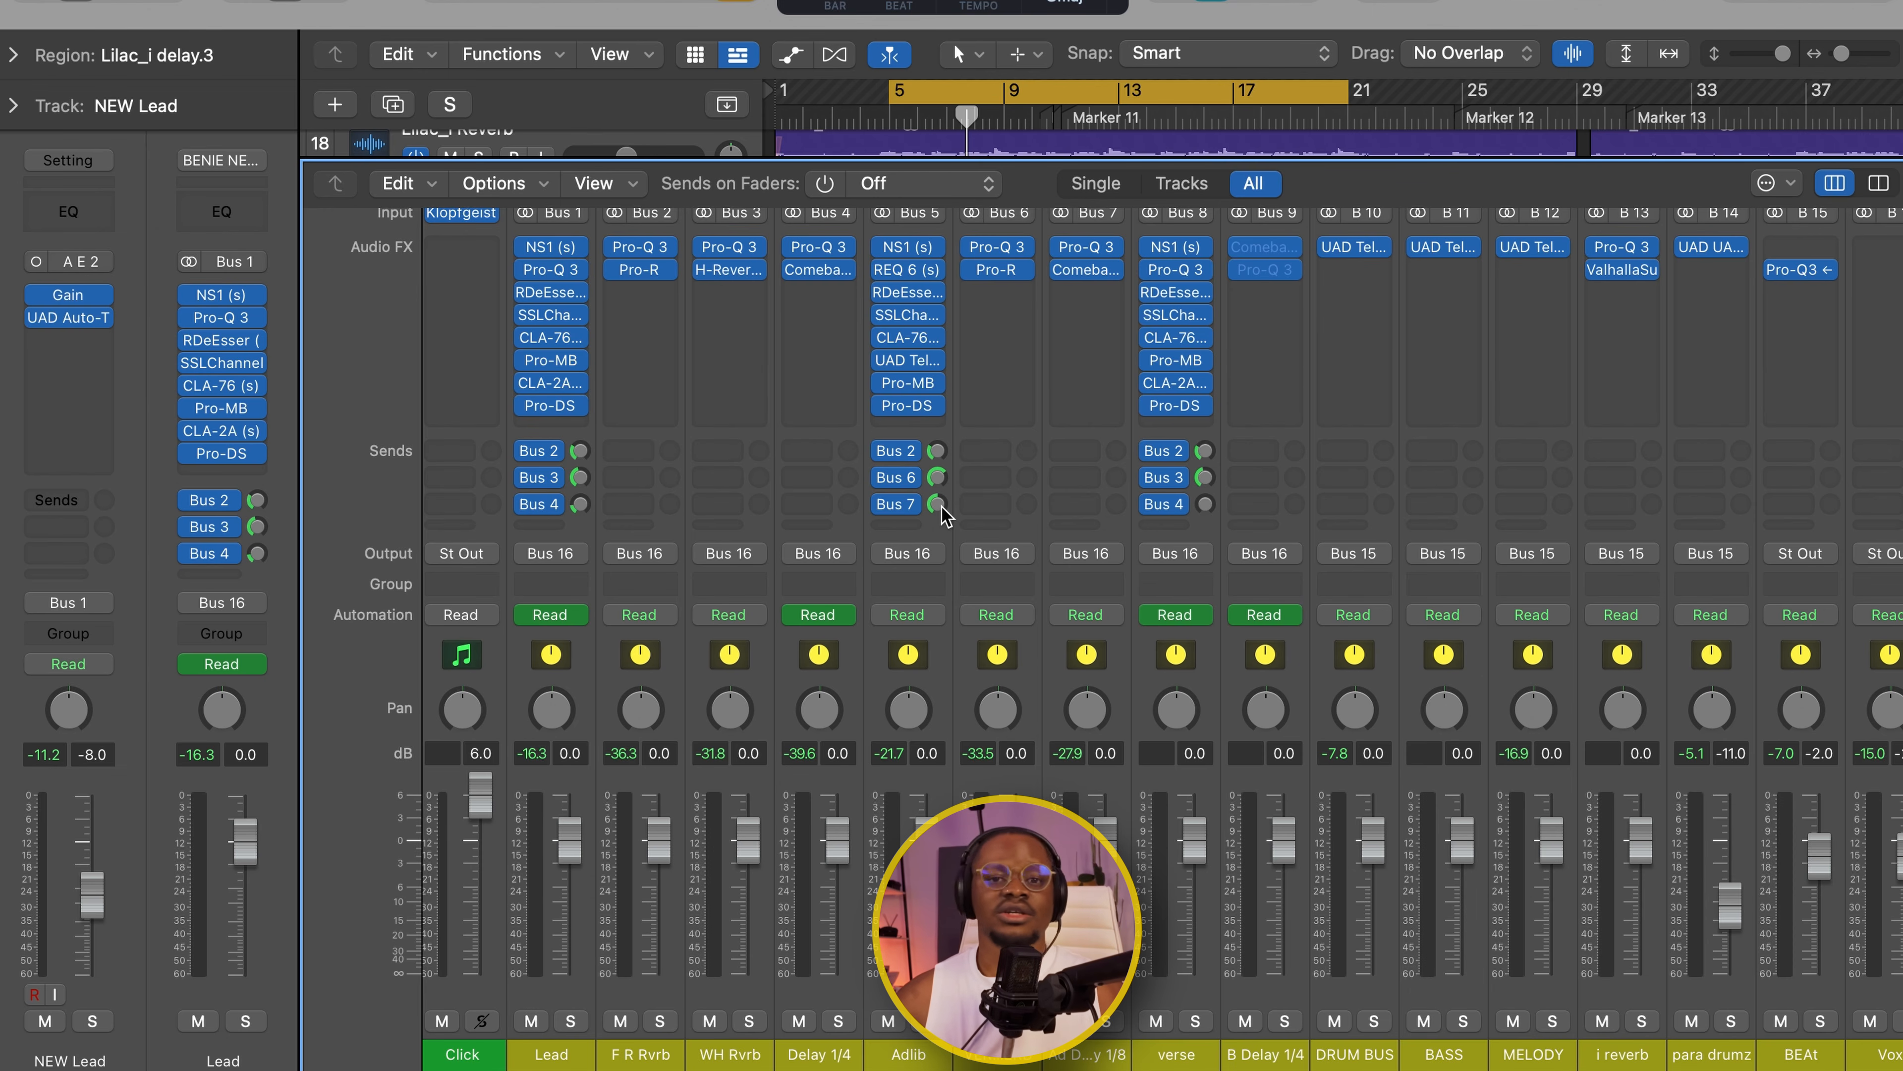
- Listen to the Adlib effects in the full mix, and play on from the start of the Lead PC track's regions
key(space)
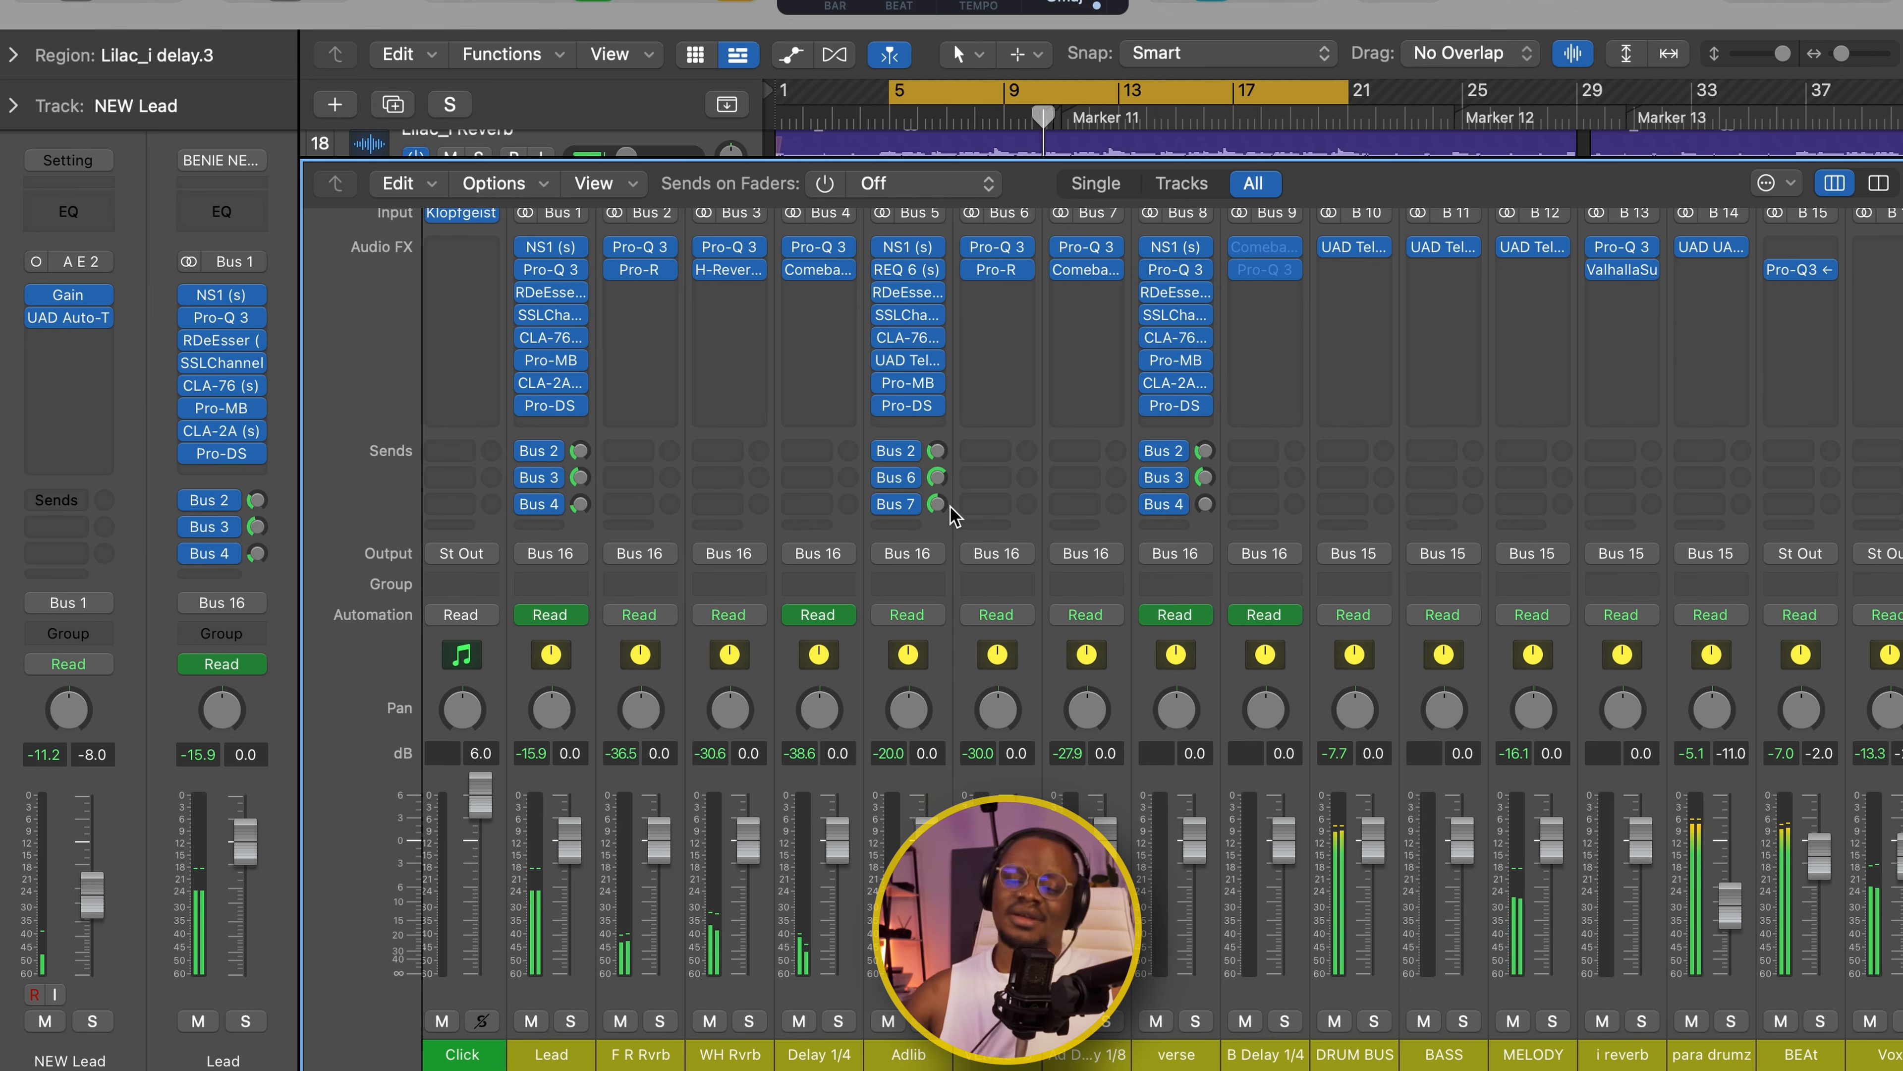
scroll(1122, 467, right, 3)
scroll(1122, 467, up, 1)
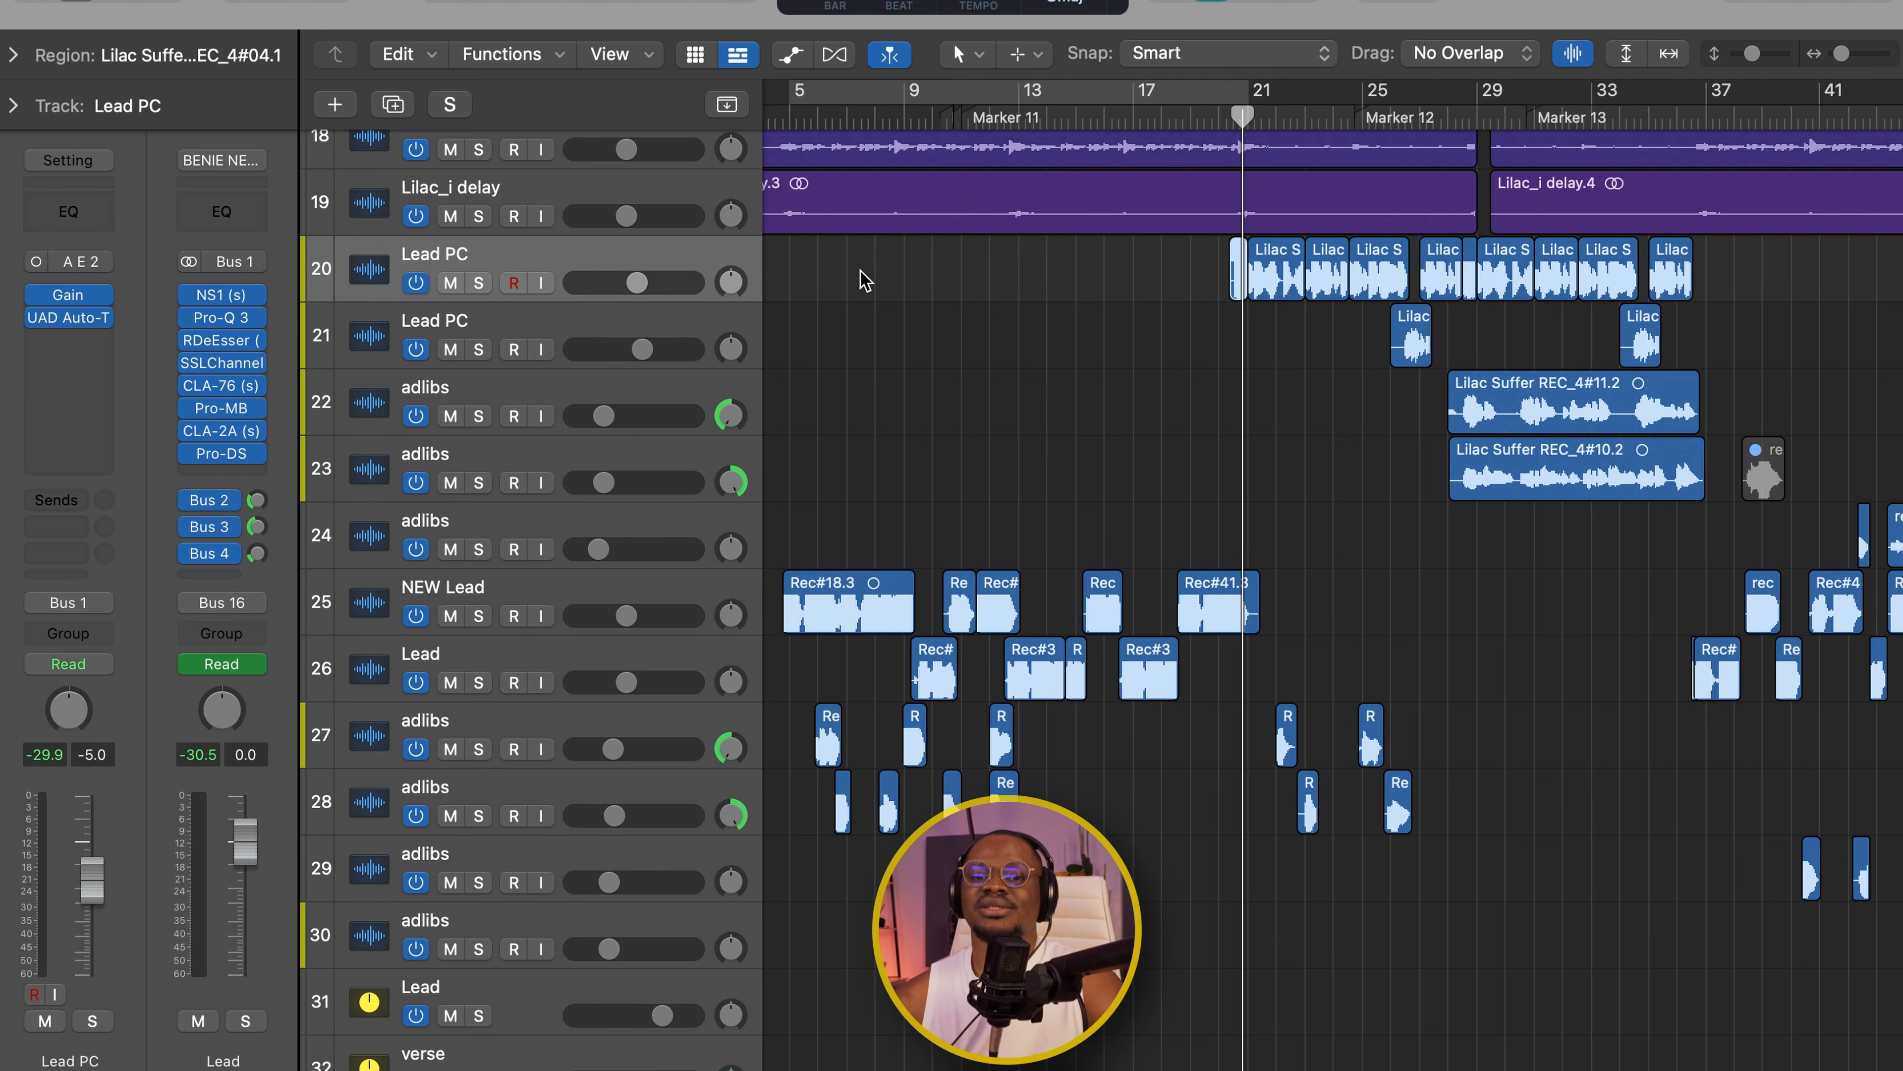
key(space)
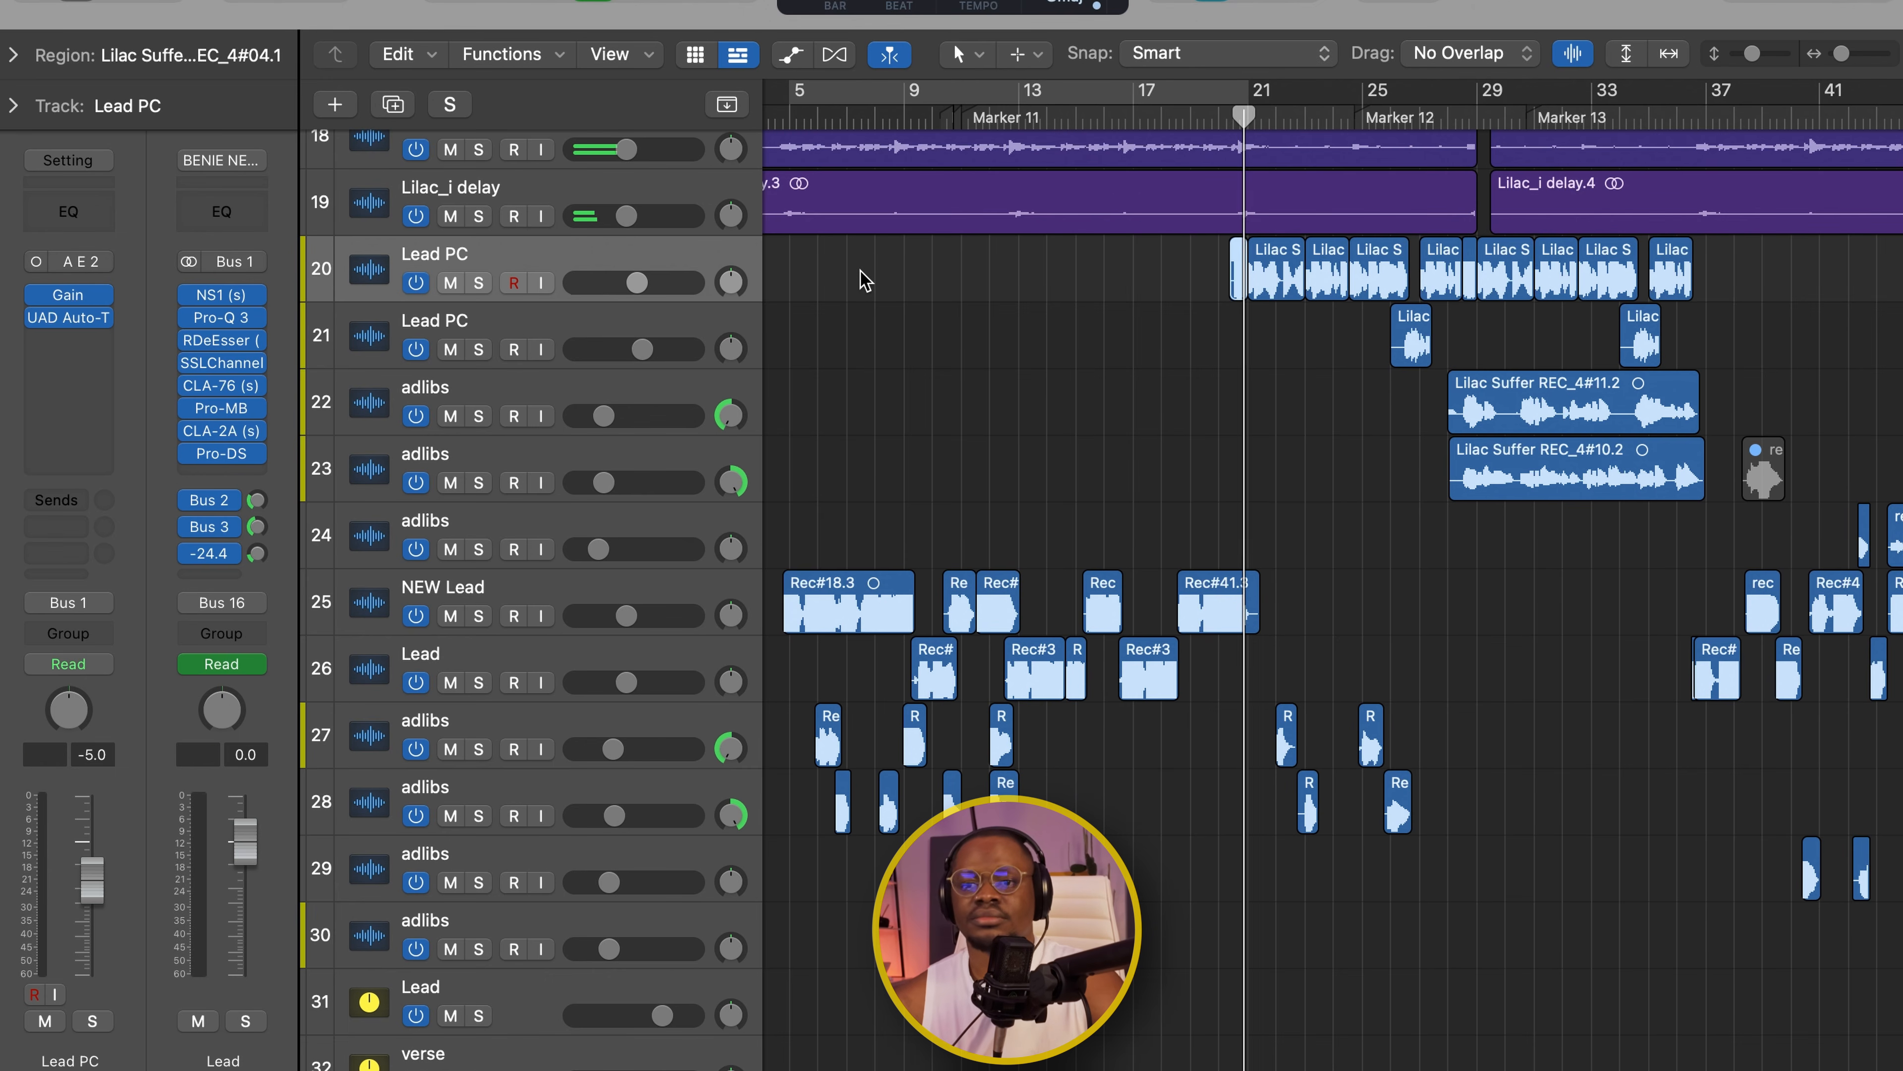
- Select the Lead PC track 20 and listen through its regions in the full mix
click(685, 264)
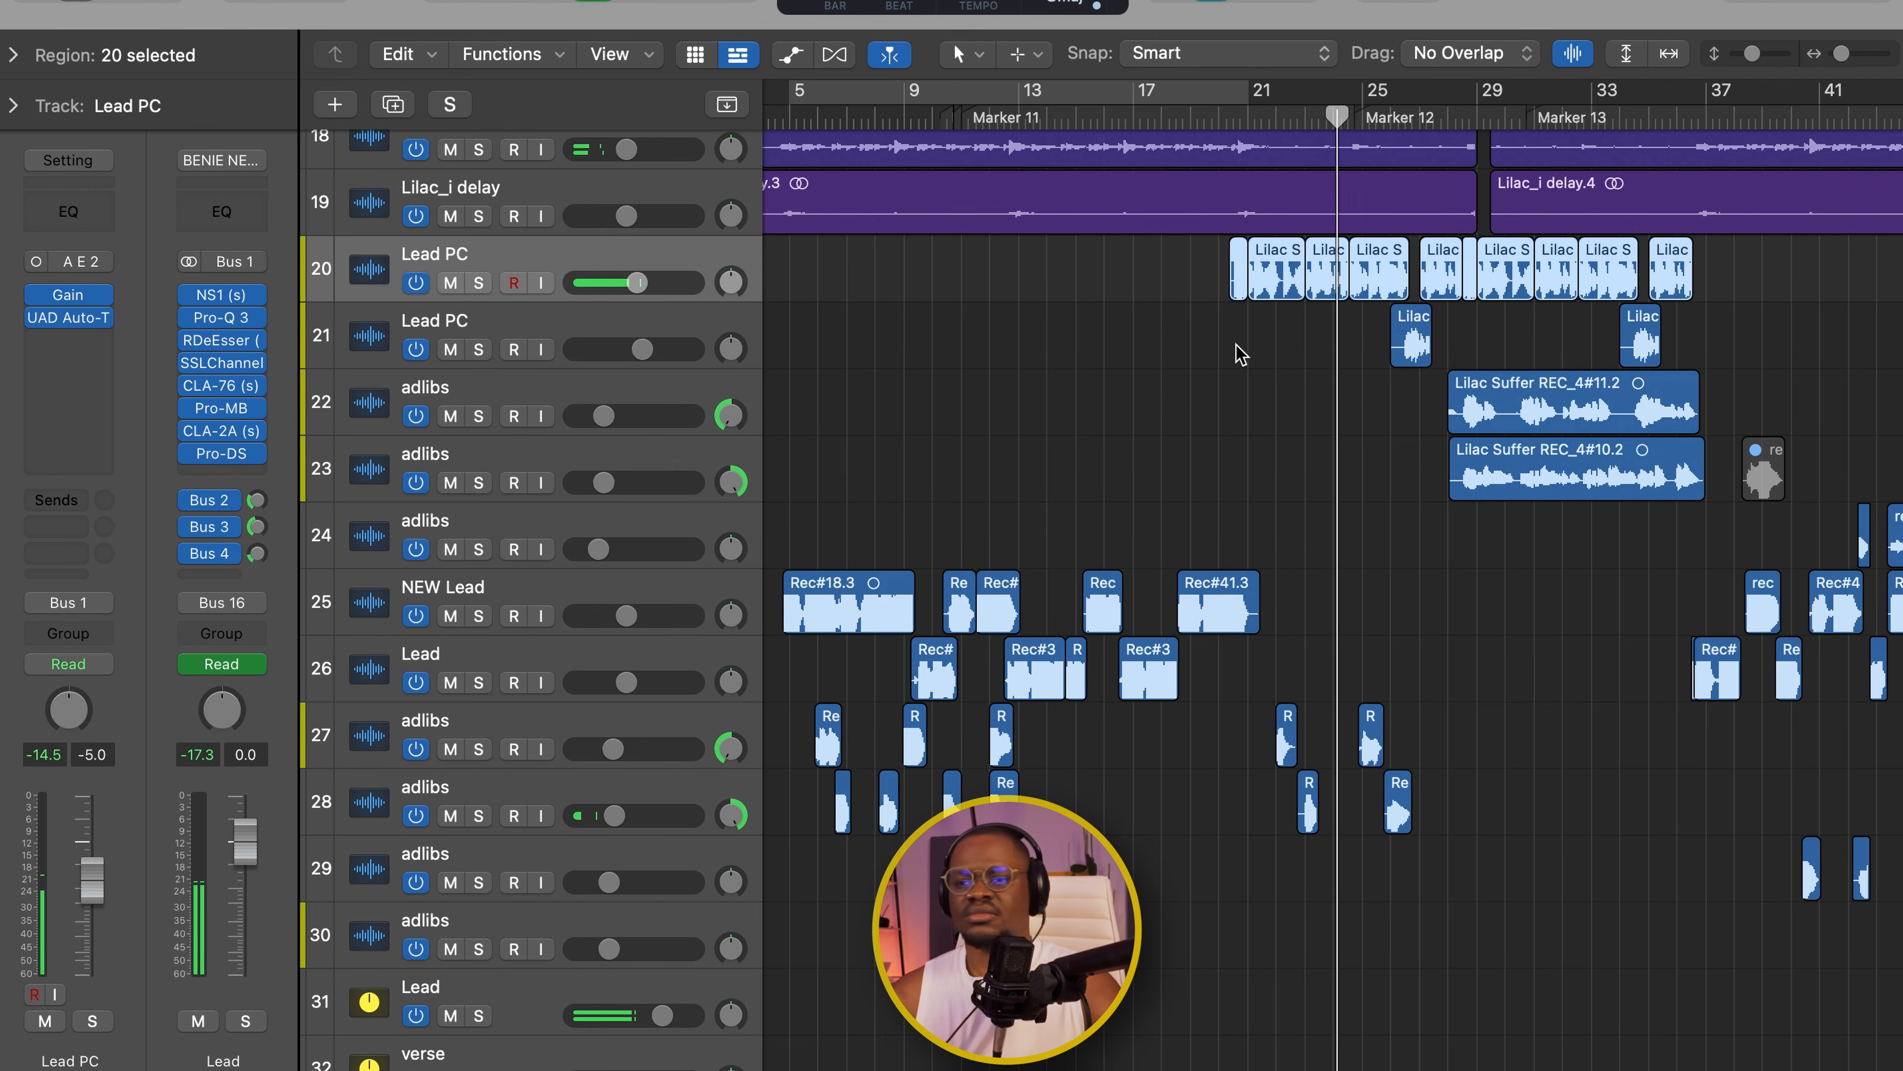
scroll(1240, 354, right, 5)
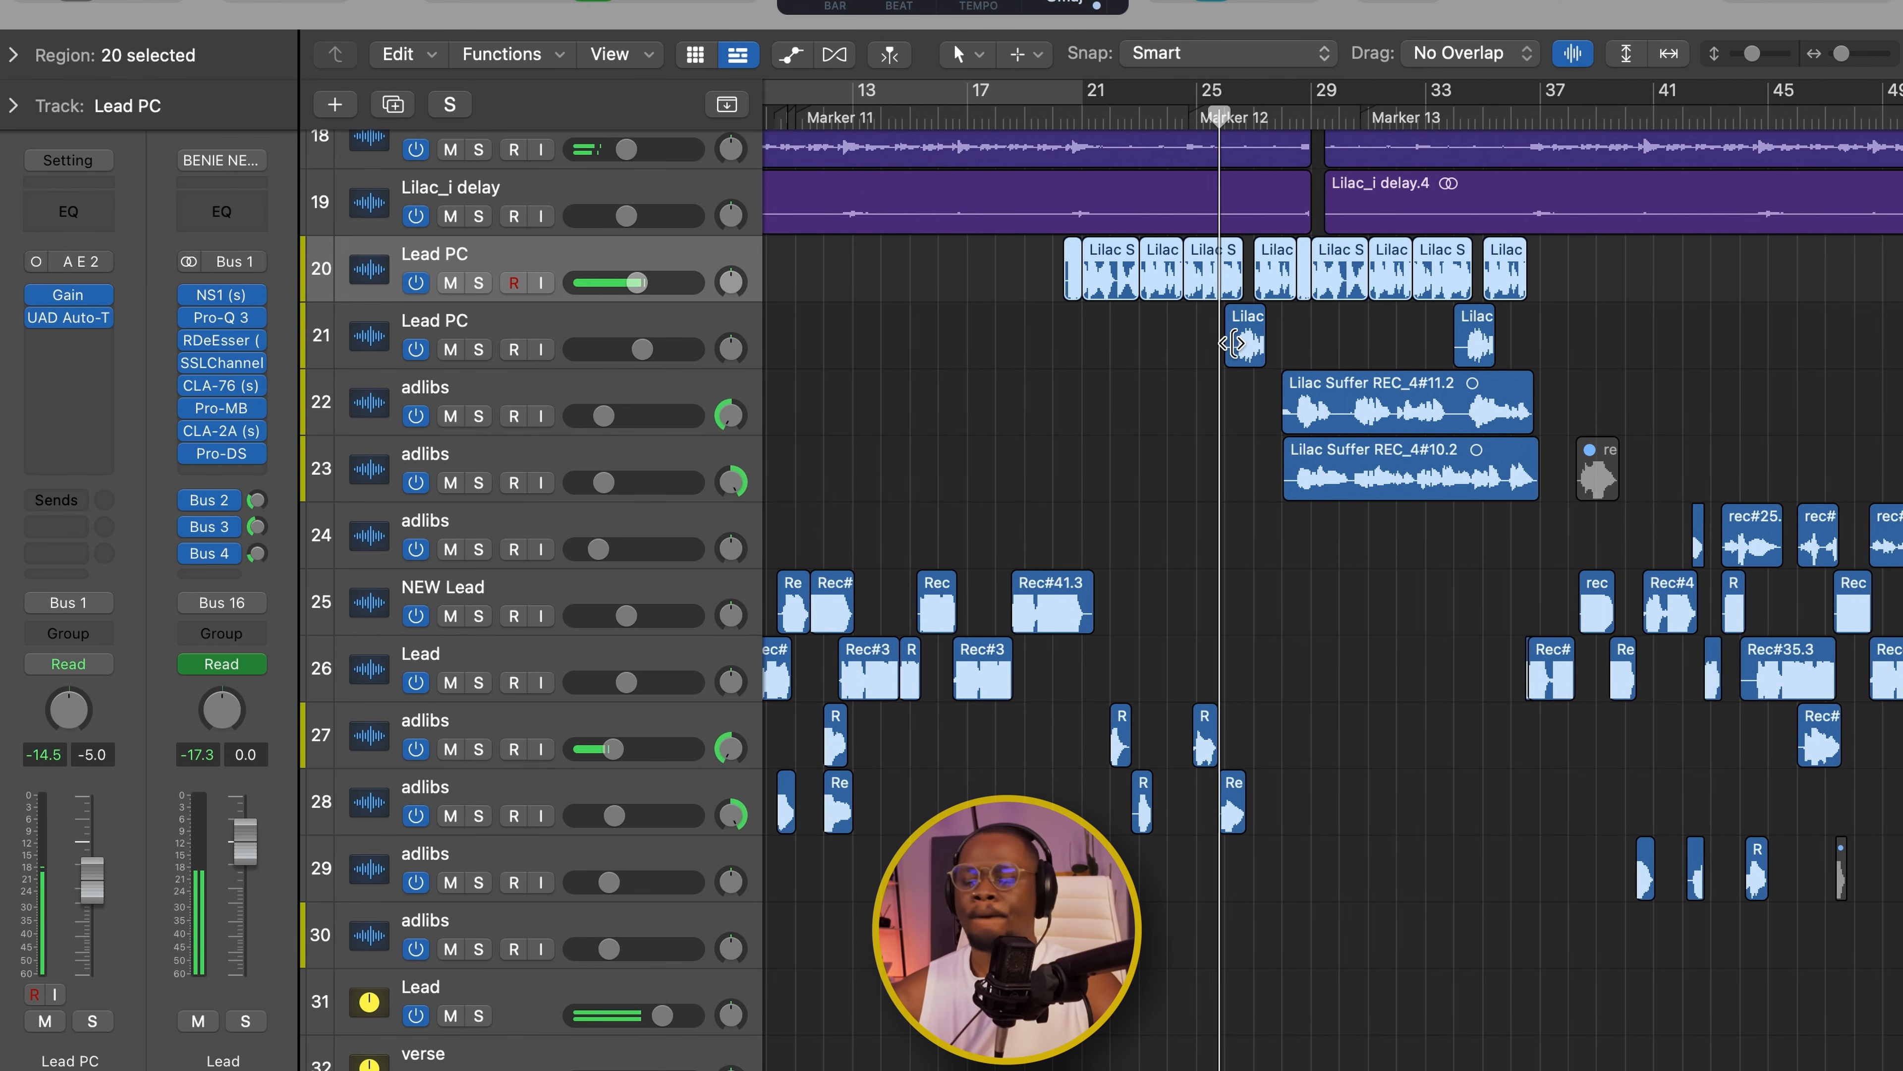
scroll(1232, 341, right, 3)
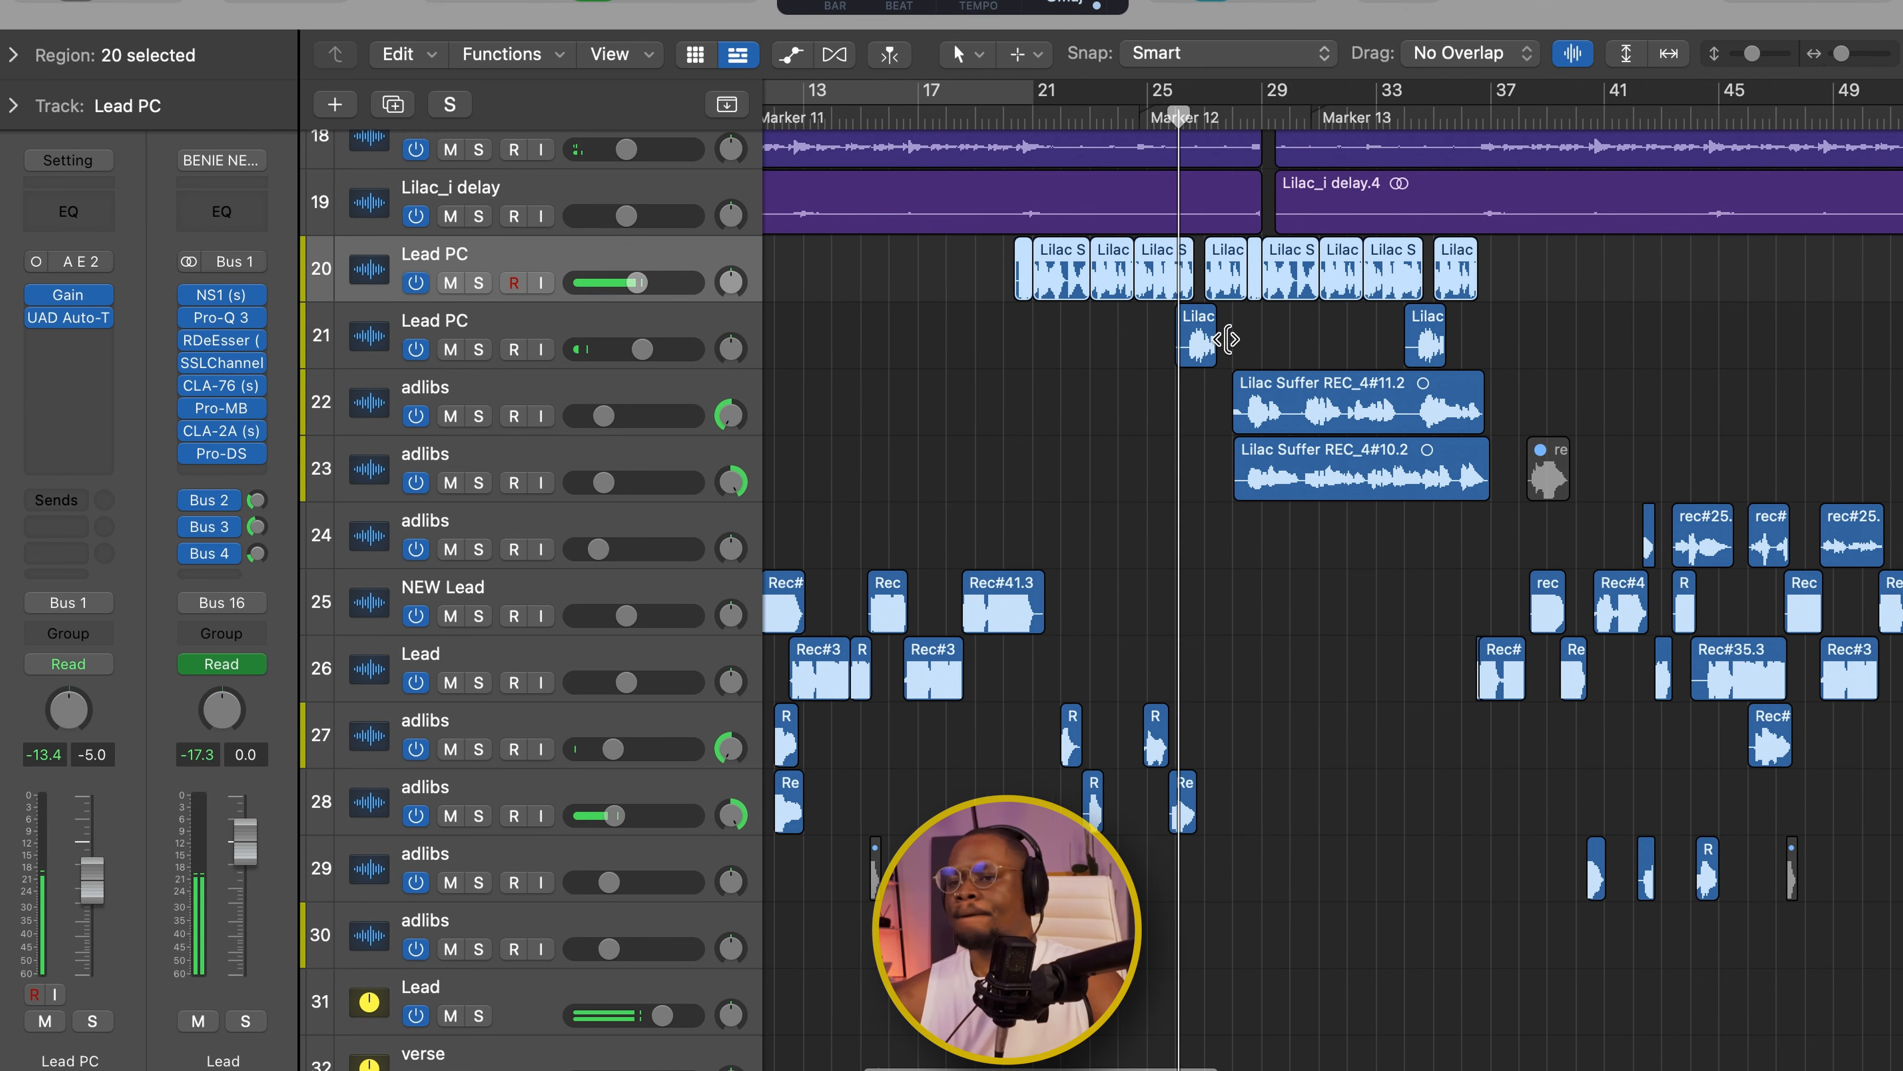
scroll(1226, 345, right, 2)
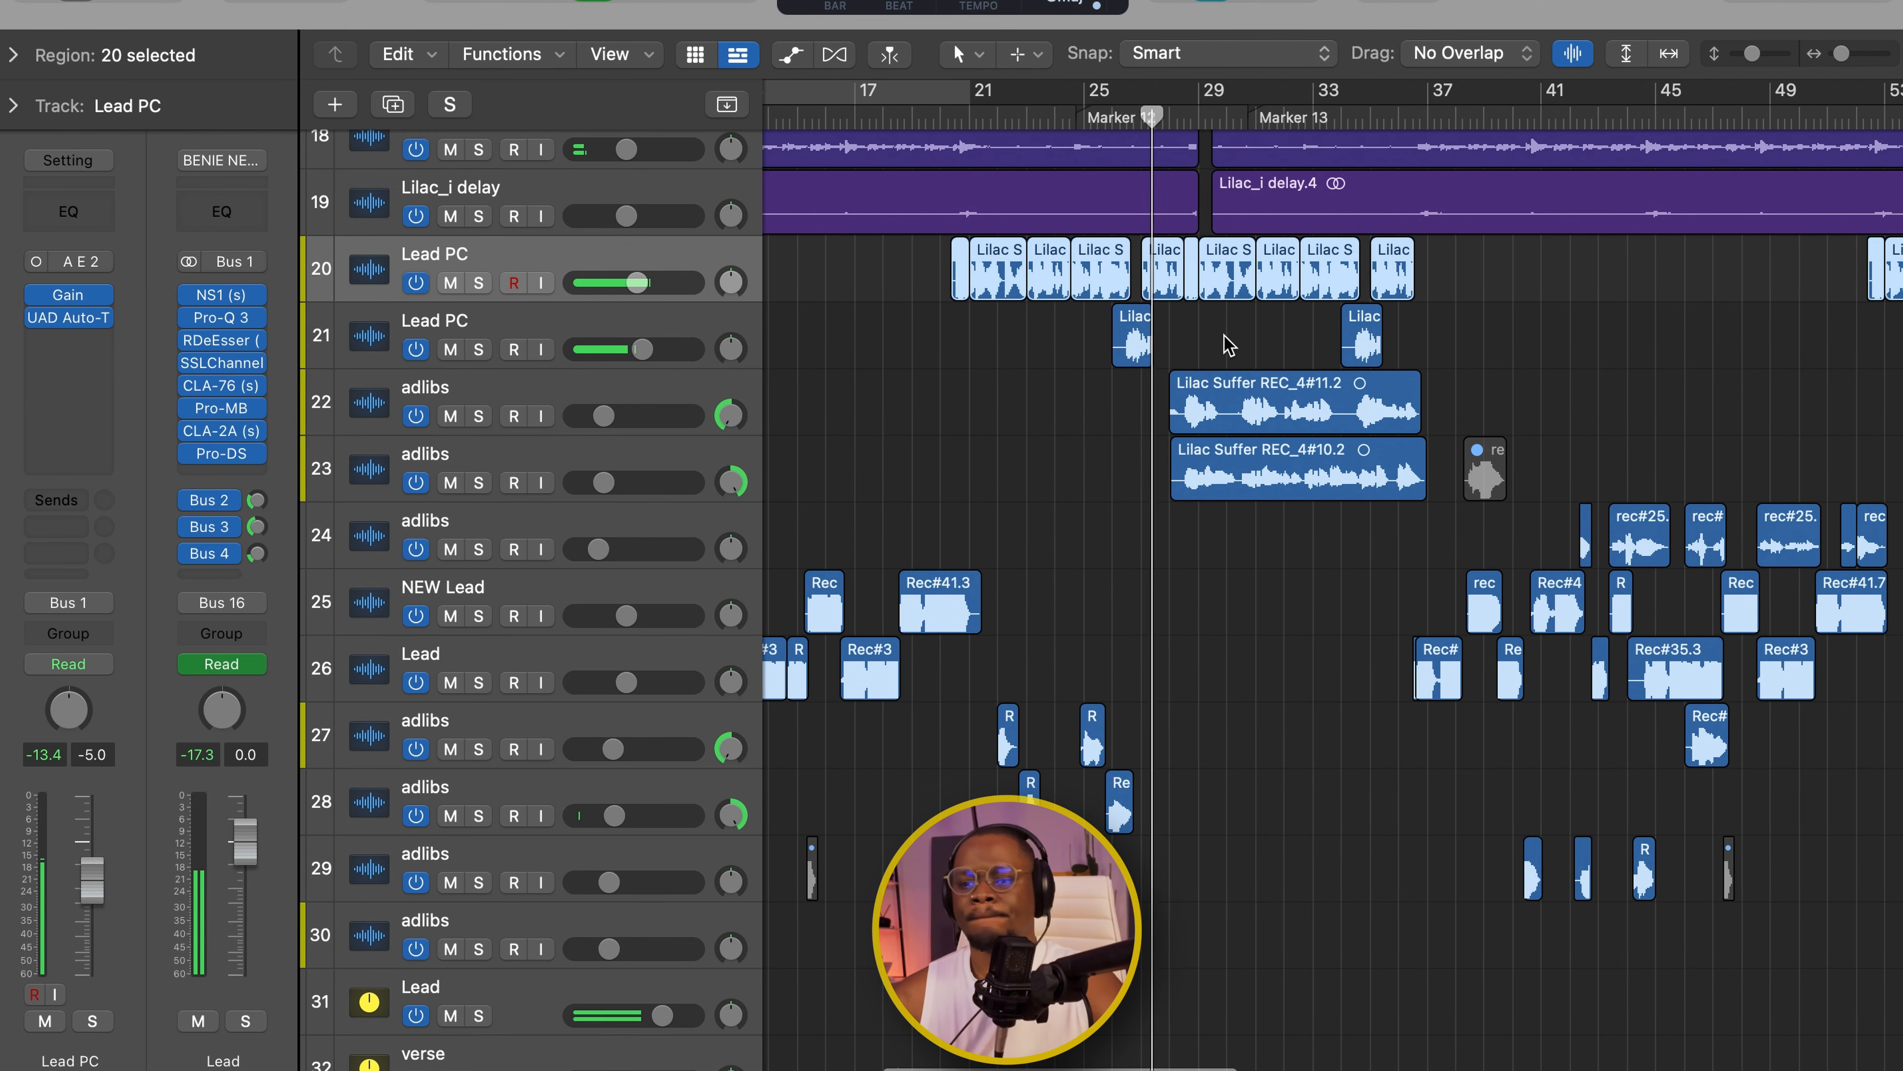
scroll(1215, 345, right, 3)
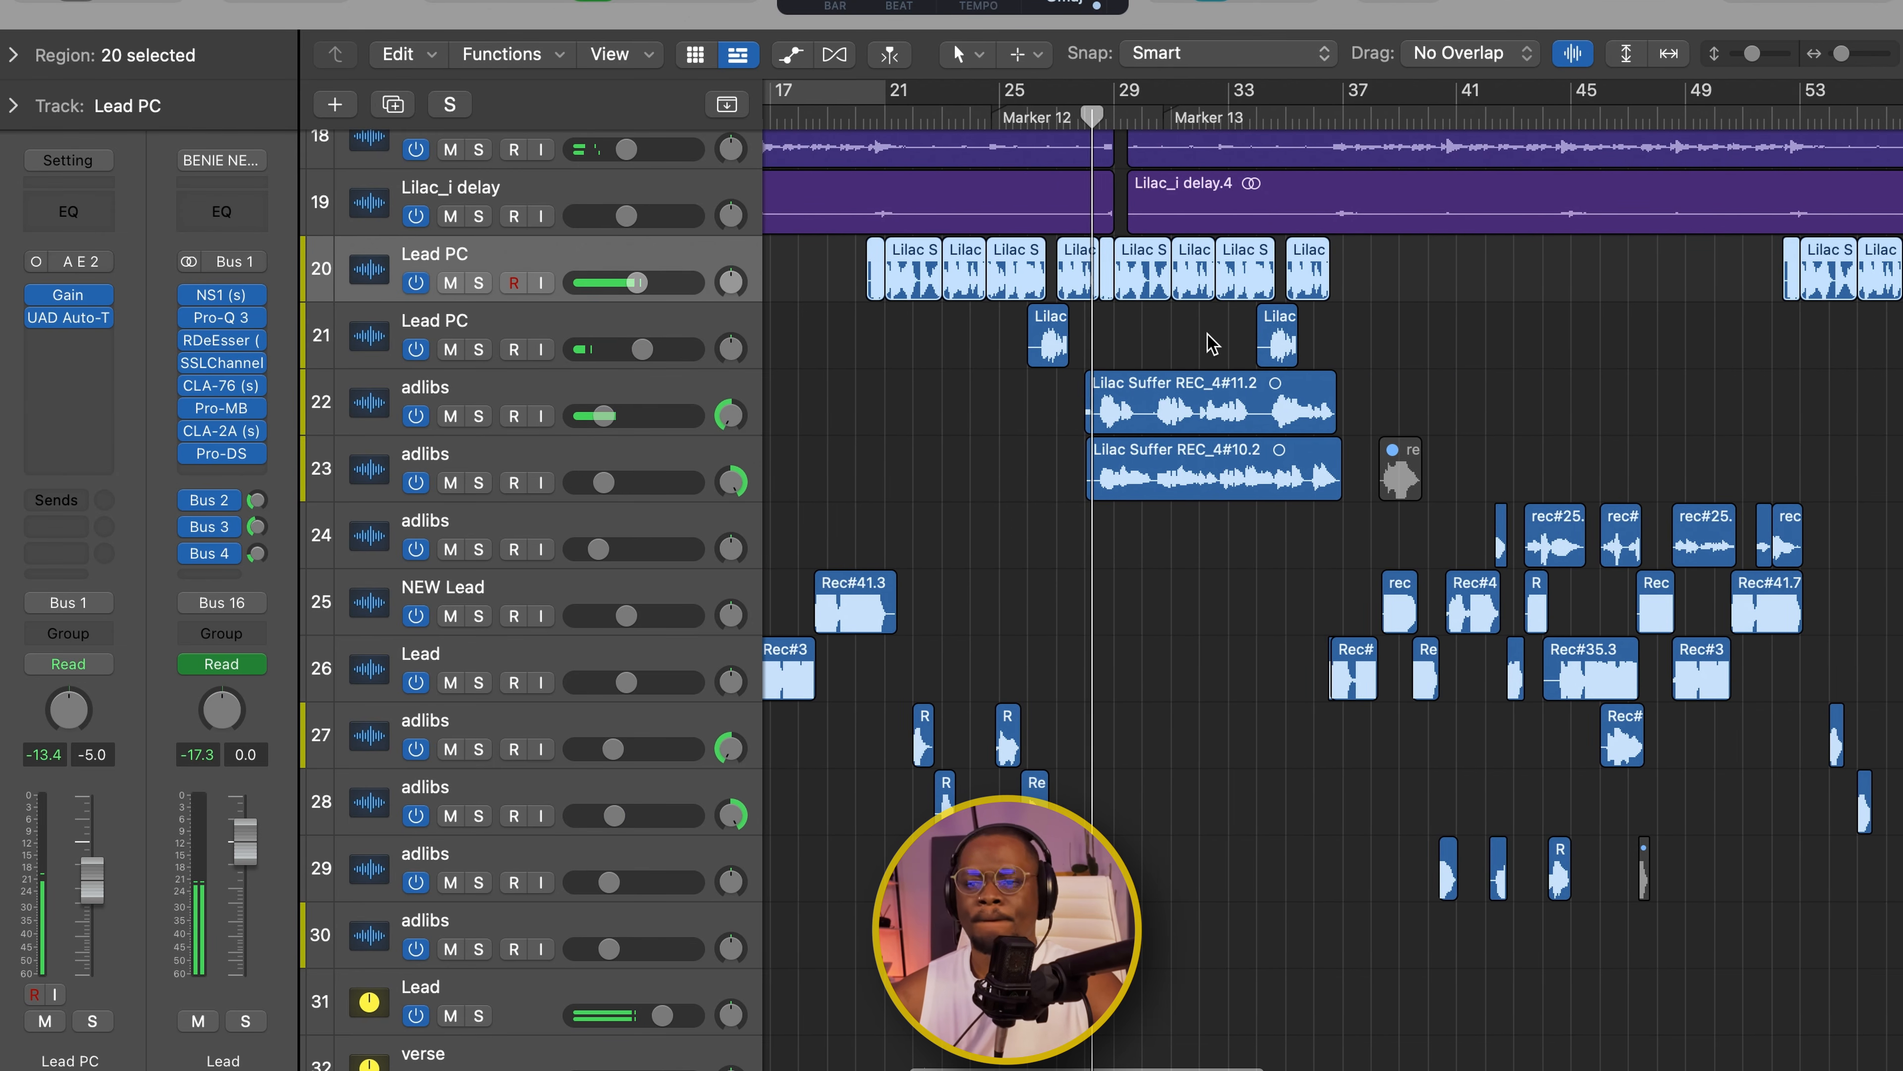
- Select the adlibs track 22, audition the Adlib bus soloed and in the full mix, and stop playback
click(541, 391)
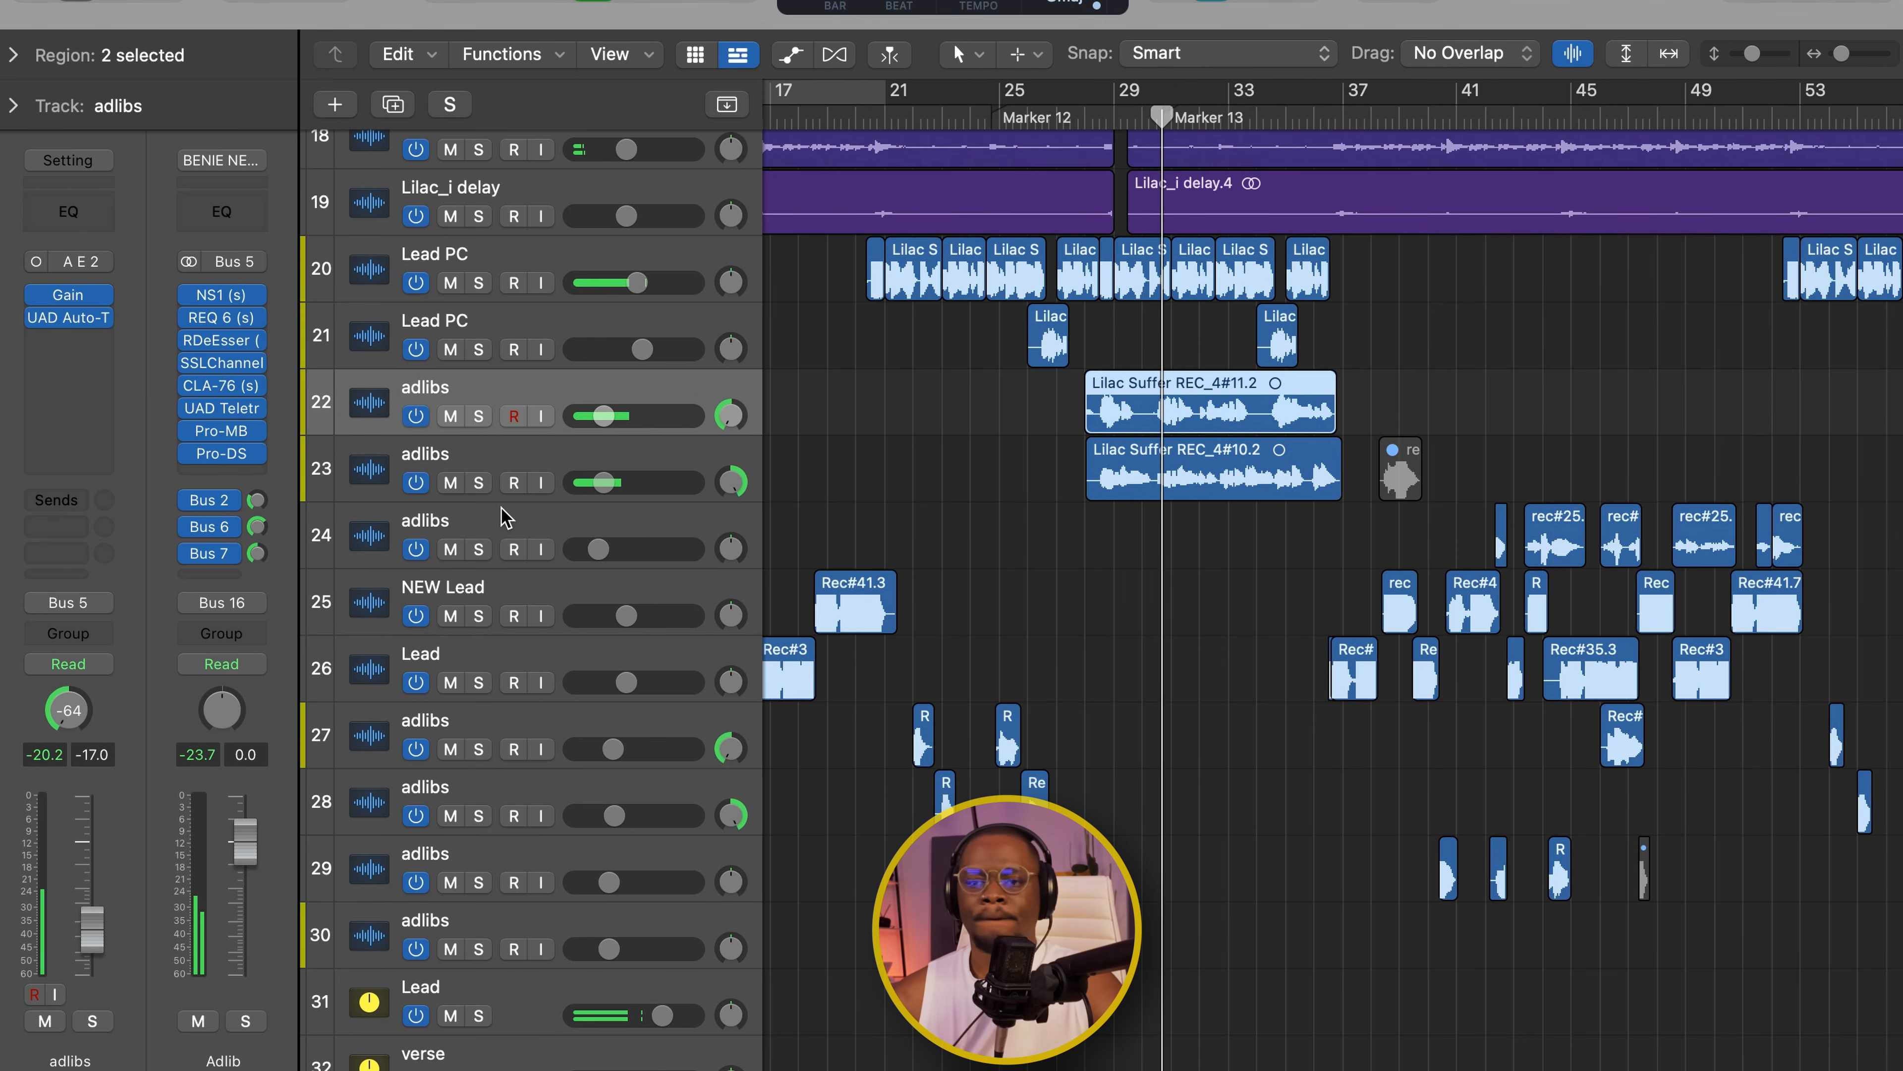
click(247, 1021)
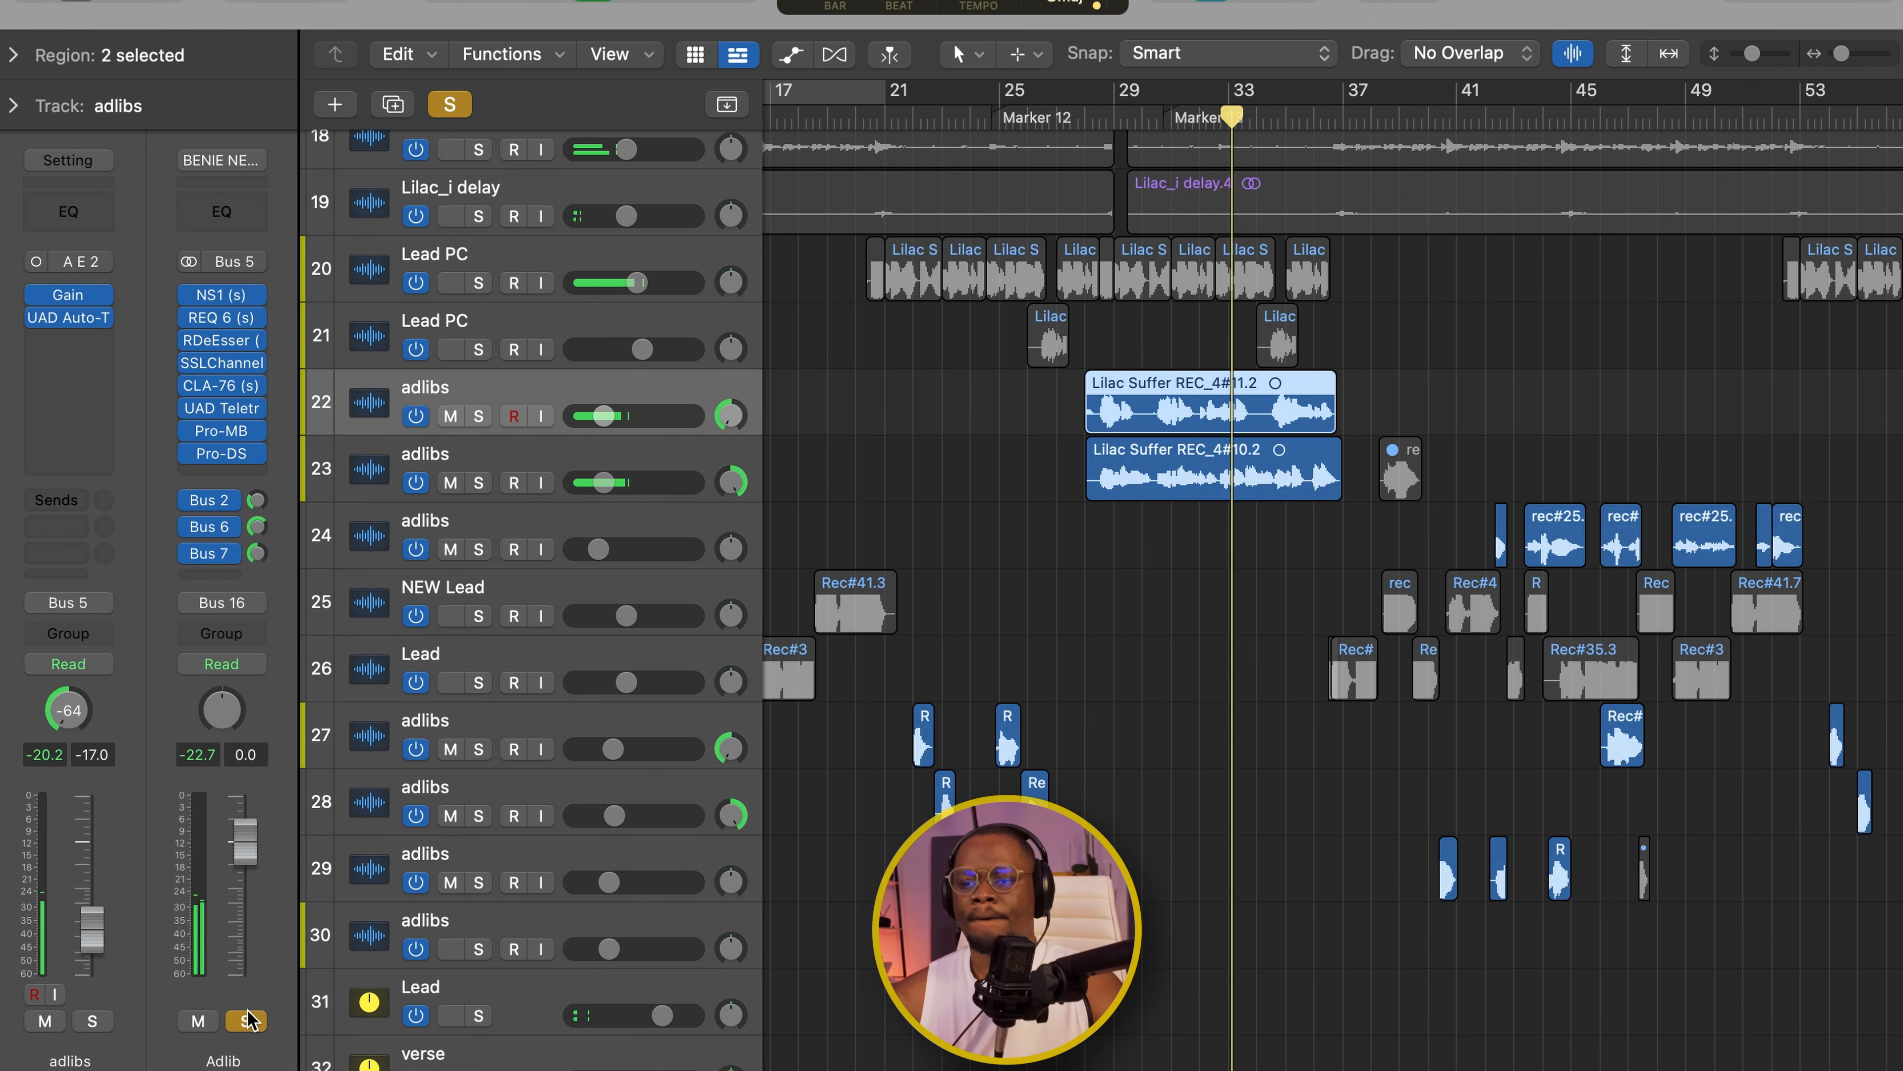
click(248, 1018)
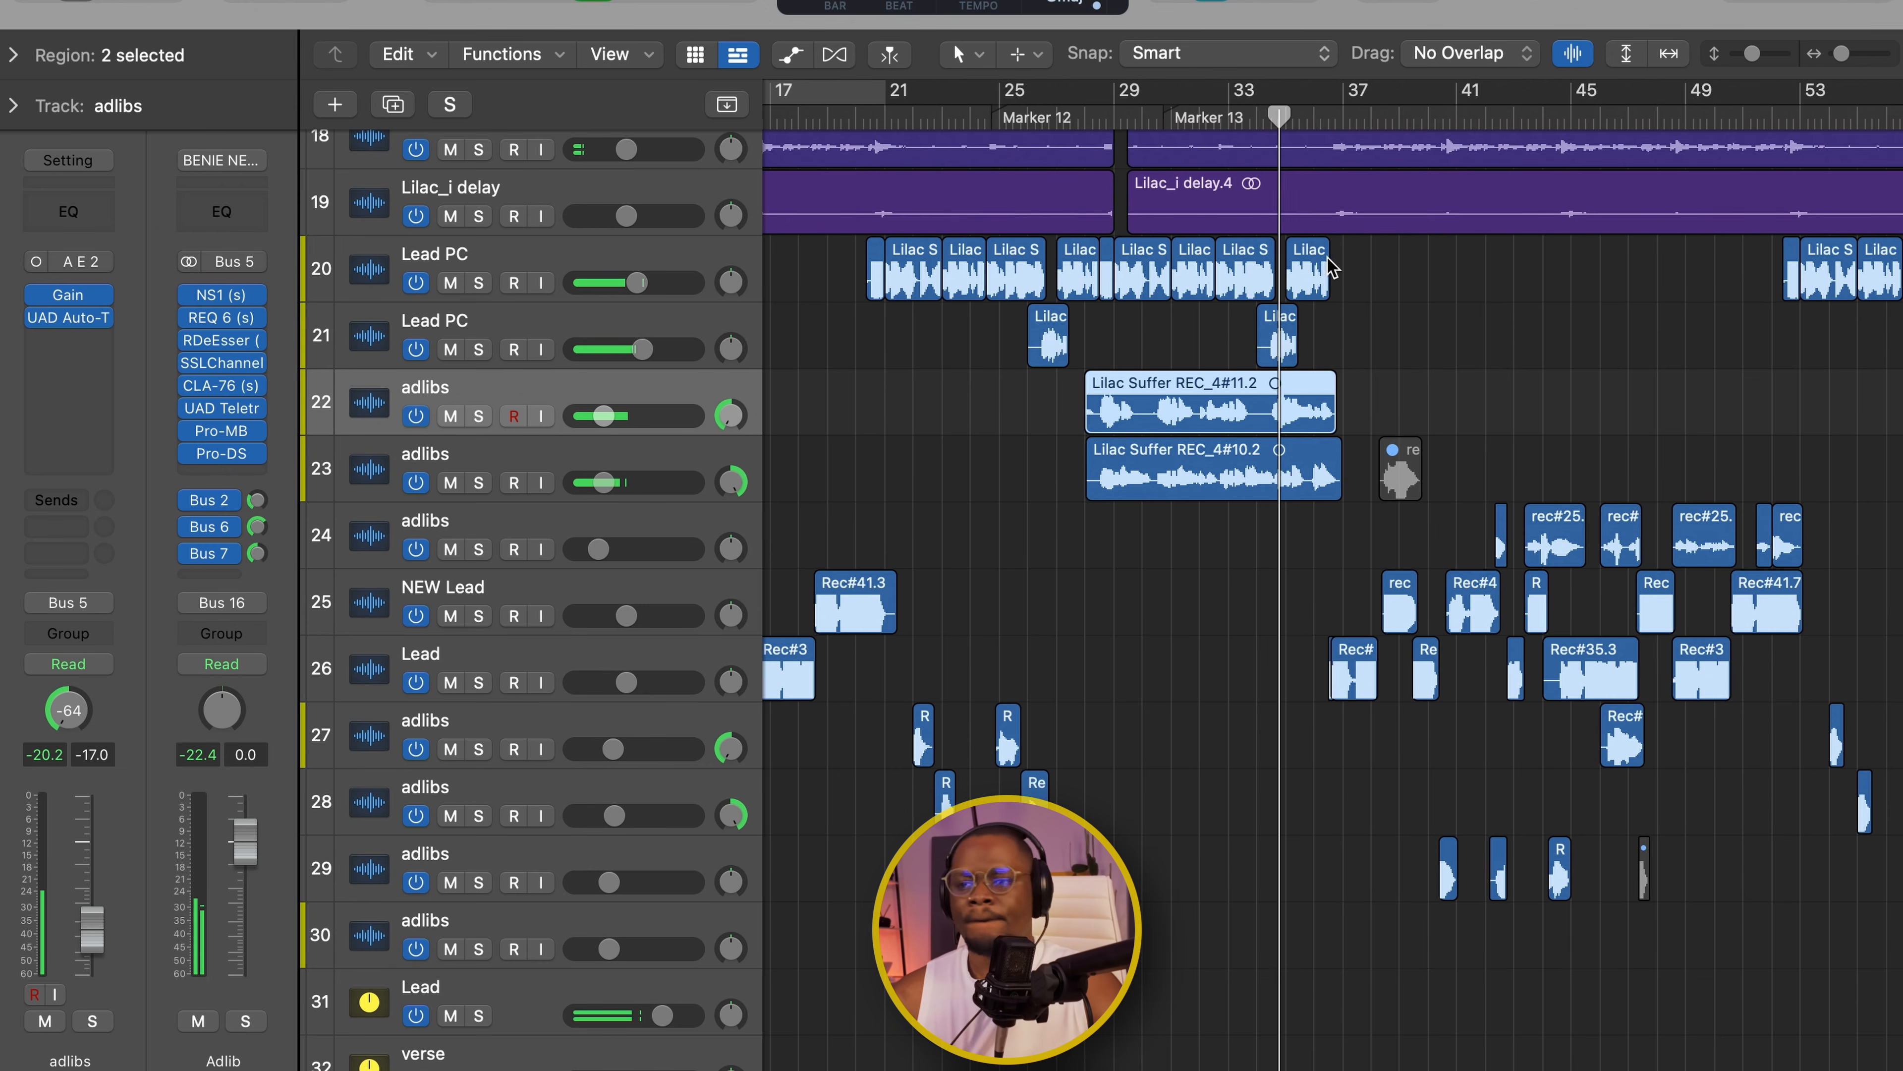
scroll(1196, 276, right, 5)
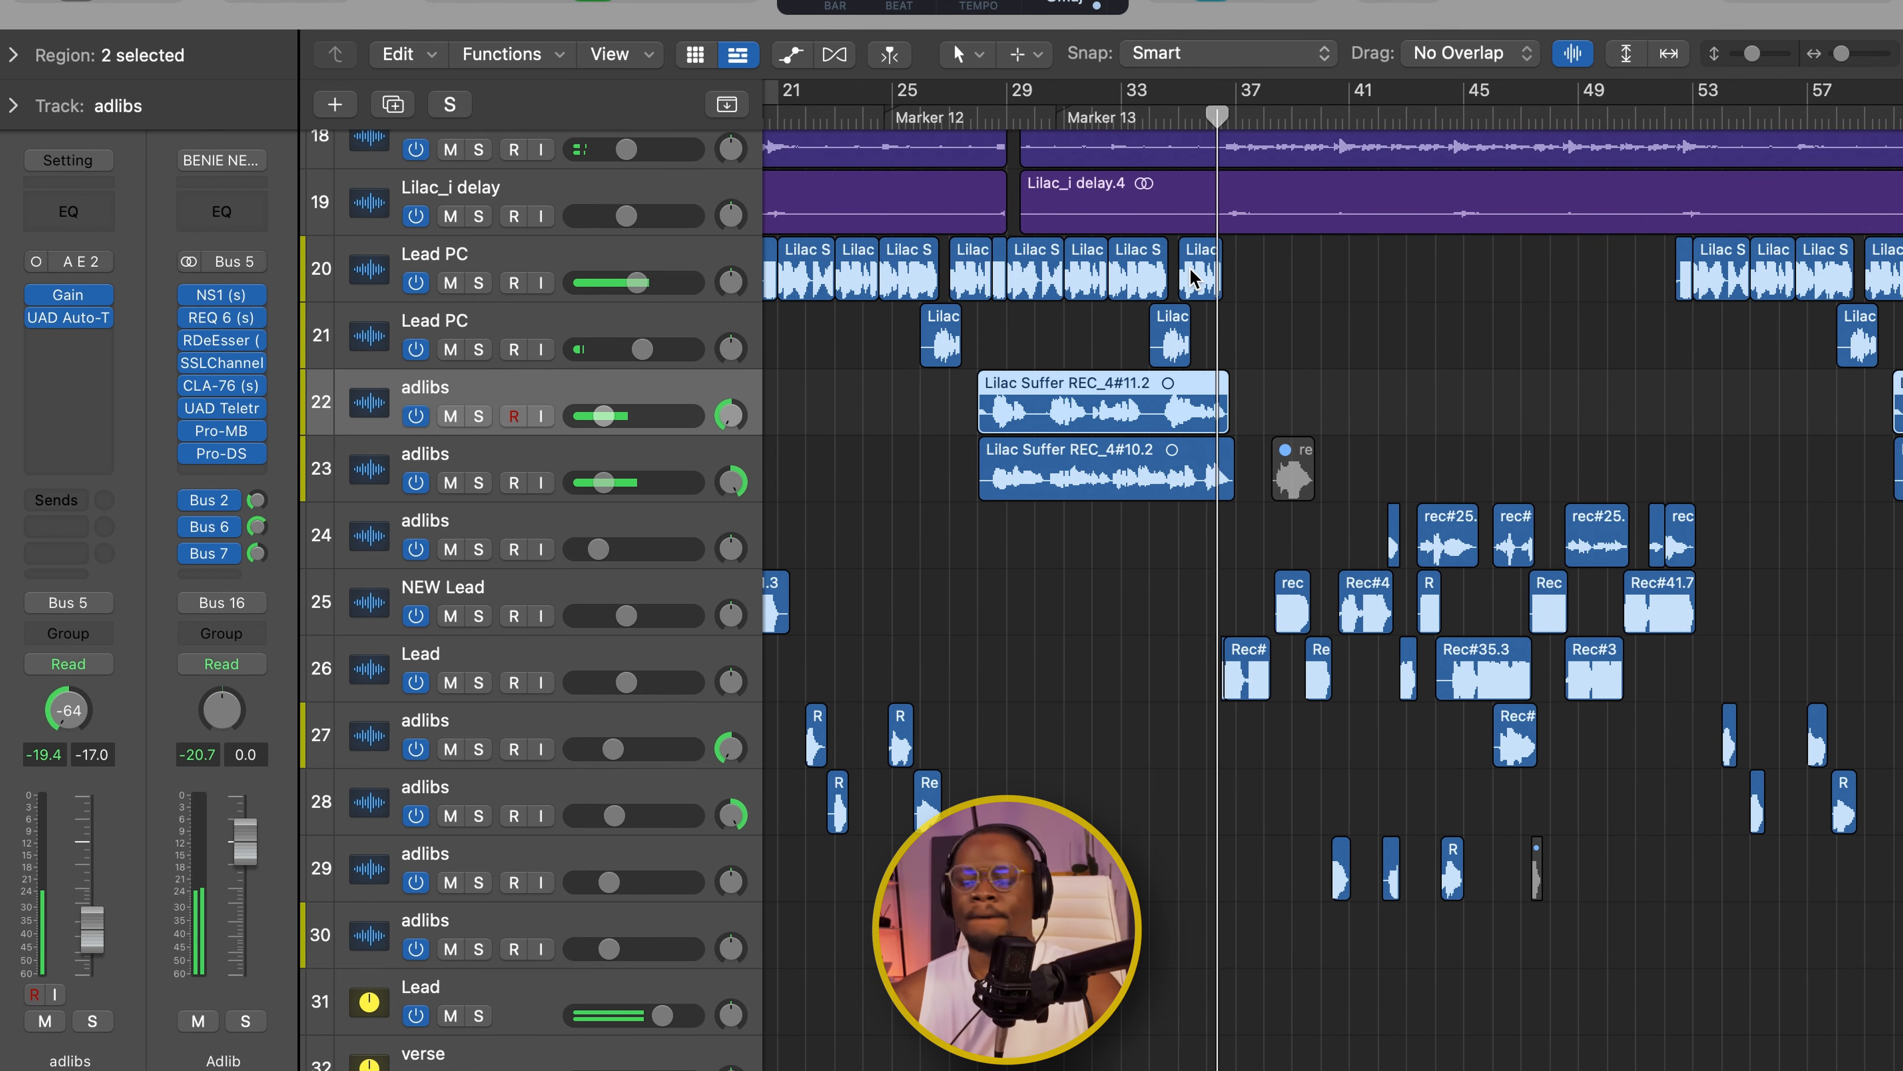
scroll(1195, 544, down, 8)
key(space)
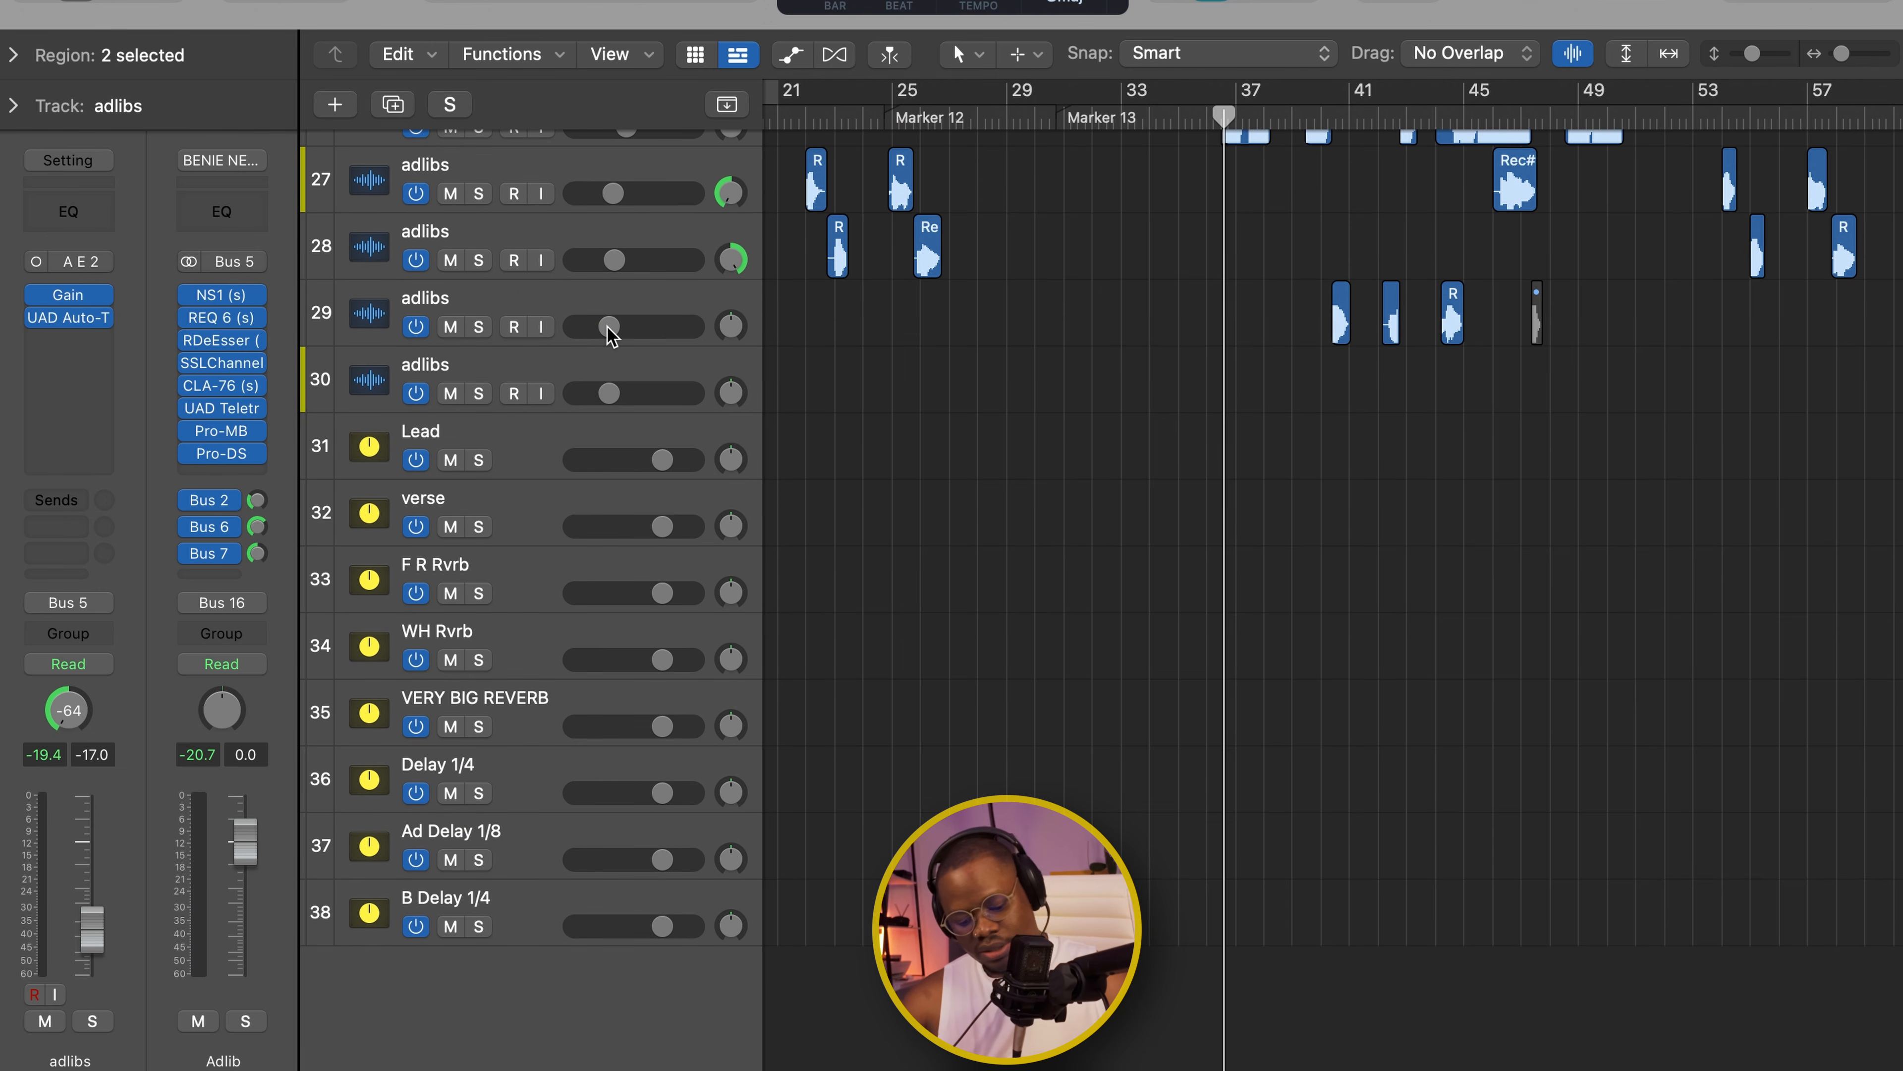
- Show the track automation and examine the verse bus's Delay 1/4 send curve and the Delay 1/4 track's feedback curve
key(a)
scroll(899, 701, up, 2)
scroll(899, 701, up, 1)
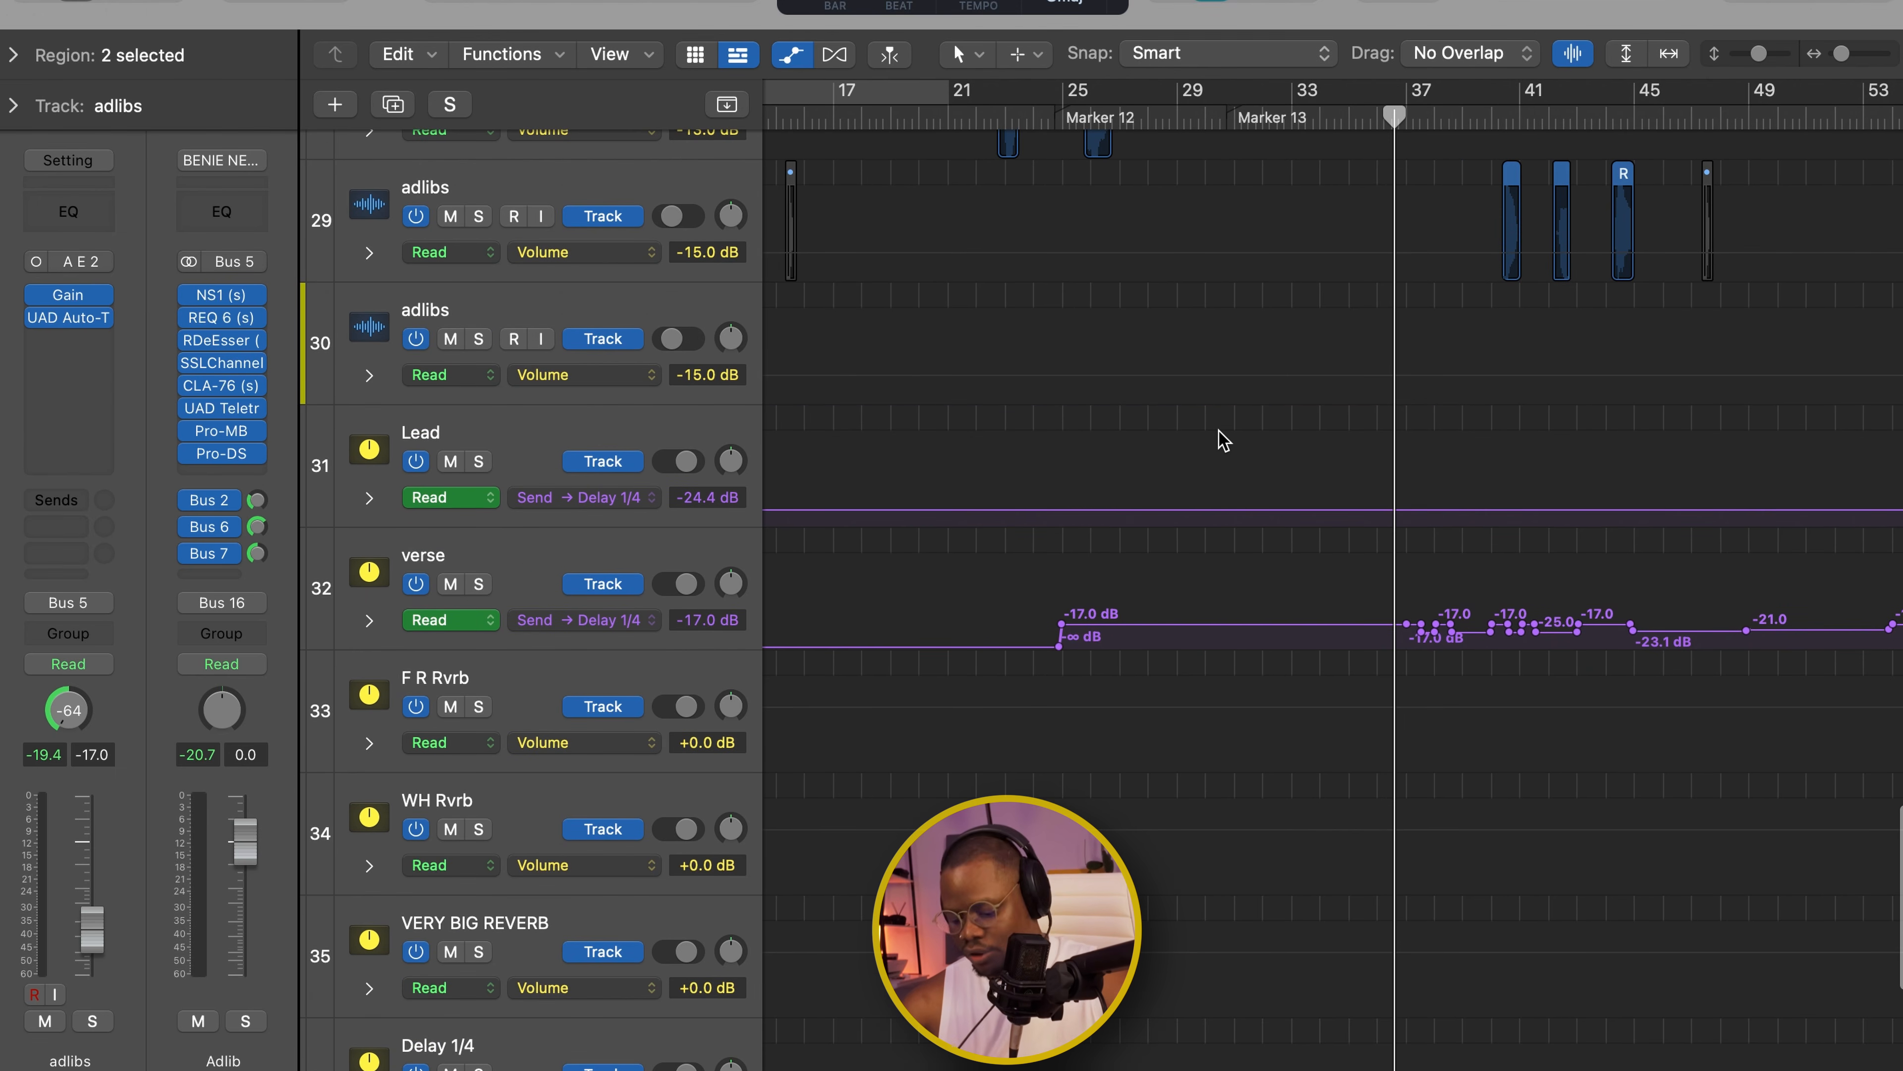
scroll(1223, 441, down, 6)
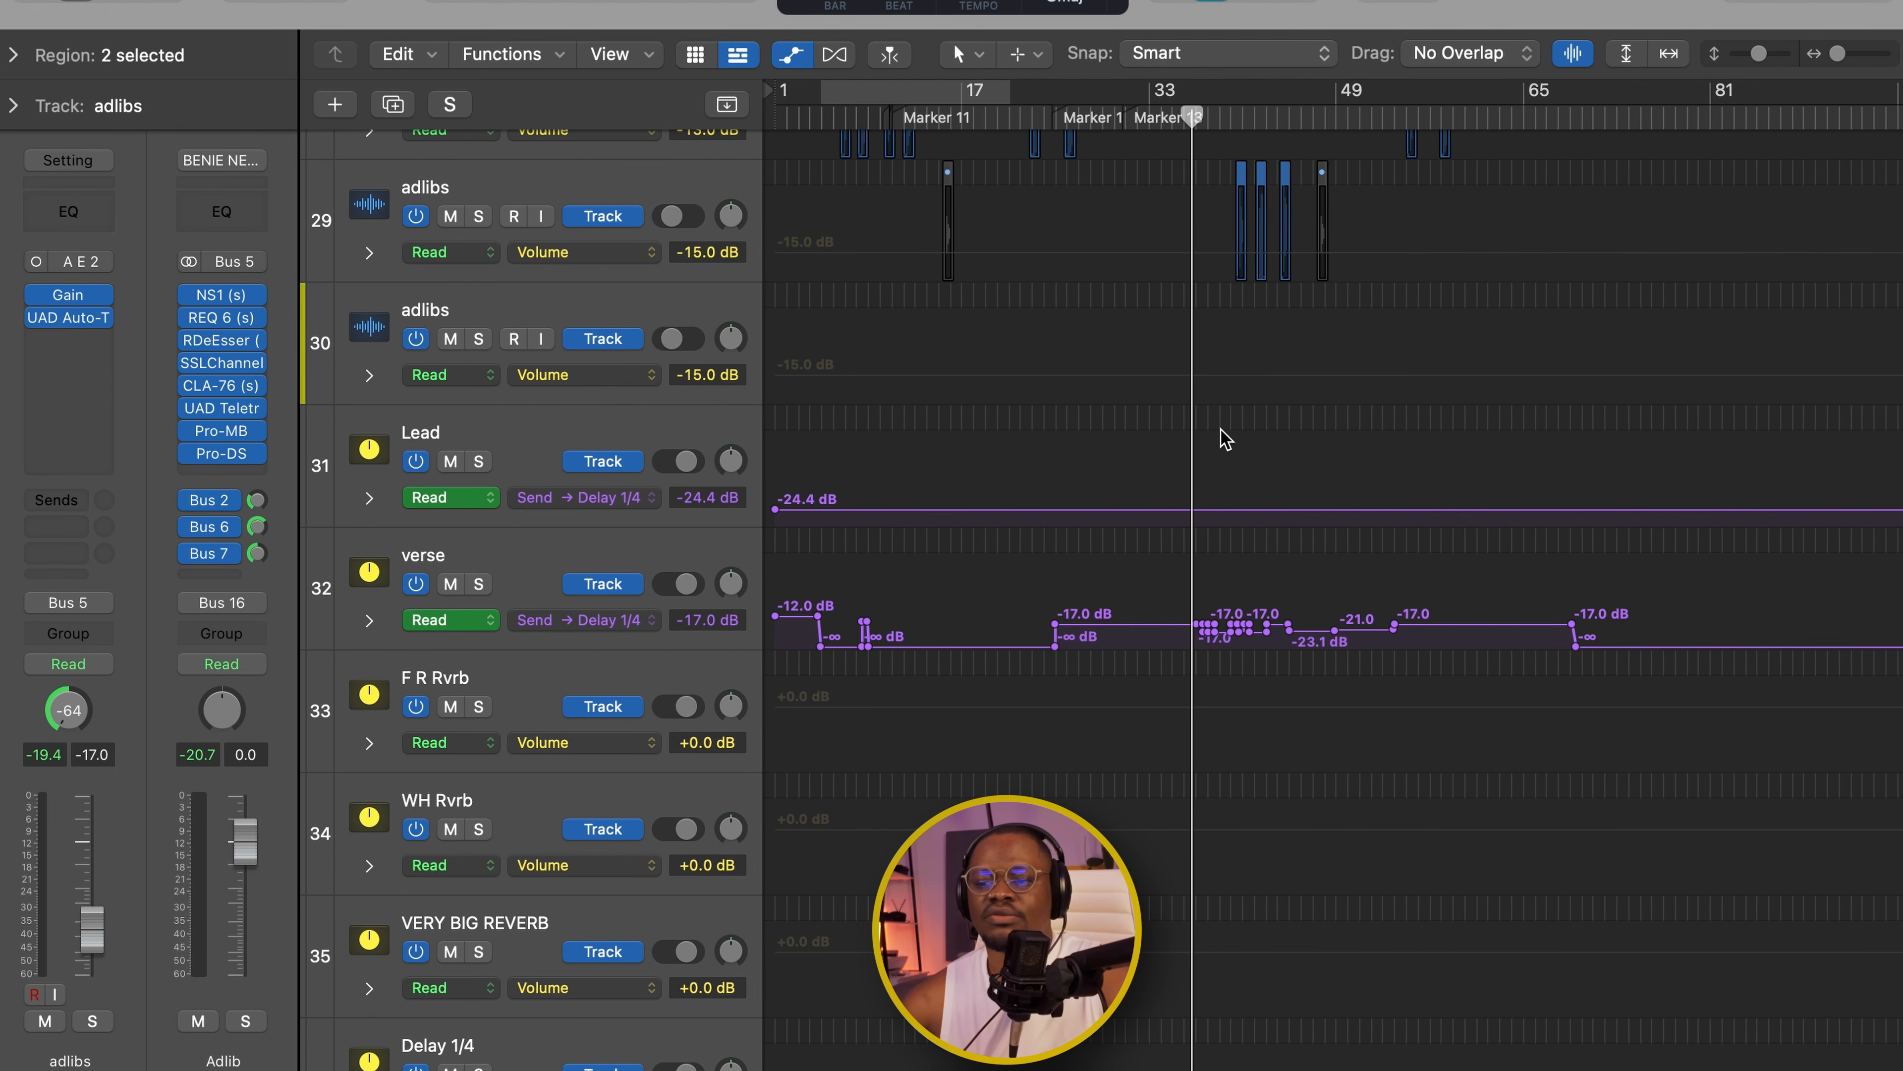
scroll(1223, 441, down, 5)
scroll(956, 544, up, 2)
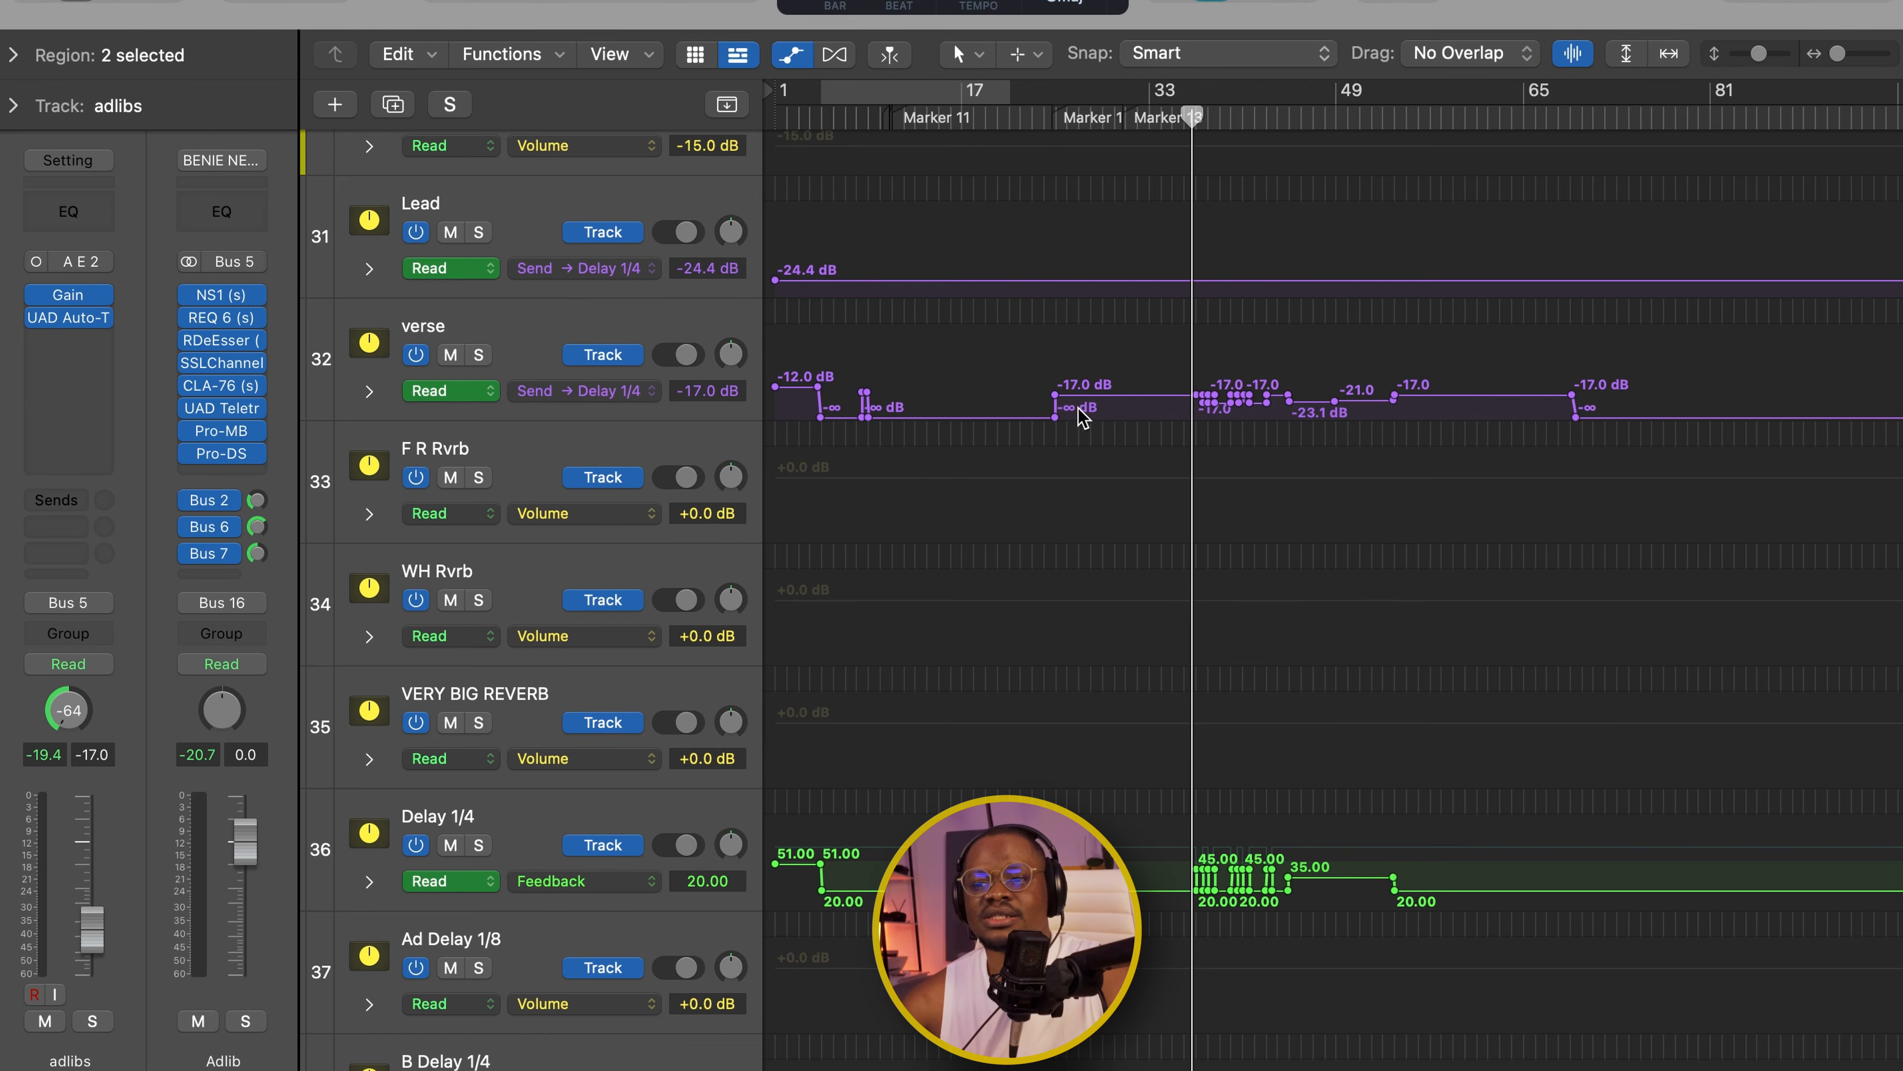
scroll(1095, 418, up, 1)
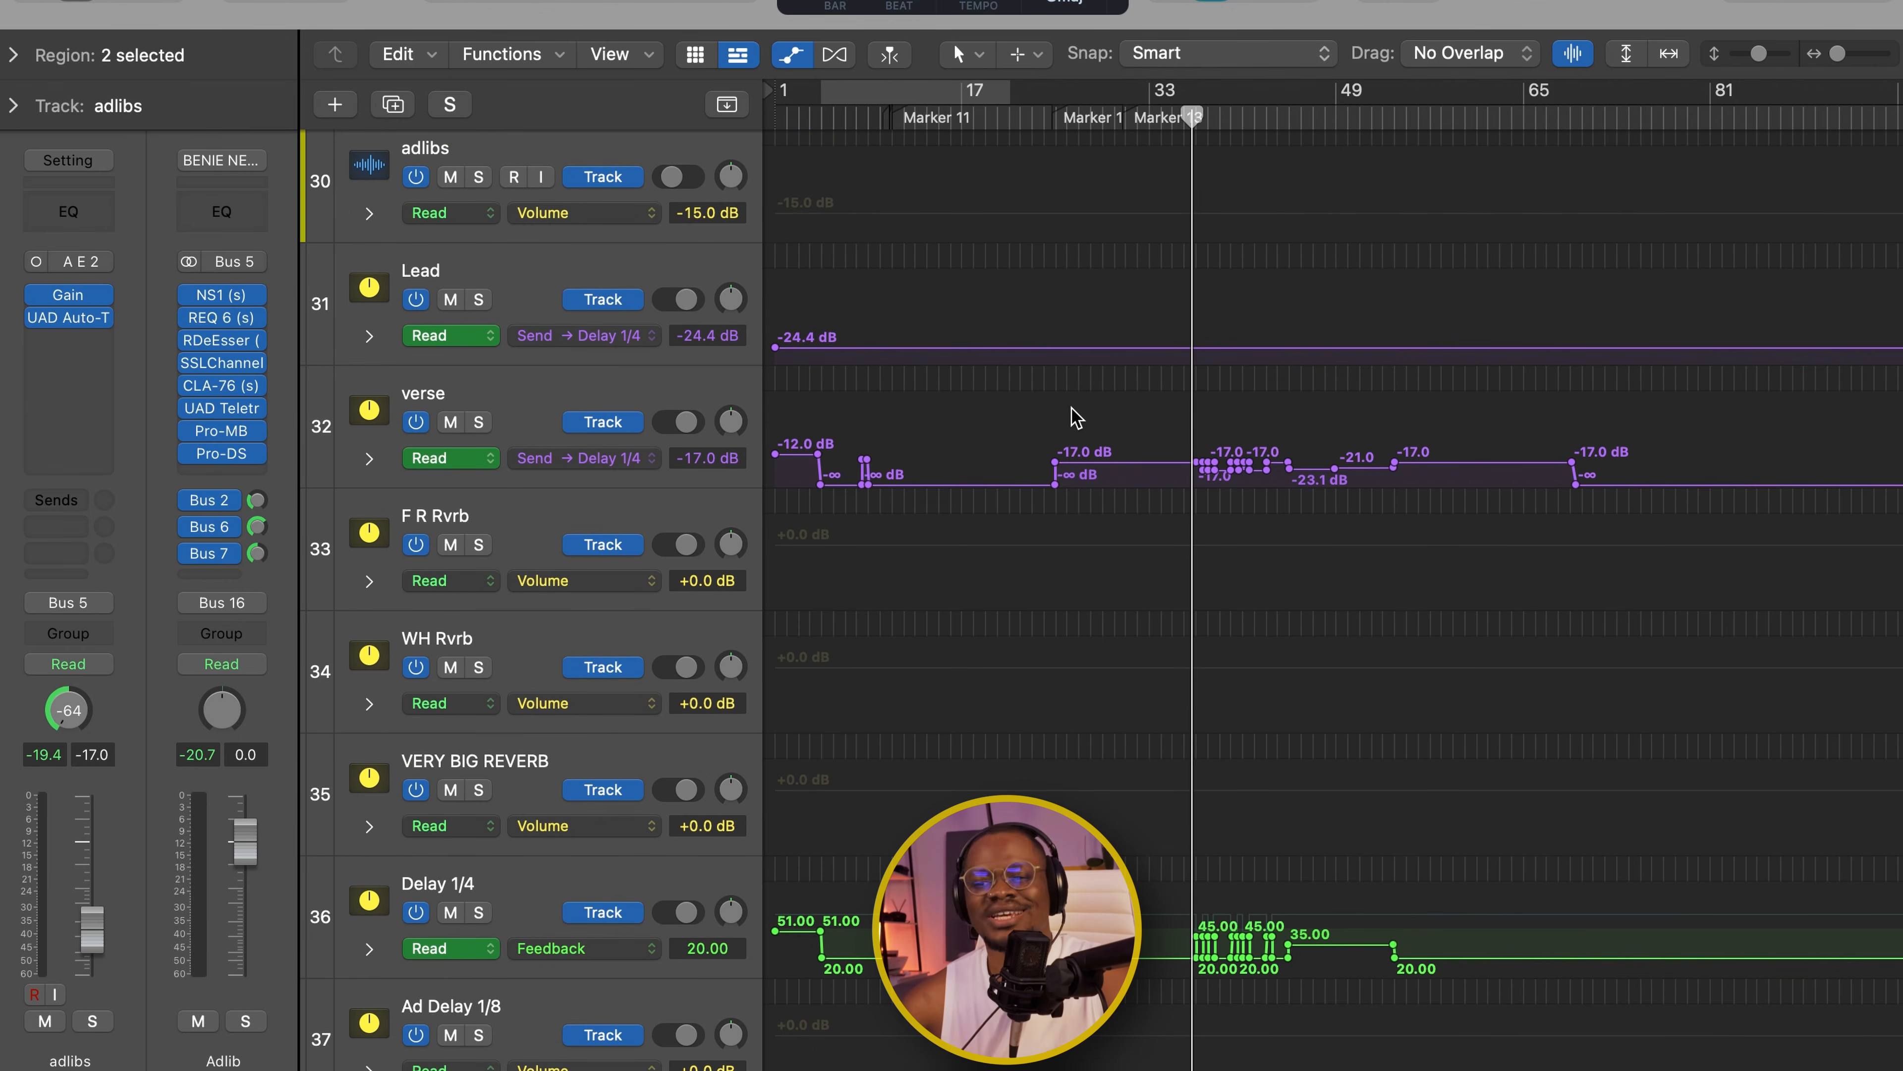
- Play the section from about bar 37 to bar 41 while following the delay send and feedback automation up close
key(super+Right)
key(super+Right)
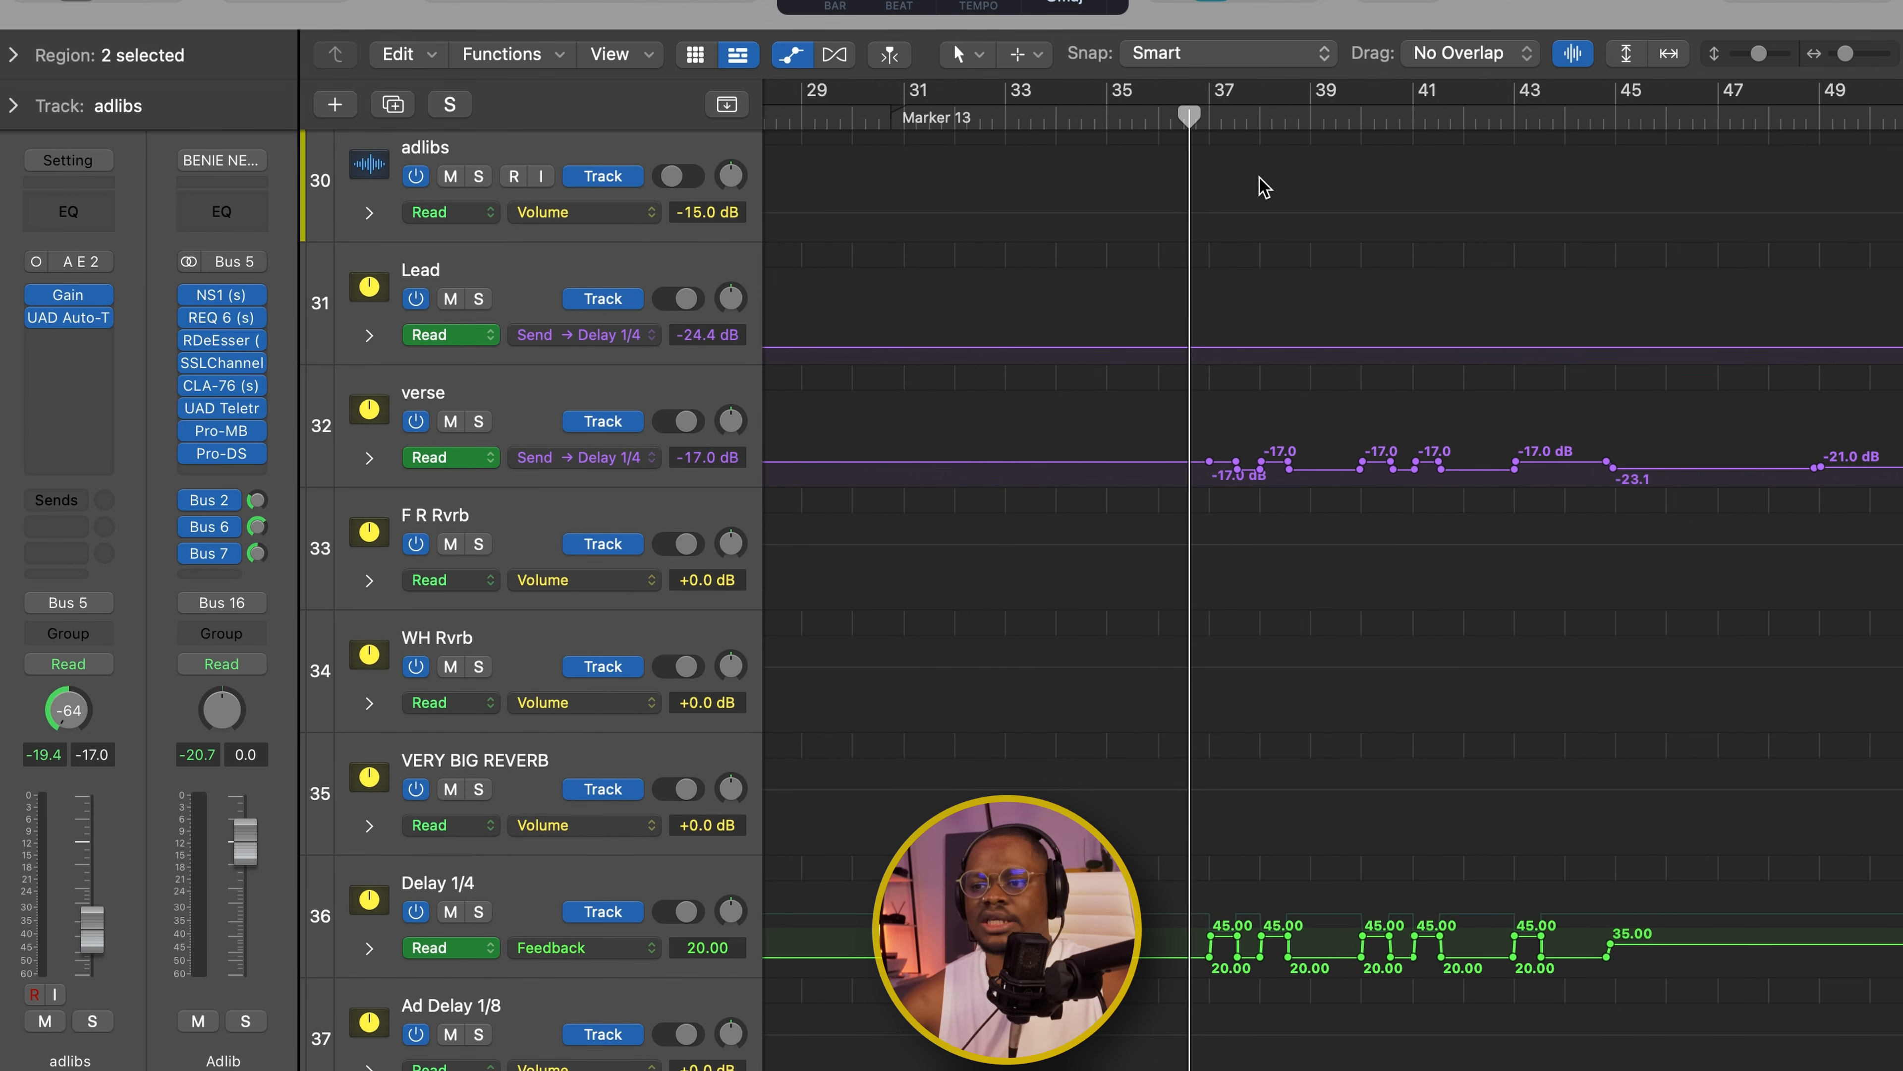
key(super+Right)
key(space)
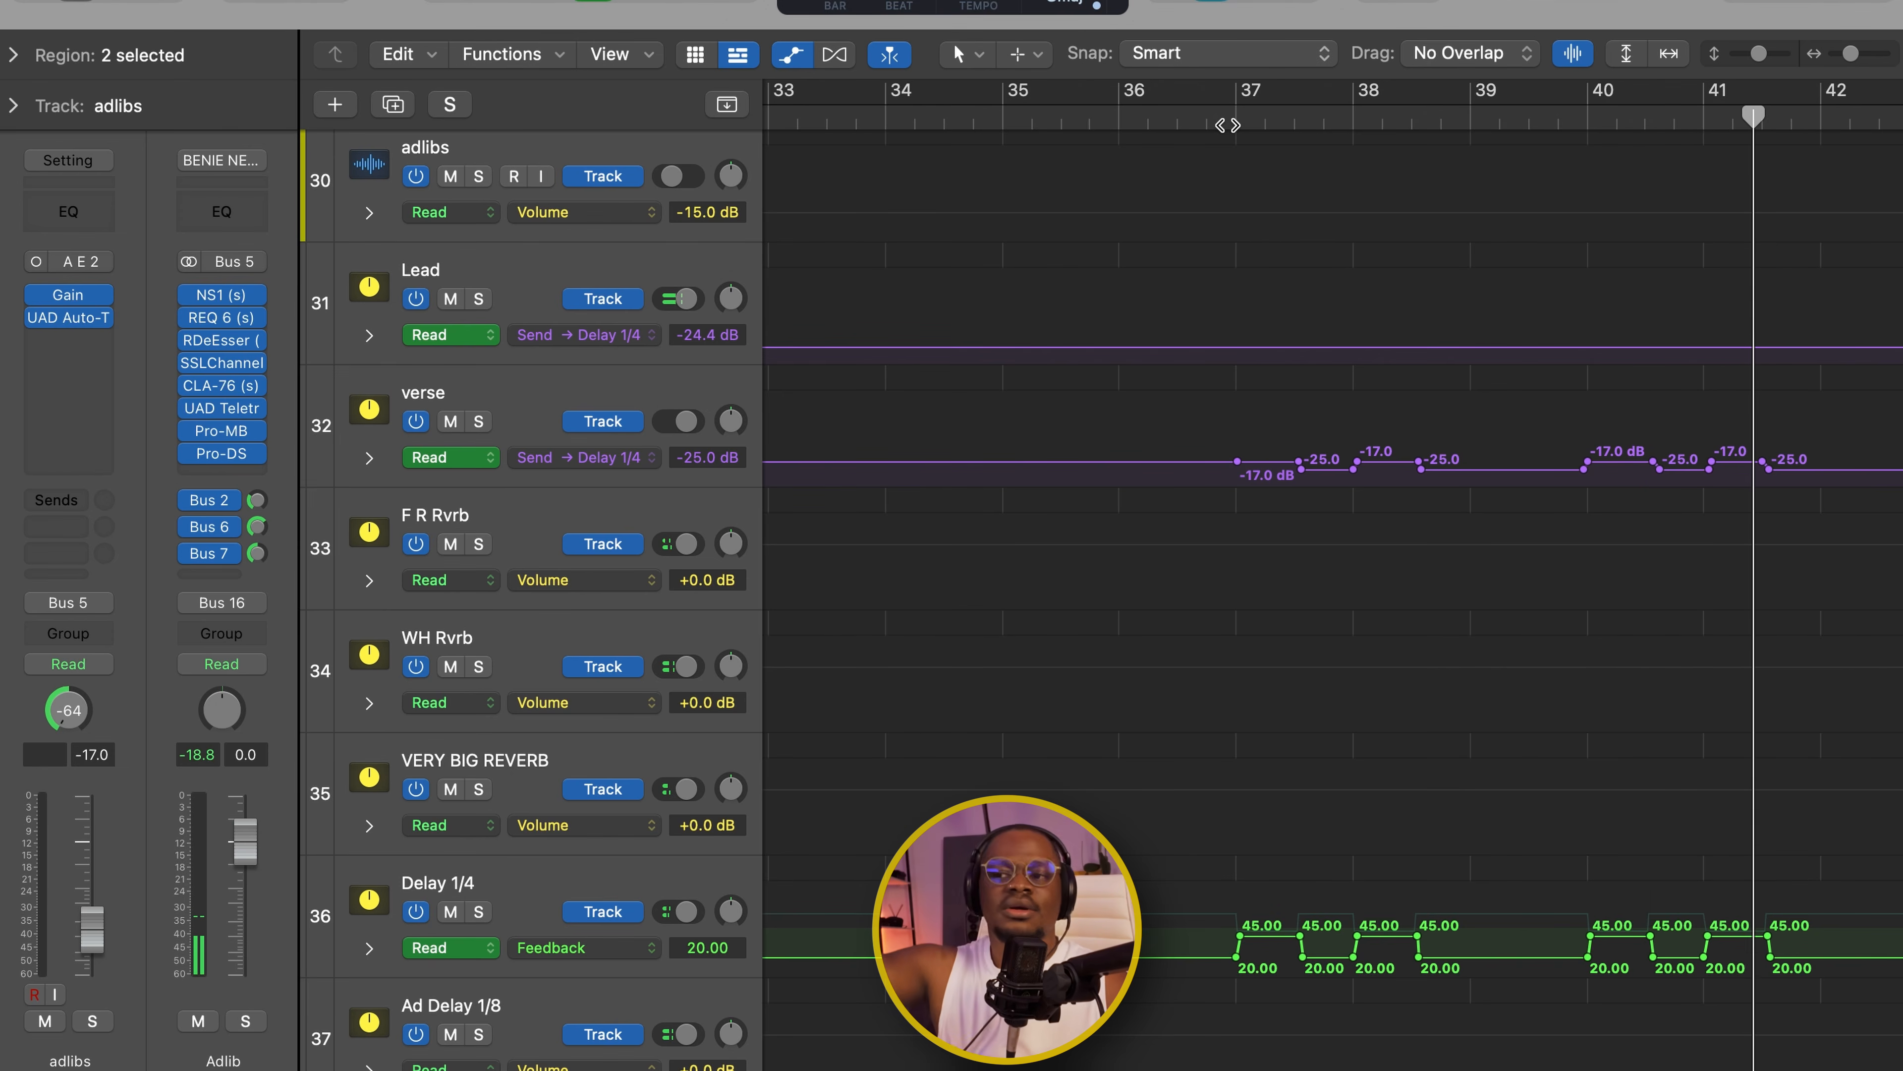
key(space)
scroll(1391, 579, down, 5)
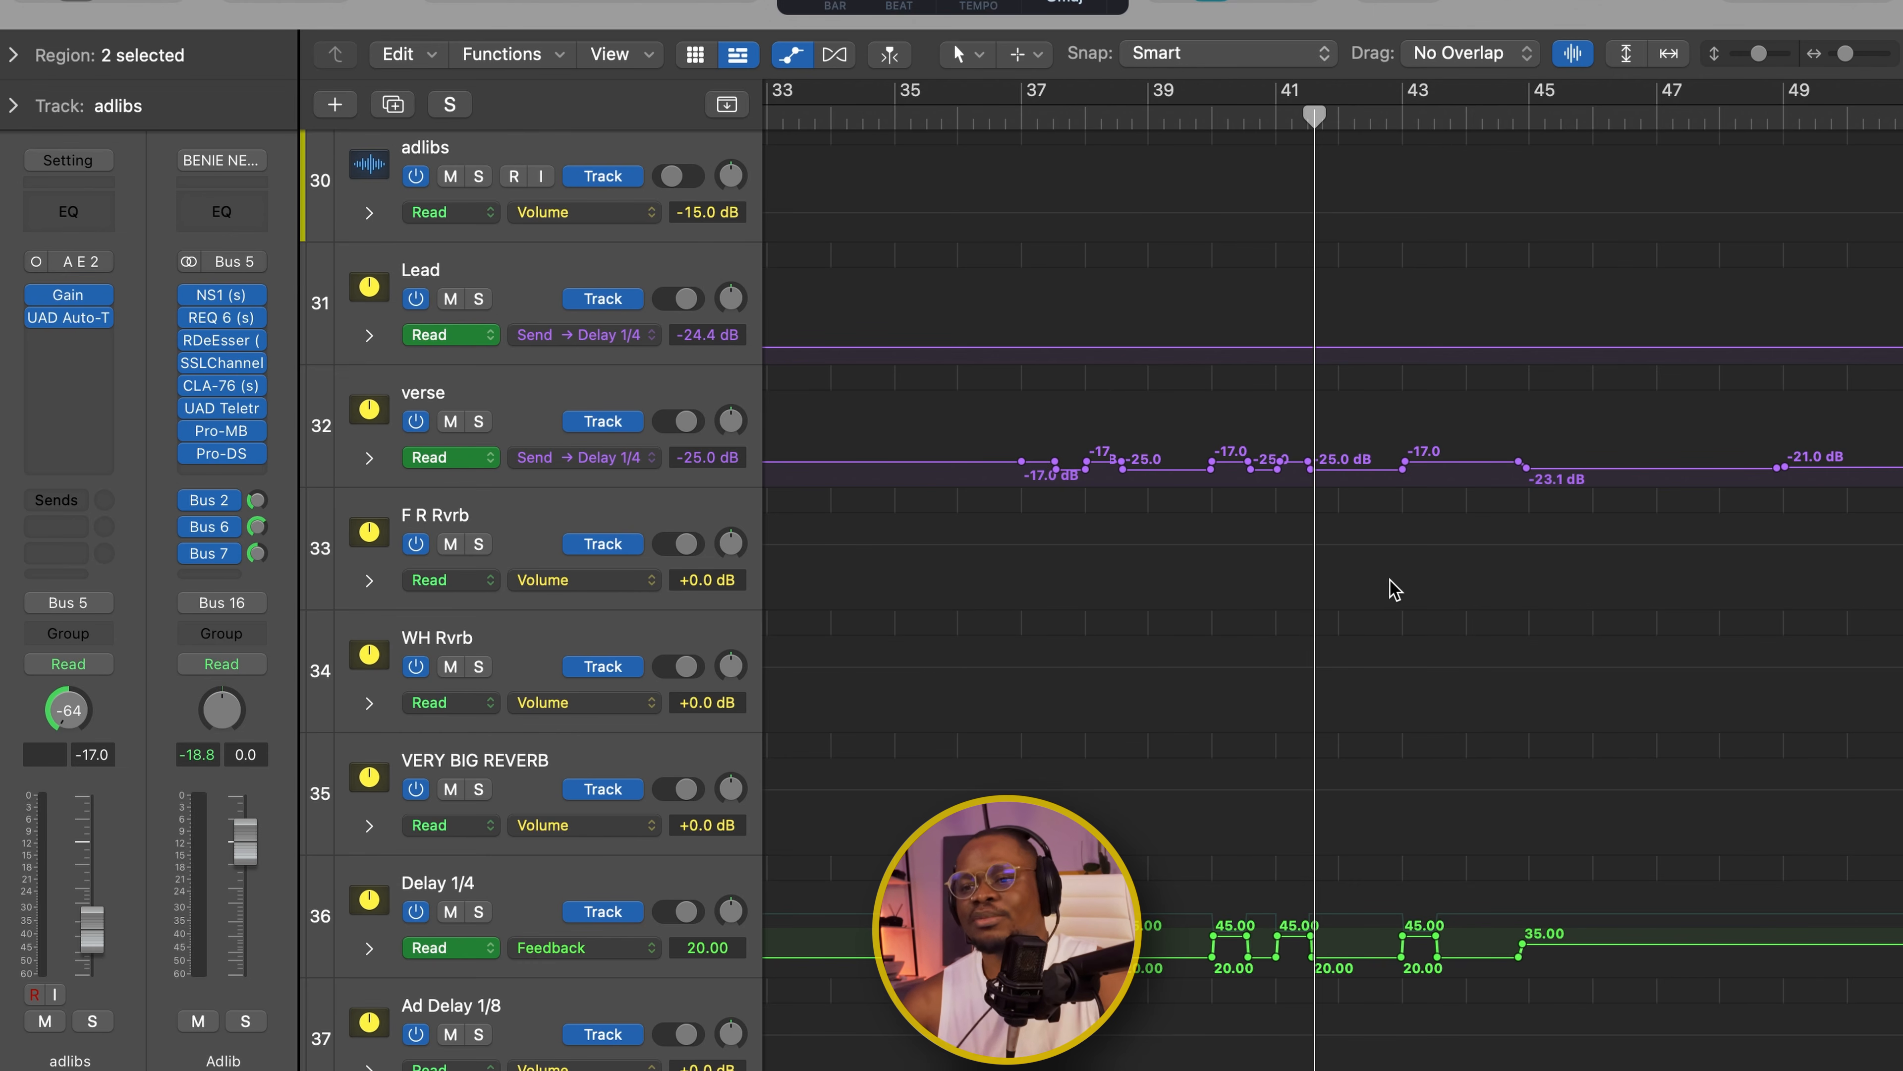
- Select the verse bus track and set its automation mode to Latch
scroll(1267, 591, left, 5)
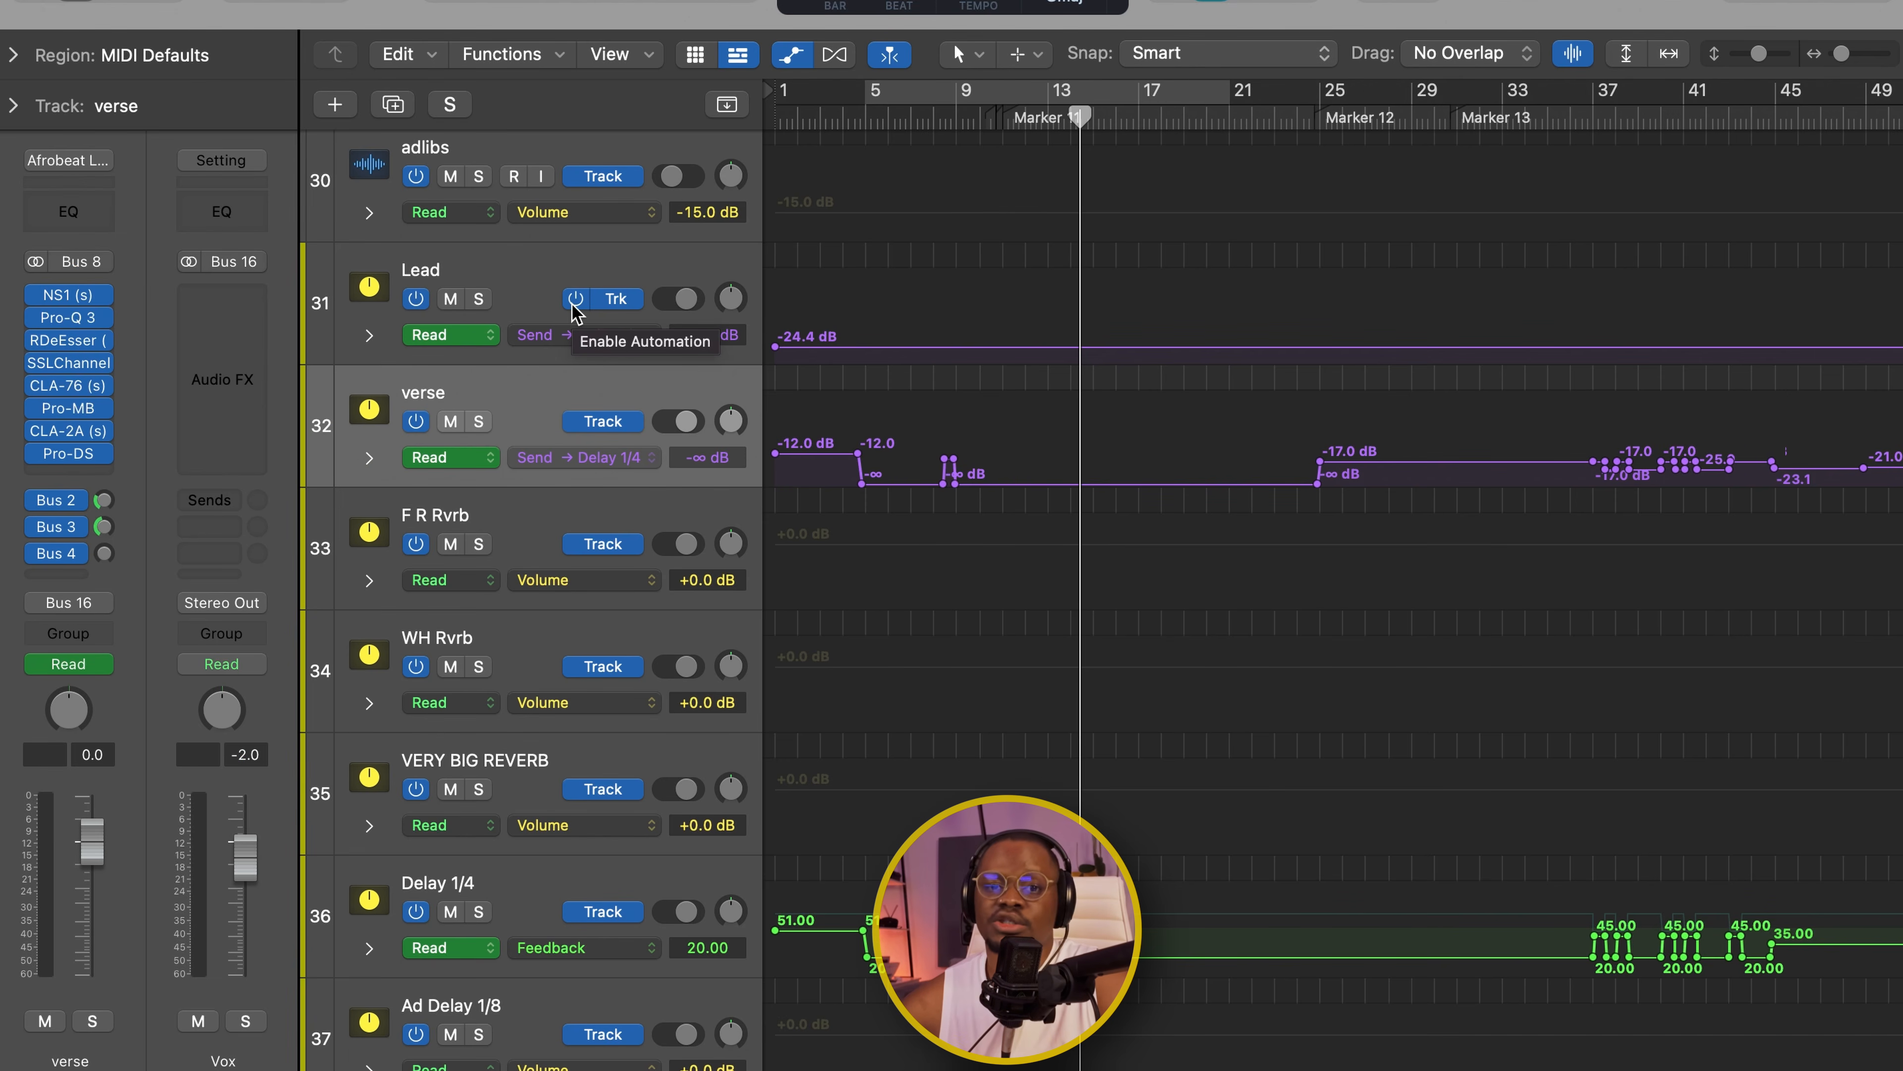
click(106, 665)
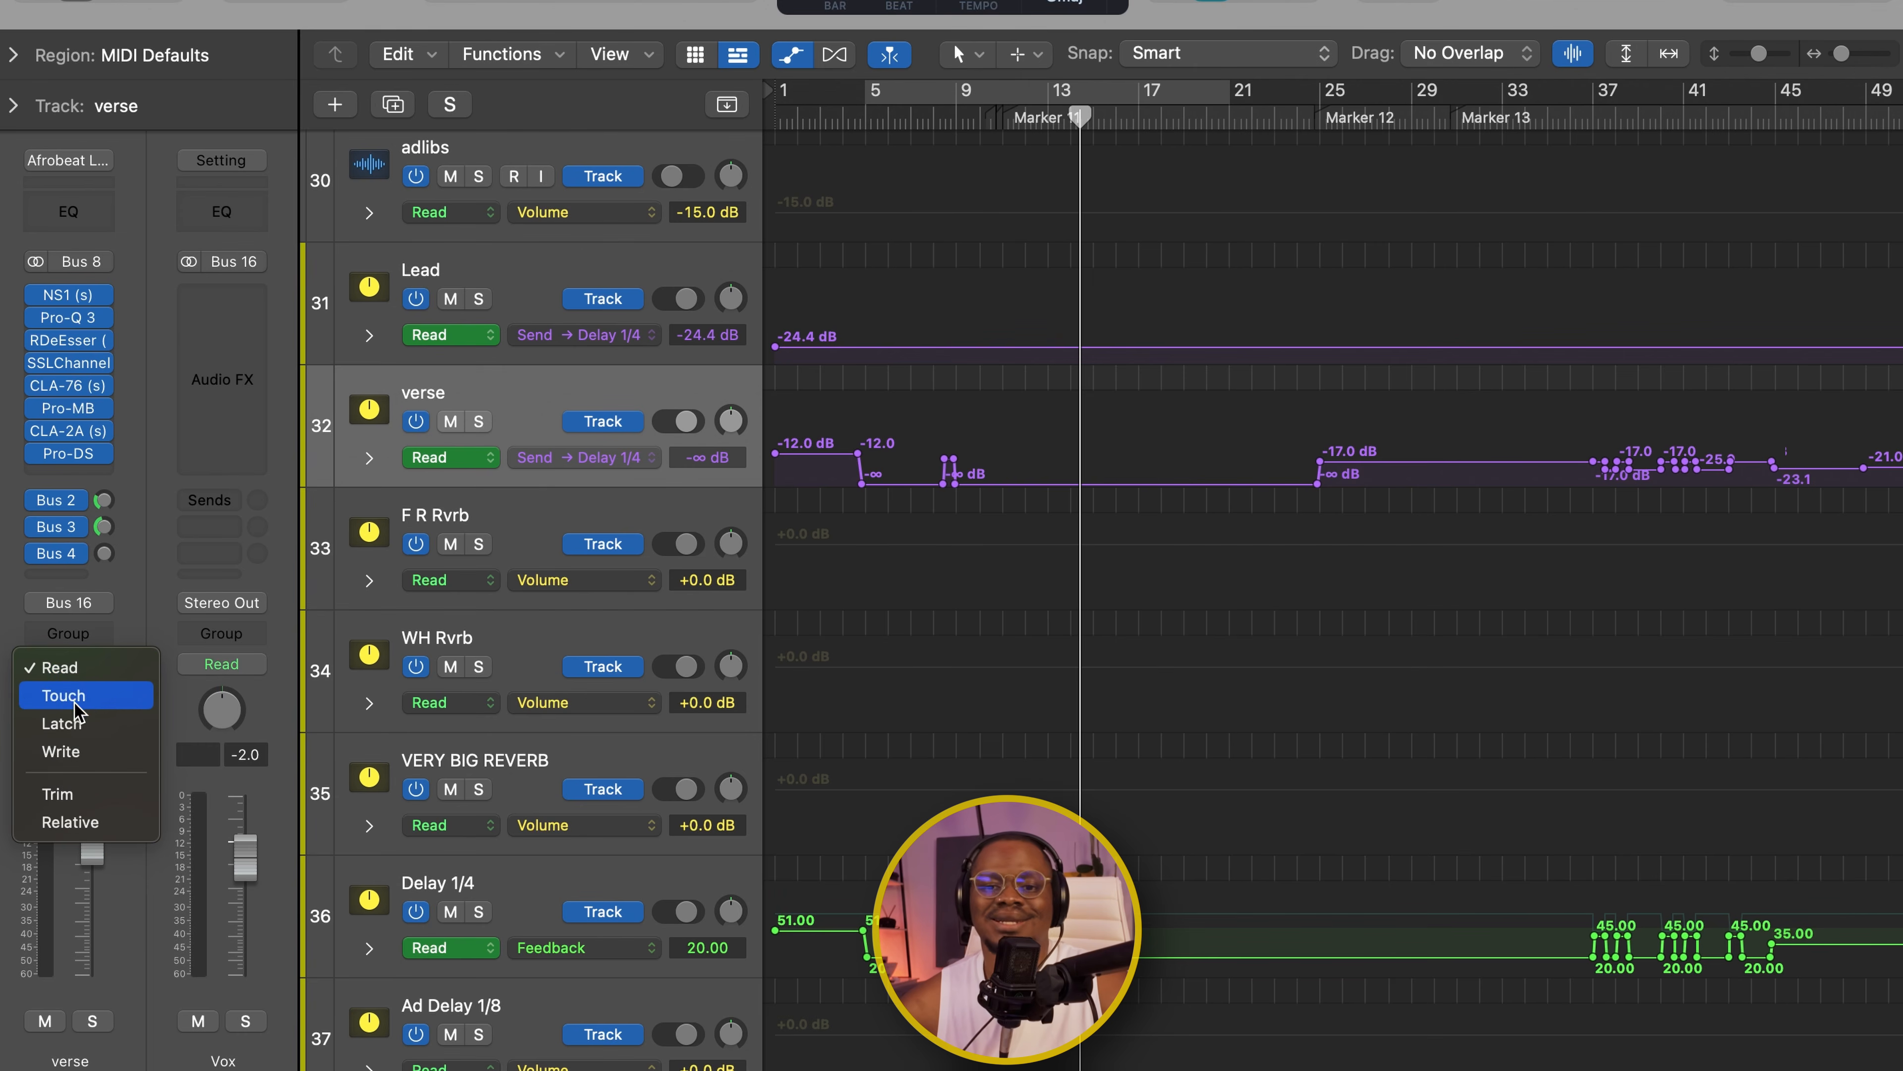
click(72, 696)
click(82, 664)
click(83, 705)
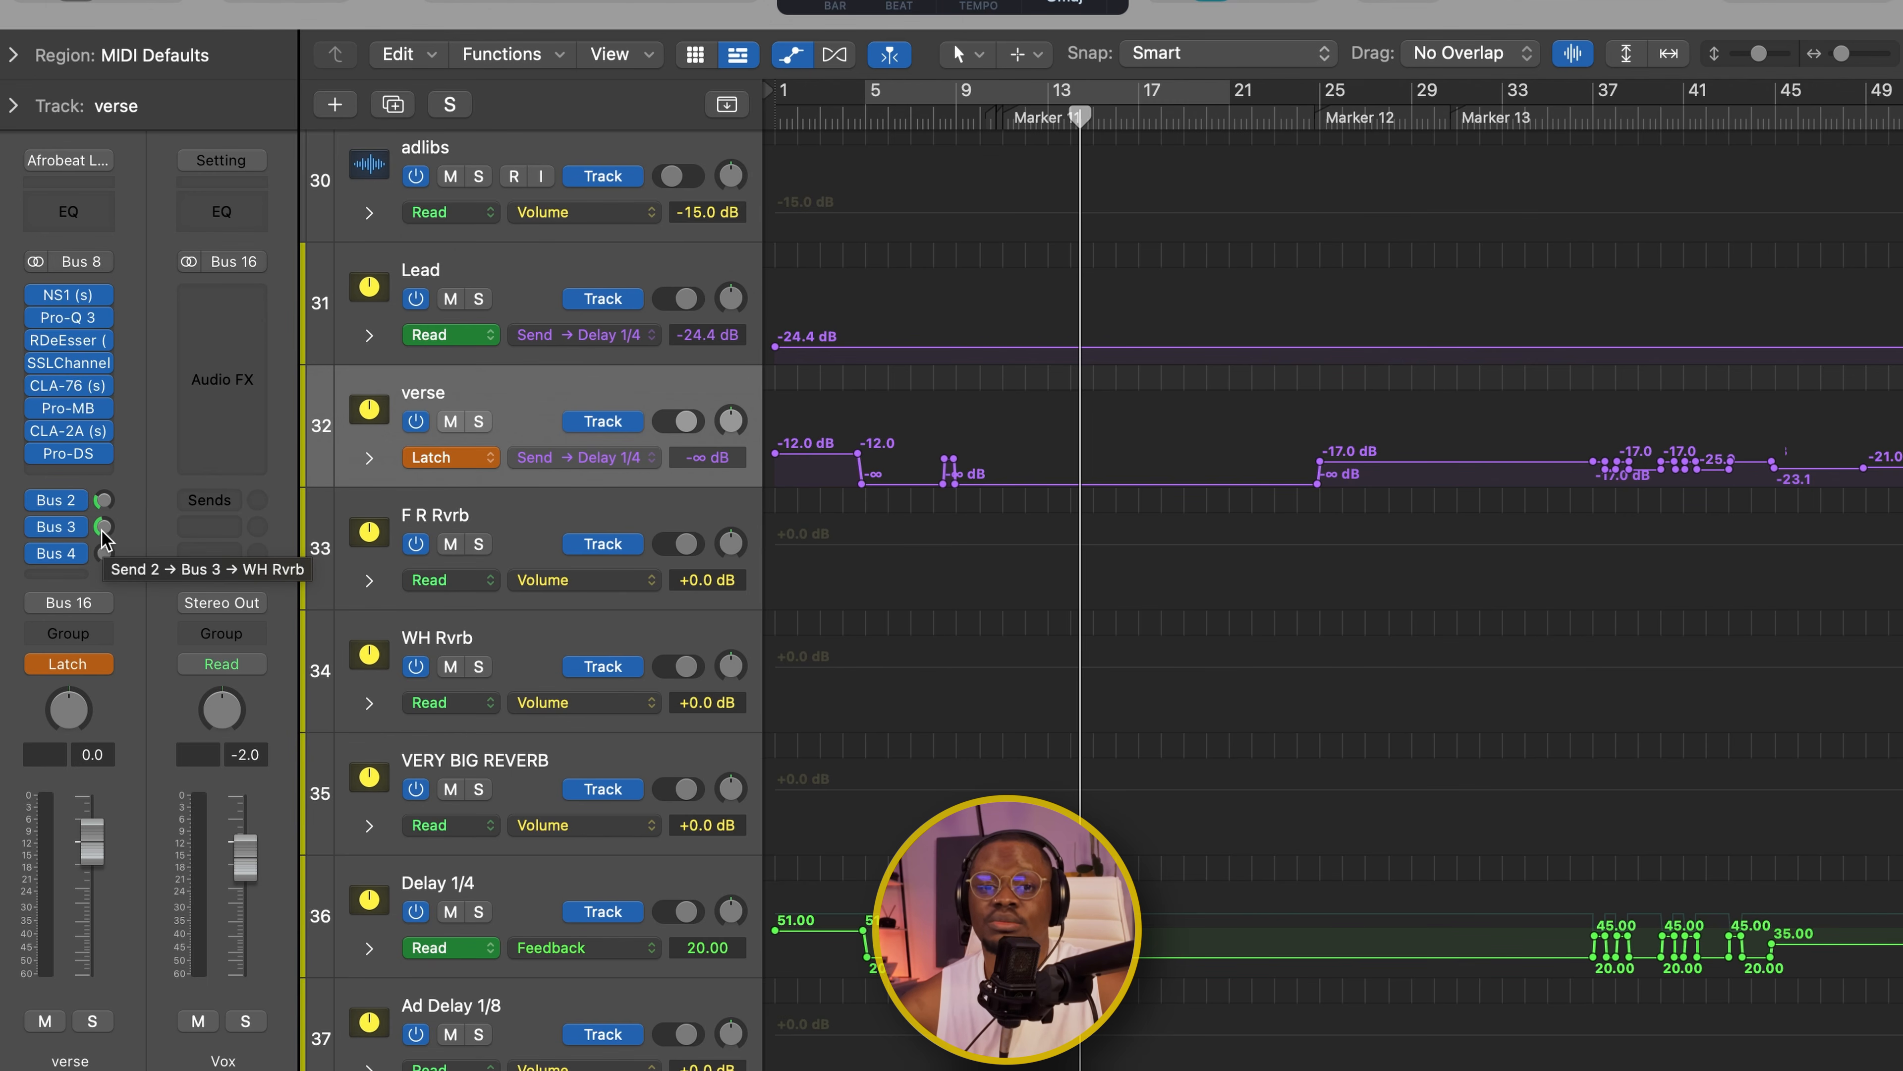
- Record automation of the verse bus's send to Bus 3 (WH Rvrb) during playback, raising it to -6.1 dB
key(space)
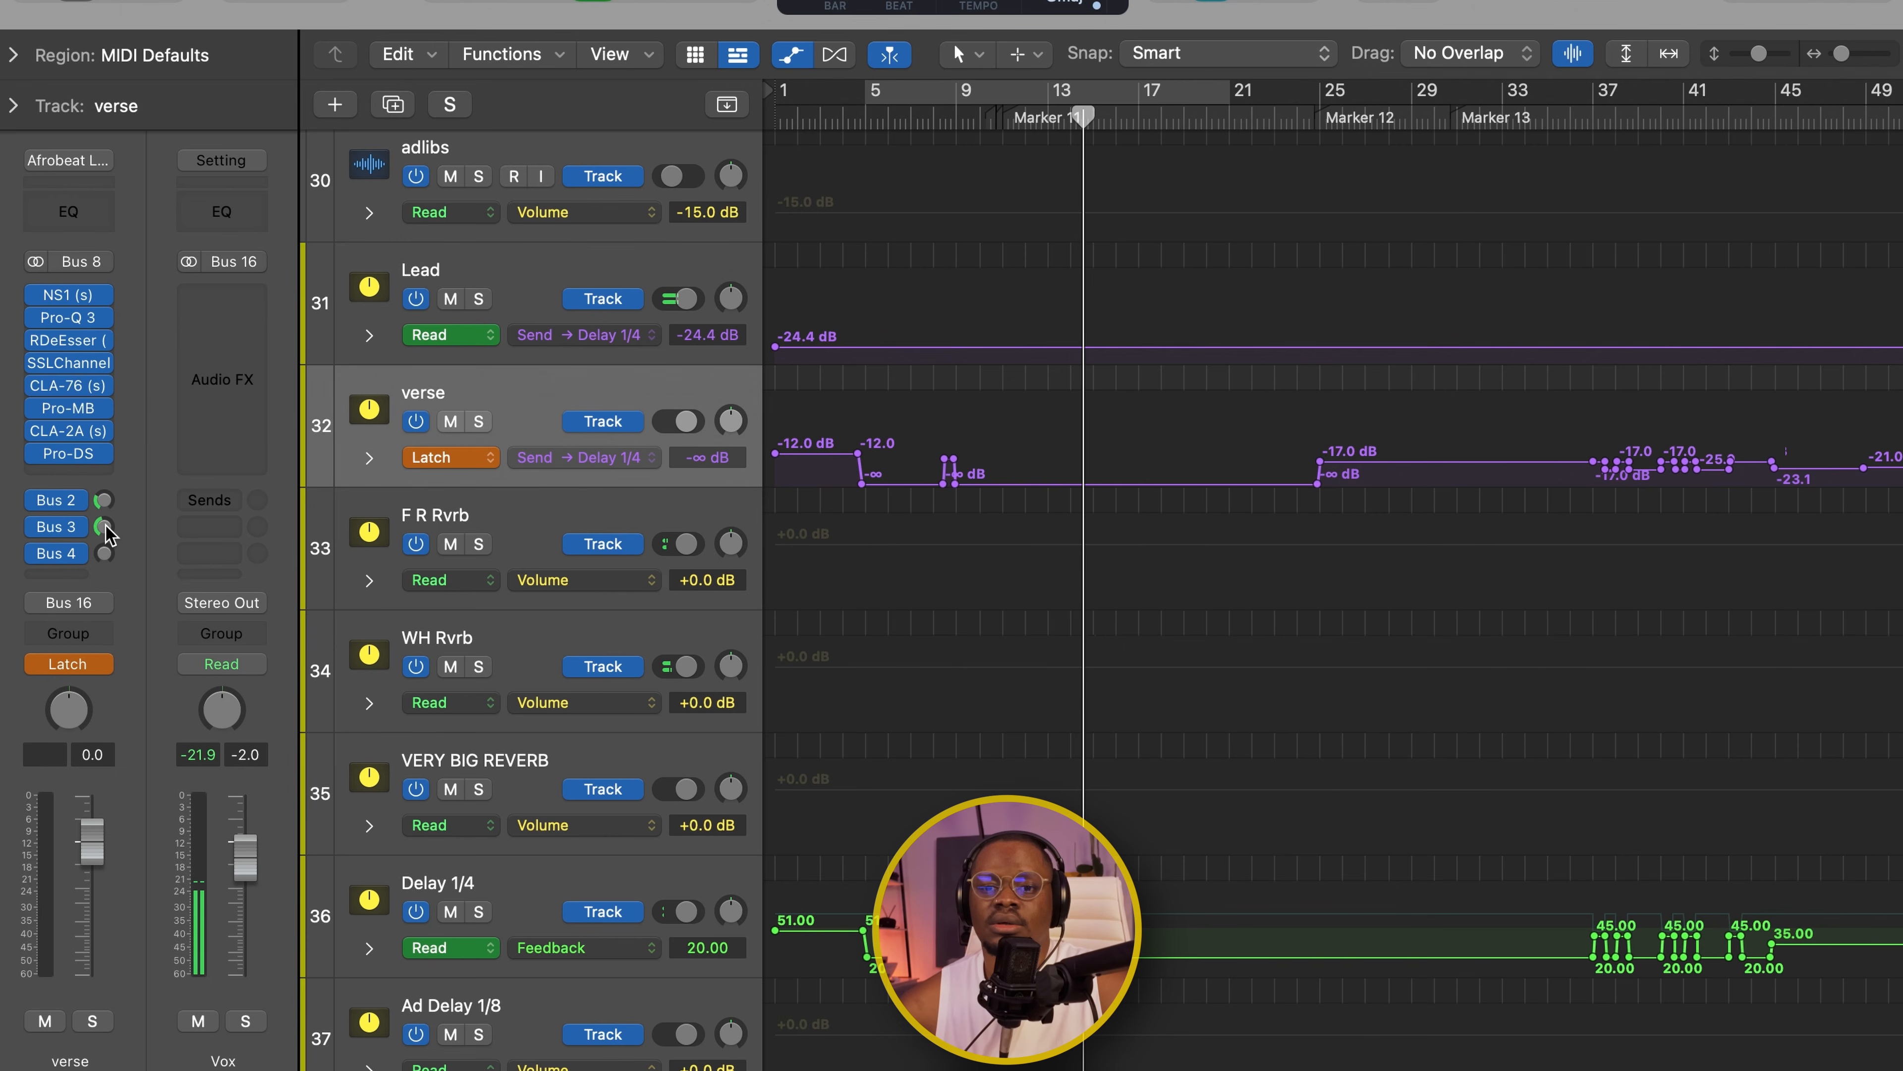
click(105, 531)
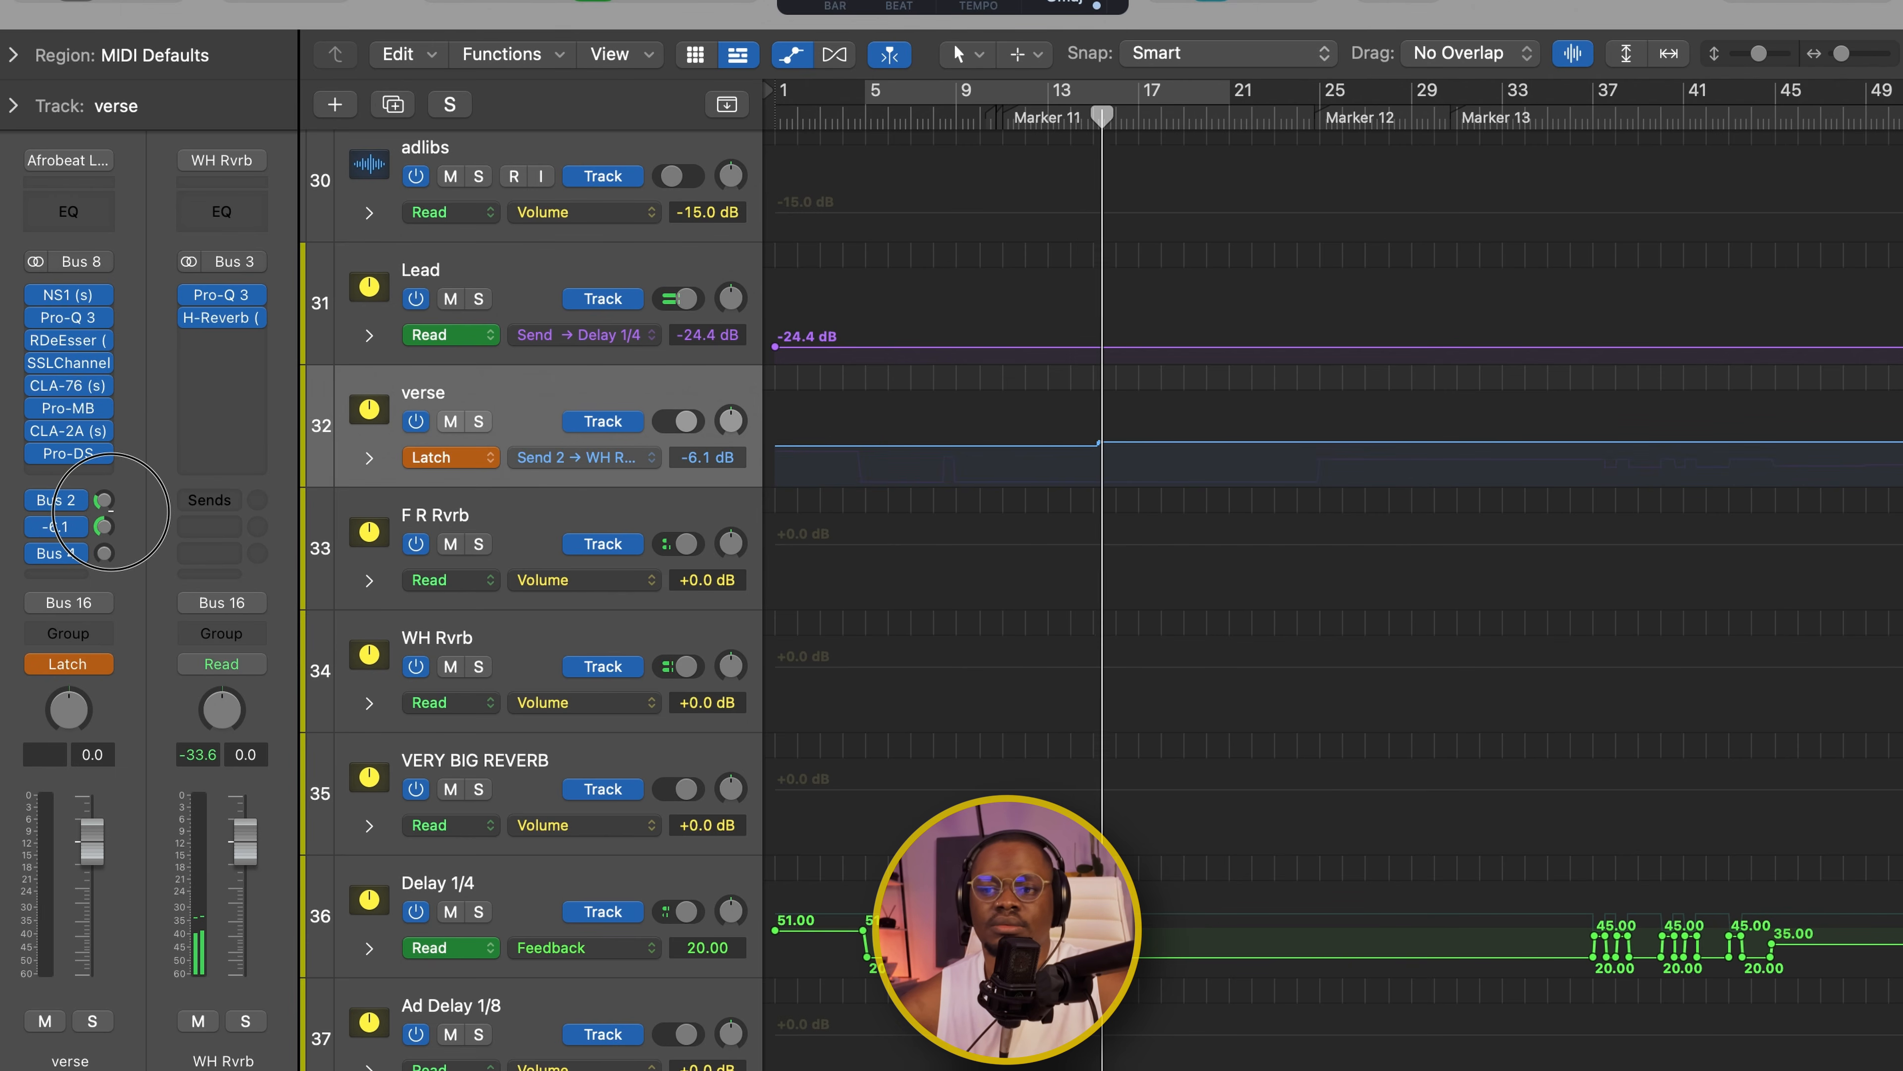
key(space)
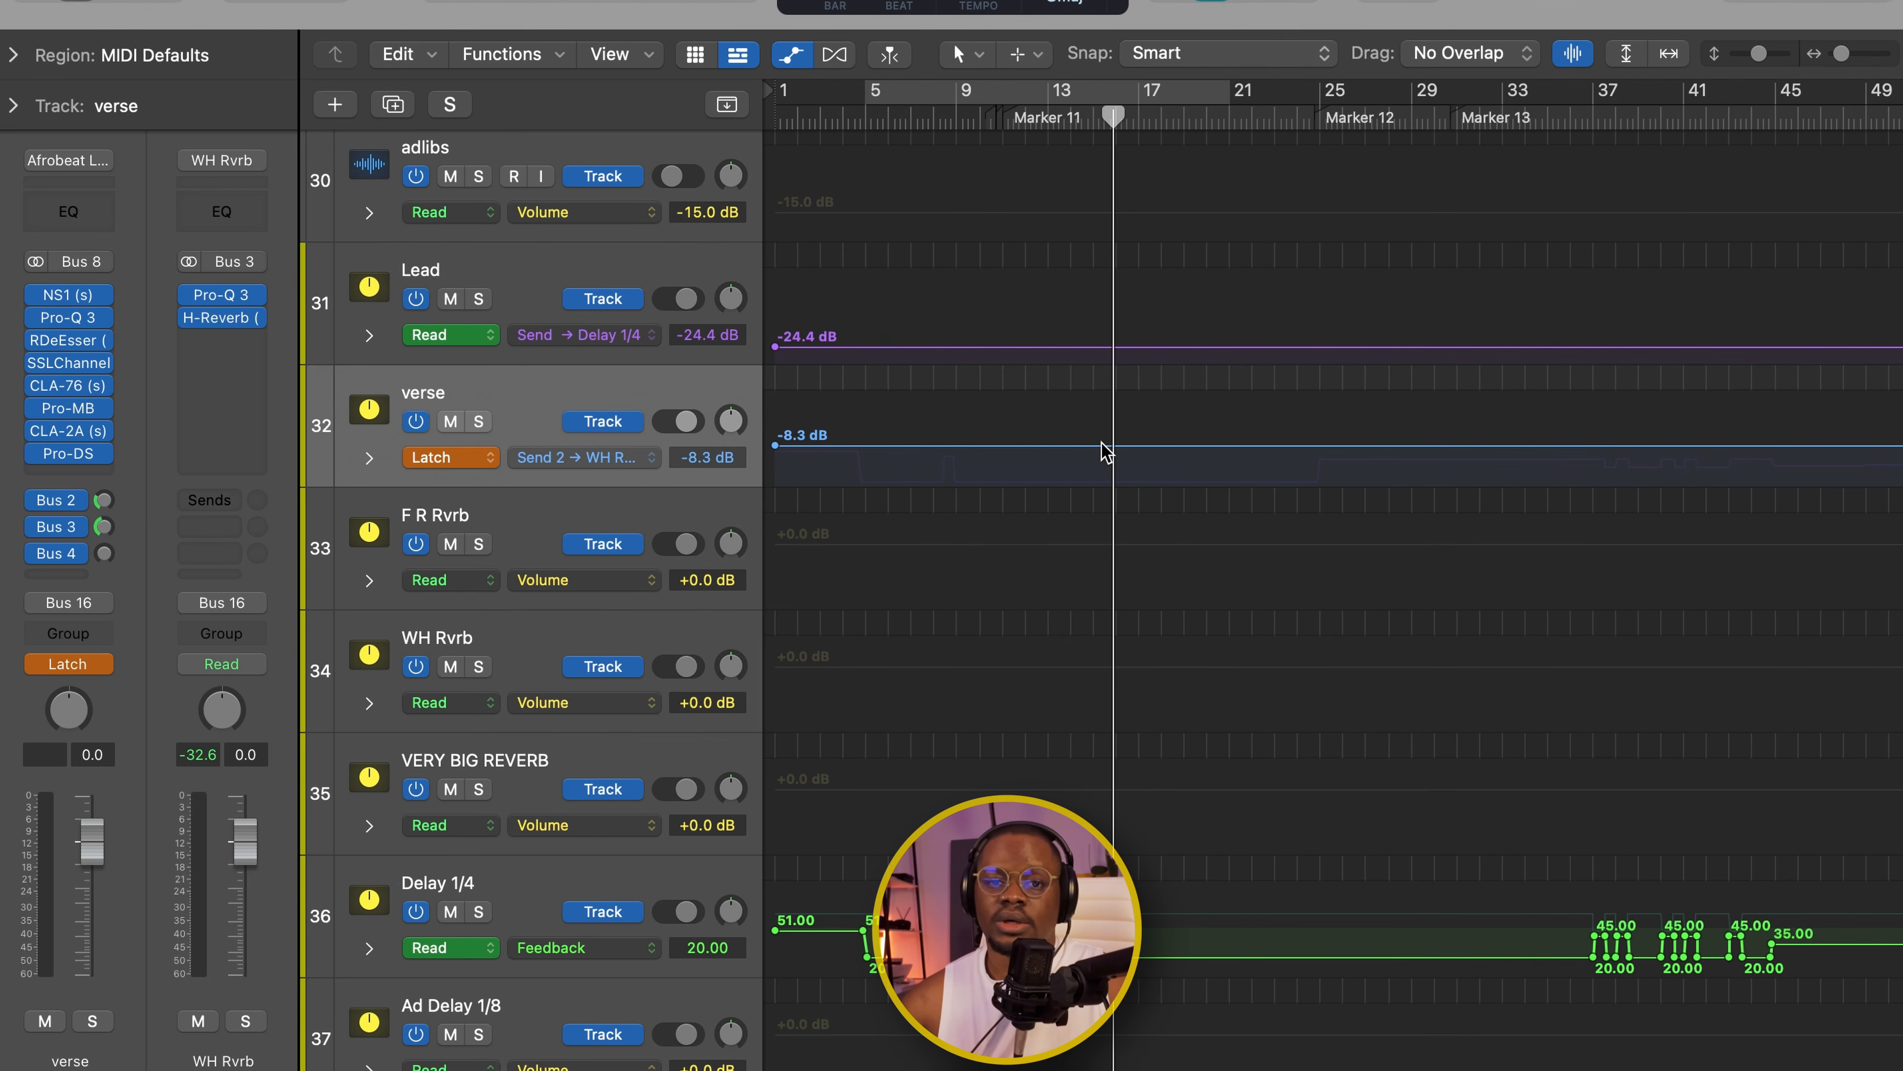
- Draw a drop from -8.3 dB to -17.3 dB in the verse bus's WH Rvrb send automation between bars 15 and 17
click(1102, 445)
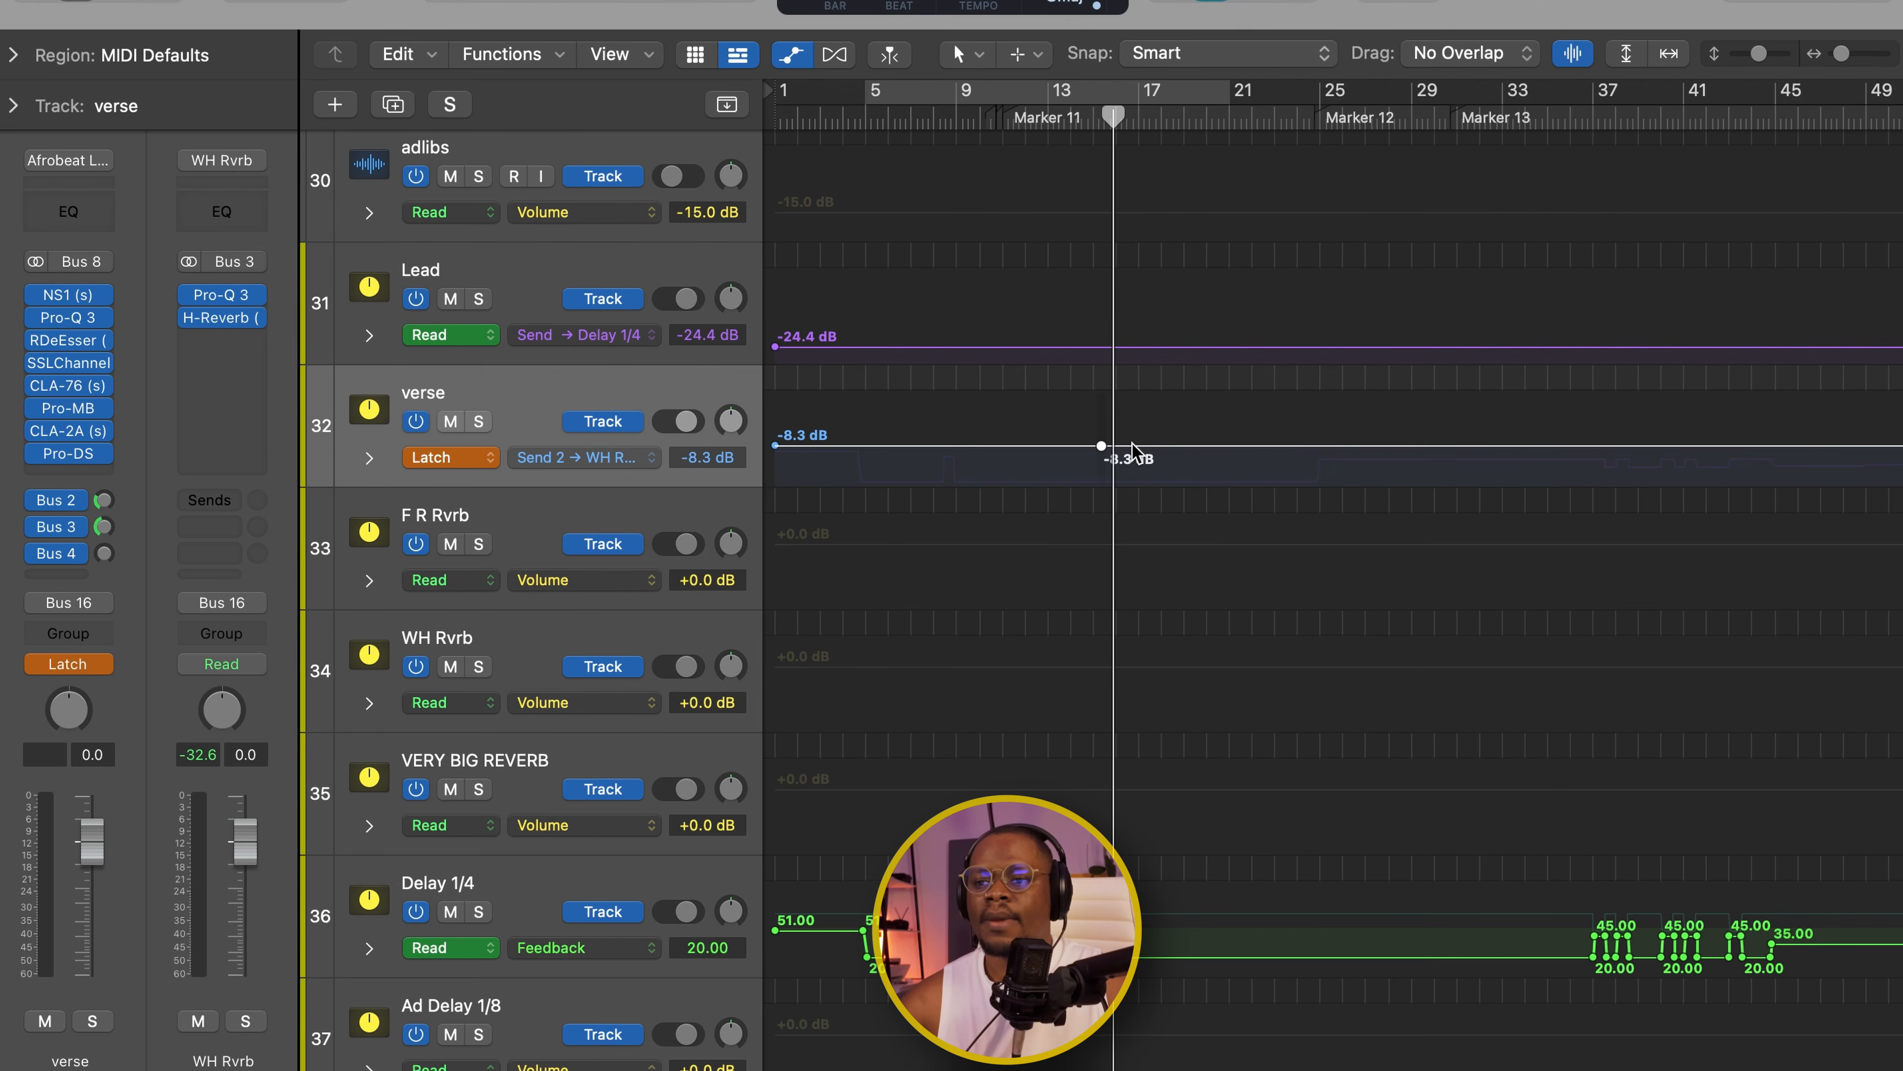
mouse_move(1132, 450)
mouse_down()
mouse_move(1128, 465)
mouse_move(1151, 421)
mouse_move(1131, 461)
mouse_up()
key(super+Right)
key(super+Right)
key(super+Right)
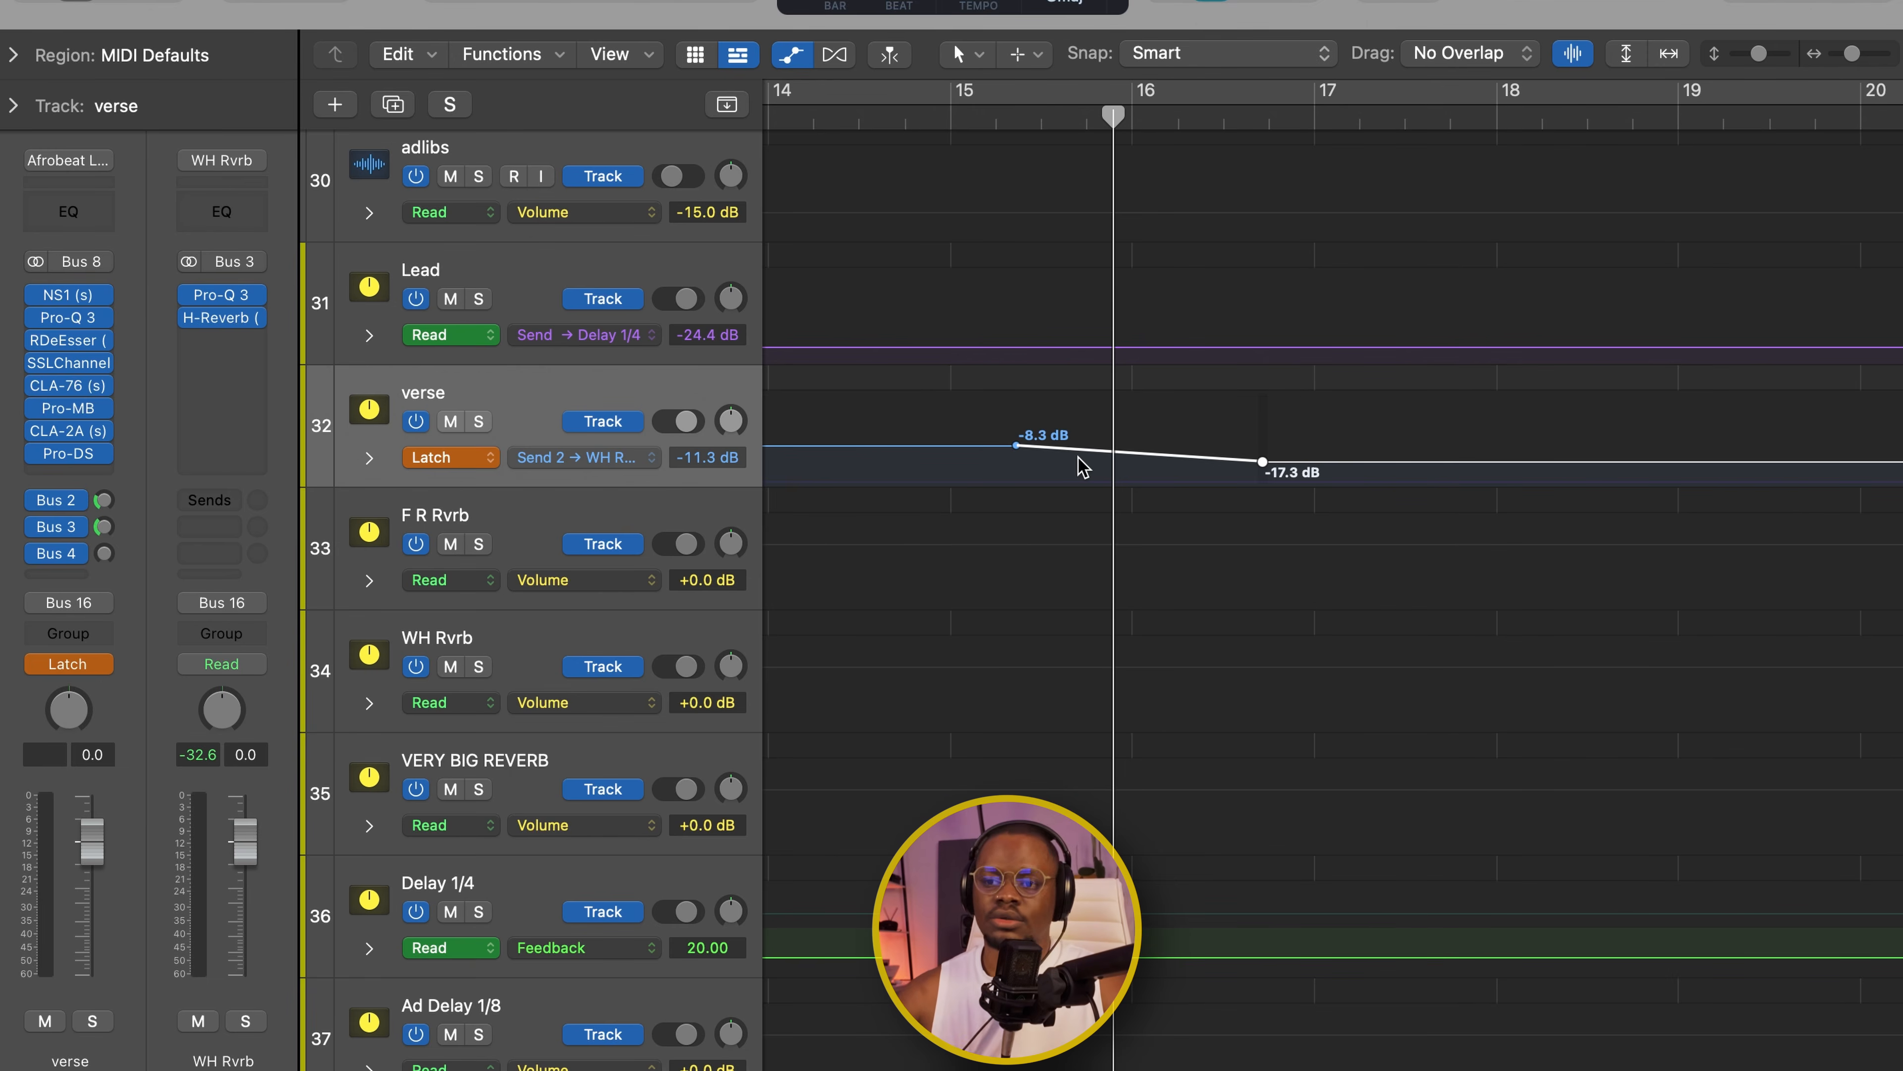
- Try to bend the drop in the verse bus's send automation with the automation curve tool, and undo the edit
key(t)
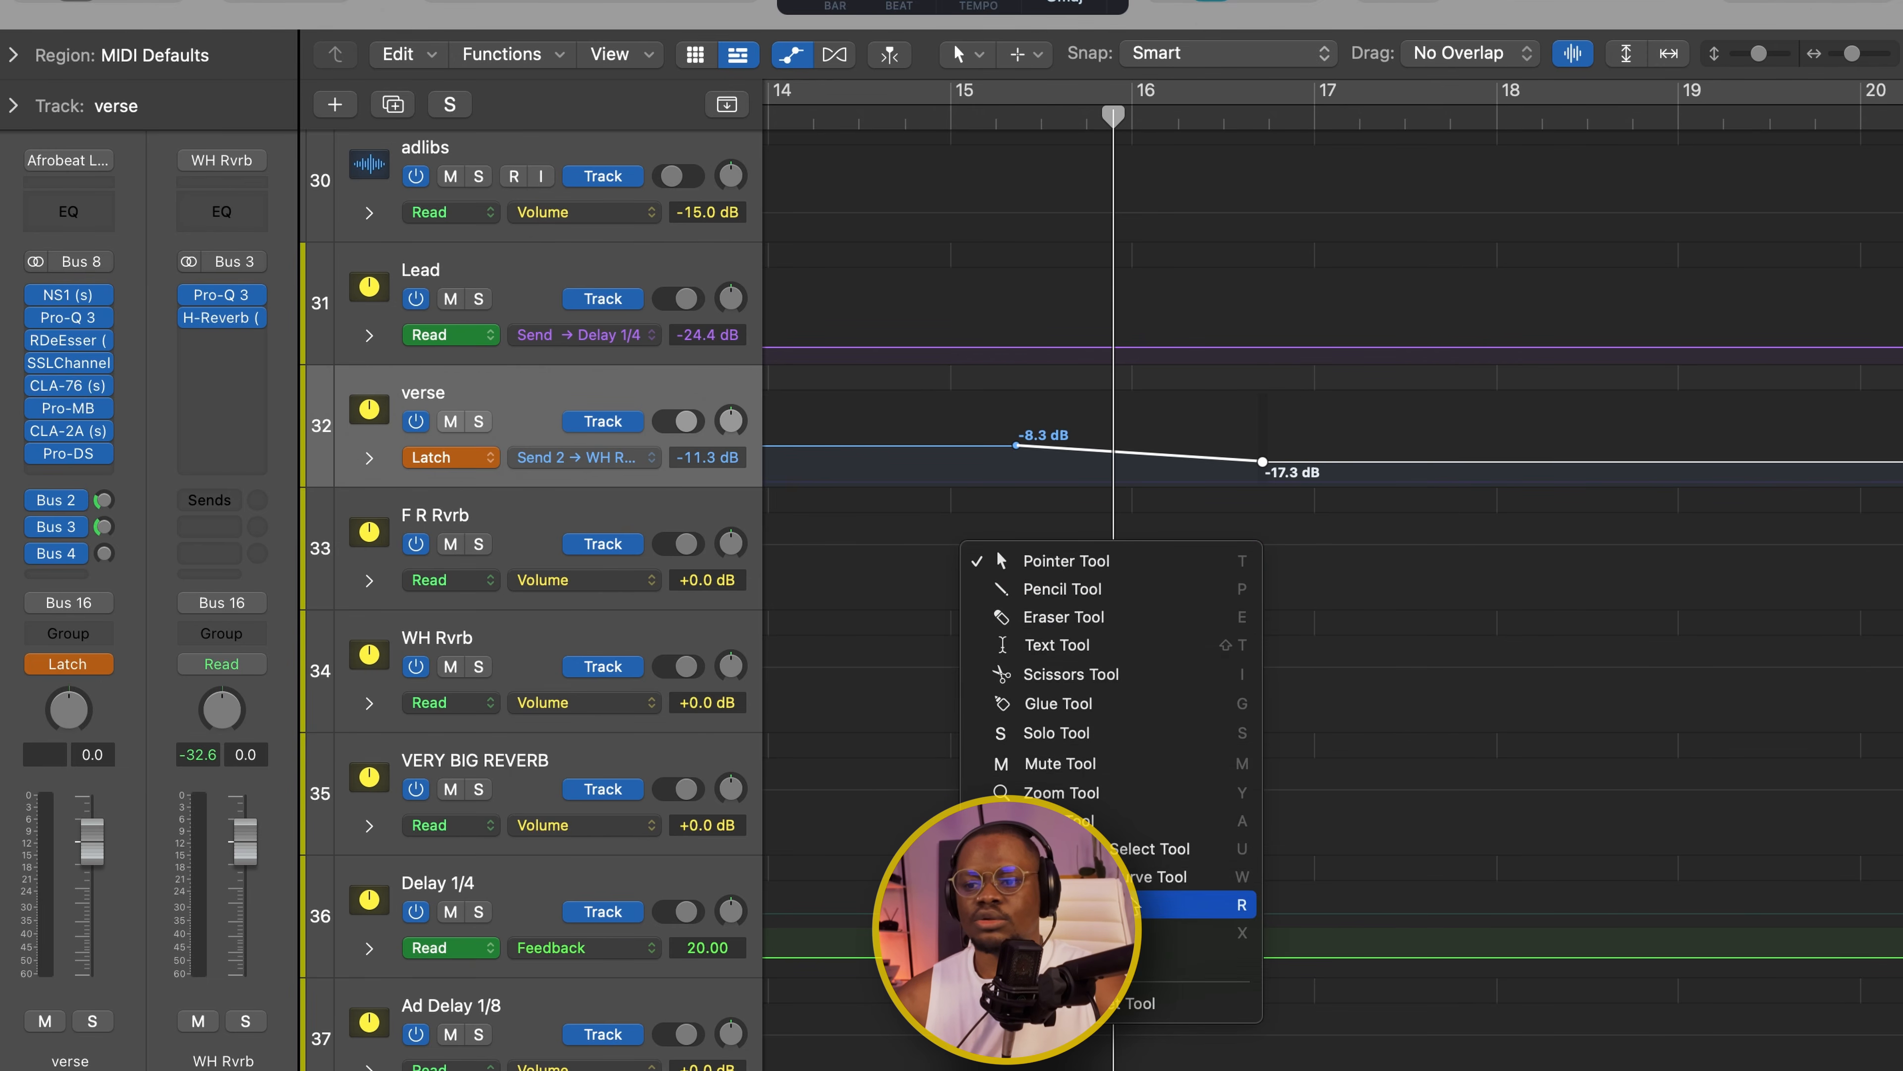
click(1135, 879)
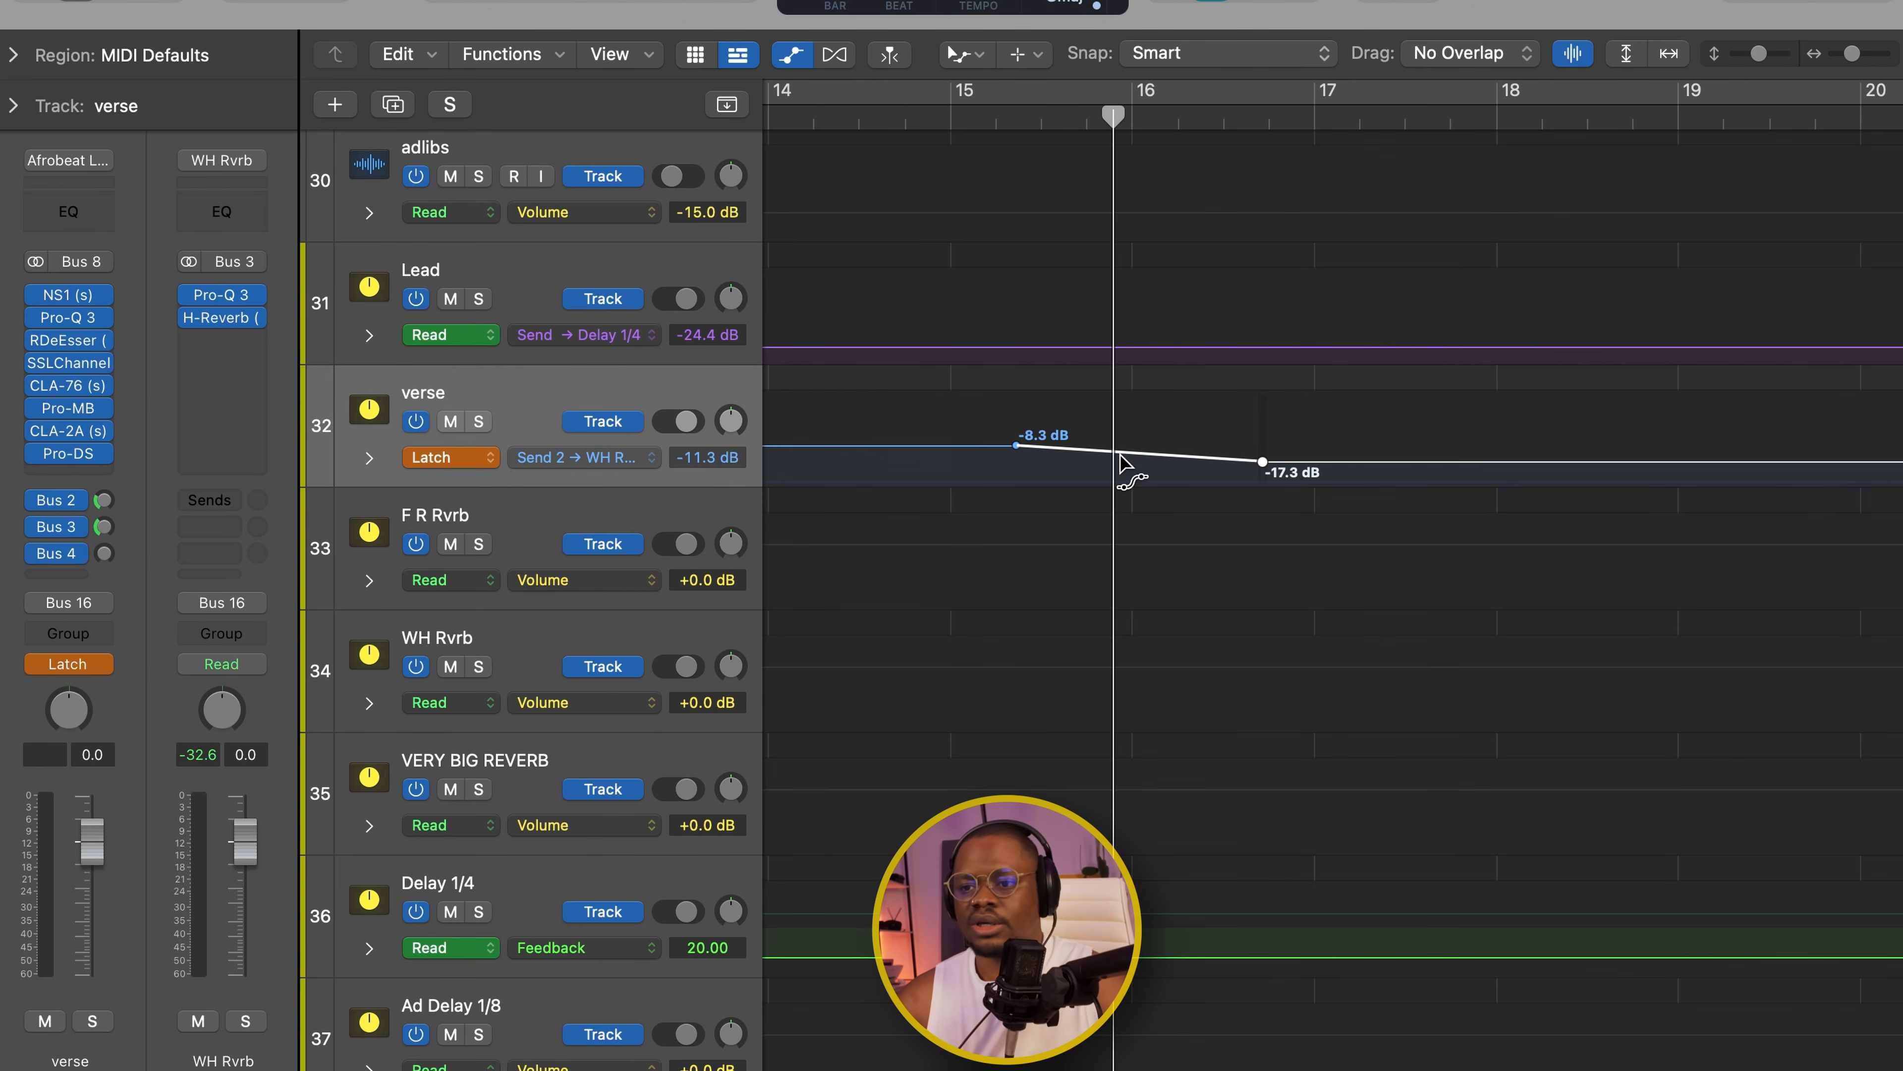
drag(1130, 459, 1140, 655)
key(super+z)
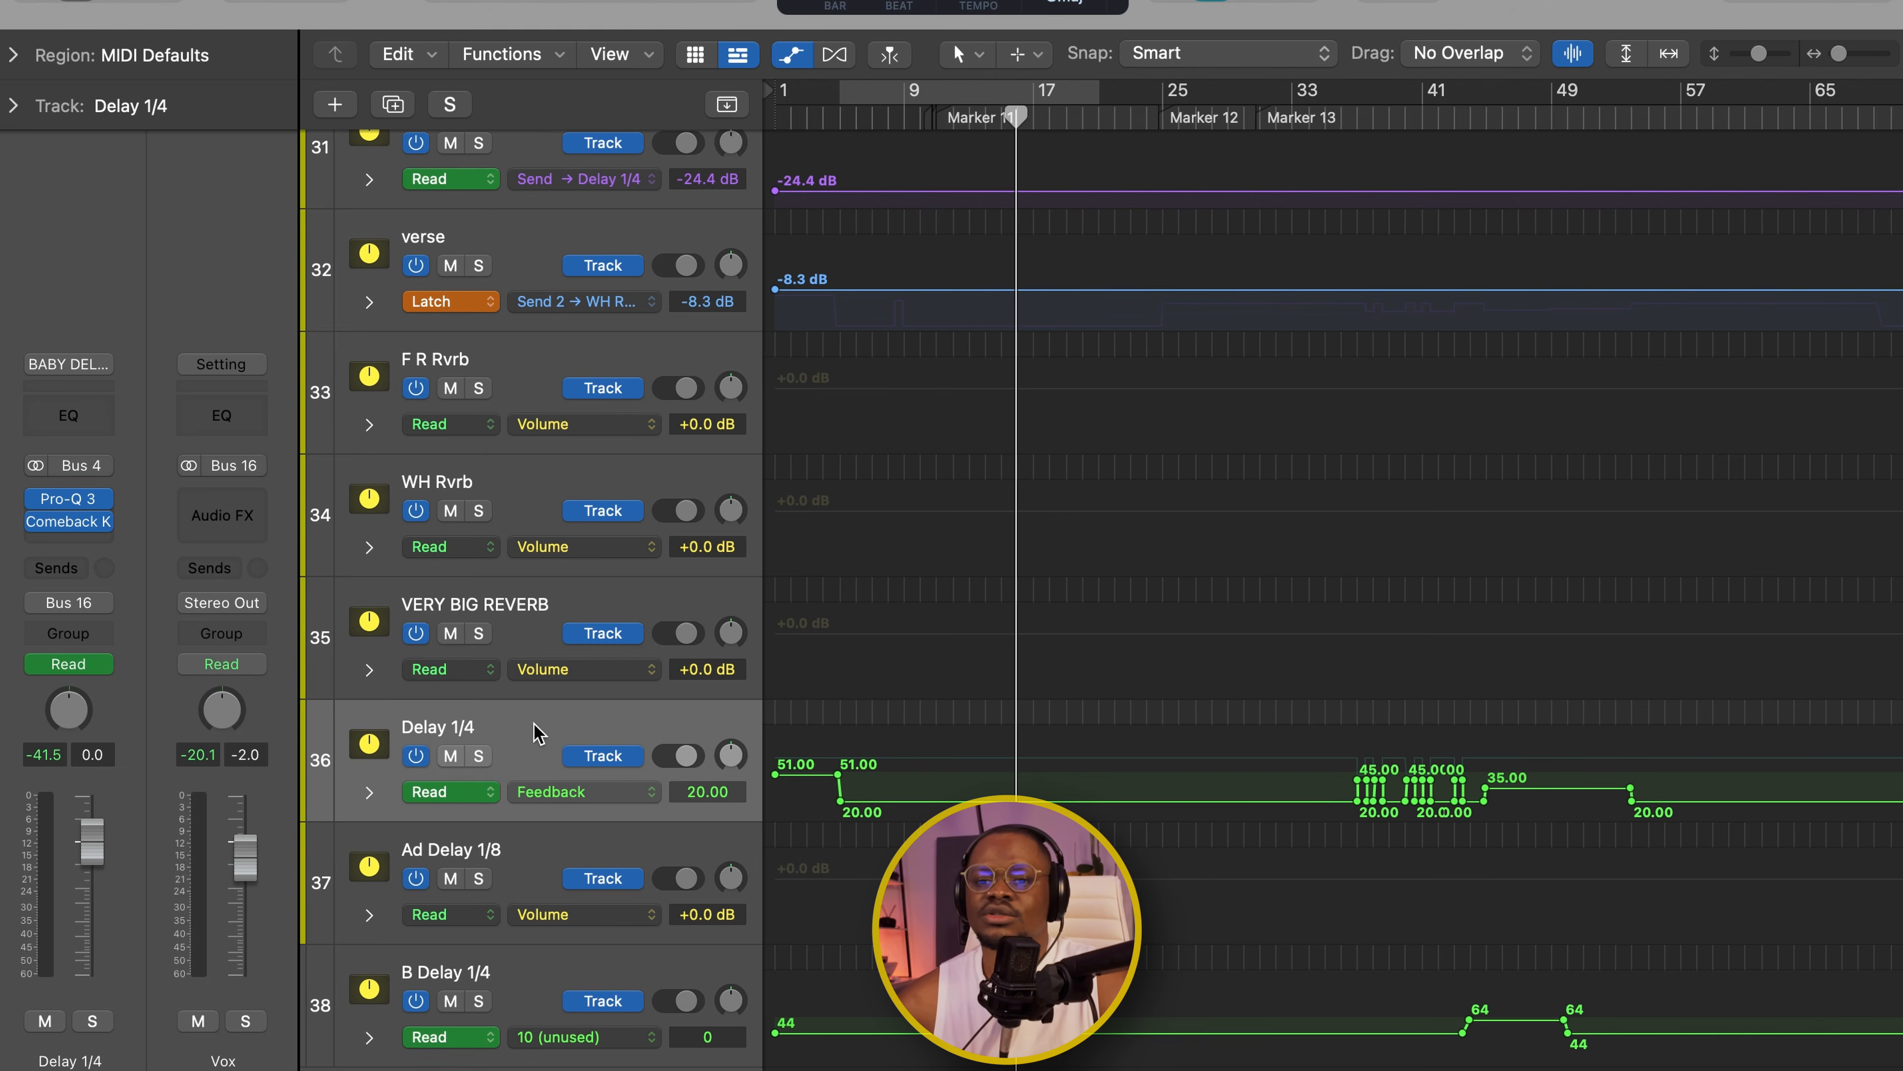
- Browse the automatable Comeback Kid and Pro-Q 3 parameters of the Delay 1/4 track, and hide the automation lanes
key(a)
key(a)
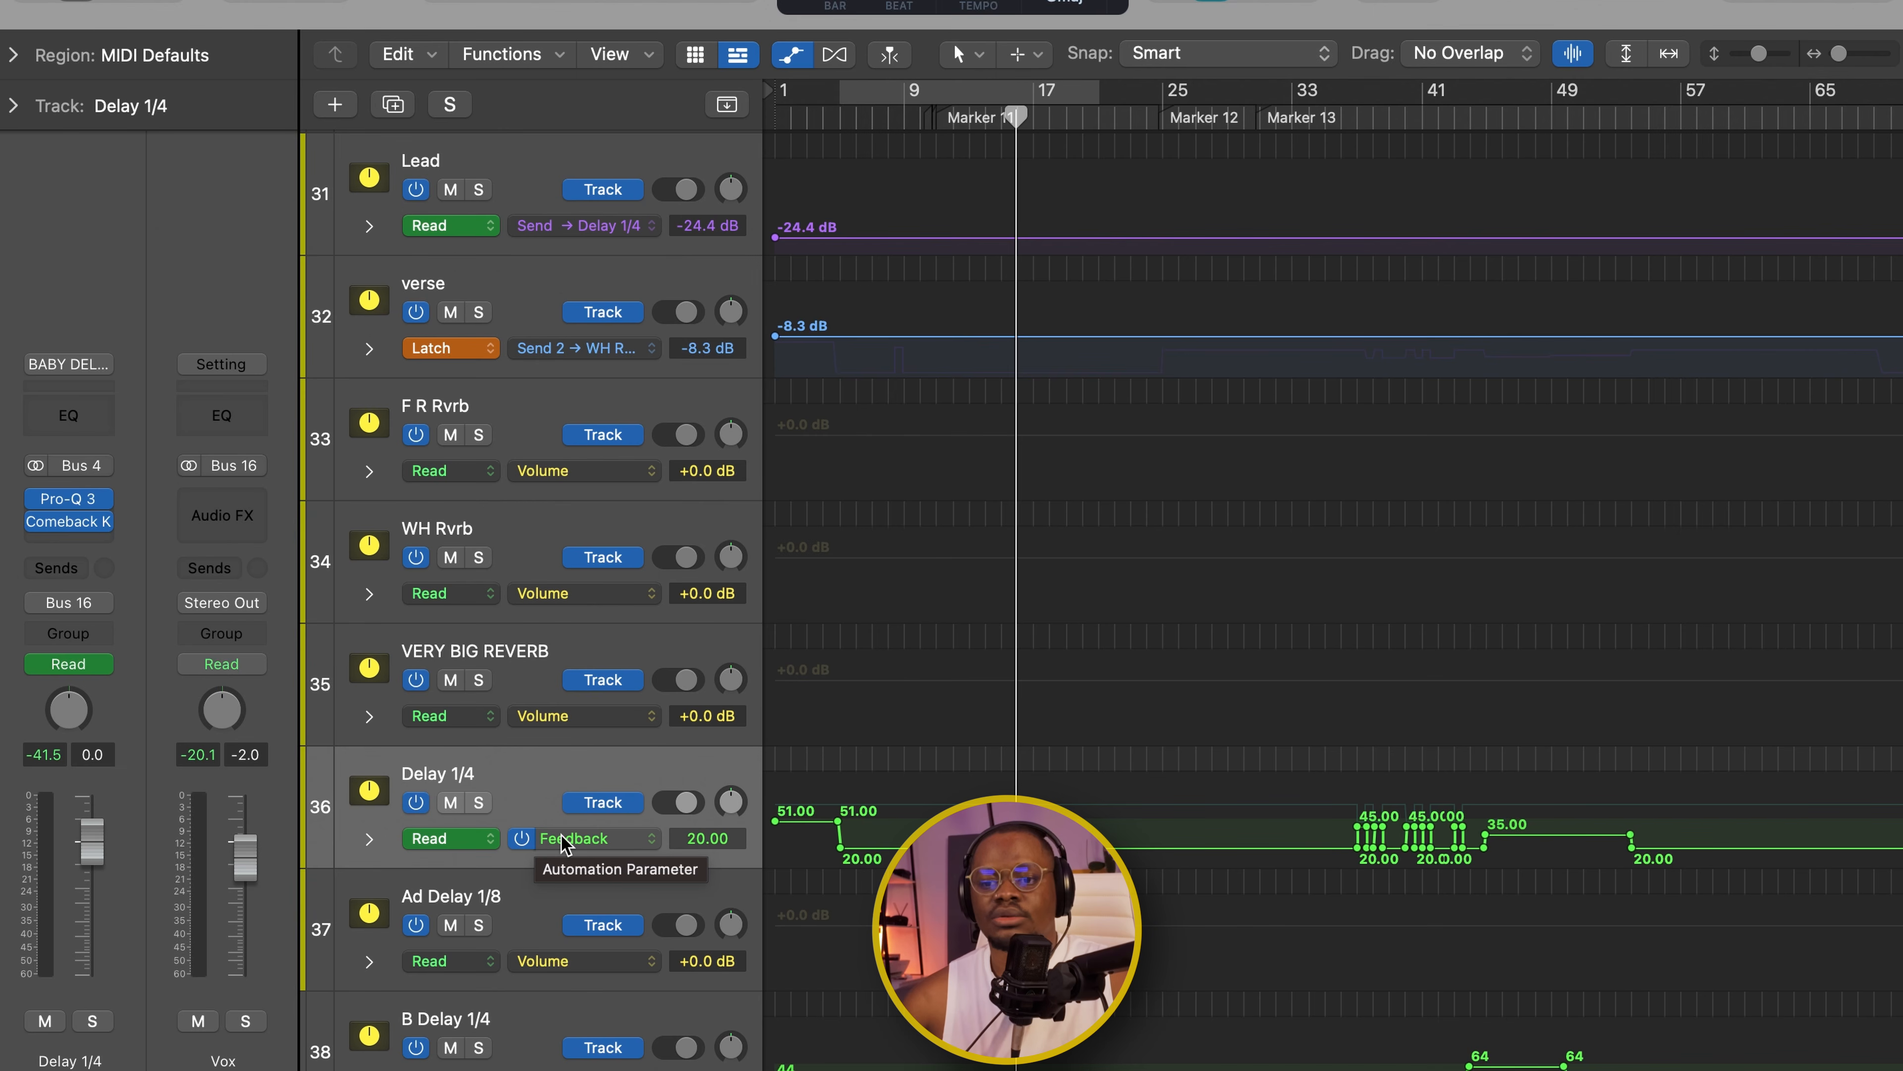
click(579, 839)
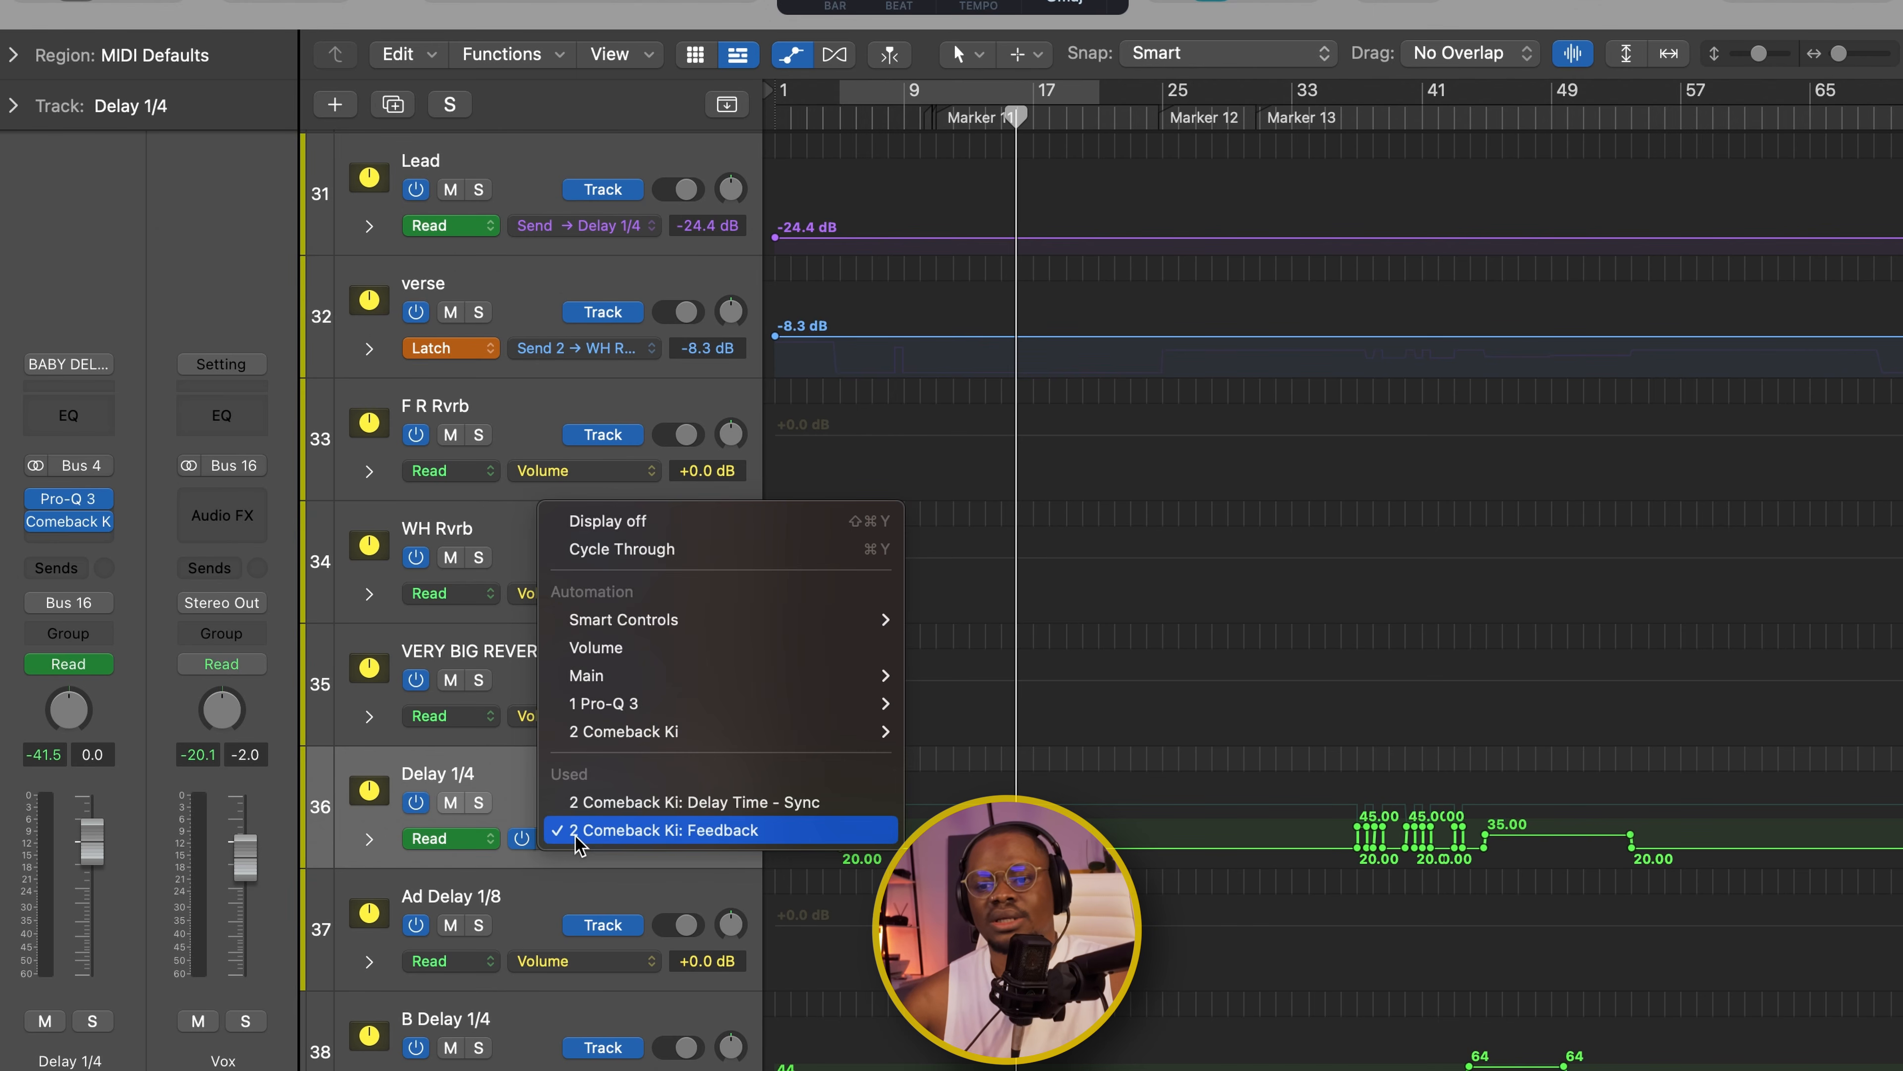
mouse_move(664, 733)
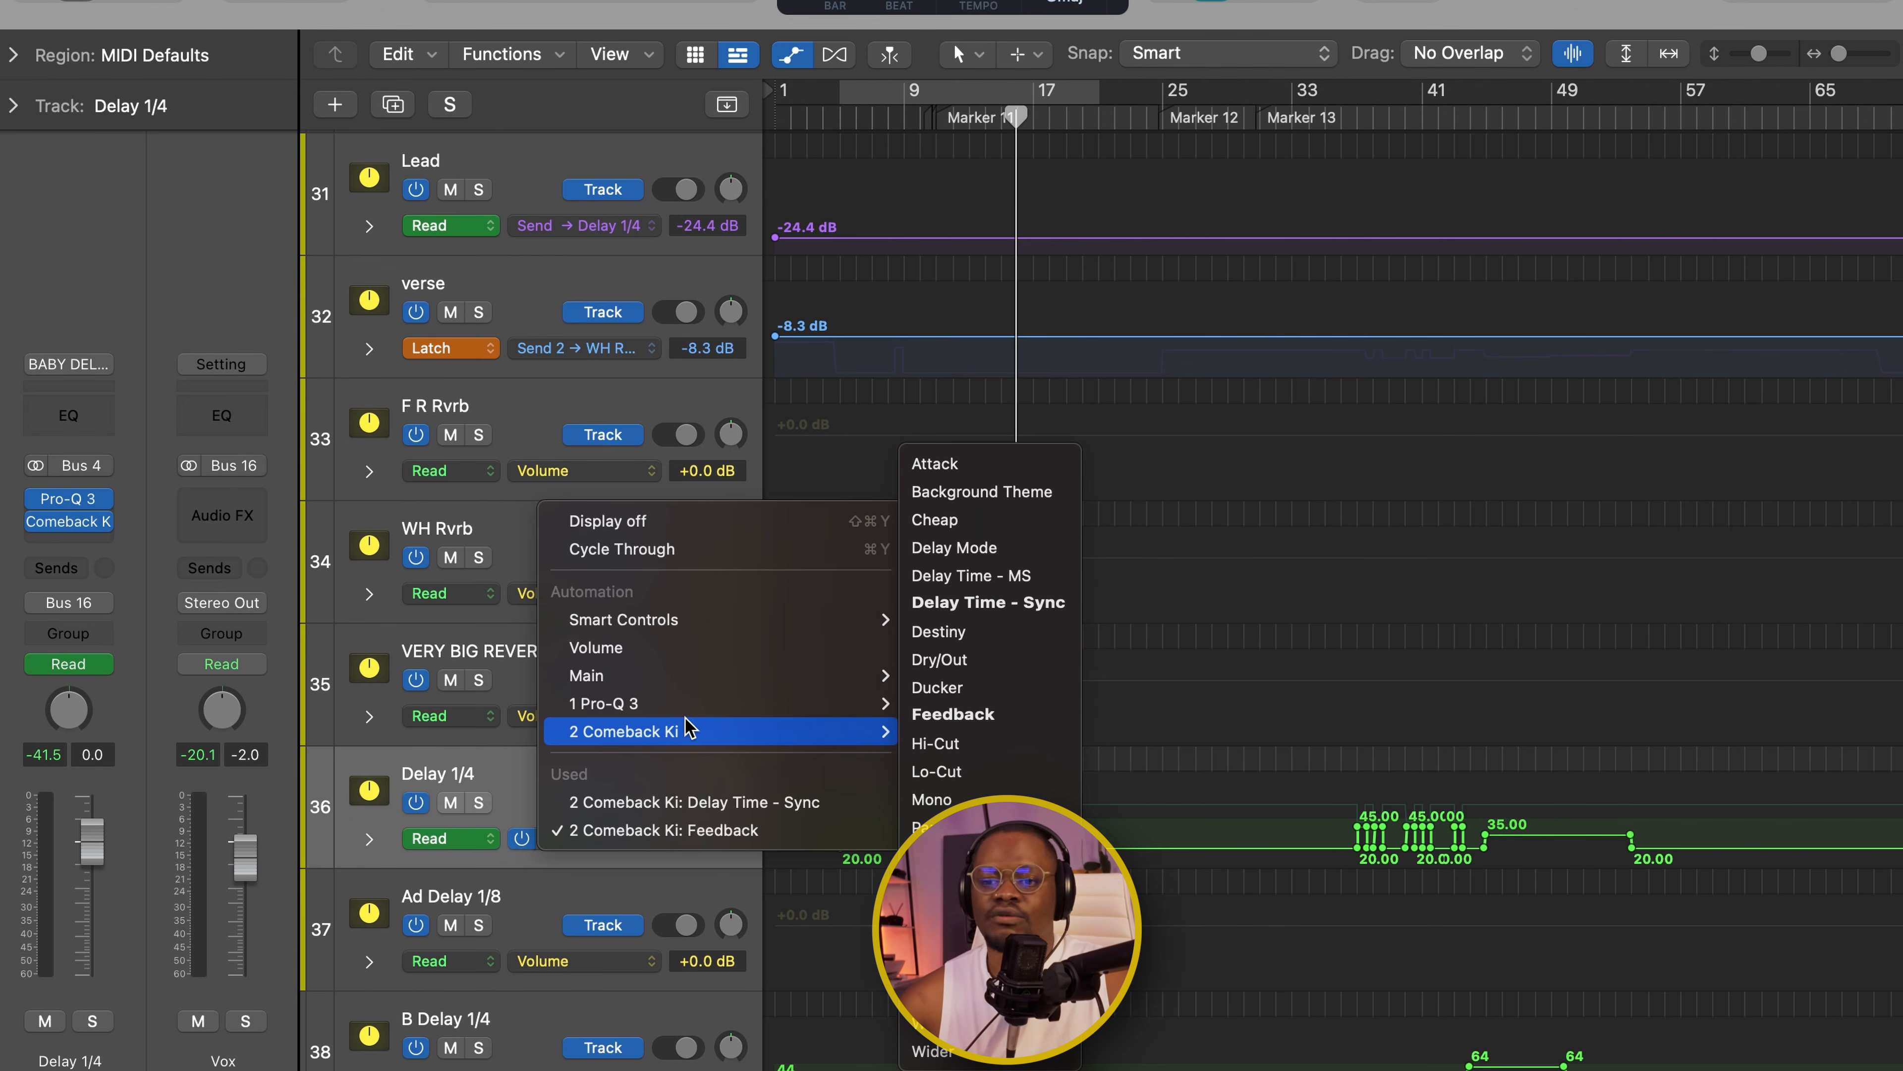
mouse_move(603, 703)
mouse_move(941, 704)
mouse_move(1055, 240)
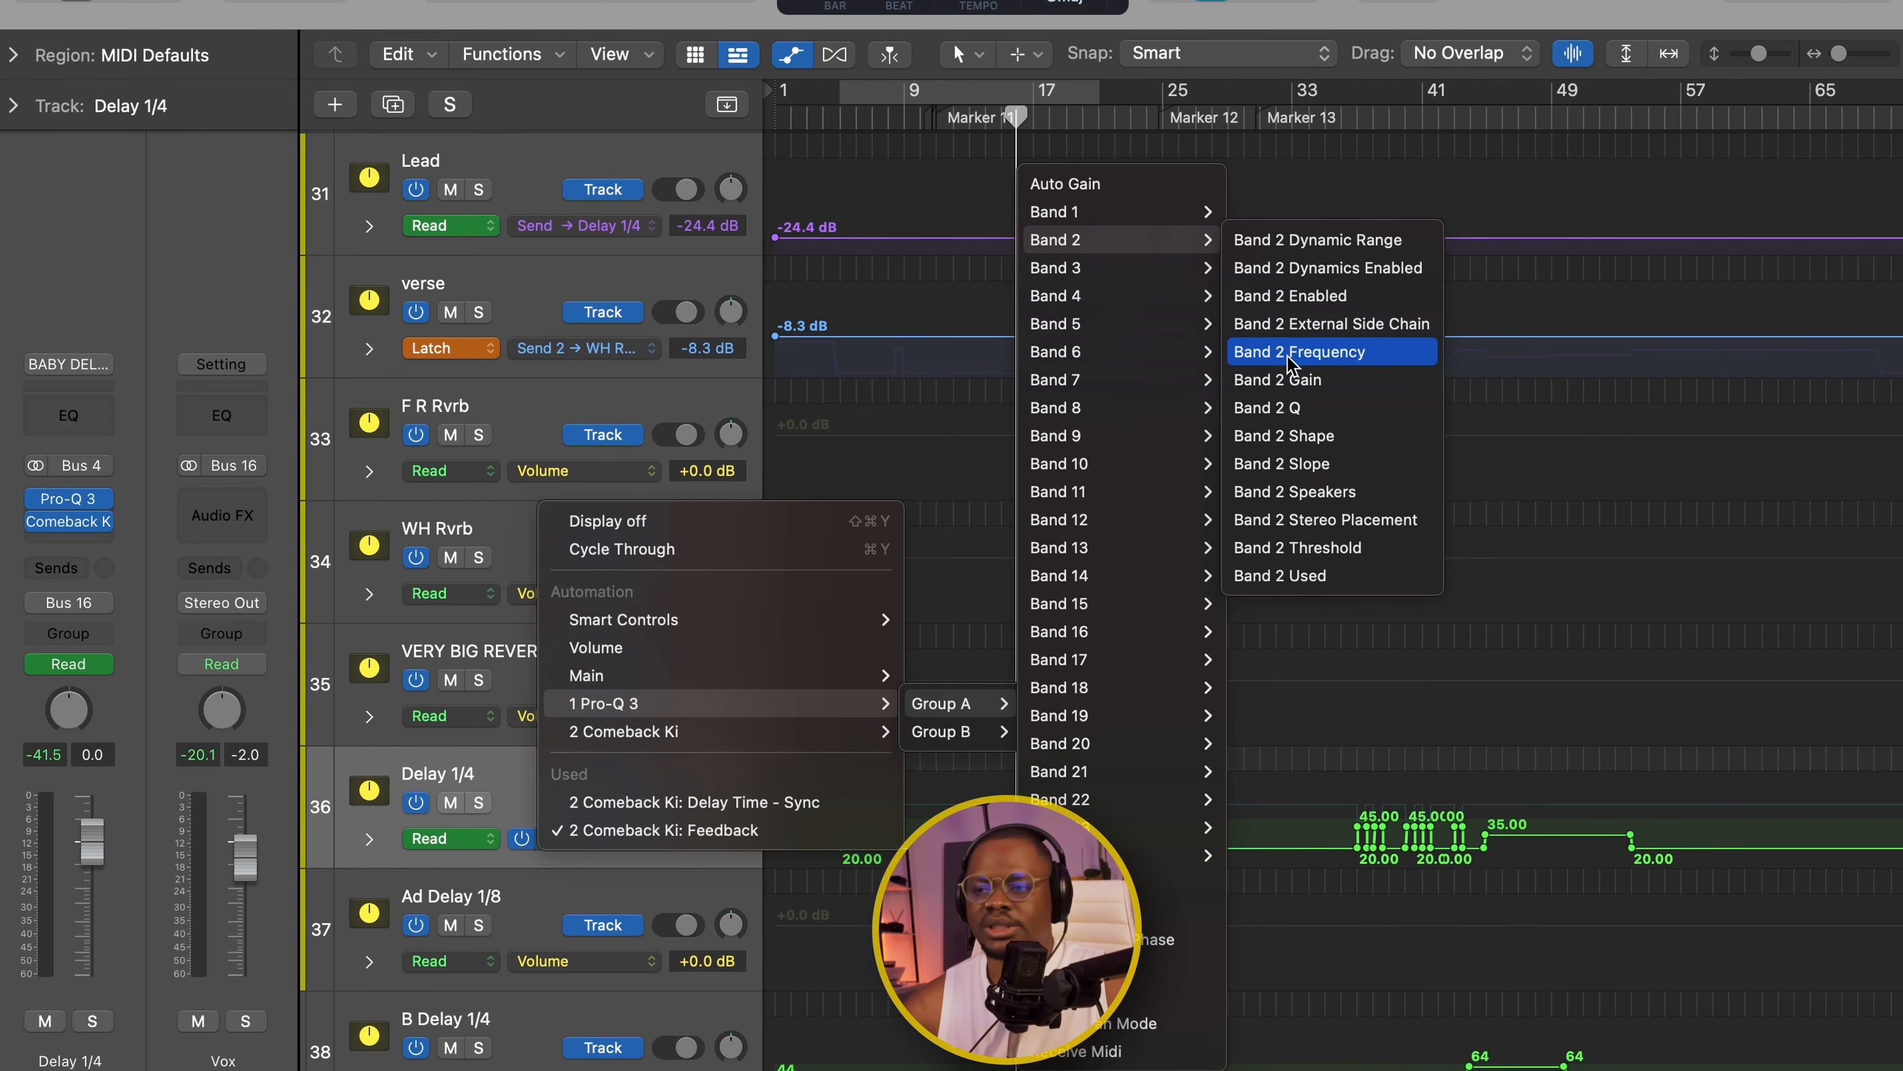
click(1281, 30)
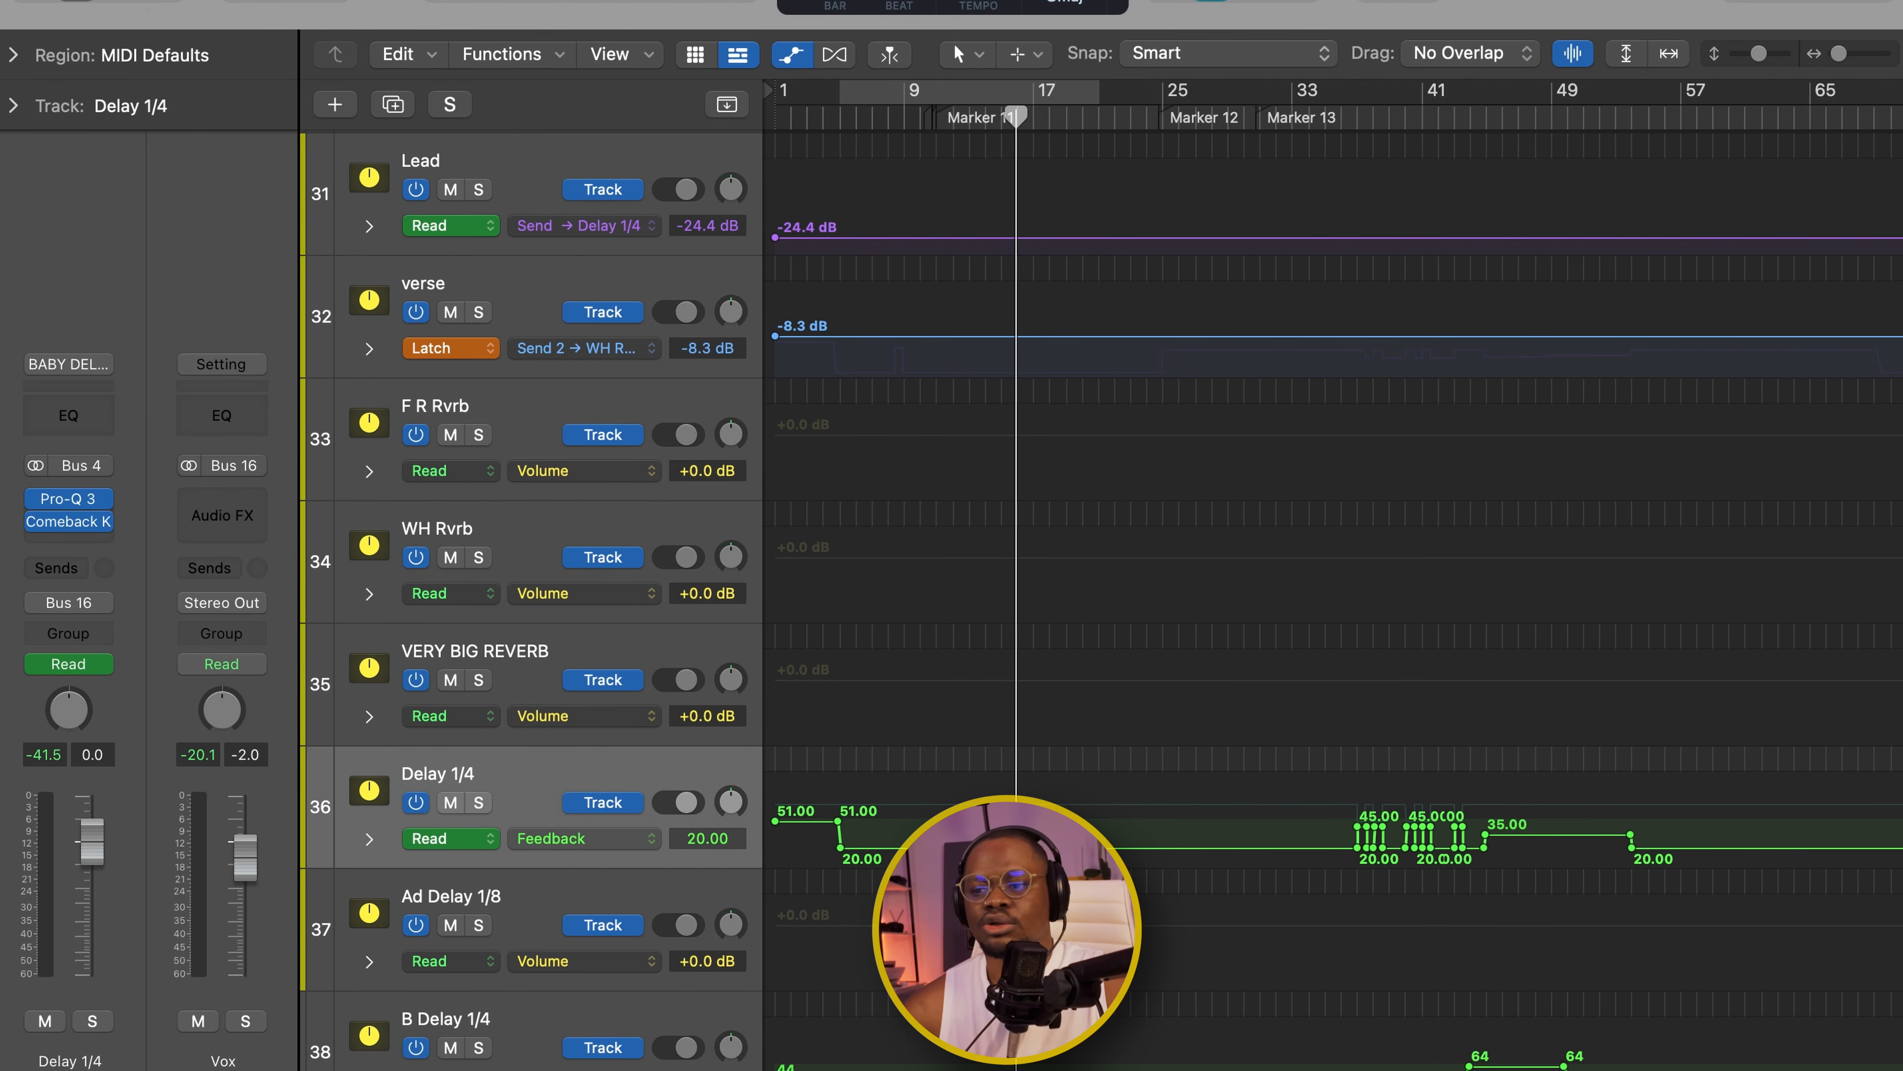
scroll(943, 776, down, 3)
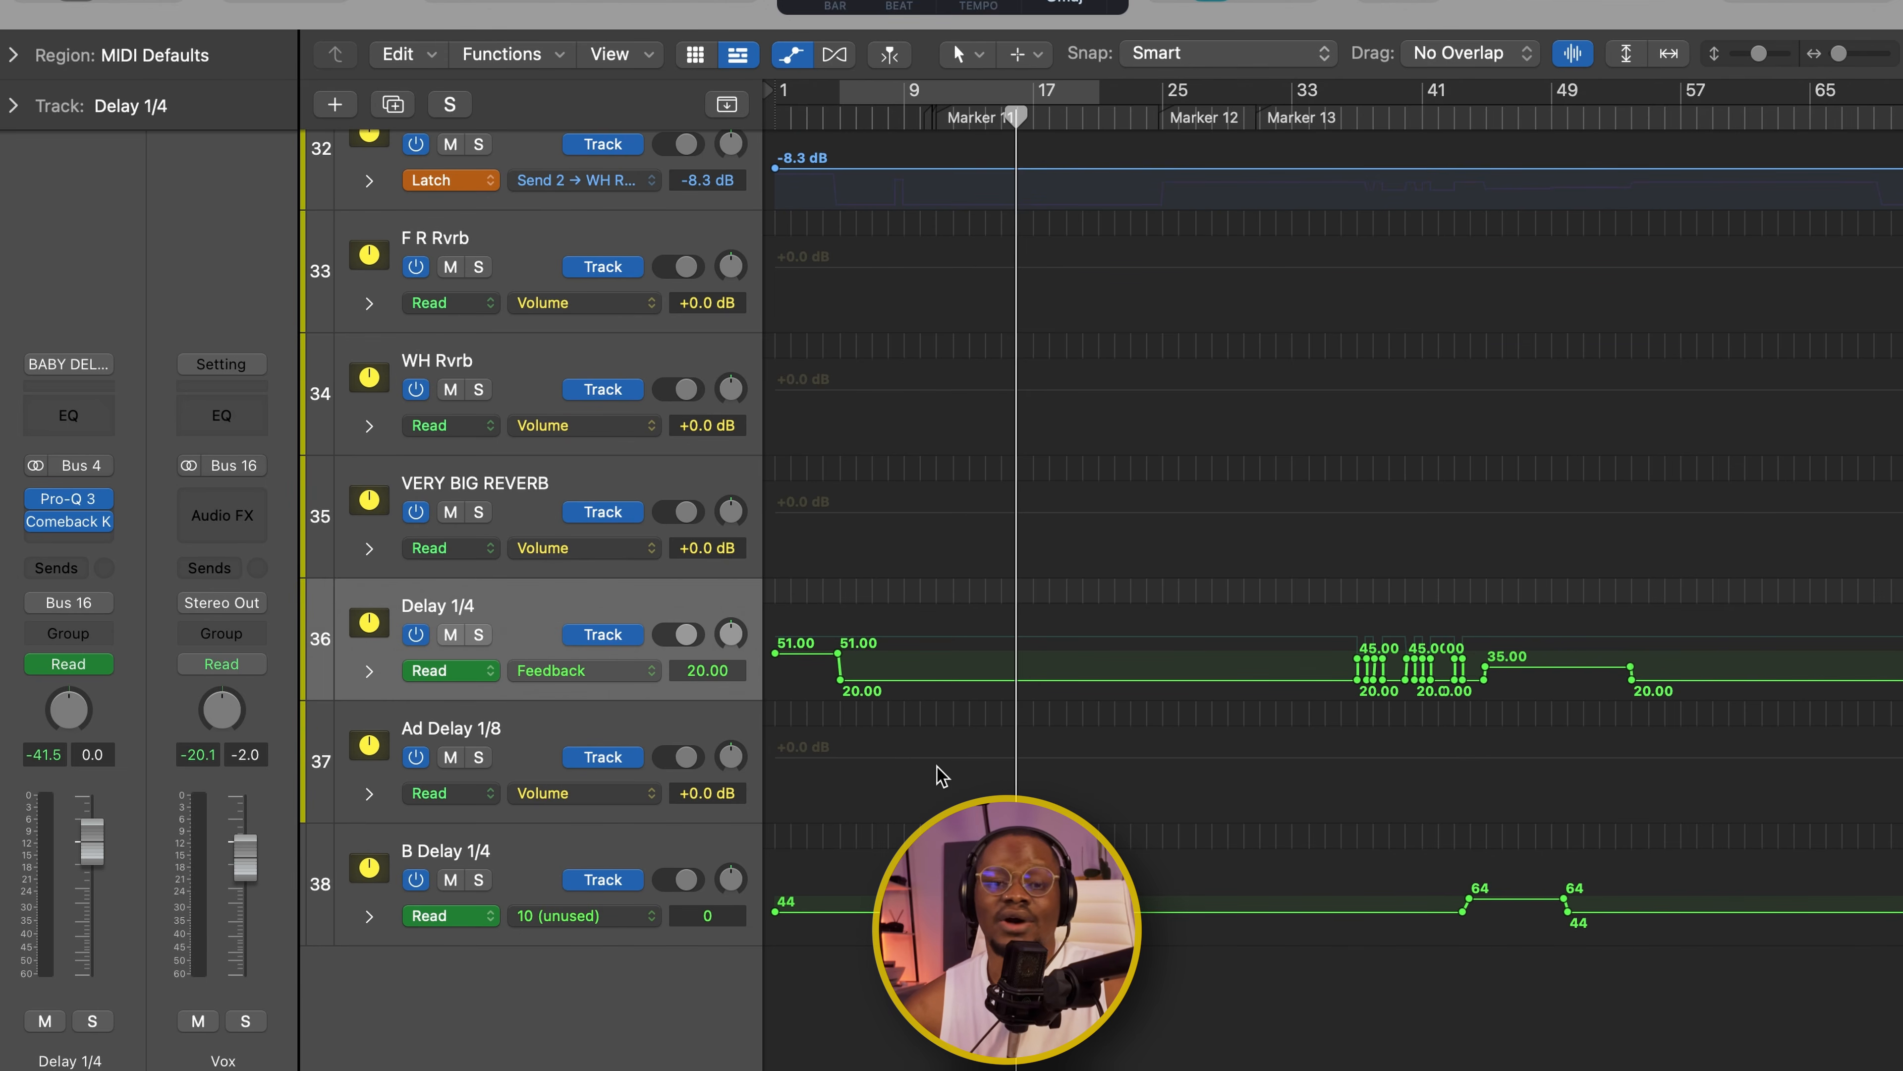
key(a)
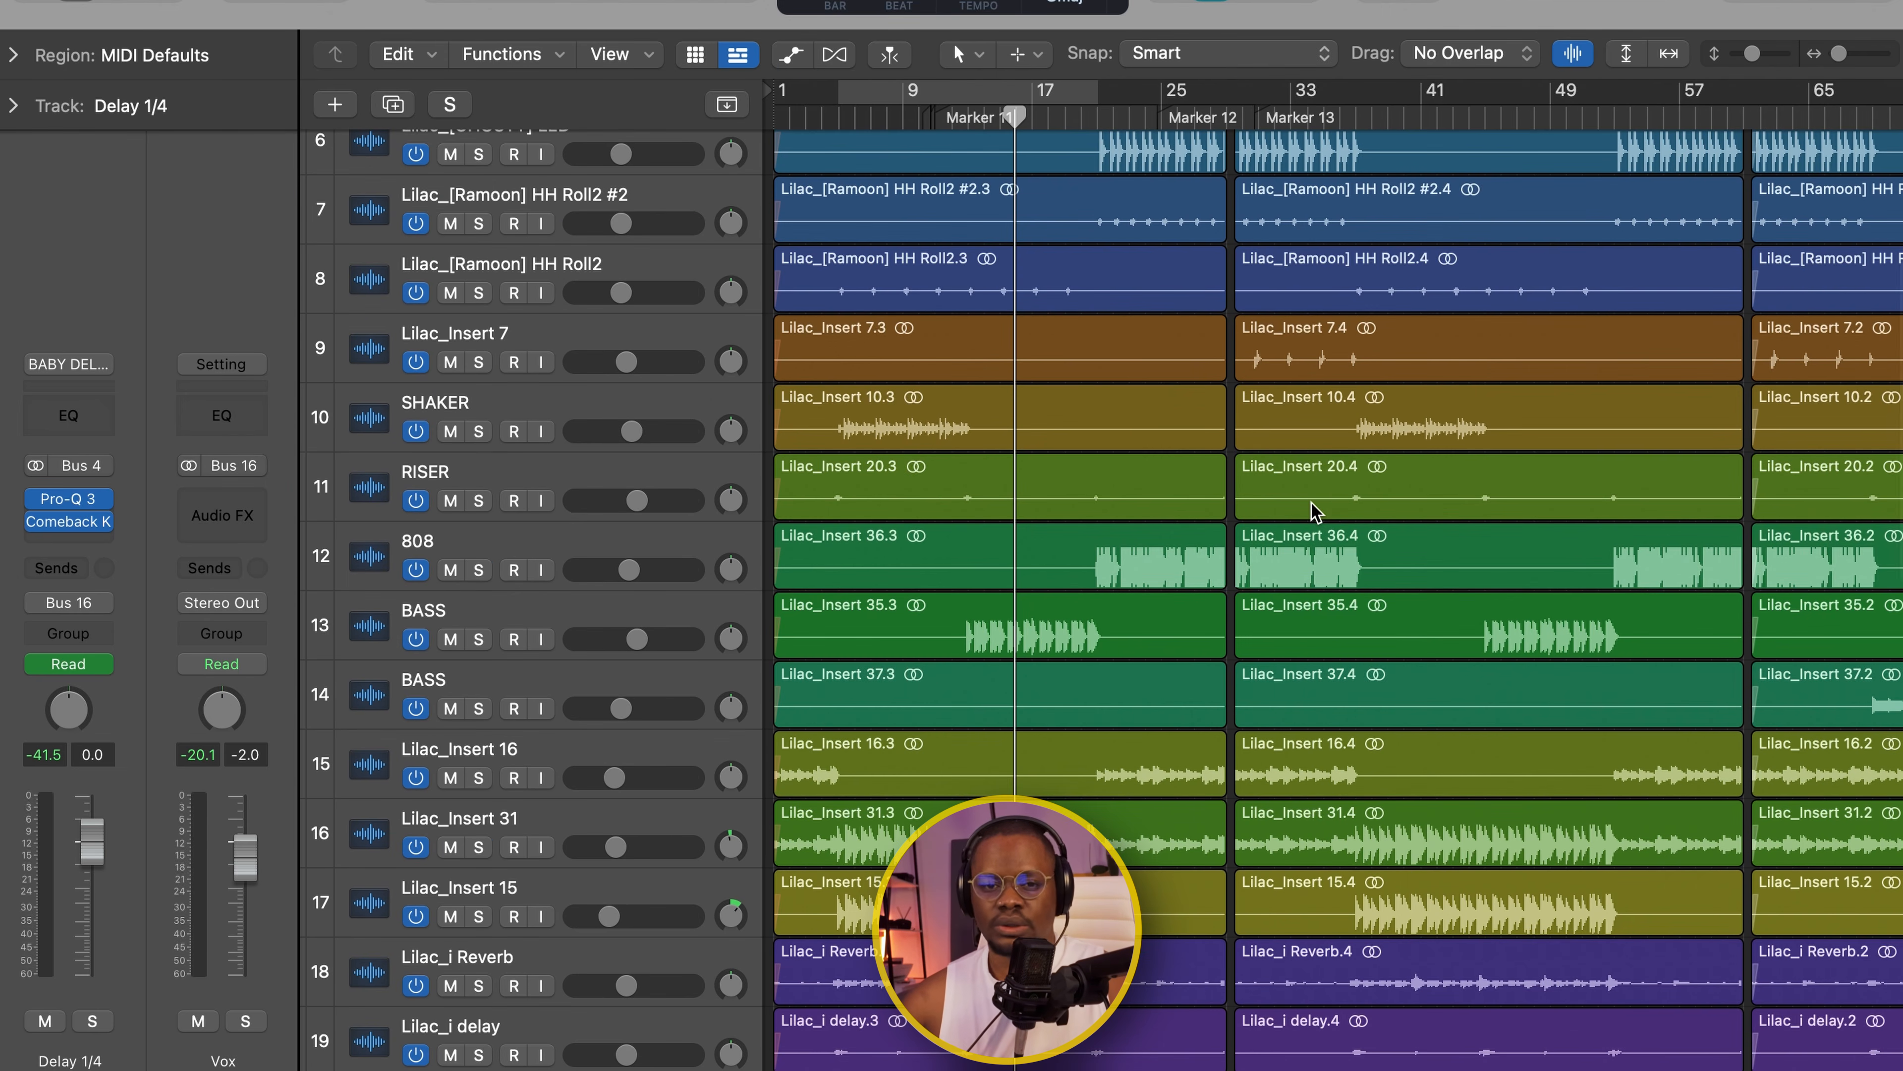